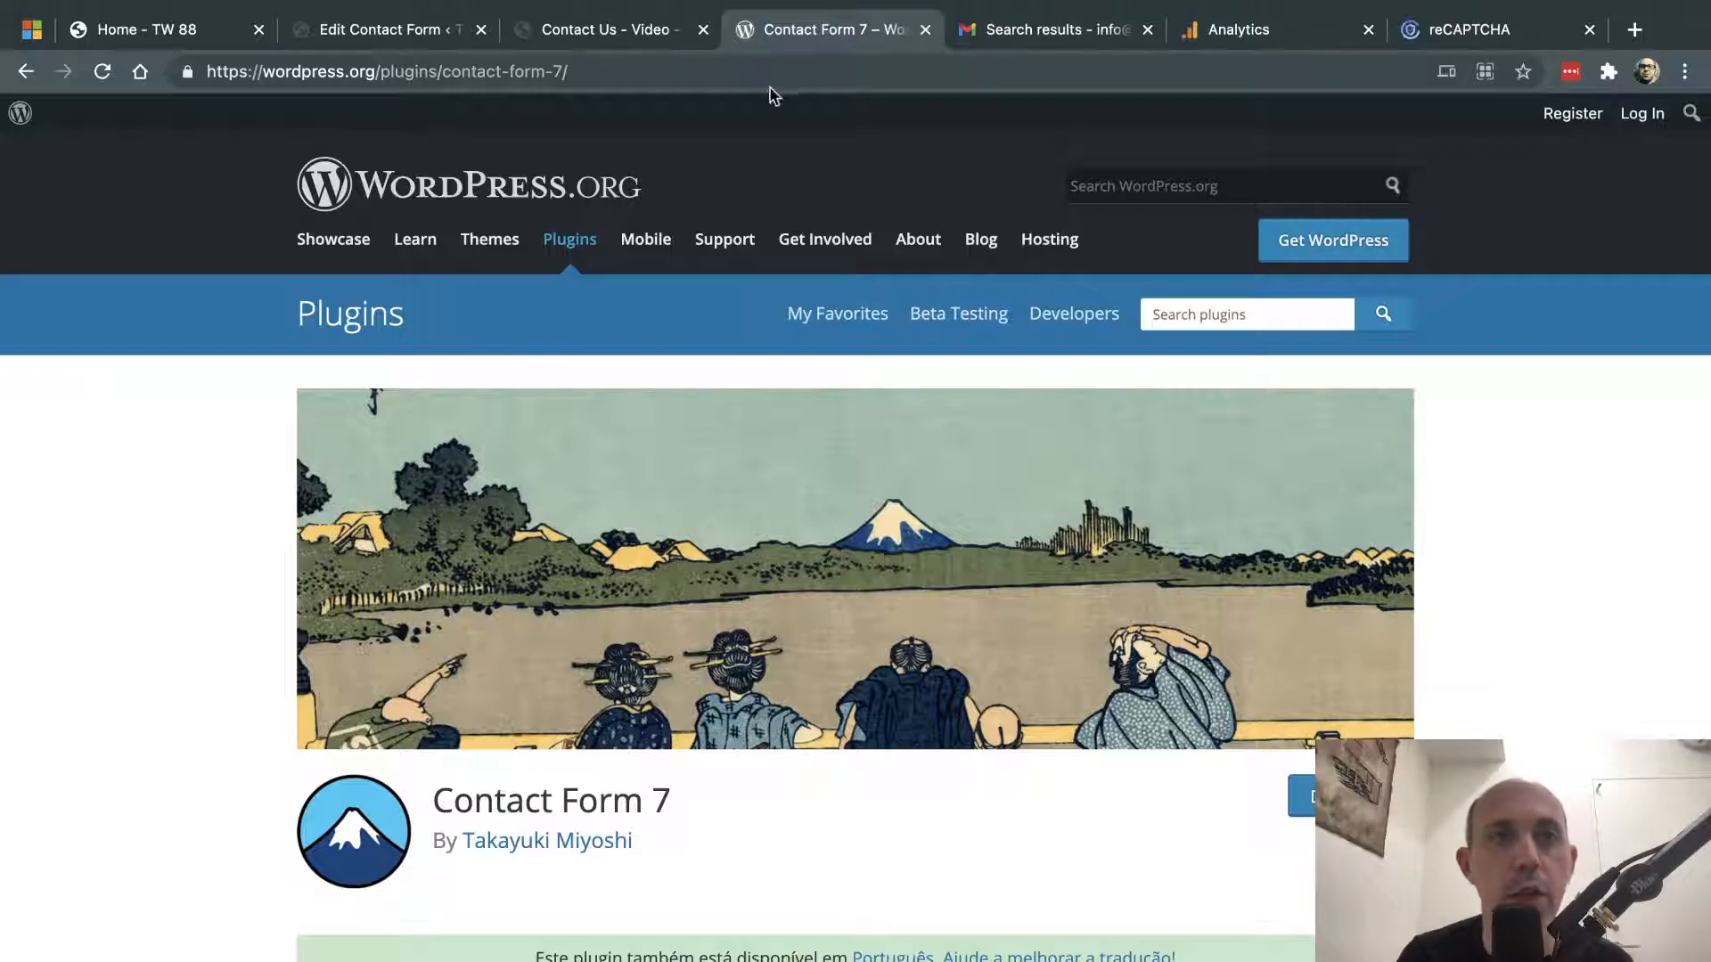
- Leave the wordpress.org Contact Form 7 page for the admin list showing Contact form 1 and Contact Us for Help
click(390, 36)
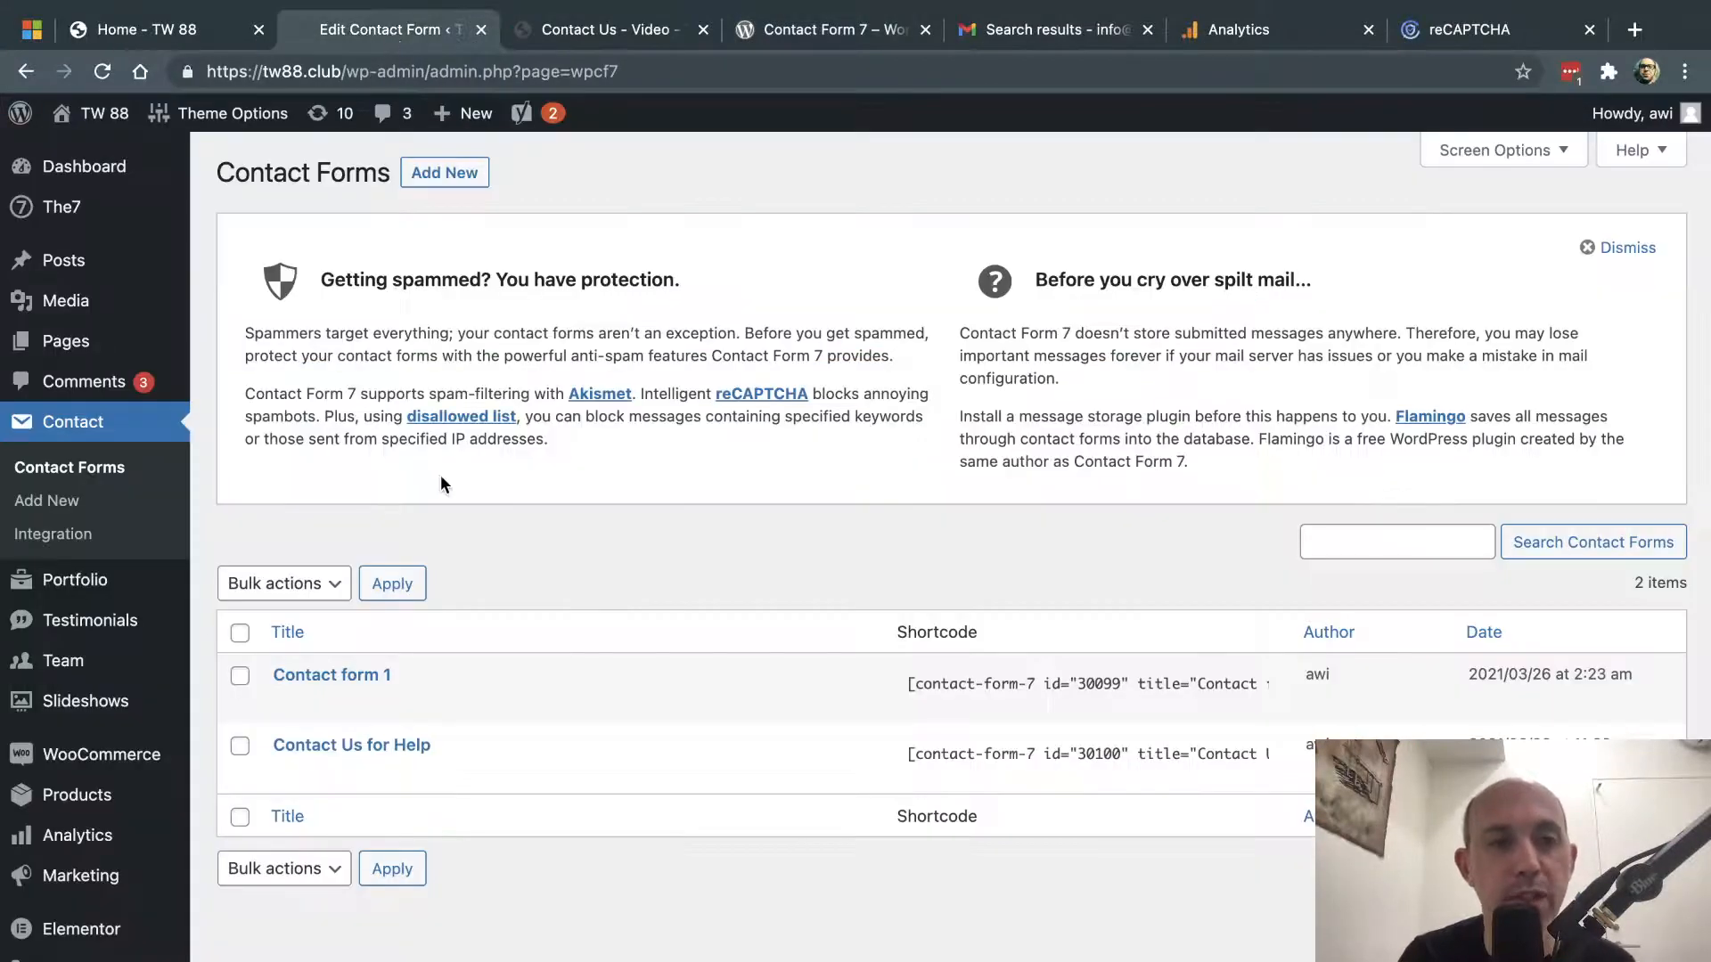
- Go to the Installed Plugins list in WordPress admin
scroll(27, 780, down, 2)
scroll(27, 780, down, 2)
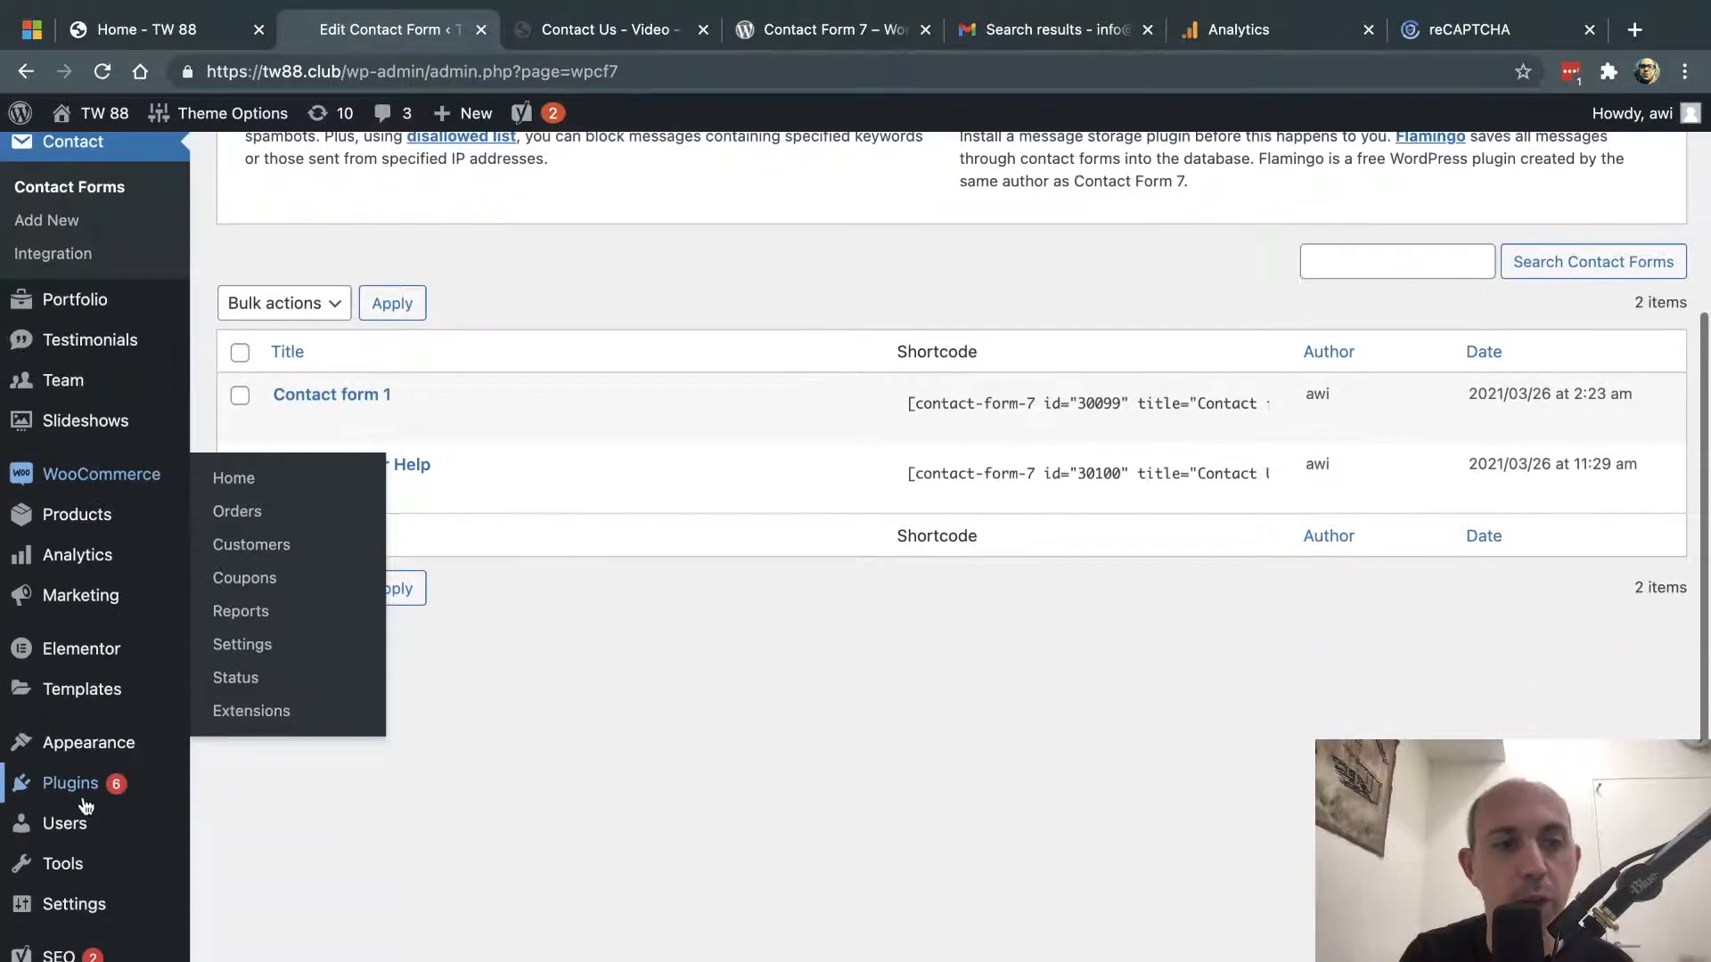
click(115, 791)
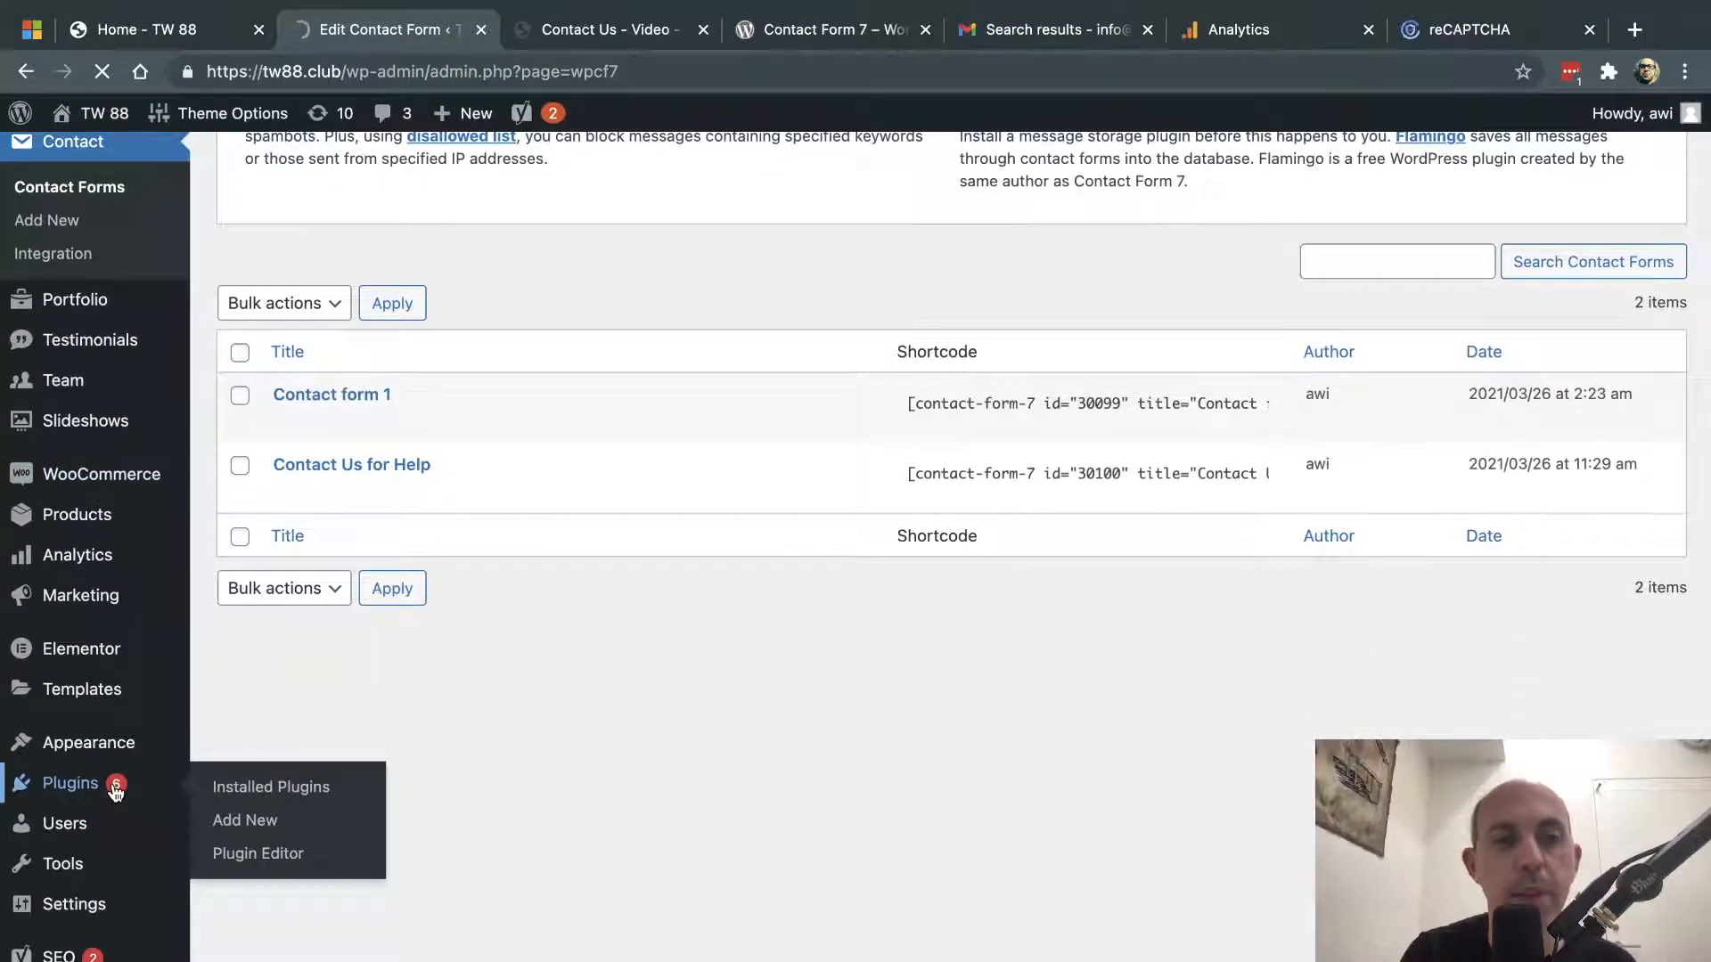
click(225, 784)
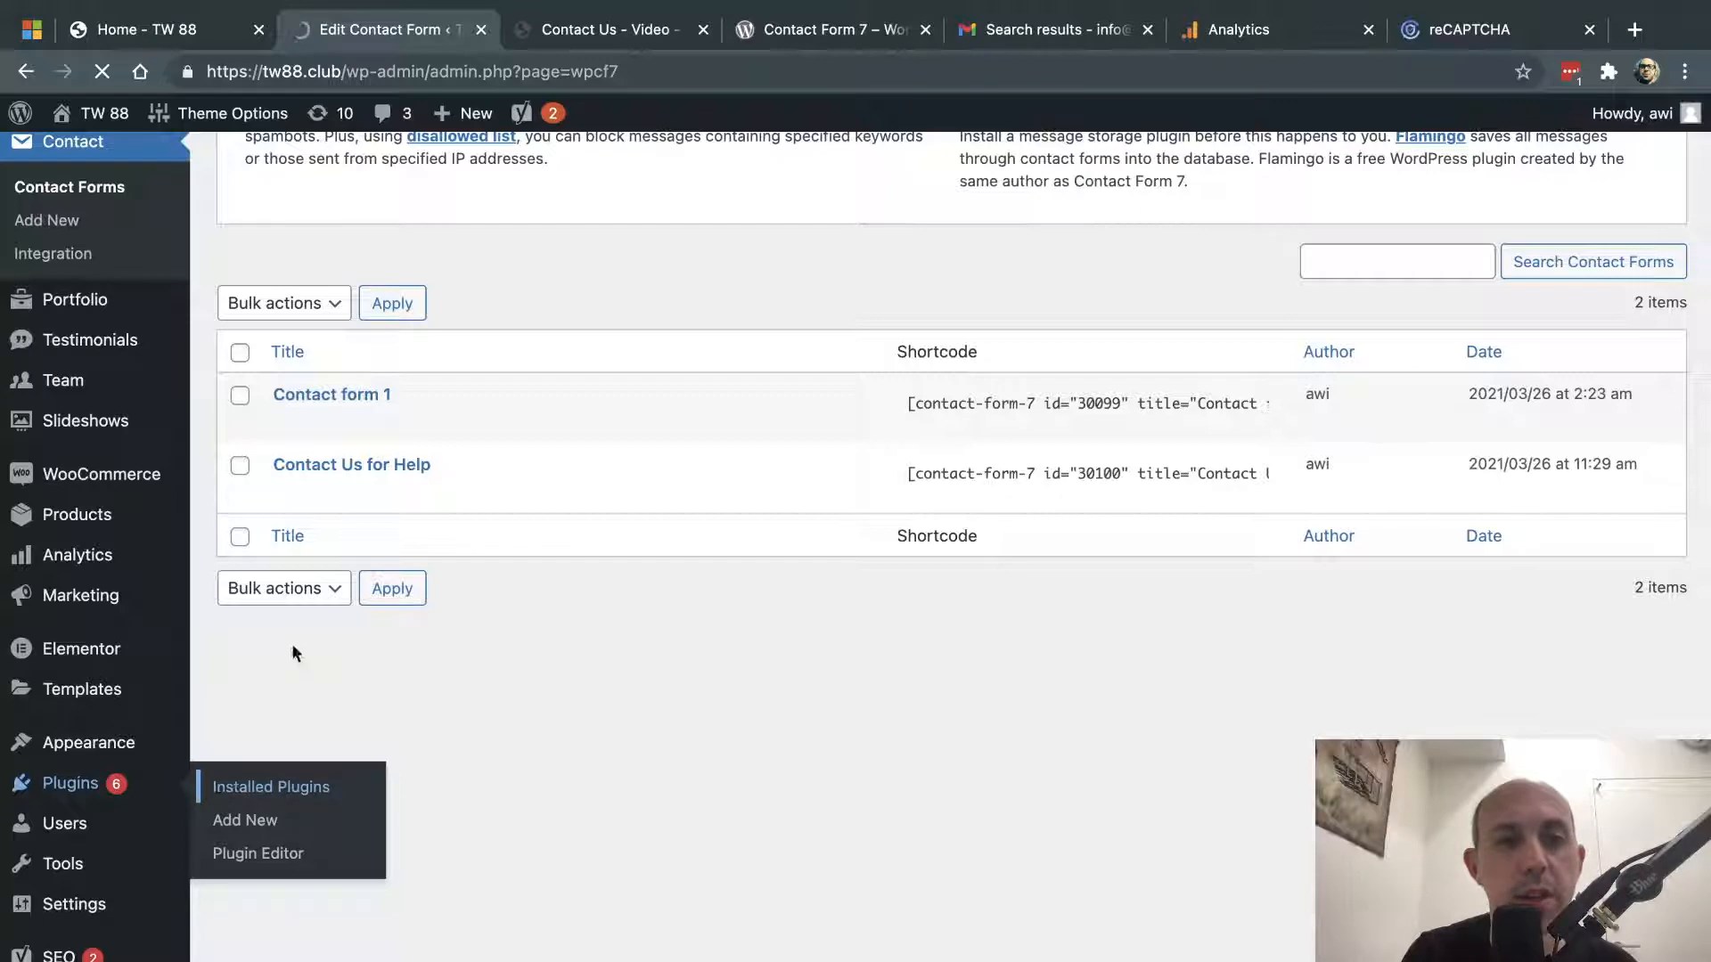
scroll(410, 299, up, 1)
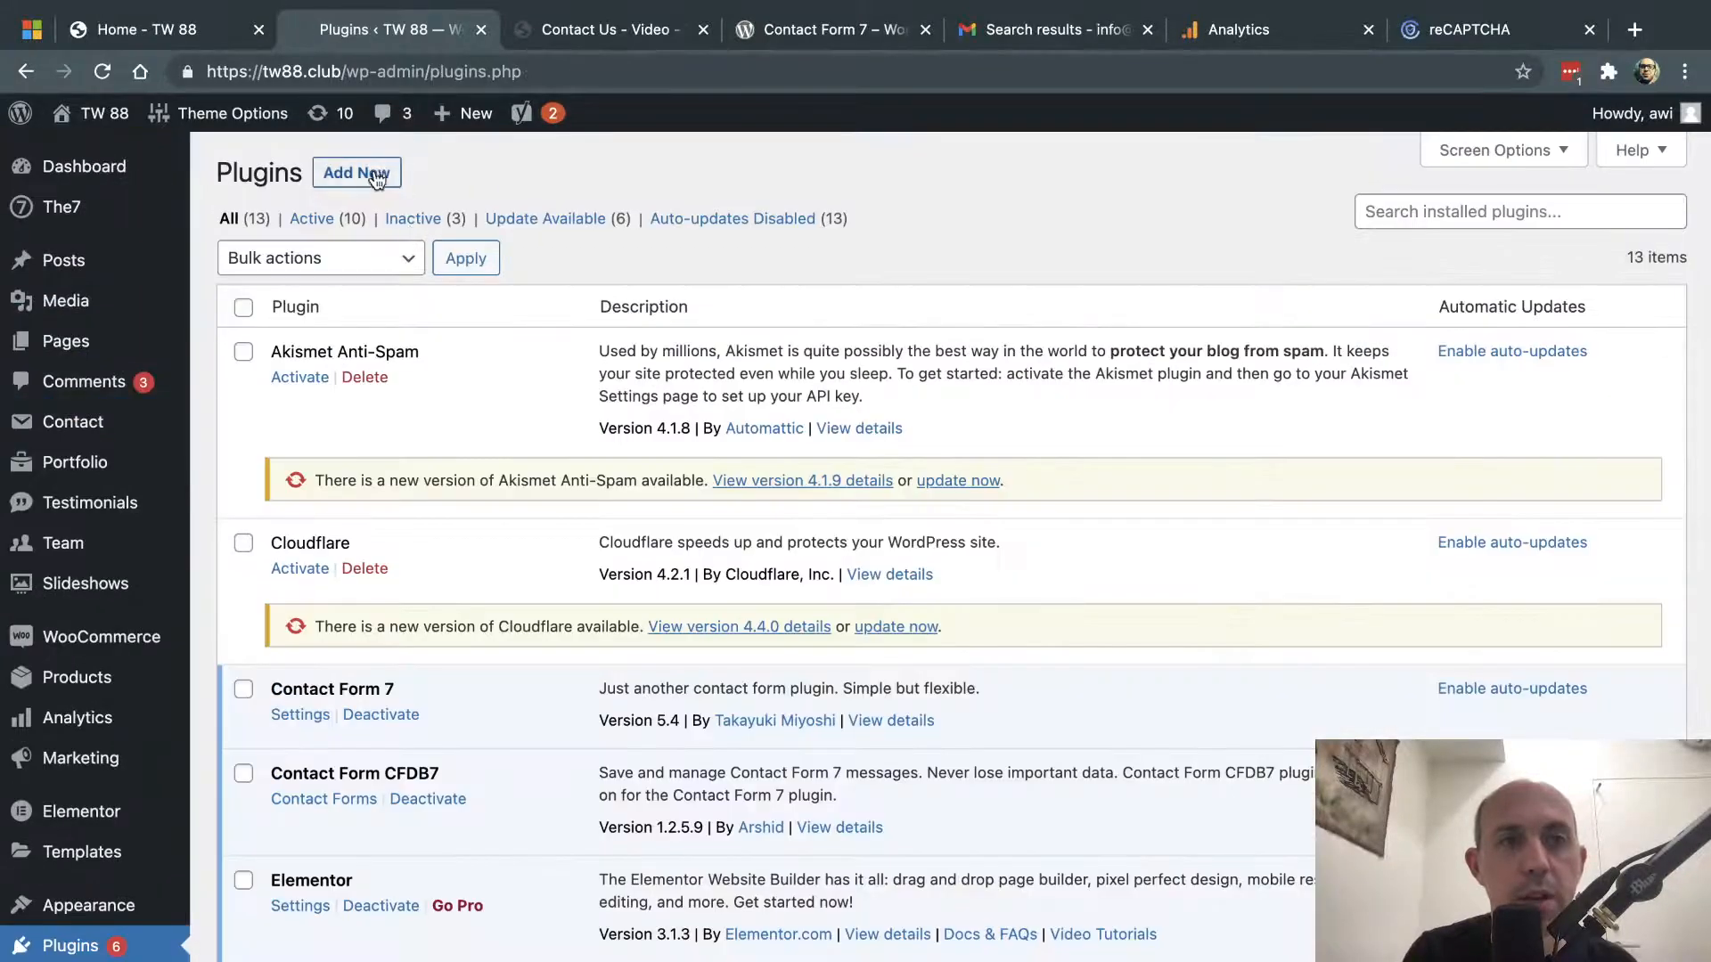
- Search new plugins for 'contact form' and confirm Contact Form 7 is marked Active
click(376, 176)
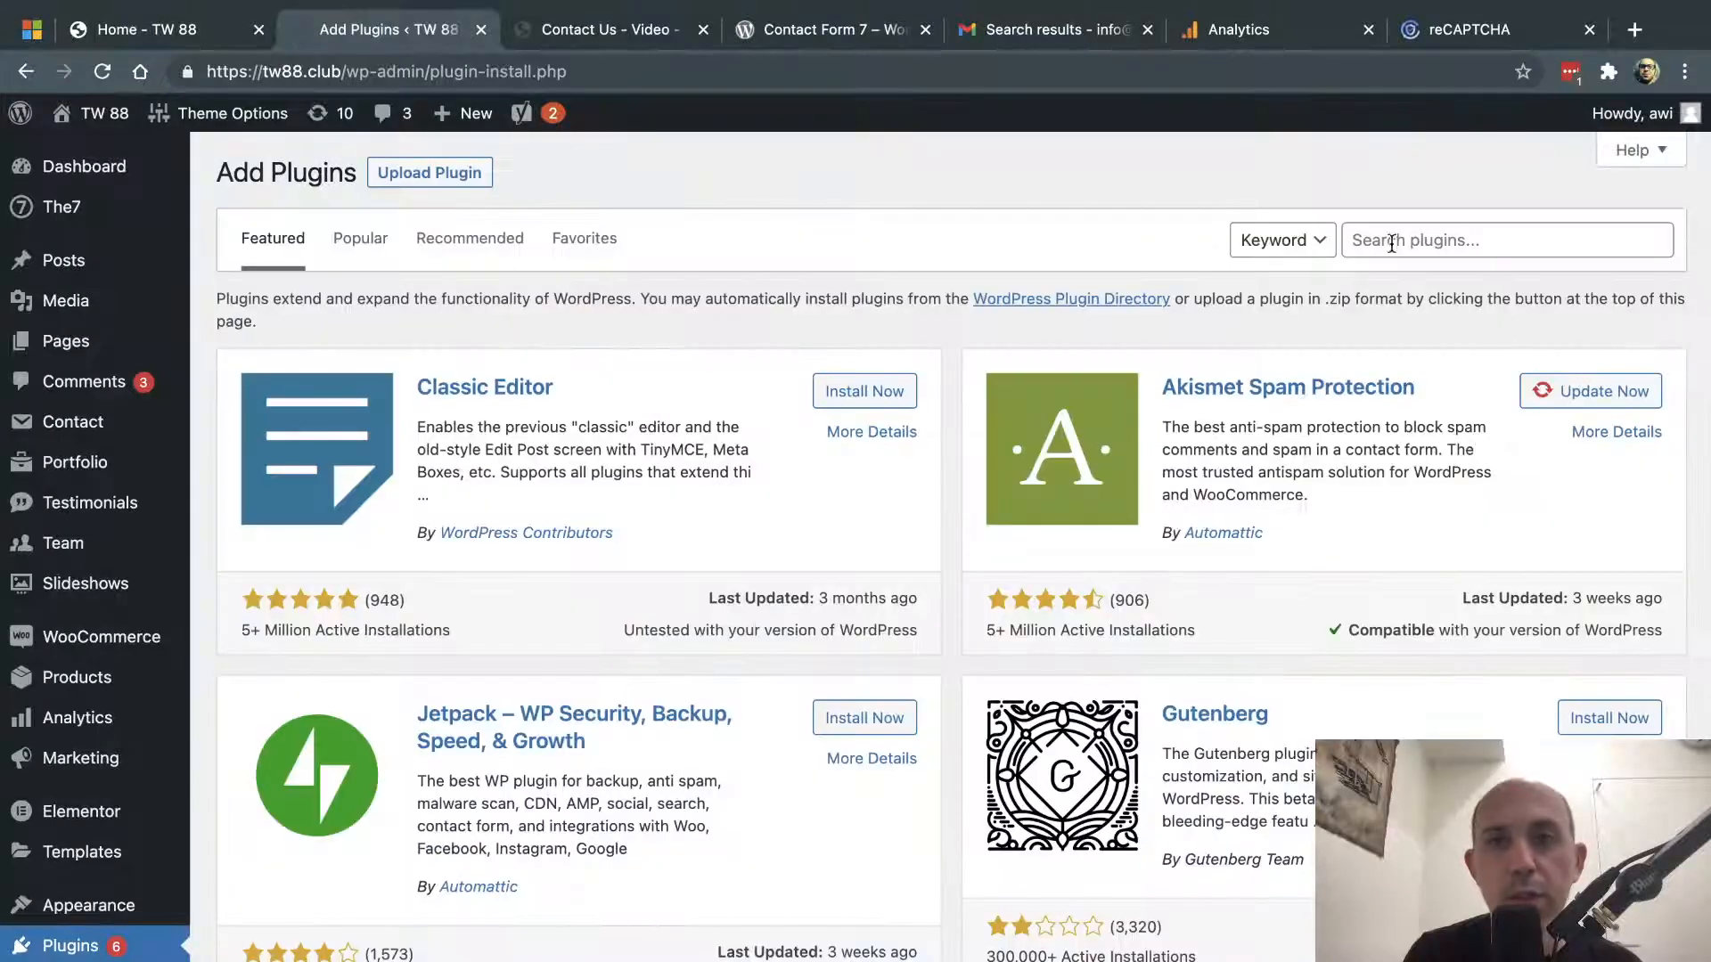
click(1391, 243)
text(contact form)
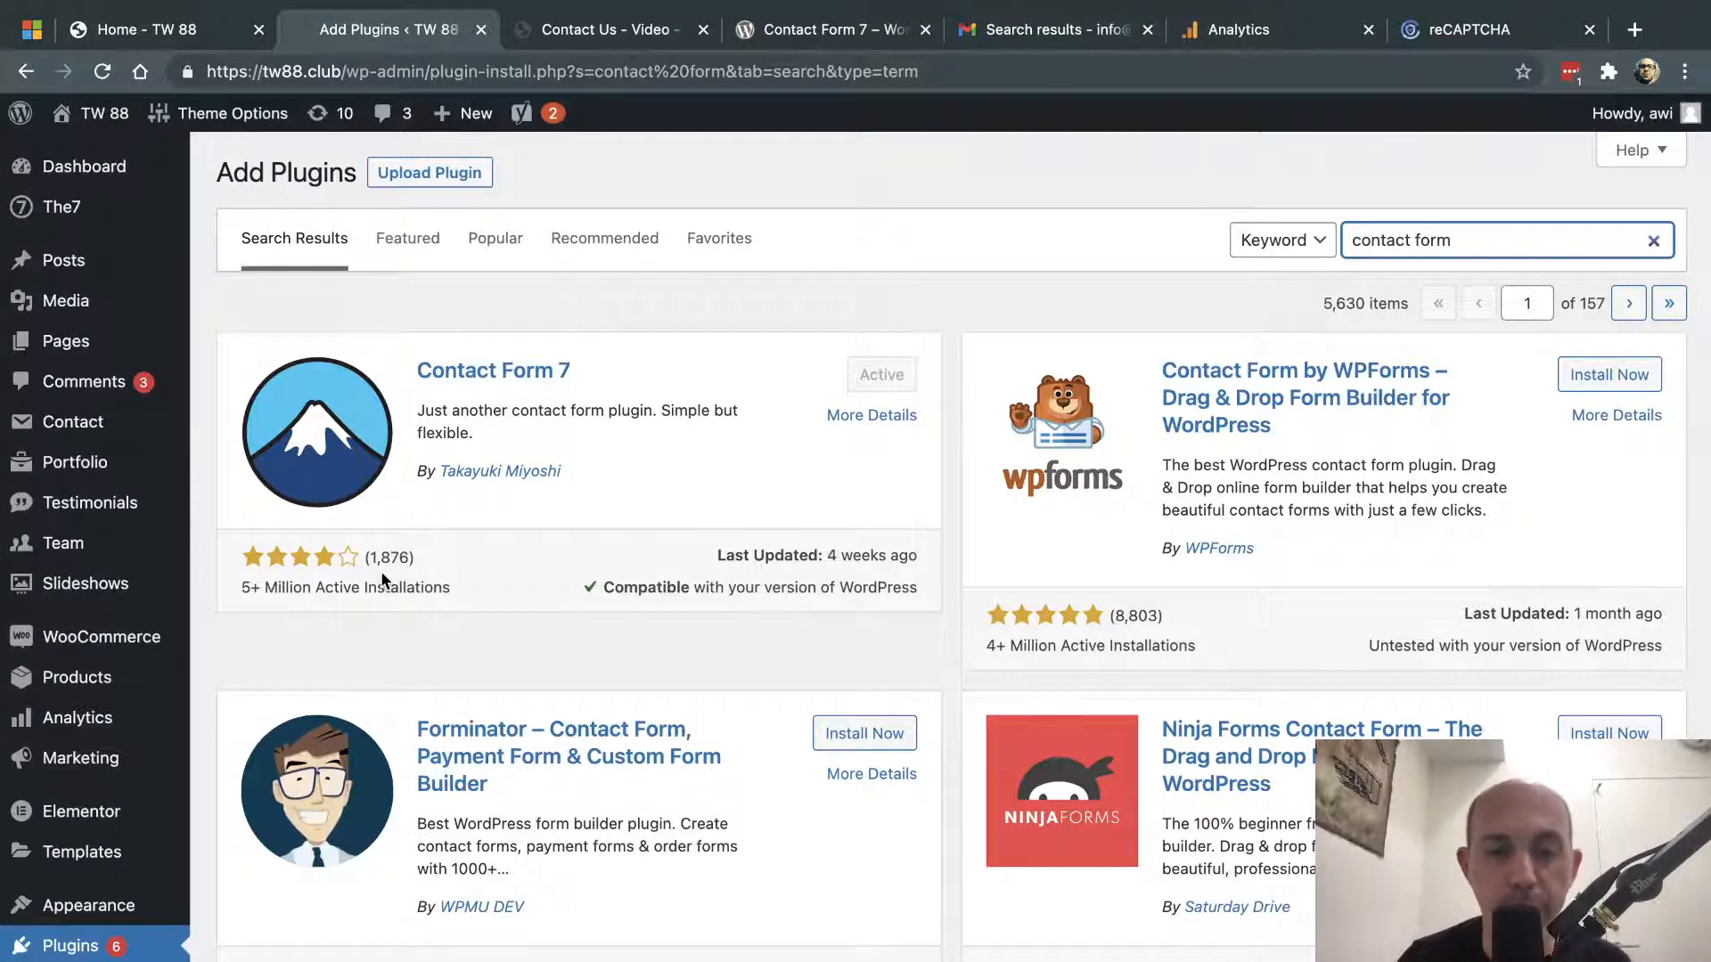
click(885, 299)
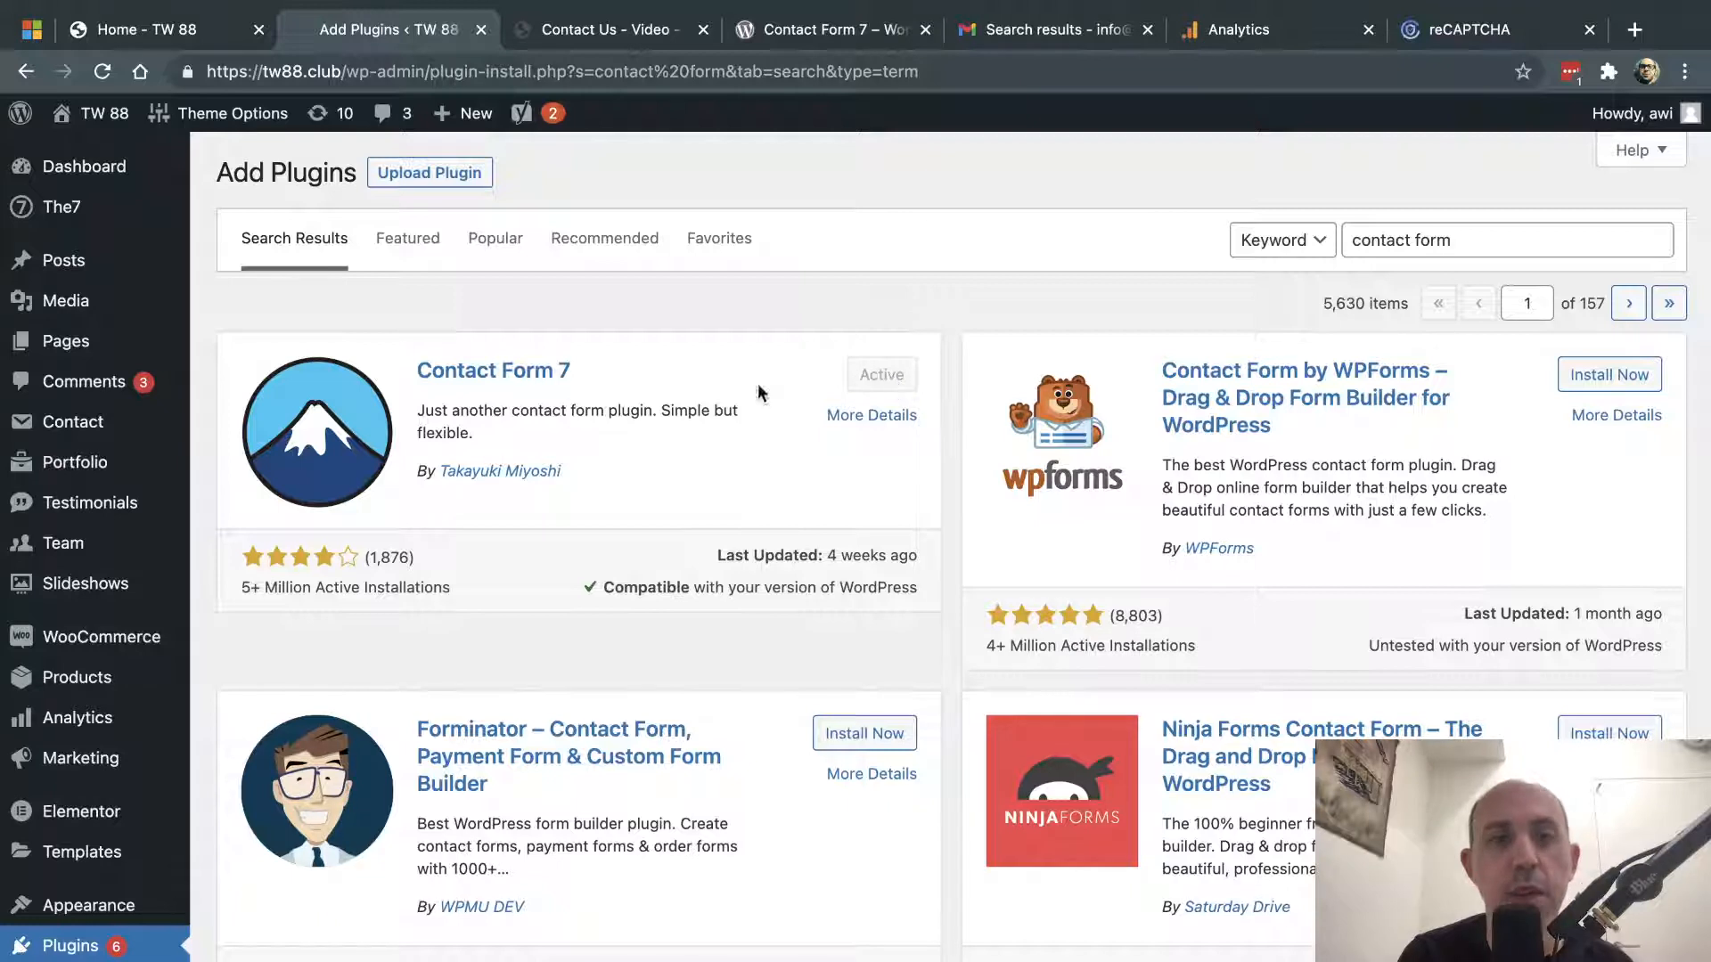
mouse_move(54, 432)
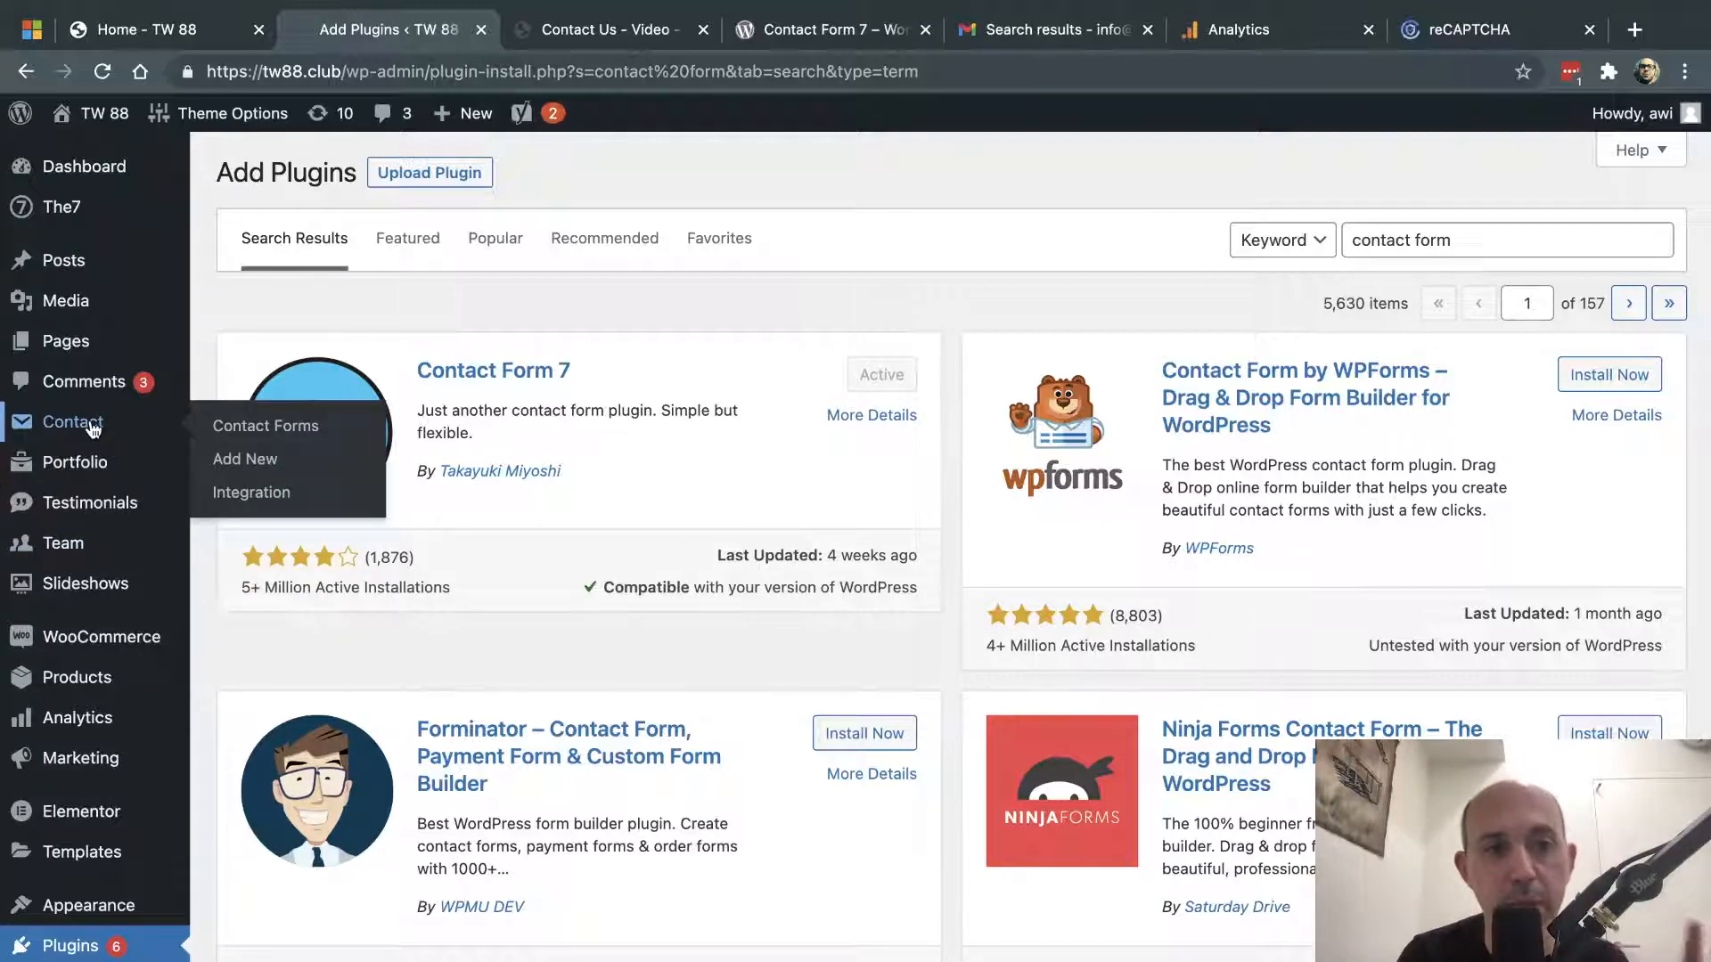
- Open the Contact Us for Help form editor, then review its fields on the live Contact Us – Video page
click(243, 429)
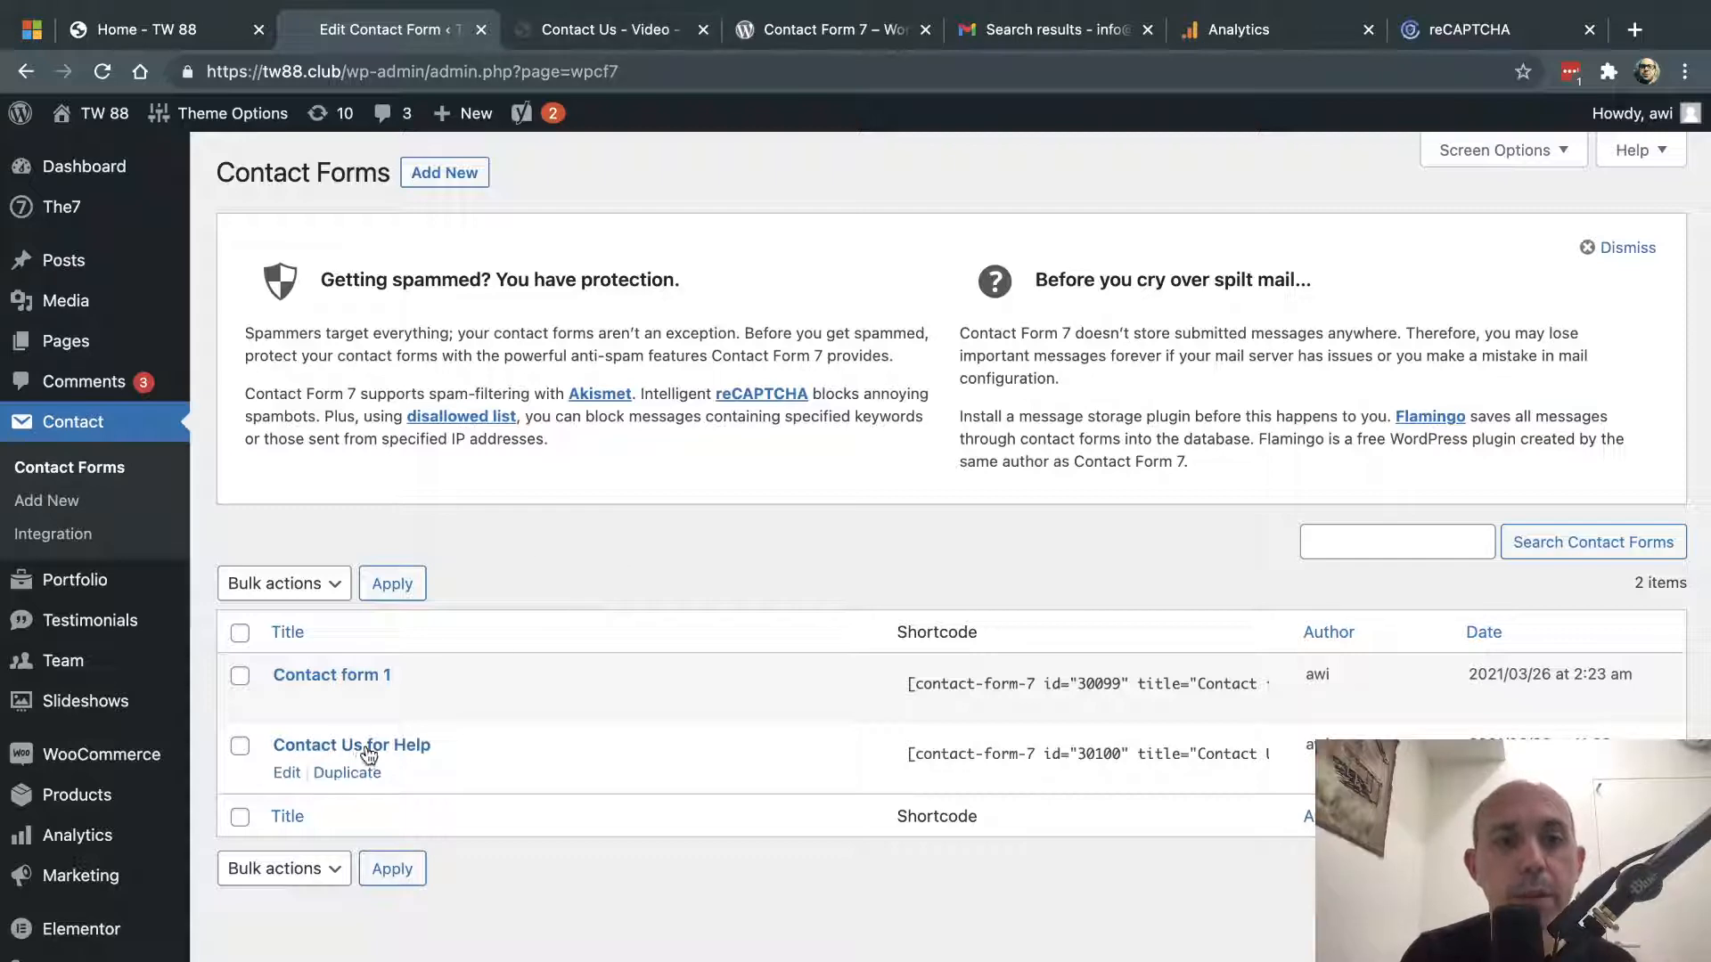
click(419, 754)
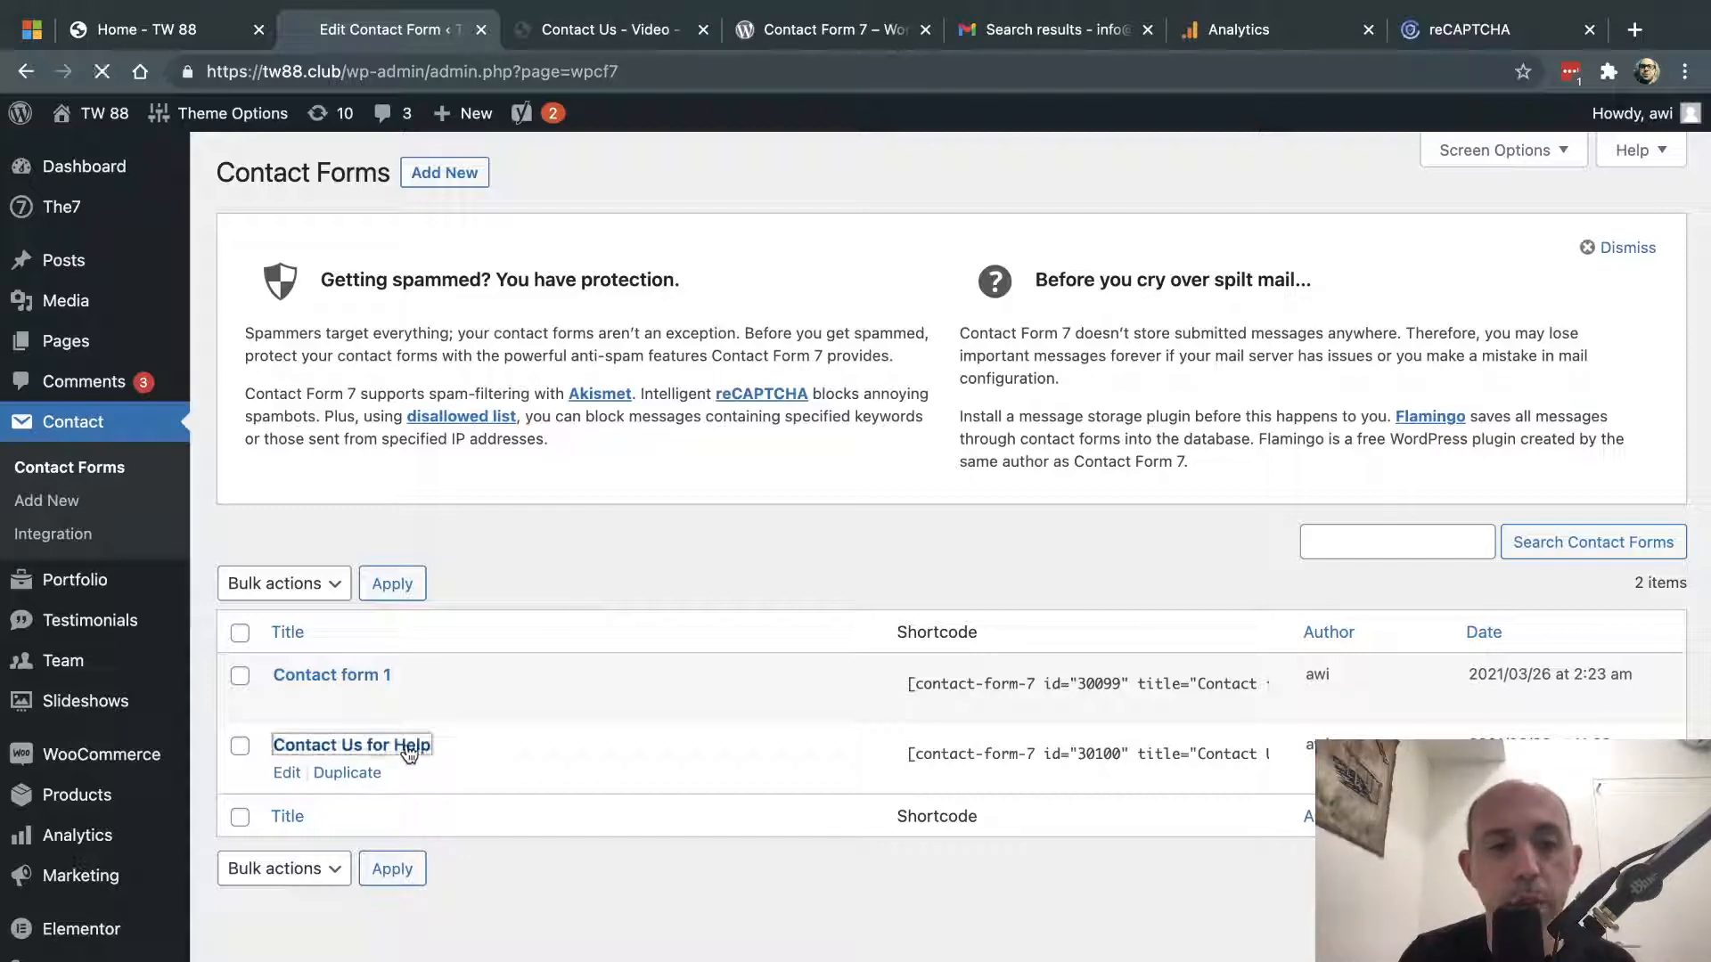
click(638, 31)
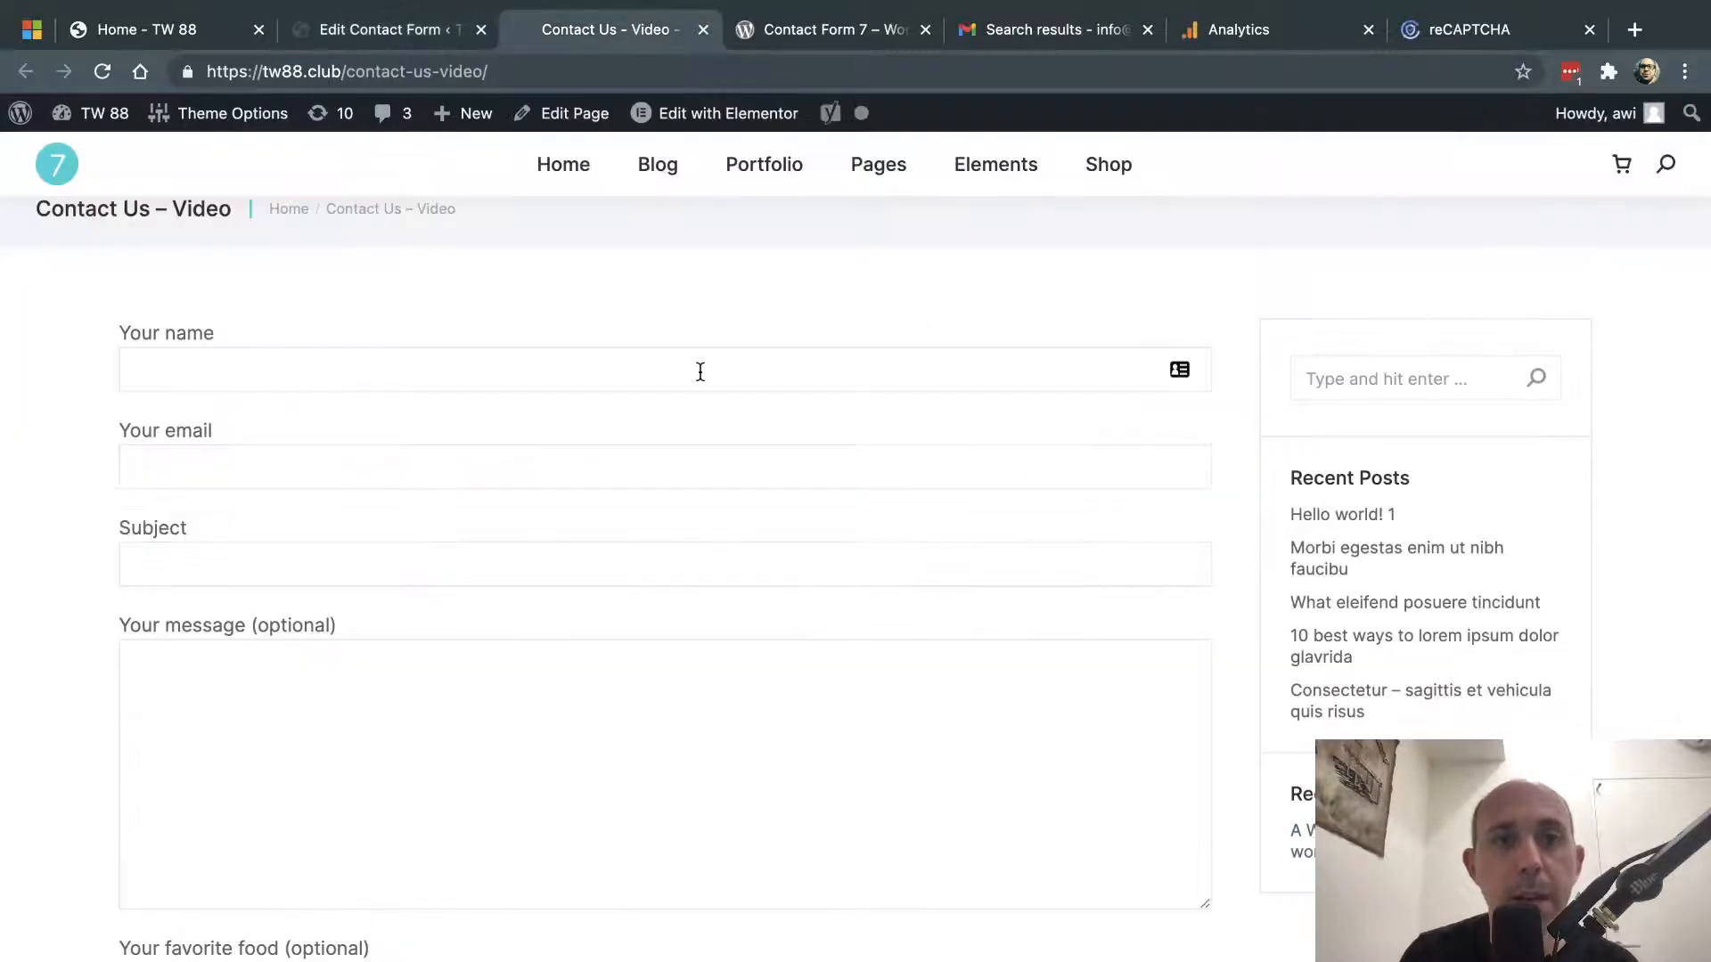
scroll(699, 371, up, 2)
scroll(532, 447, down, 2)
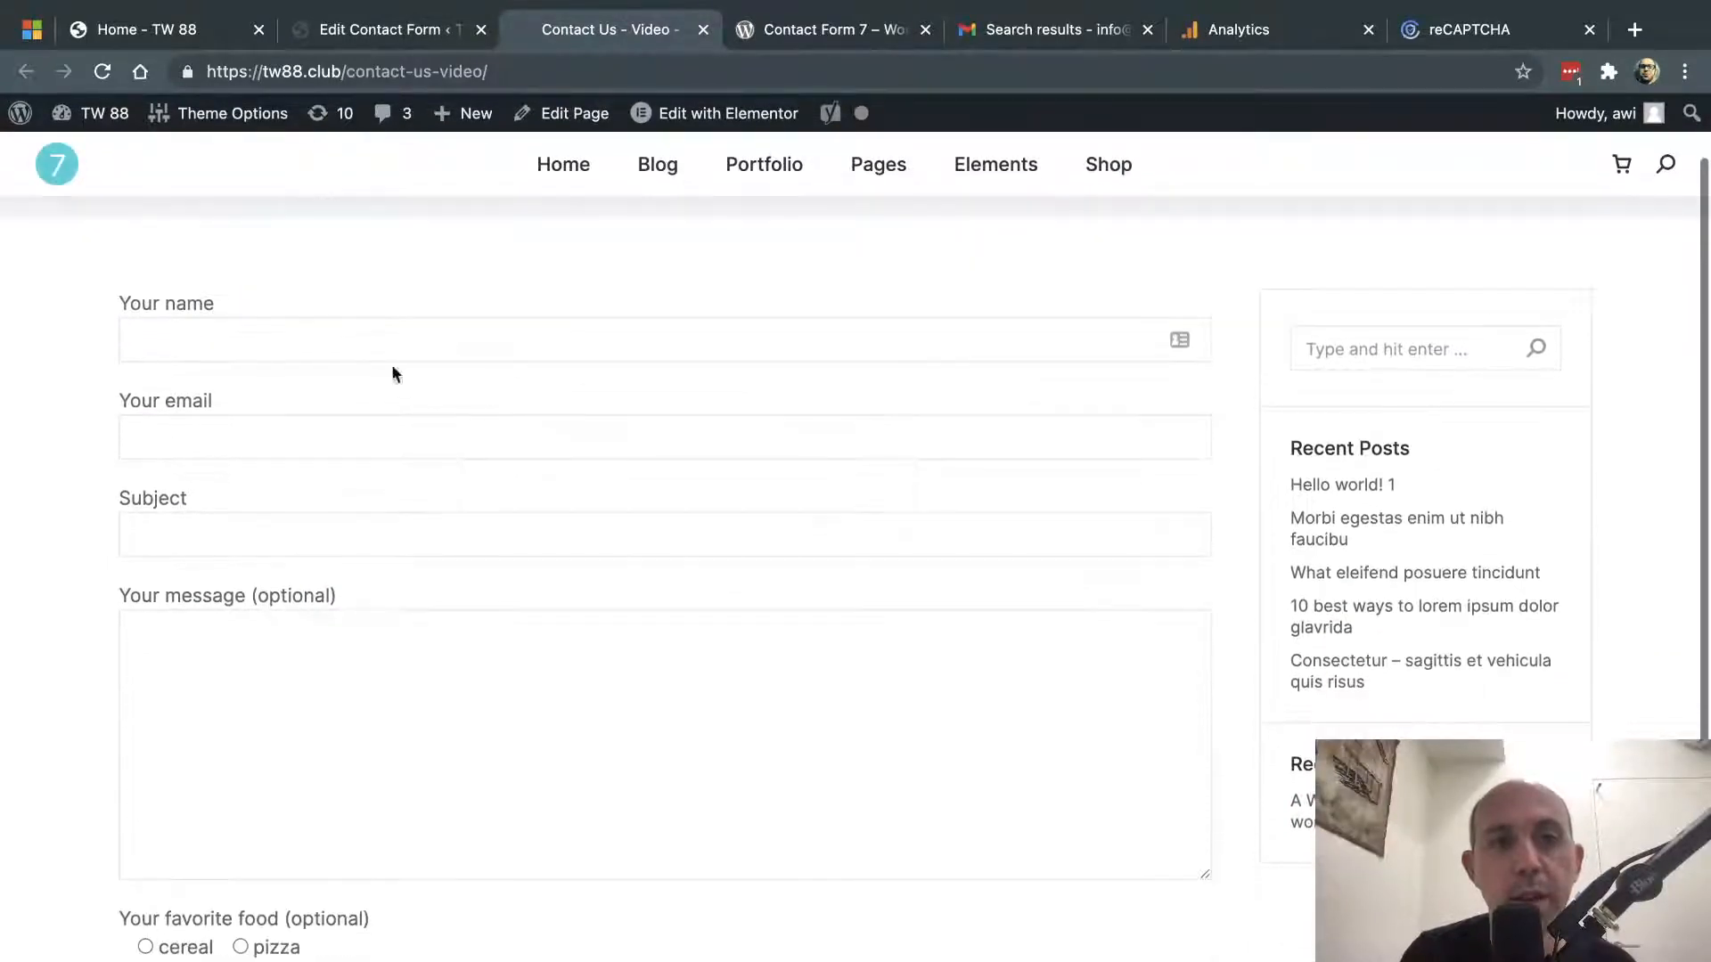
drag(130, 303, 213, 327)
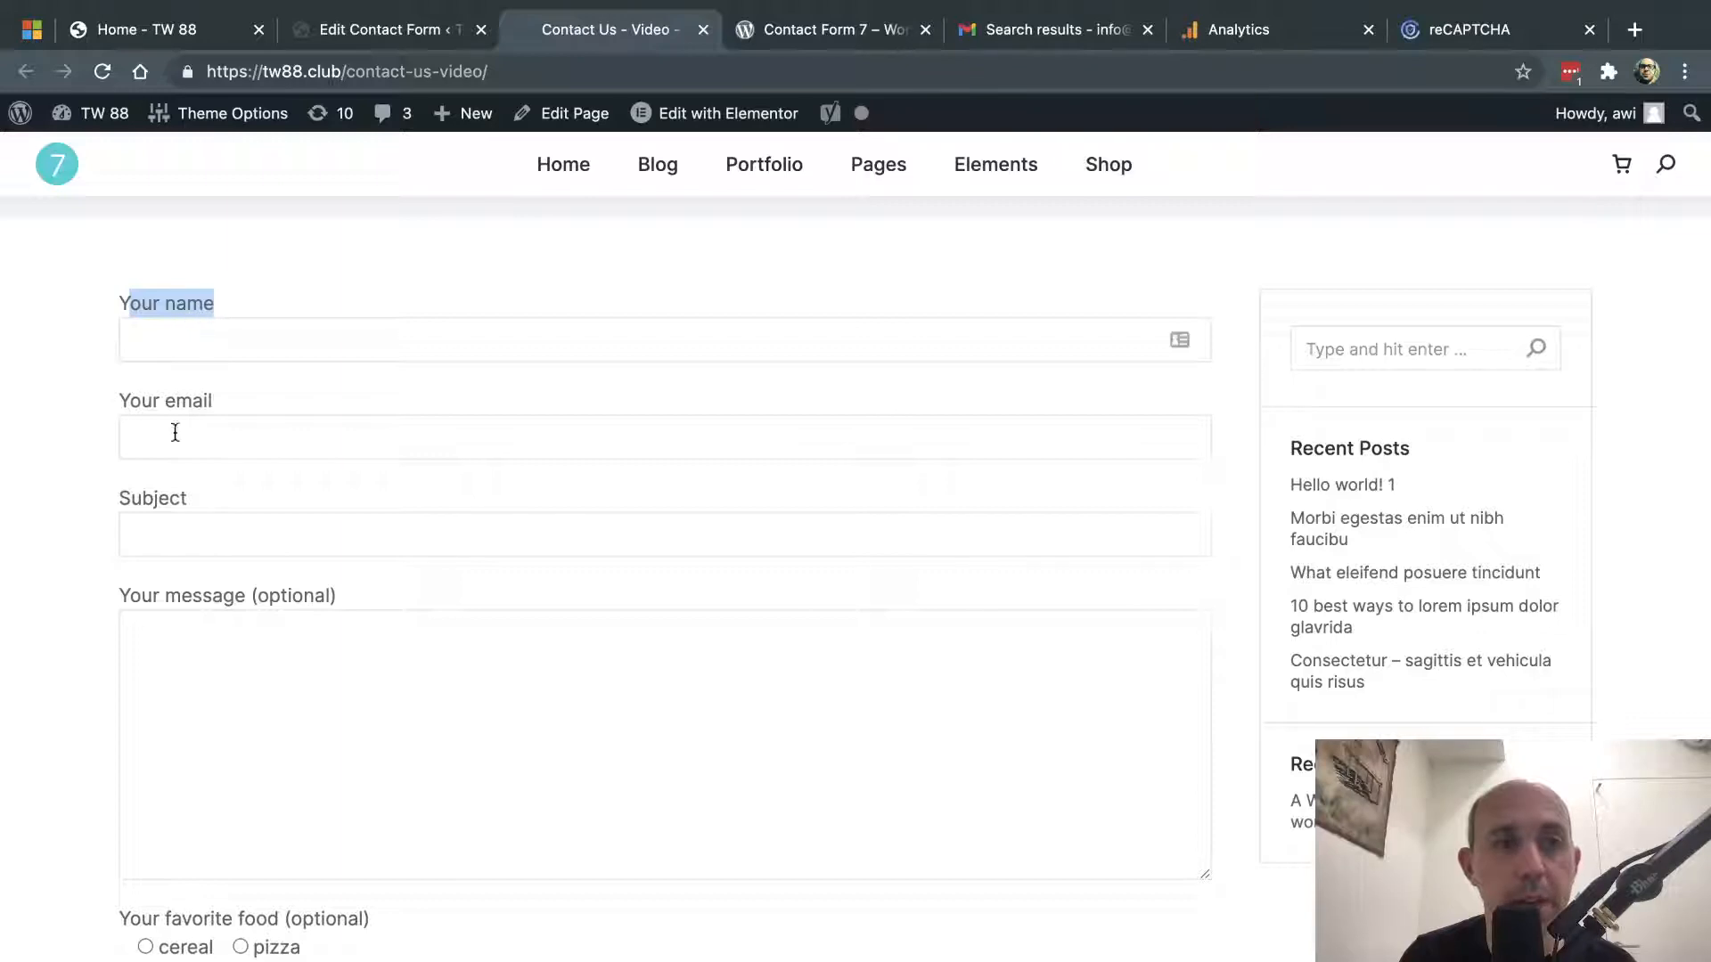
scroll(188, 709, down, 3)
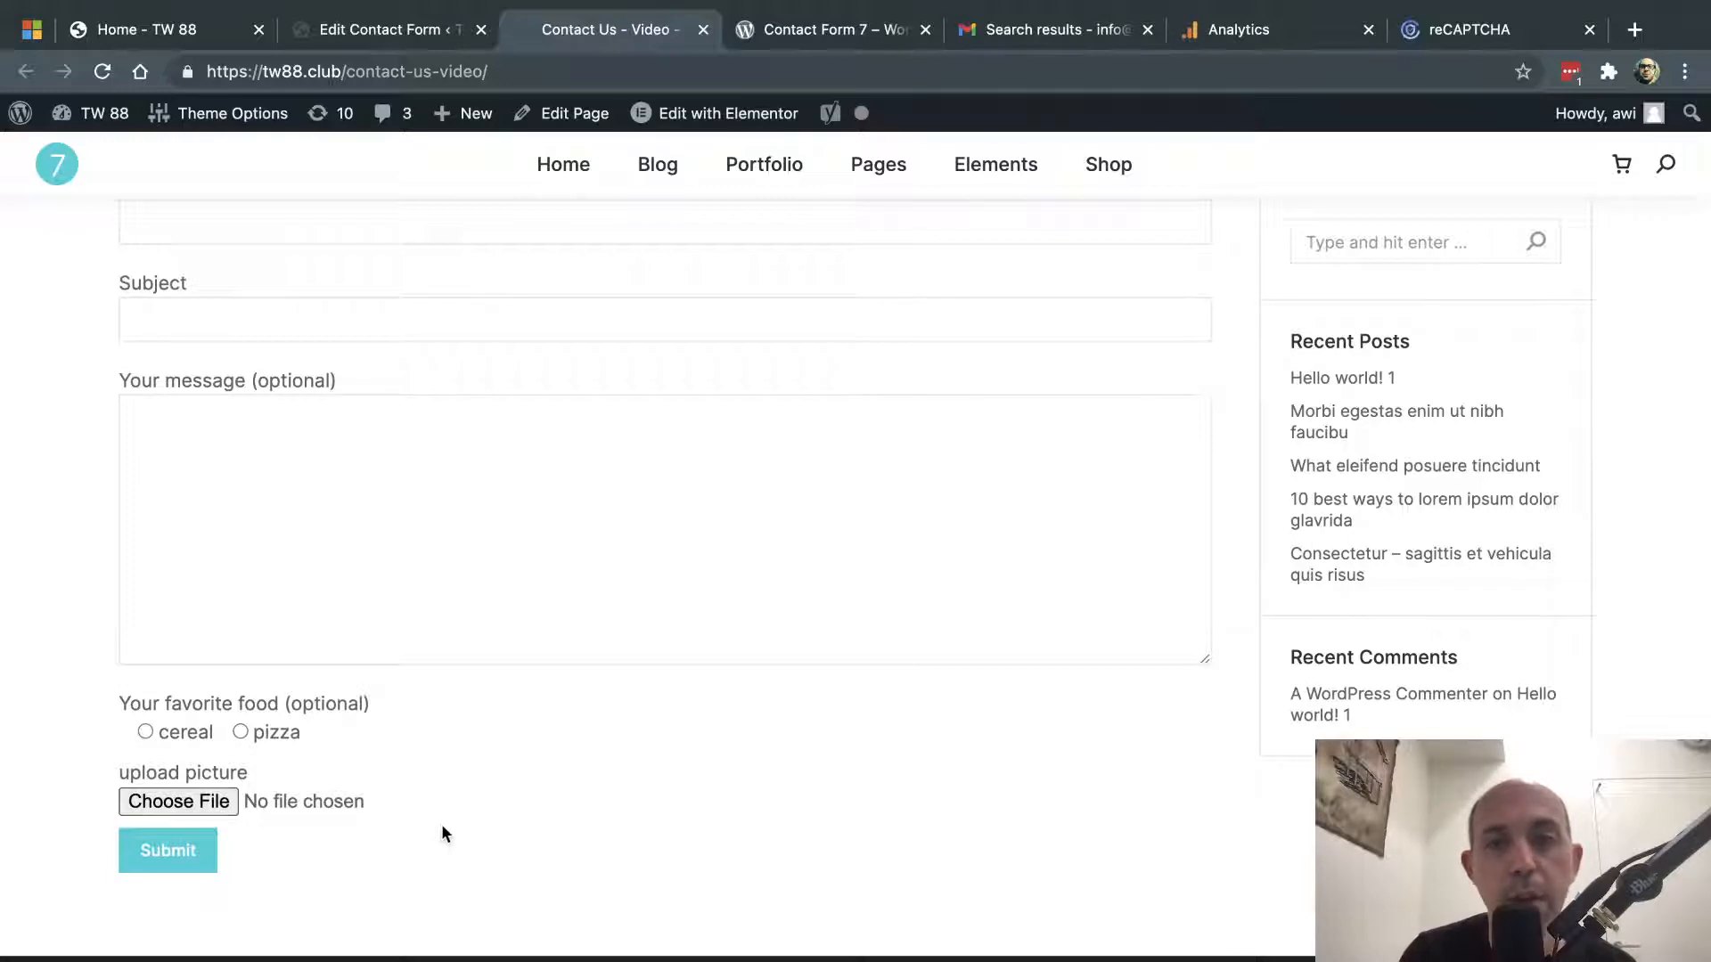
click(448, 40)
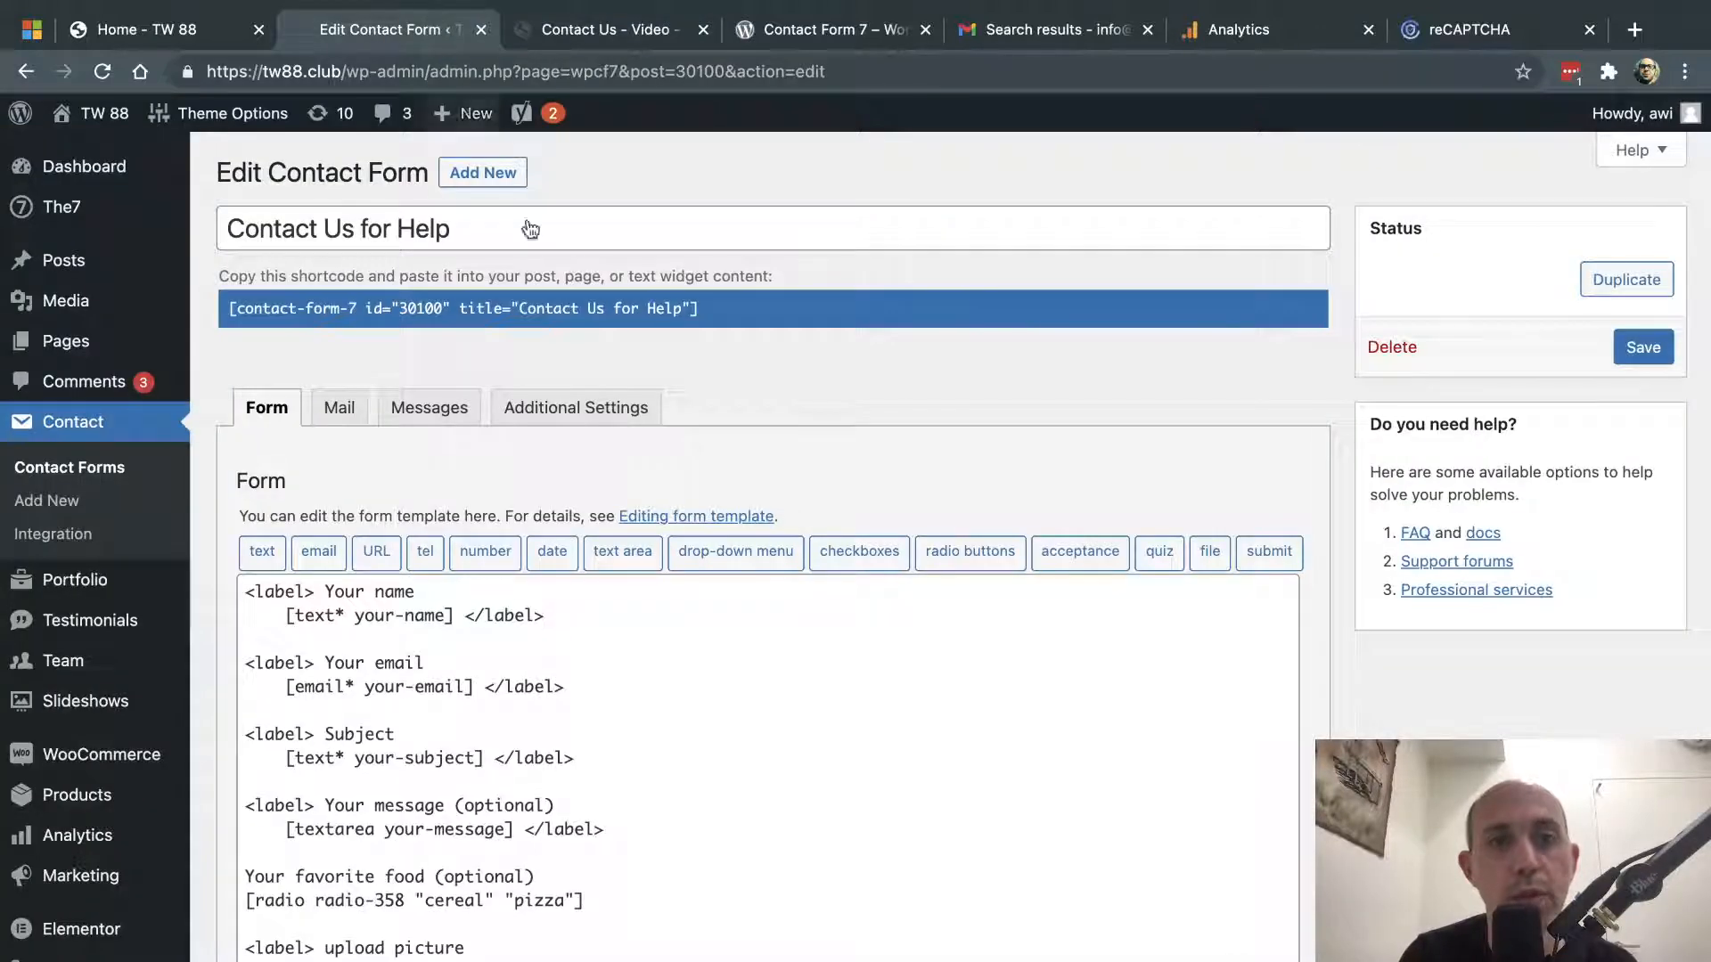
scroll(650, 508, down, 1)
scroll(473, 413, up, 1)
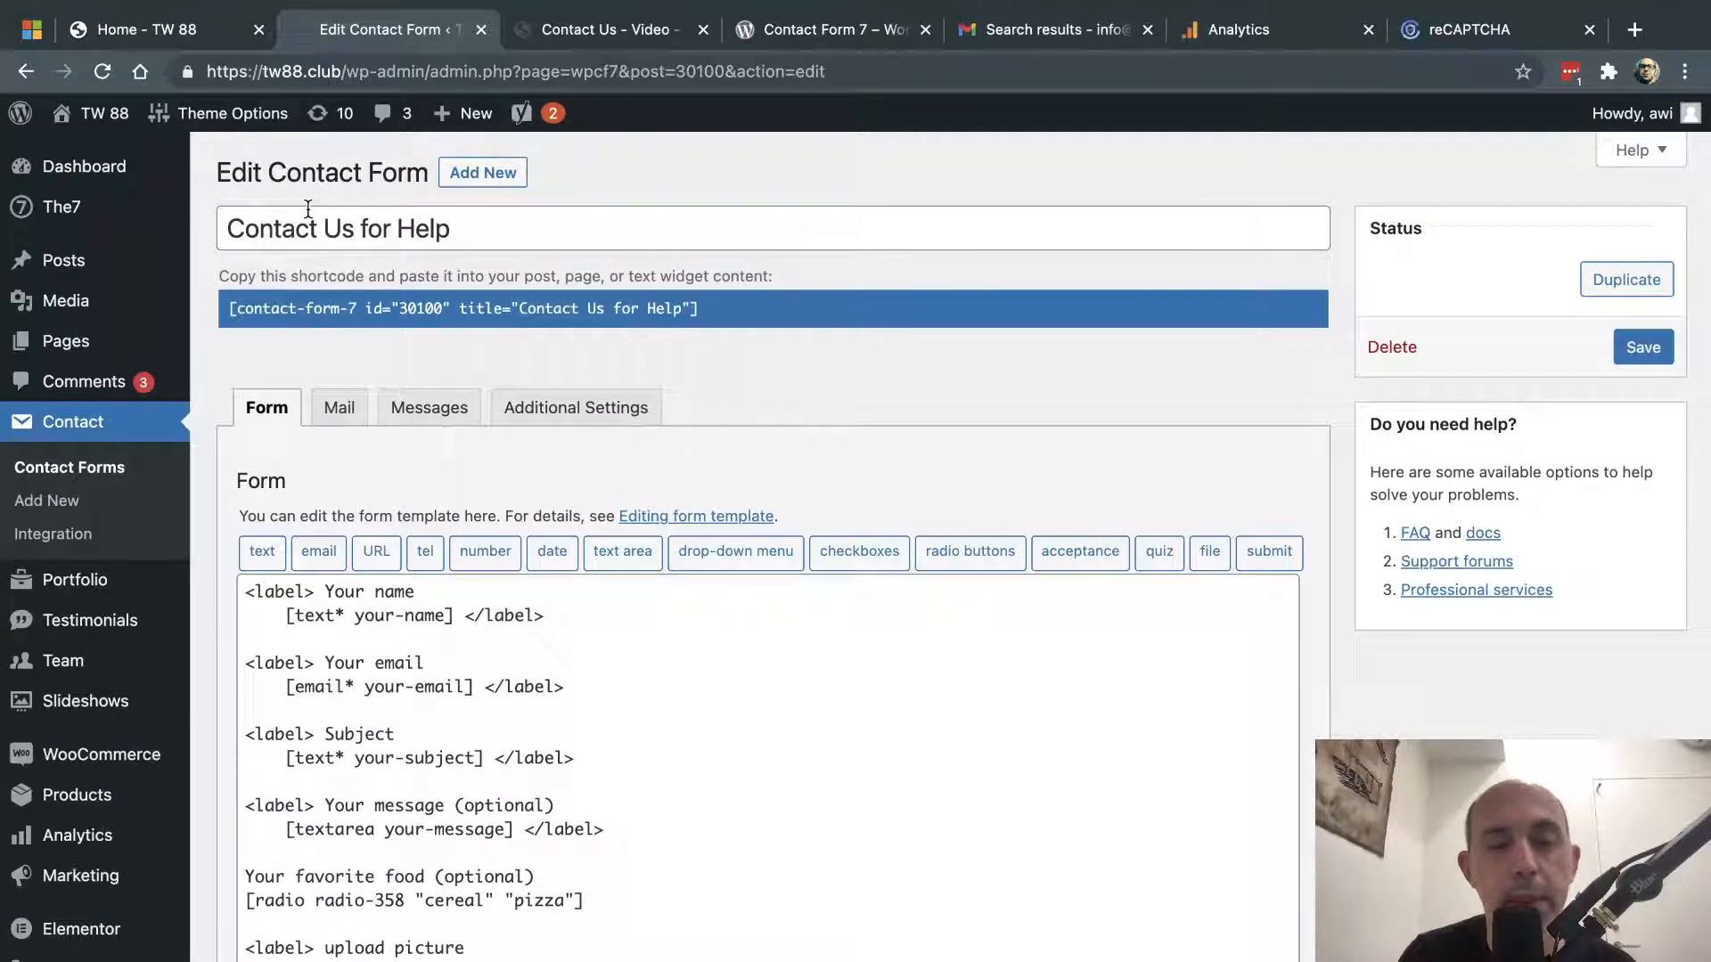
triple_click(406, 220)
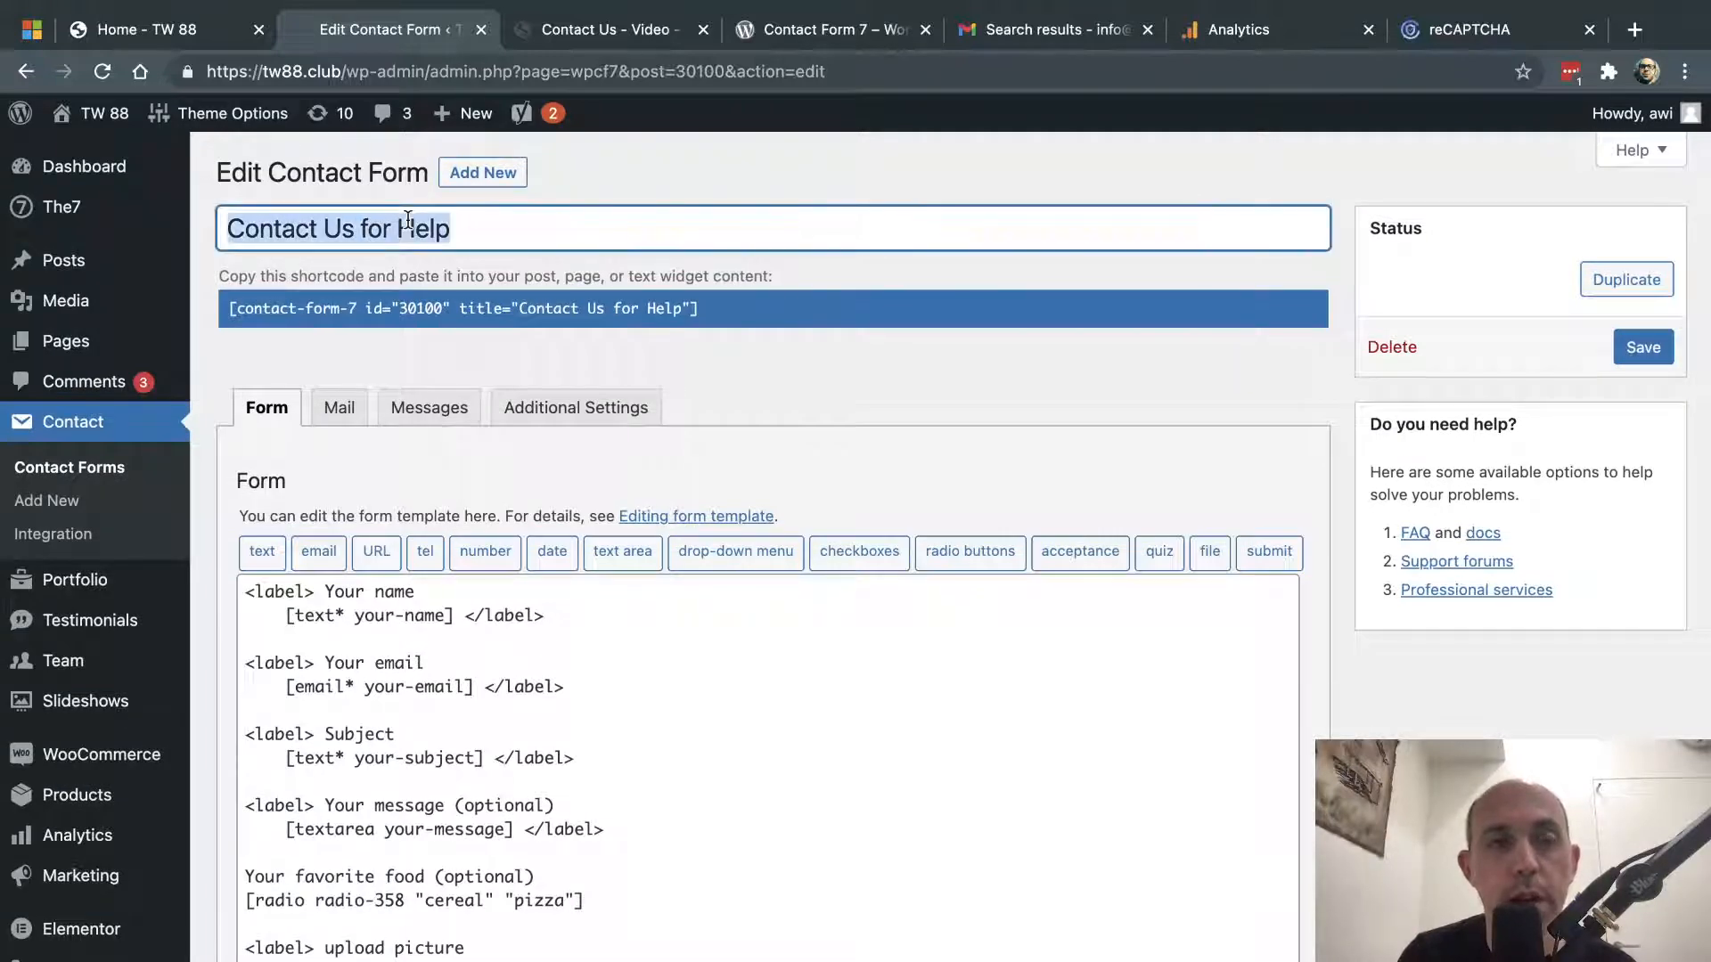
click(302, 309)
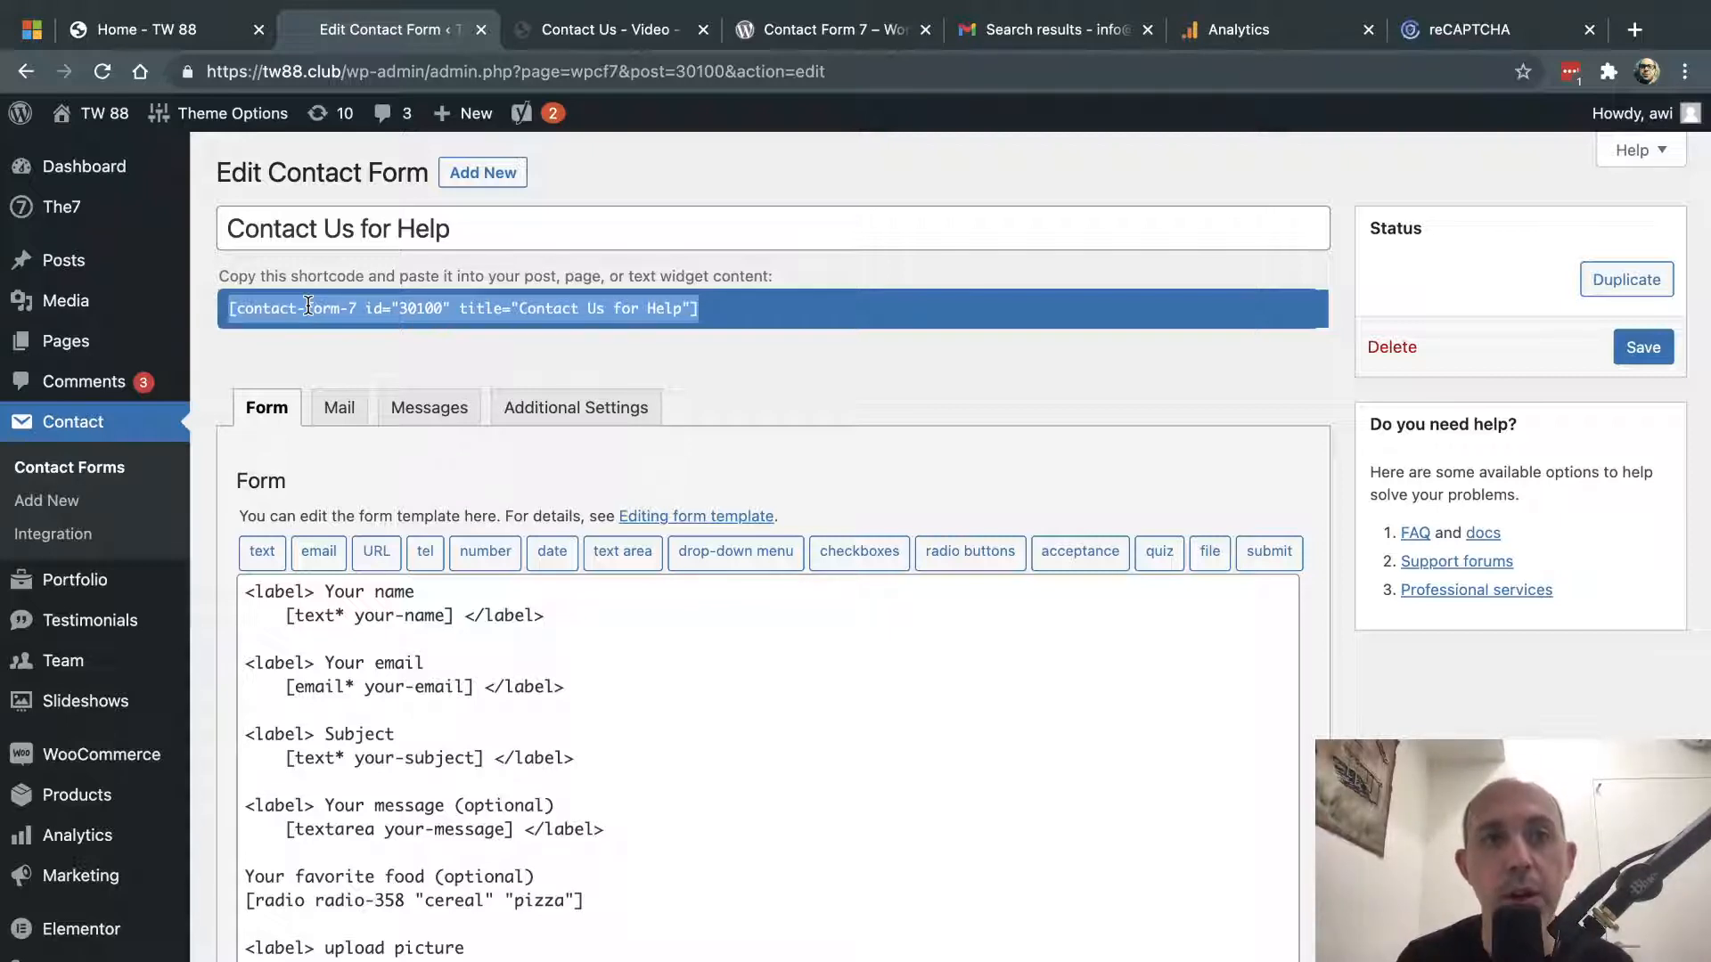
click(584, 25)
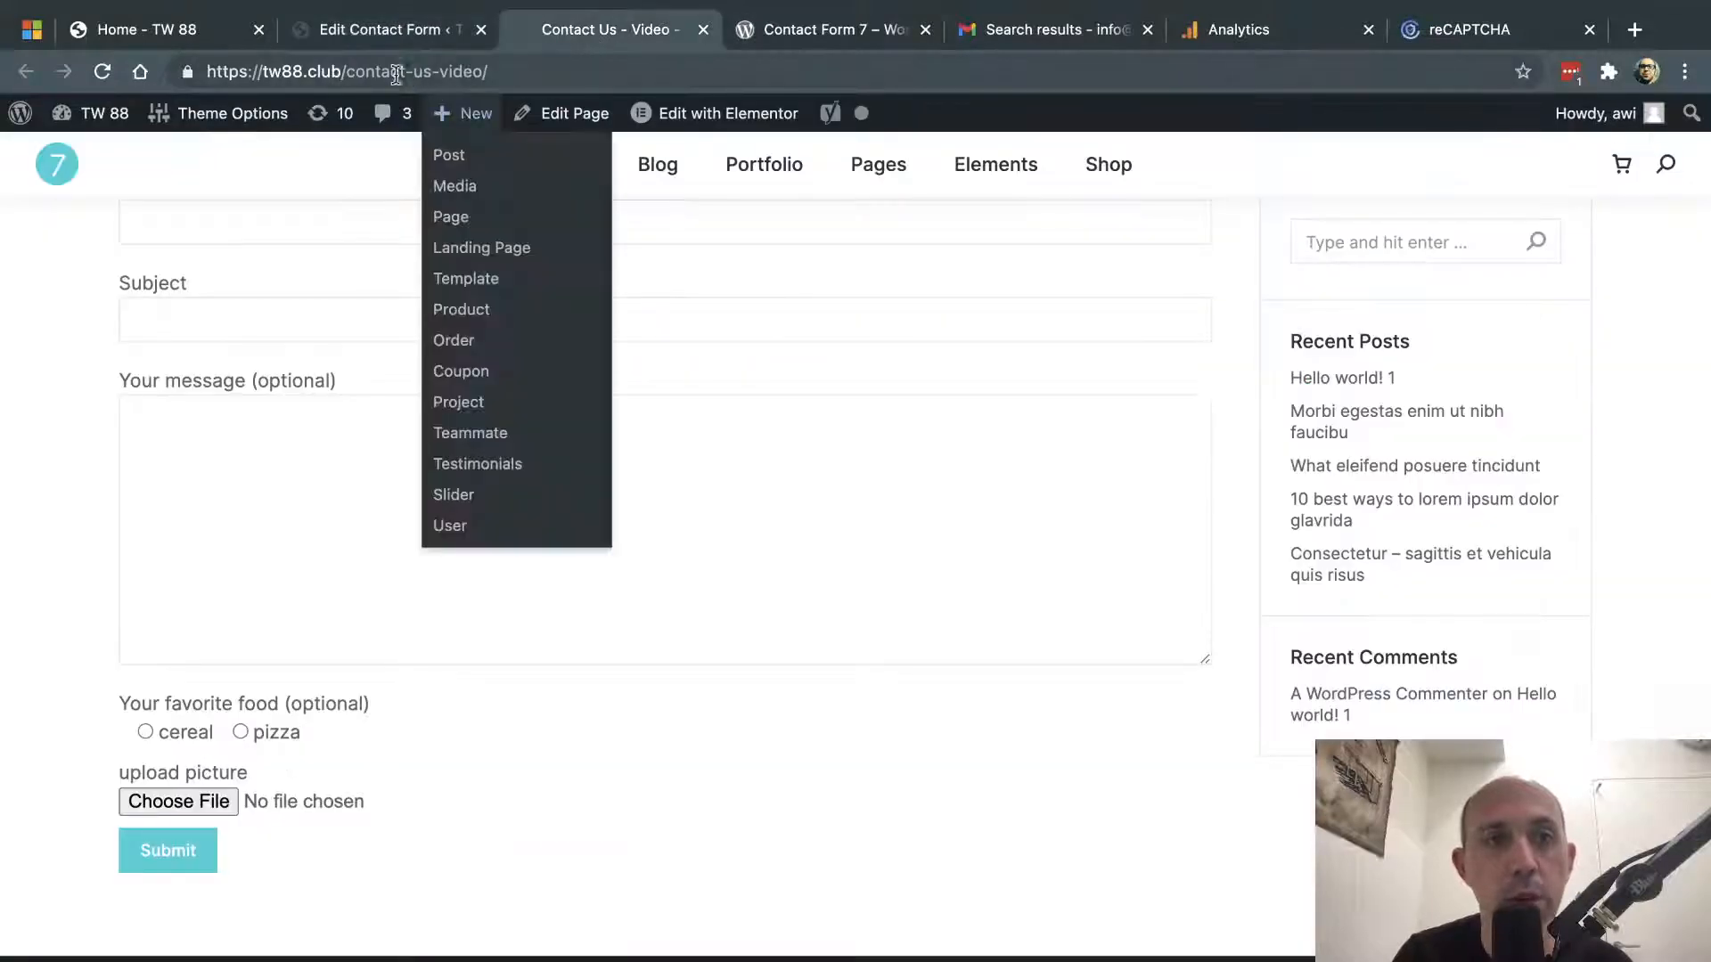
click(410, 29)
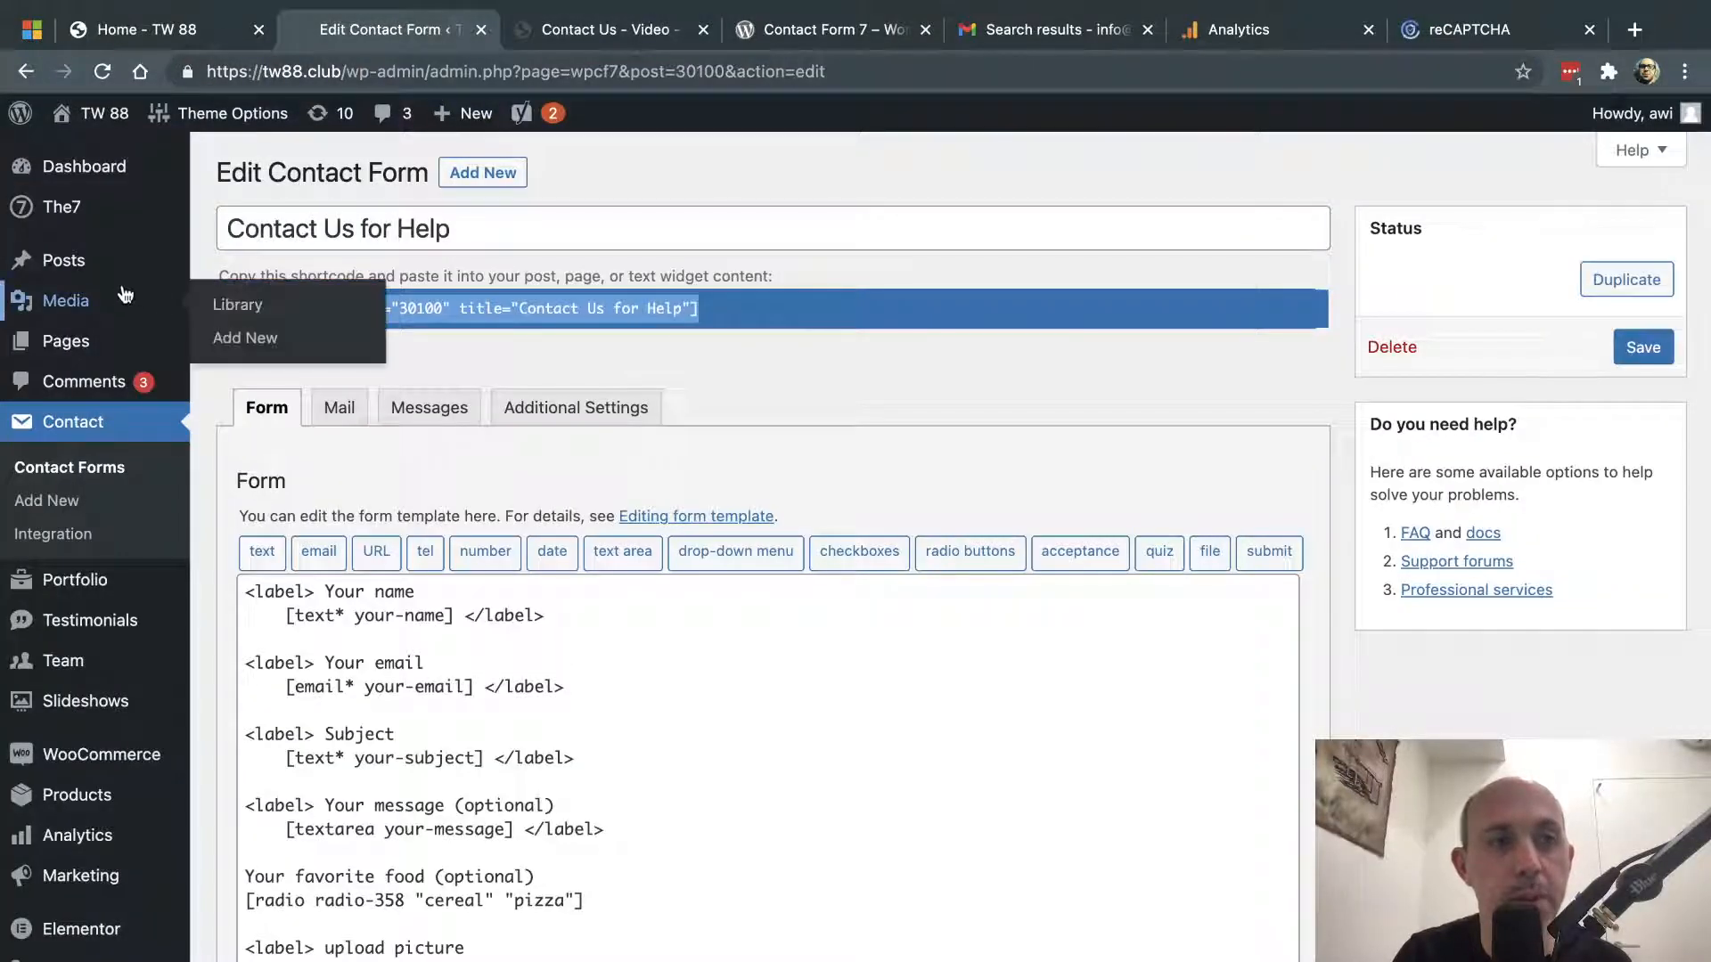
mouse_move(71, 343)
click(223, 347)
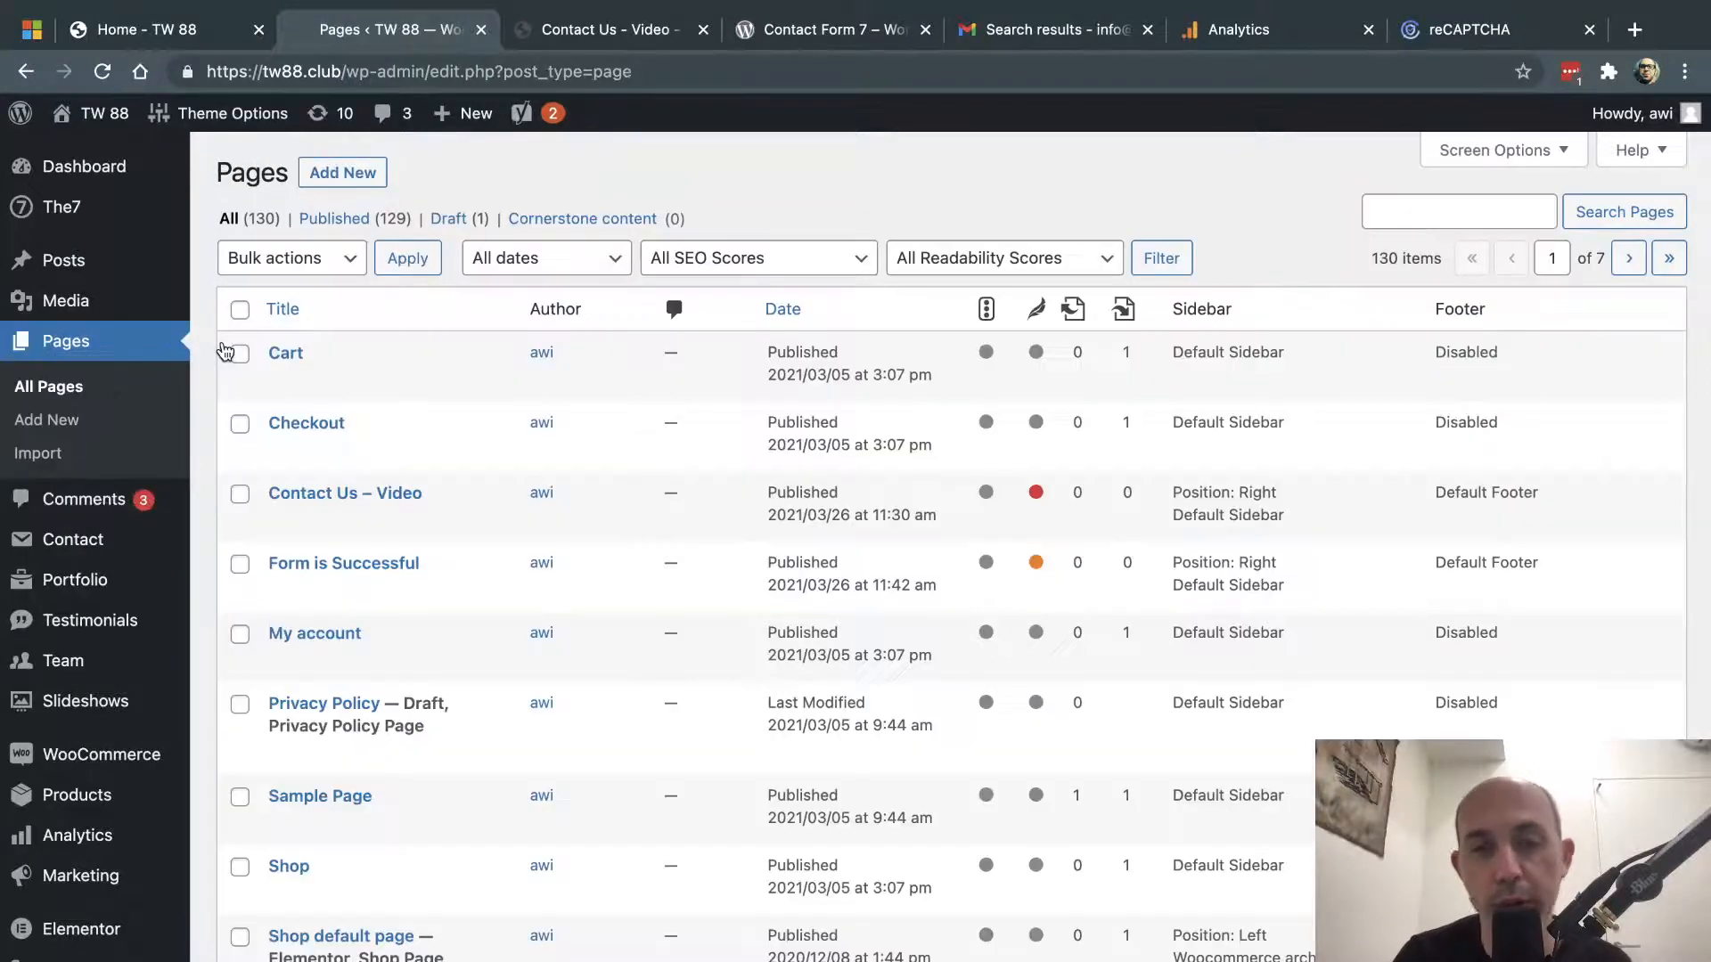
click(1395, 209)
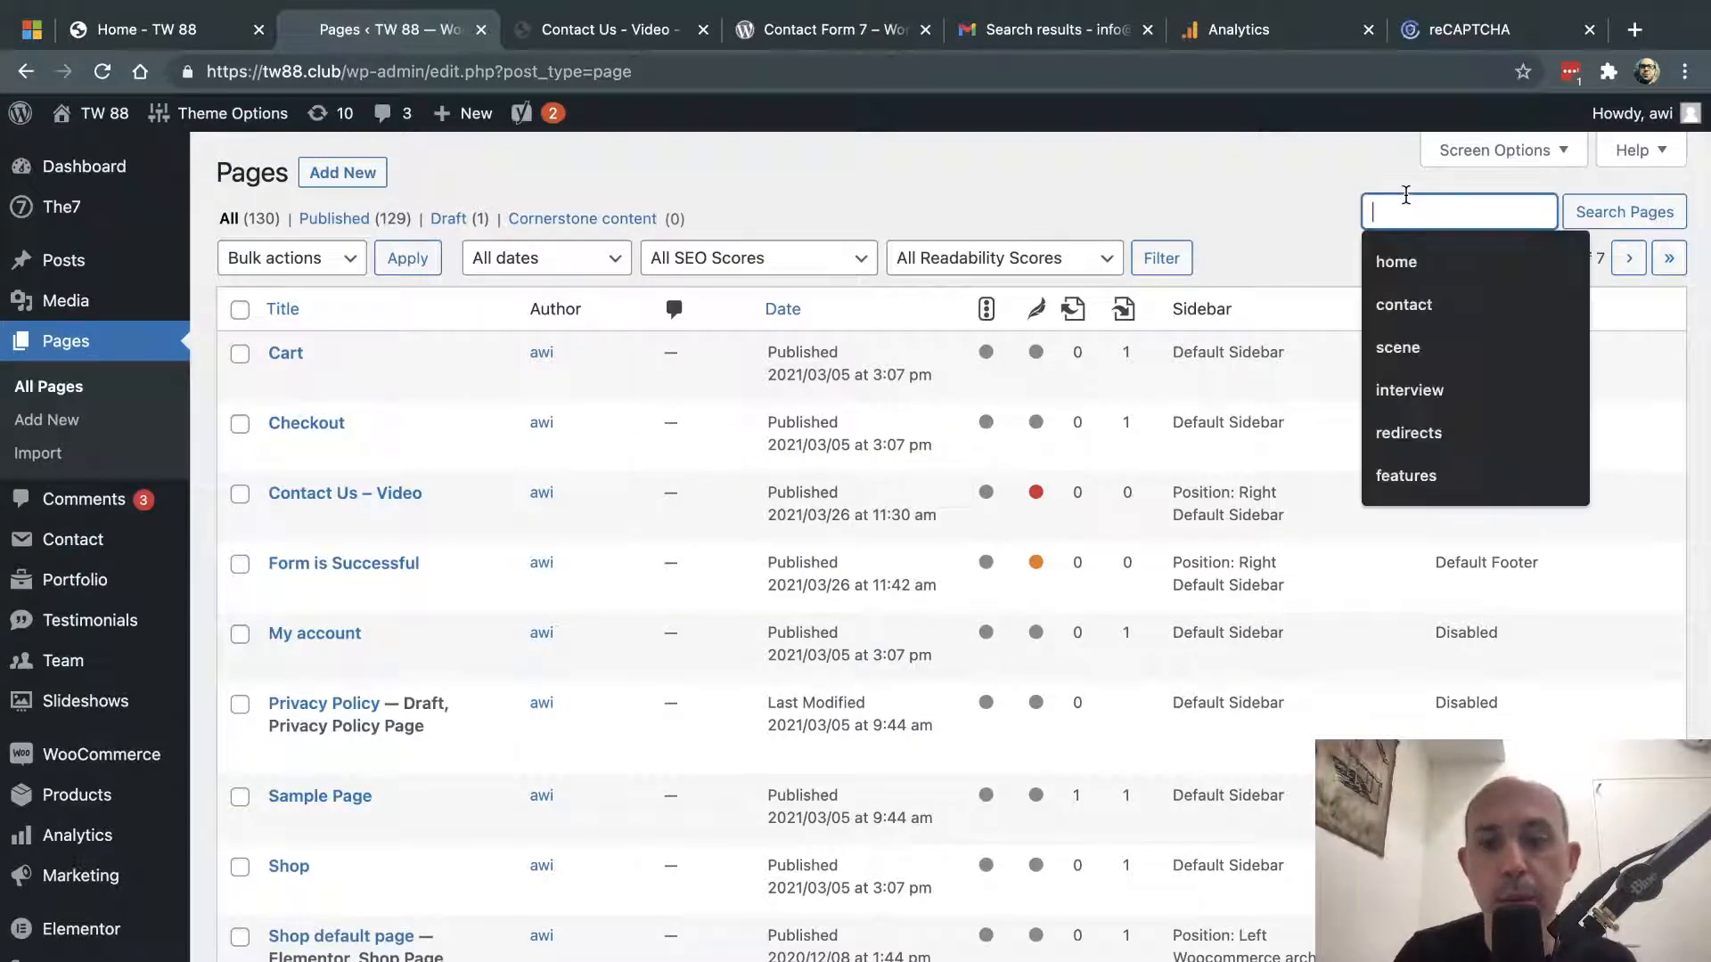
text(contact)
key(Return)
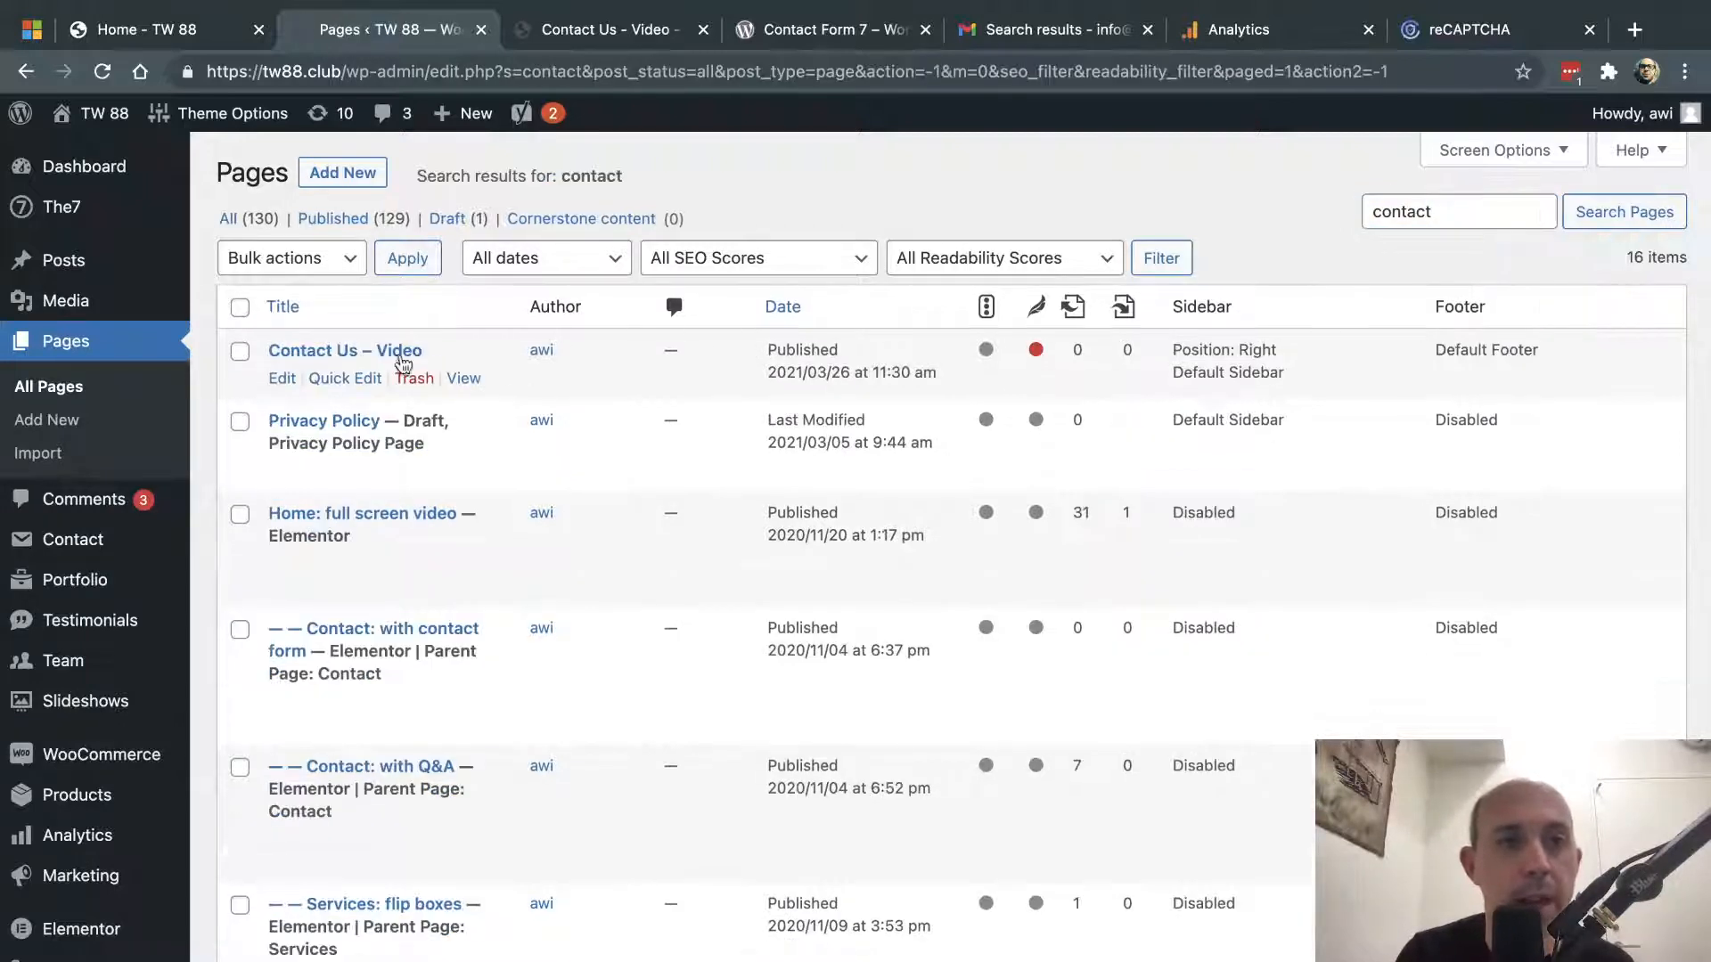
click(282, 380)
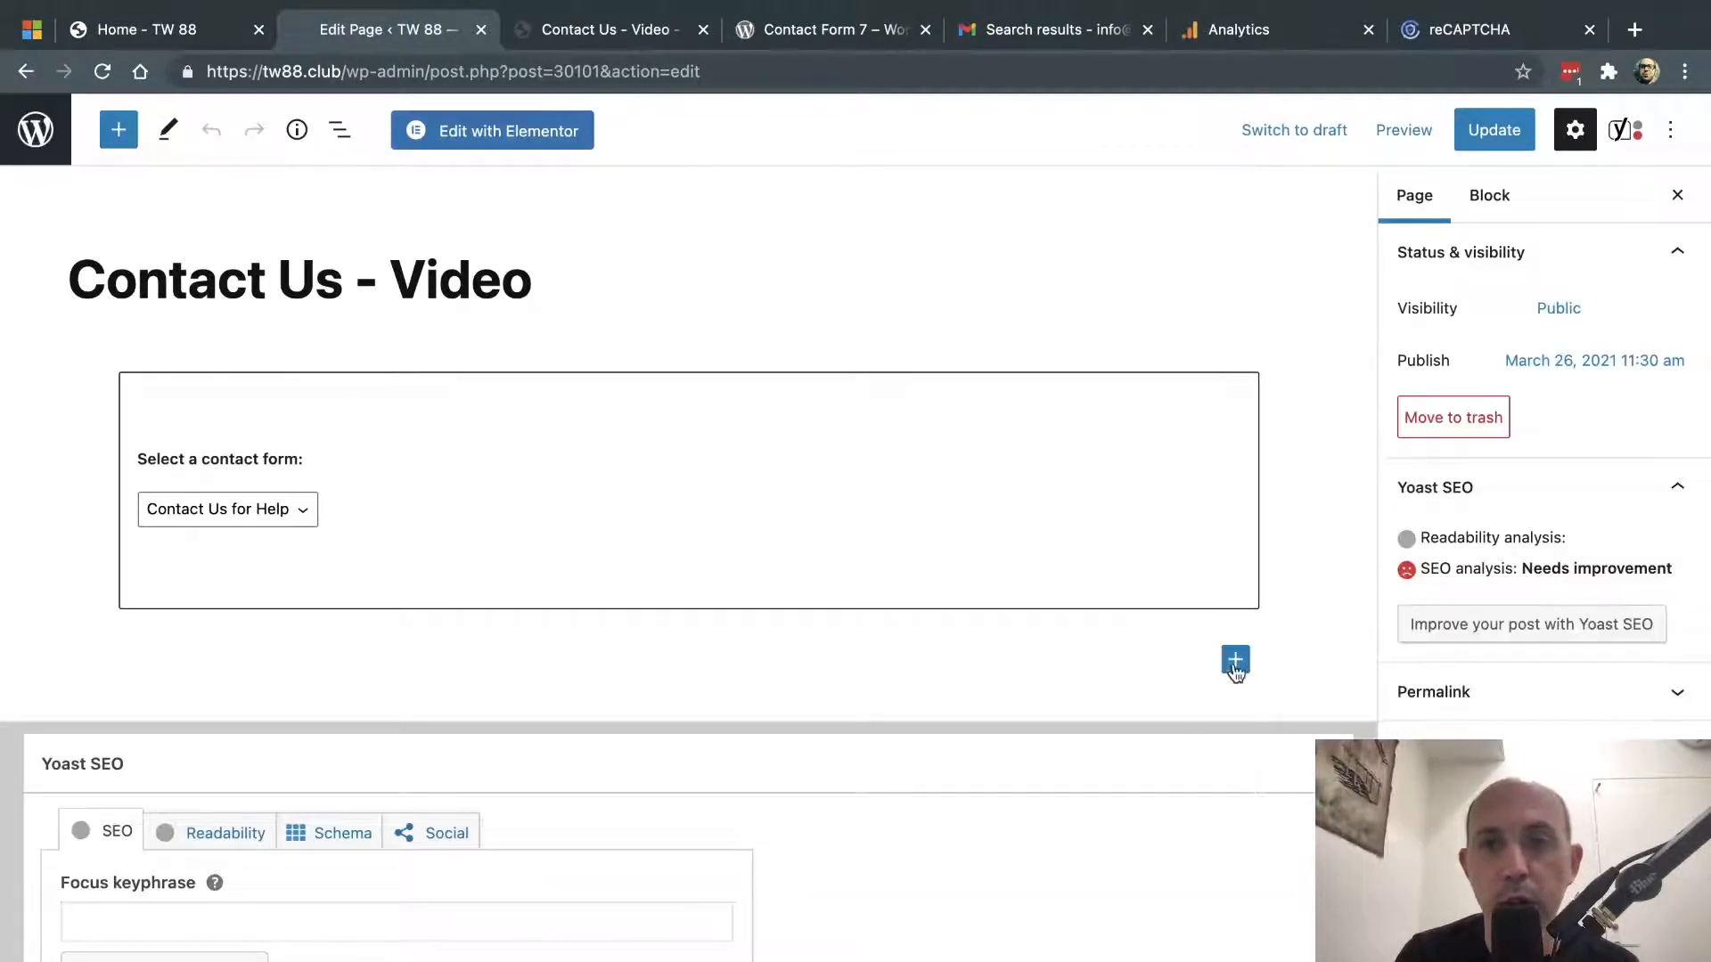
click(1193, 668)
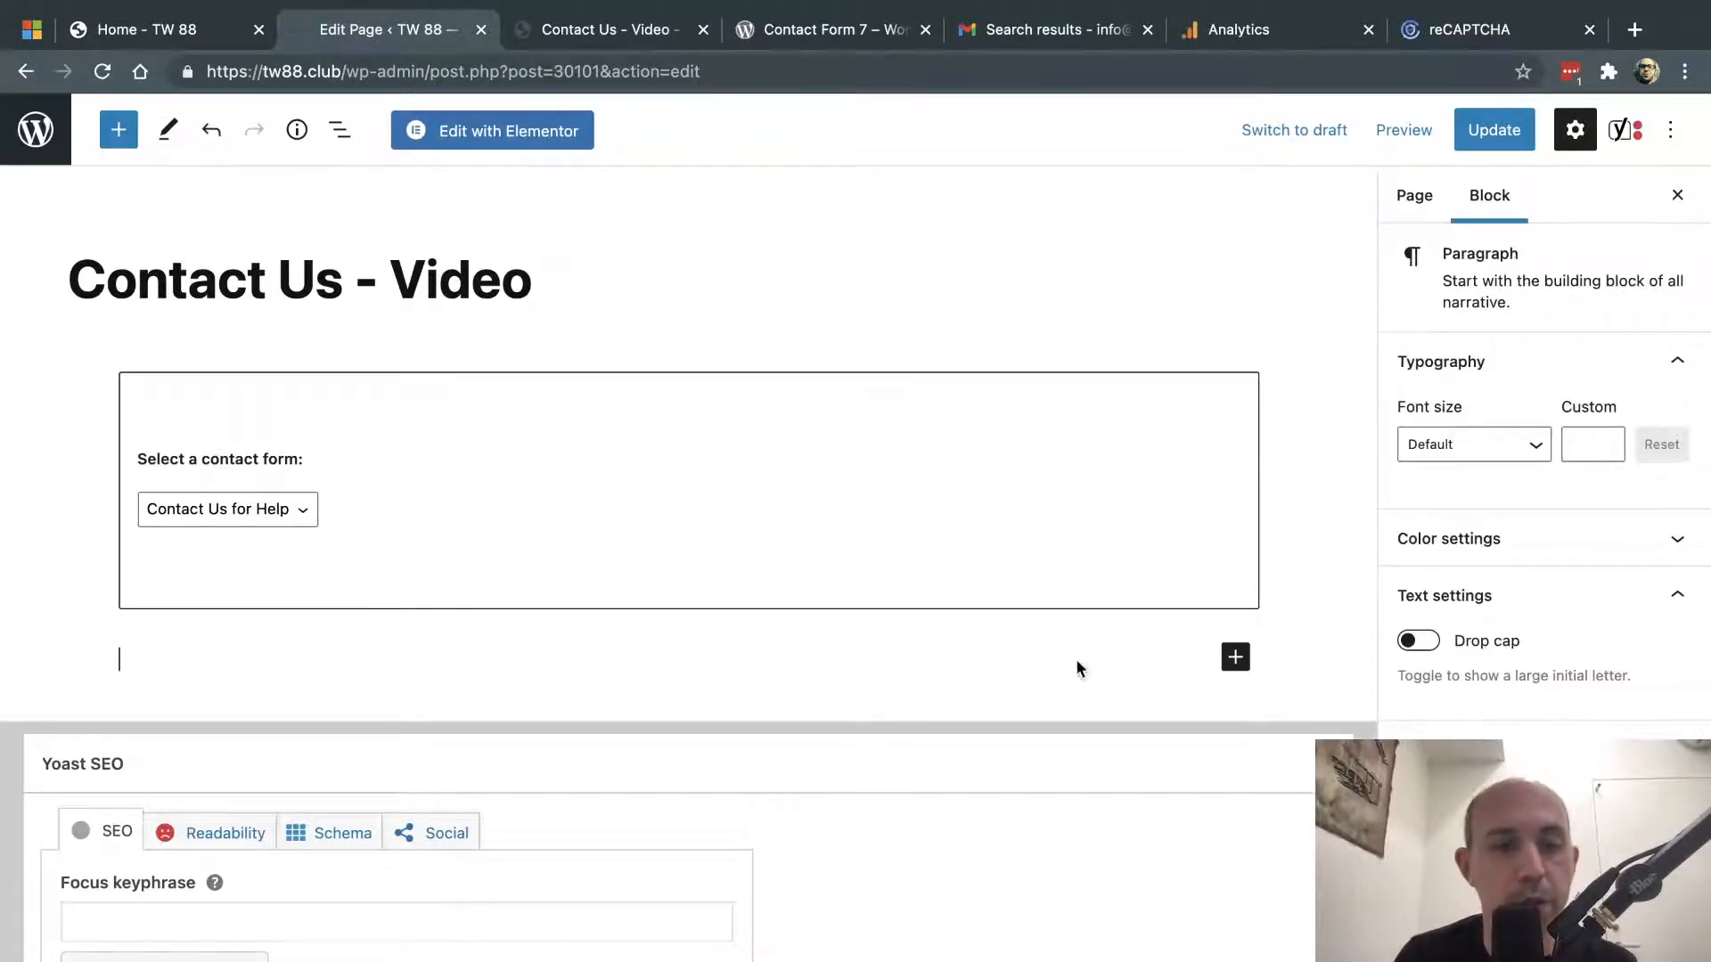
key(super+v)
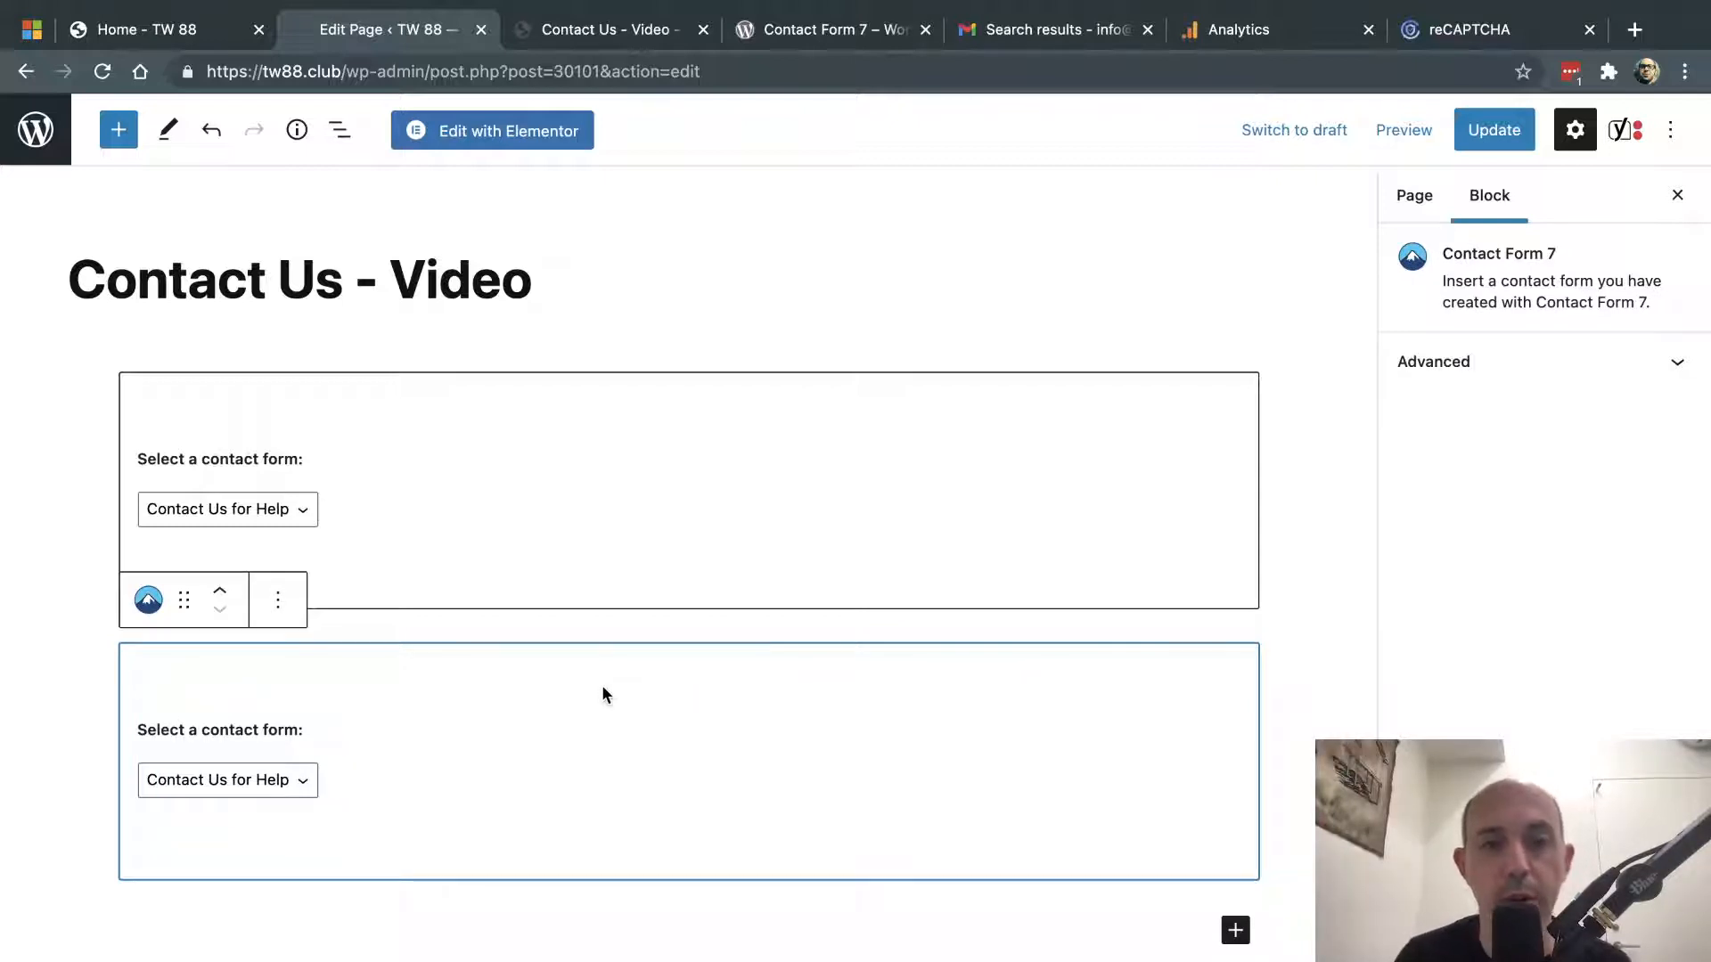
click(25, 73)
click(902, 413)
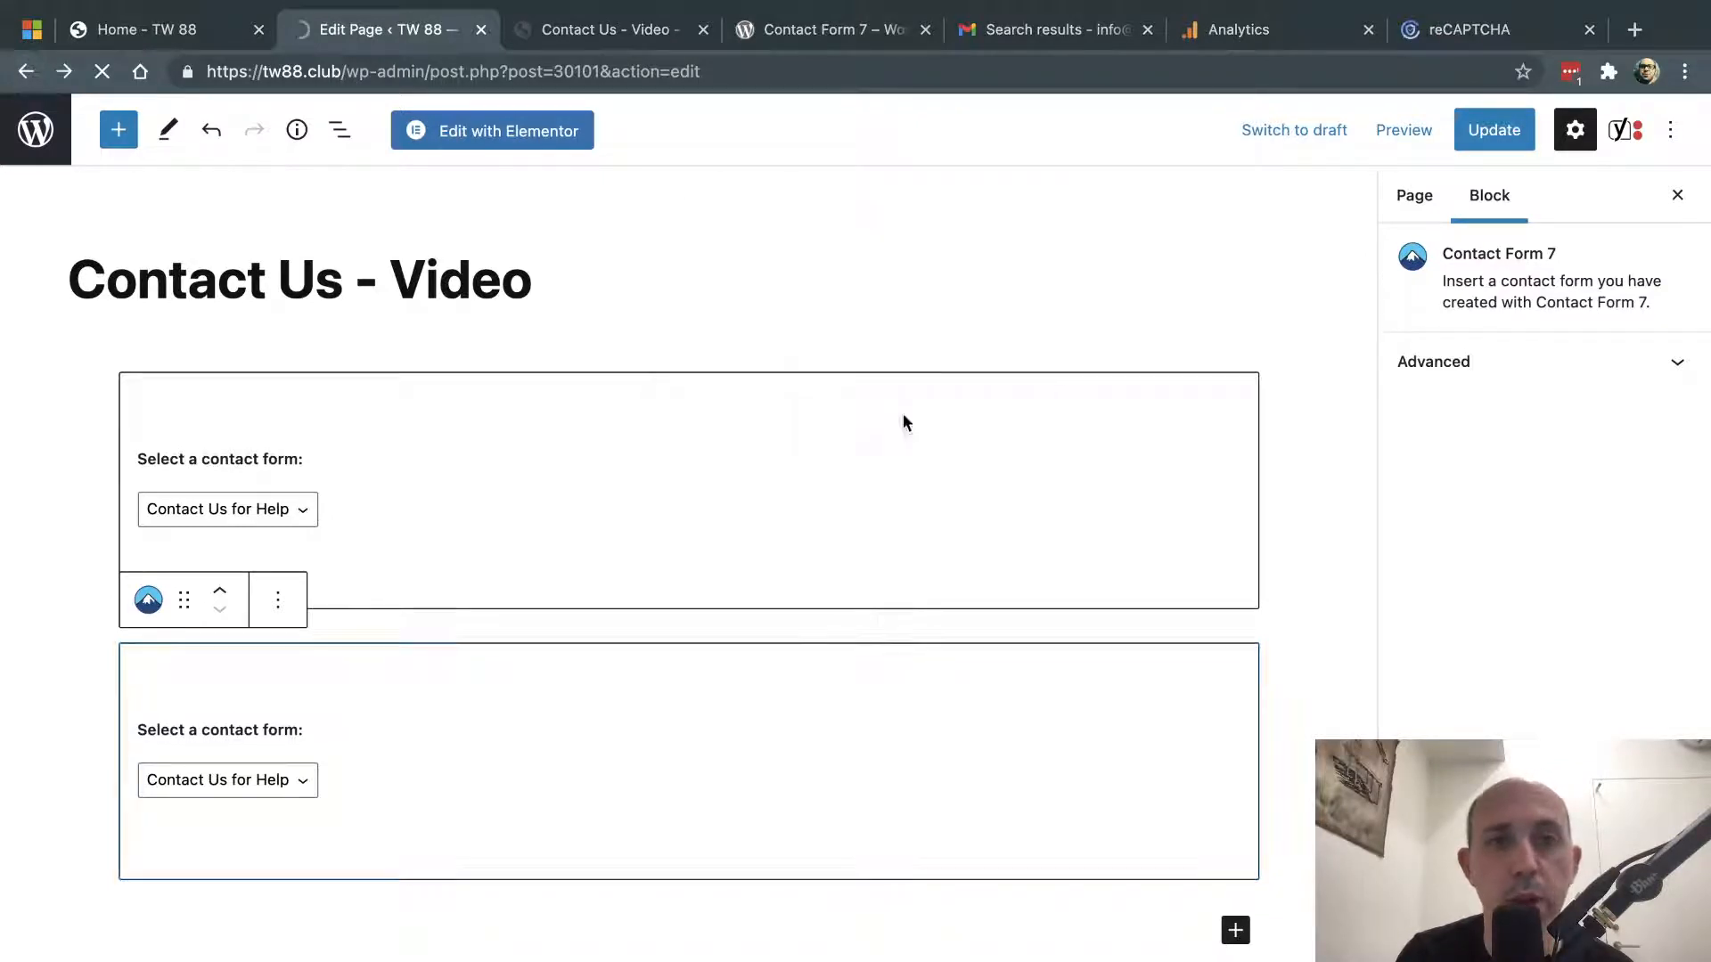
click(621, 33)
scroll(526, 686, up, 5)
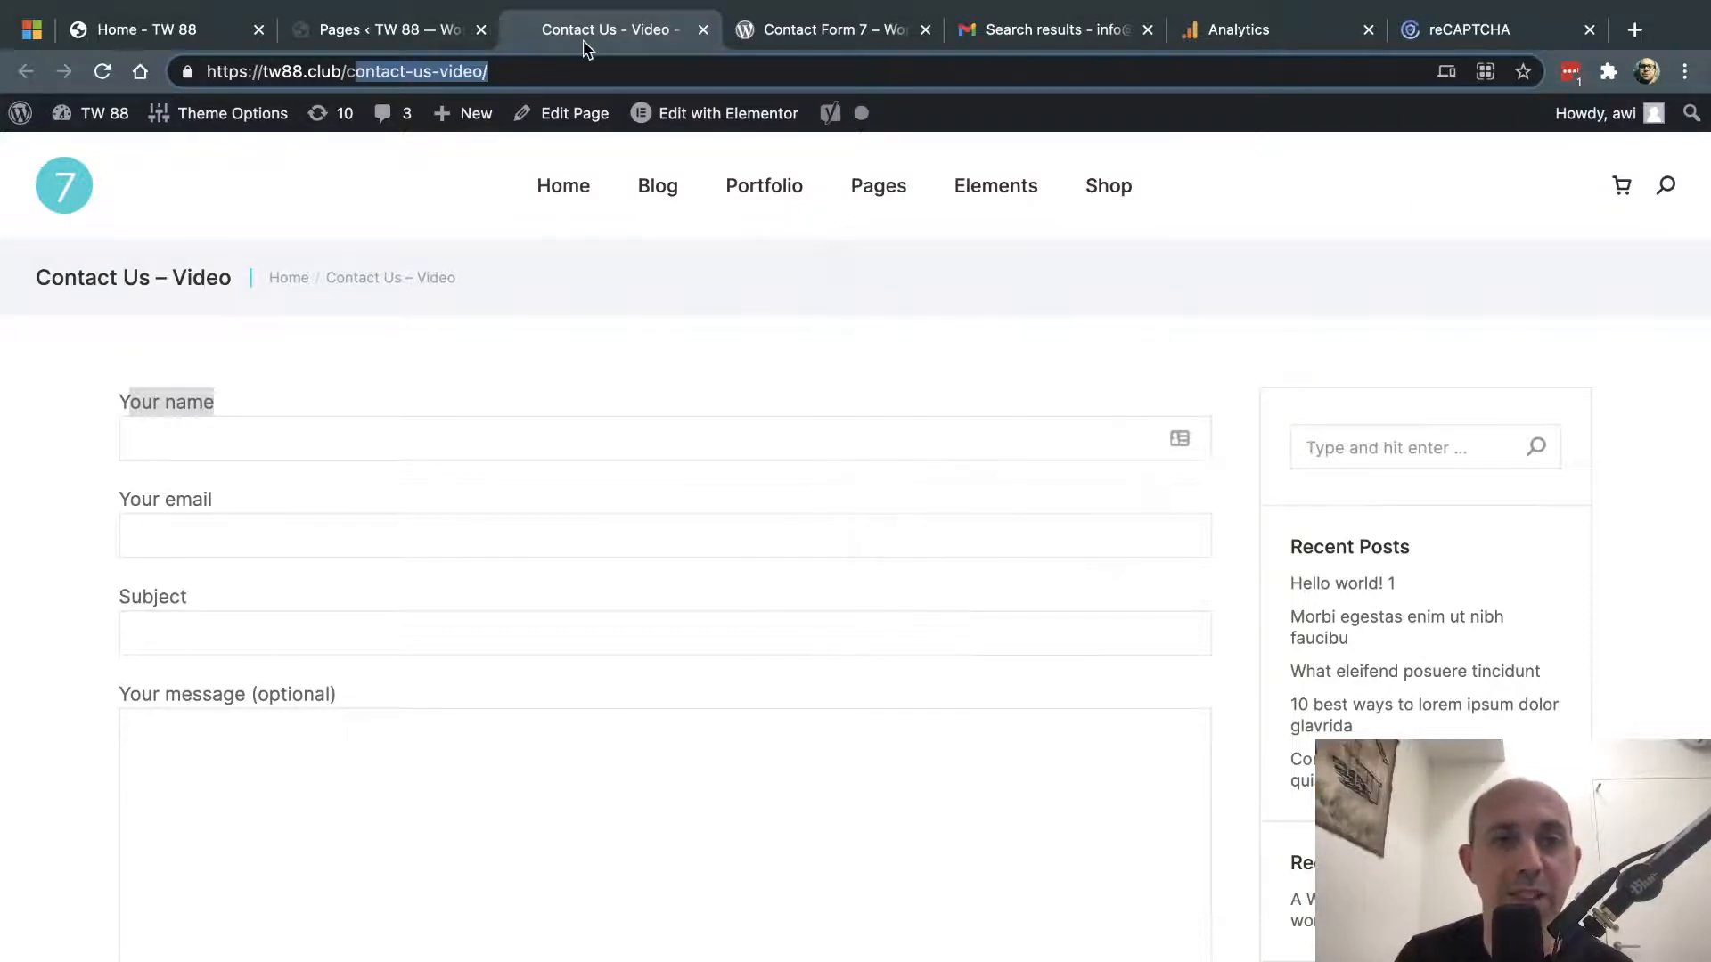
- Reopen the Contact Us for Help editor from Contact Forms and scroll to its template fields
click(406, 32)
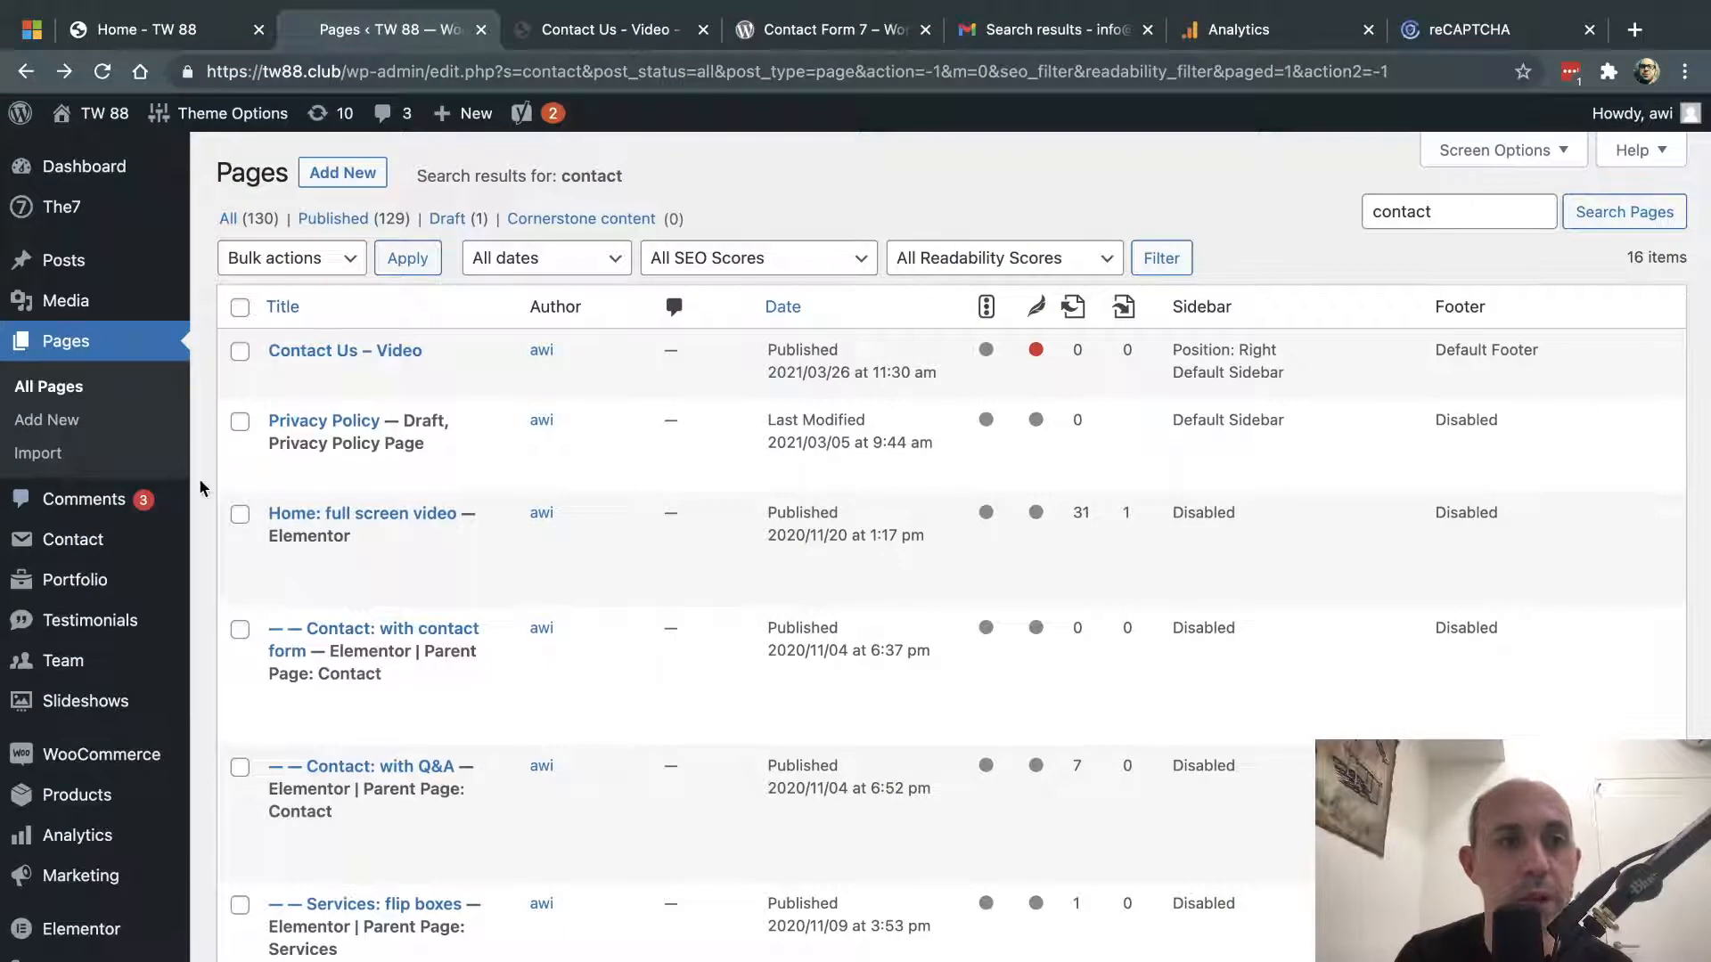
mouse_move(92, 545)
click(254, 551)
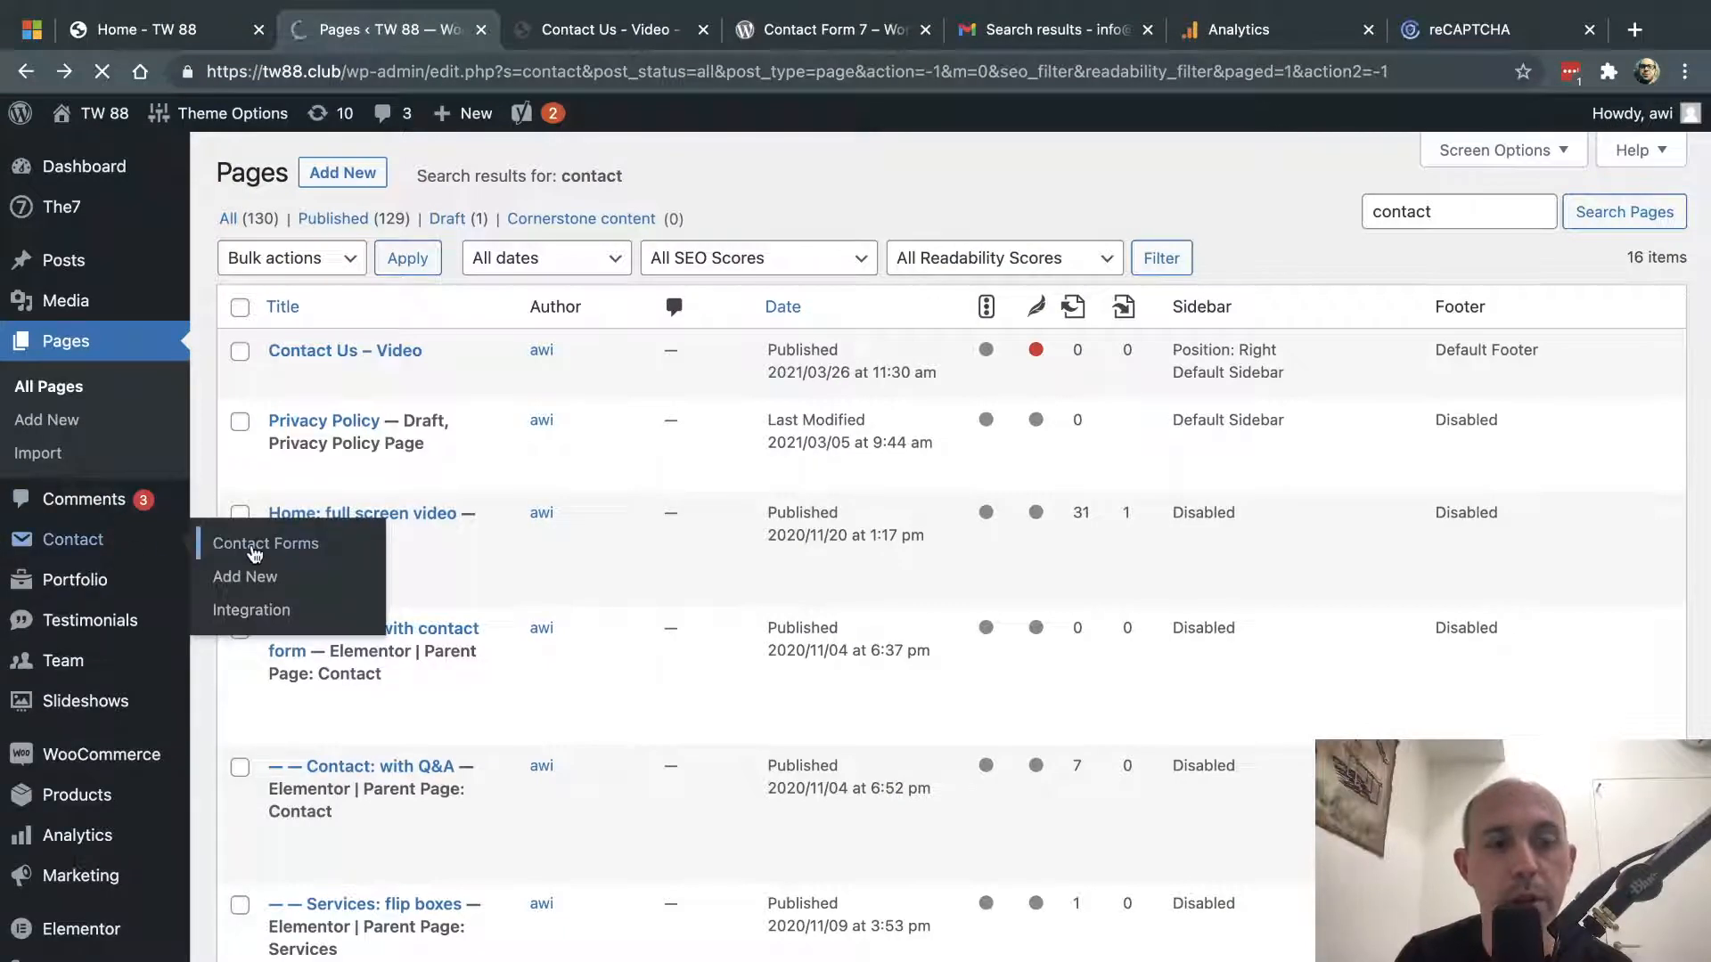
scroll(383, 597, down, 3)
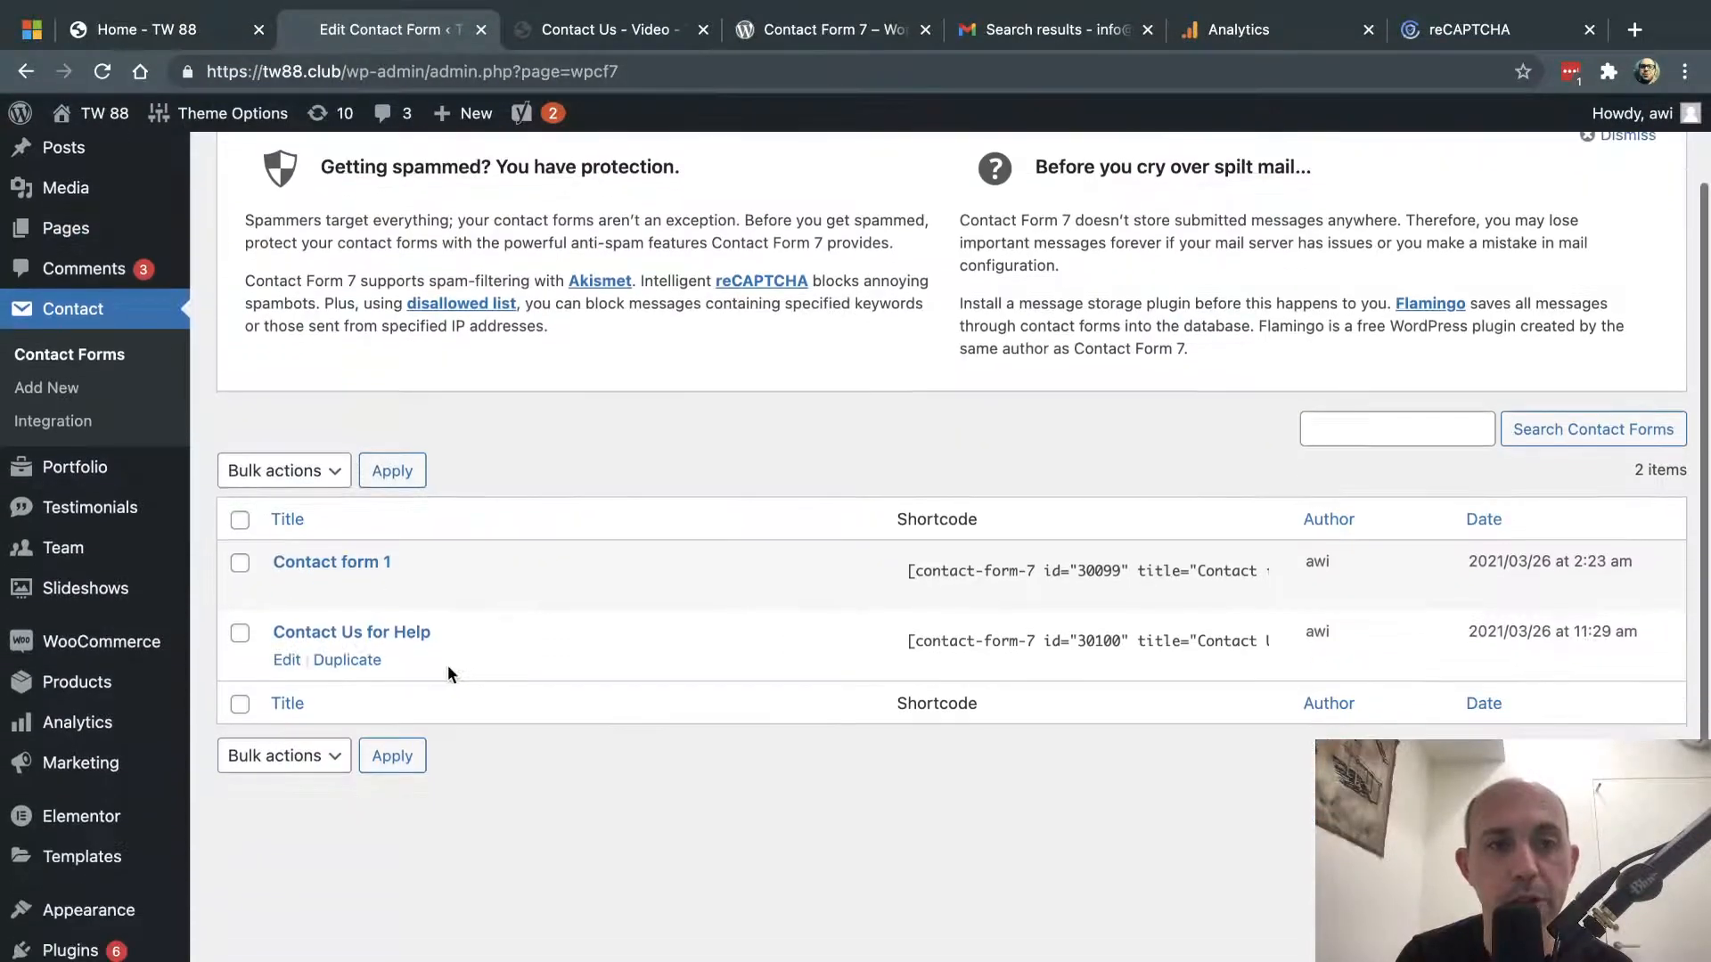
click(306, 635)
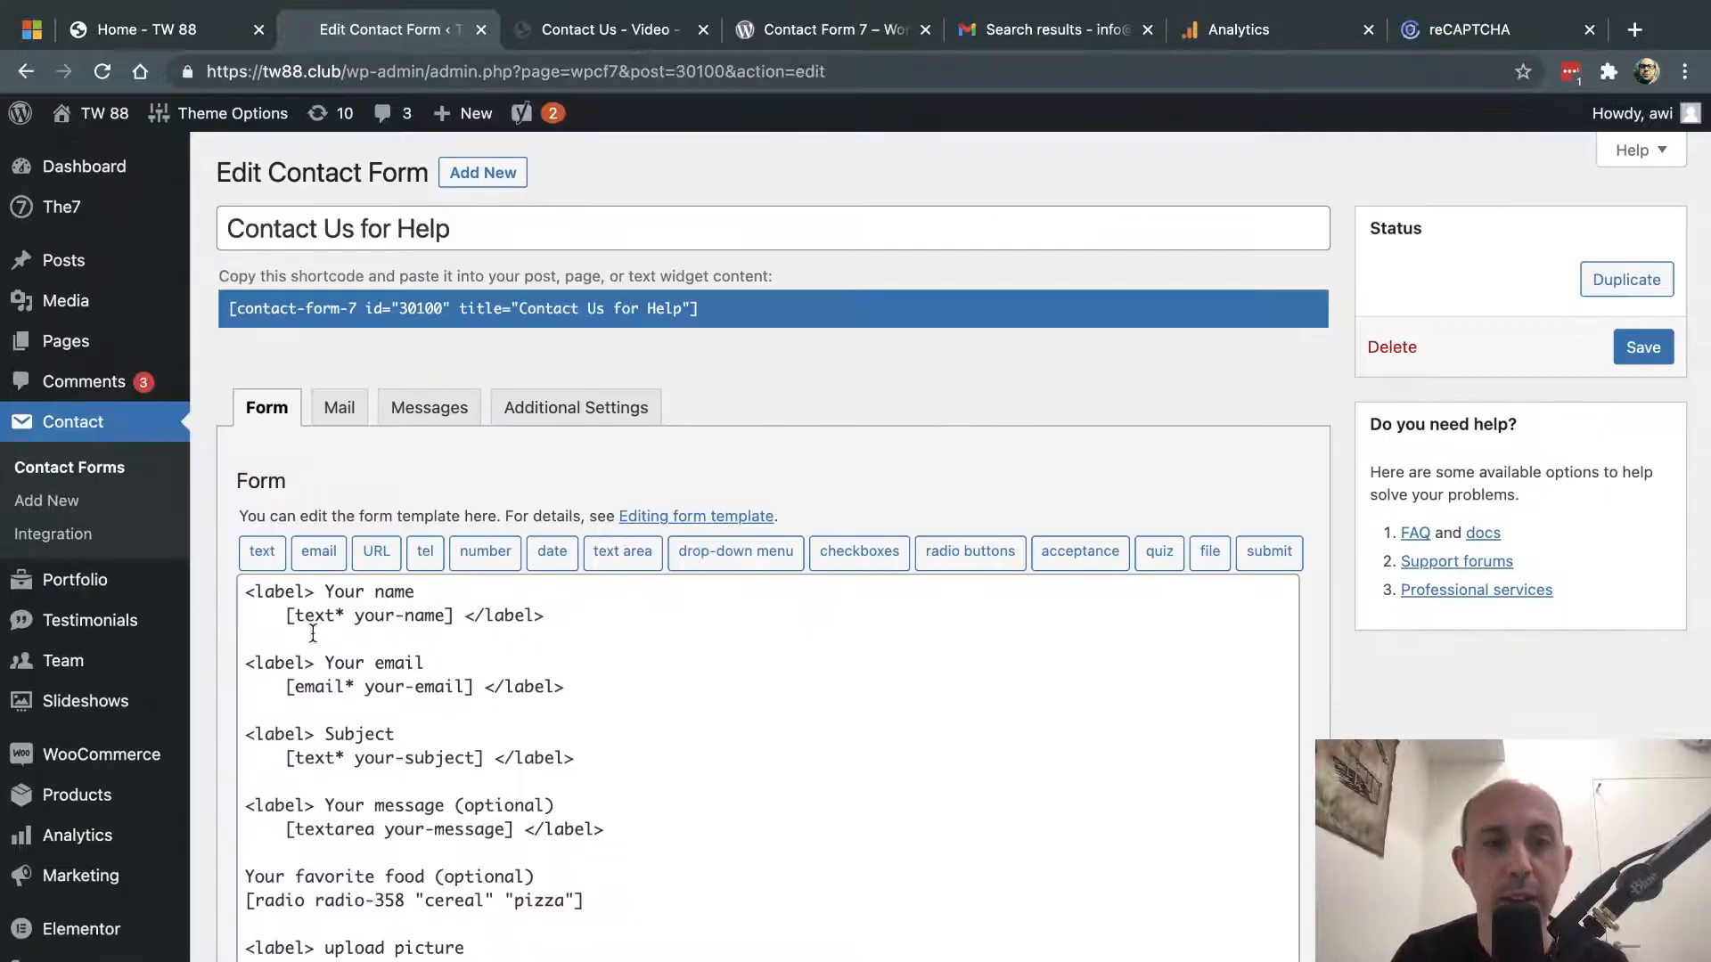
scroll(788, 490, down, 2)
scroll(788, 488, up, 3)
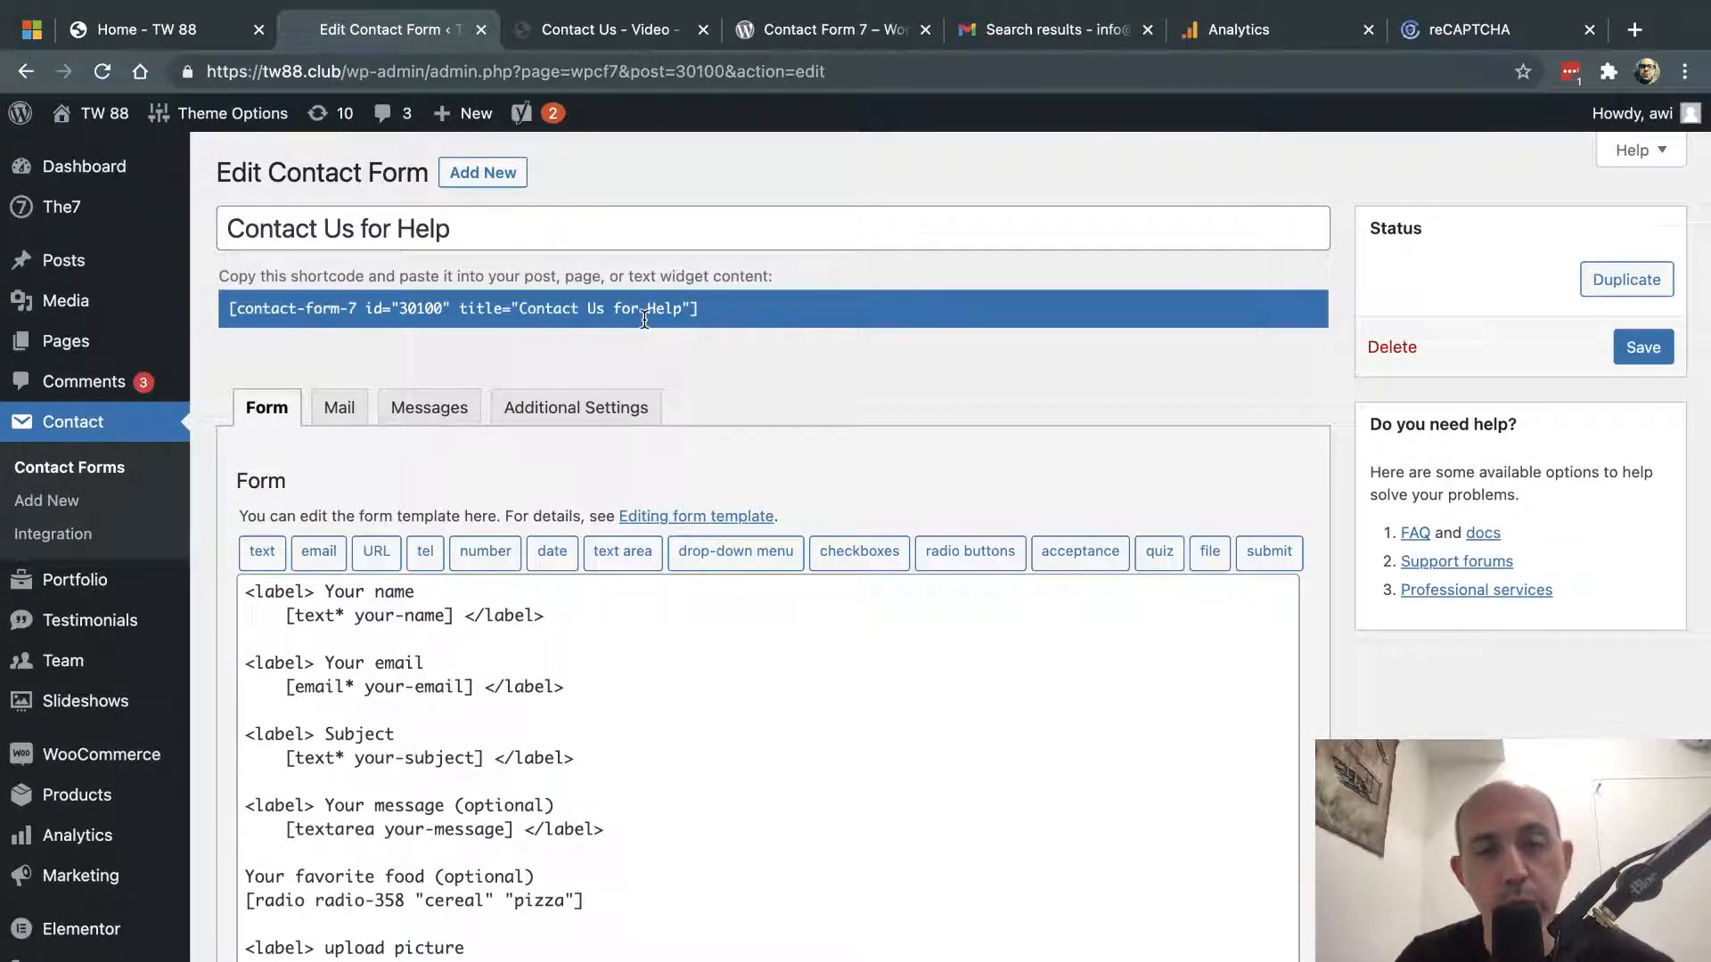
scroll(774, 413, down, 2)
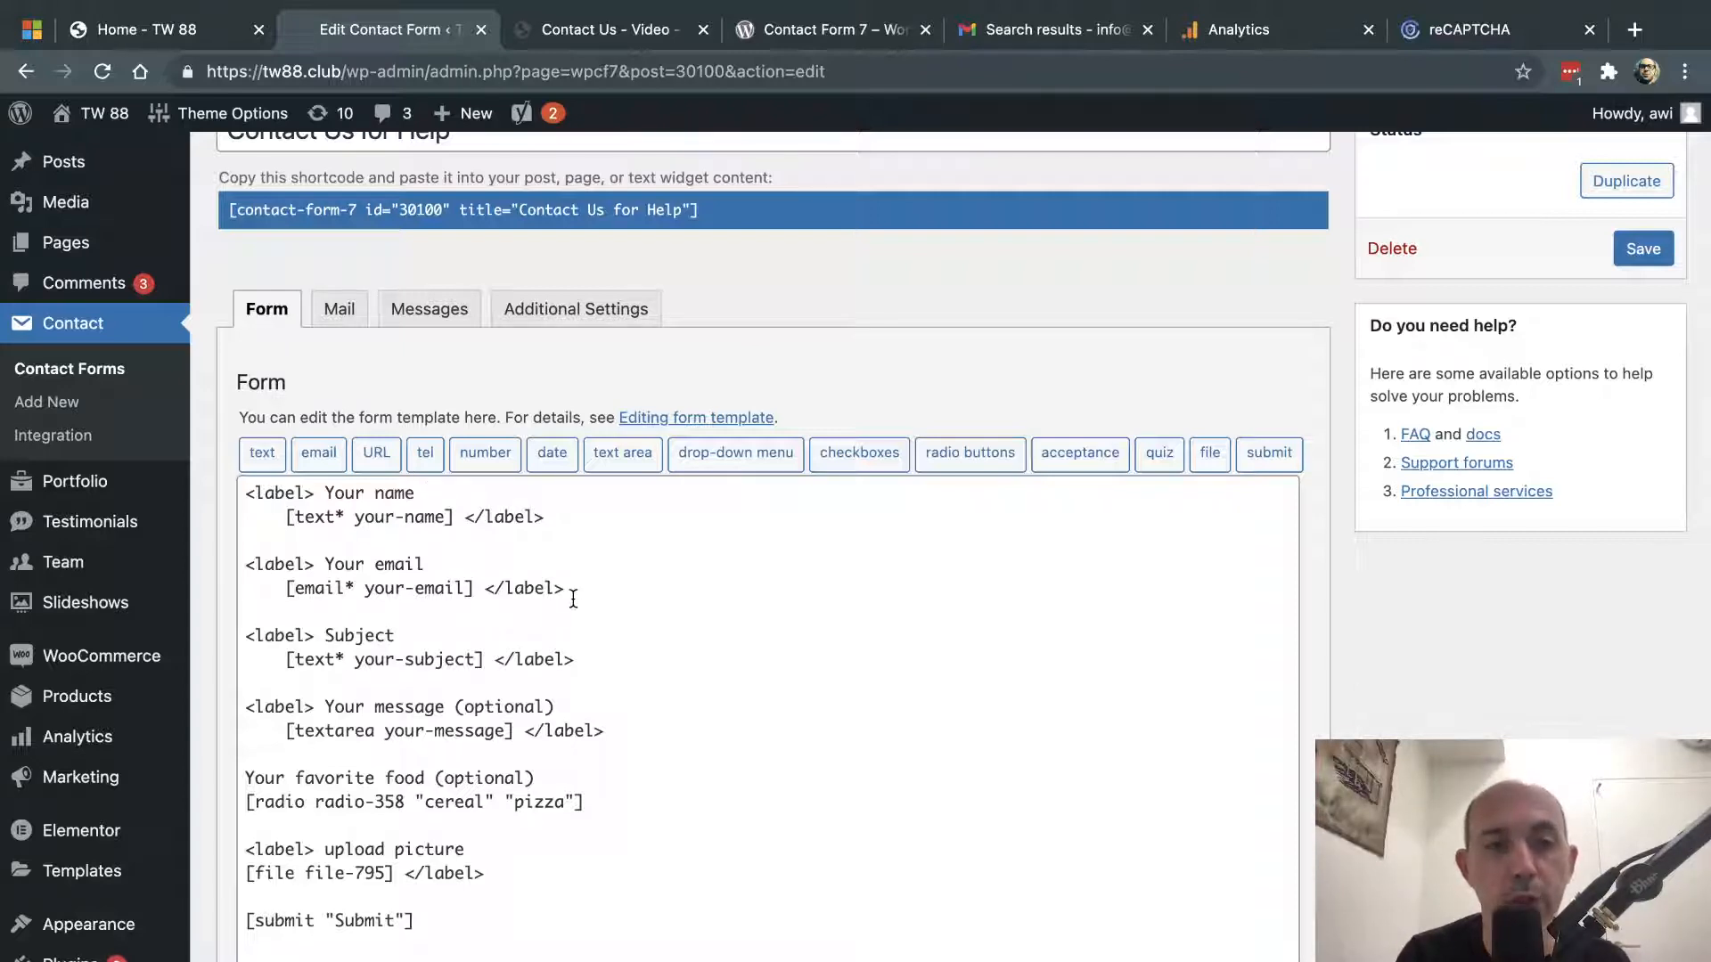
- Highlight the Your name, Your email and Subject labels and compare them with the live form
drag(414, 493, 326, 496)
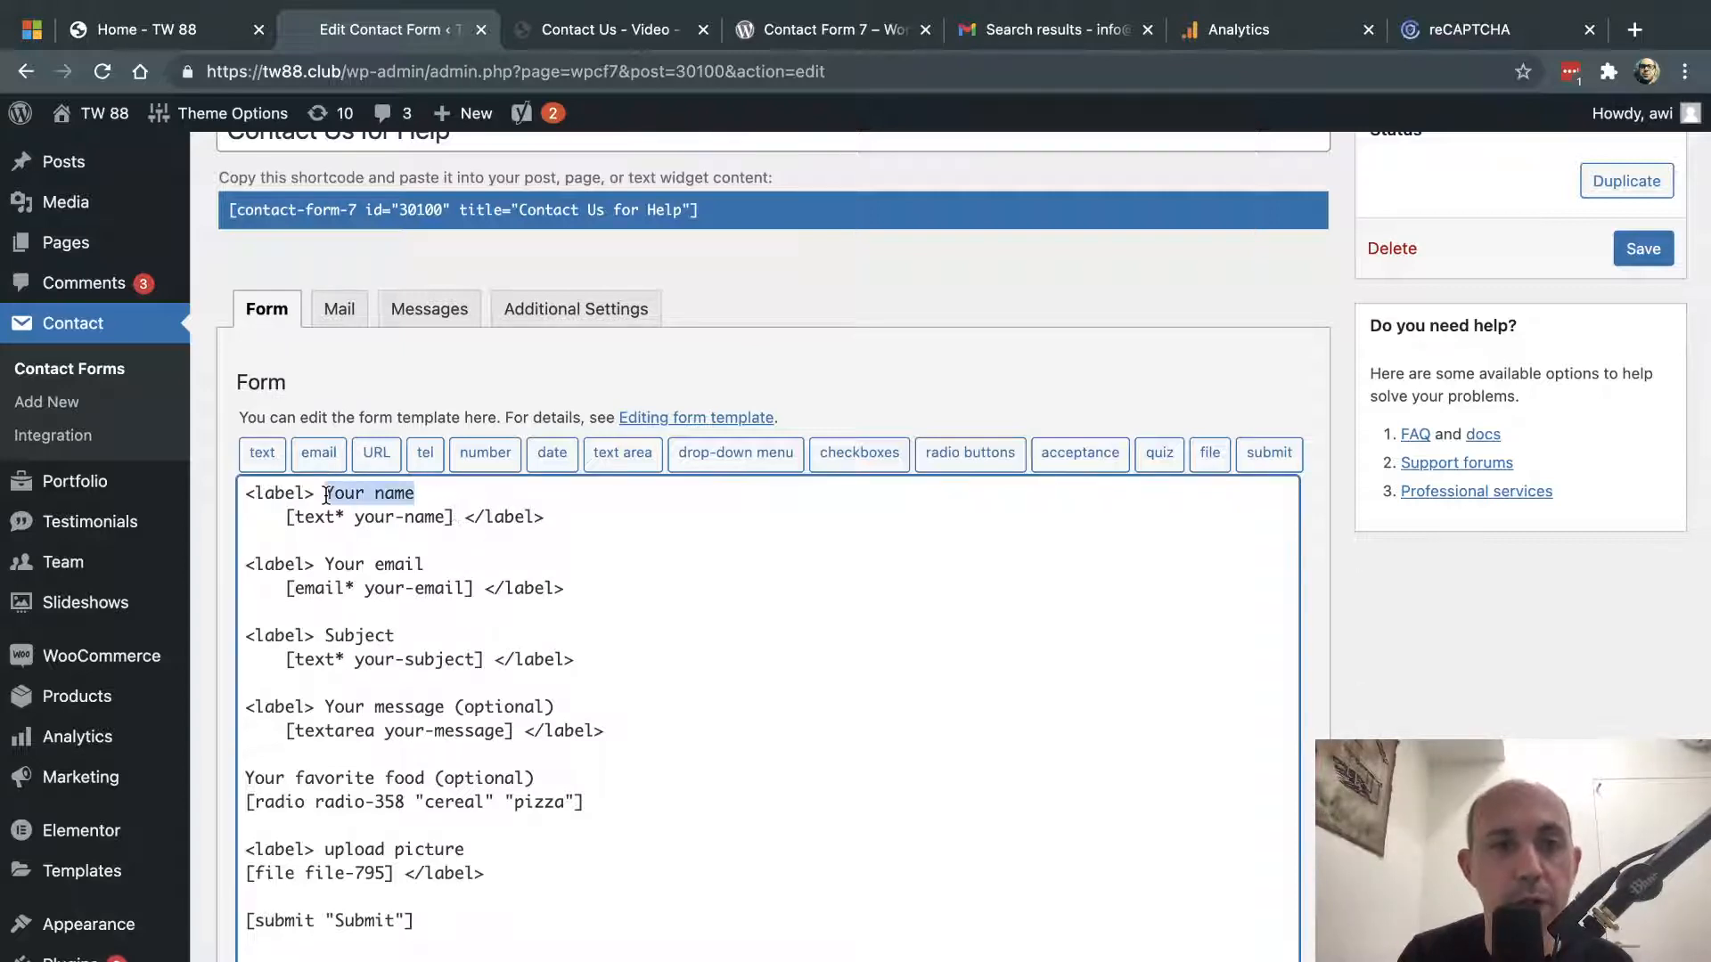
drag(325, 564, 427, 564)
drag(325, 636, 397, 636)
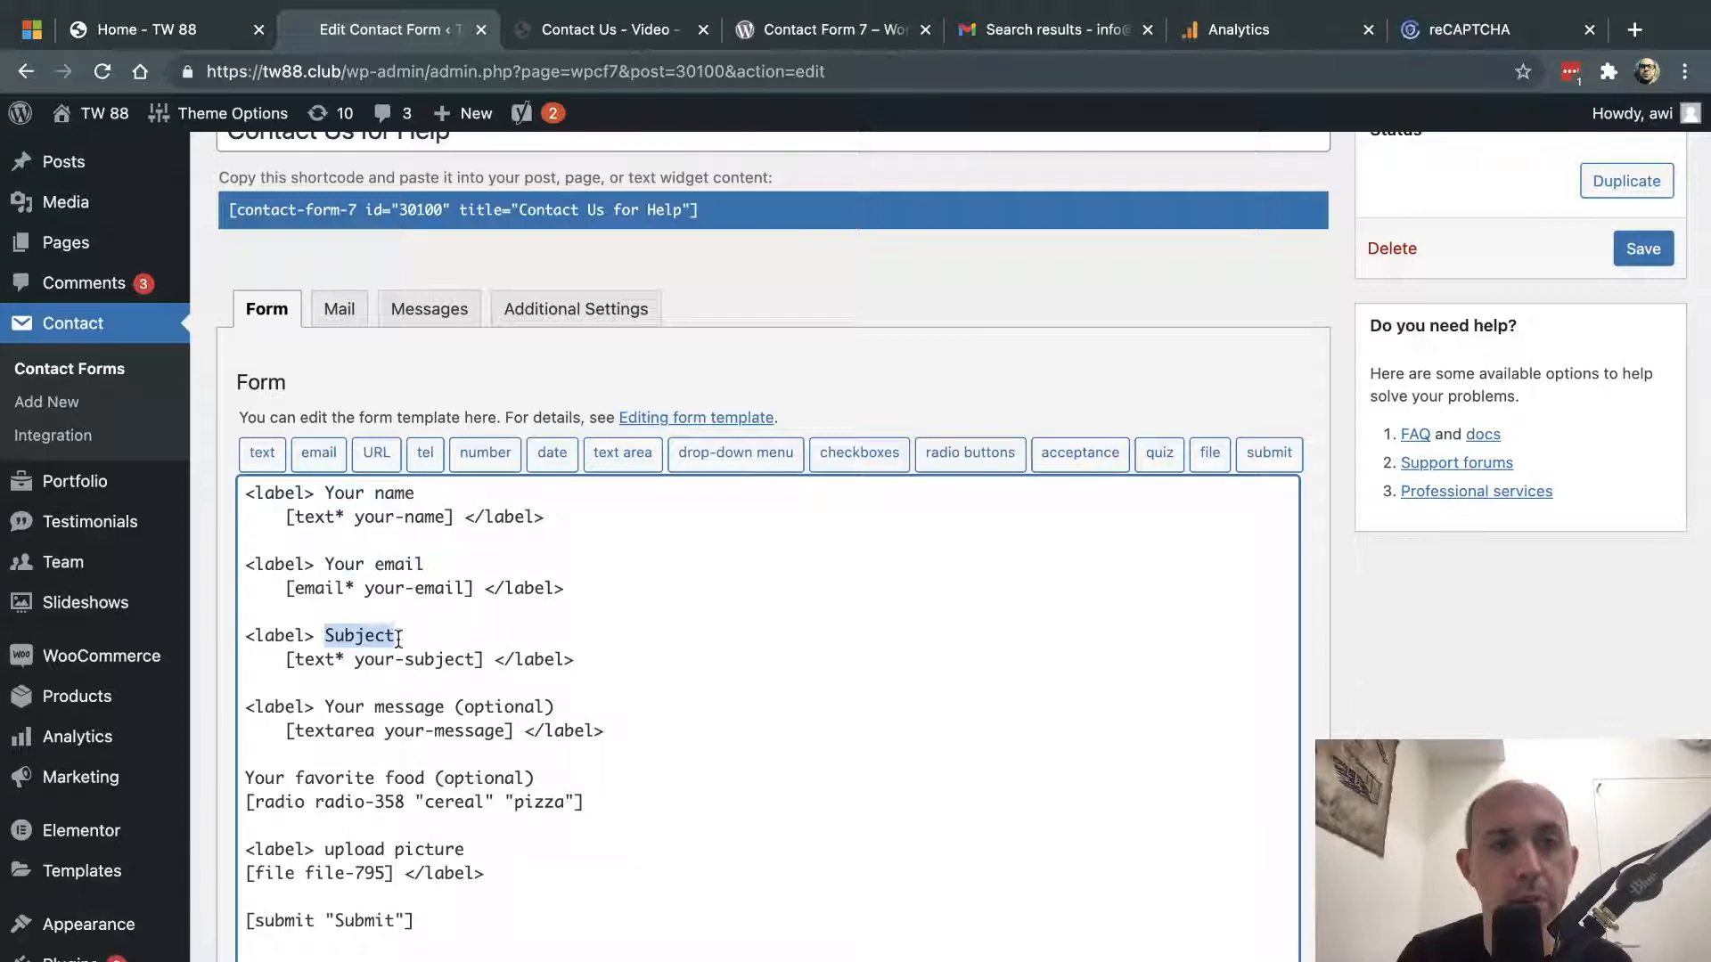
click(599, 30)
click(203, 384)
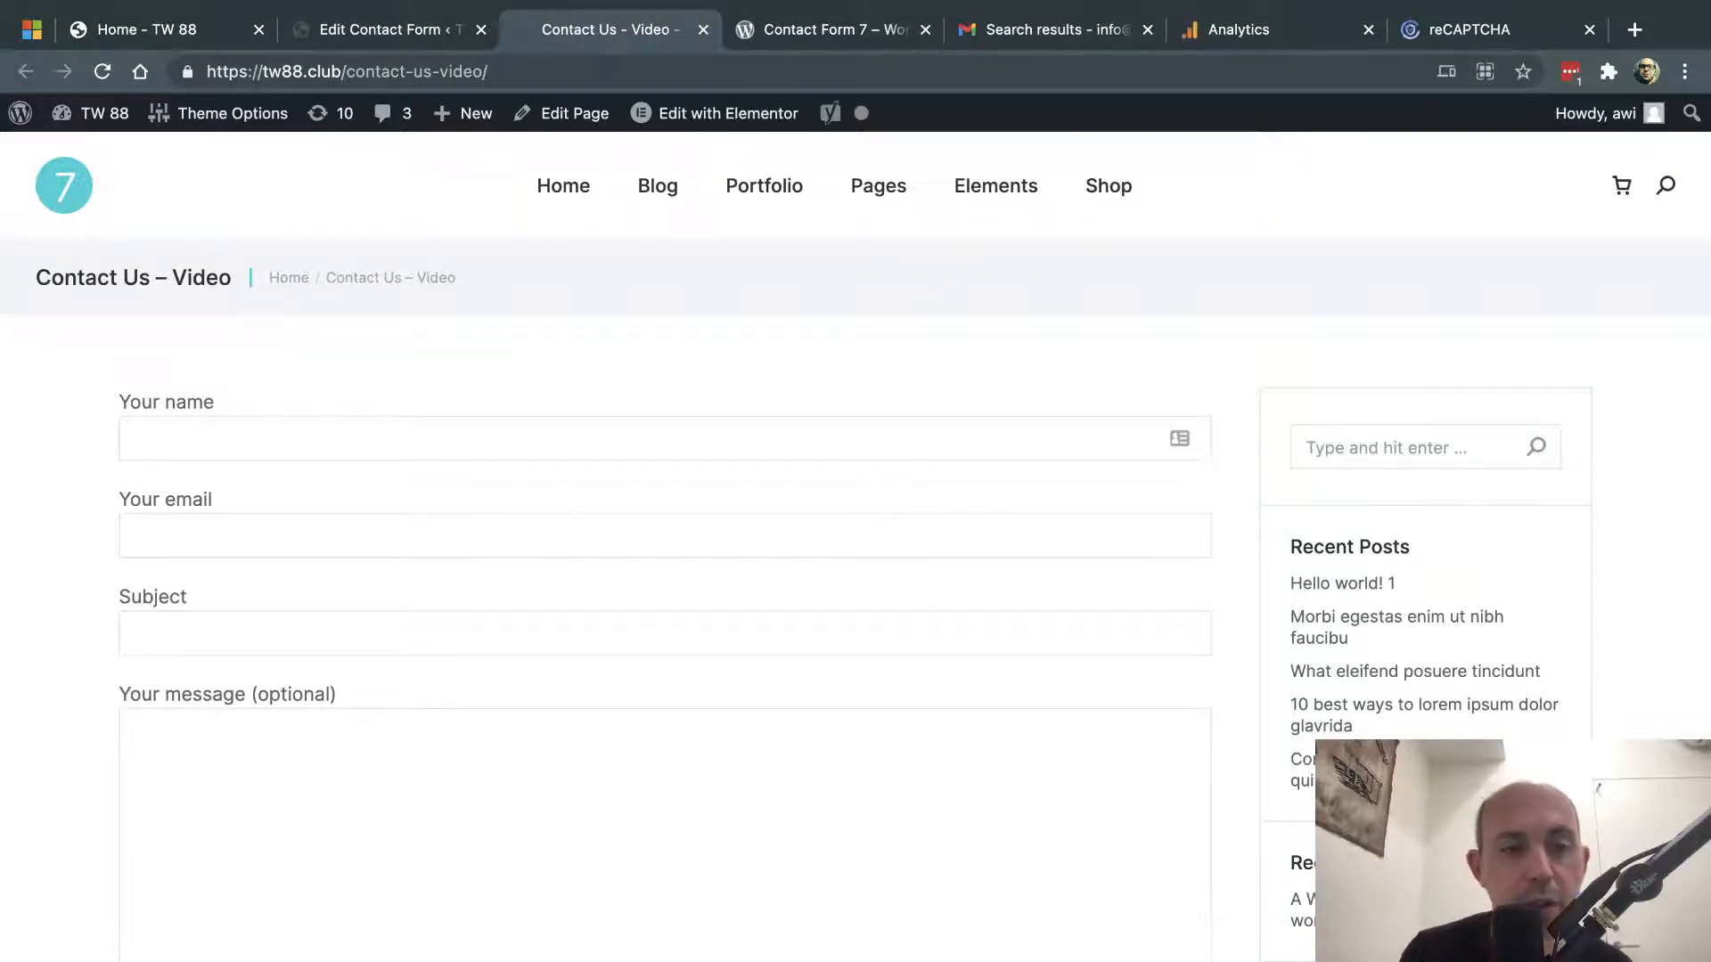
scroll(225, 629, down, 5)
mouse_move(401, 34)
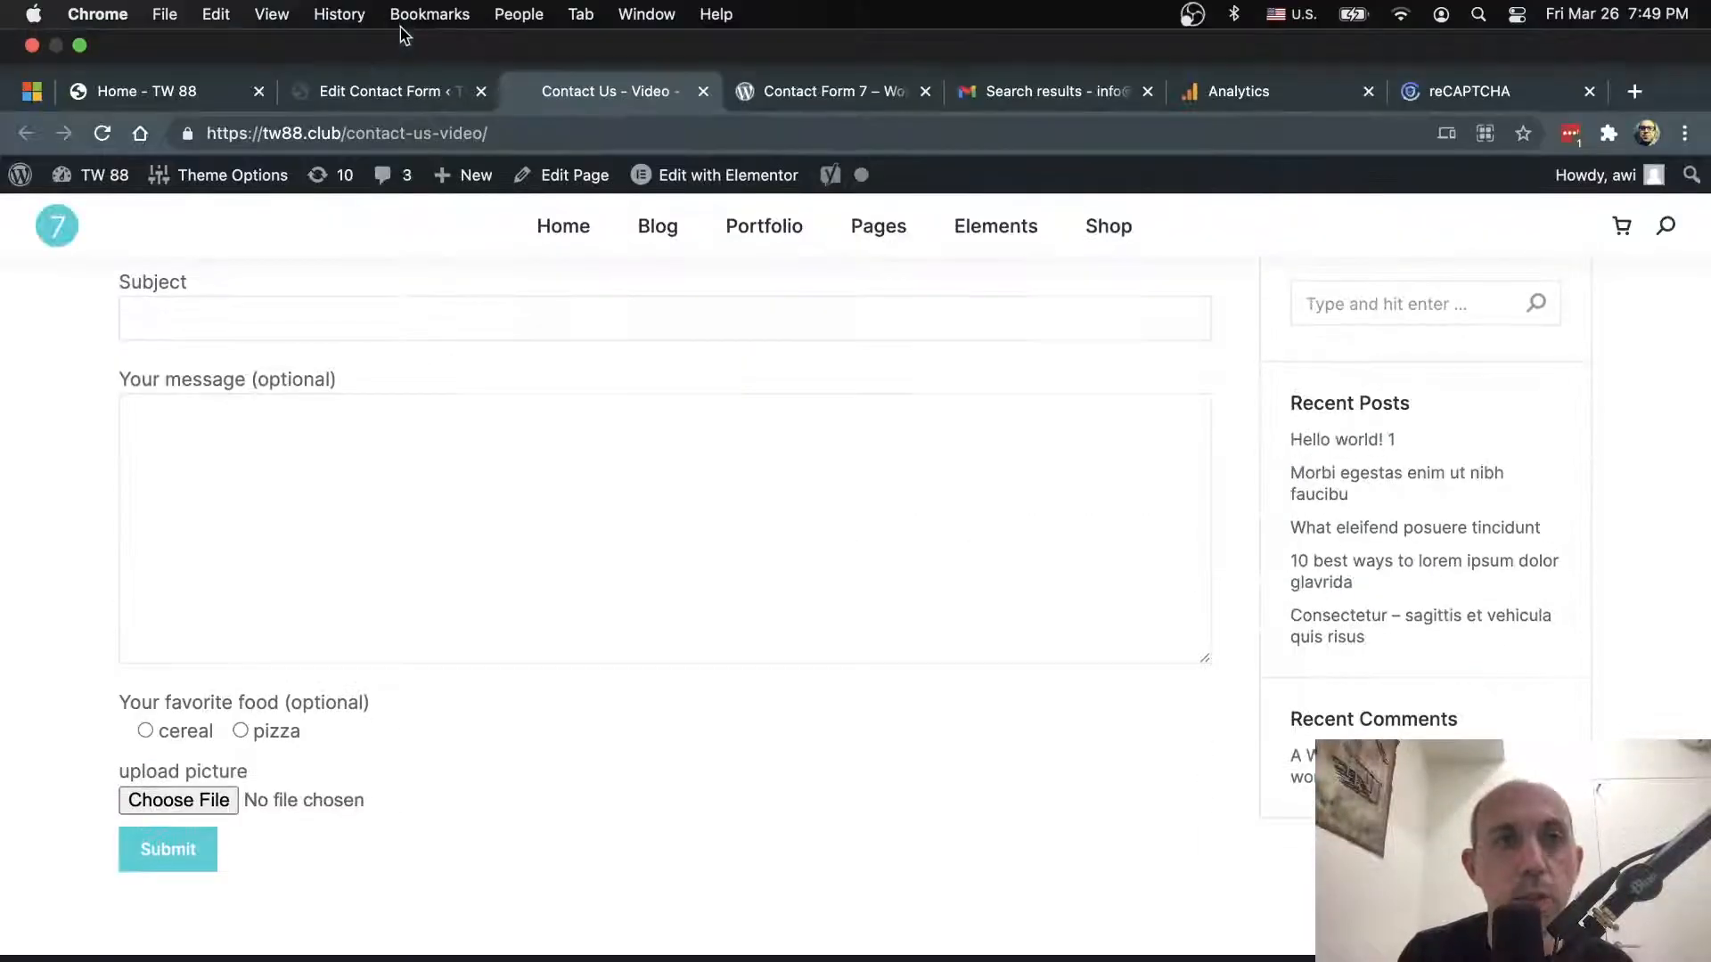
click(395, 90)
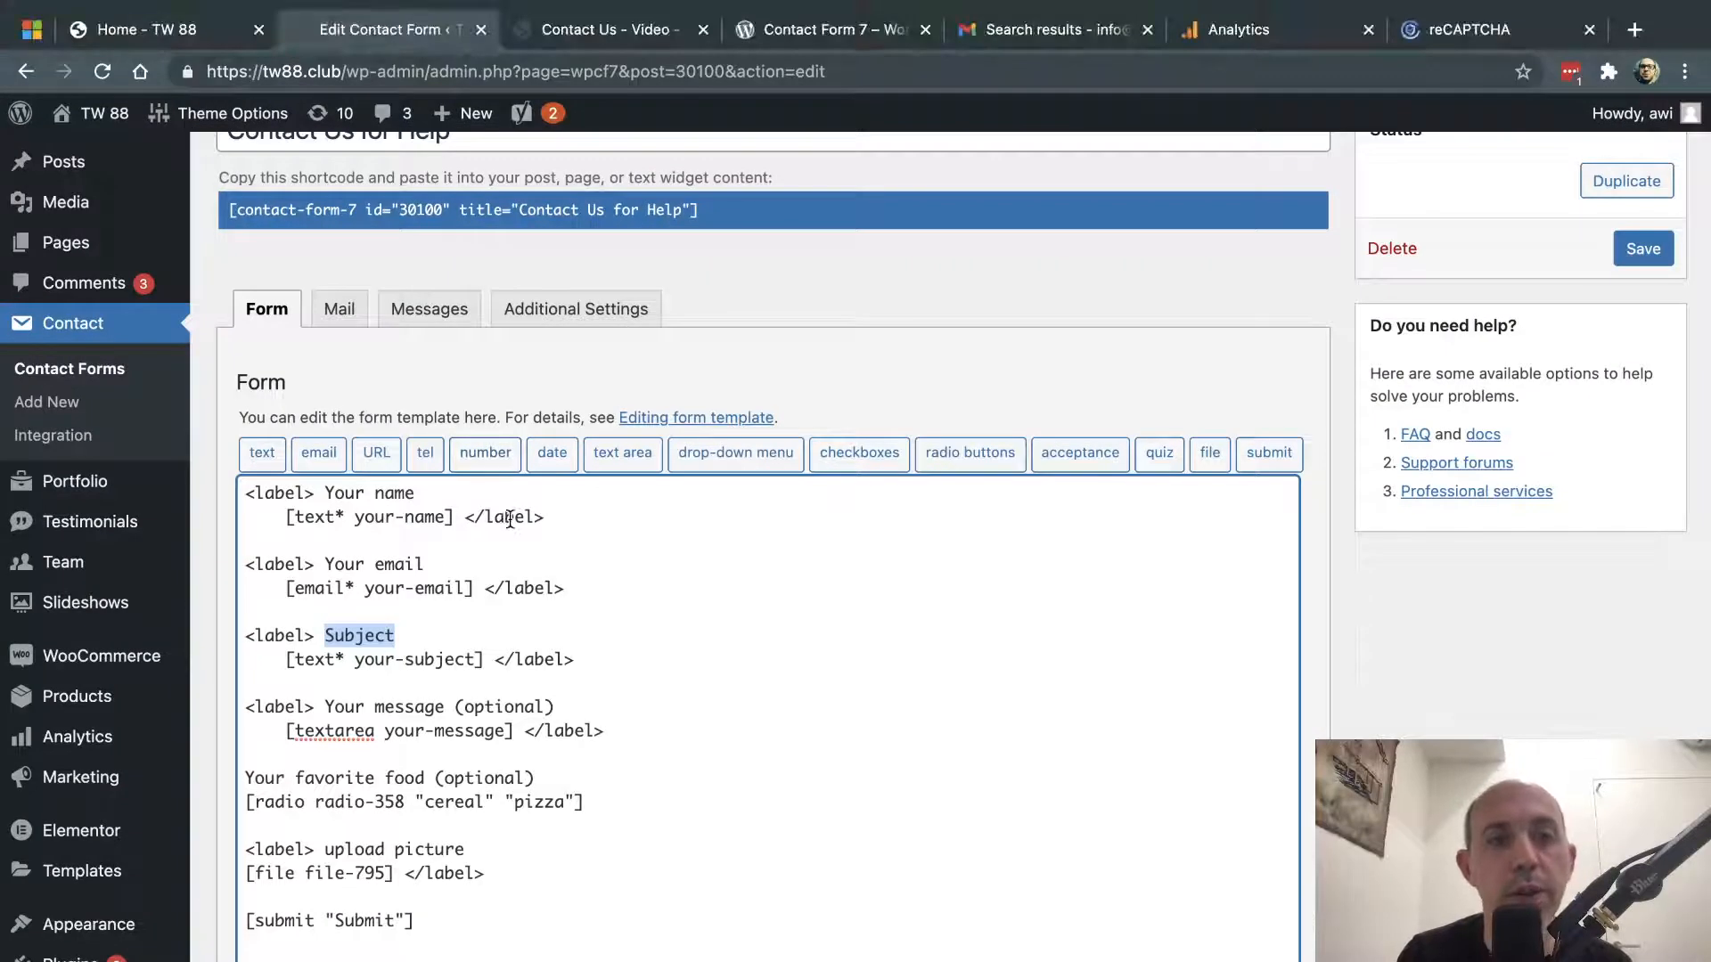
- Highlight the [text*], [email*] and [textarea] field tags, then return to the live page
click(509, 519)
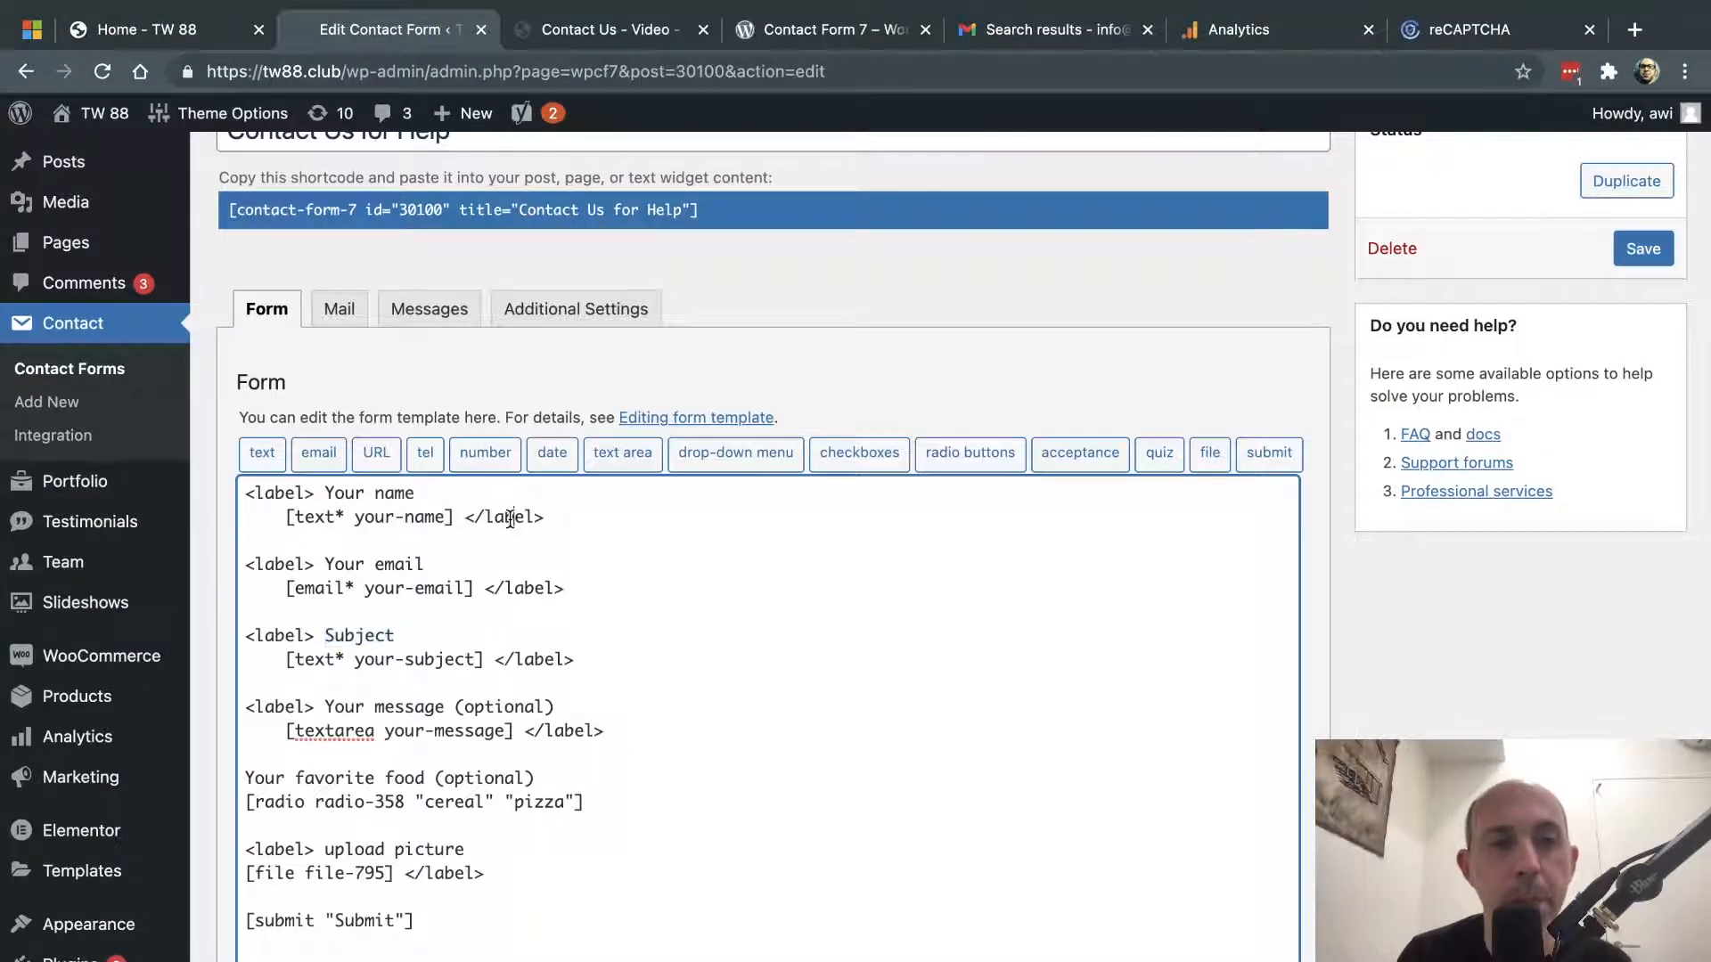
drag(431, 493, 253, 493)
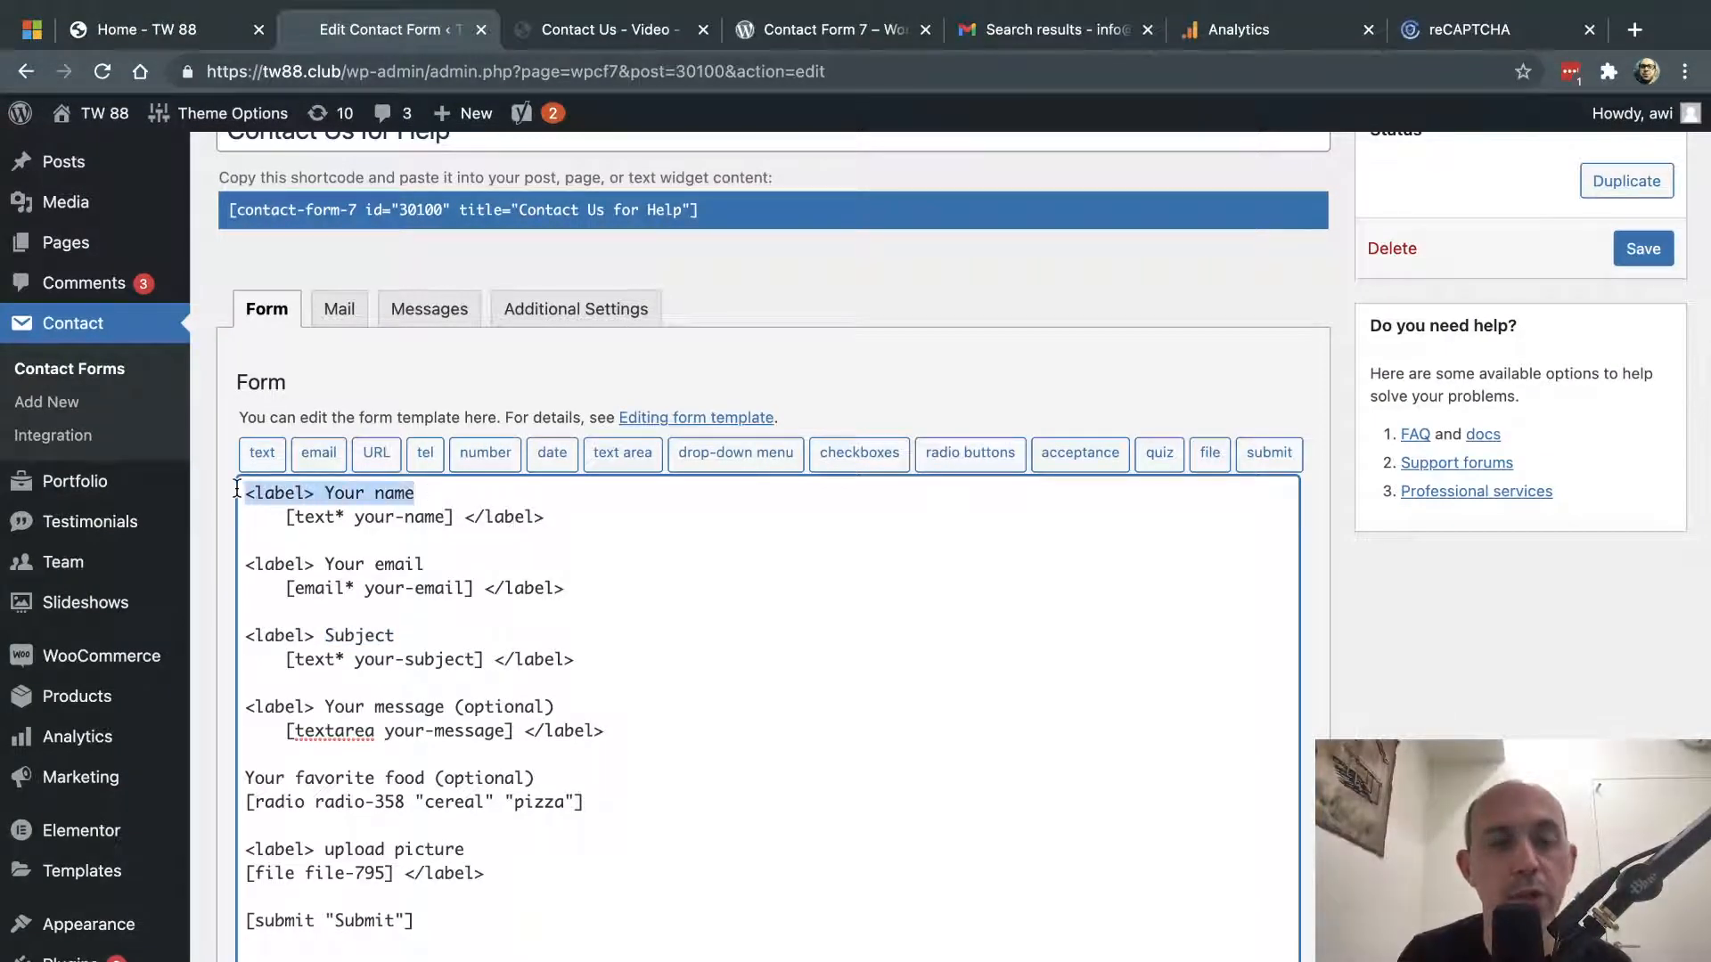
click(361, 496)
drag(274, 517, 456, 523)
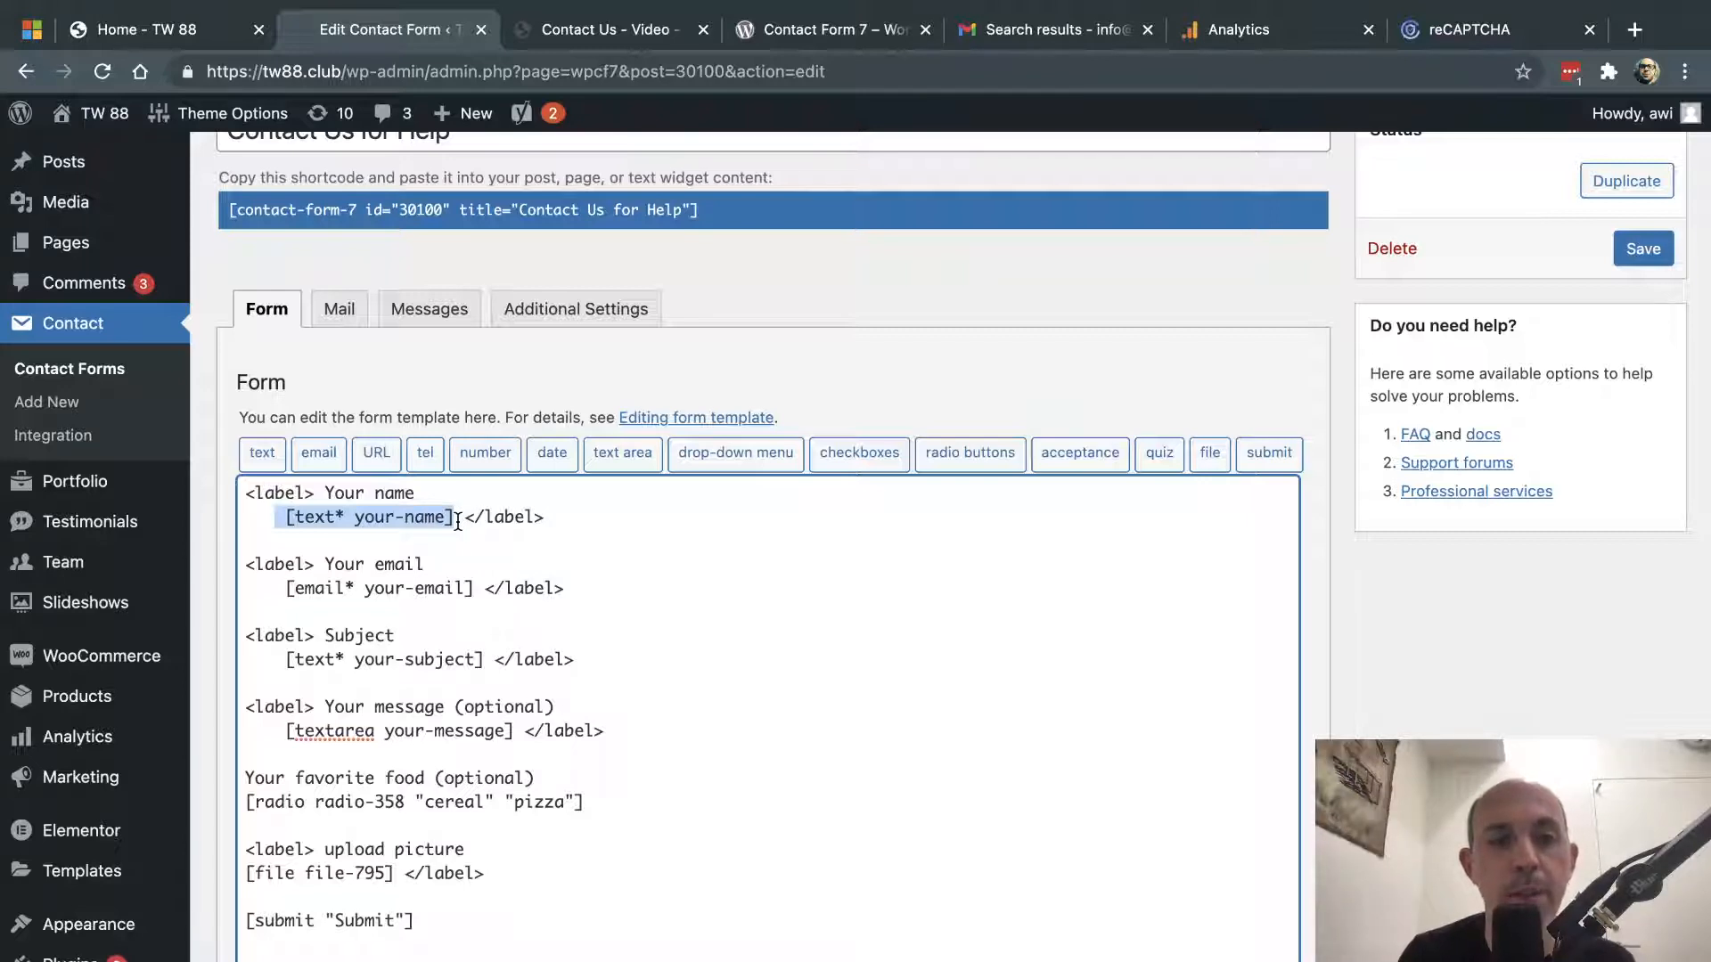
click(458, 522)
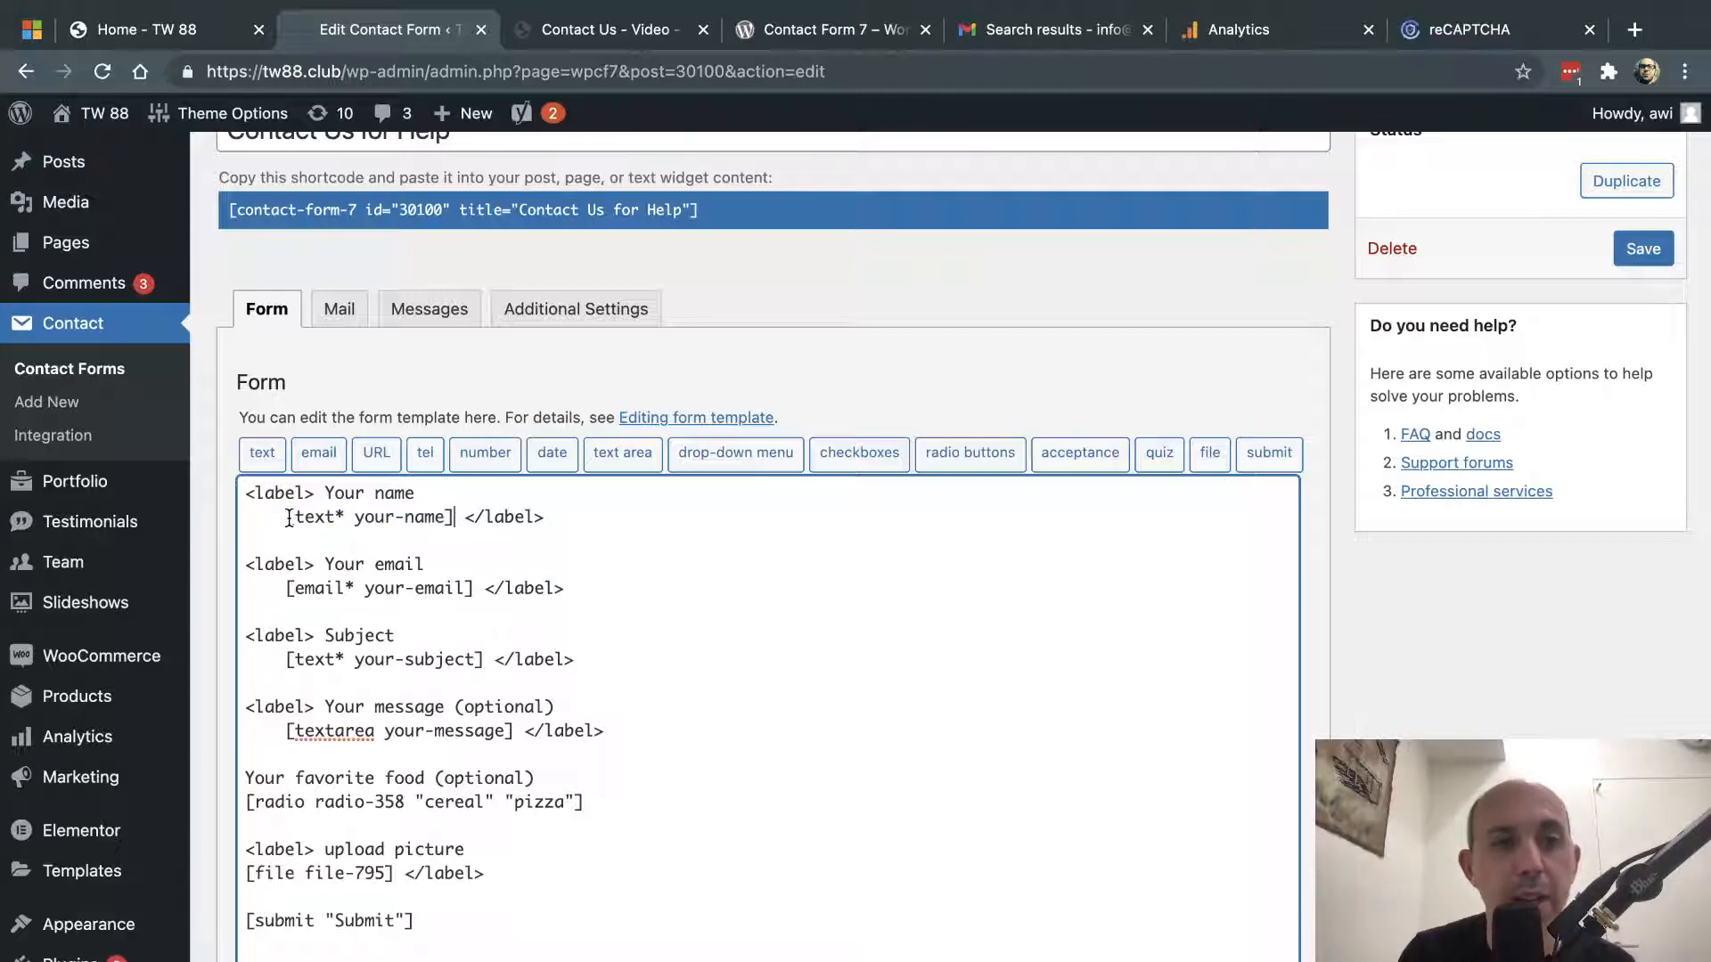
drag(284, 518, 344, 518)
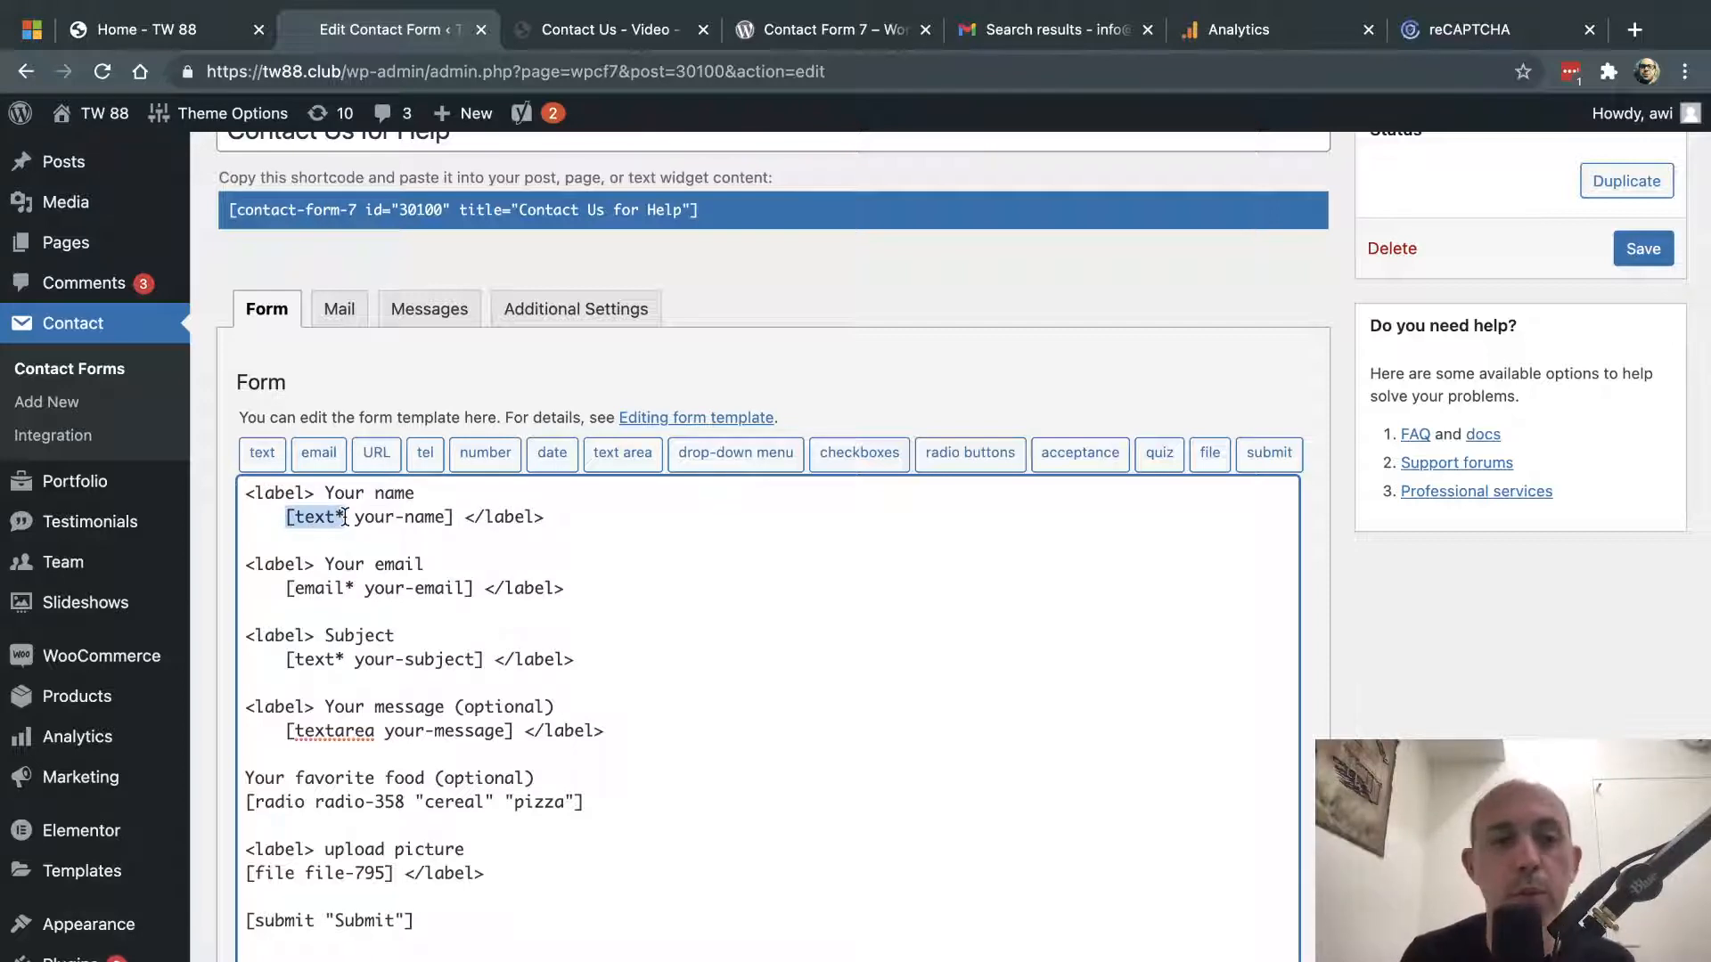
drag(285, 589, 353, 596)
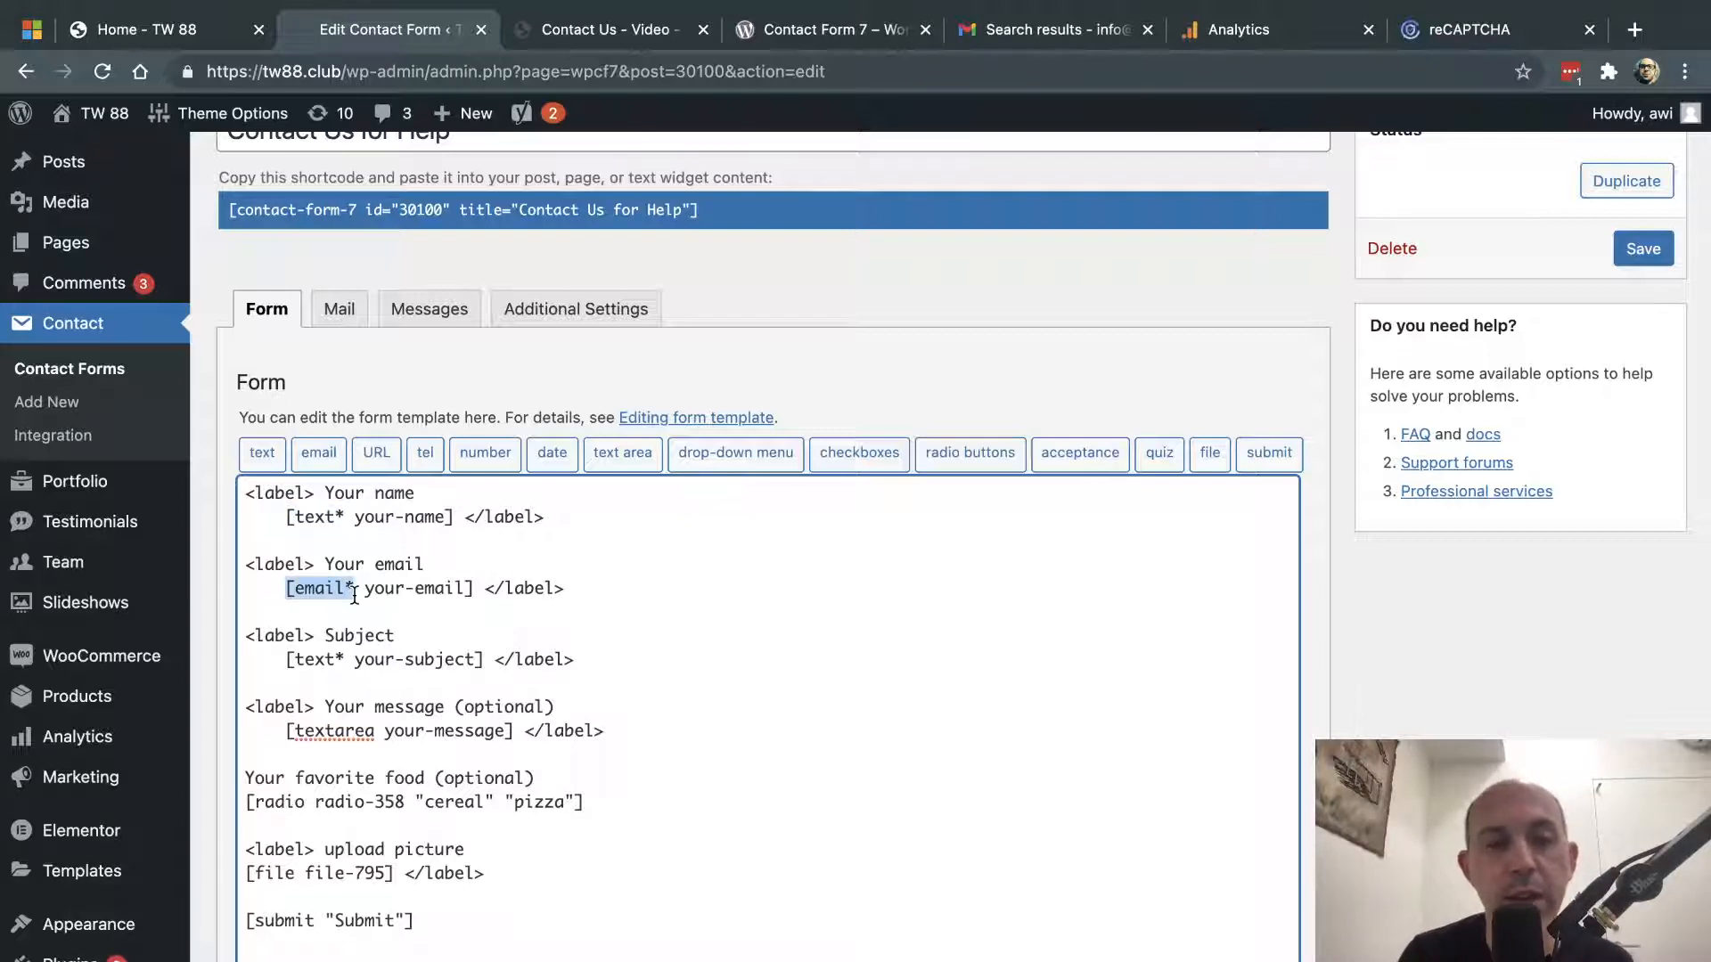
click(355, 595)
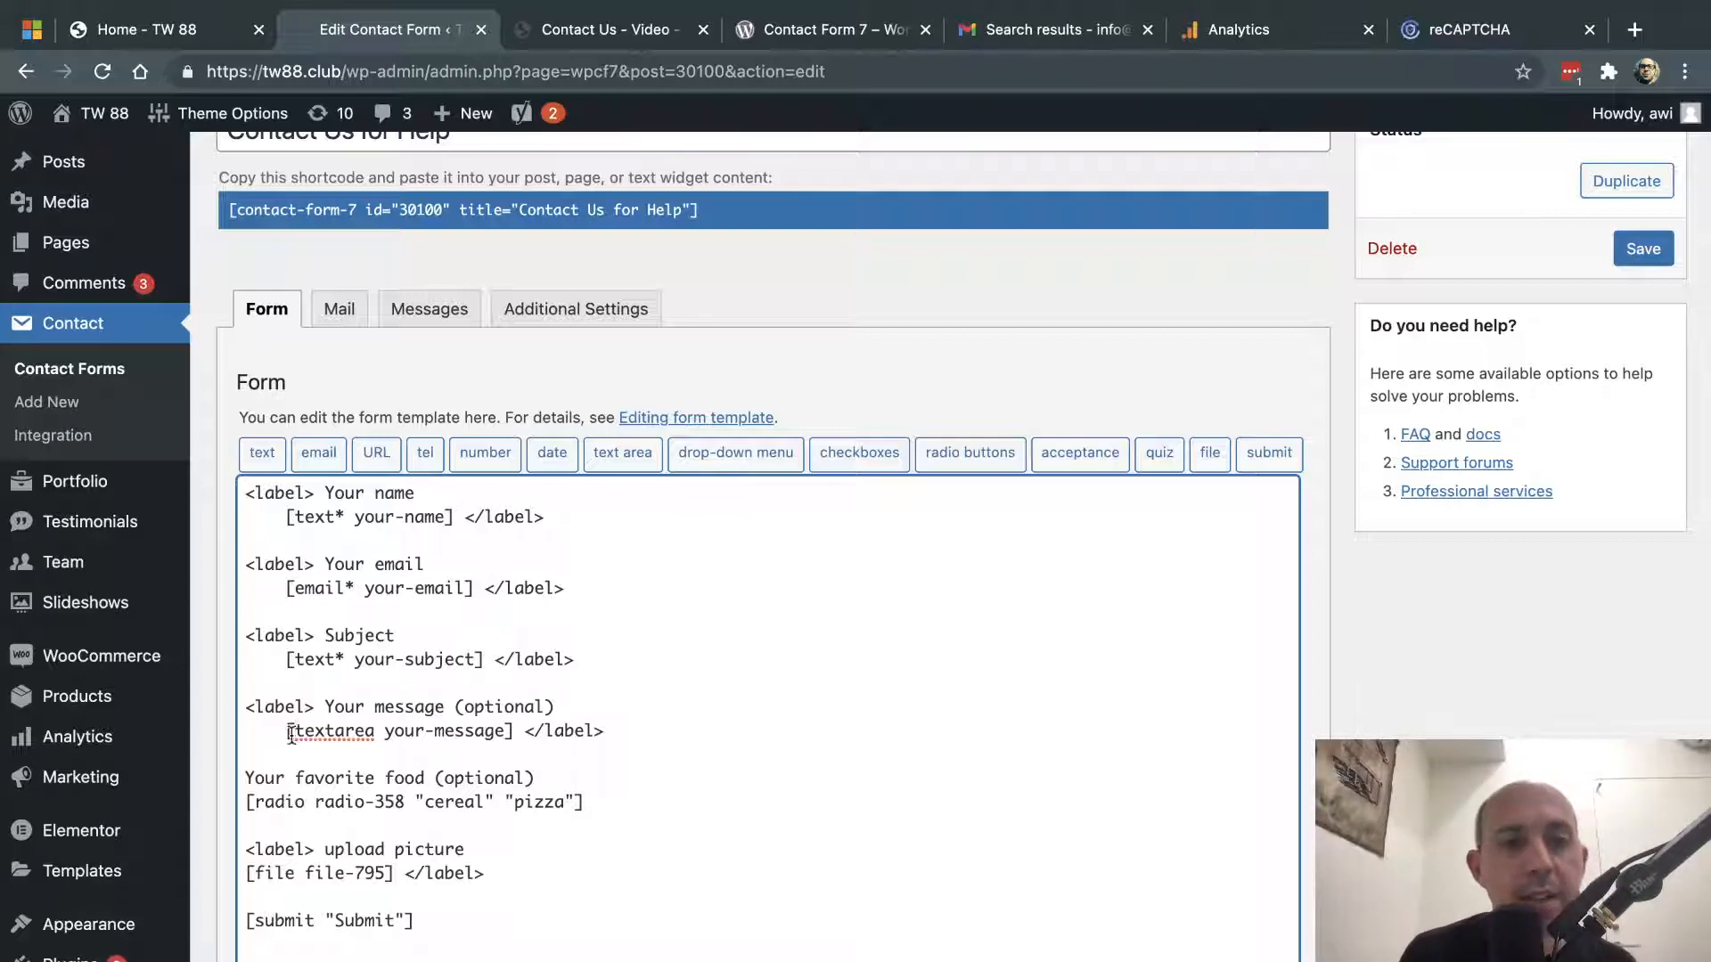
drag(290, 733, 375, 732)
click(593, 29)
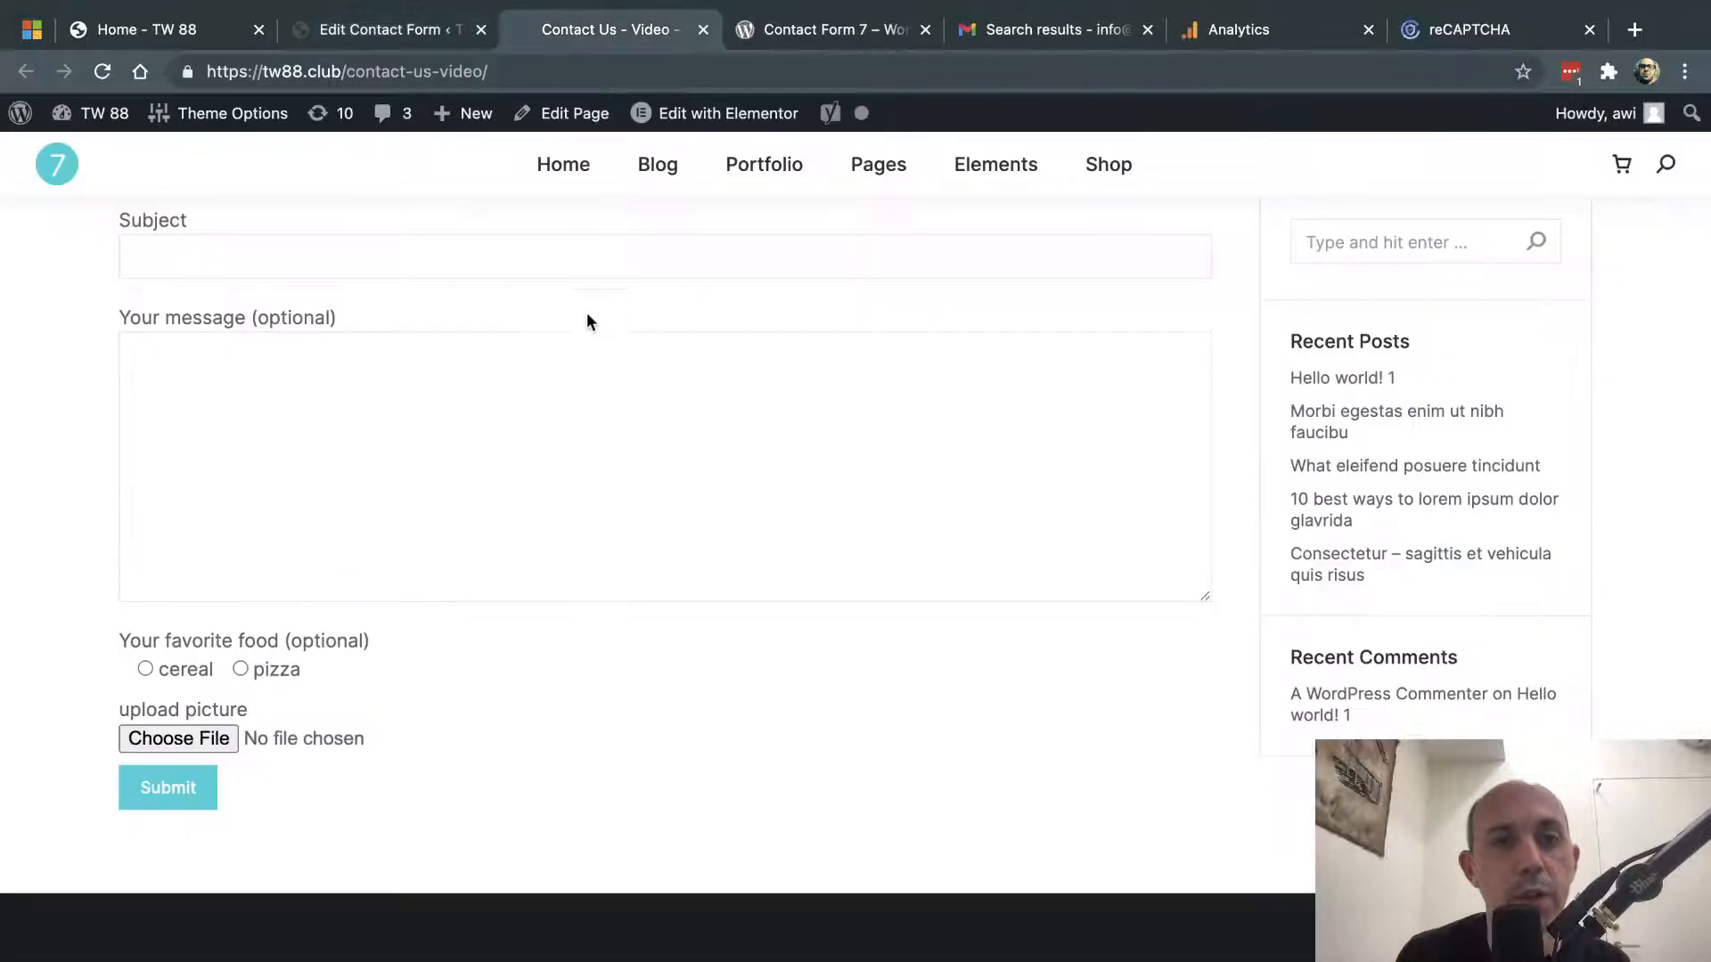
- Scroll through the live form's fields, then return to the Contact Us for Help editor
scroll(534, 410, up, 4)
scroll(370, 489, down, 3)
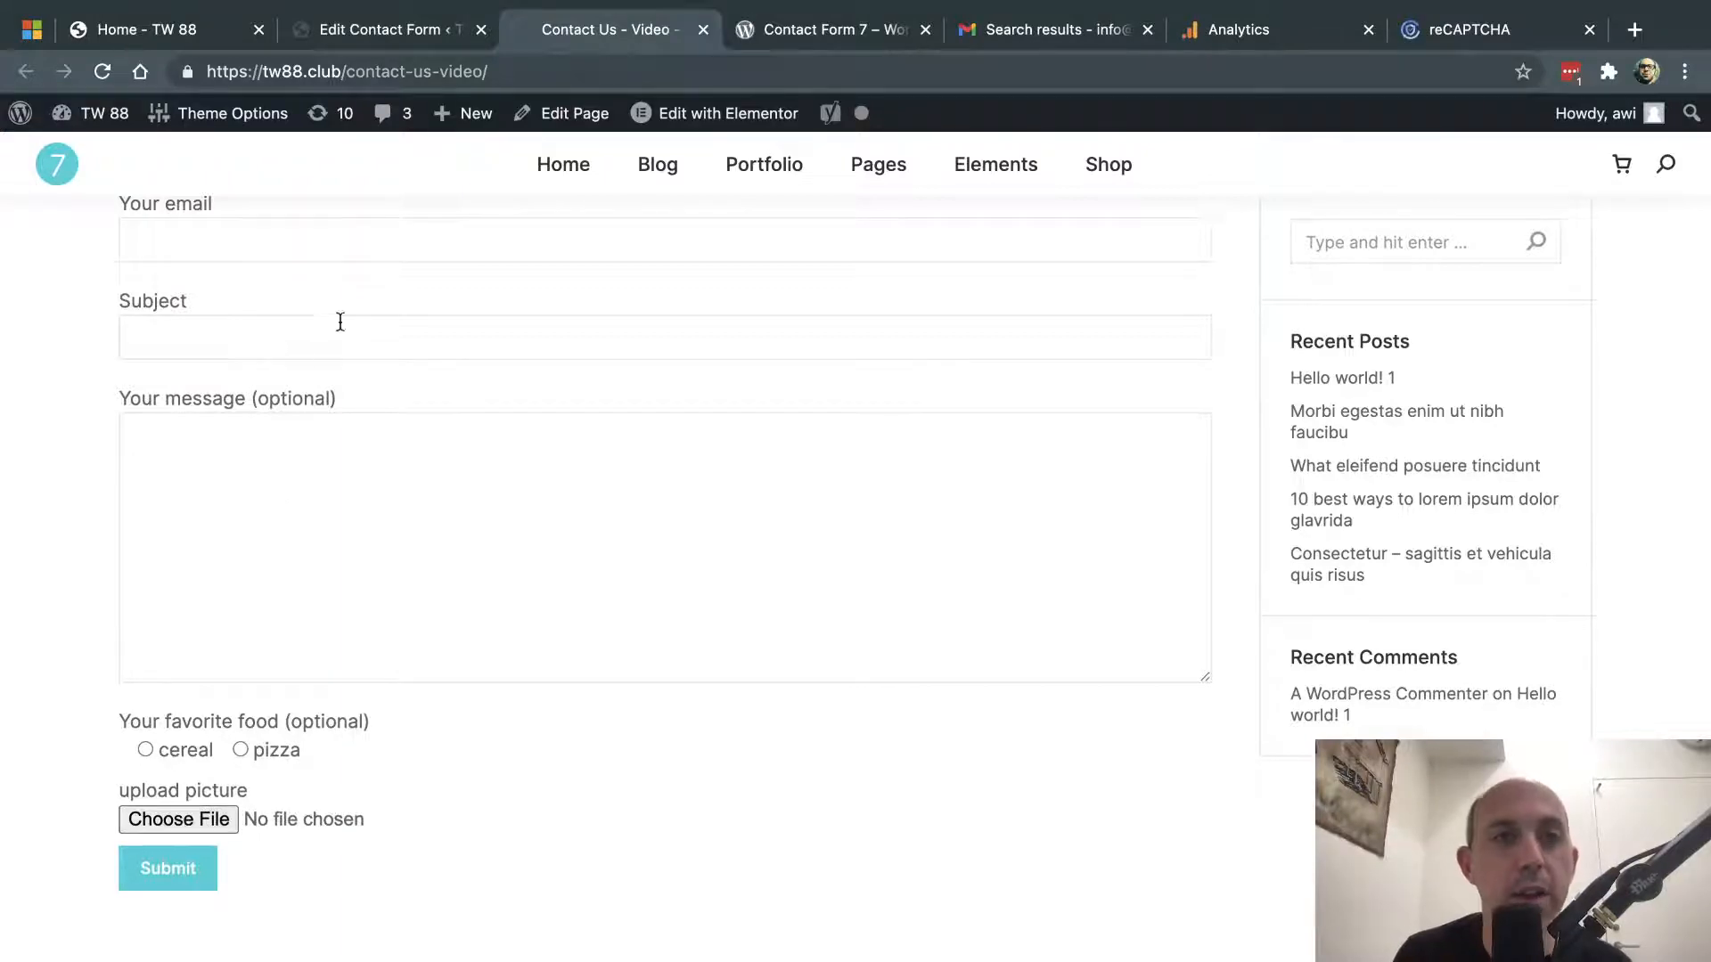
click(401, 34)
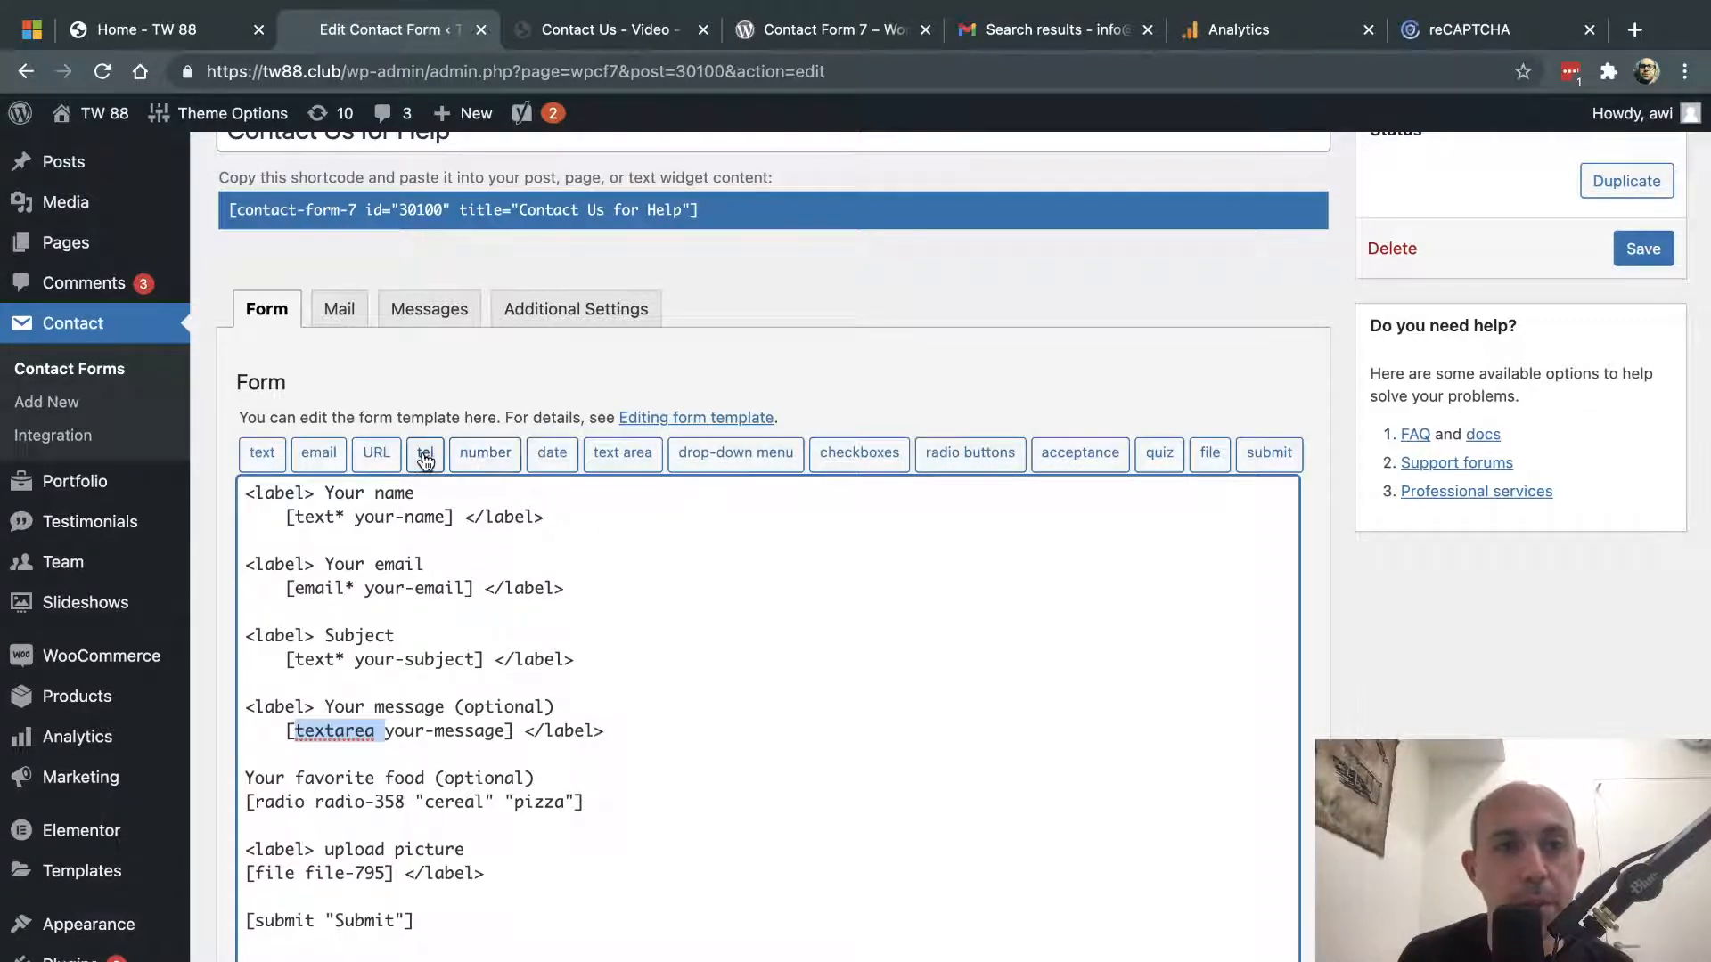
- Add a blank line below the email field and generate a required number tag with min 100, max 500
click(575, 592)
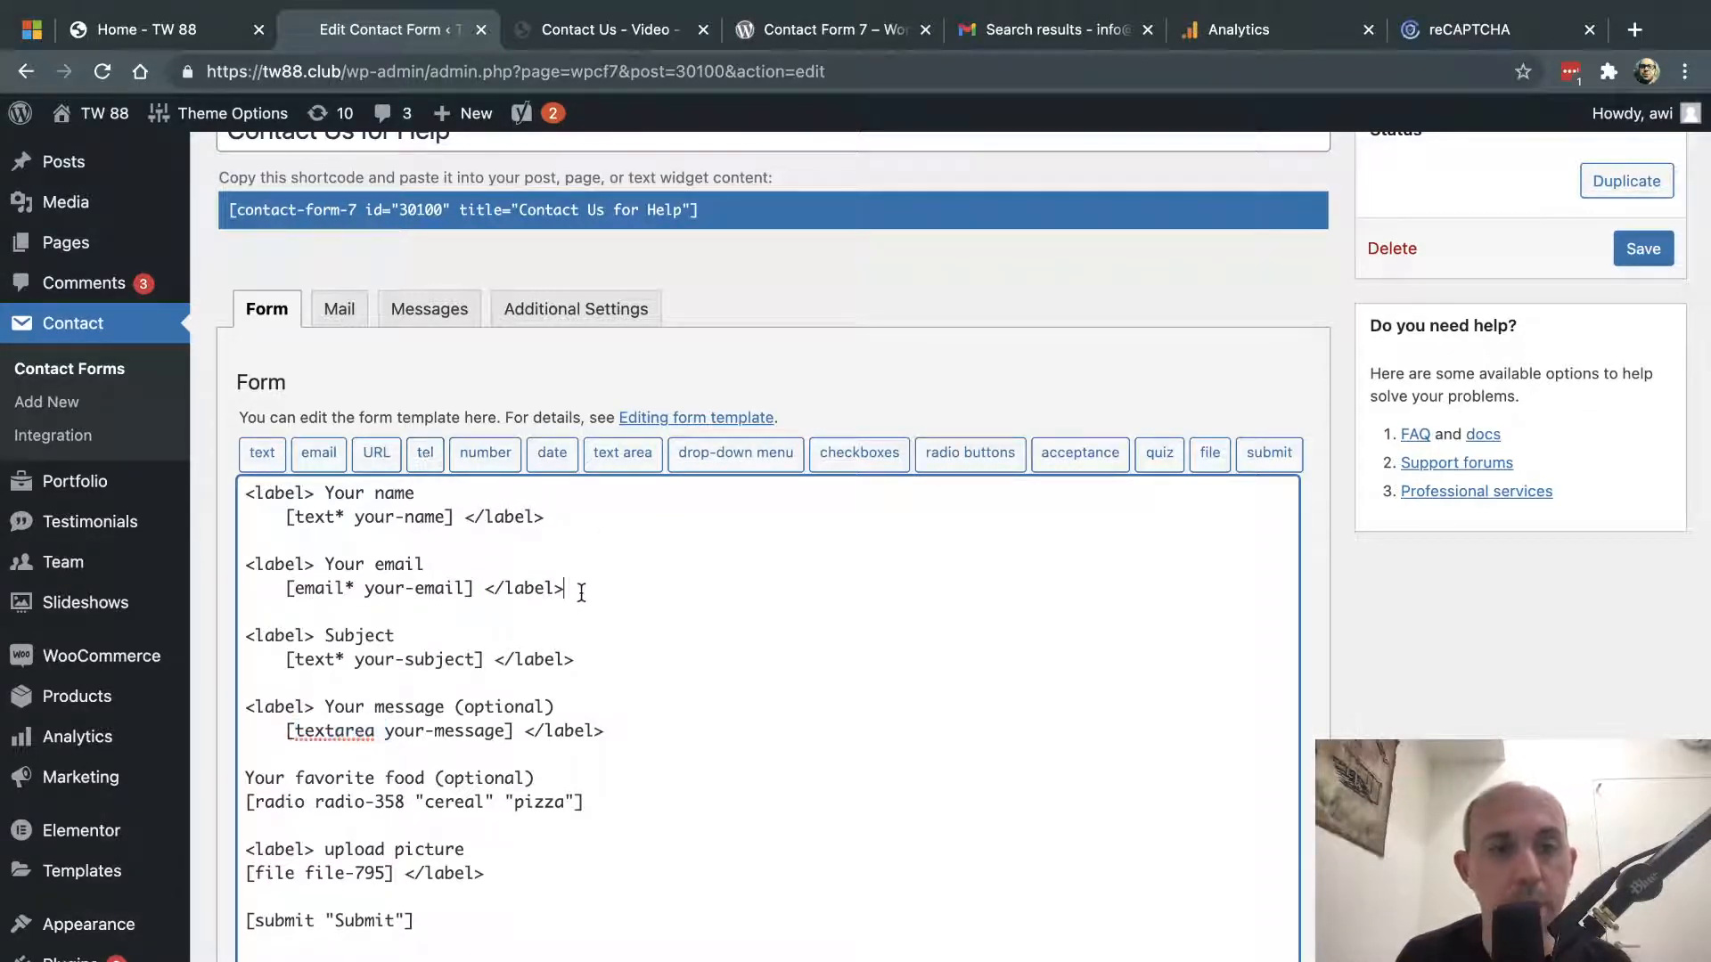
key(Return)
key(Return)
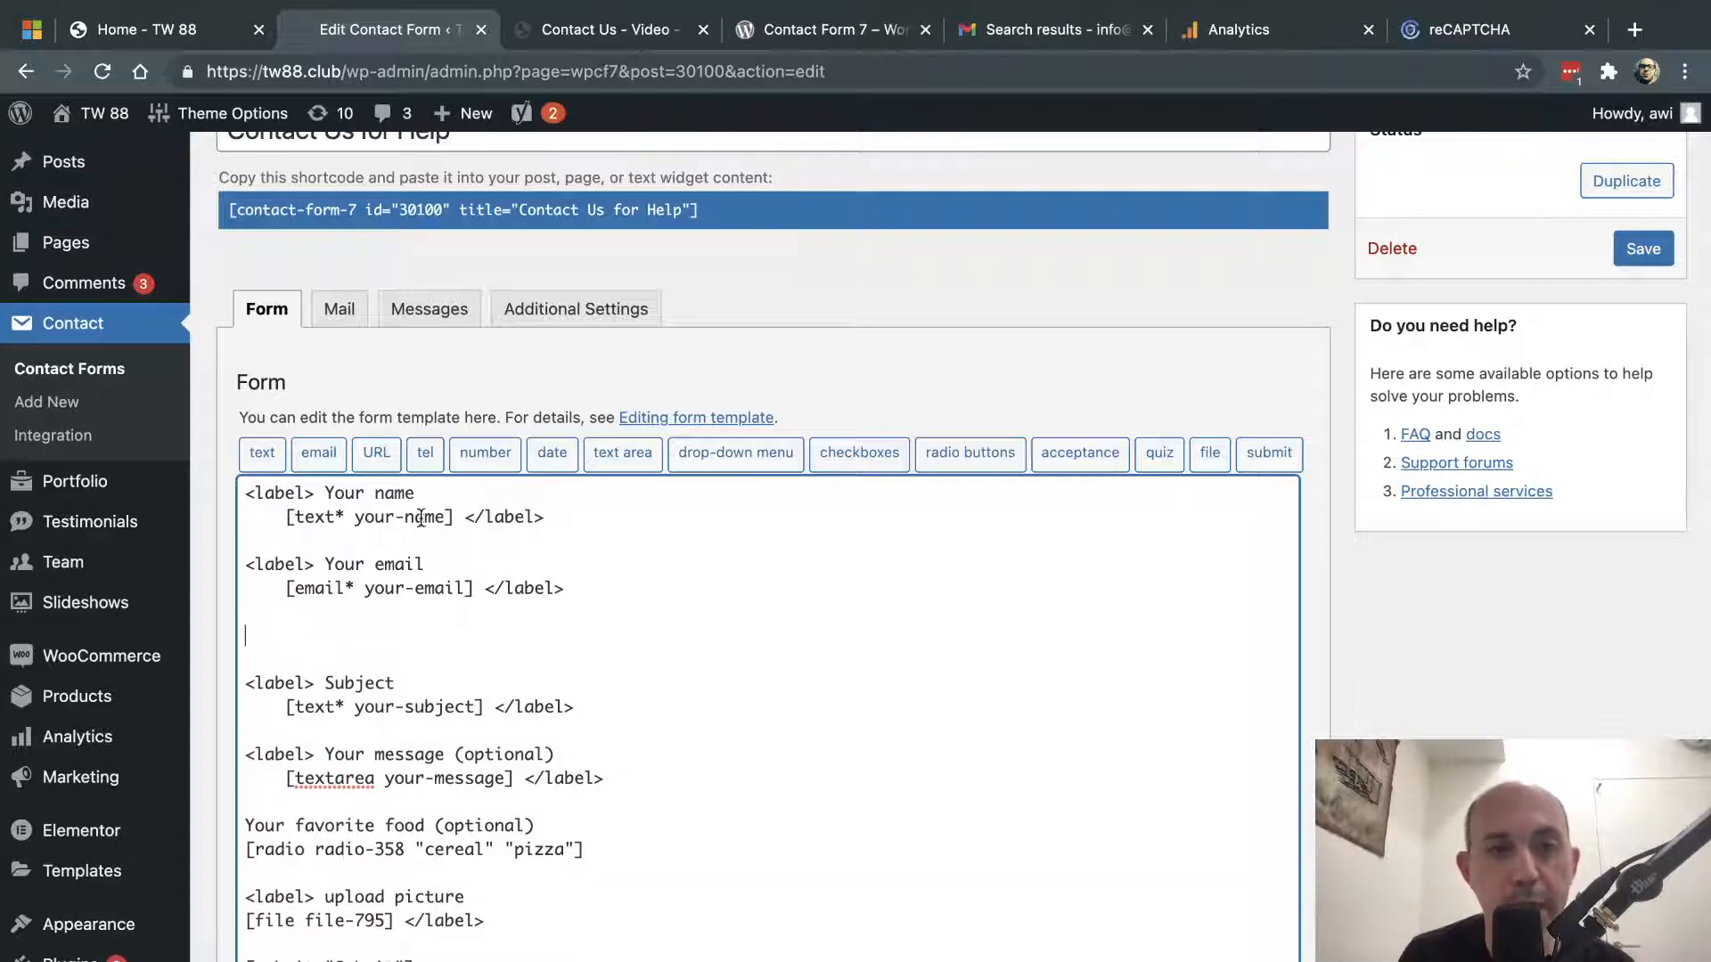
click(486, 454)
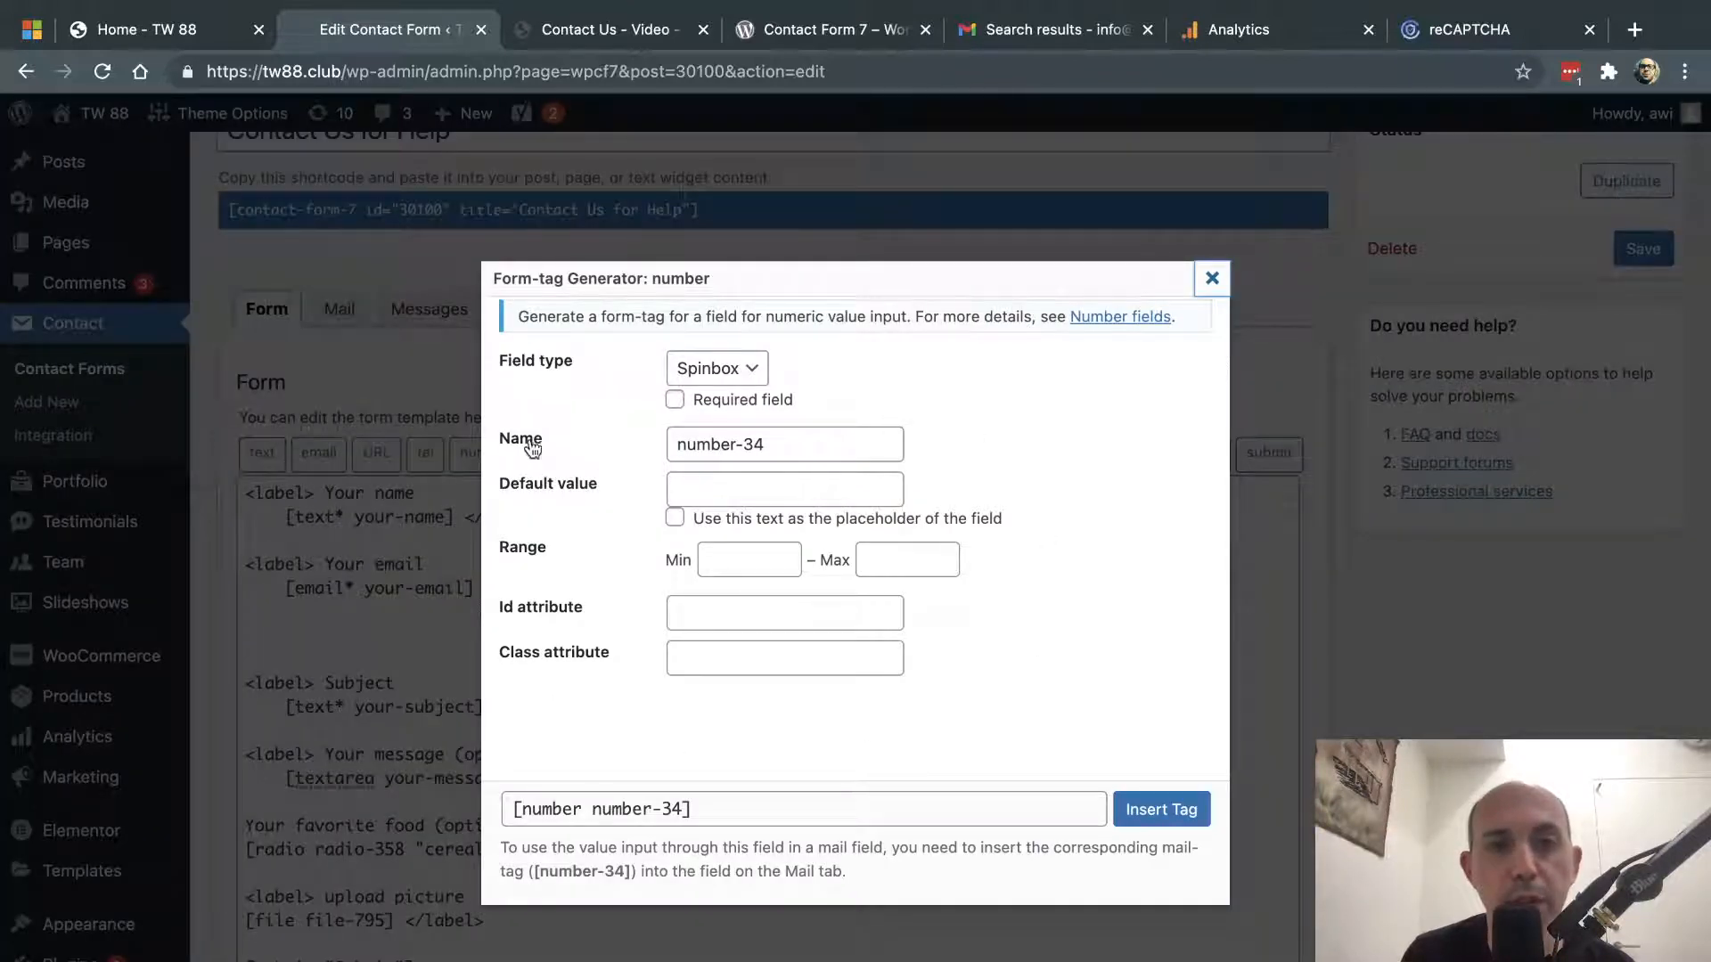
click(791, 444)
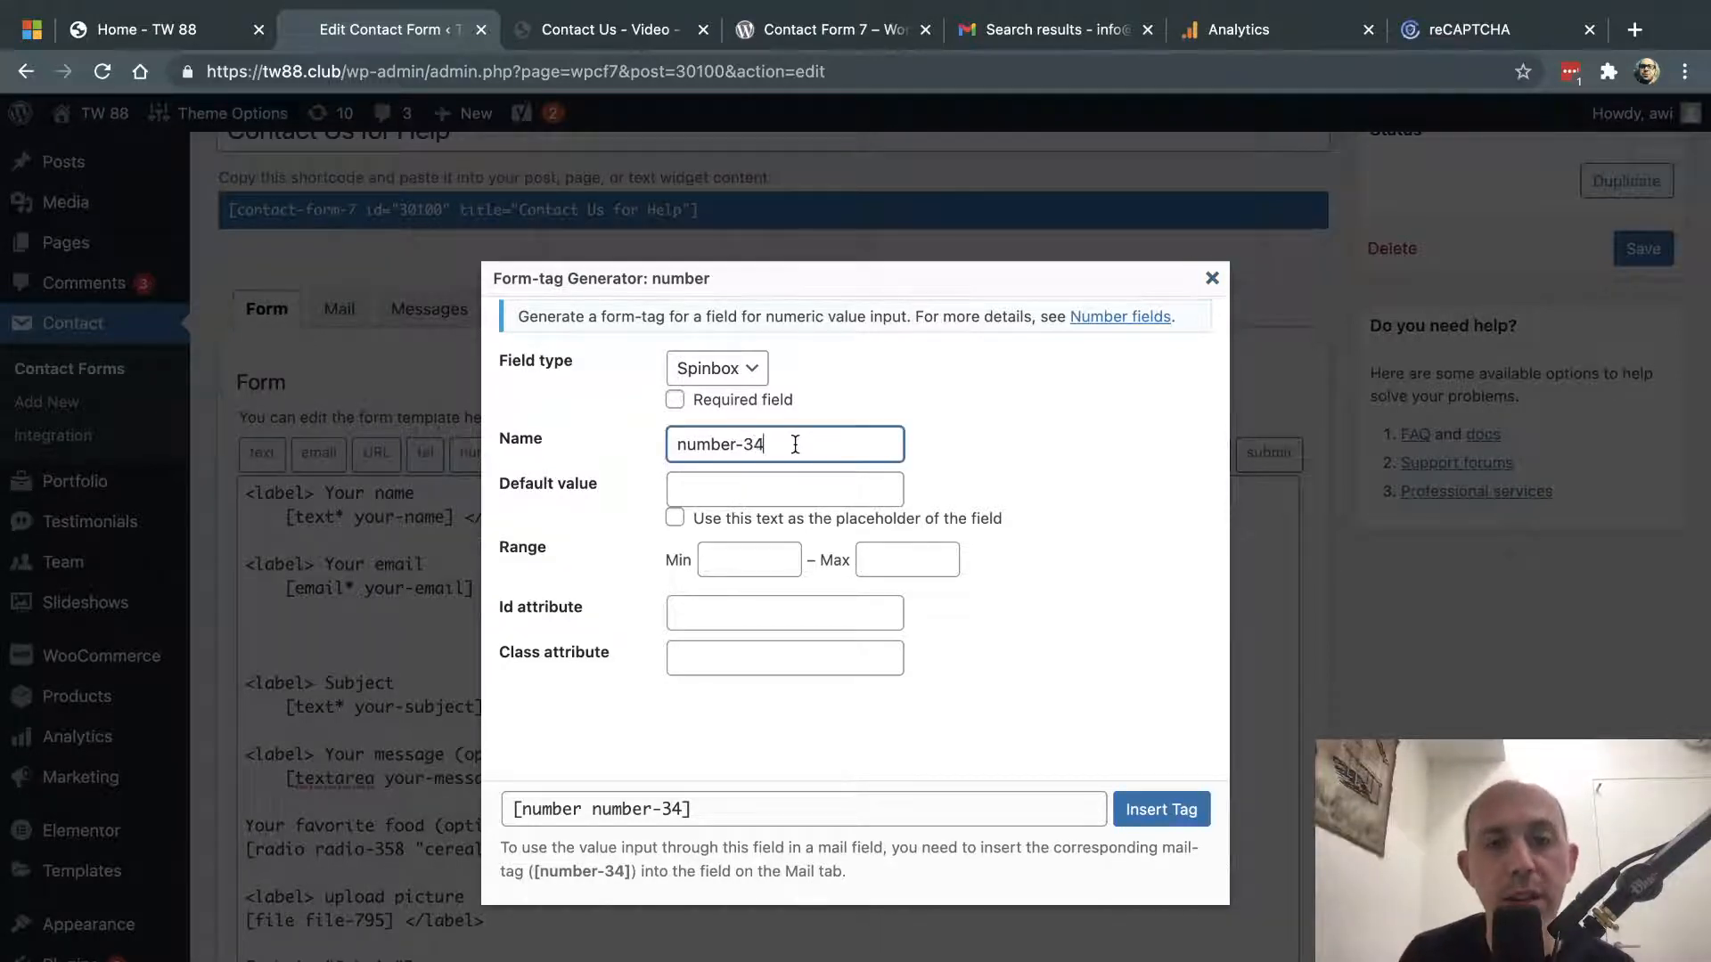
click(757, 491)
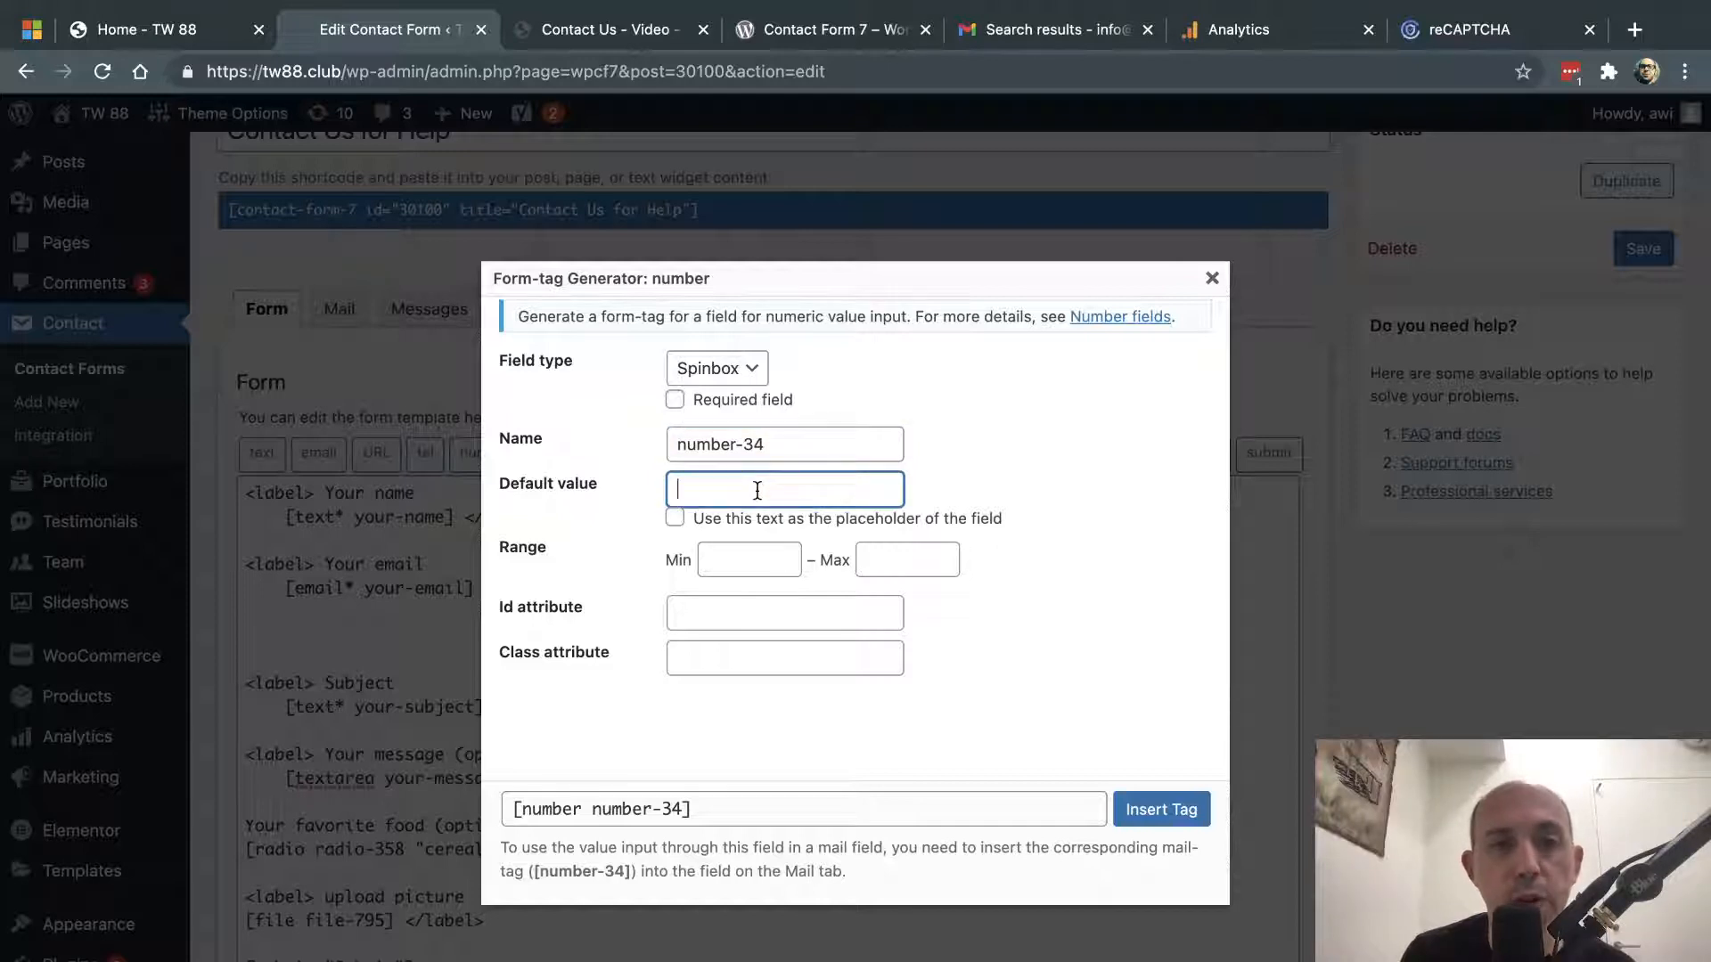
click(758, 561)
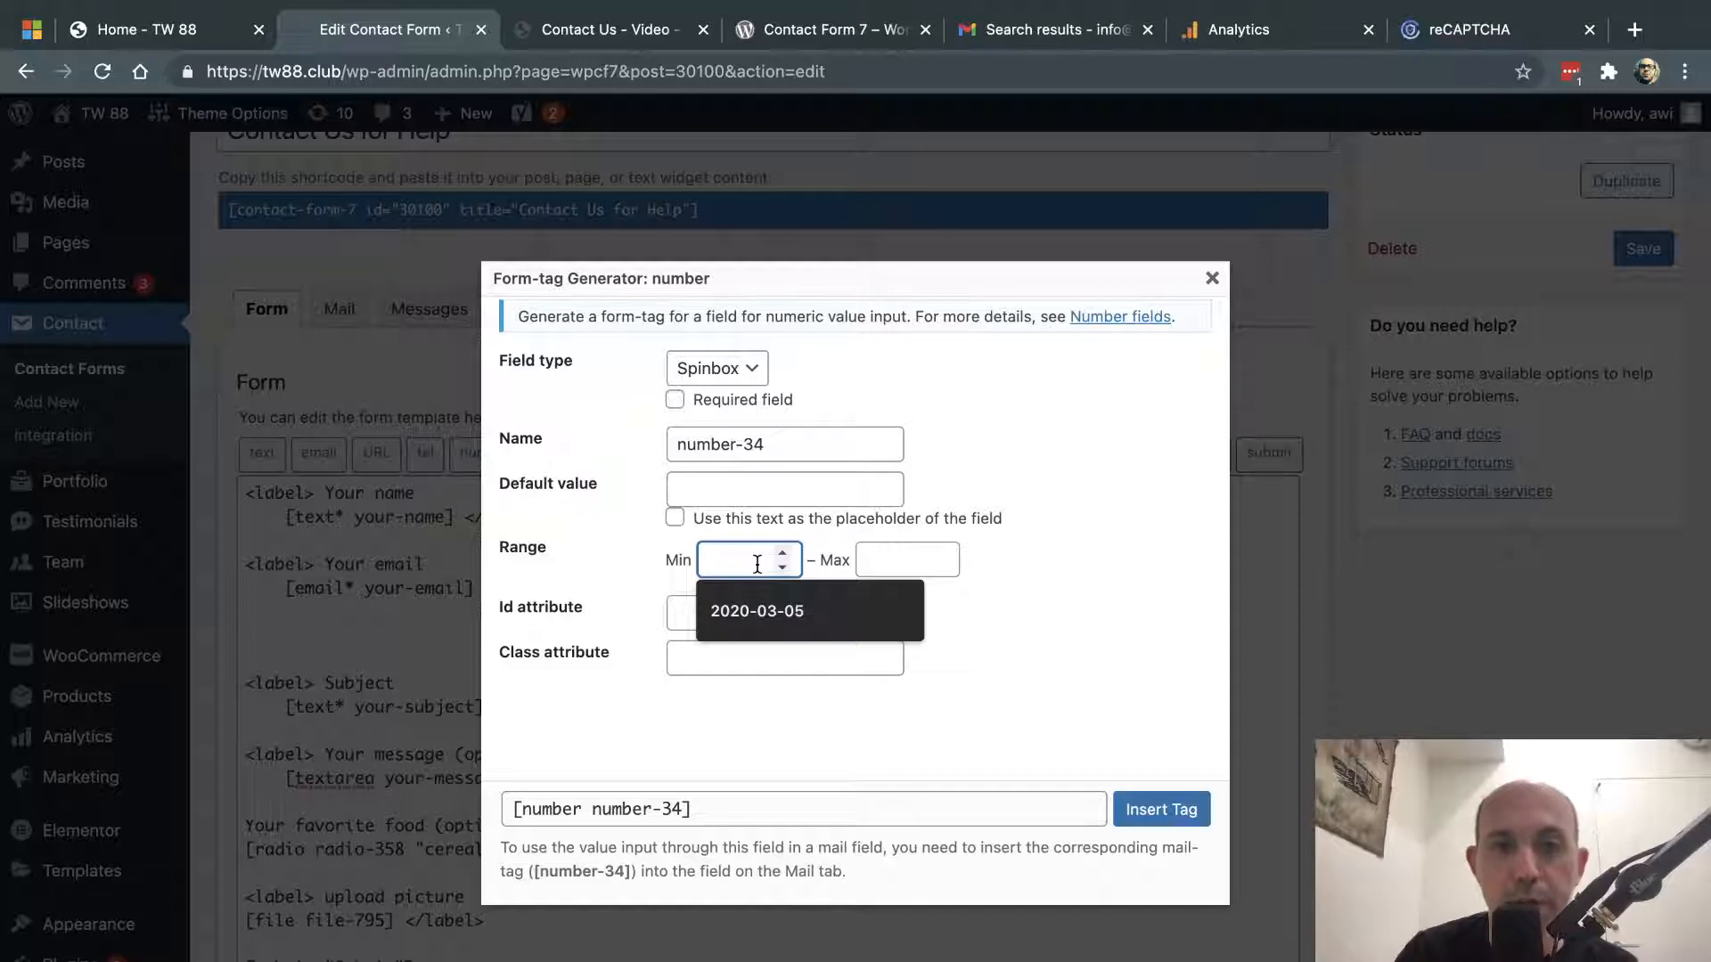
text(100)
click(891, 561)
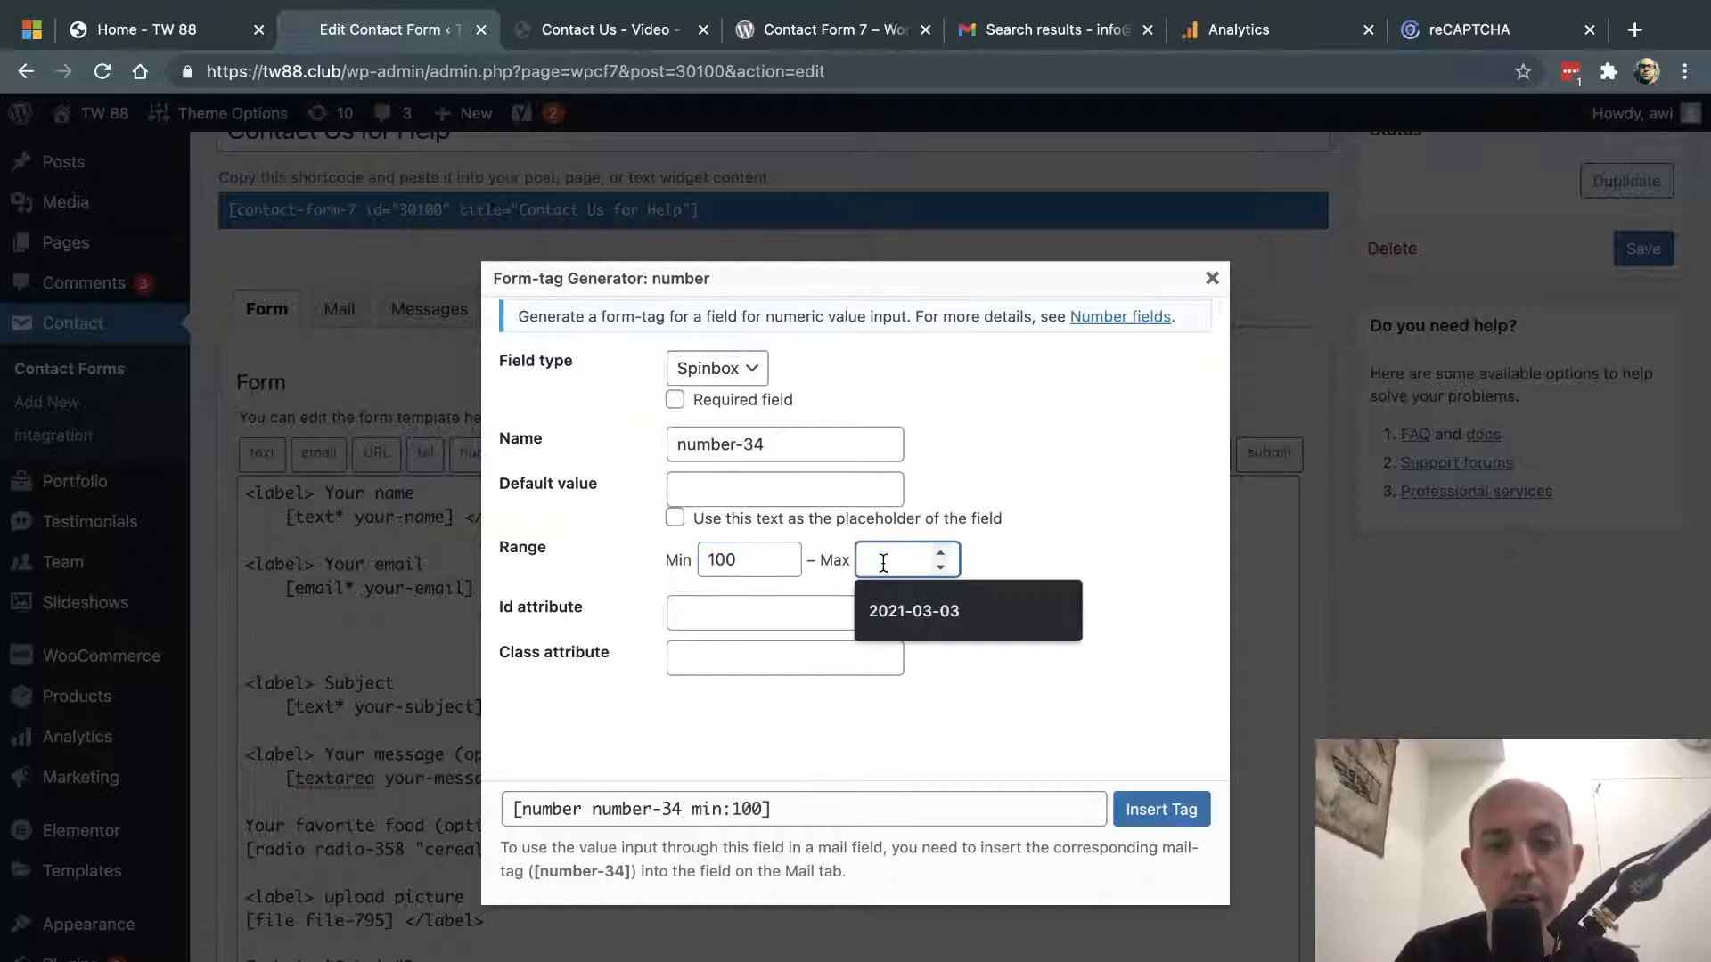
text(500)
click(1037, 590)
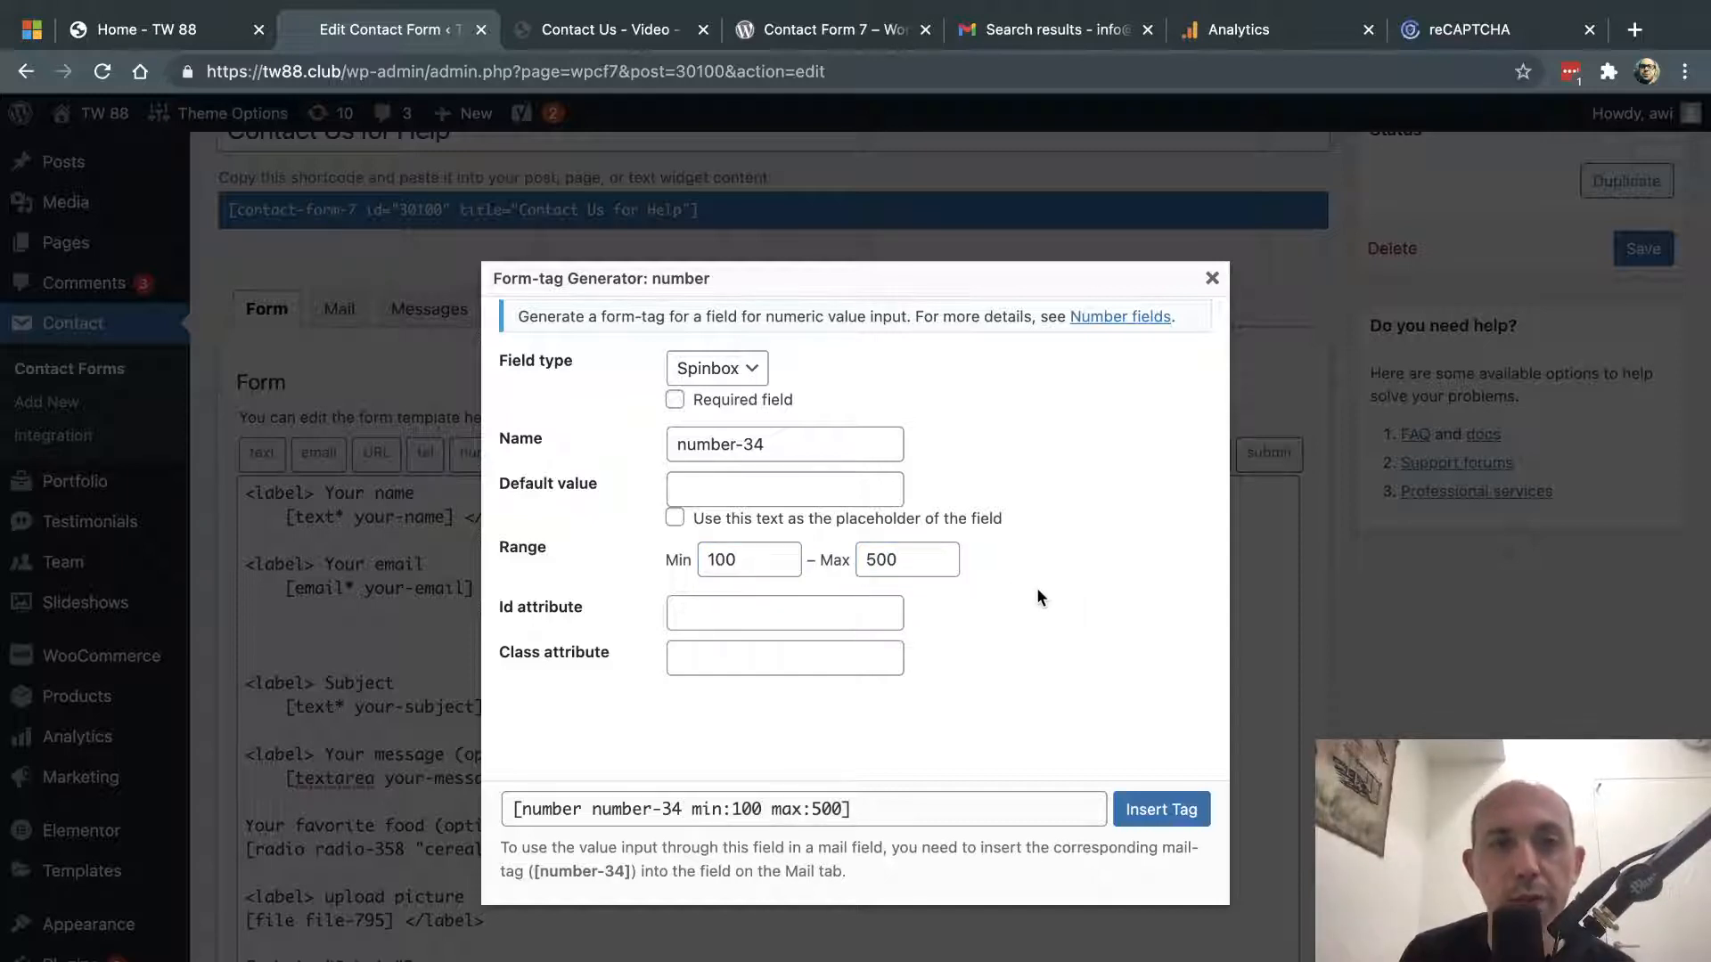
click(773, 403)
- Insert the [number* number-34 min:100 max:500] tag into the template and save the form
click(1161, 809)
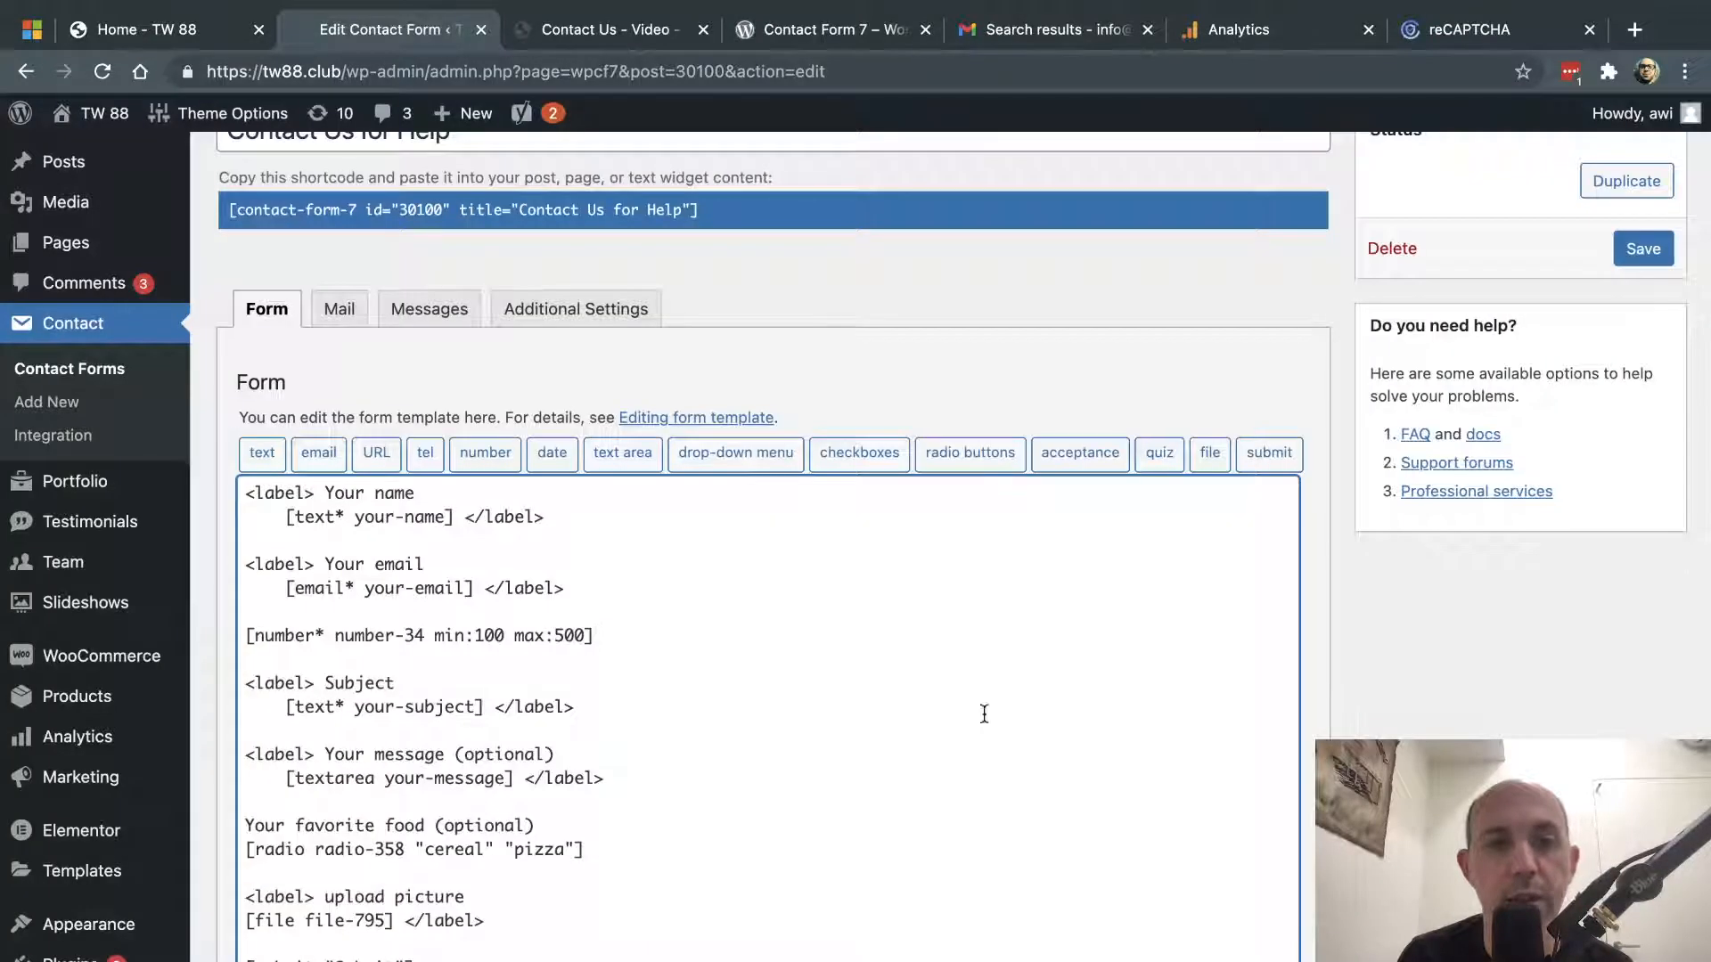
drag(596, 636, 230, 647)
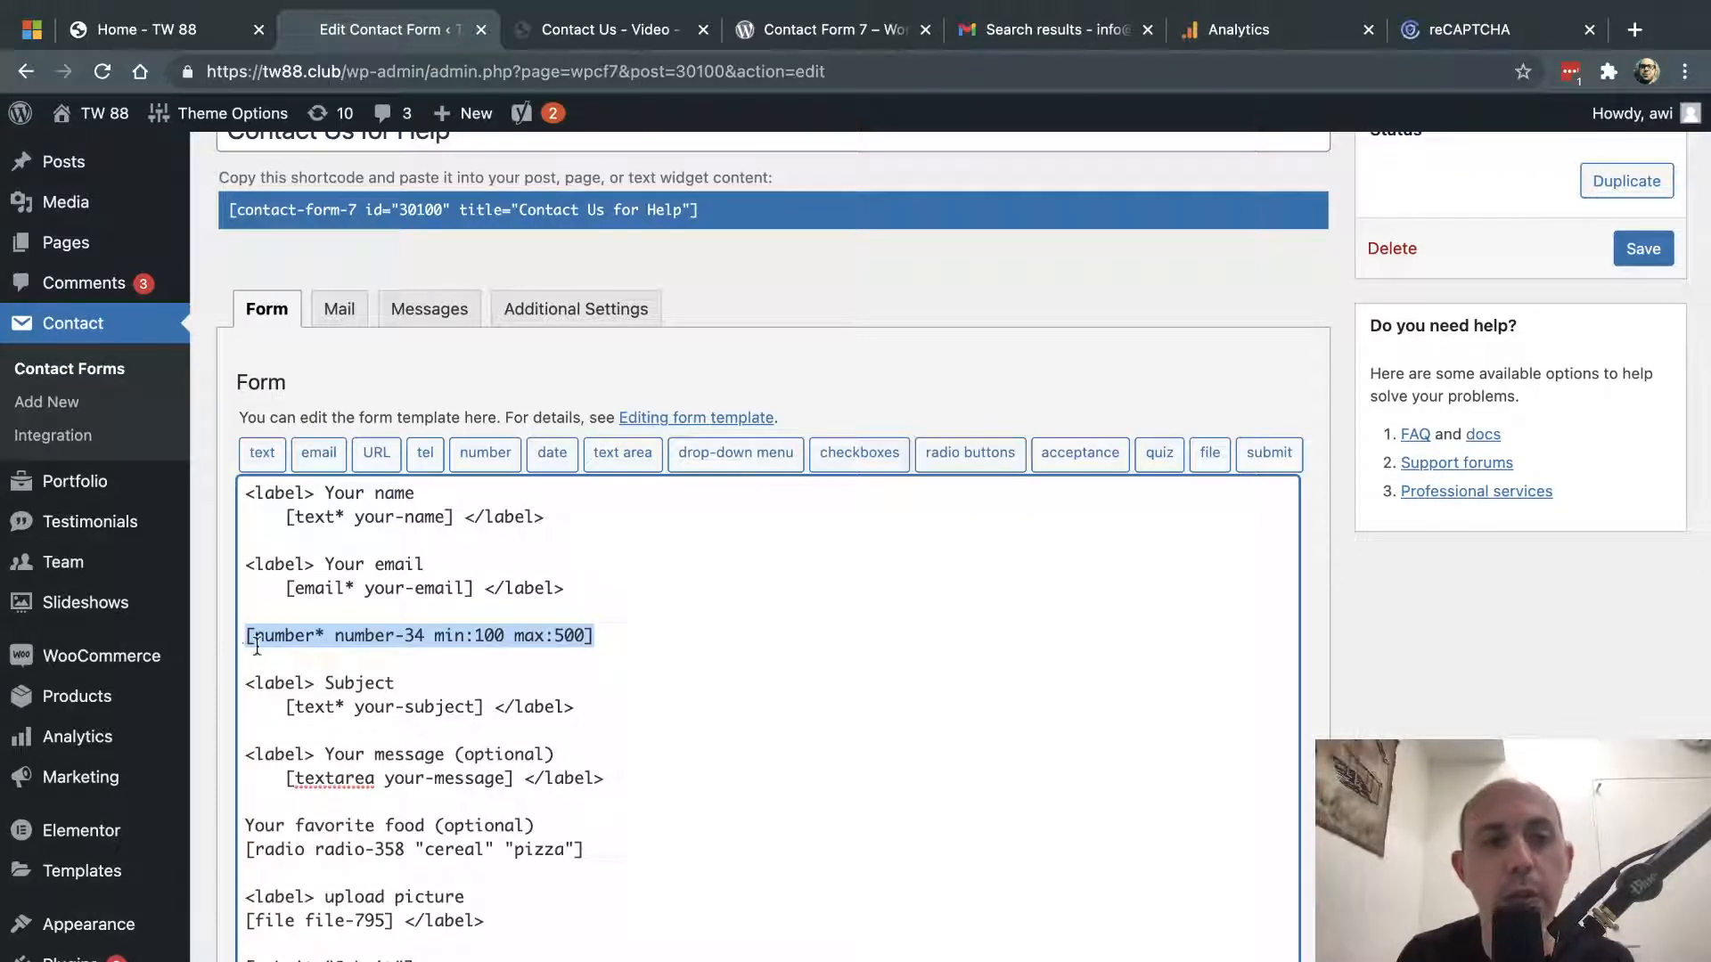
scroll(1478, 284, up, 2)
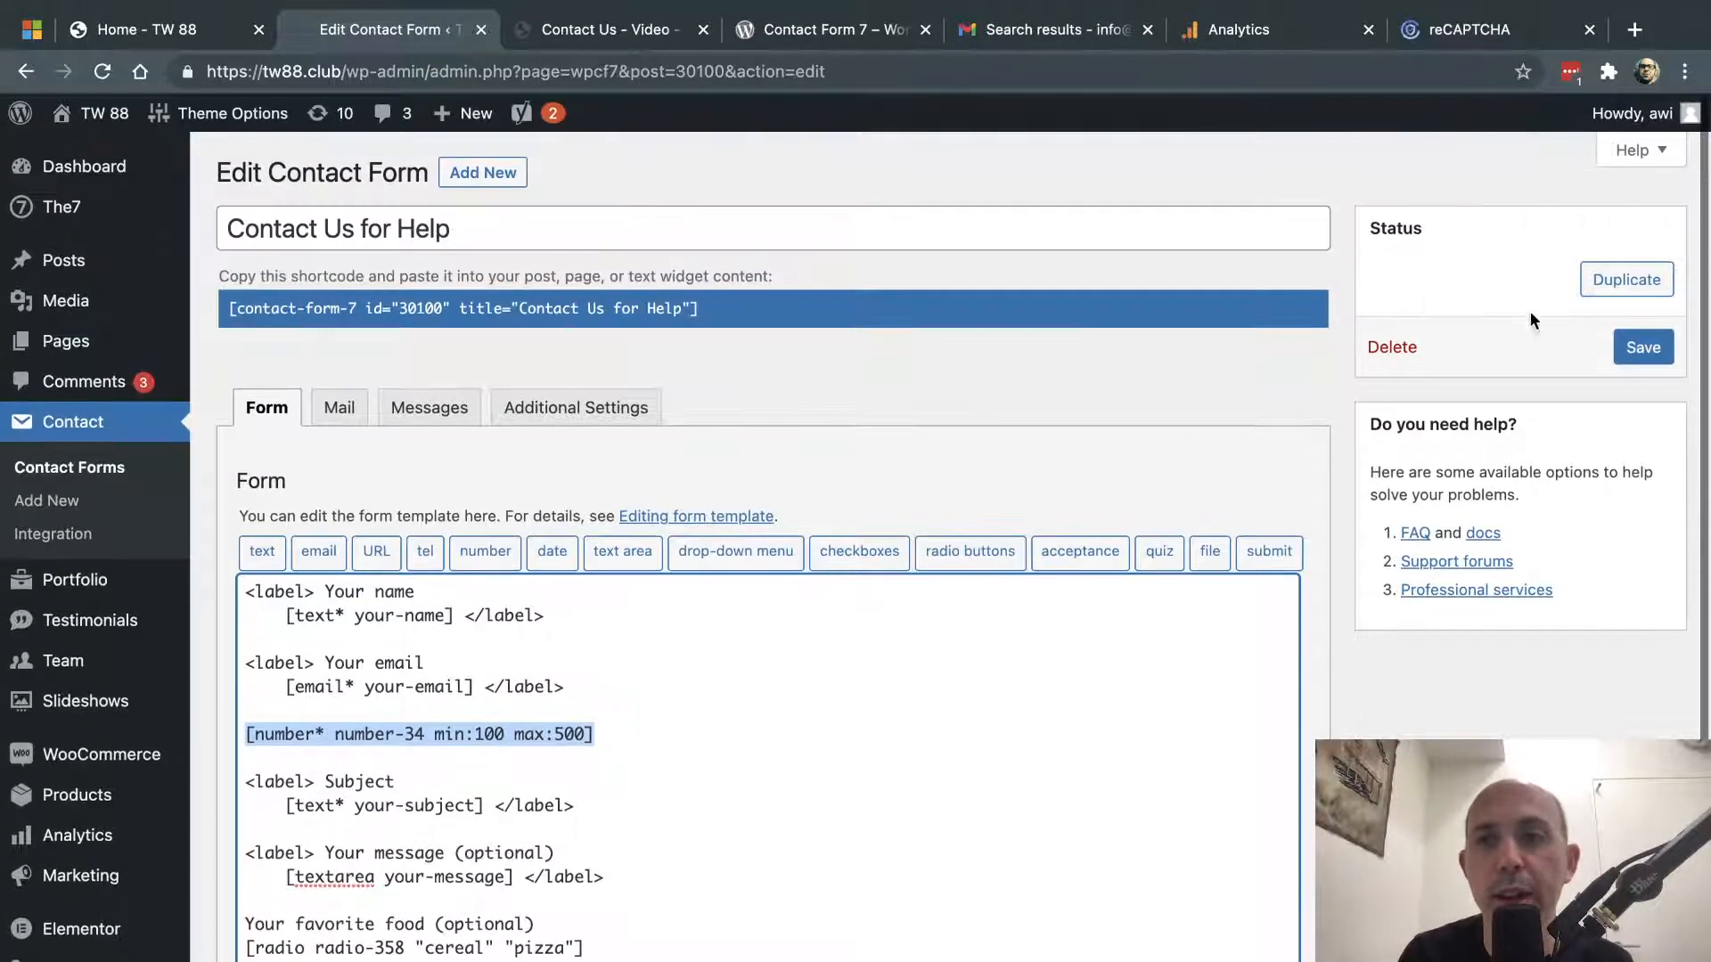
click(1644, 348)
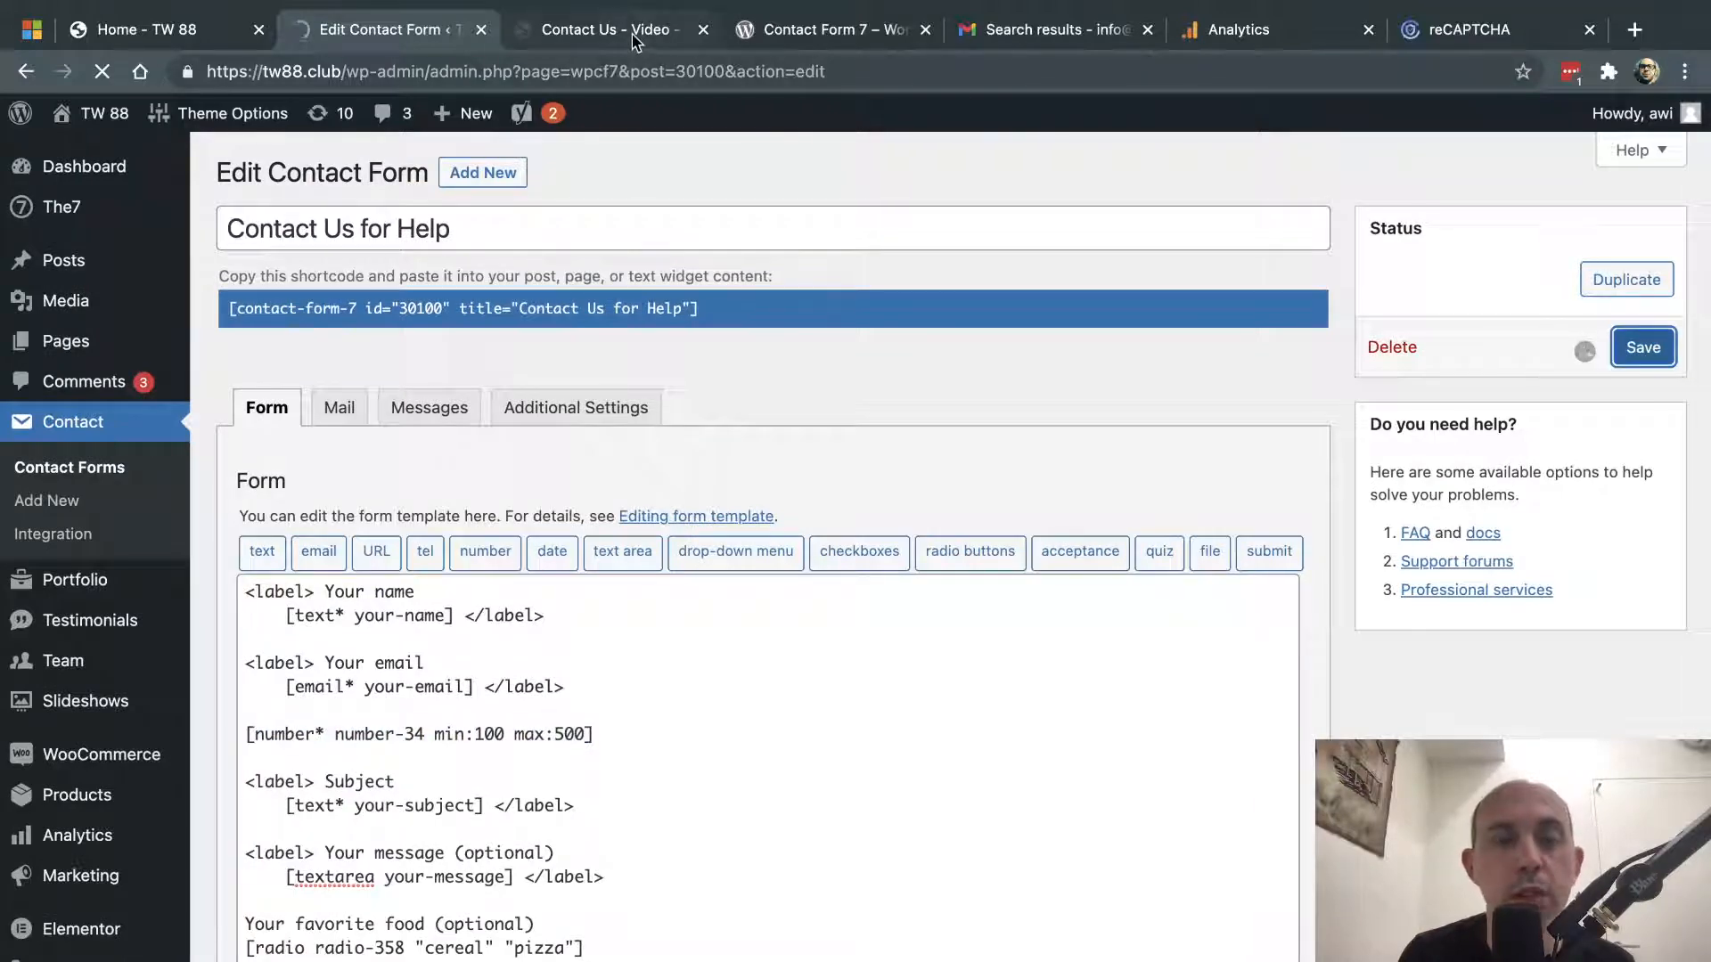
- Enter 45435435 into the new number field on the live Contact Us – Video page
click(668, 32)
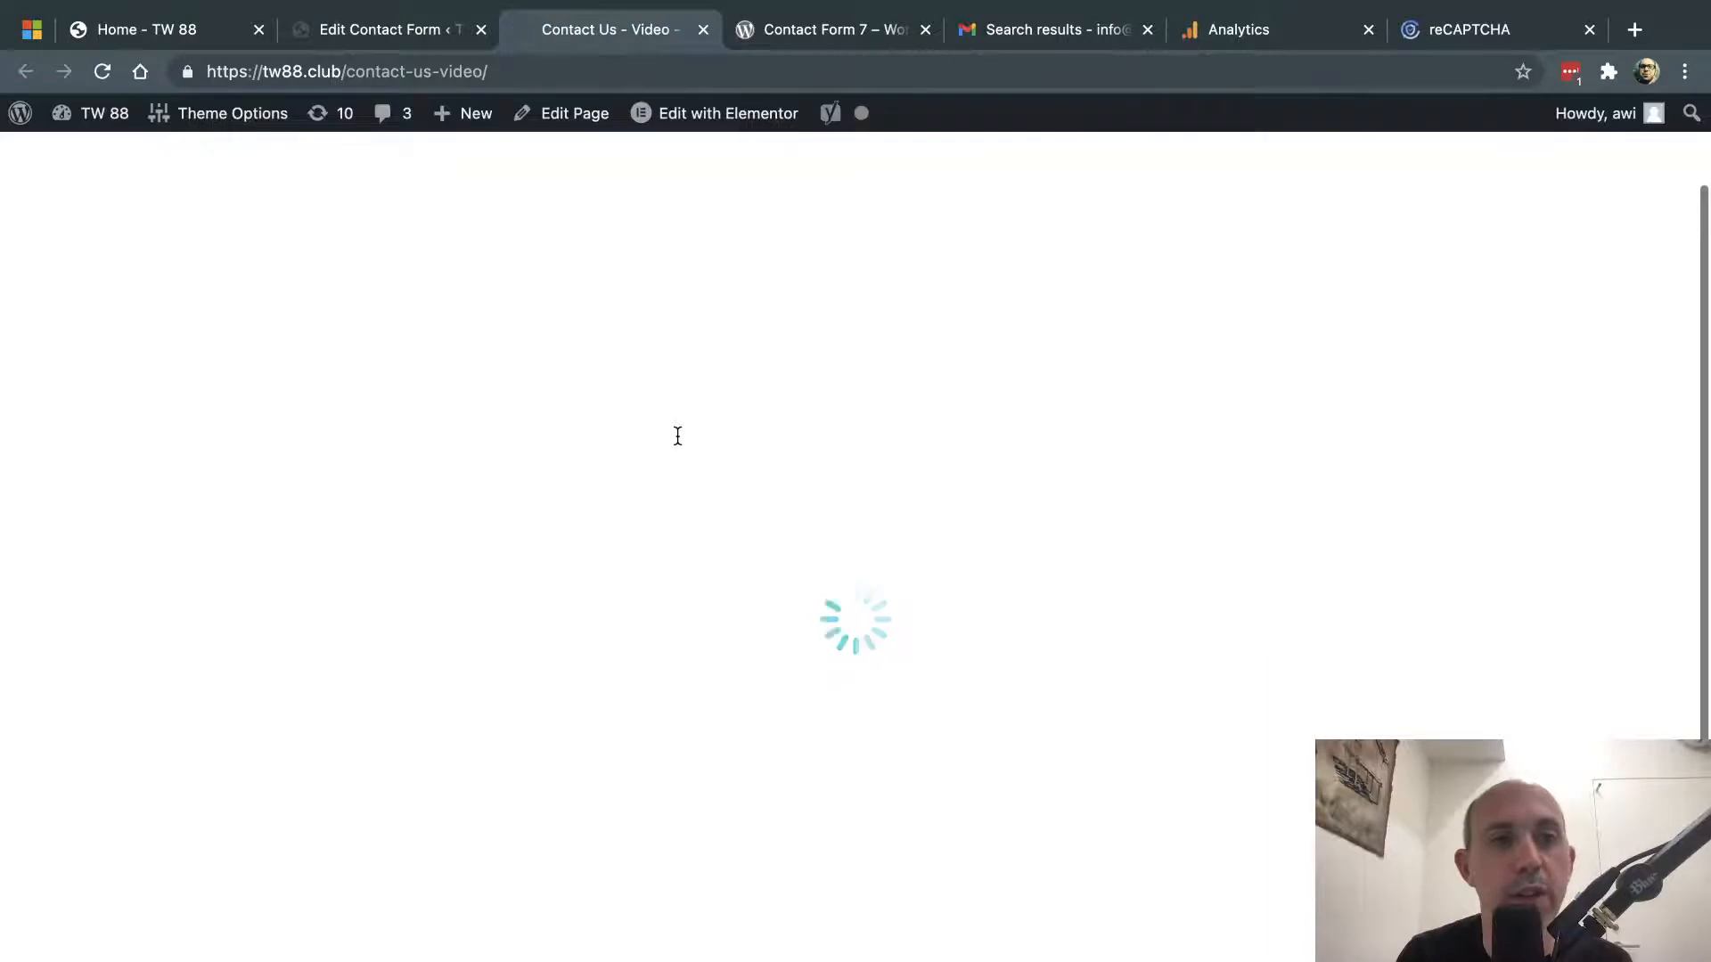
click(236, 457)
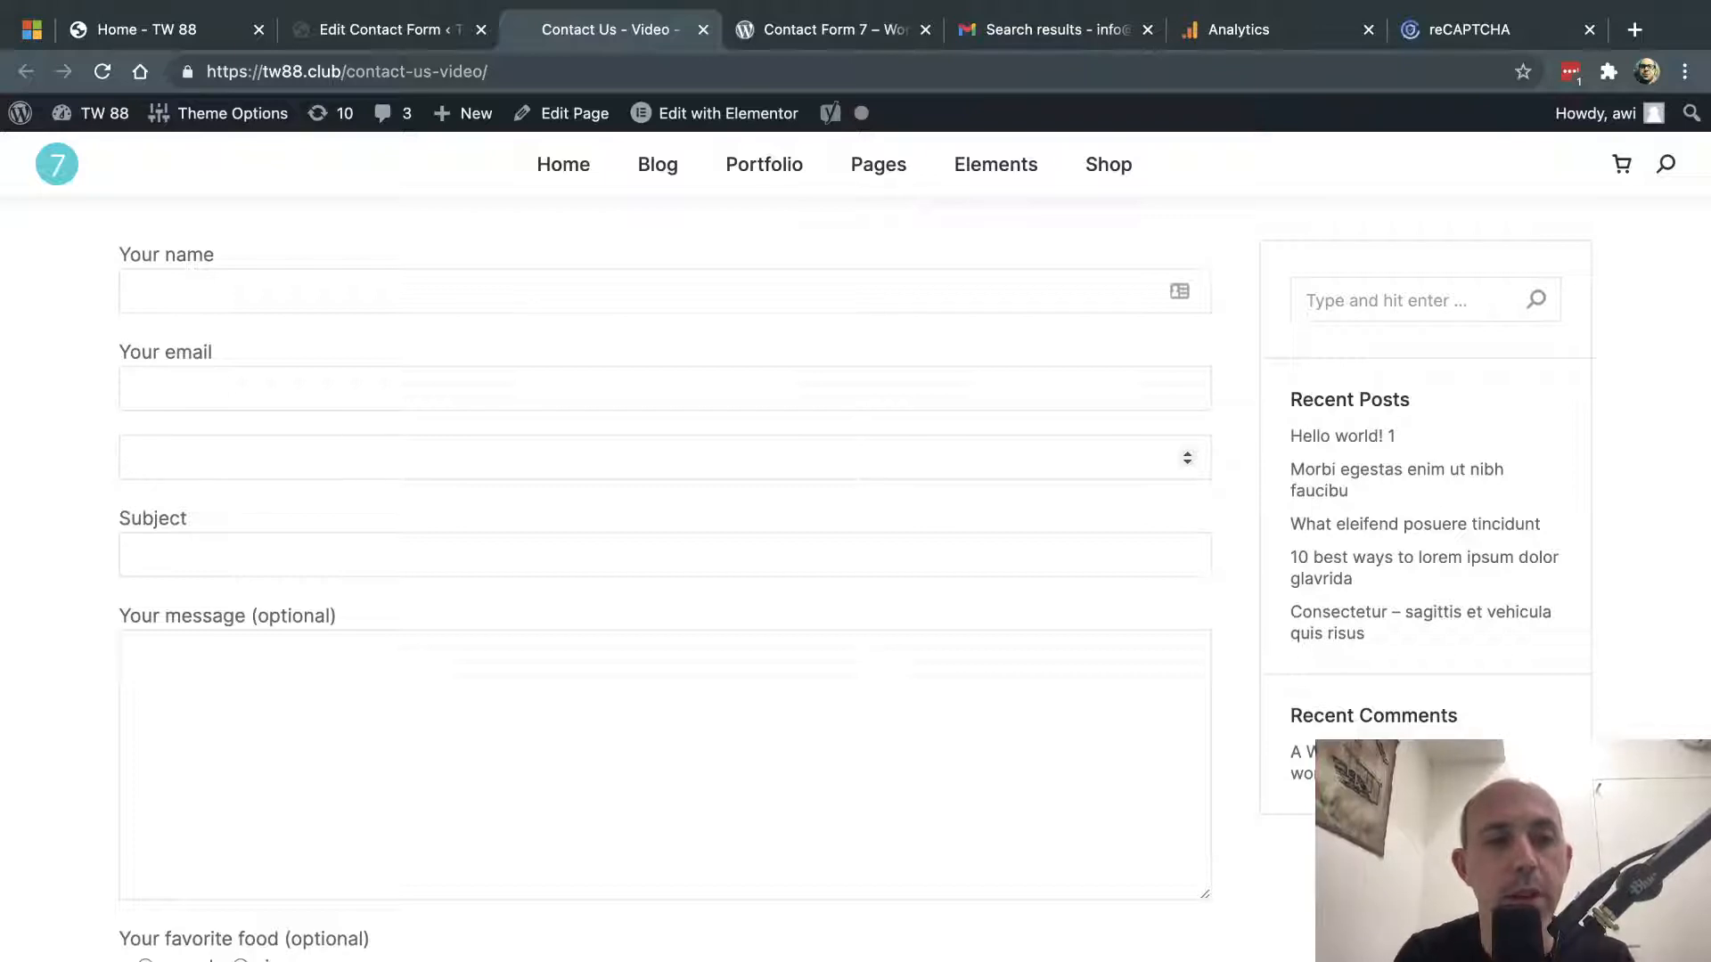
text(45435435)
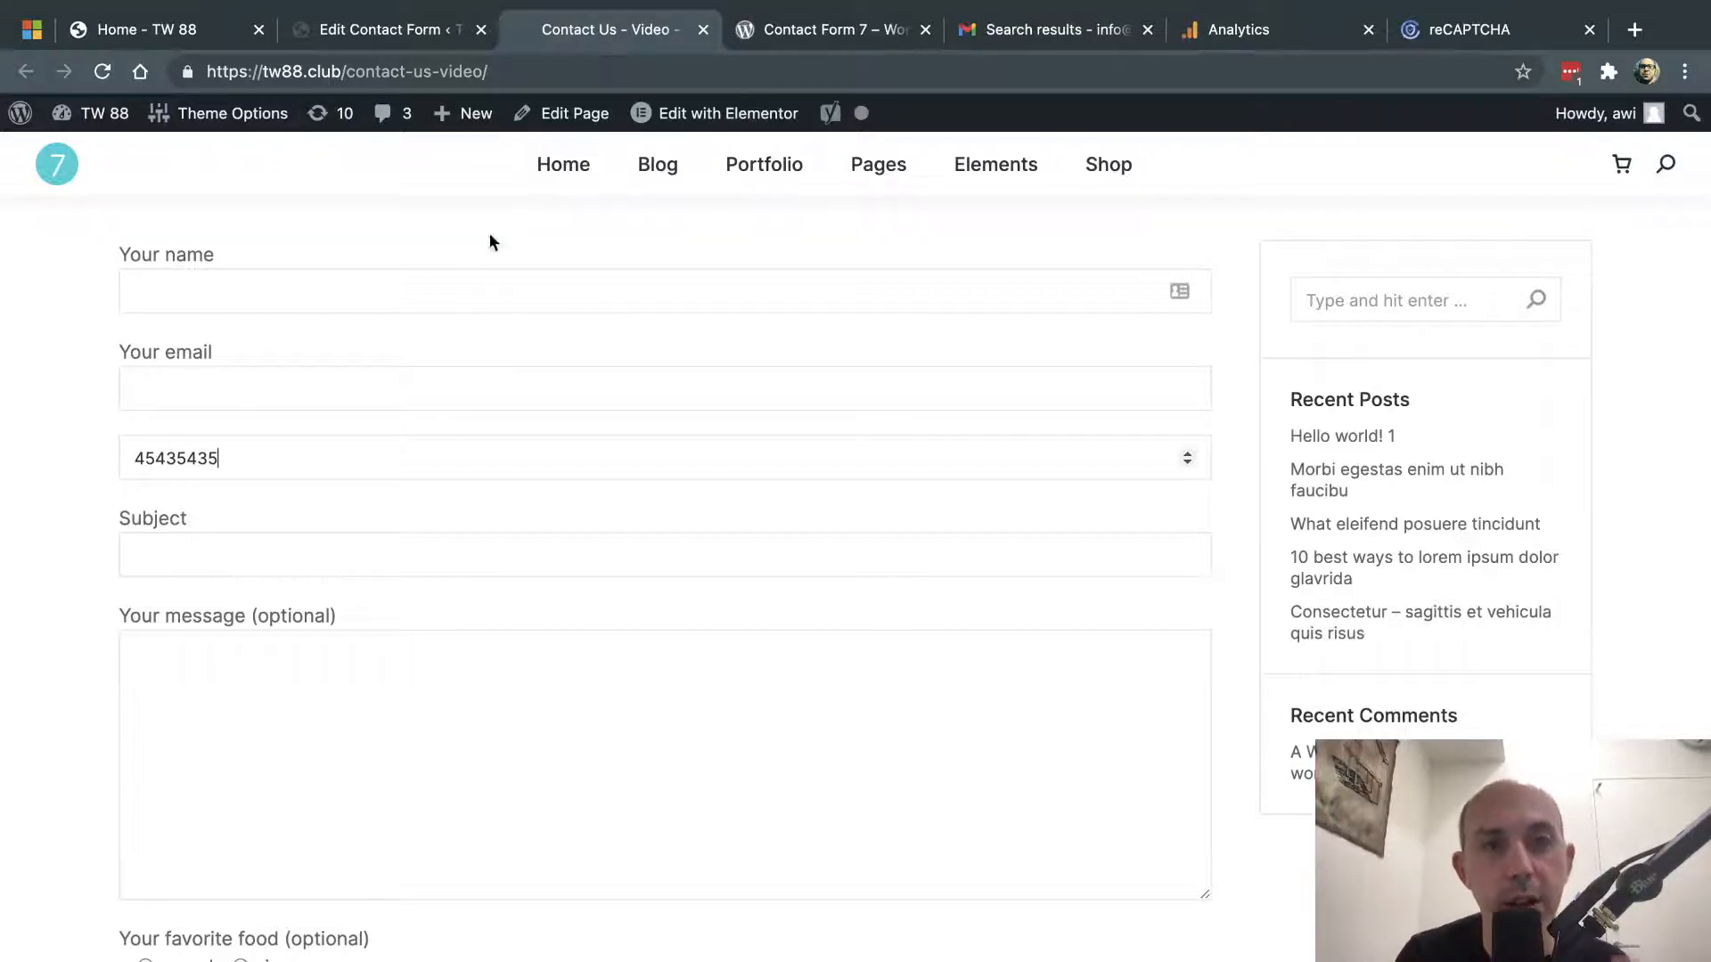
mouse_move(568, 185)
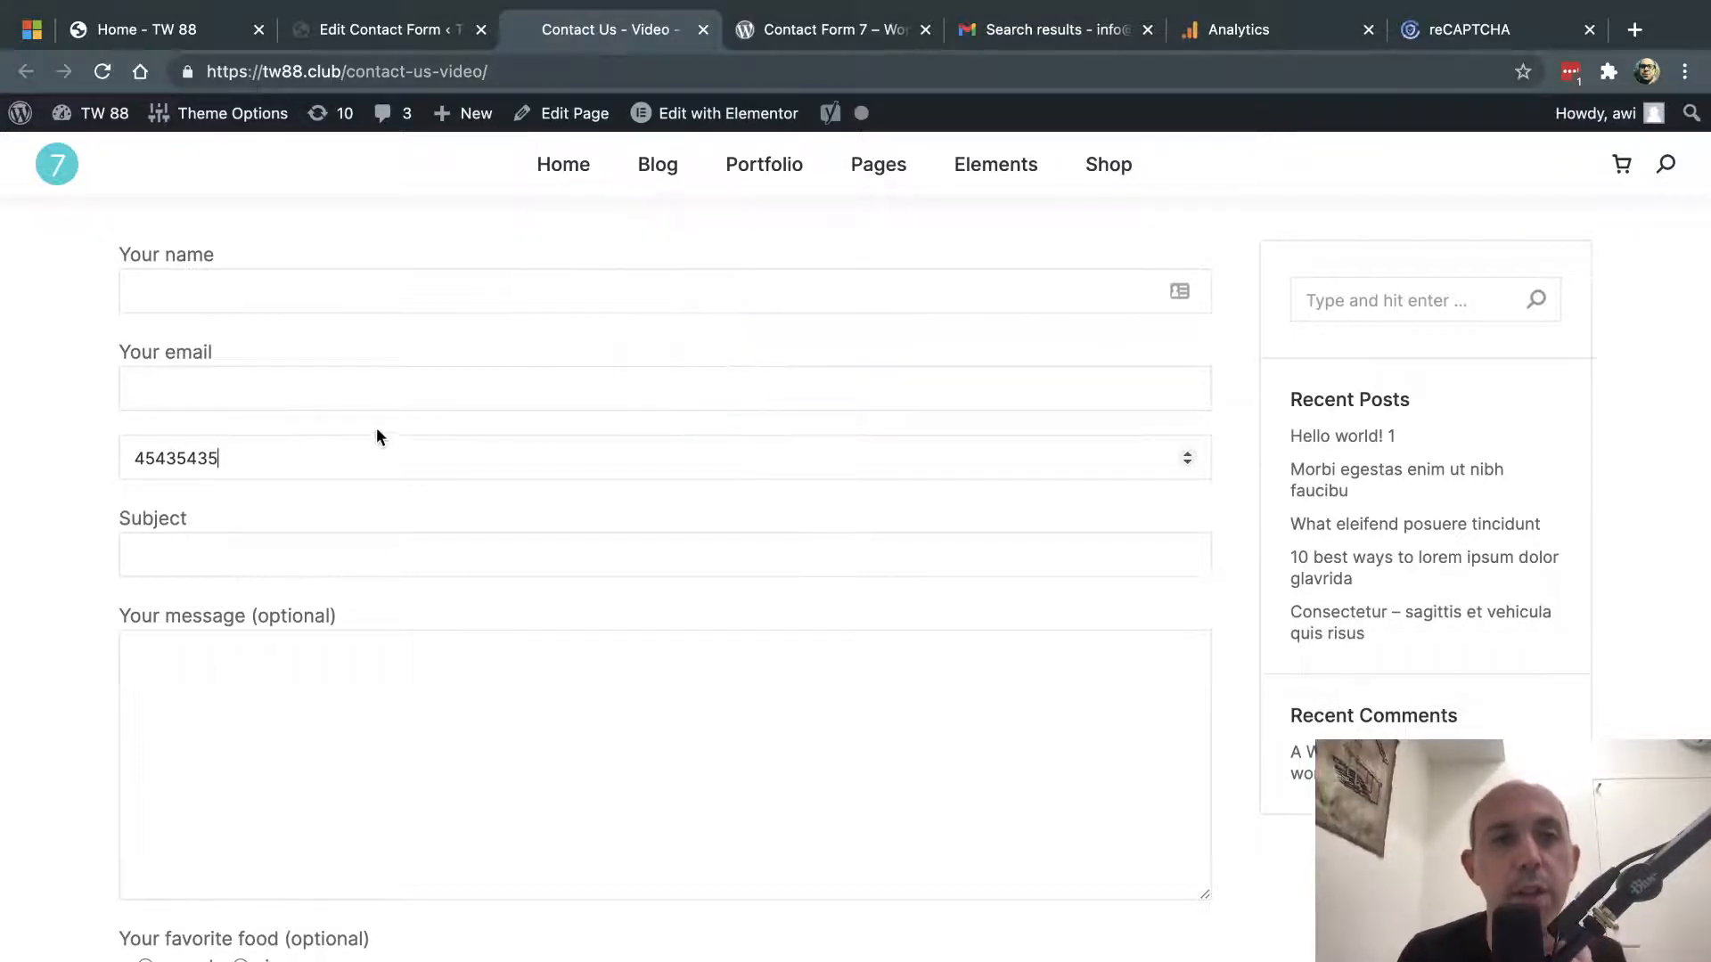
- Copy the email label line above the number tag and reword it 'Enter your phone number'
click(421, 30)
scroll(588, 659, down, 2)
drag(426, 560, 240, 564)
key(ctrl+c)
click(278, 609)
key(Return)
key(ctrl+v)
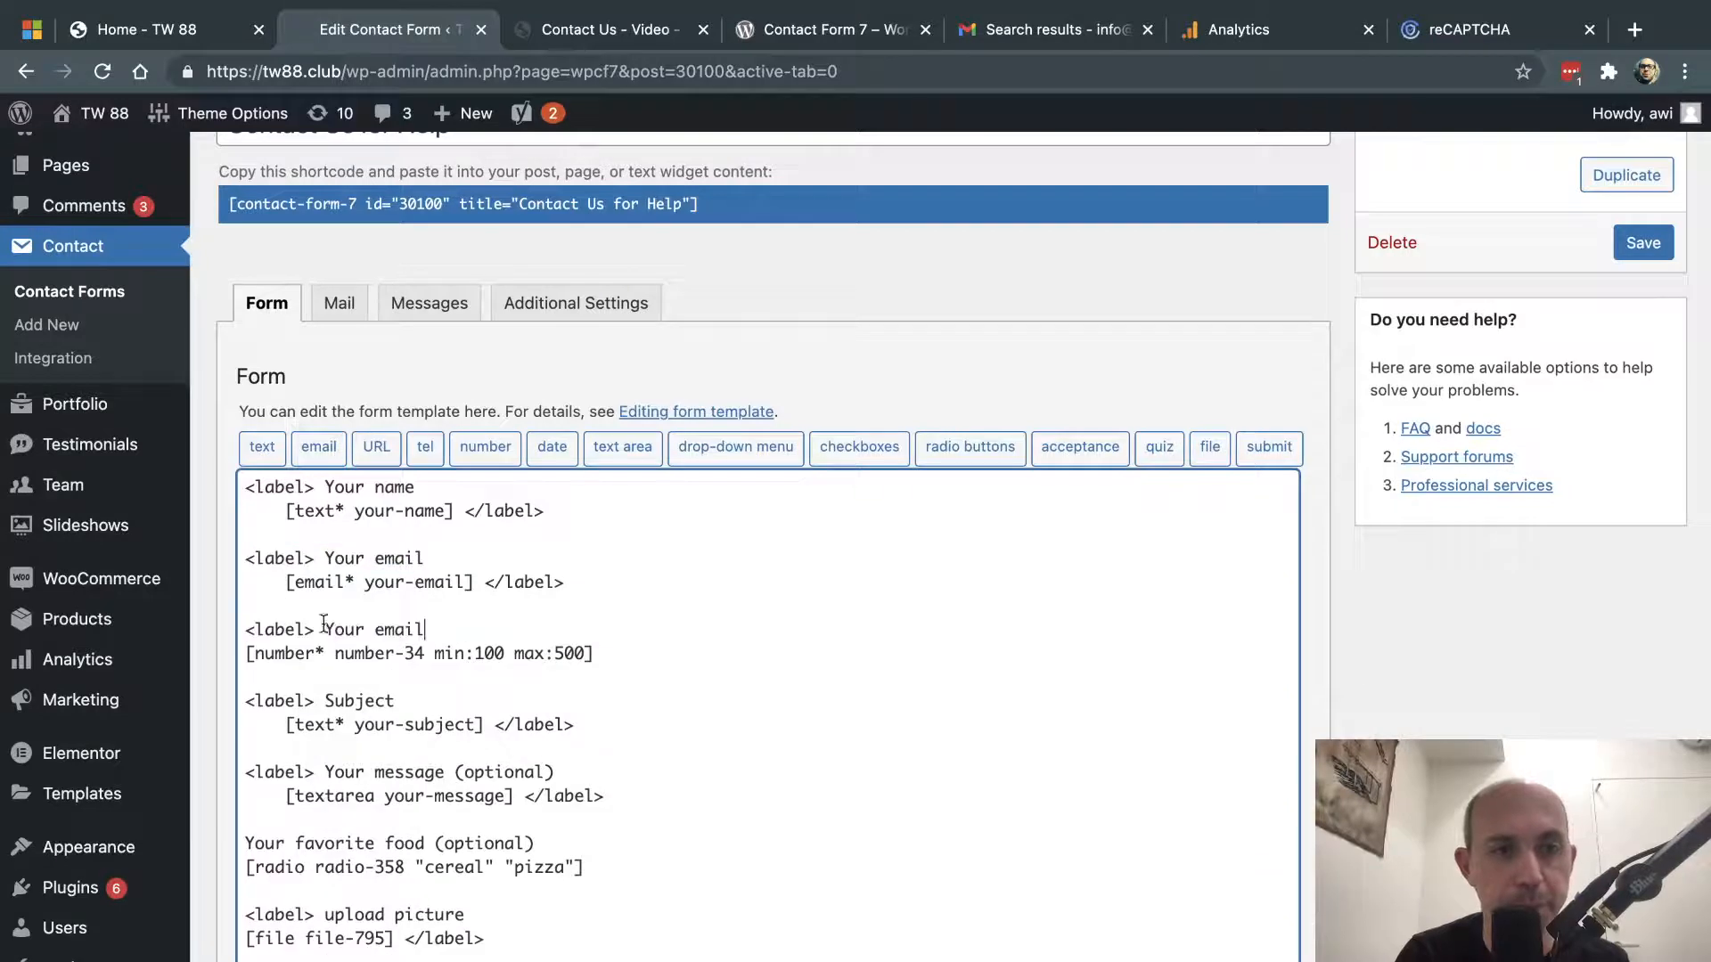
drag(325, 629, 438, 630)
text(Ent)
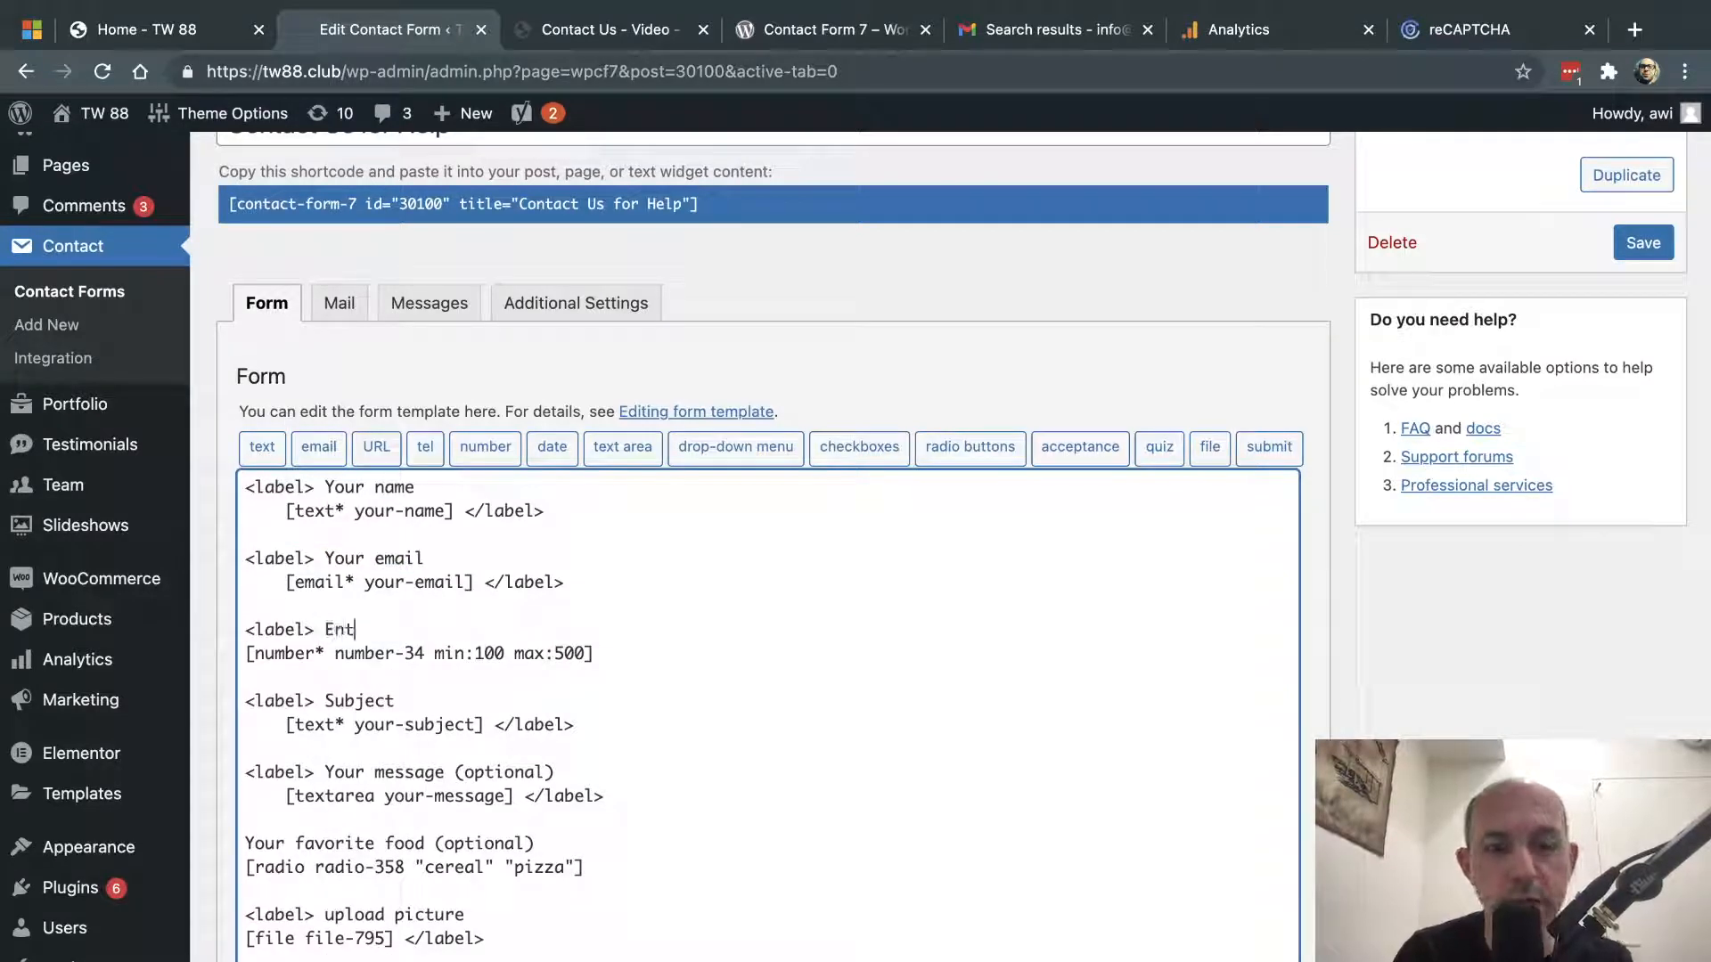
text(er your phone number)
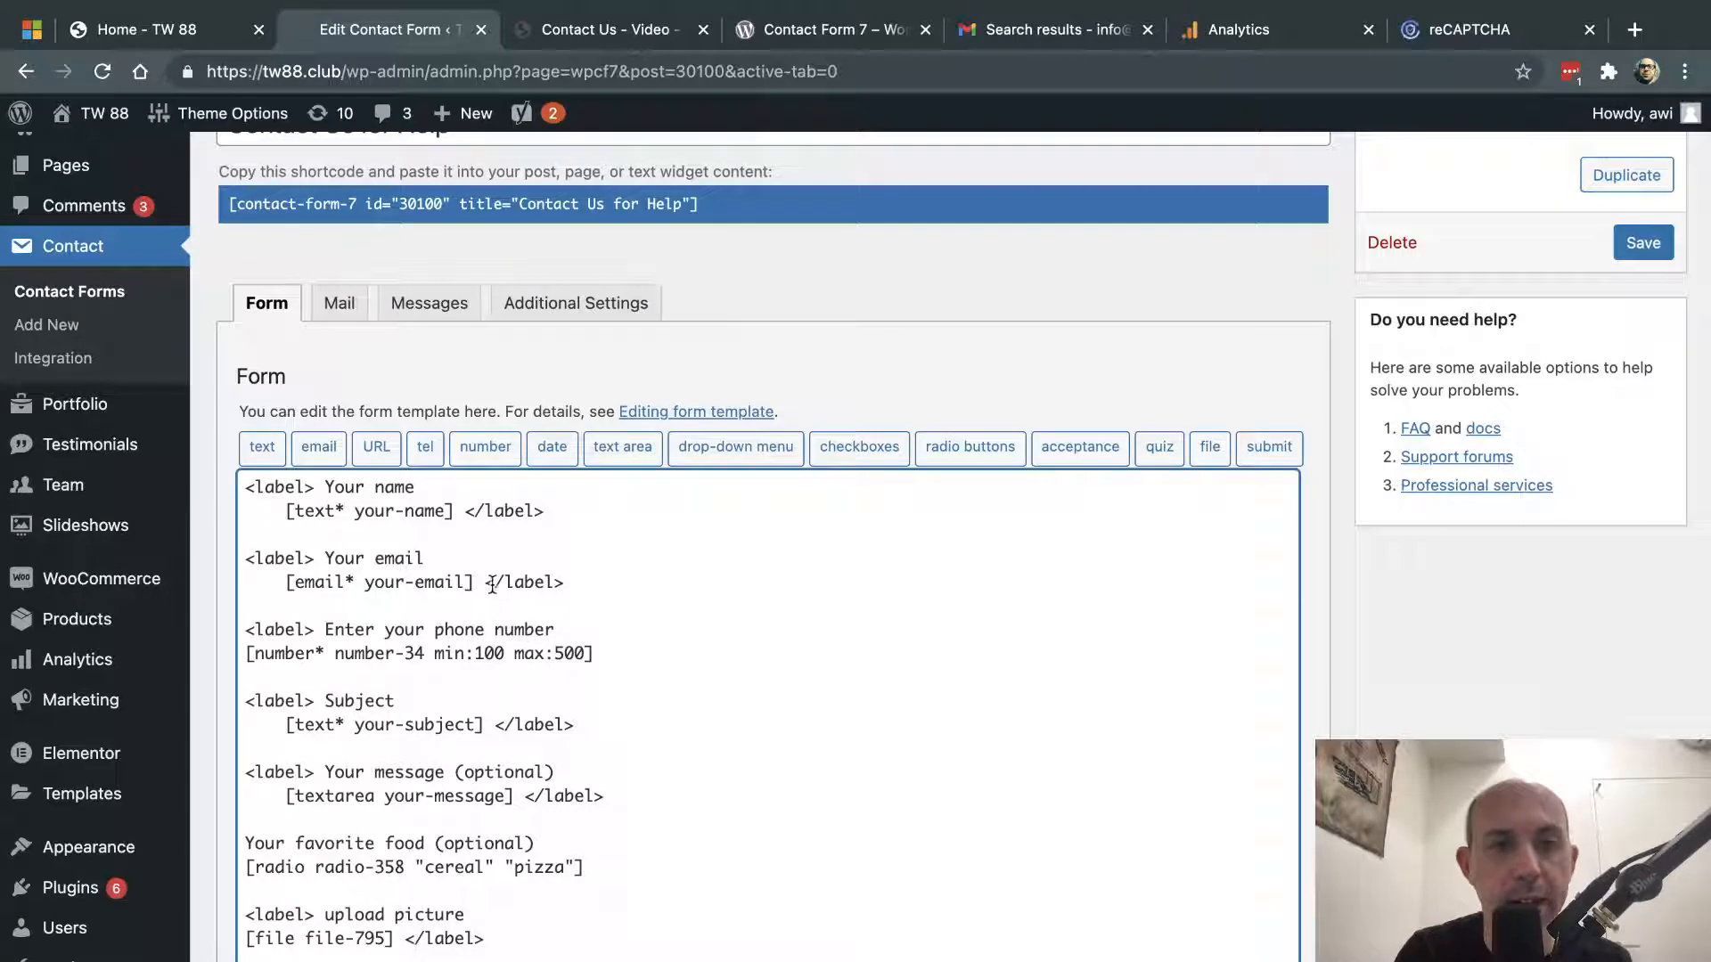
- Paste a closing '</label>' after the number tag and save the form
drag(475, 583, 580, 580)
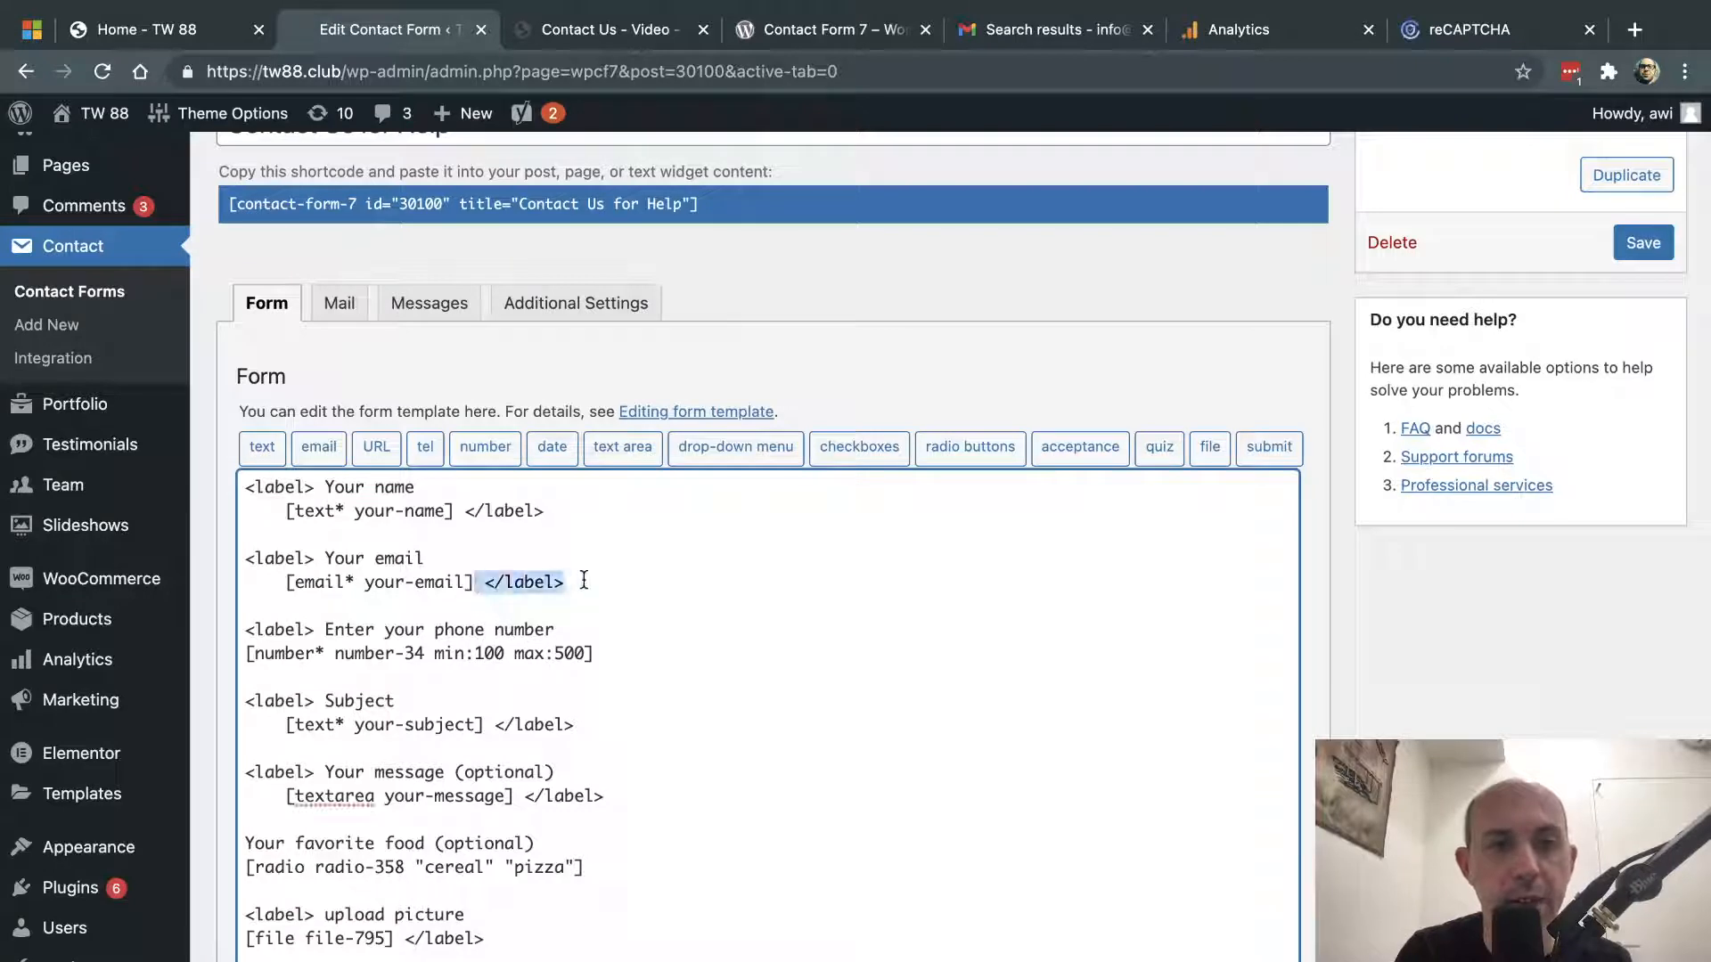
key(ctrl+c)
click(618, 653)
key(ctrl+v)
click(1643, 242)
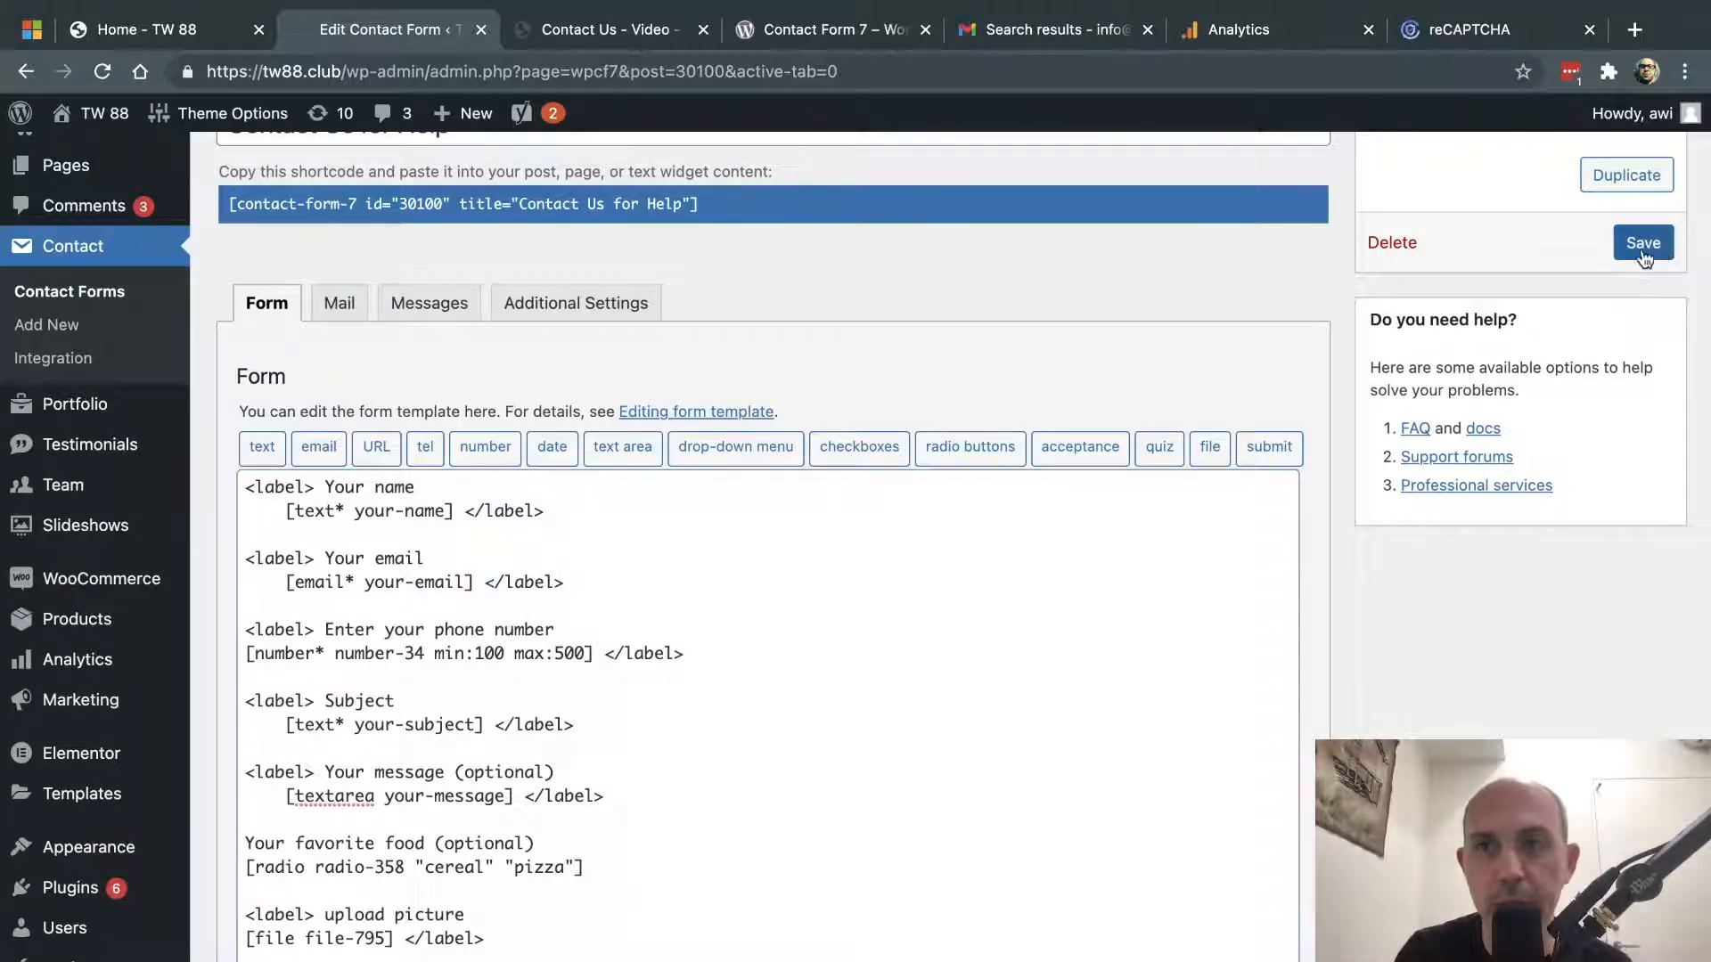
click(653, 33)
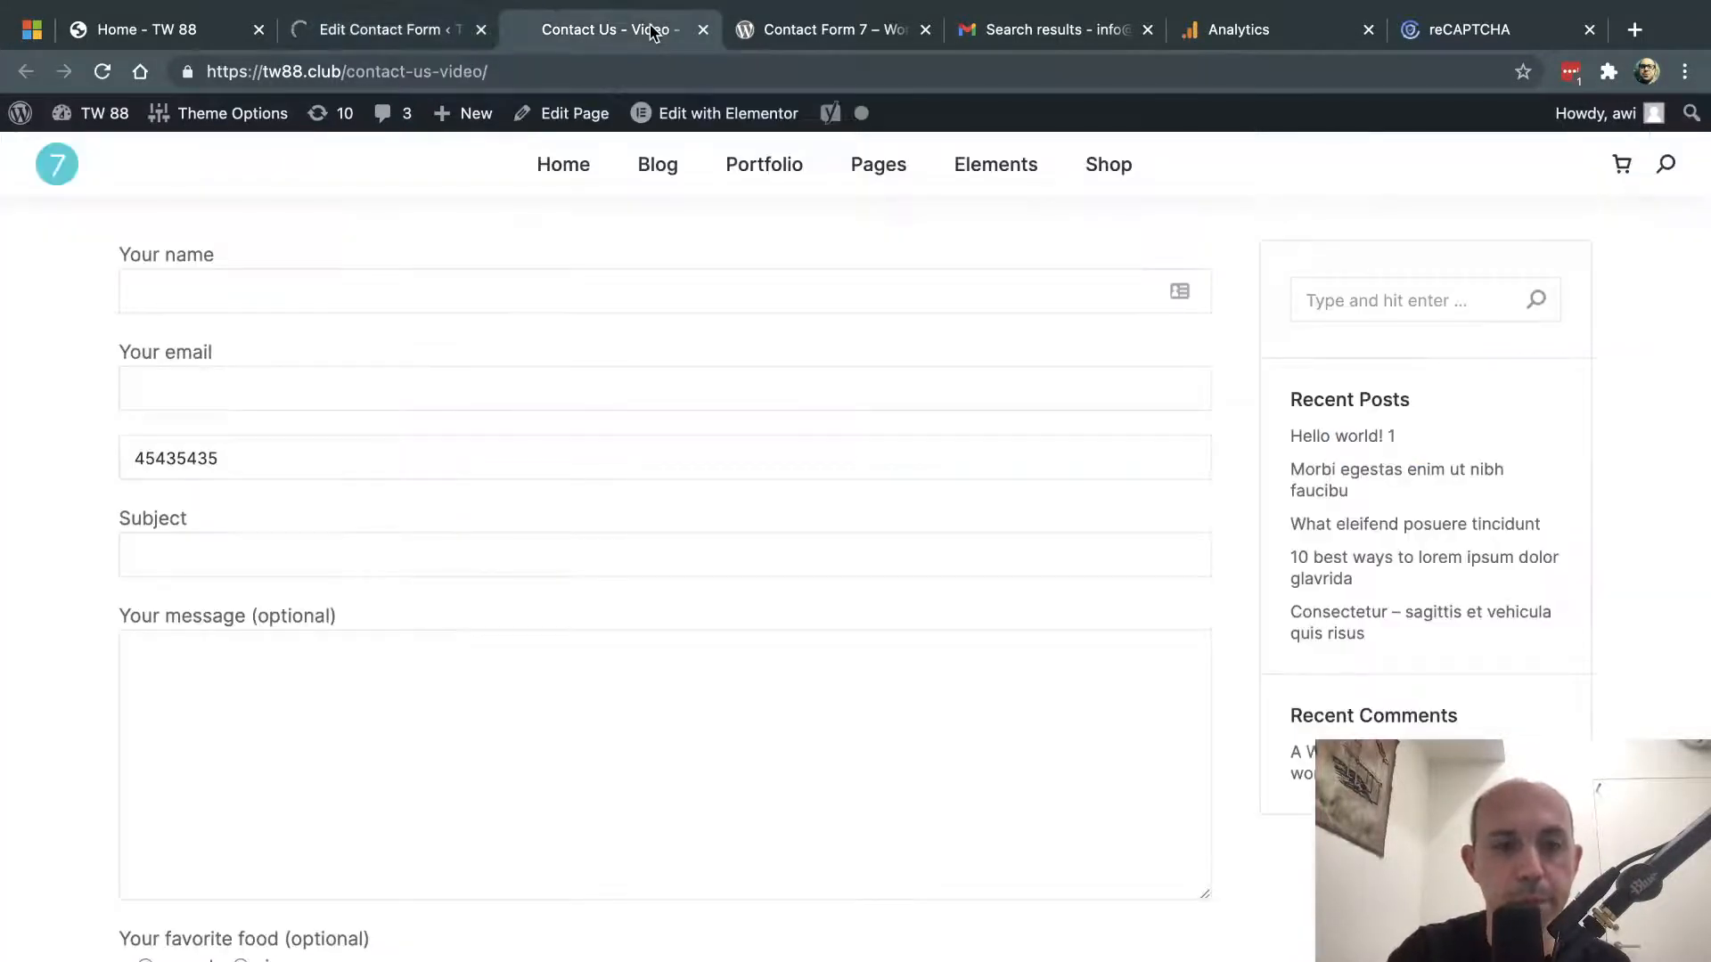
- Reload the contact page to check the 'Enter your phone number' field, then return to the editor
key(ctrl+r)
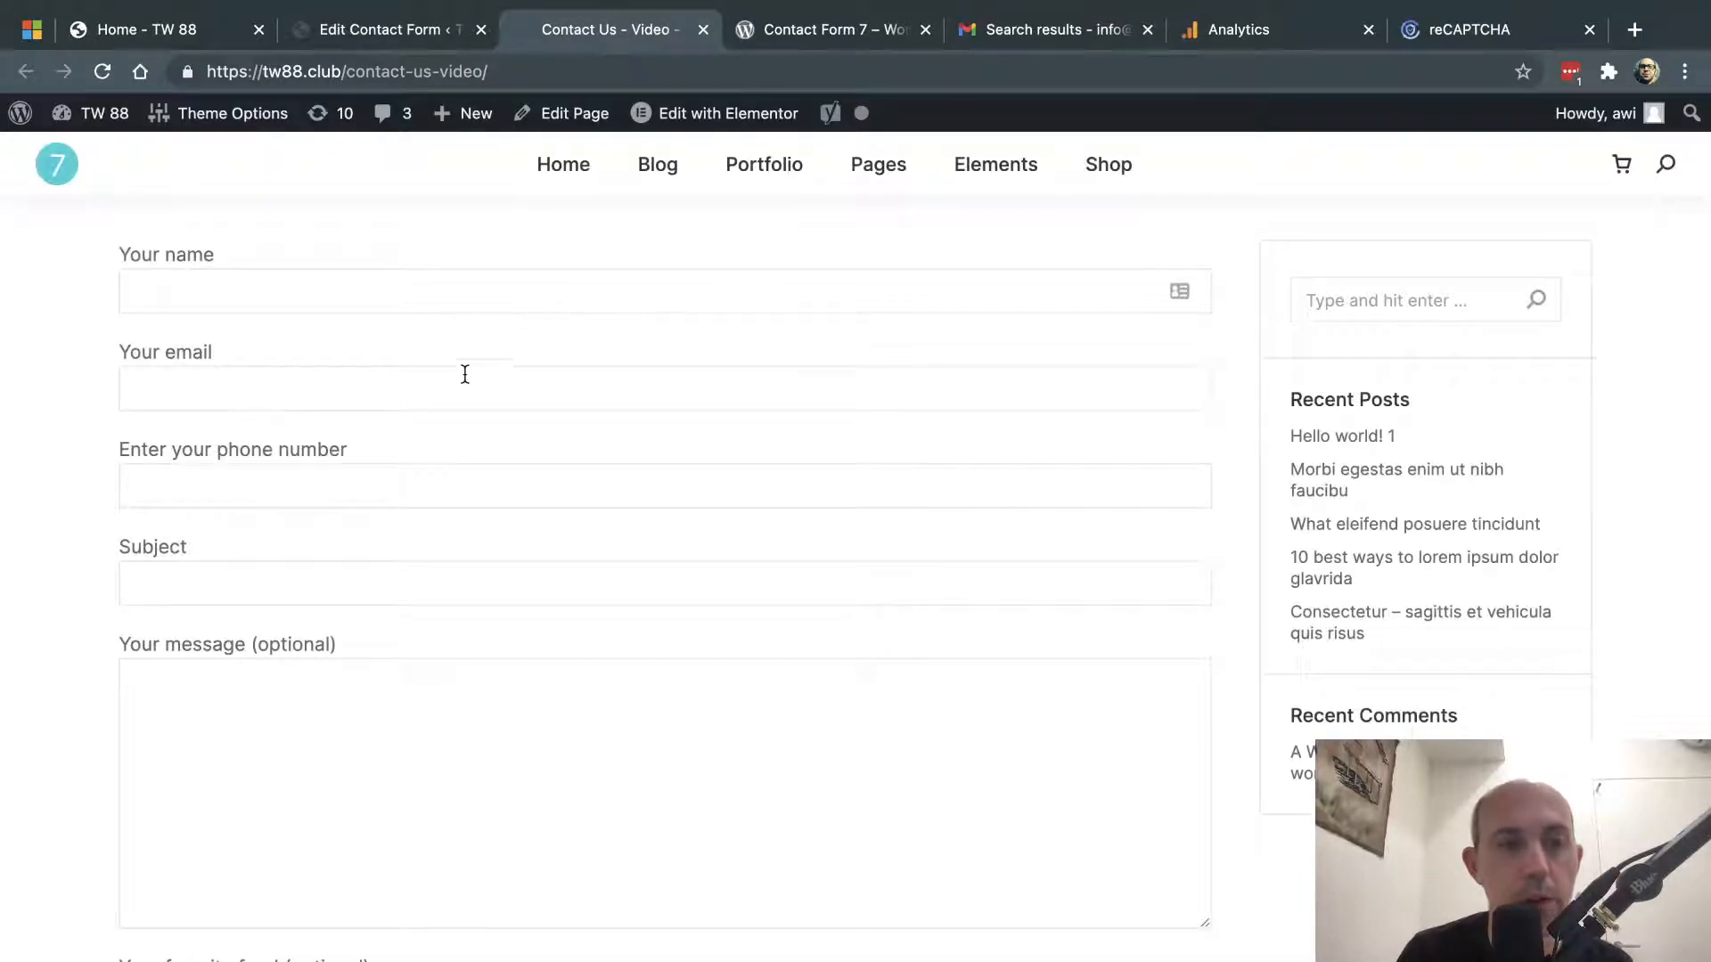
click(325, 472)
click(435, 30)
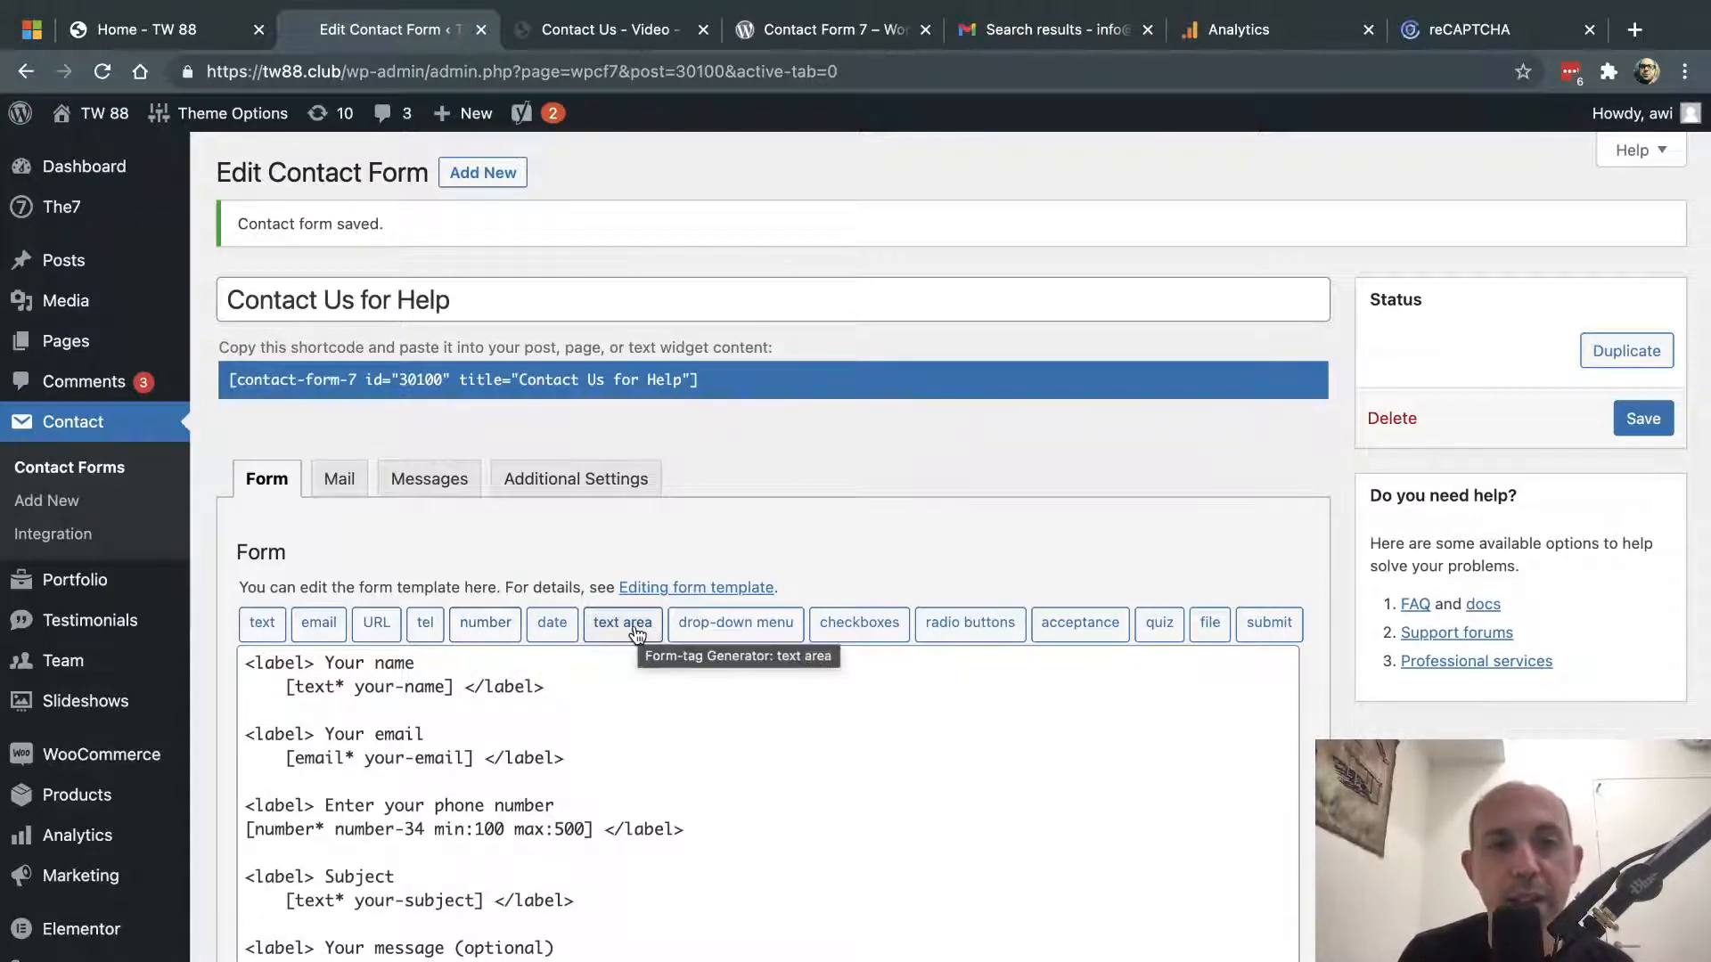
- Add blank lines below the phone number field in the form template
scroll(974, 714, down, 5)
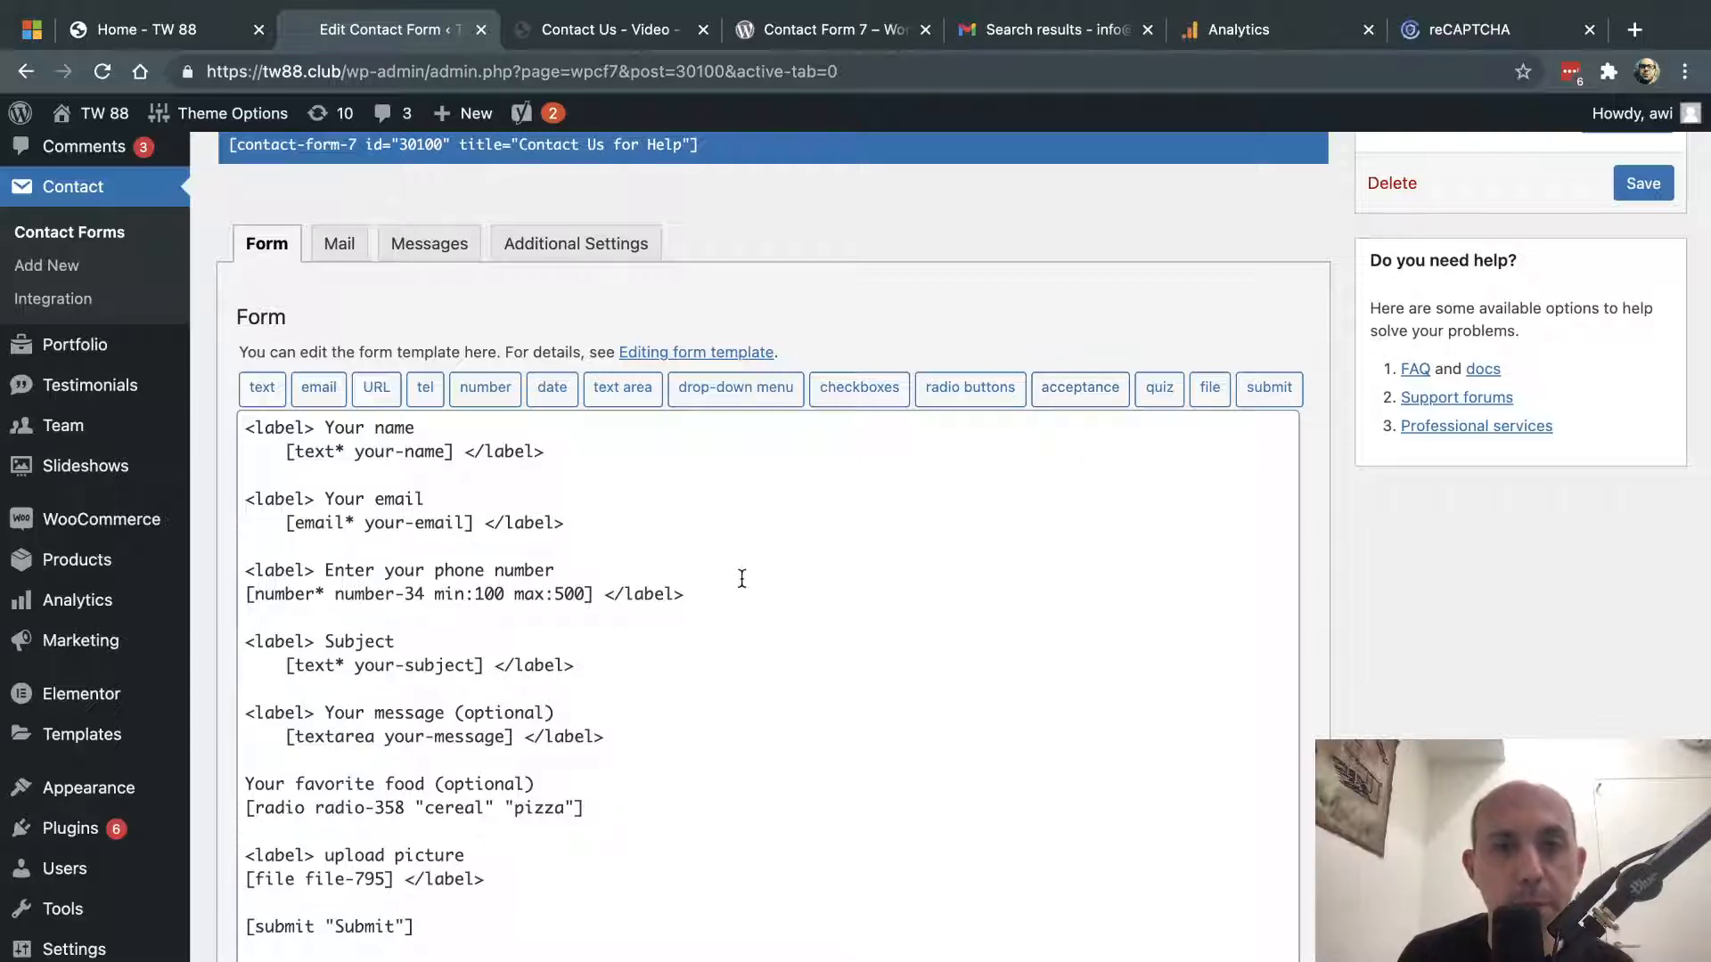
scroll(740, 534, down, 1)
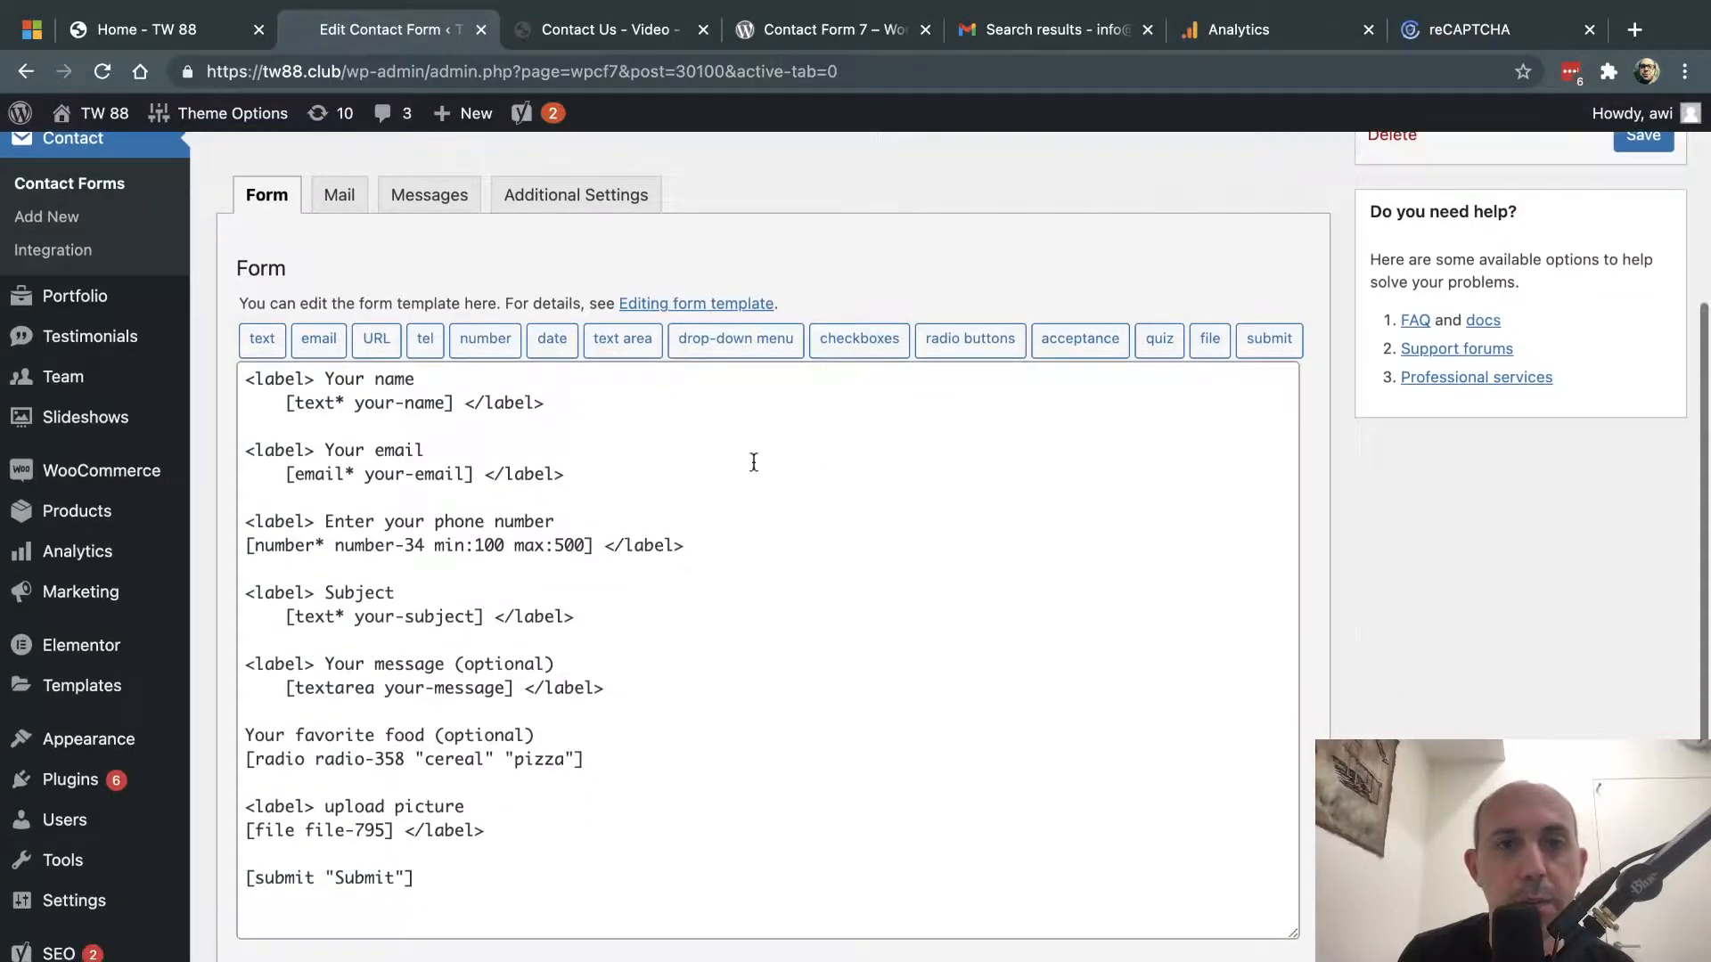
click(621, 550)
click(597, 569)
key(Return)
key(Return)
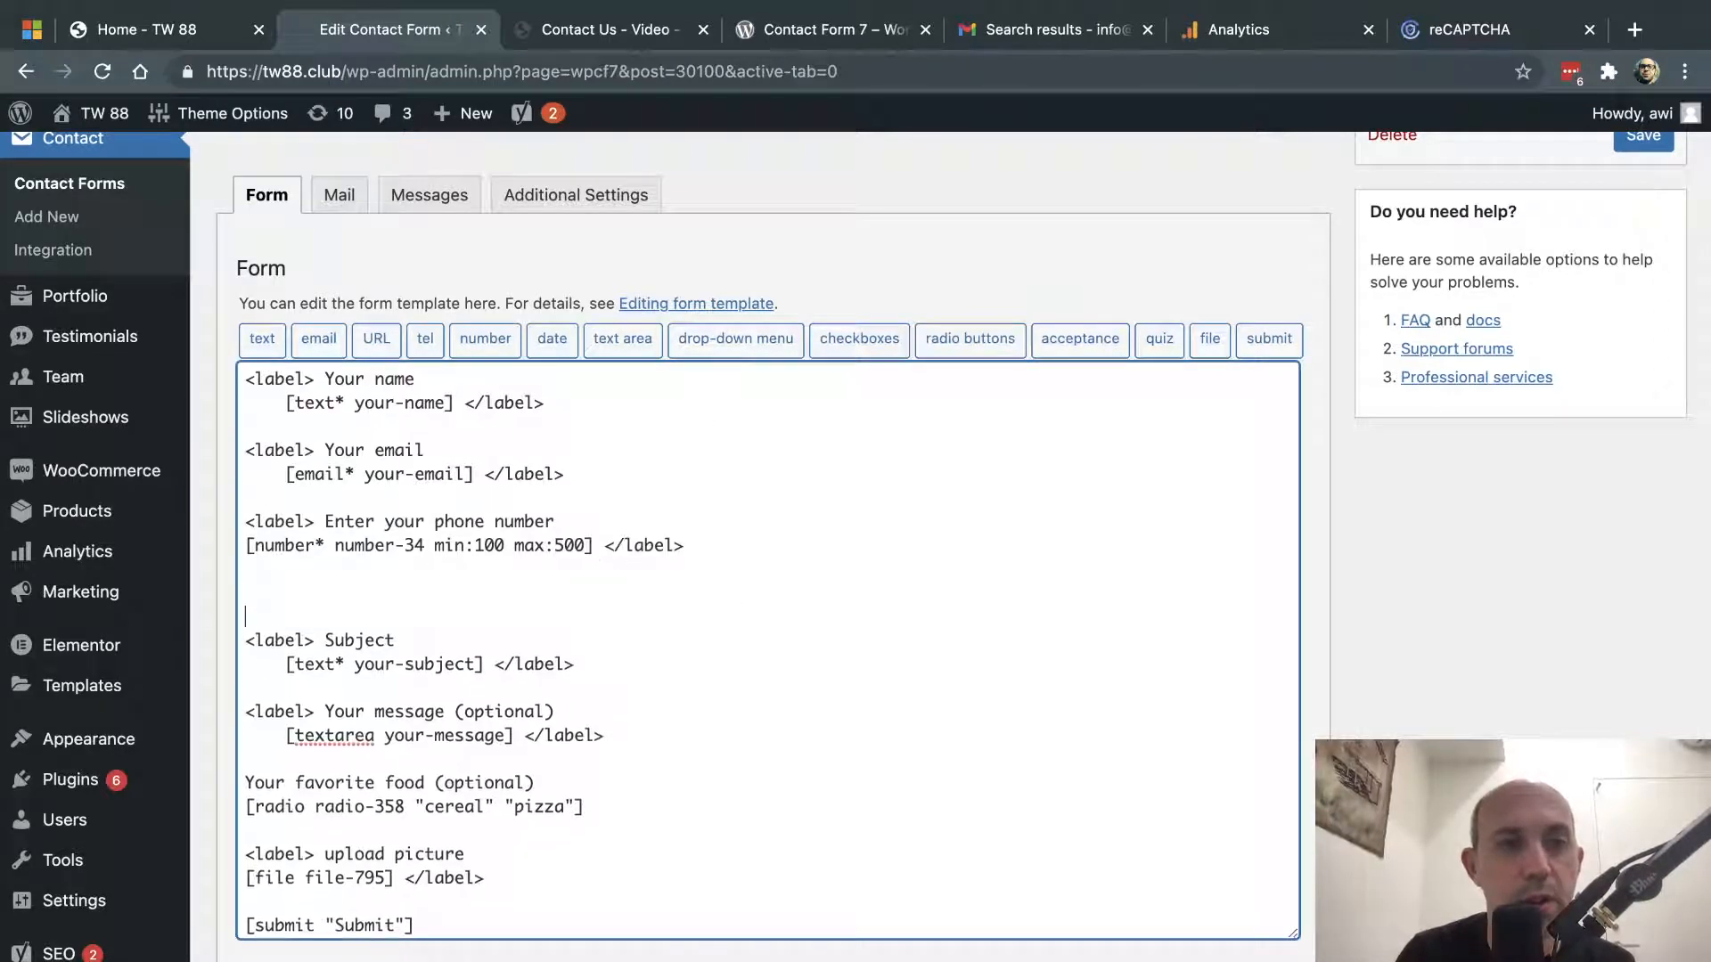
- Insert a drop-down tag with the options pizza, sandwich and other
click(752, 343)
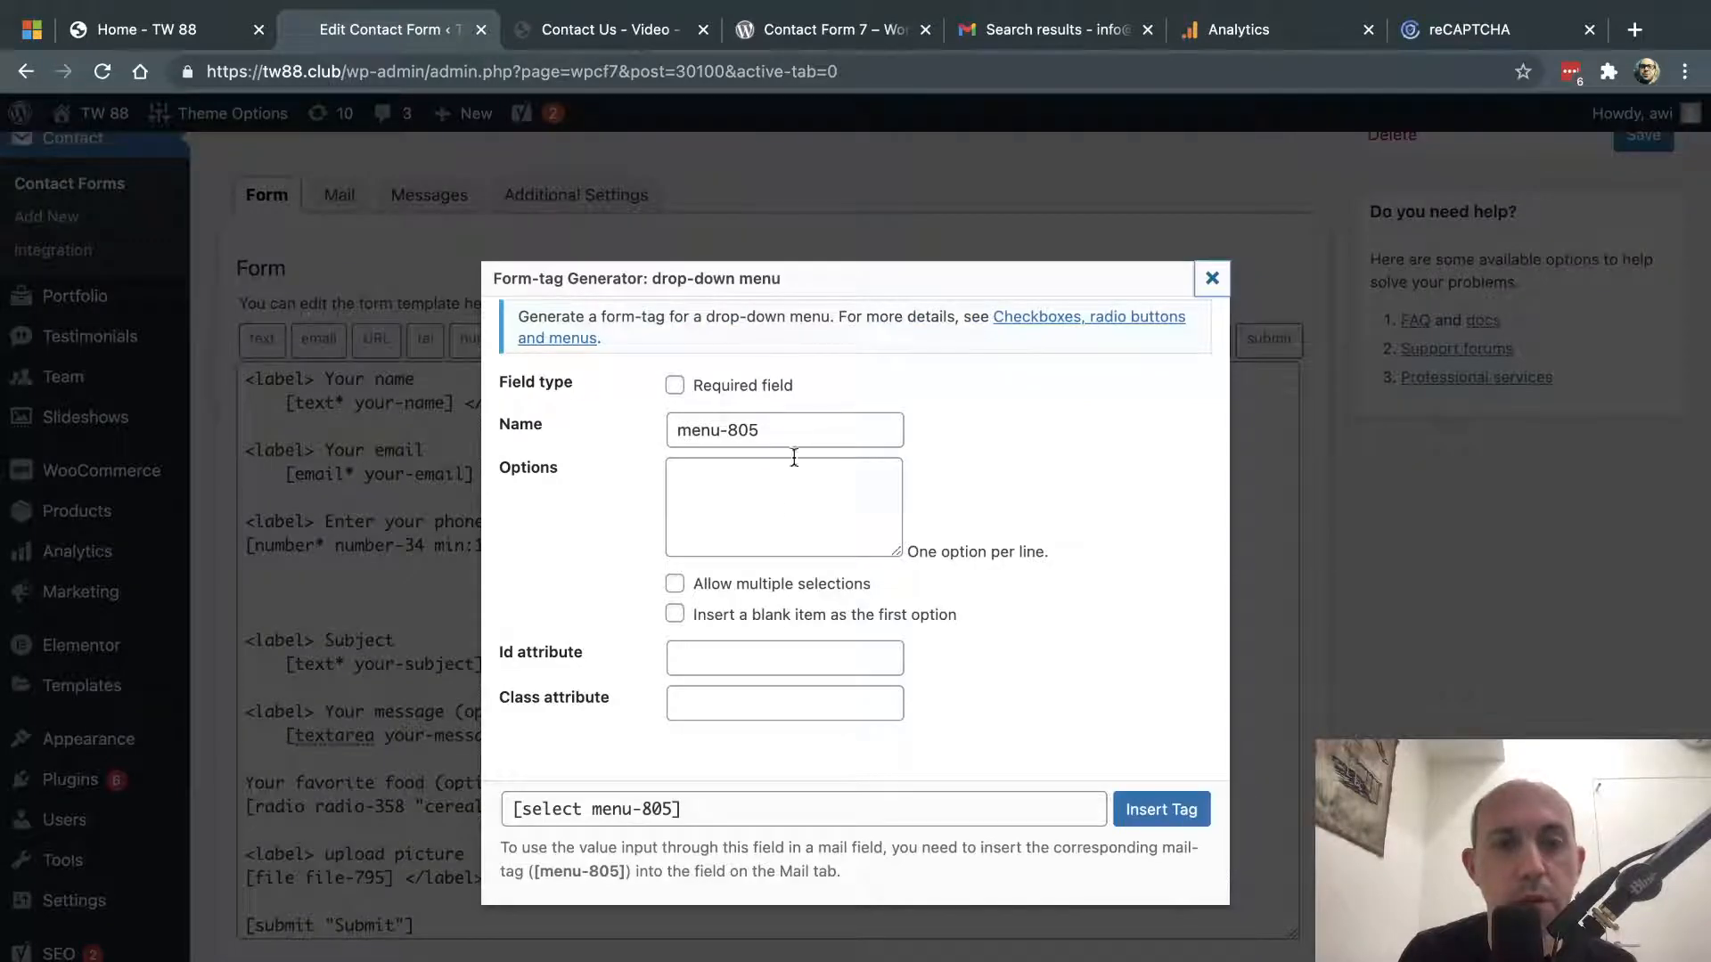
click(788, 514)
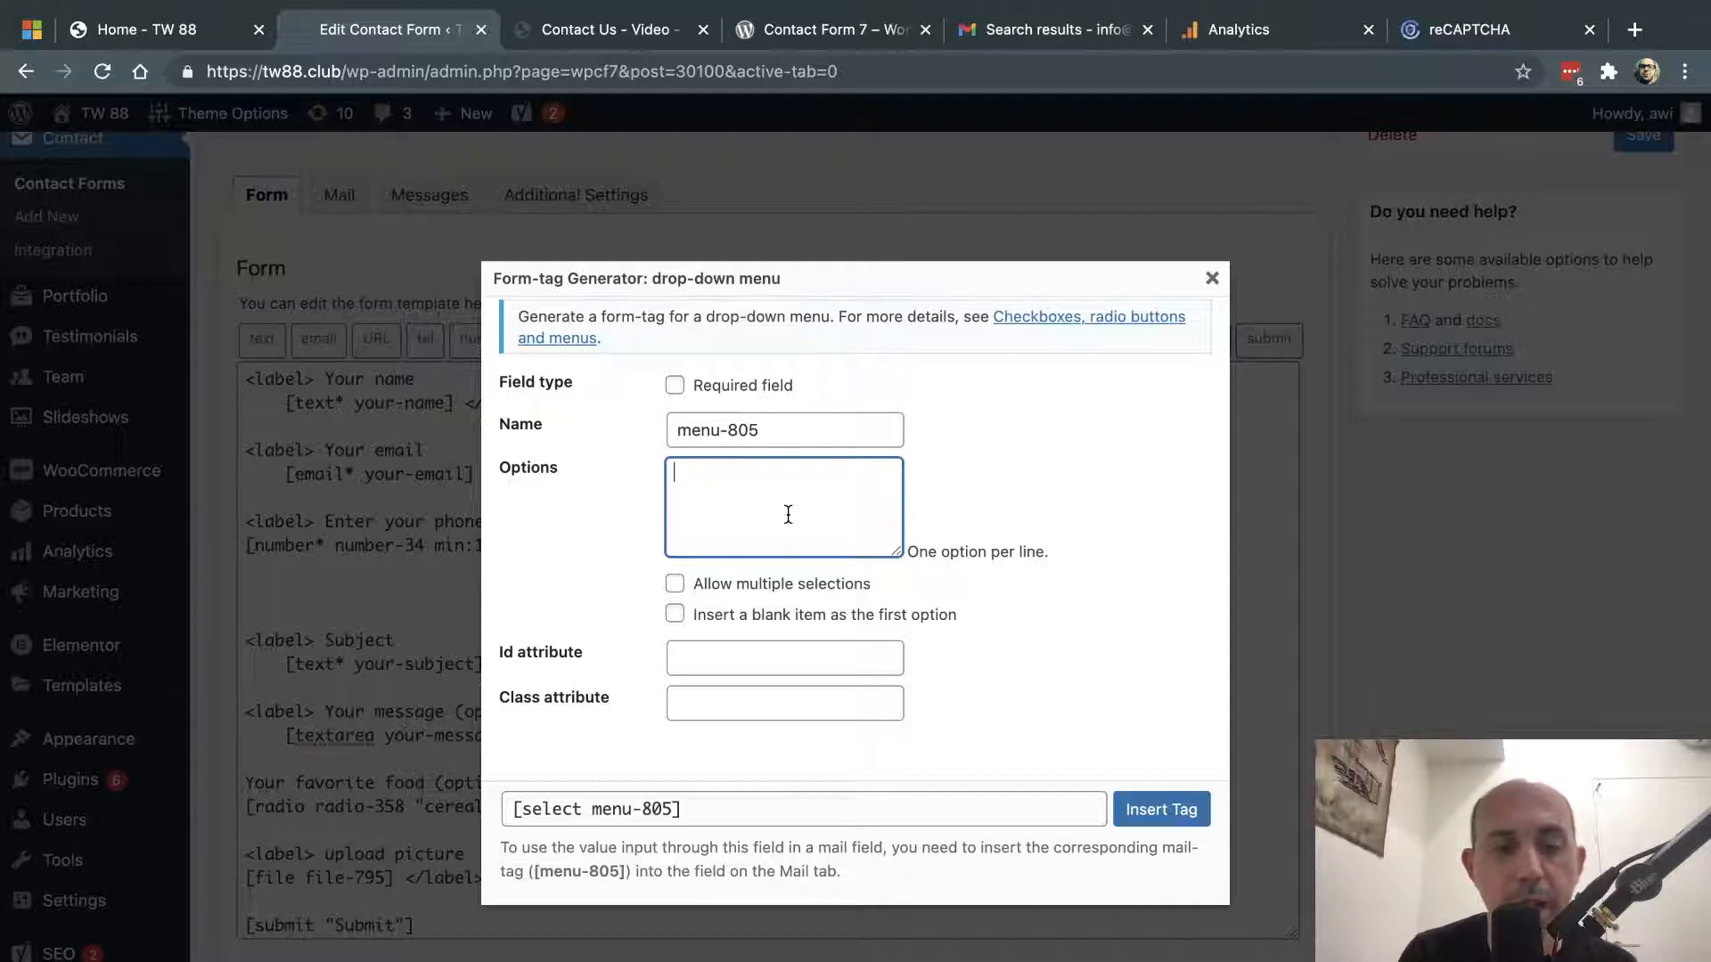
text(favor)
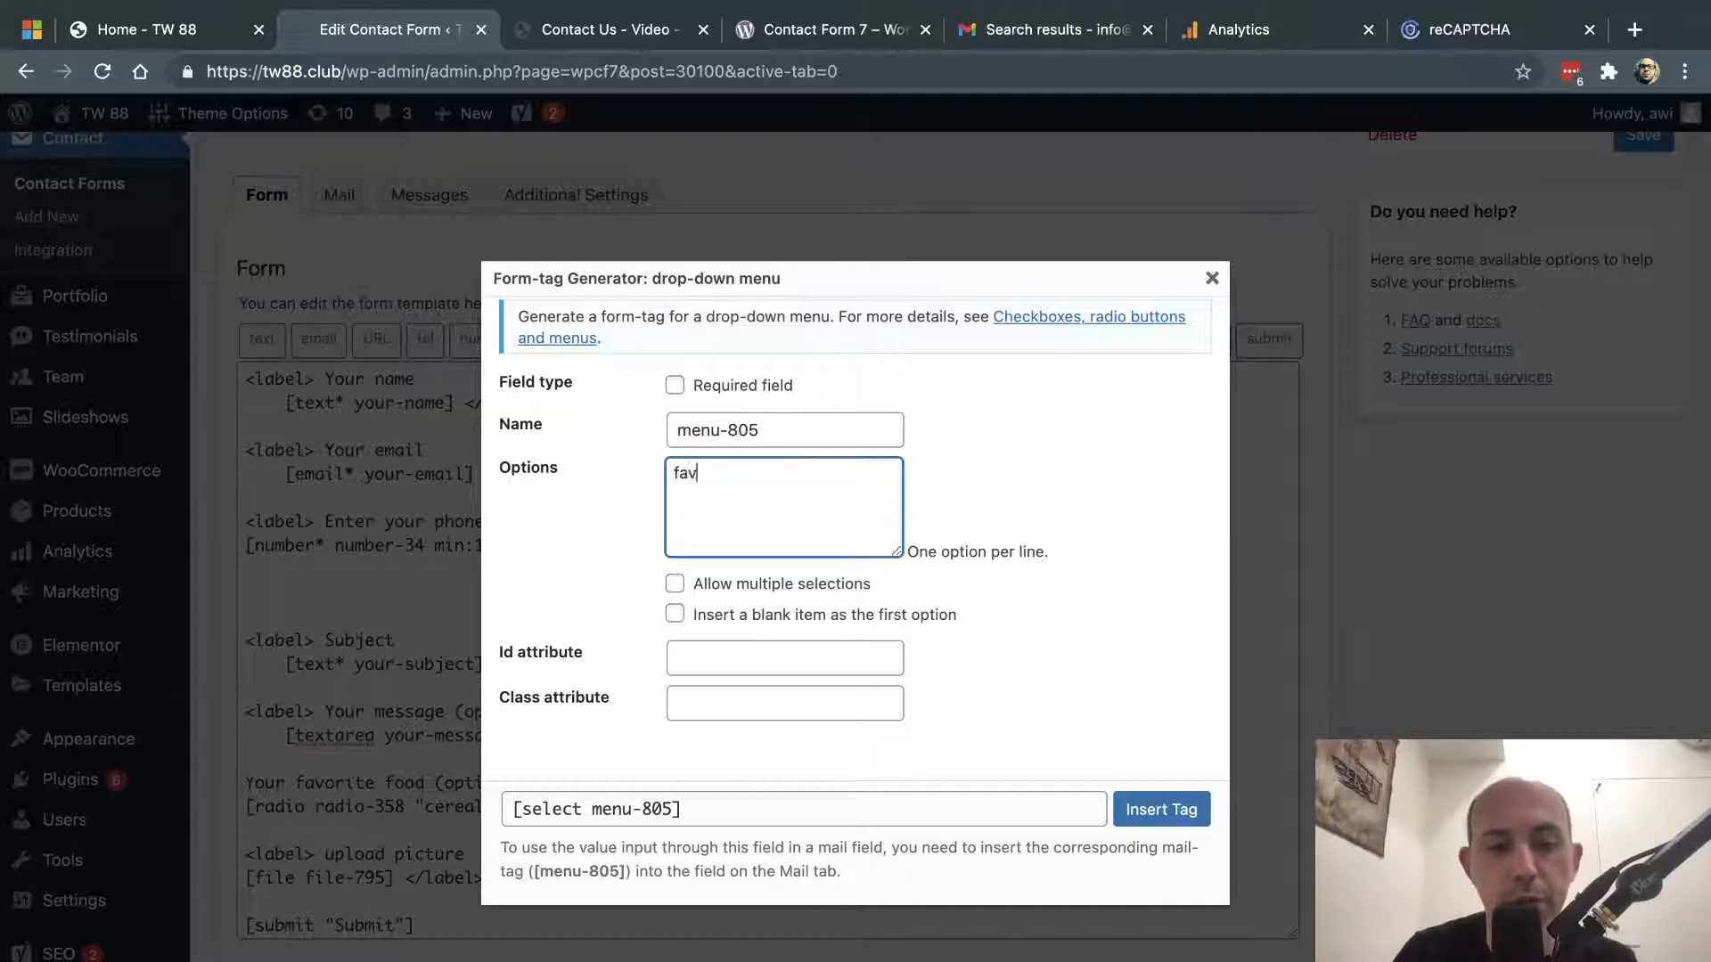
key(BackSpace)
key(BackSpace)
key(BackSpace)
key(BackSpace)
key(BackSpace)
text(pizza)
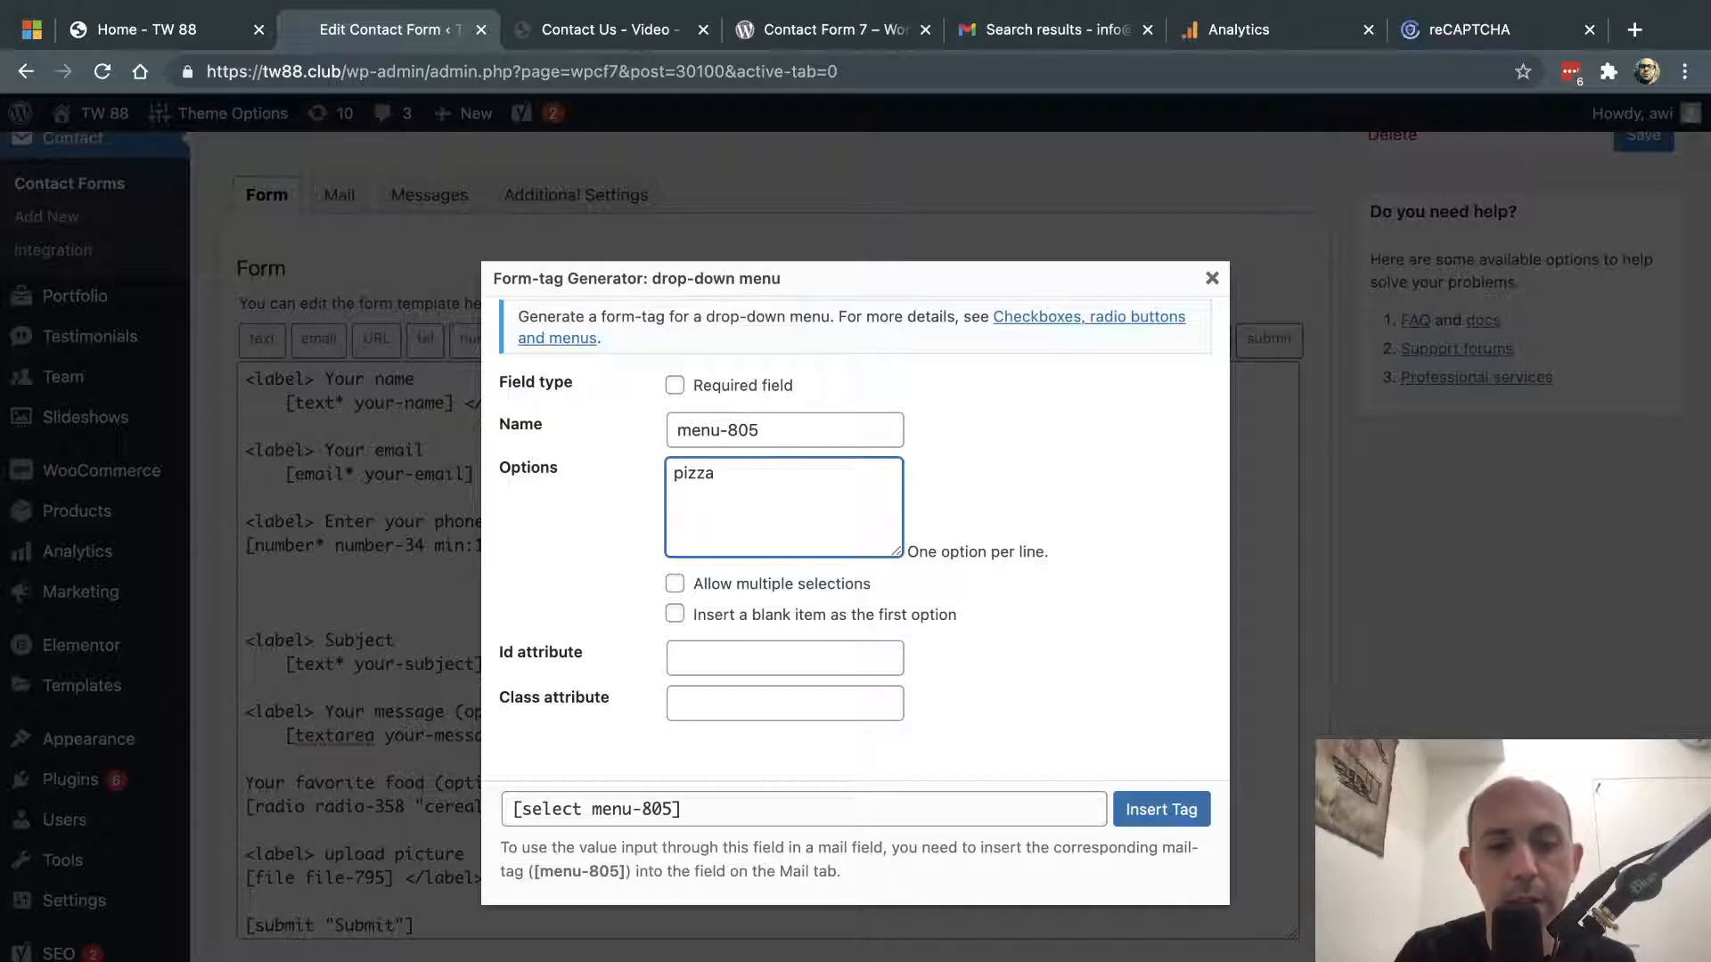
key(Return)
text(sandwich)
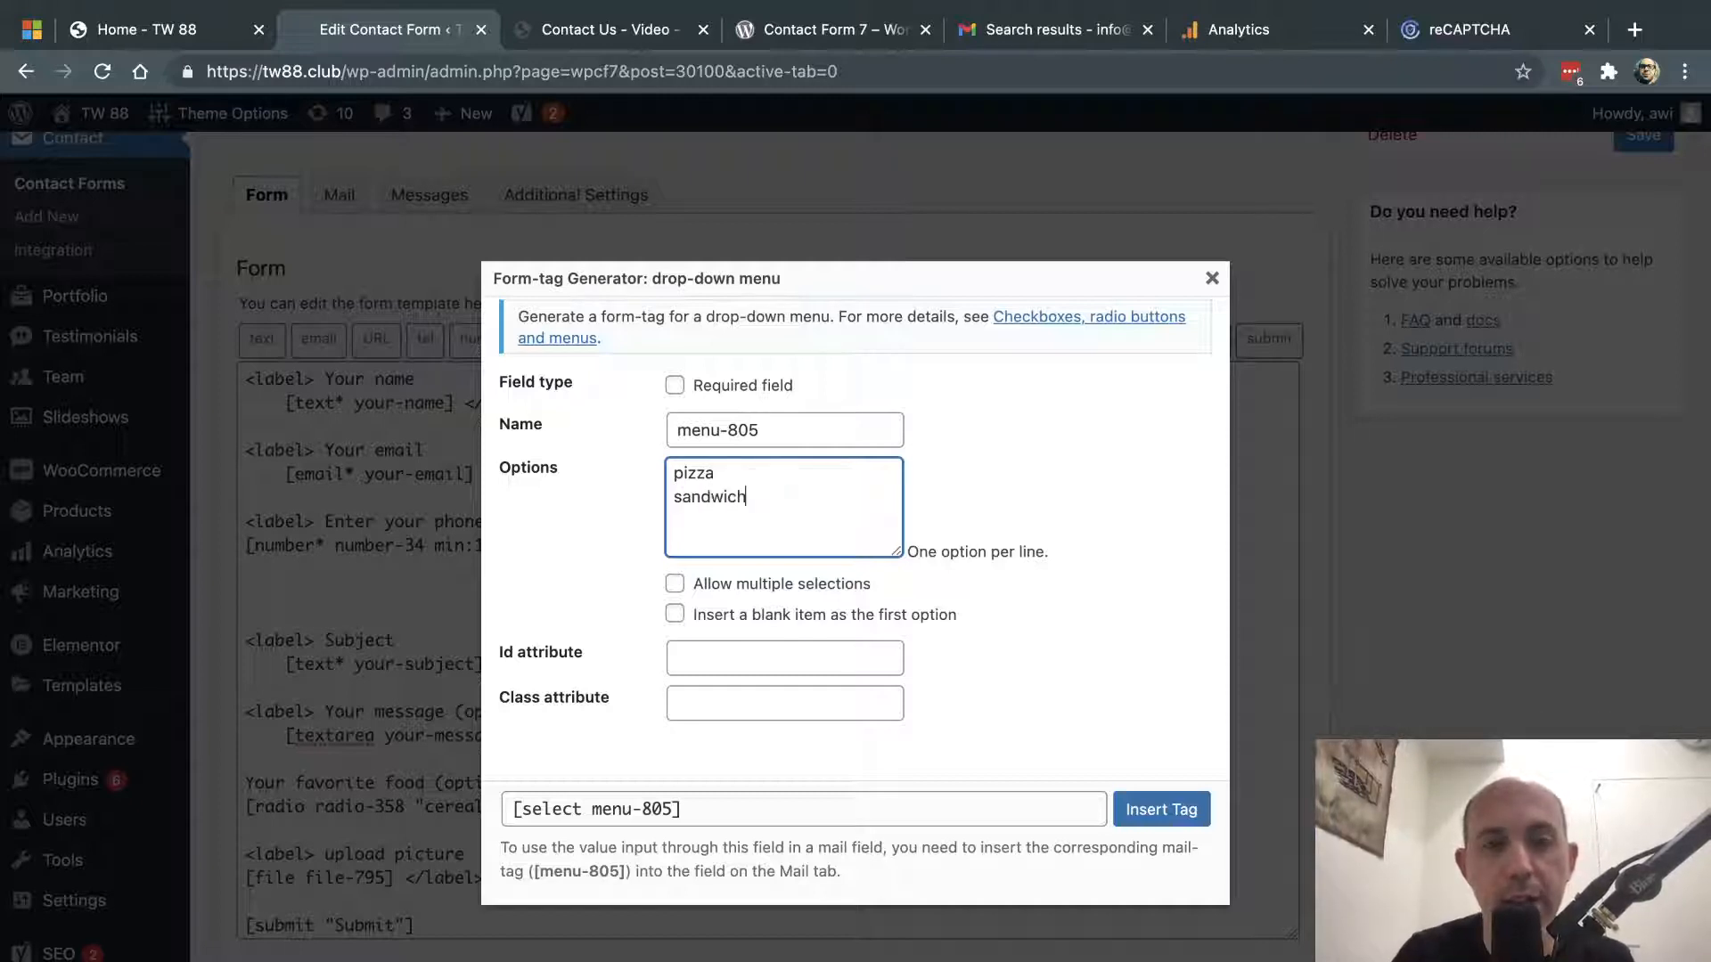
key(Return)
text(other)
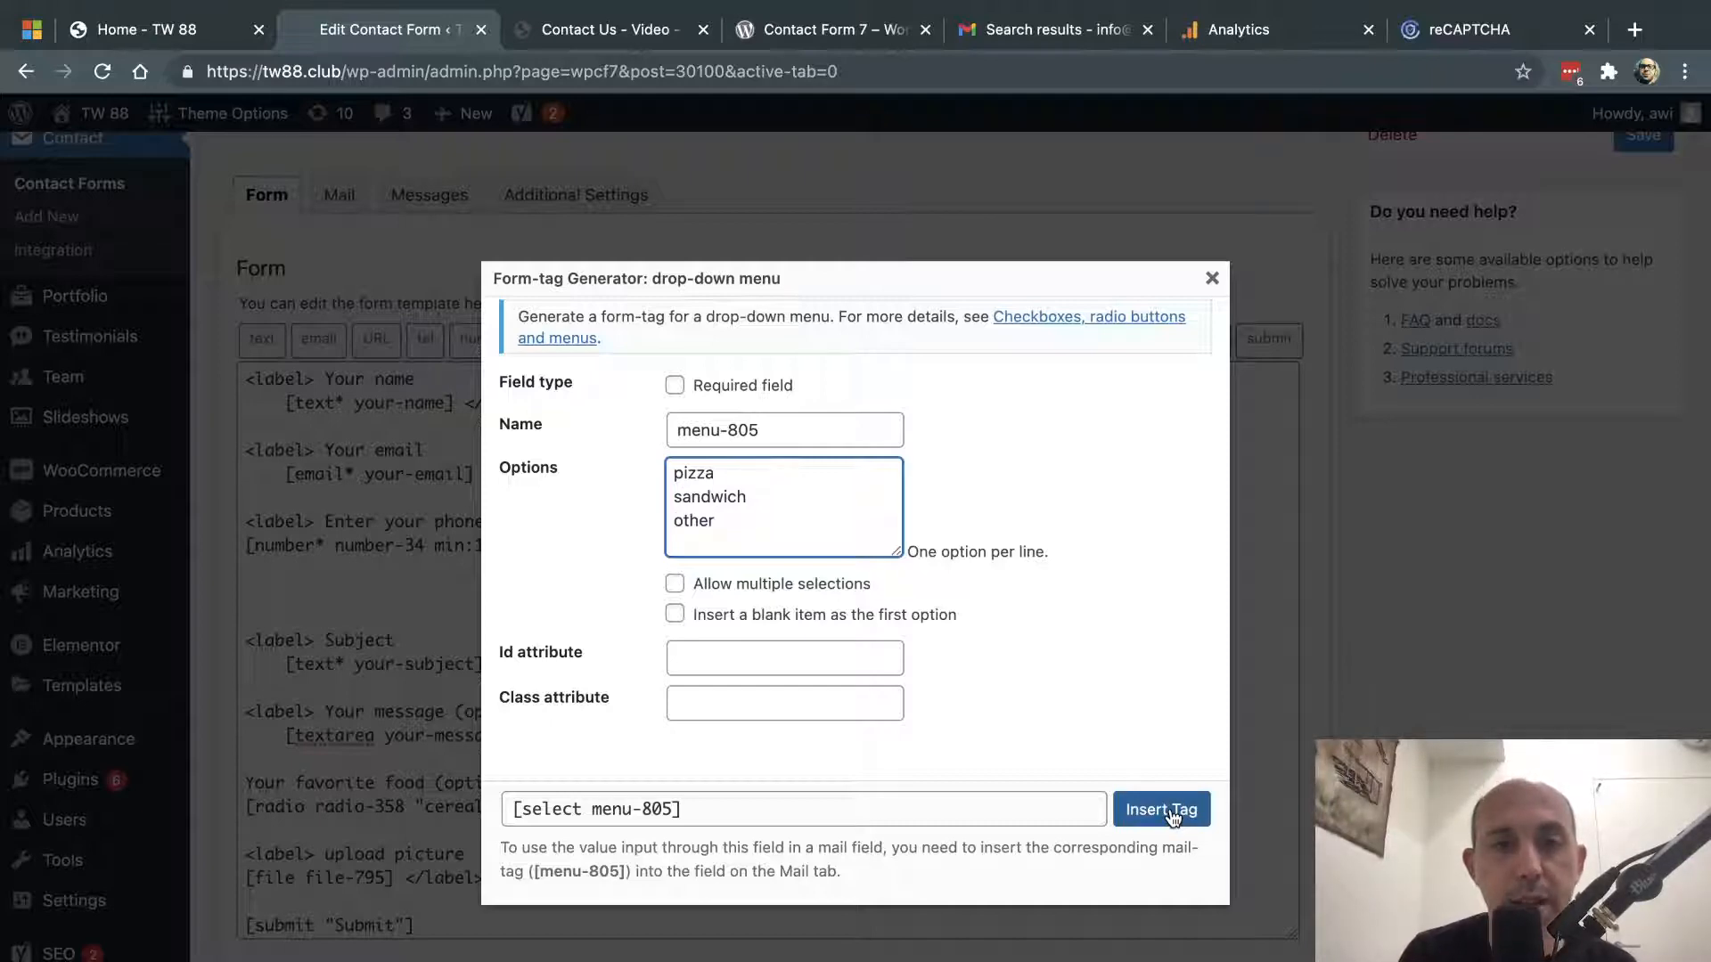
click(1173, 817)
- Save the form and switch to the live Contact Us – Video page
drag(681, 592, 242, 593)
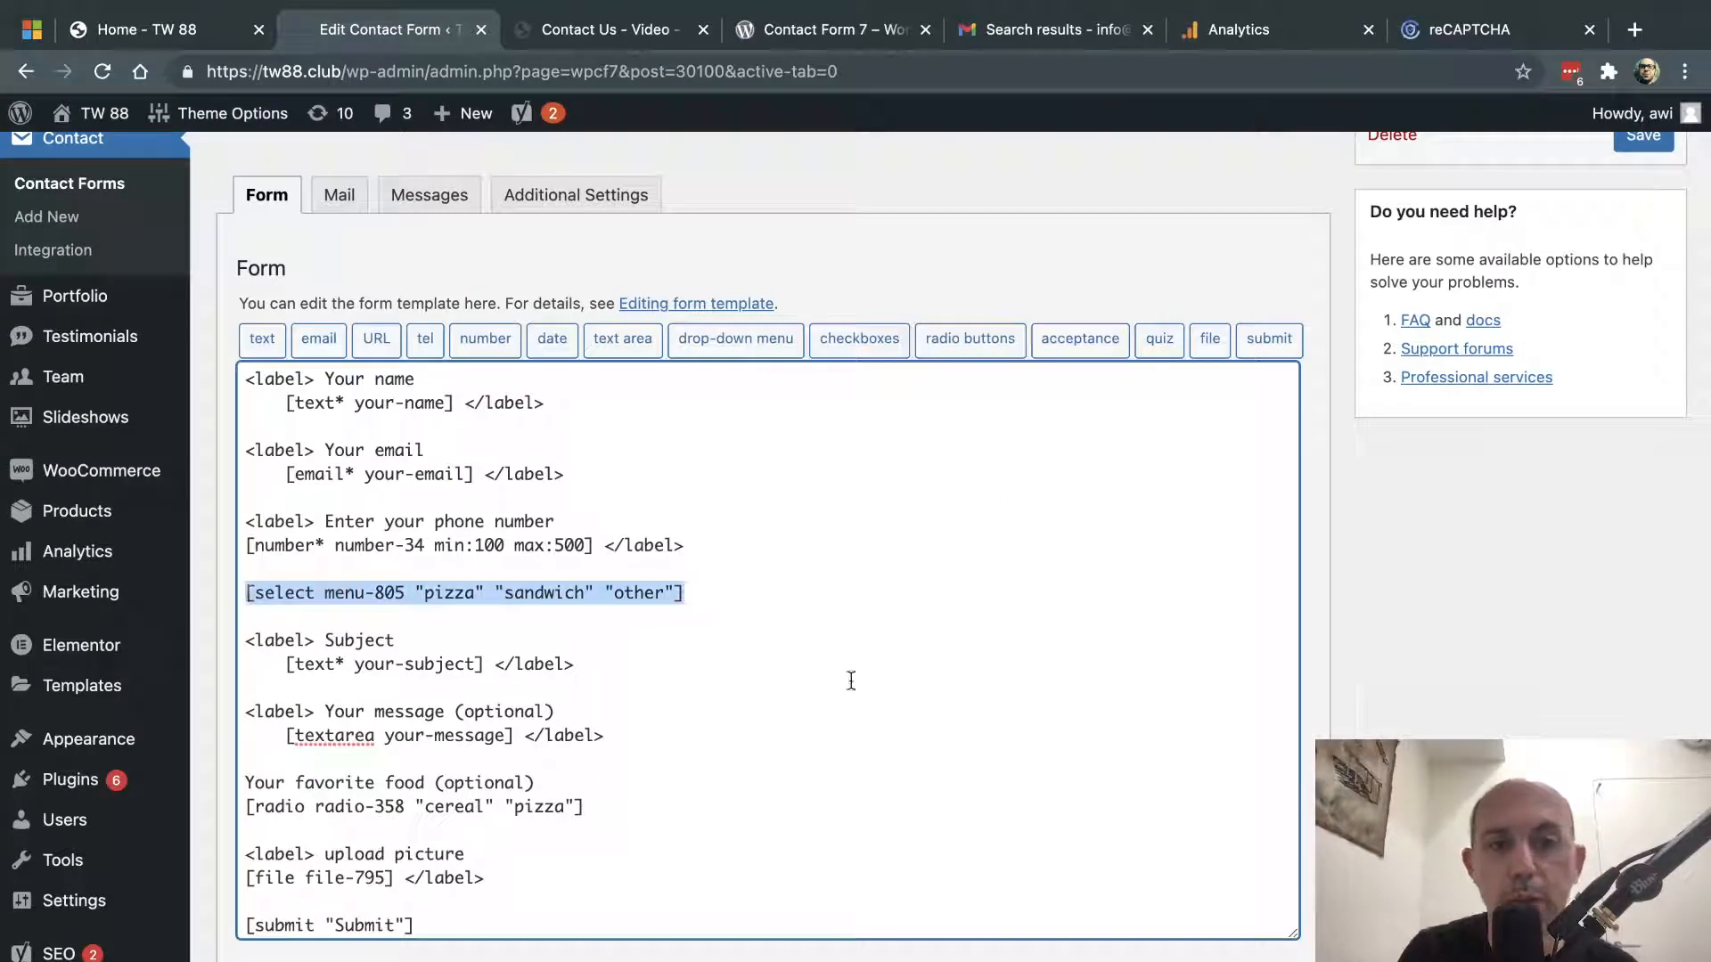
click(1643, 139)
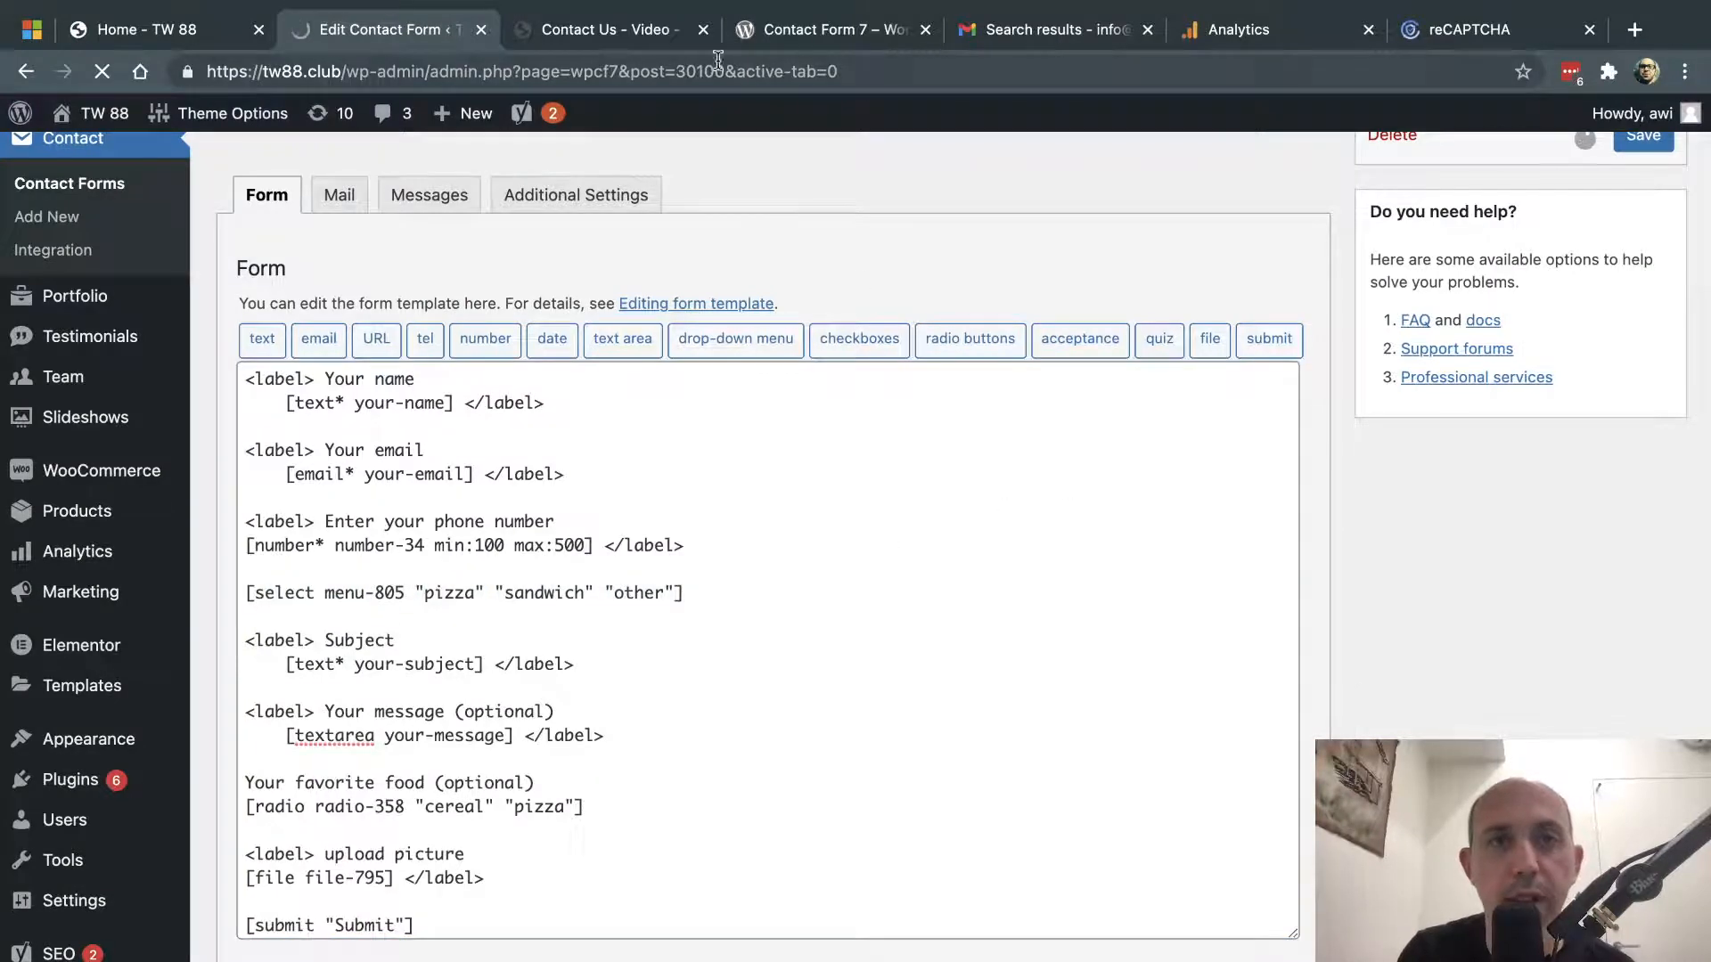
click(650, 36)
- Reload the Contact Us – Video page, check the drop-down shows pizza, sandwich and other, then return to the editor
key(super+r)
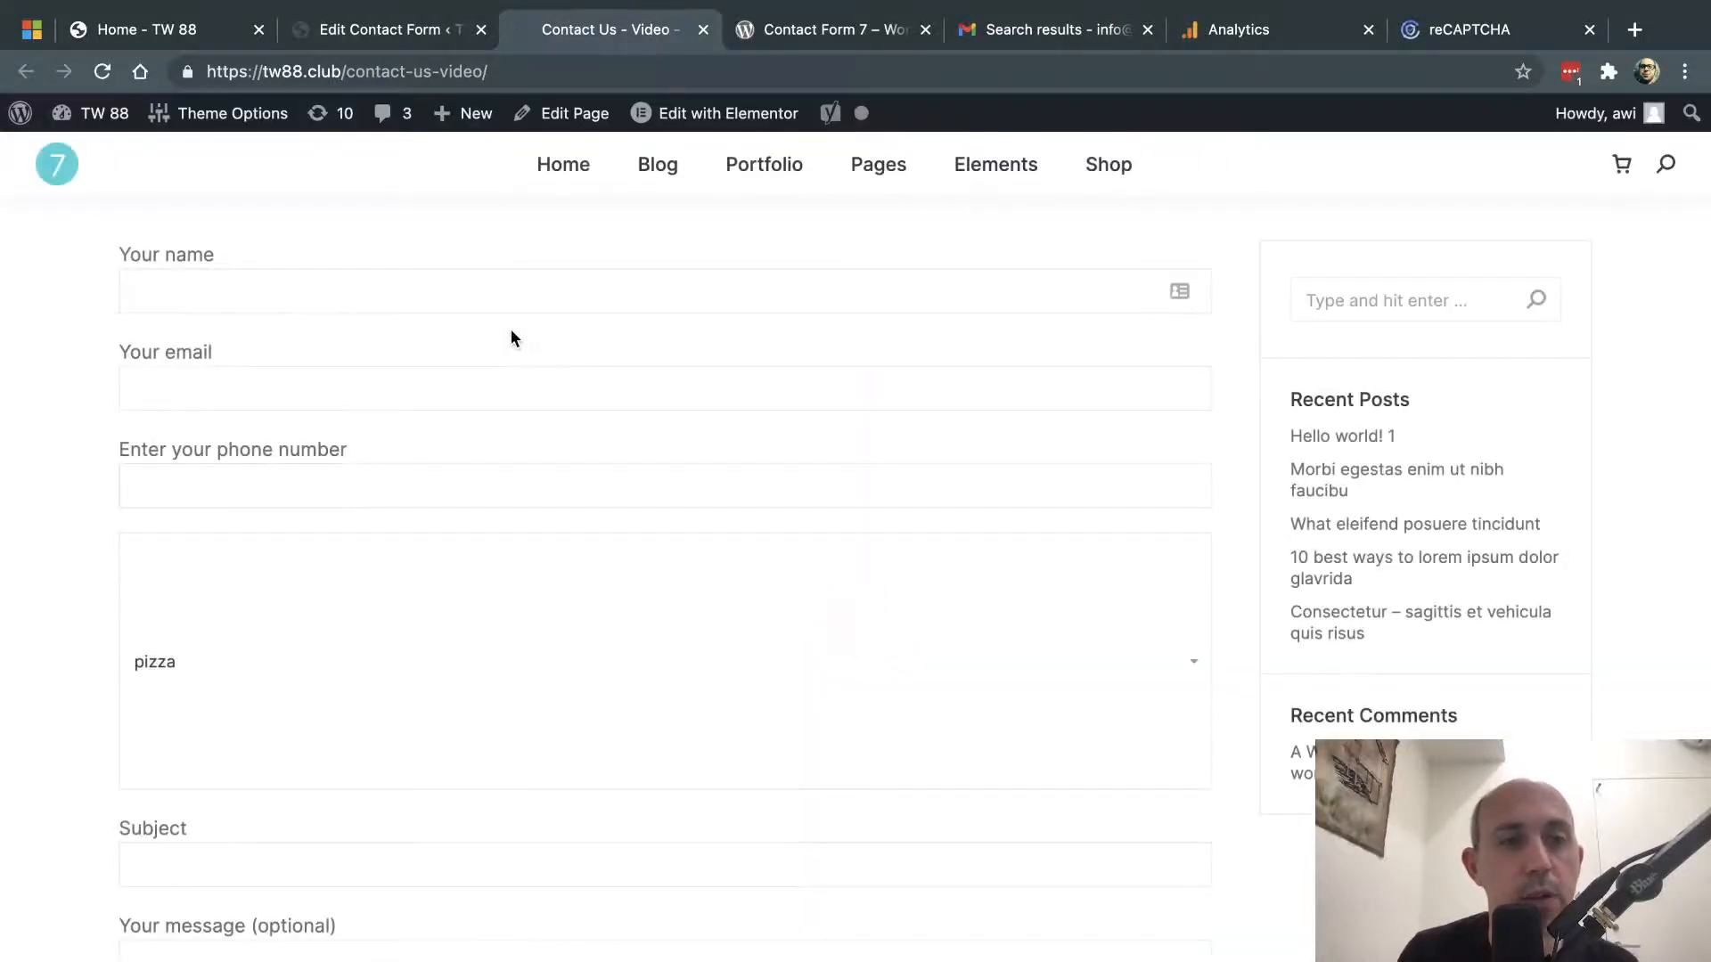
click(1102, 653)
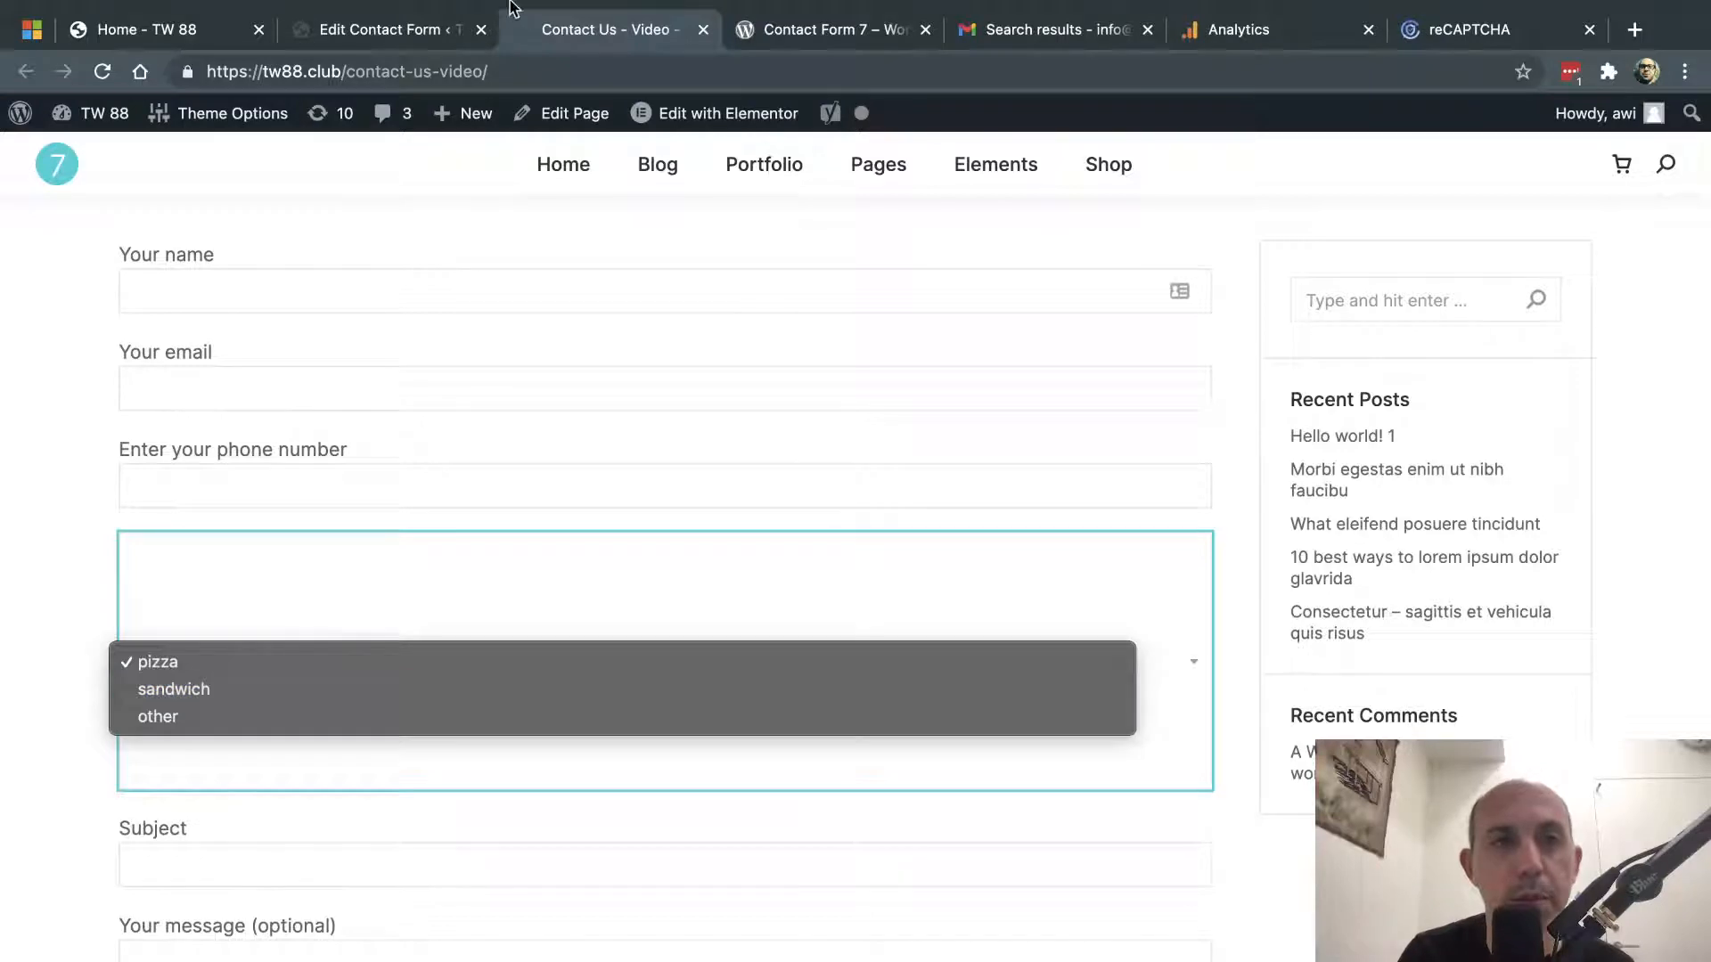
click(426, 40)
click(426, 40)
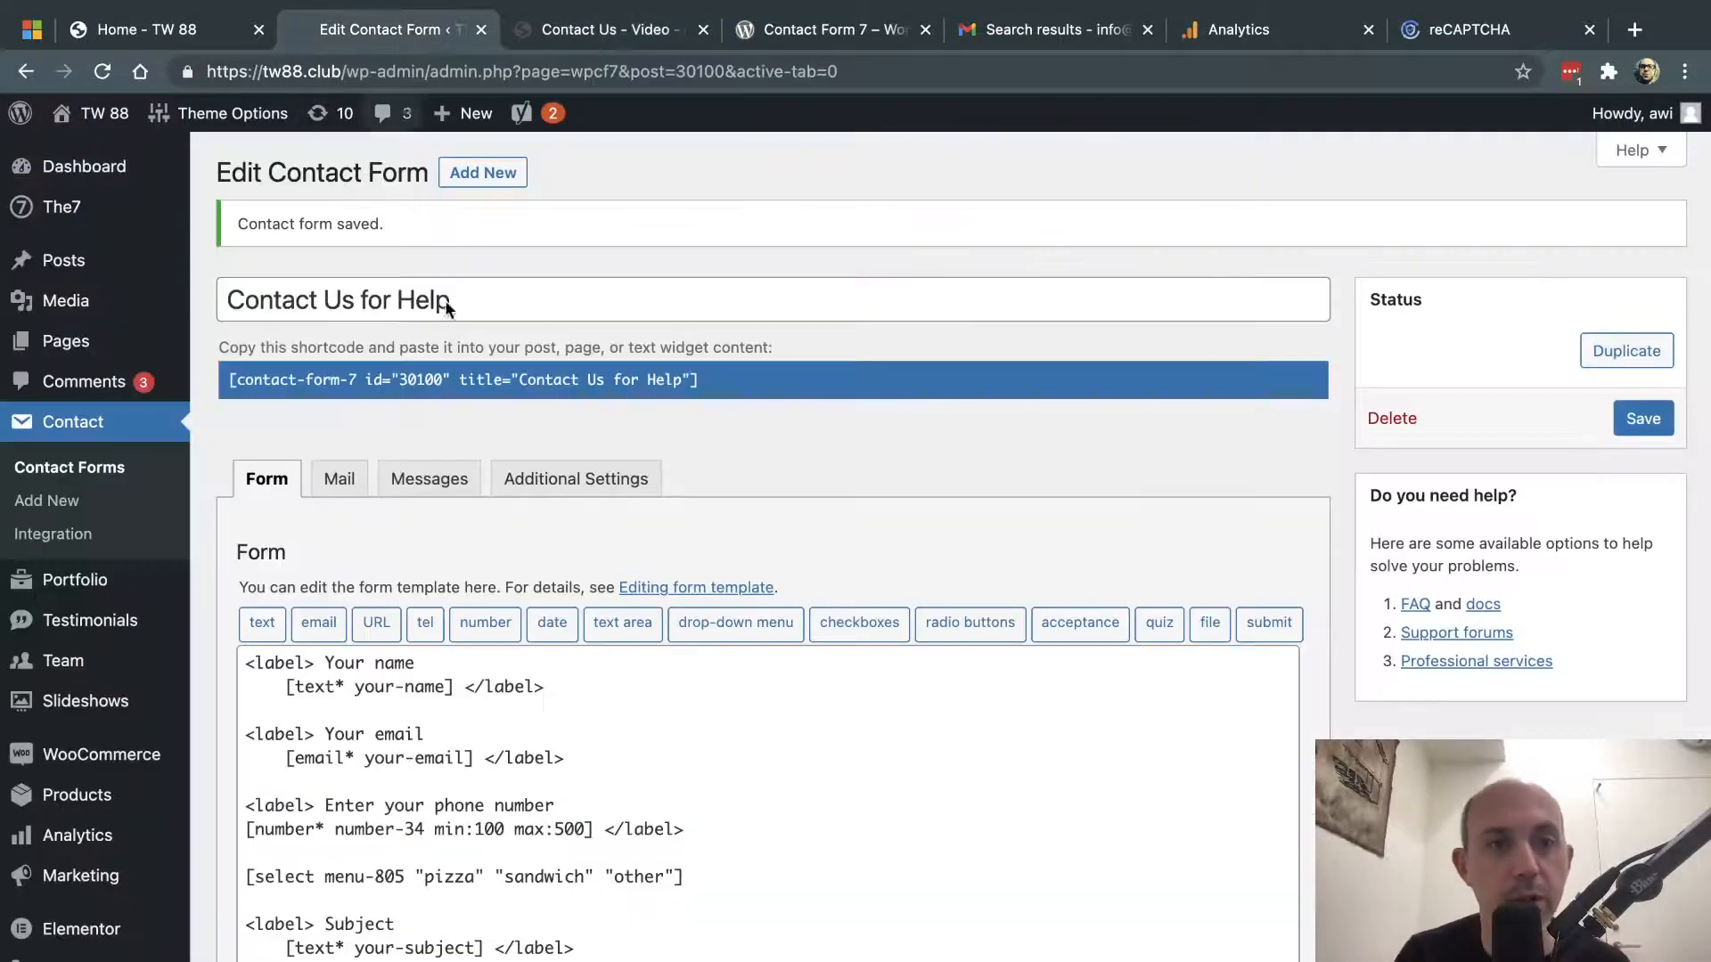
- Start a second drop-down with class dropdown-menu2, then close the generator without inserting it
scroll(667, 549, down, 4)
click(720, 540)
key(Return)
key(Return)
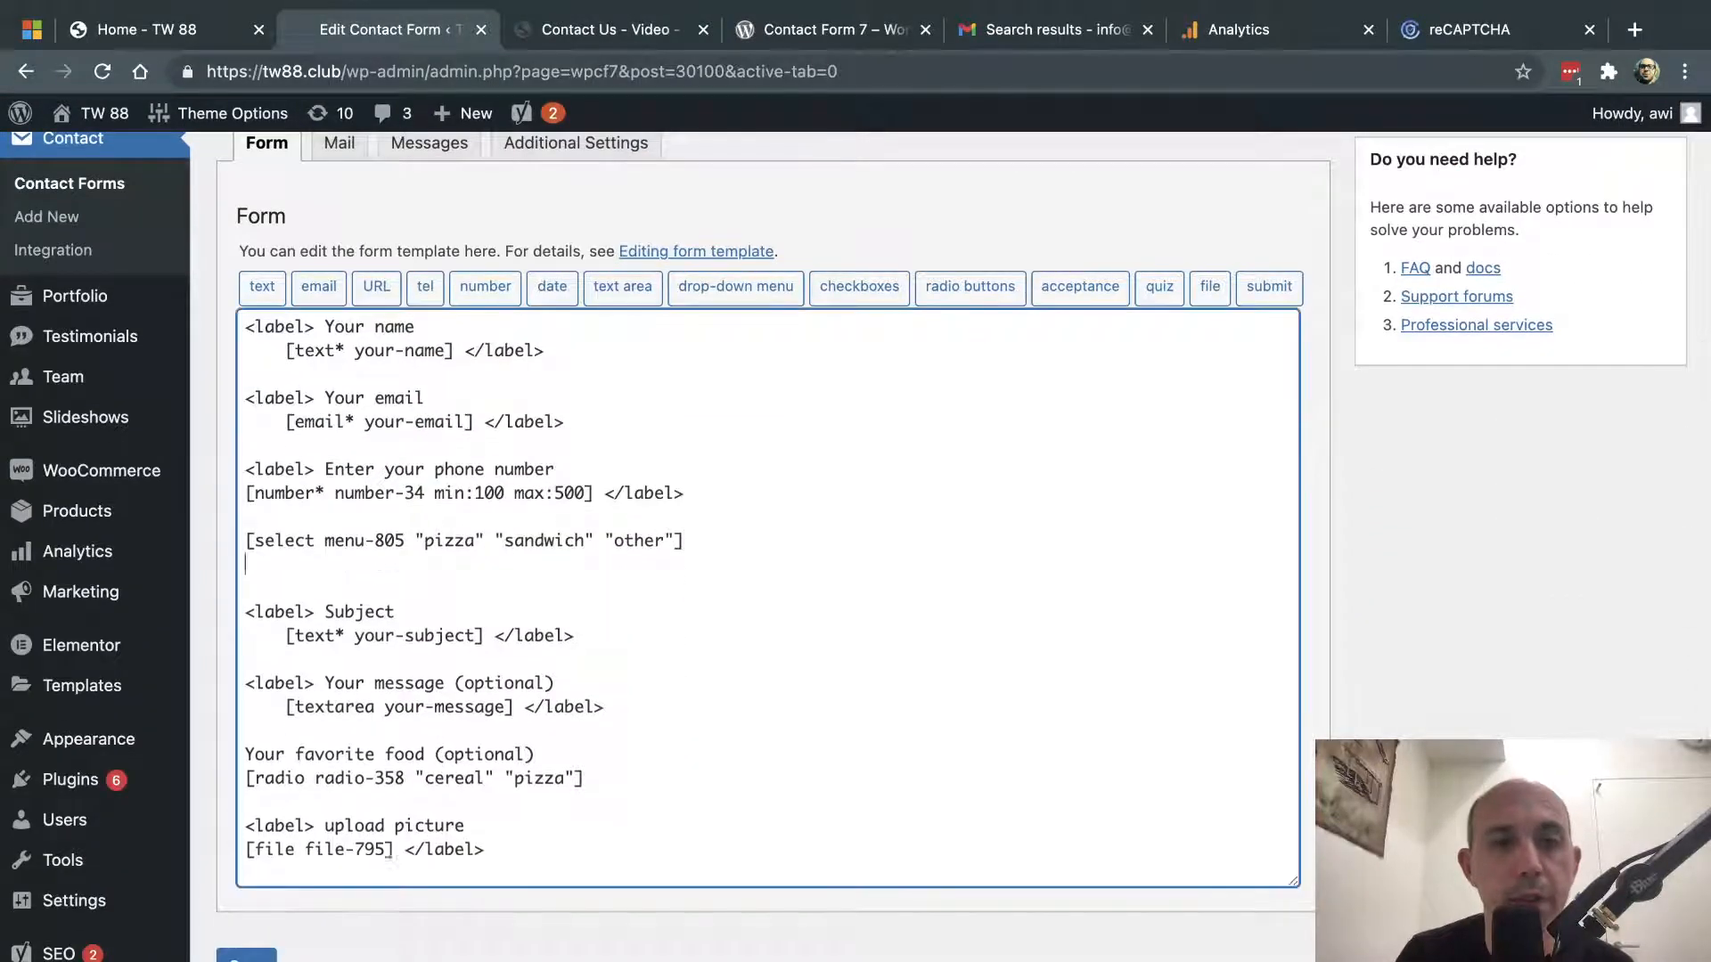
click(732, 287)
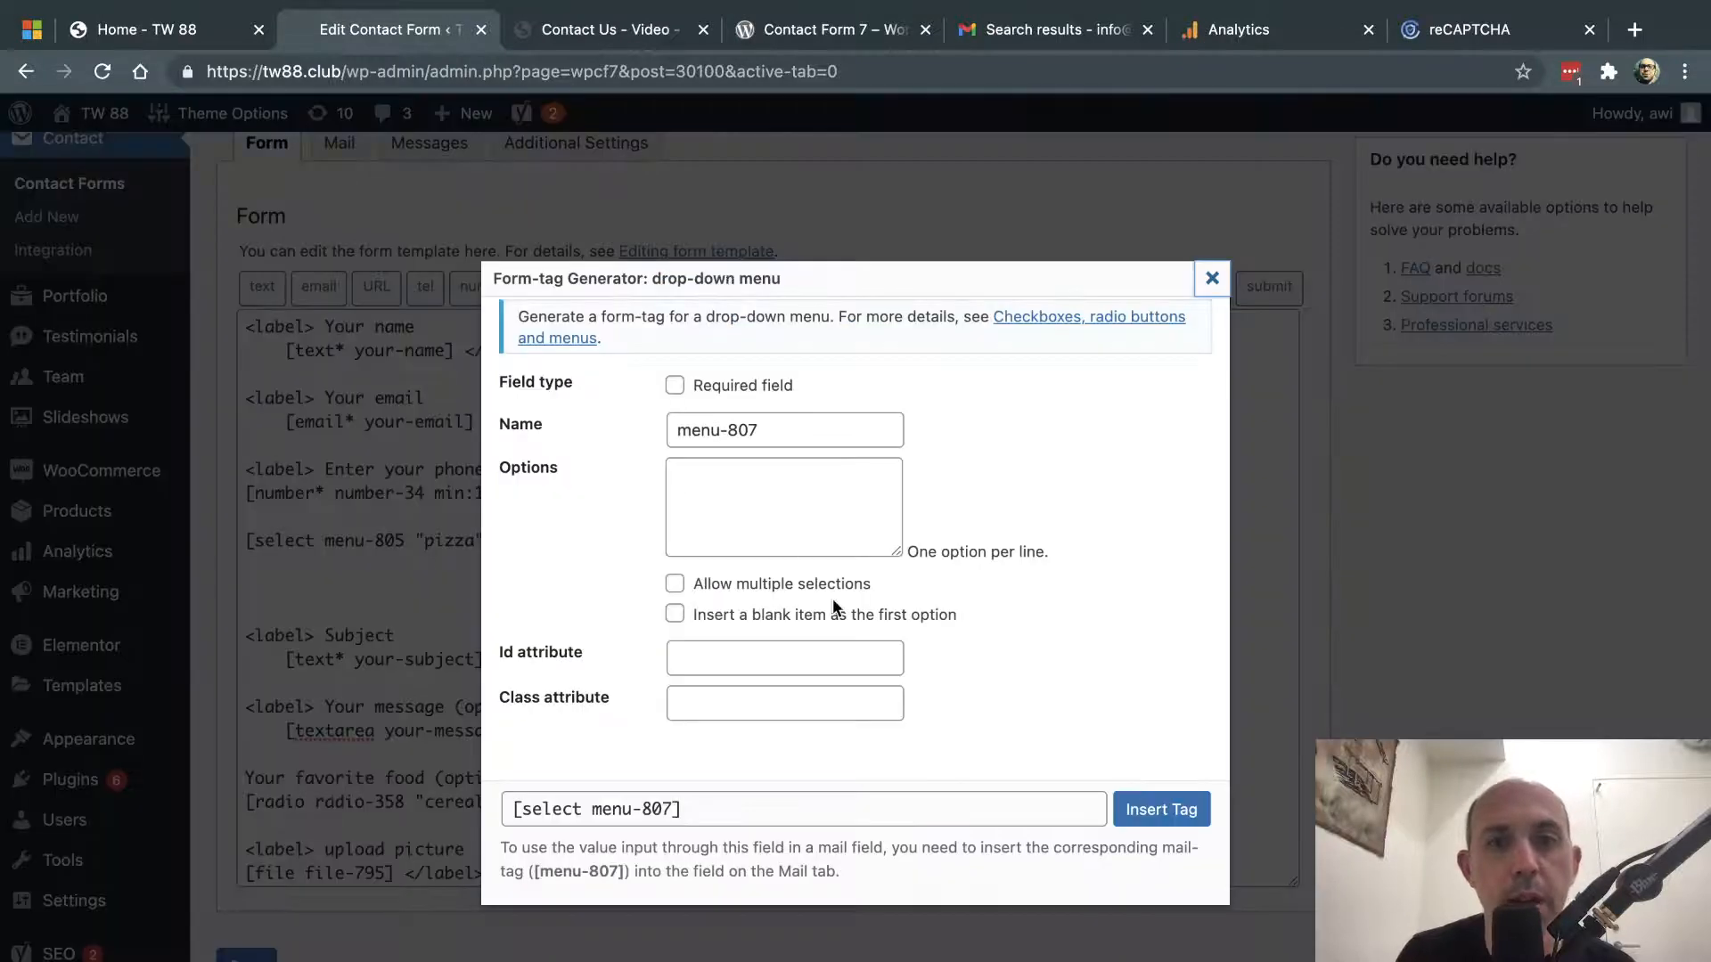
drag(505, 656, 584, 658)
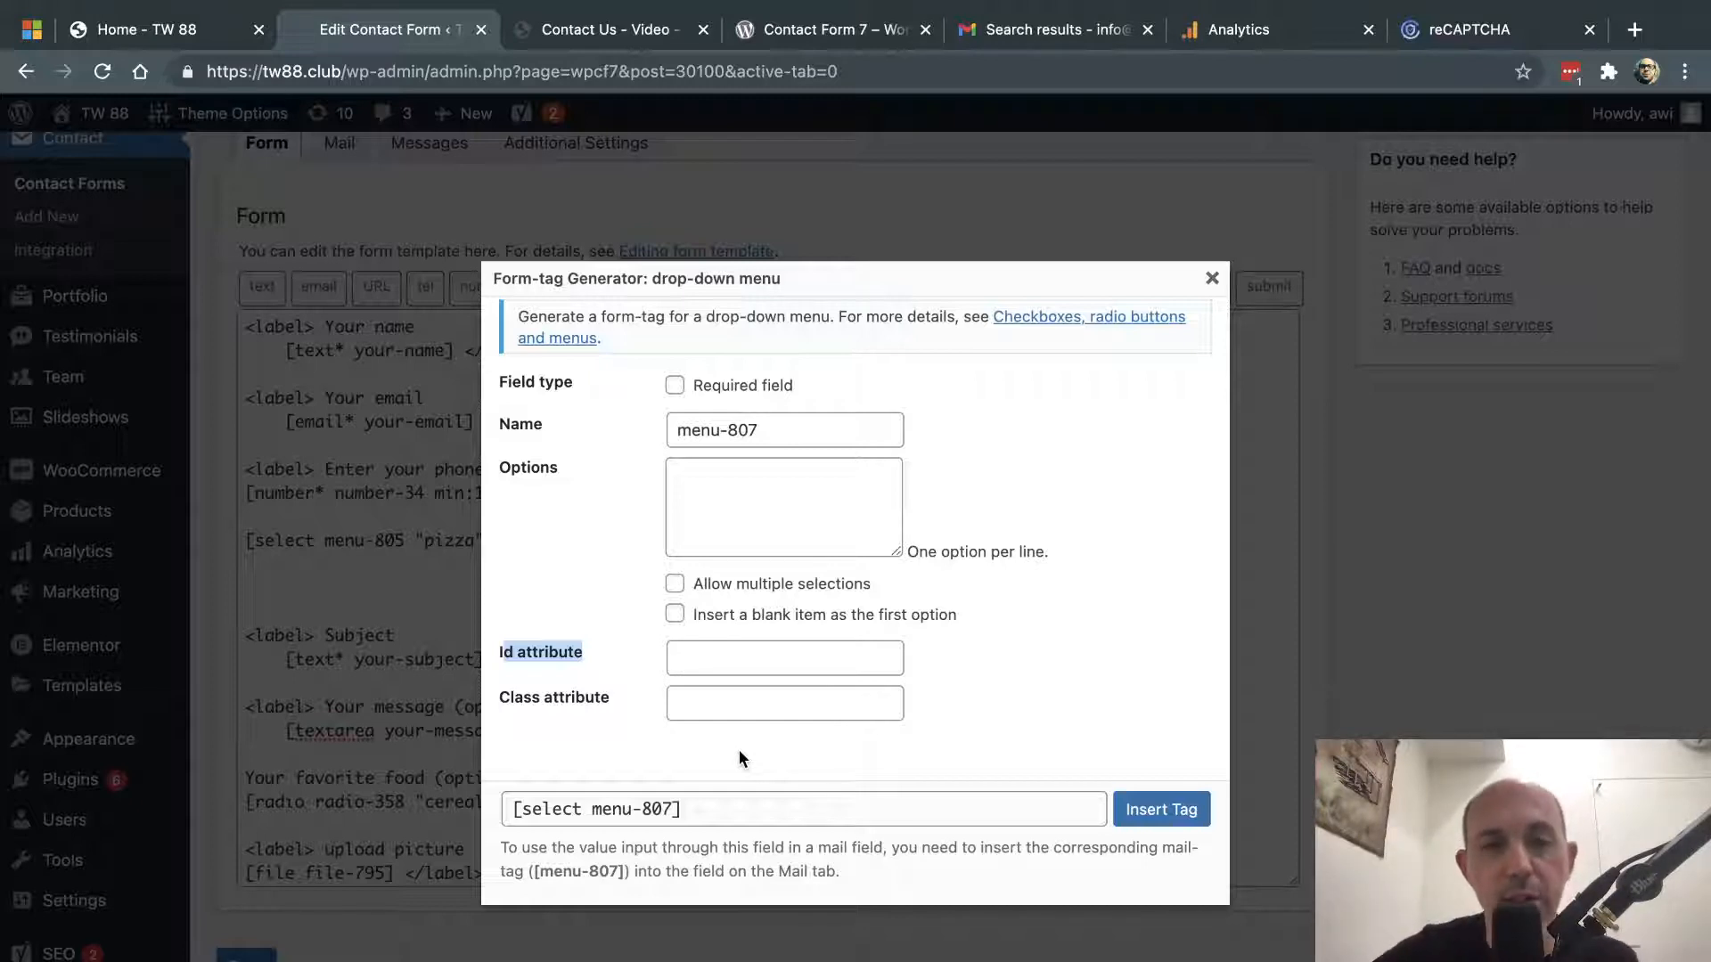
click(735, 703)
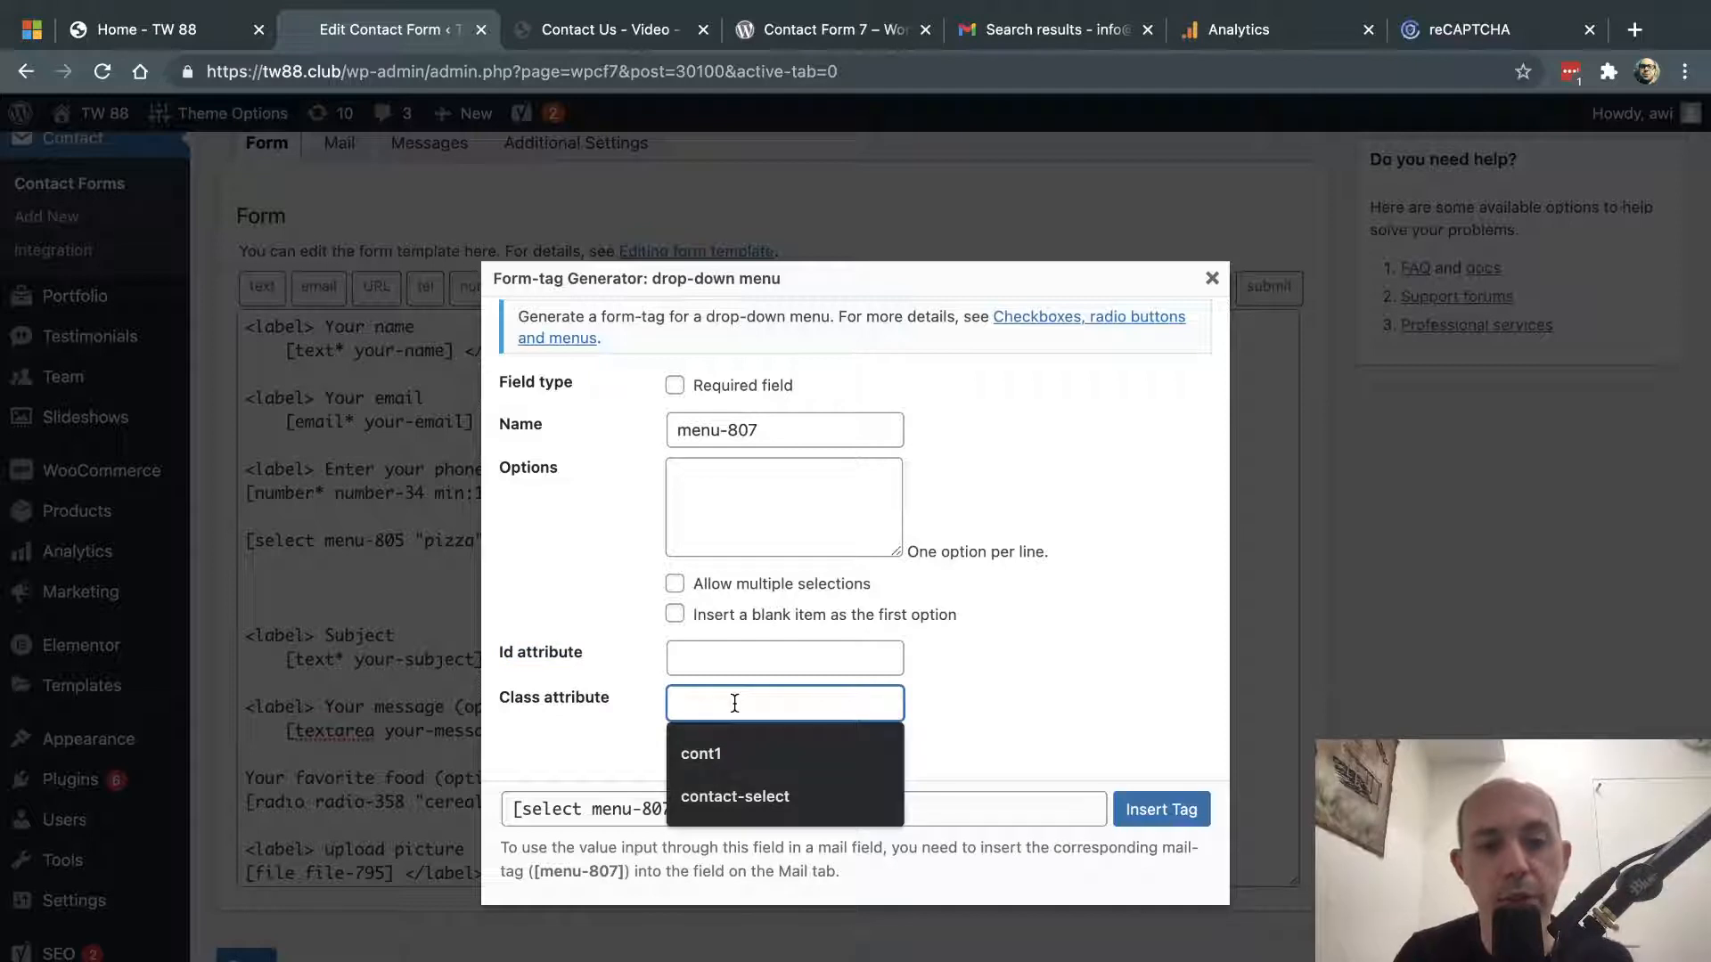
text(dropdow)
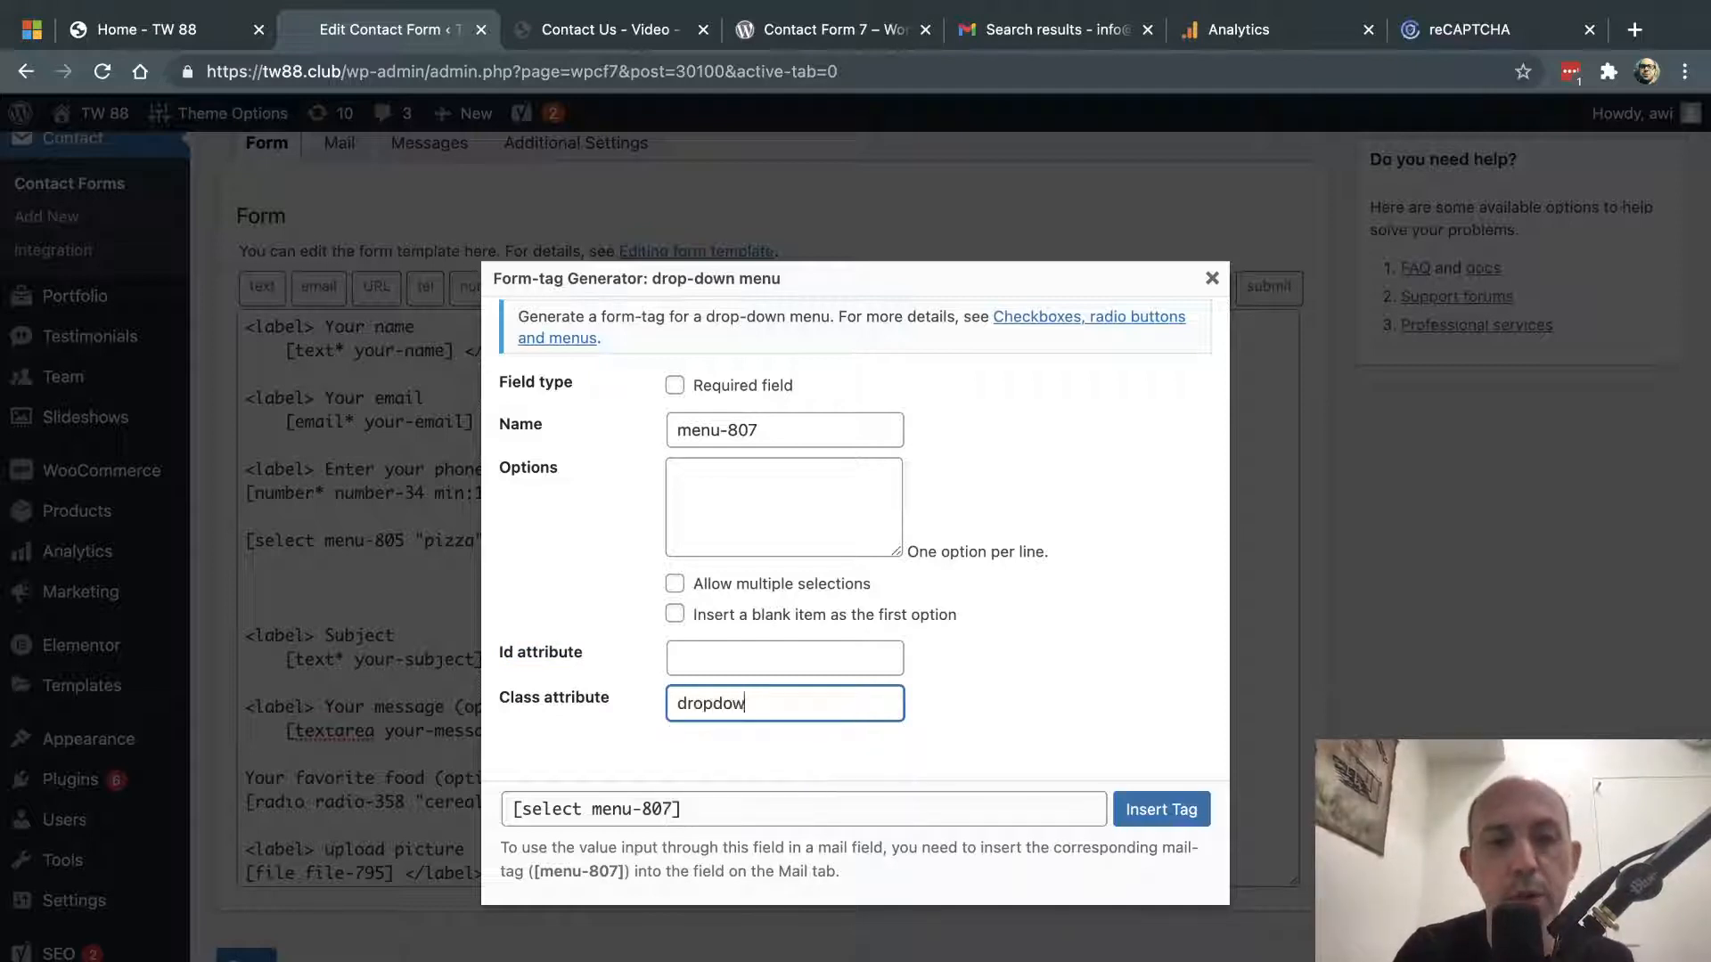
text(n-menu2)
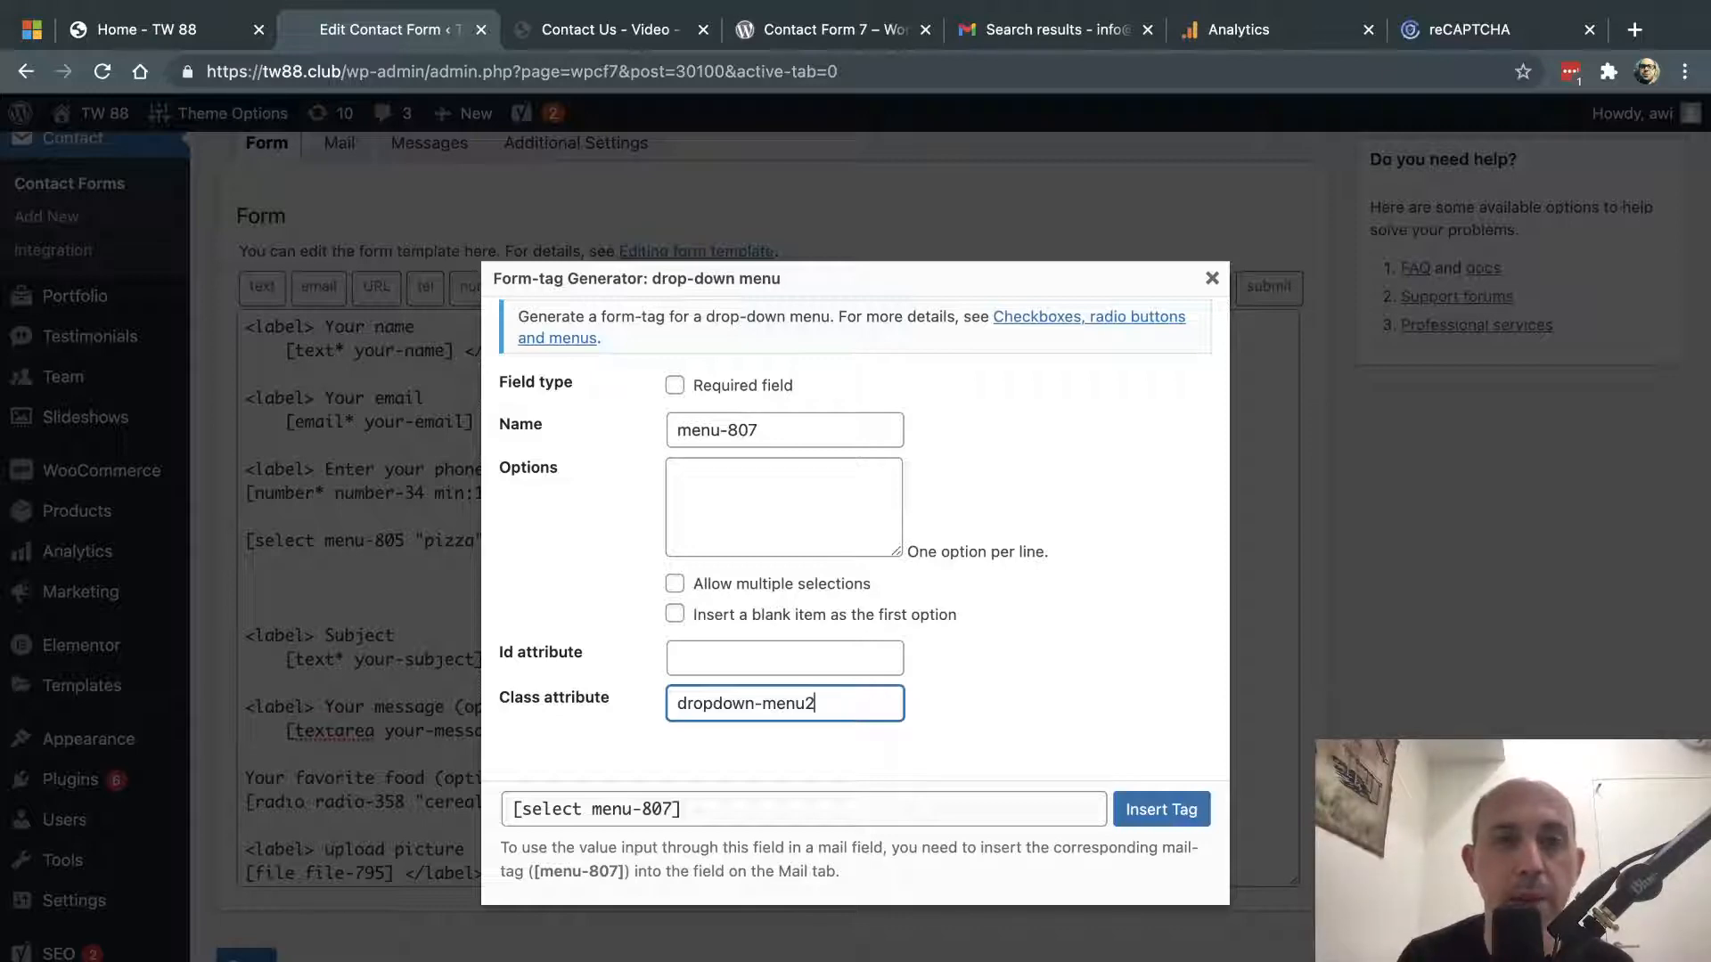
click(1211, 278)
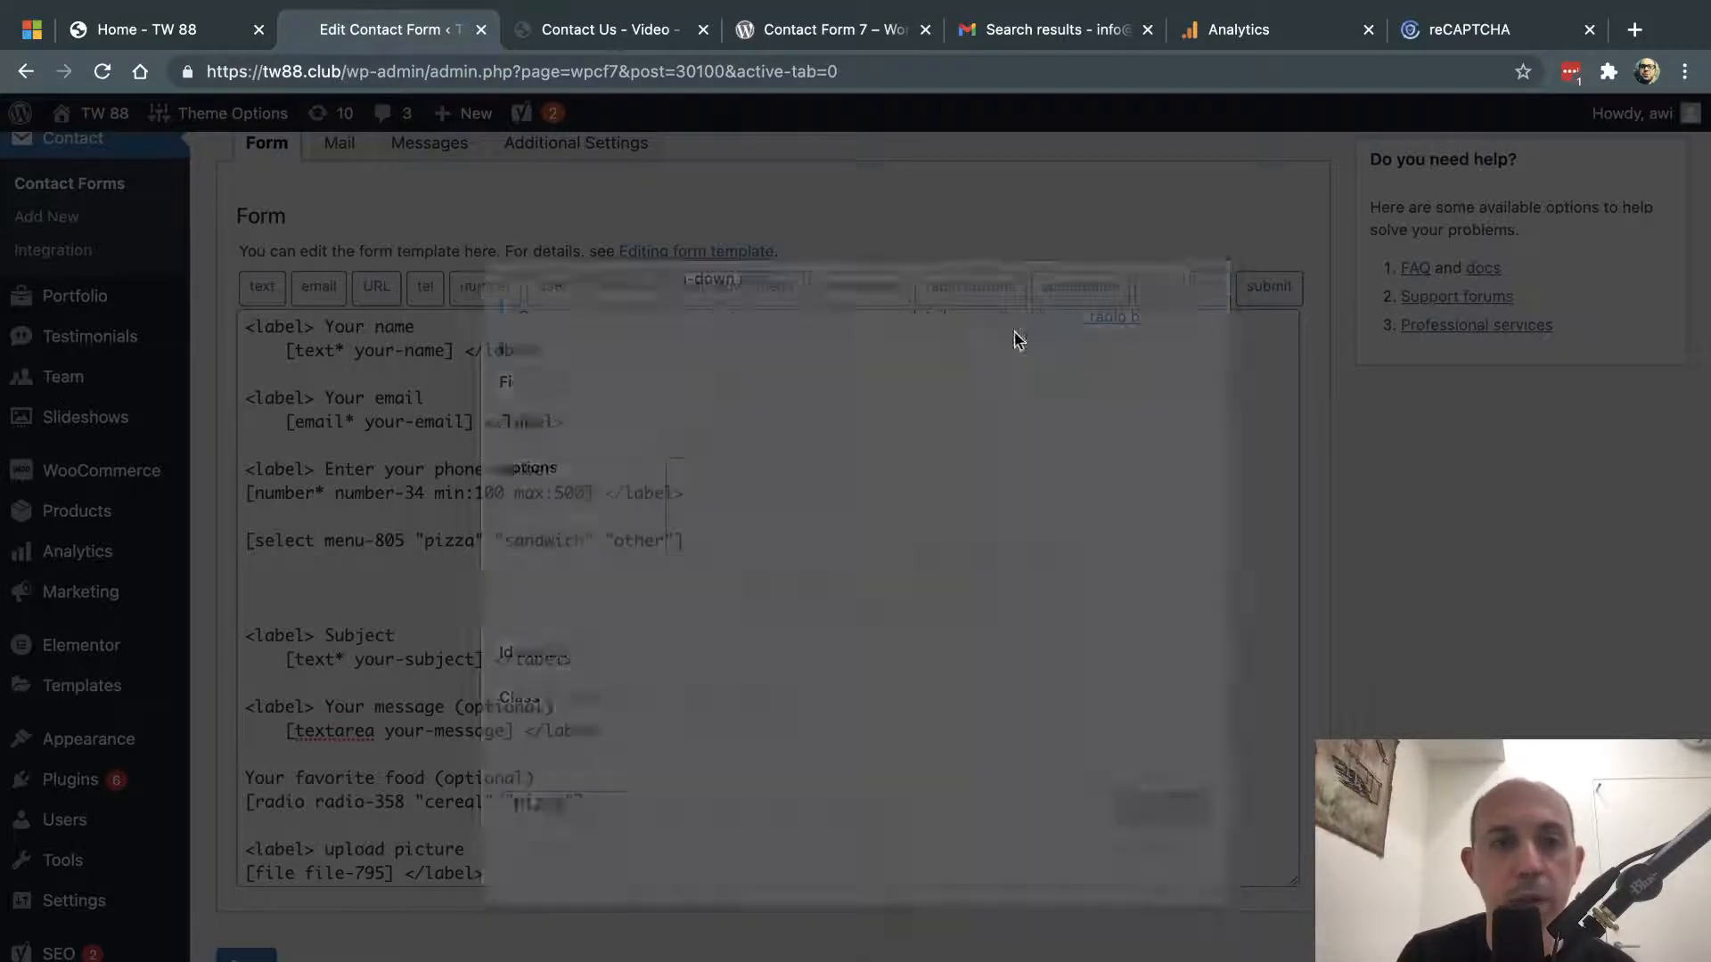
- Reload the form editor, discarding the unsaved blank lines
key(super+r)
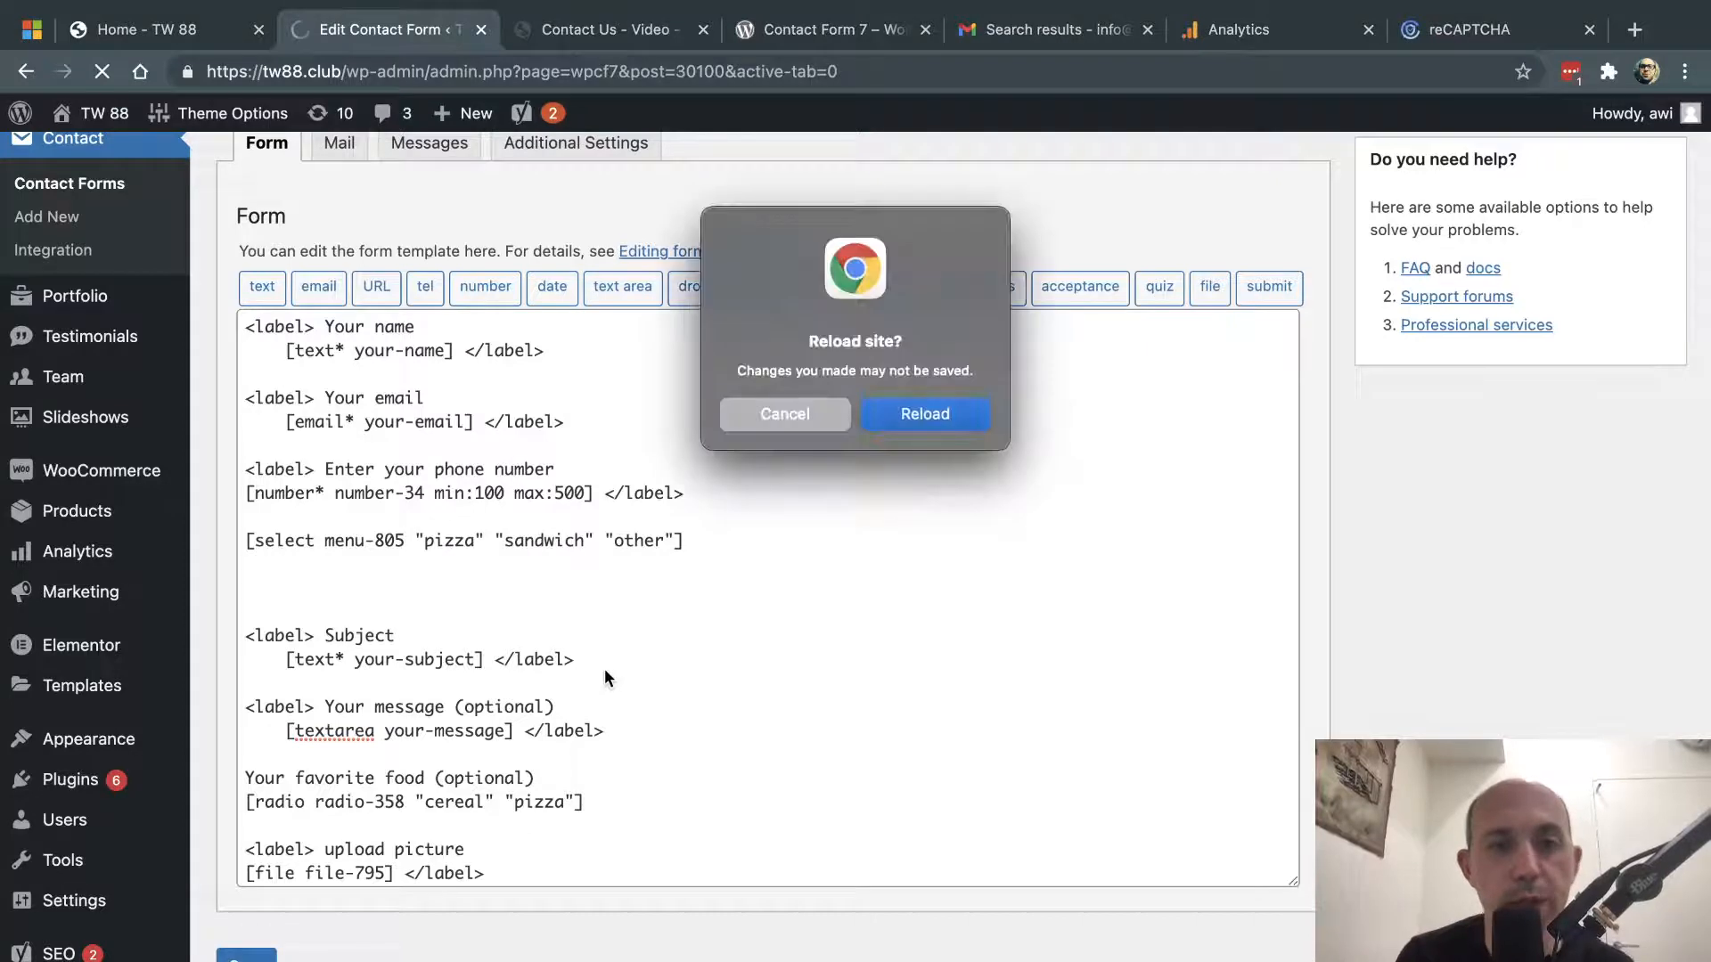
click(922, 415)
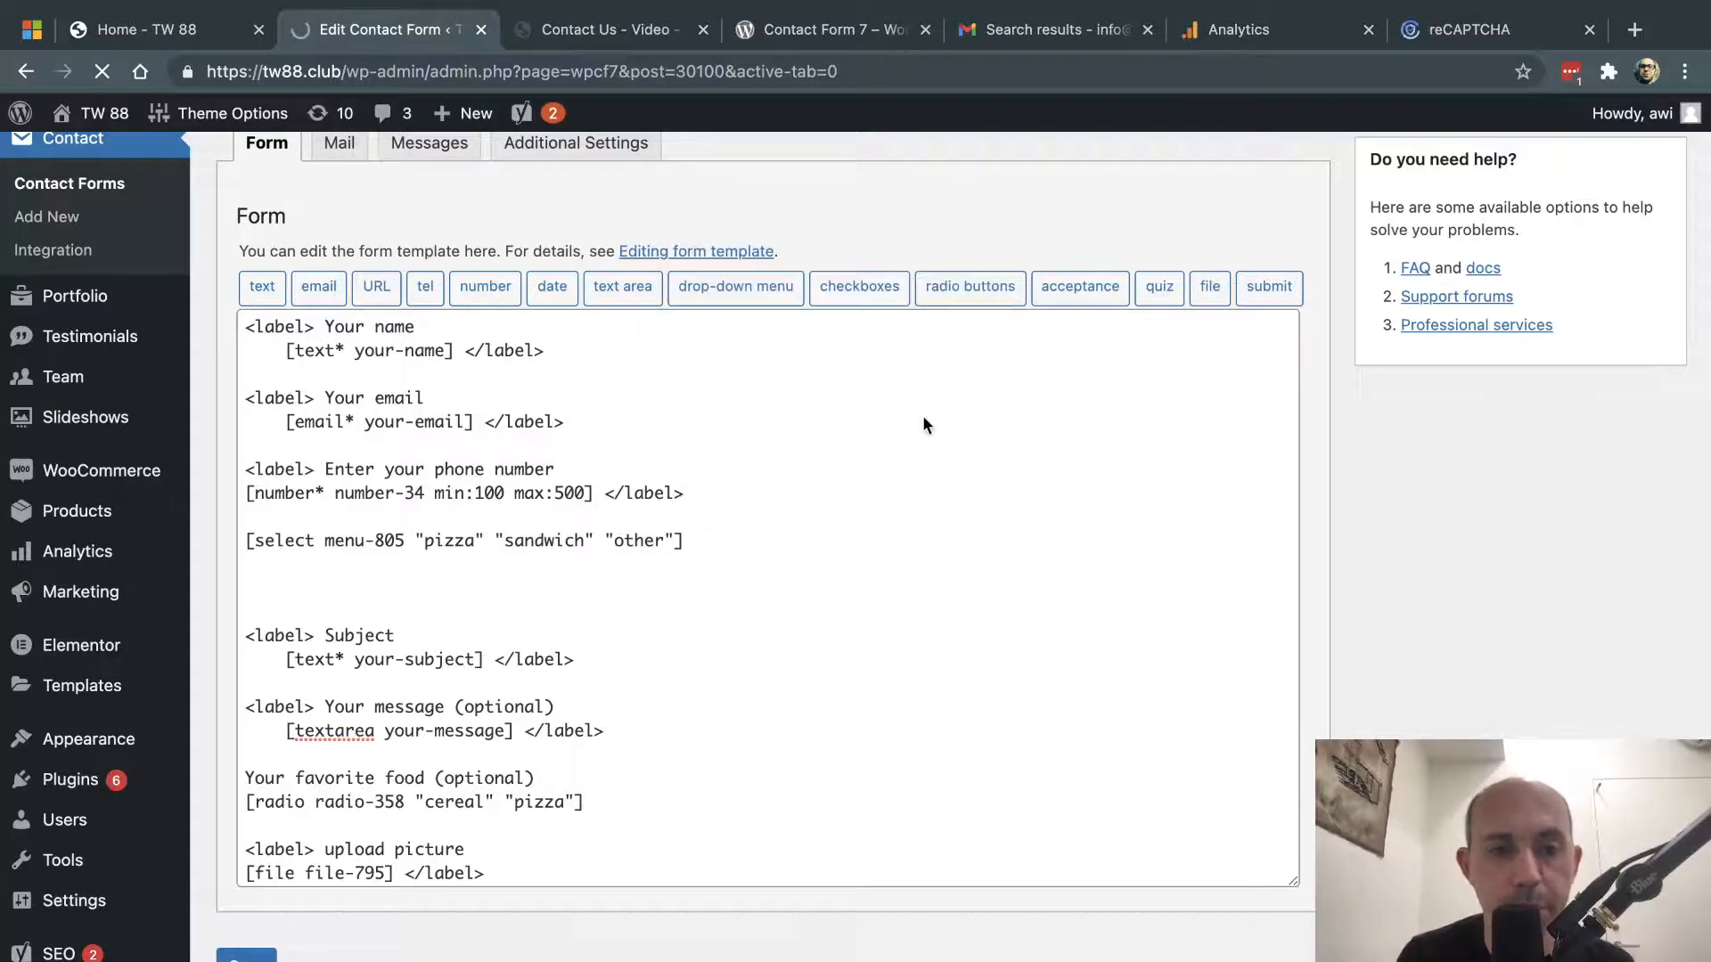
scroll(745, 559, down, 1)
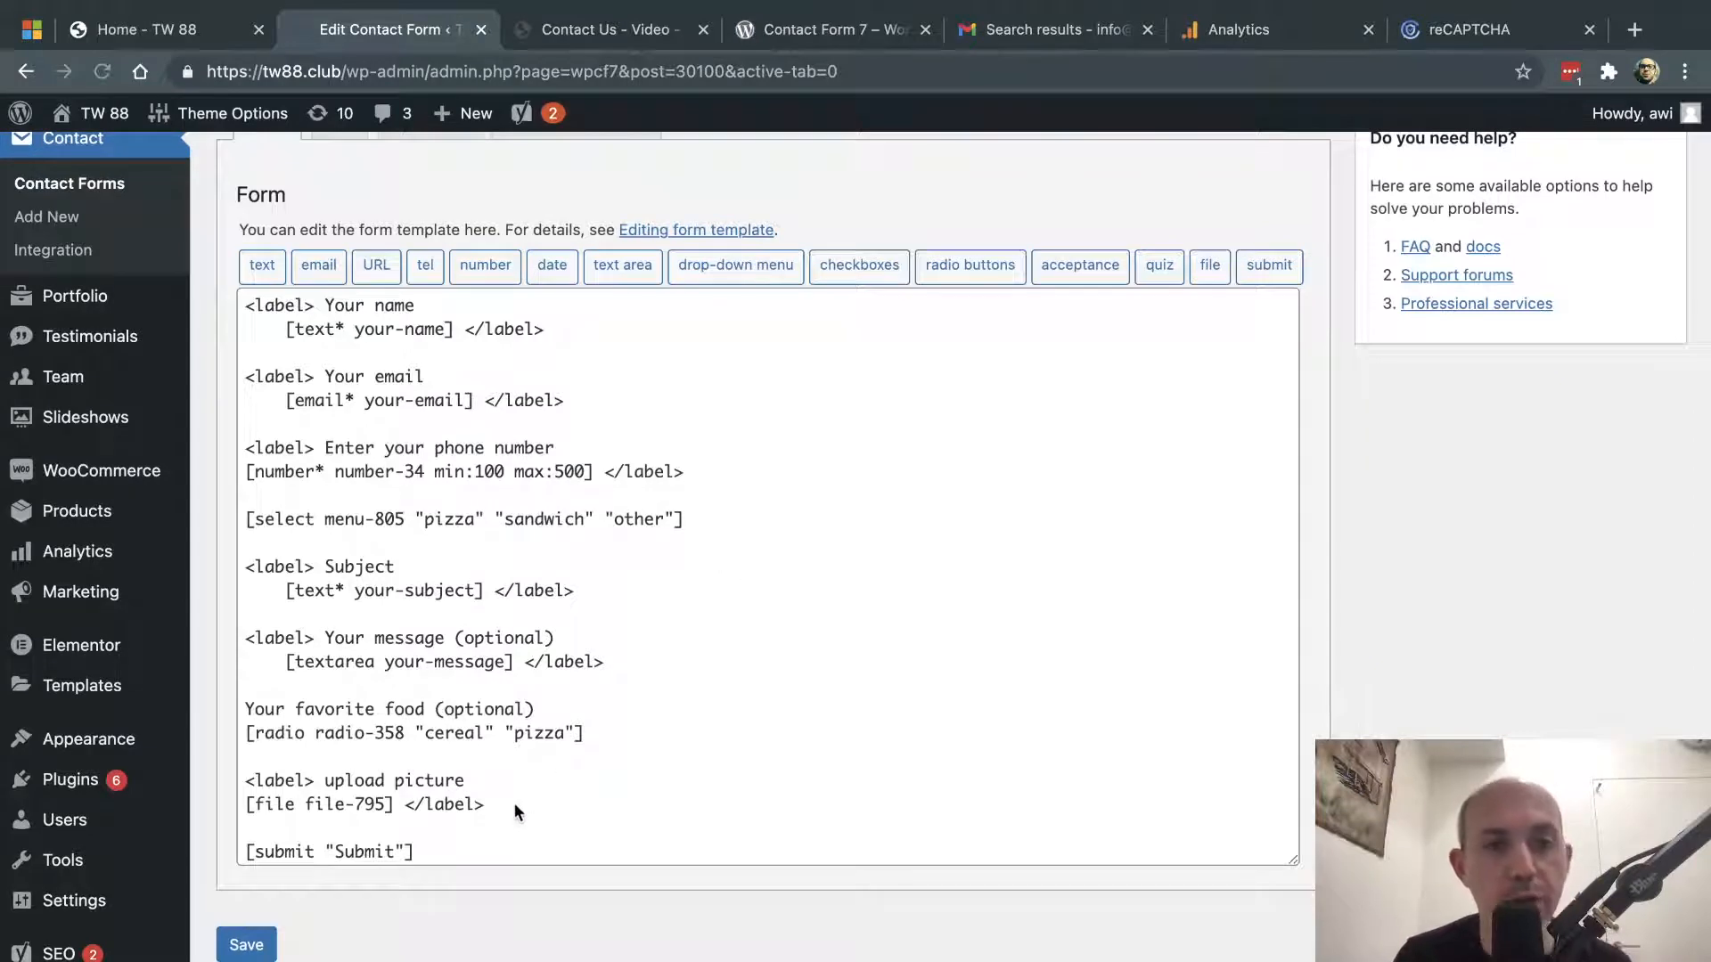
- Select and then deselect the upload picture field lines in the template
drag(515, 804, 243, 780)
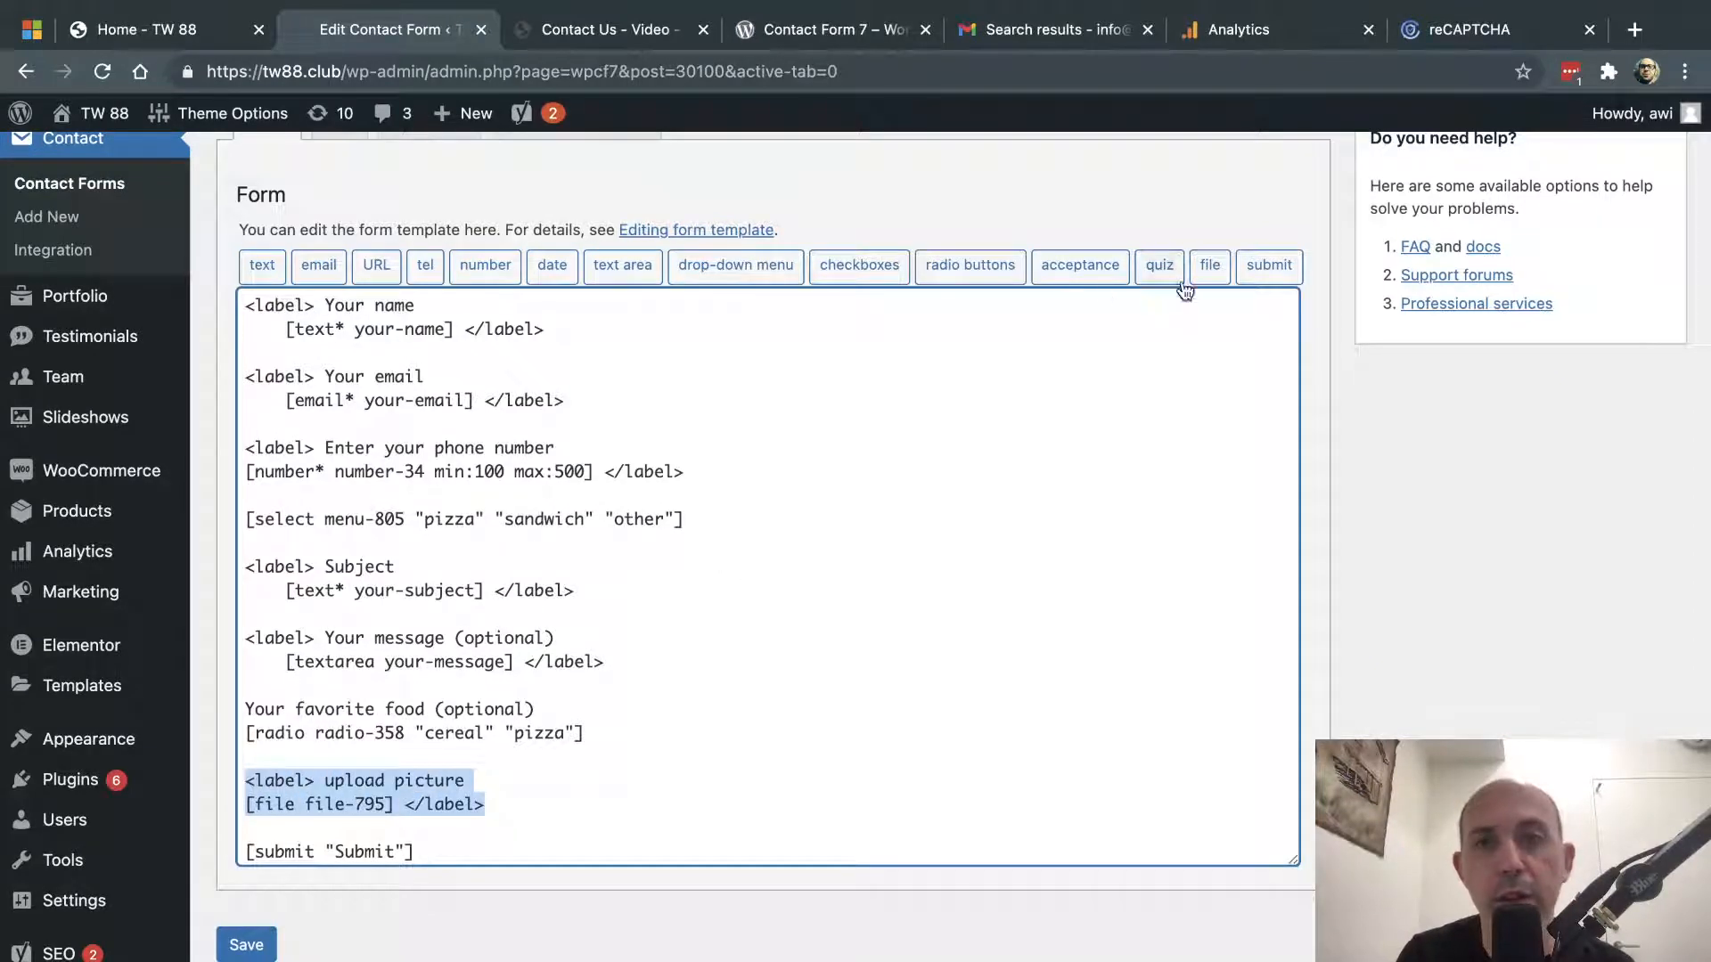
click(344, 804)
drag(325, 781, 464, 783)
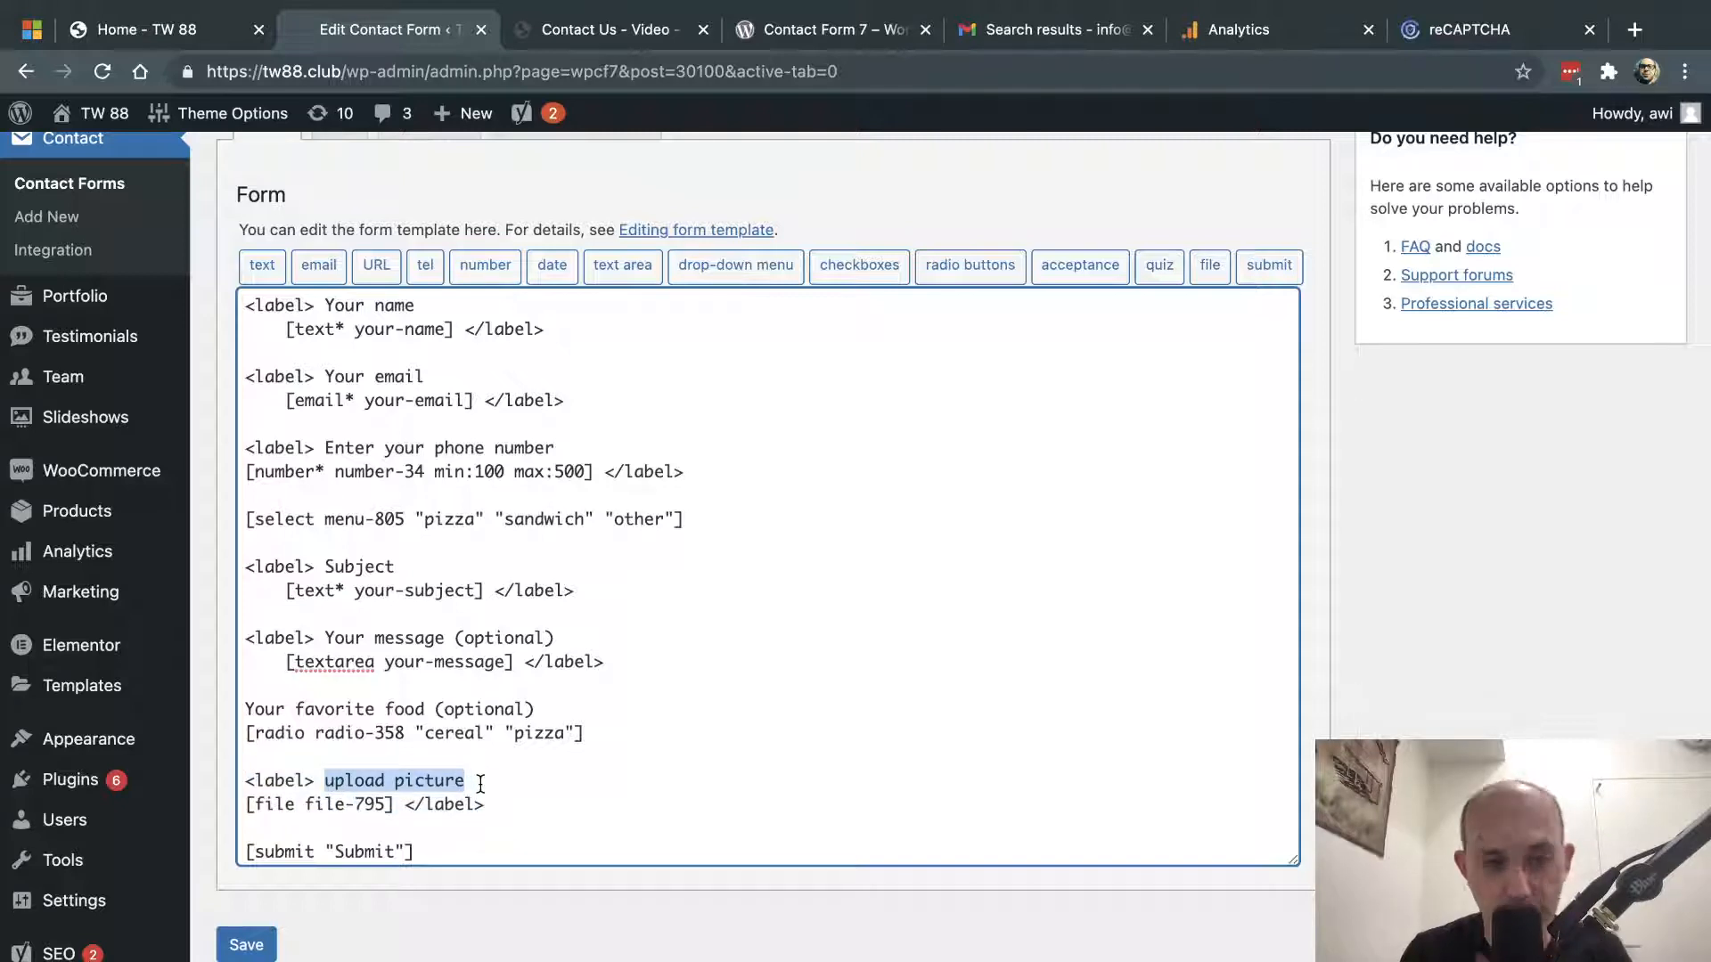
click(480, 784)
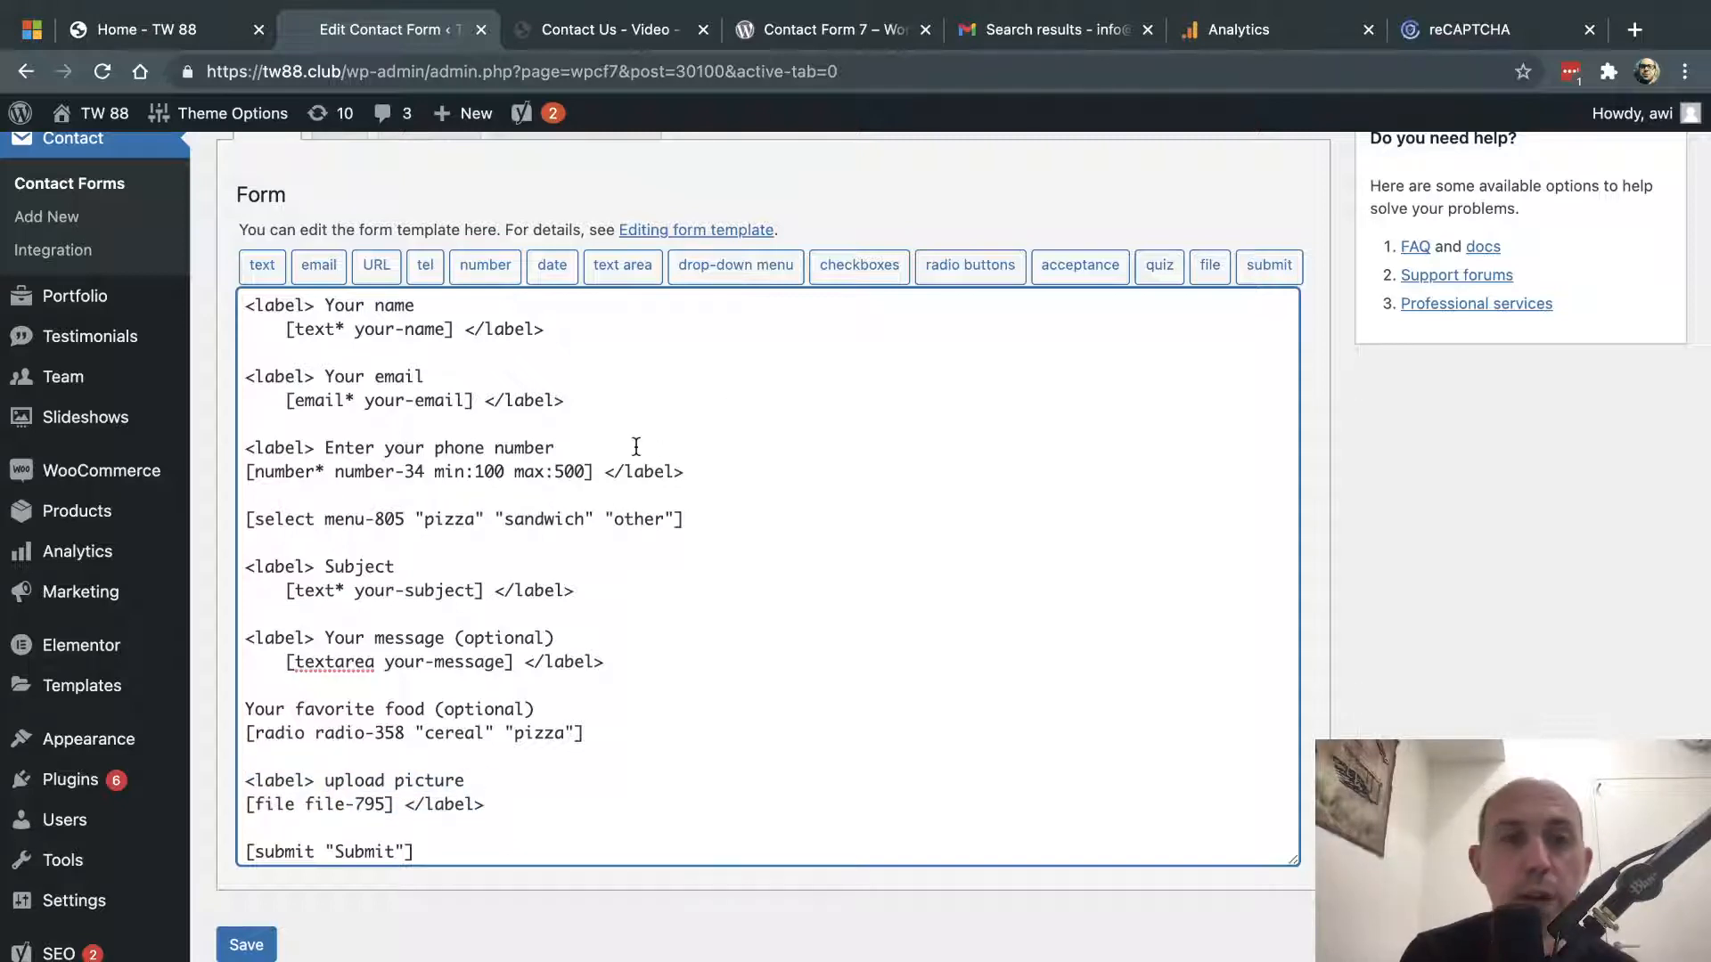
- Add blank lines after the email field and bring up the date tag generator
click(605, 407)
key(Return)
key(Return)
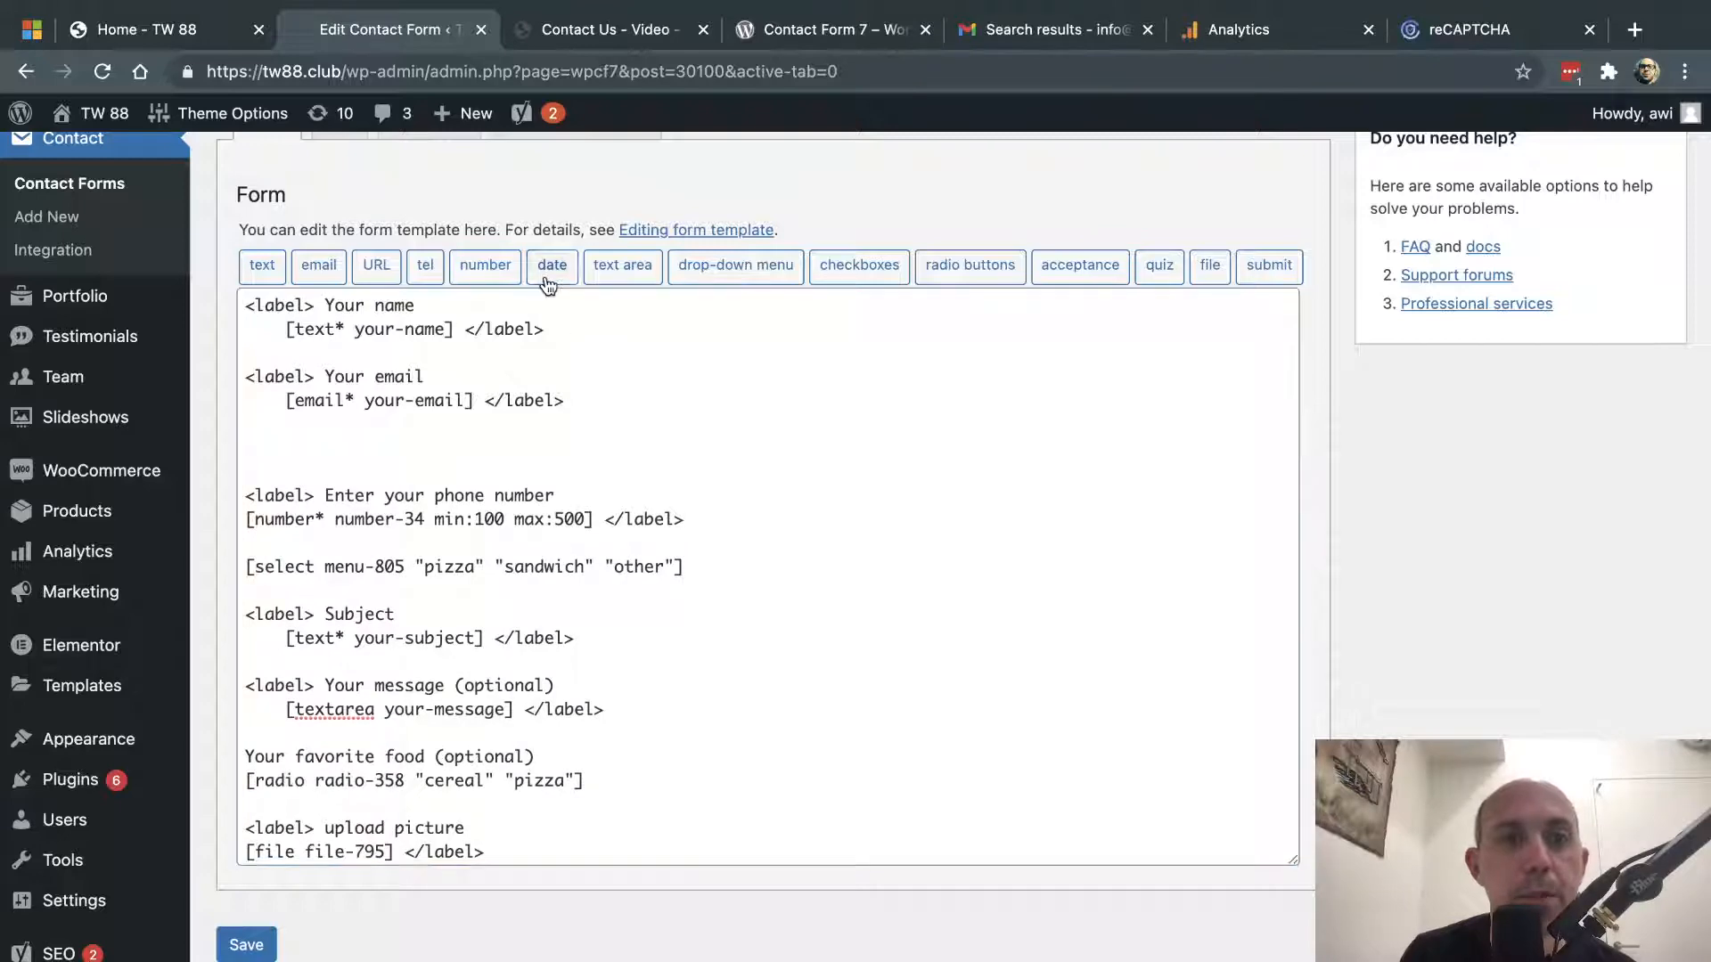
click(550, 266)
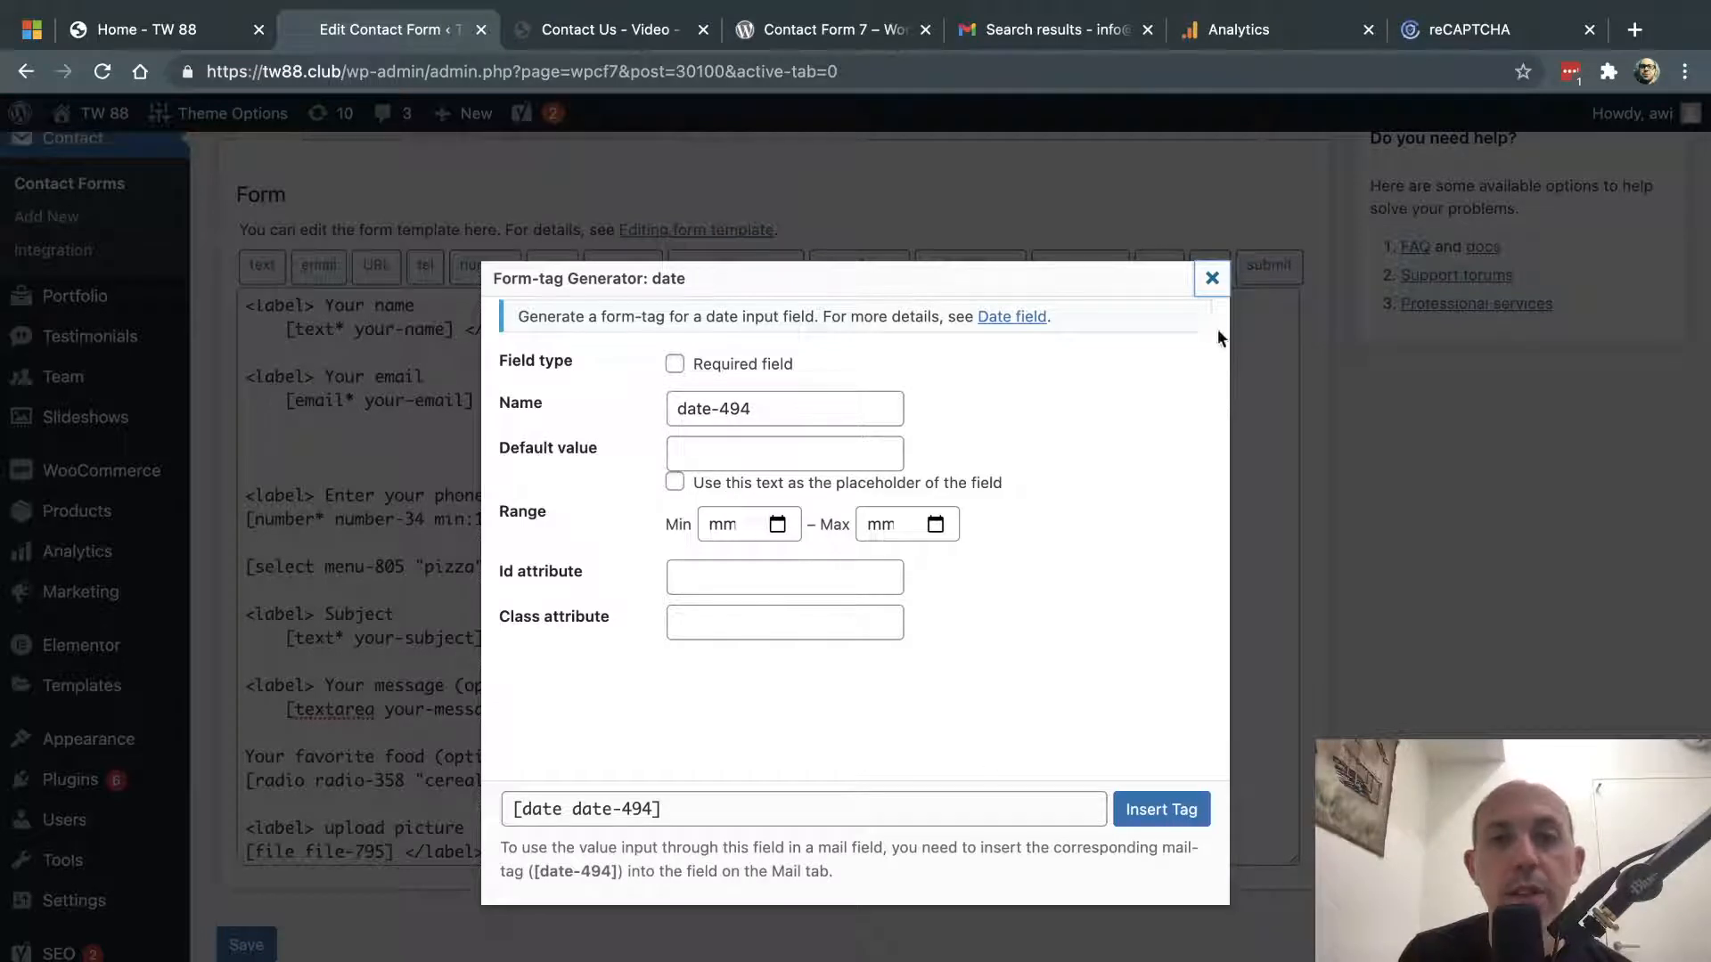
- Close the date generator, inspect the file generator's size limit and file types, then close it
click(1212, 278)
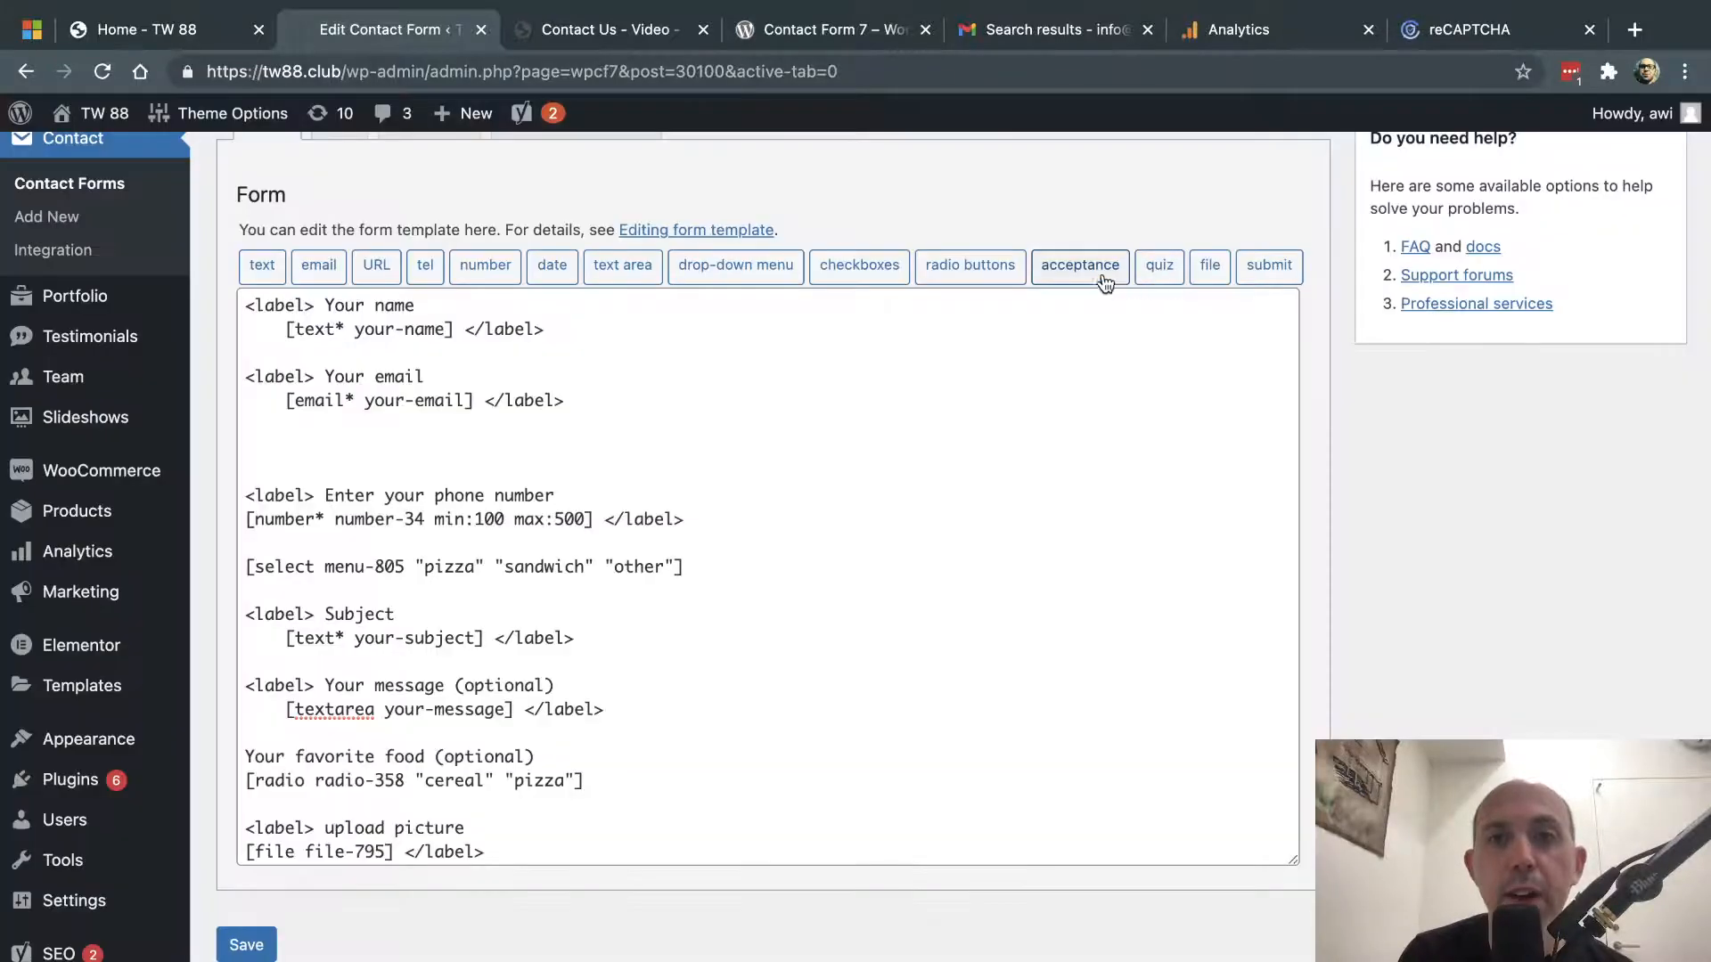
click(1203, 271)
drag(535, 484, 690, 470)
click(700, 473)
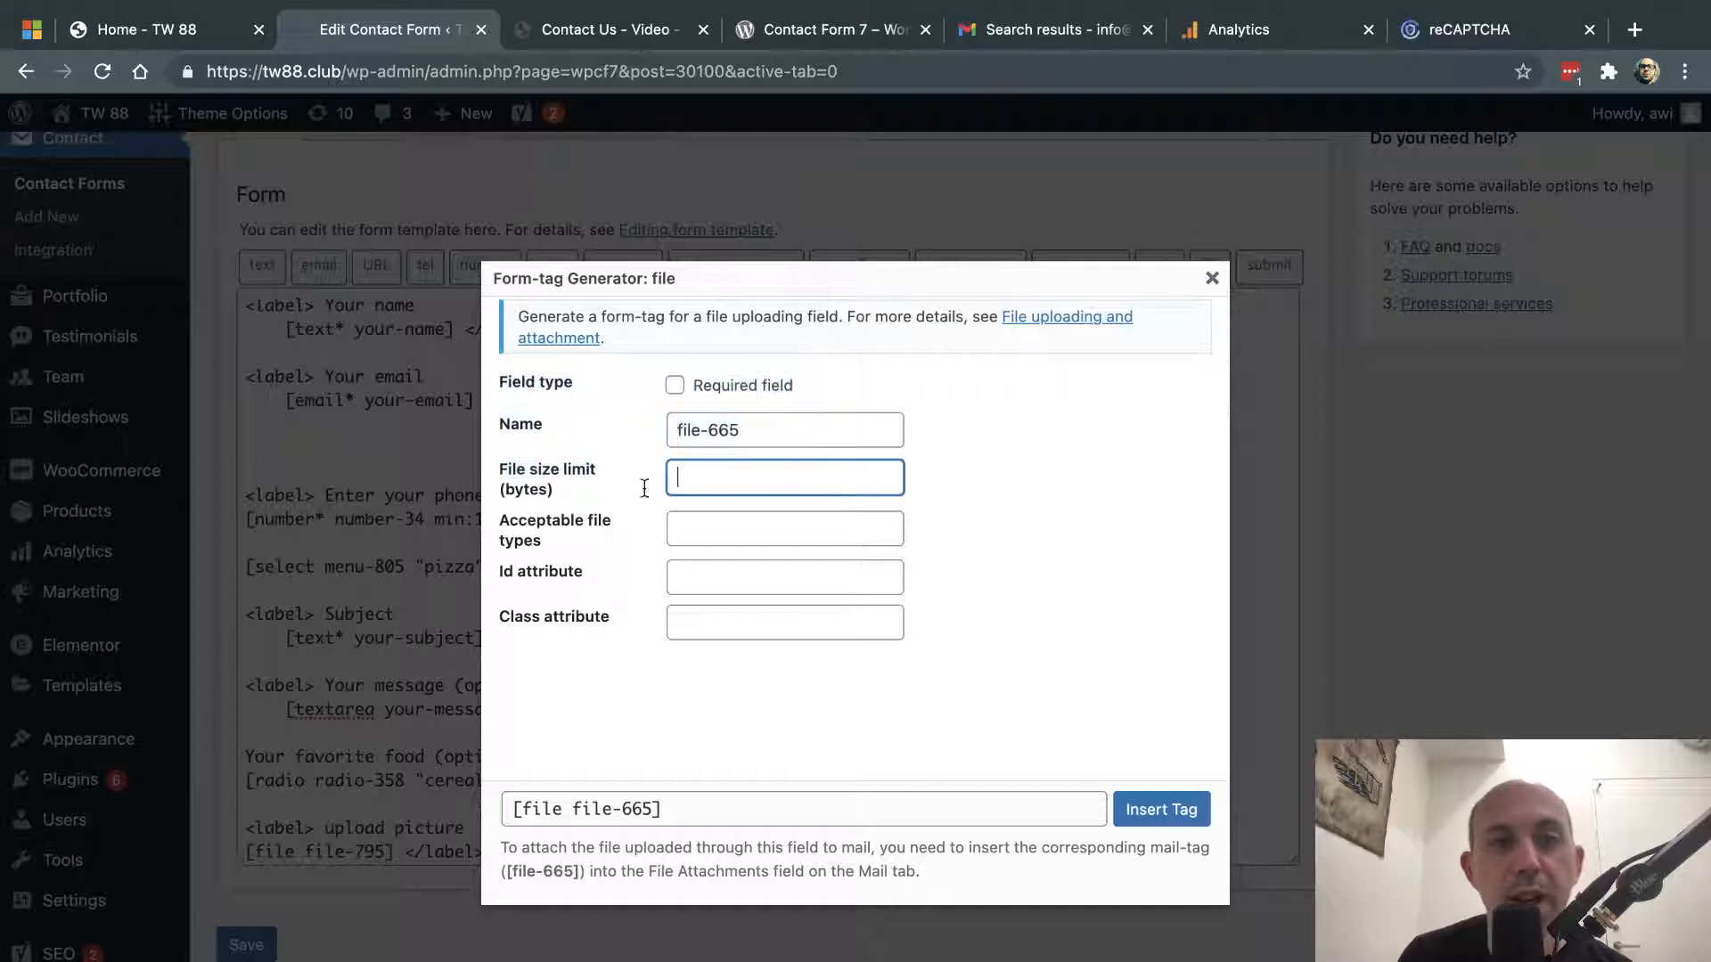
click(700, 526)
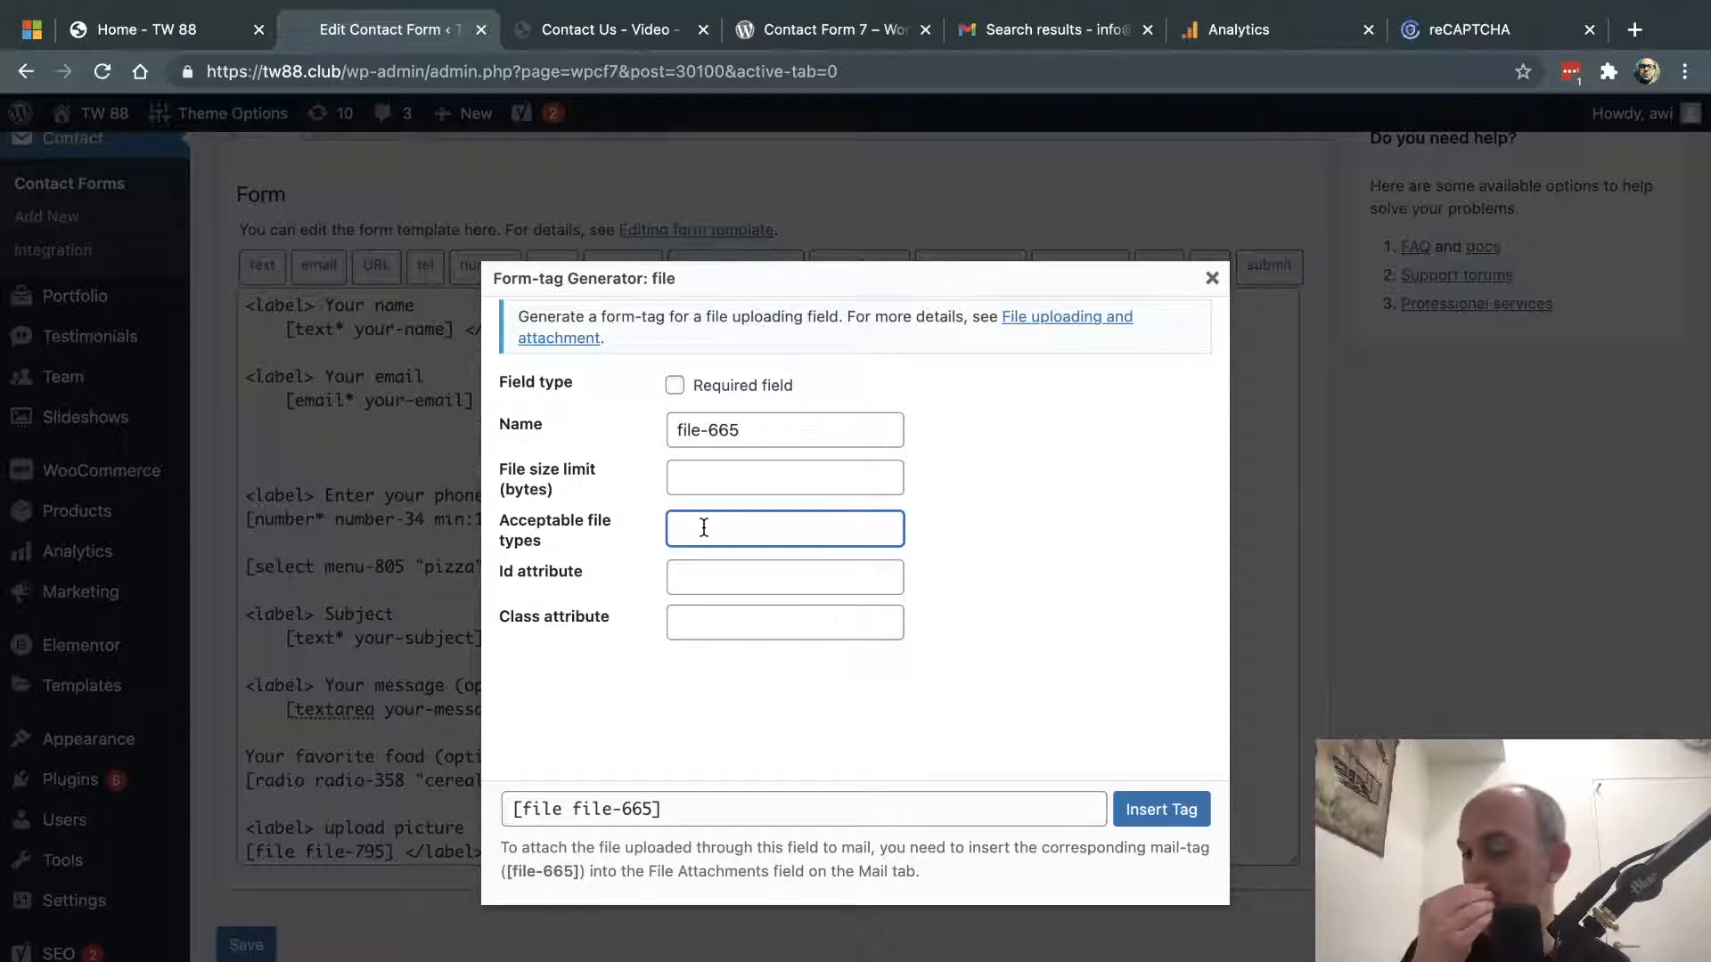
click(1210, 281)
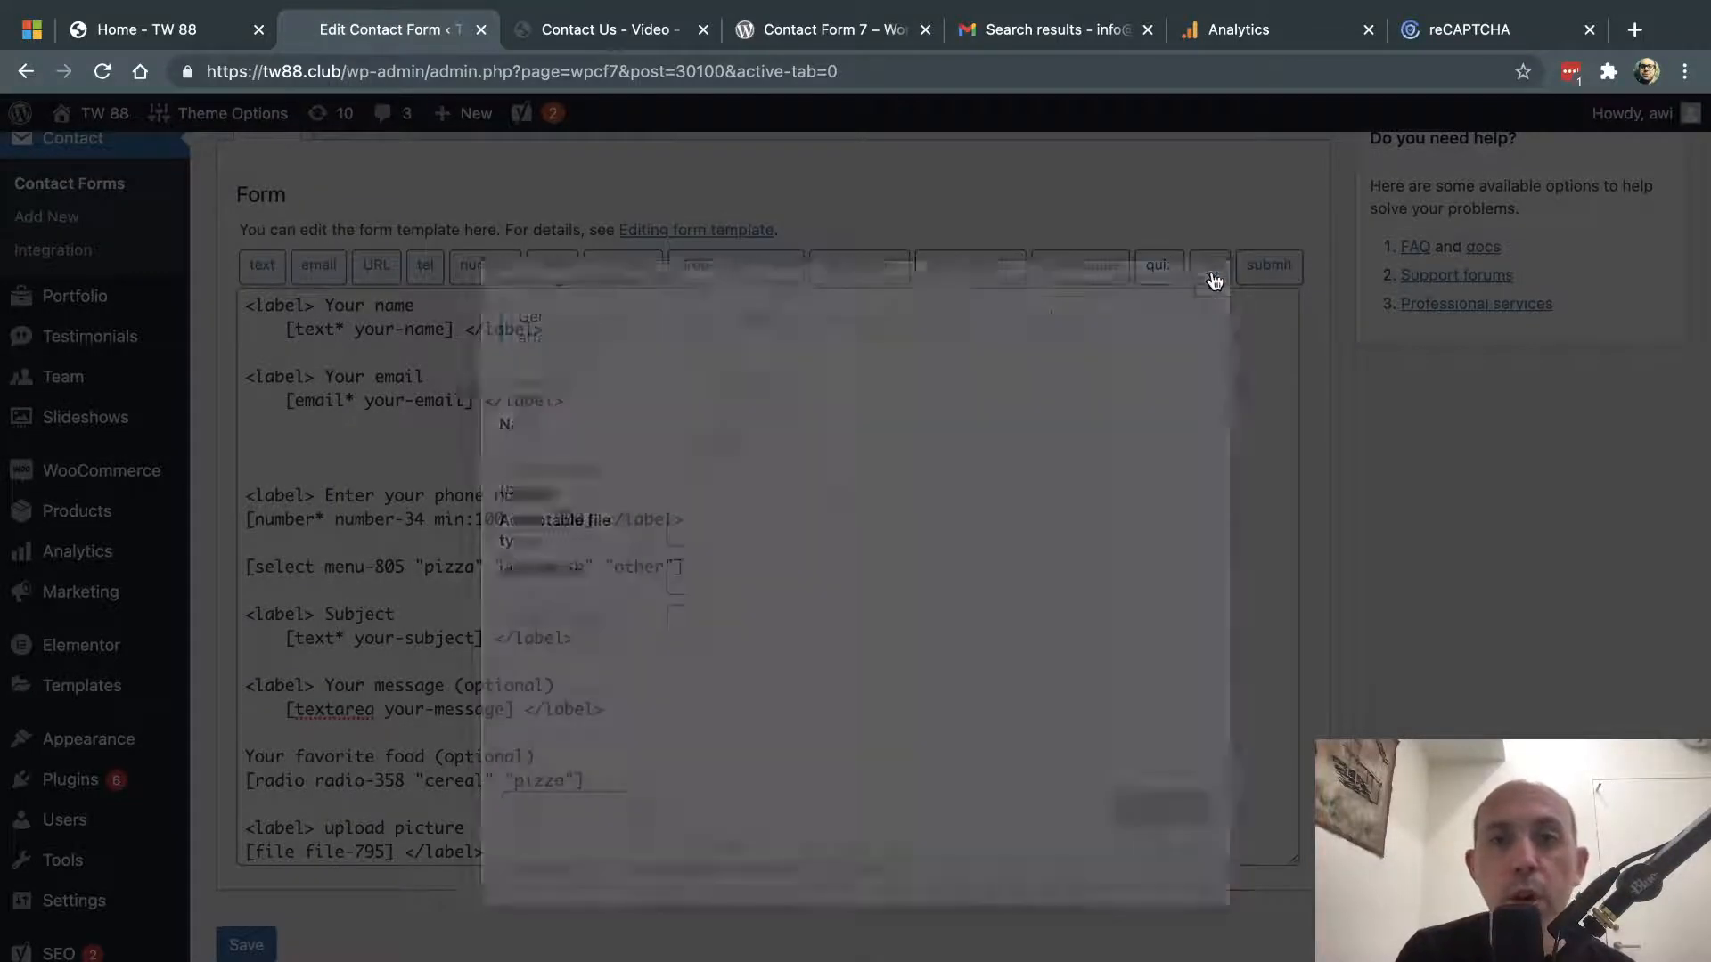
scroll(806, 553, up, 2)
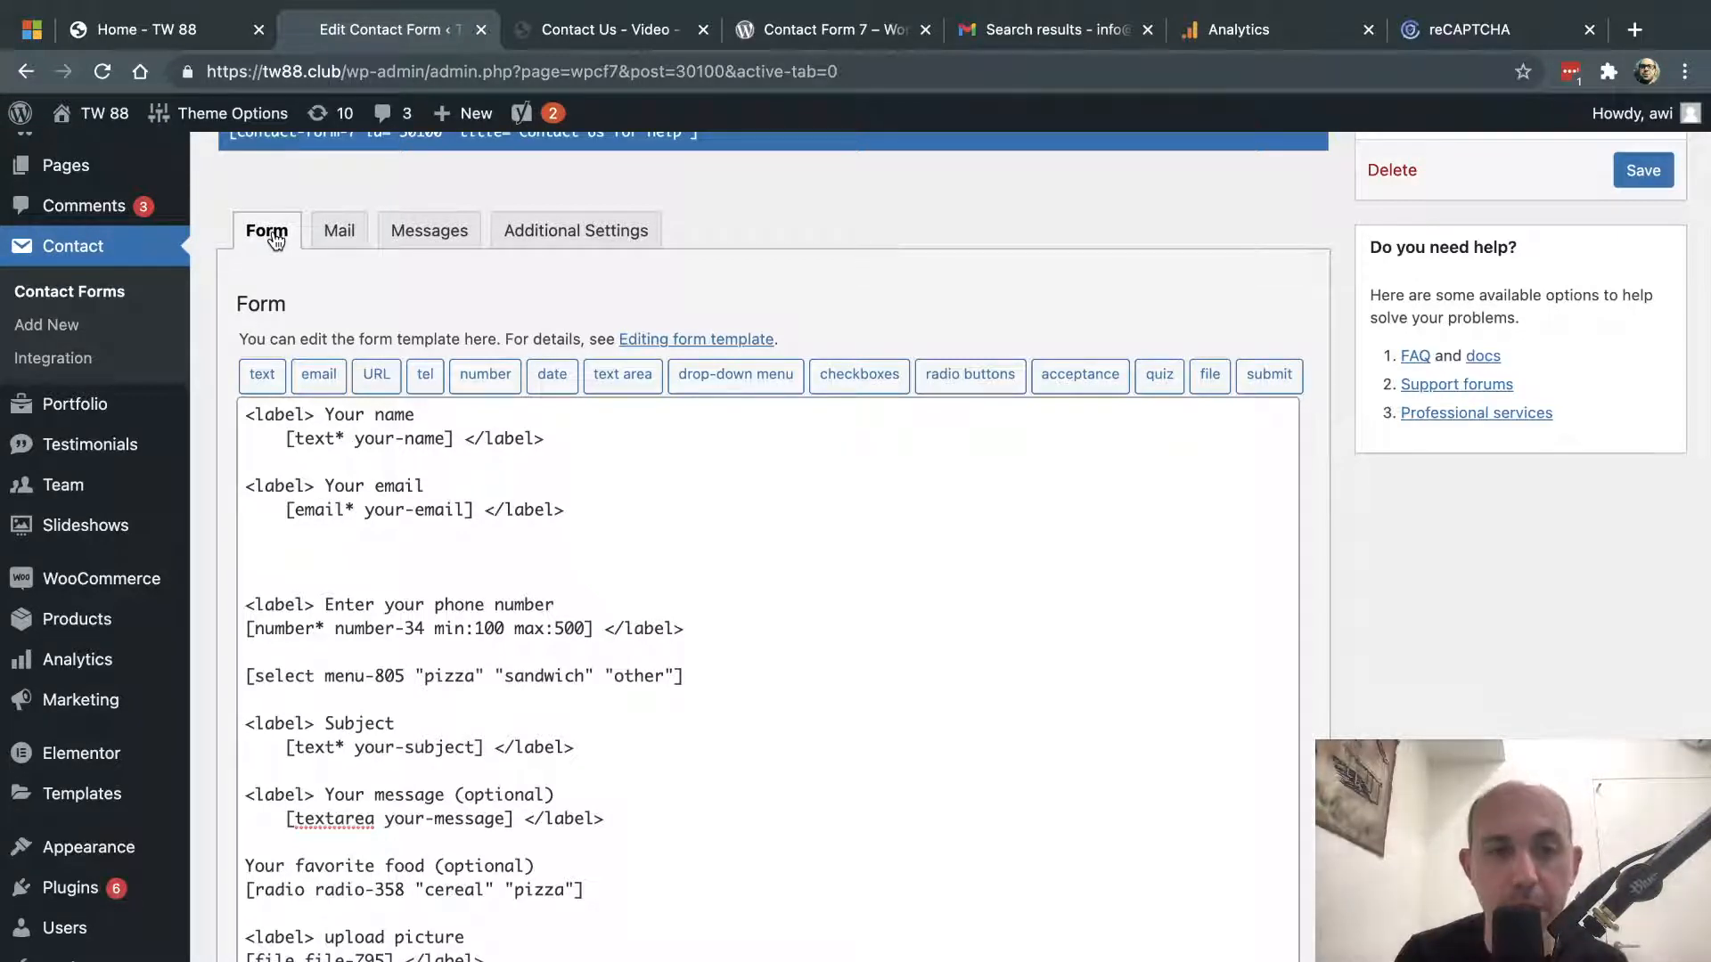
- In the Mail tab, replace the To recipient with your own e-mail address
click(335, 241)
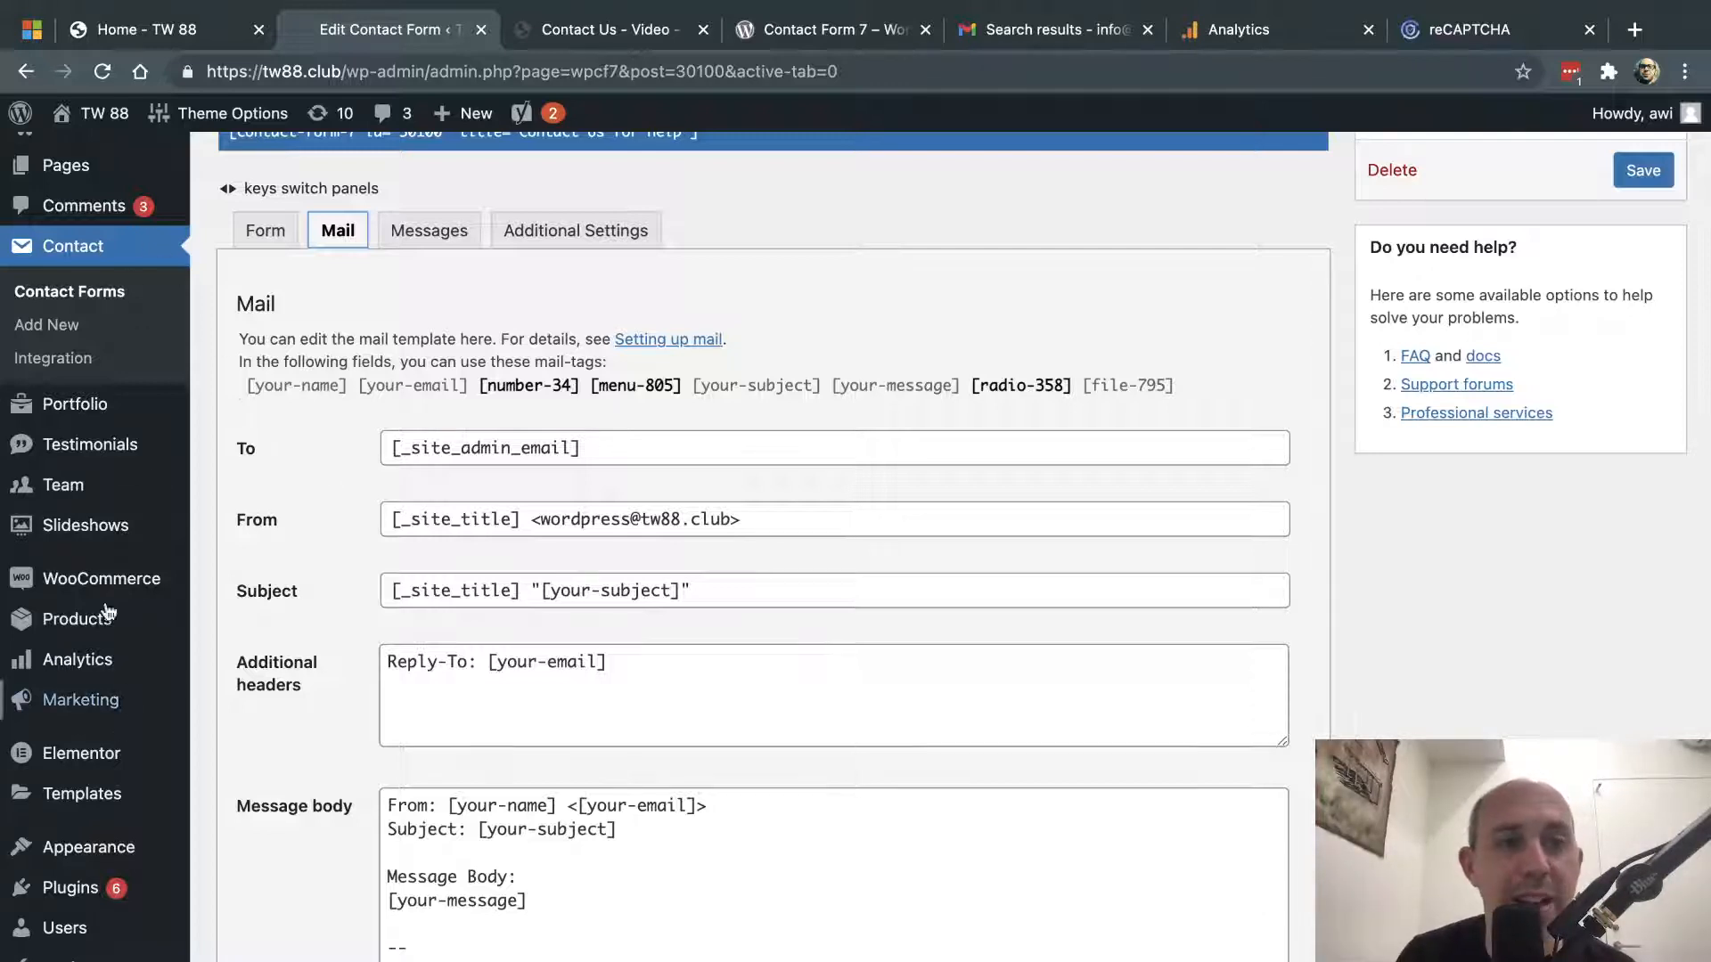
mouse_move(161, 410)
click(250, 438)
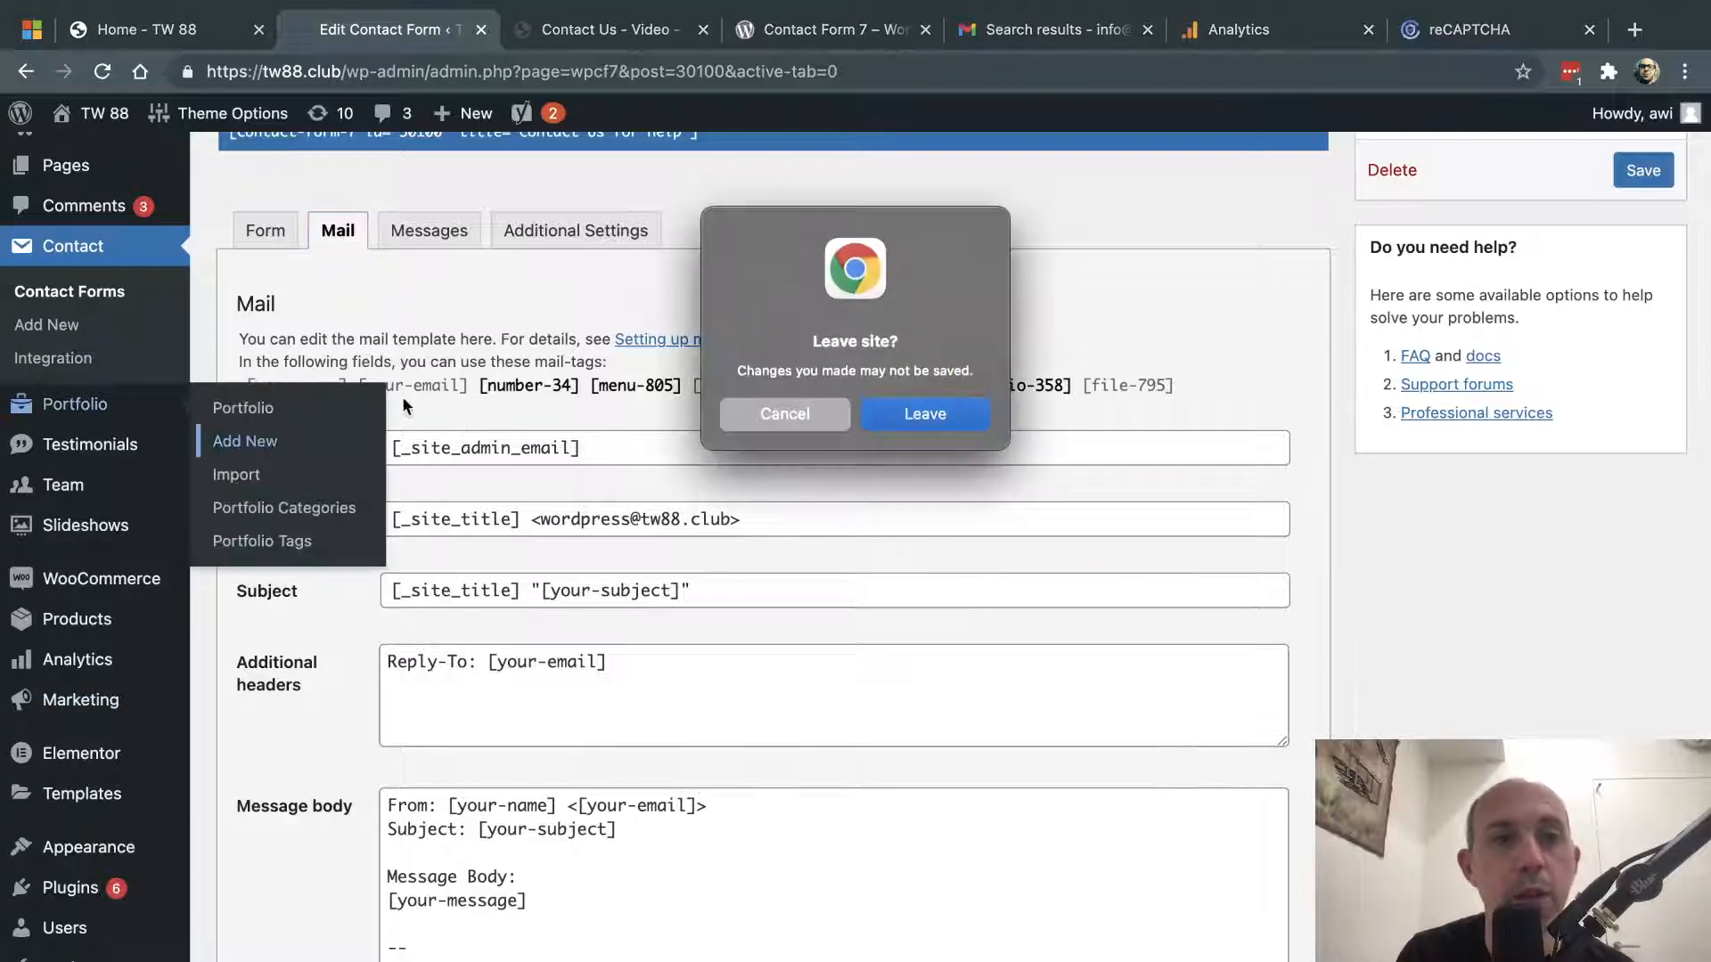
click(783, 410)
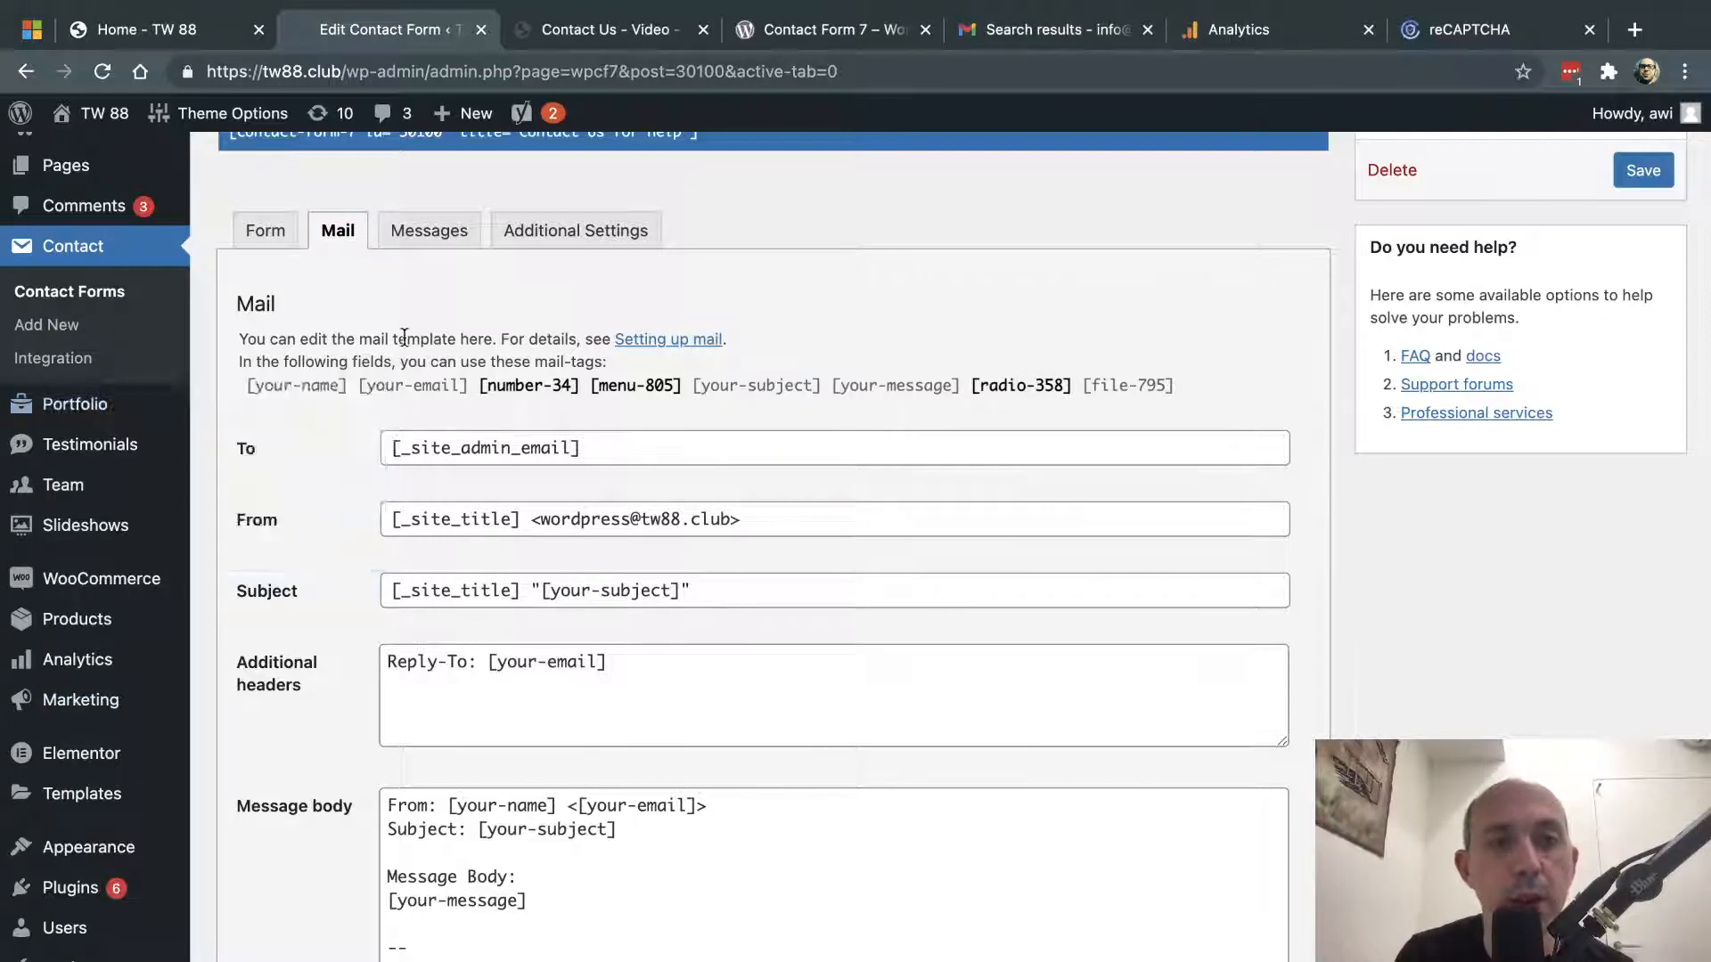
triple_click(473, 453)
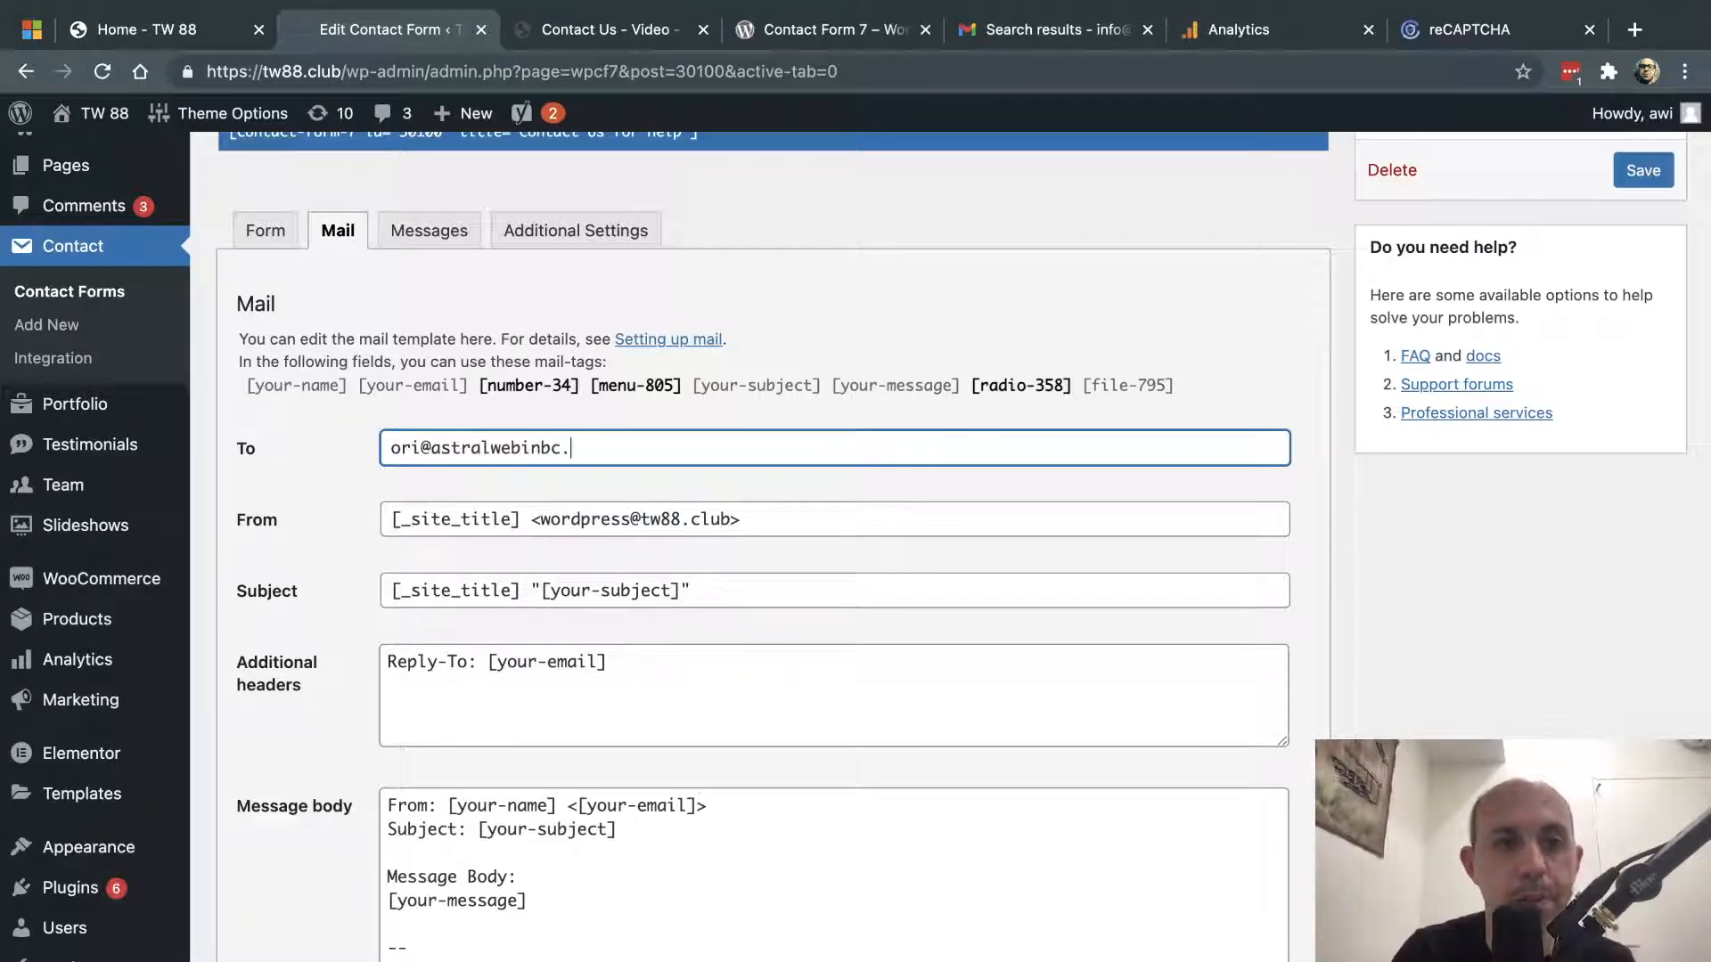
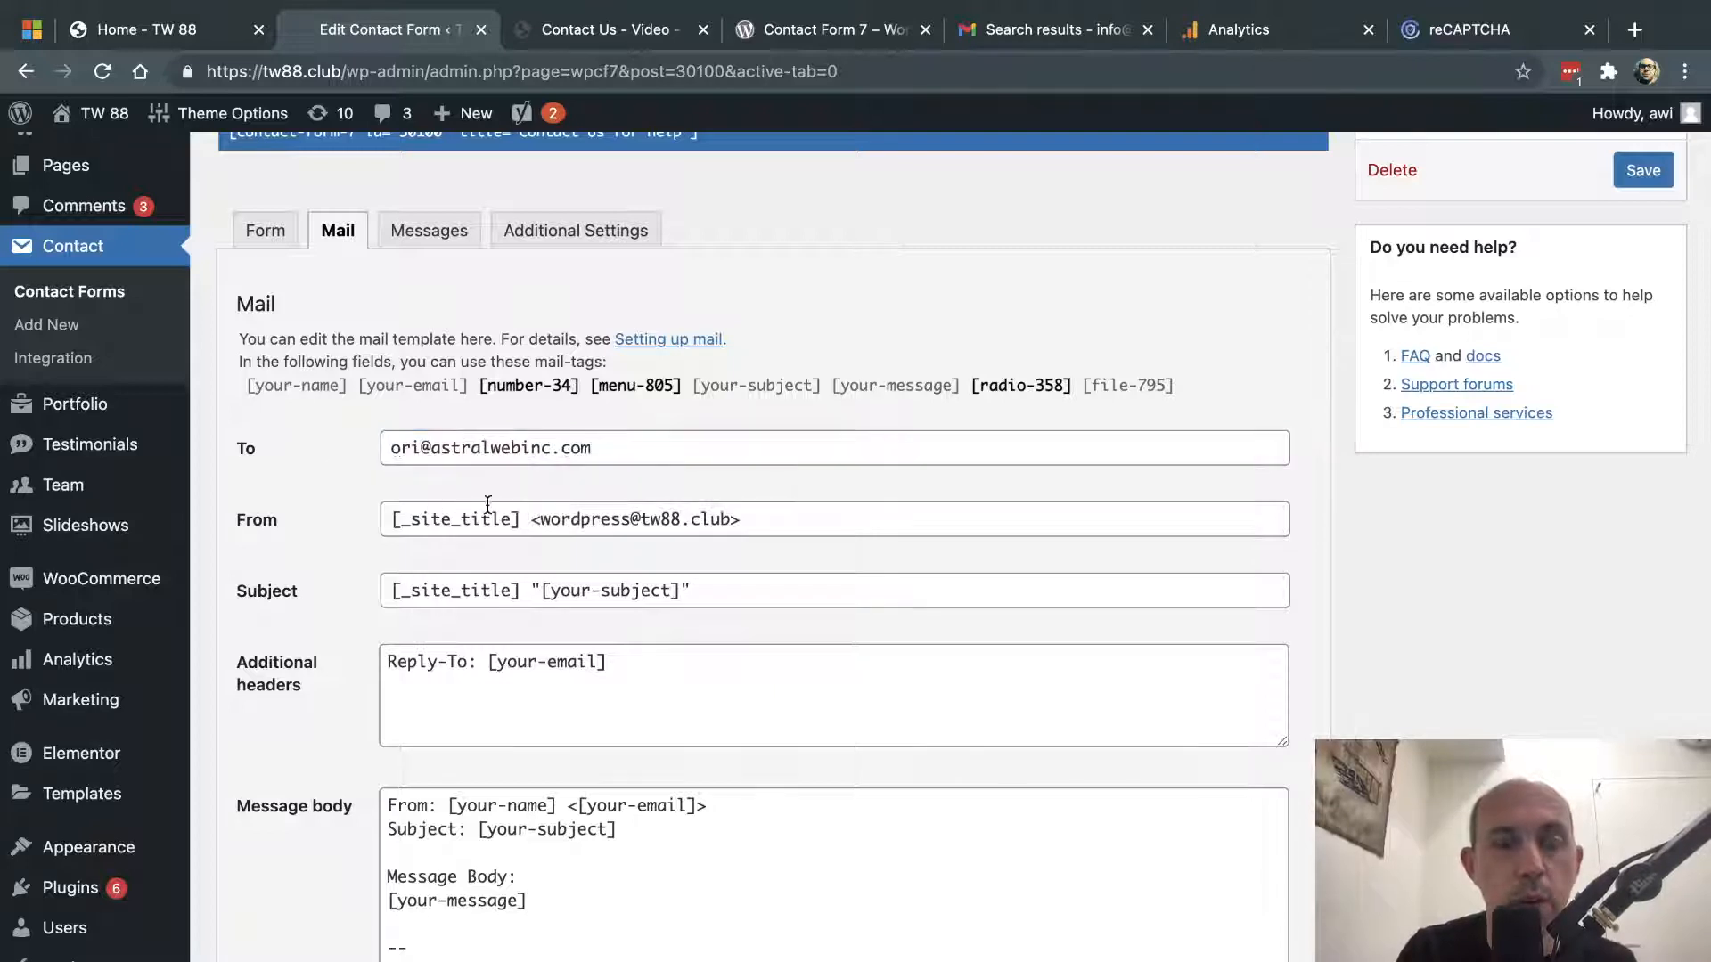
- Append pizza to the end of the mail Subject line
drag(525, 518, 373, 522)
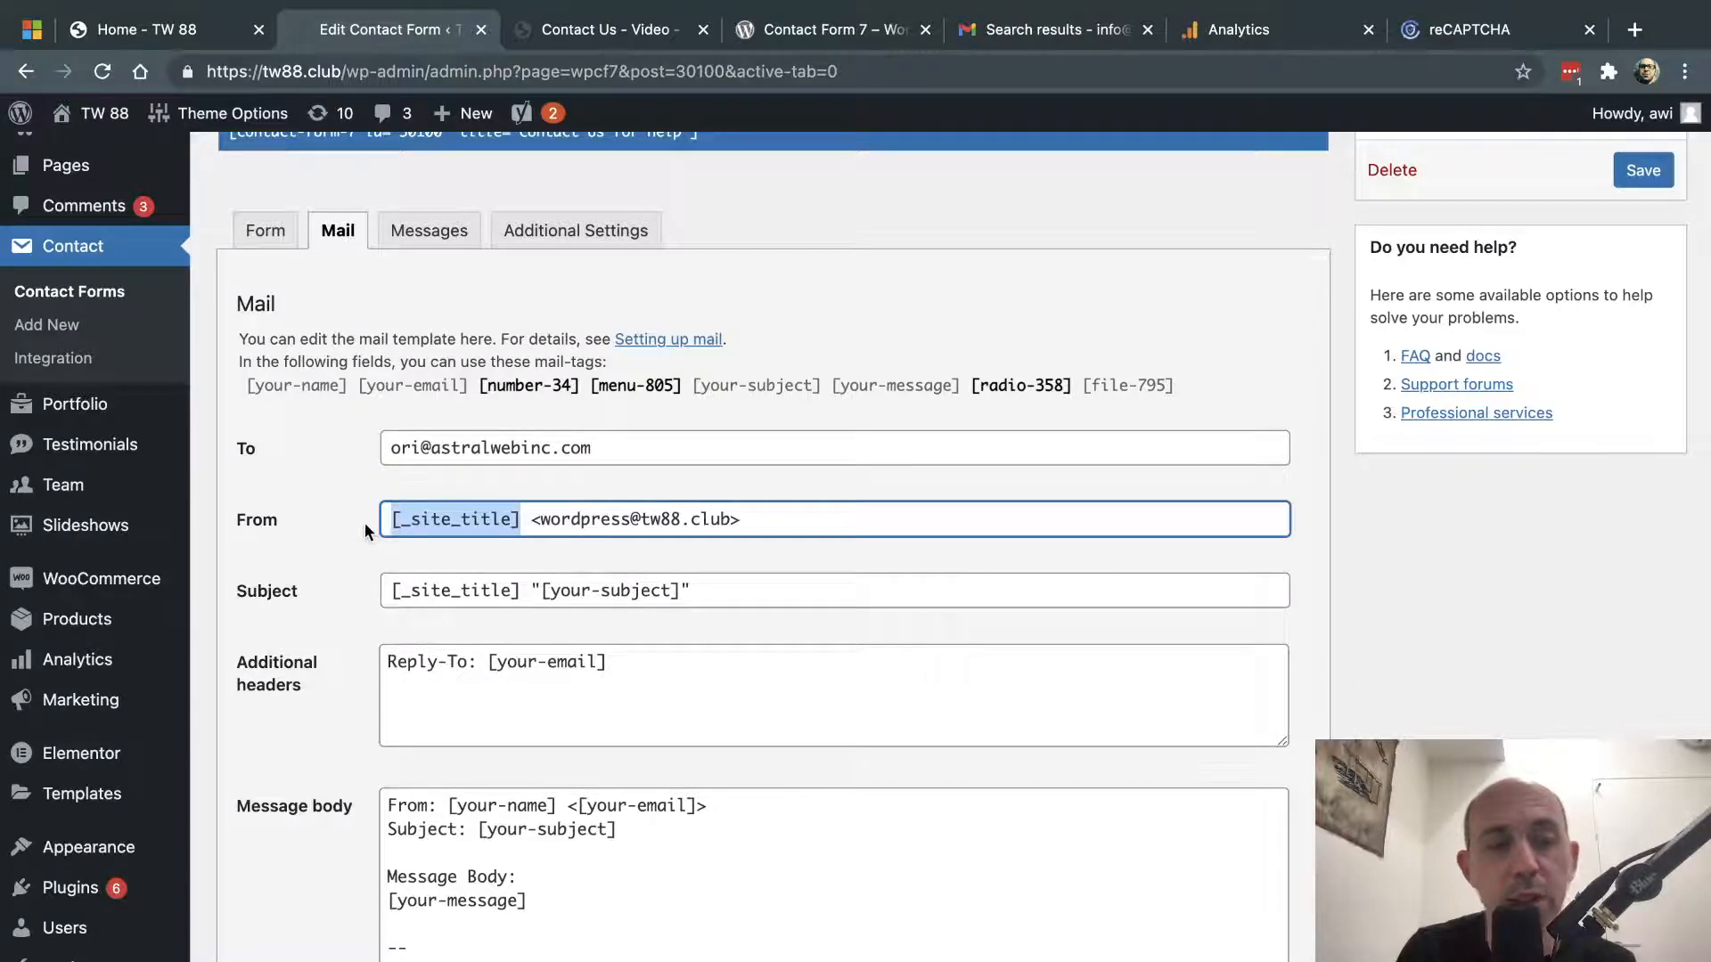
scroll(72, 928, down, 2)
mouse_move(105, 918)
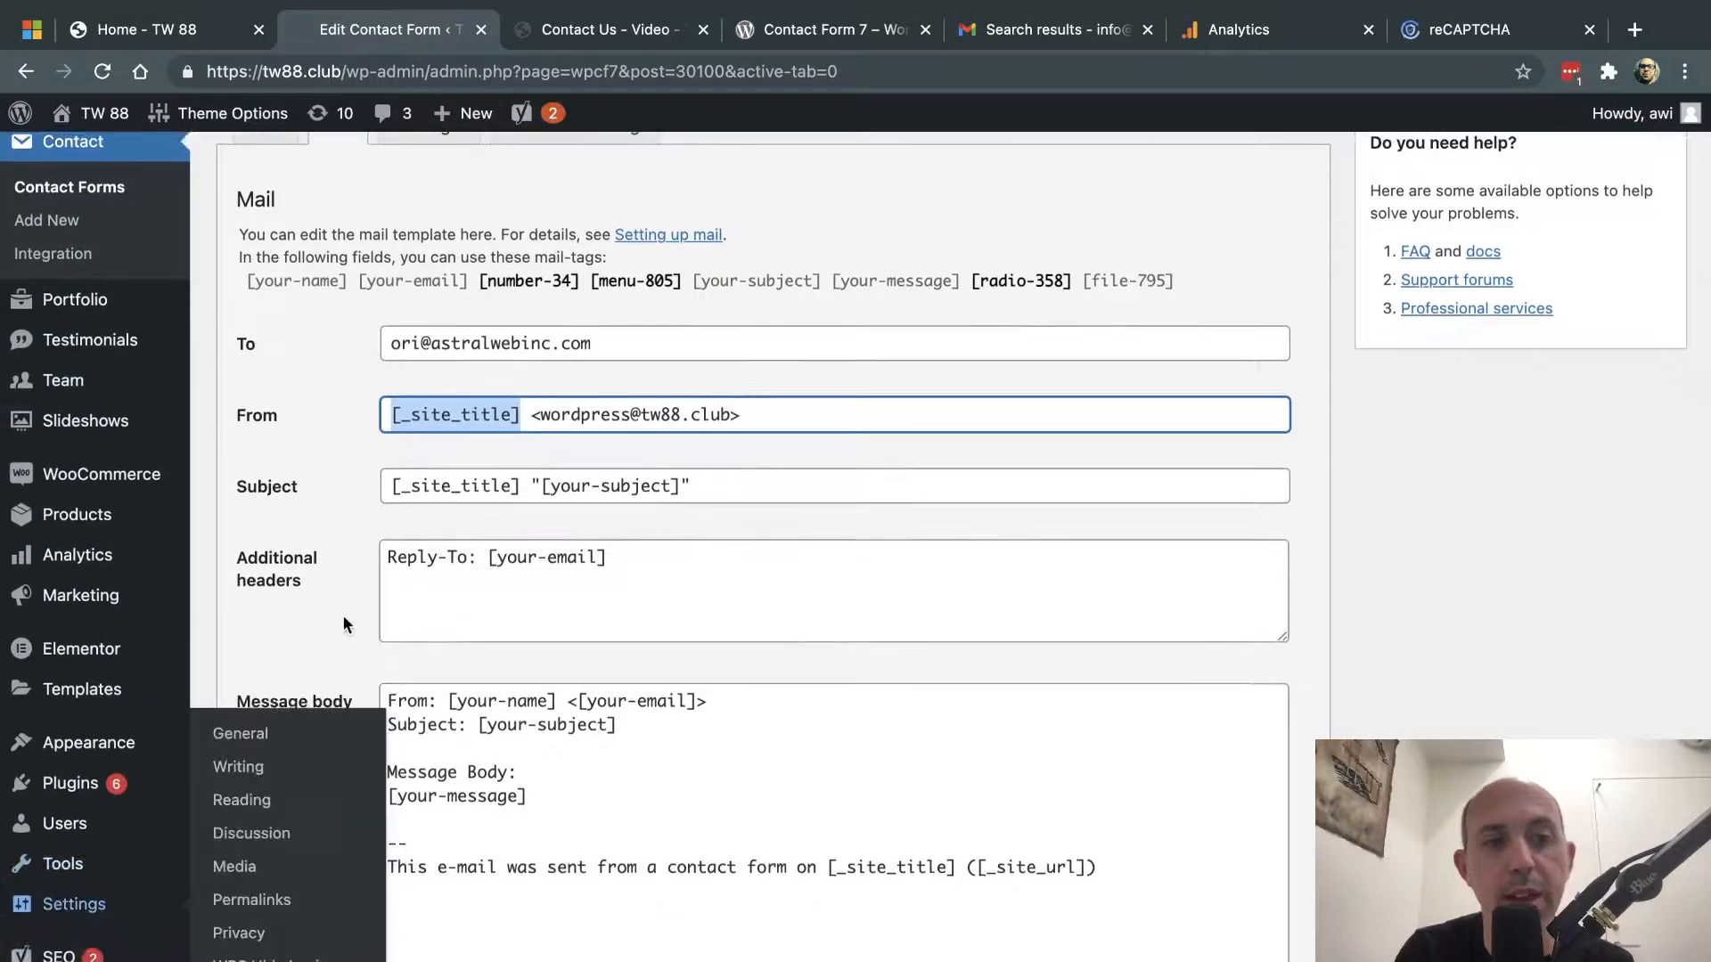
click(348, 490)
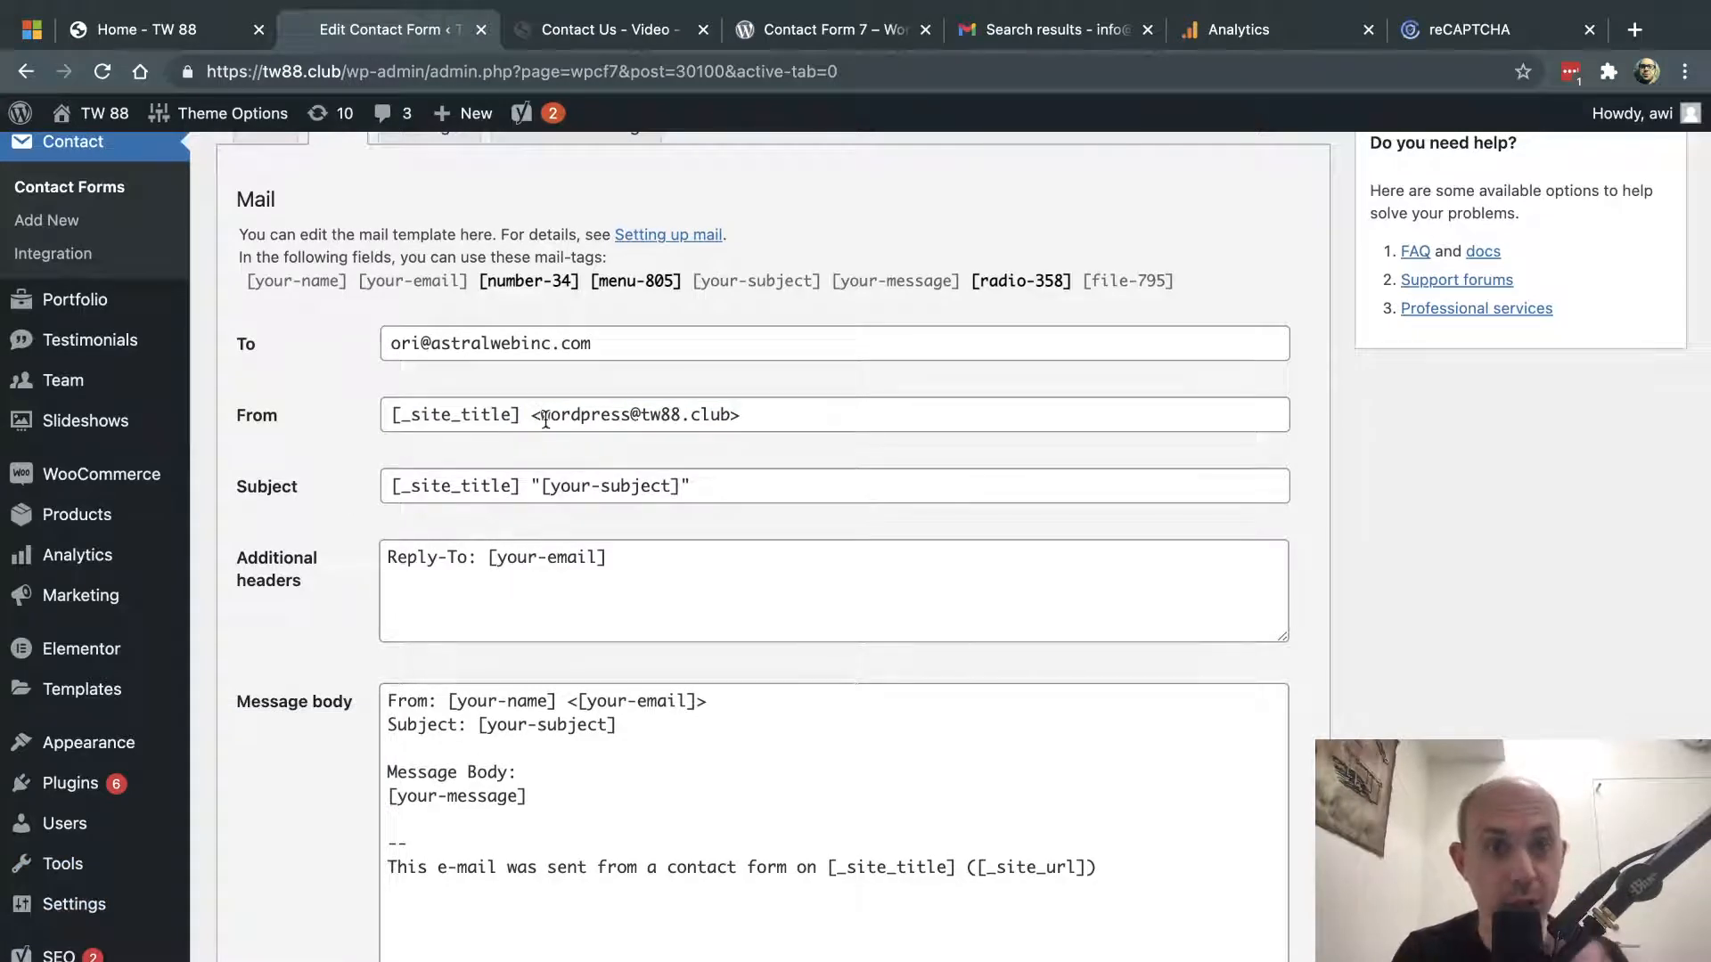
click(704, 415)
drag(637, 417, 726, 414)
click(728, 415)
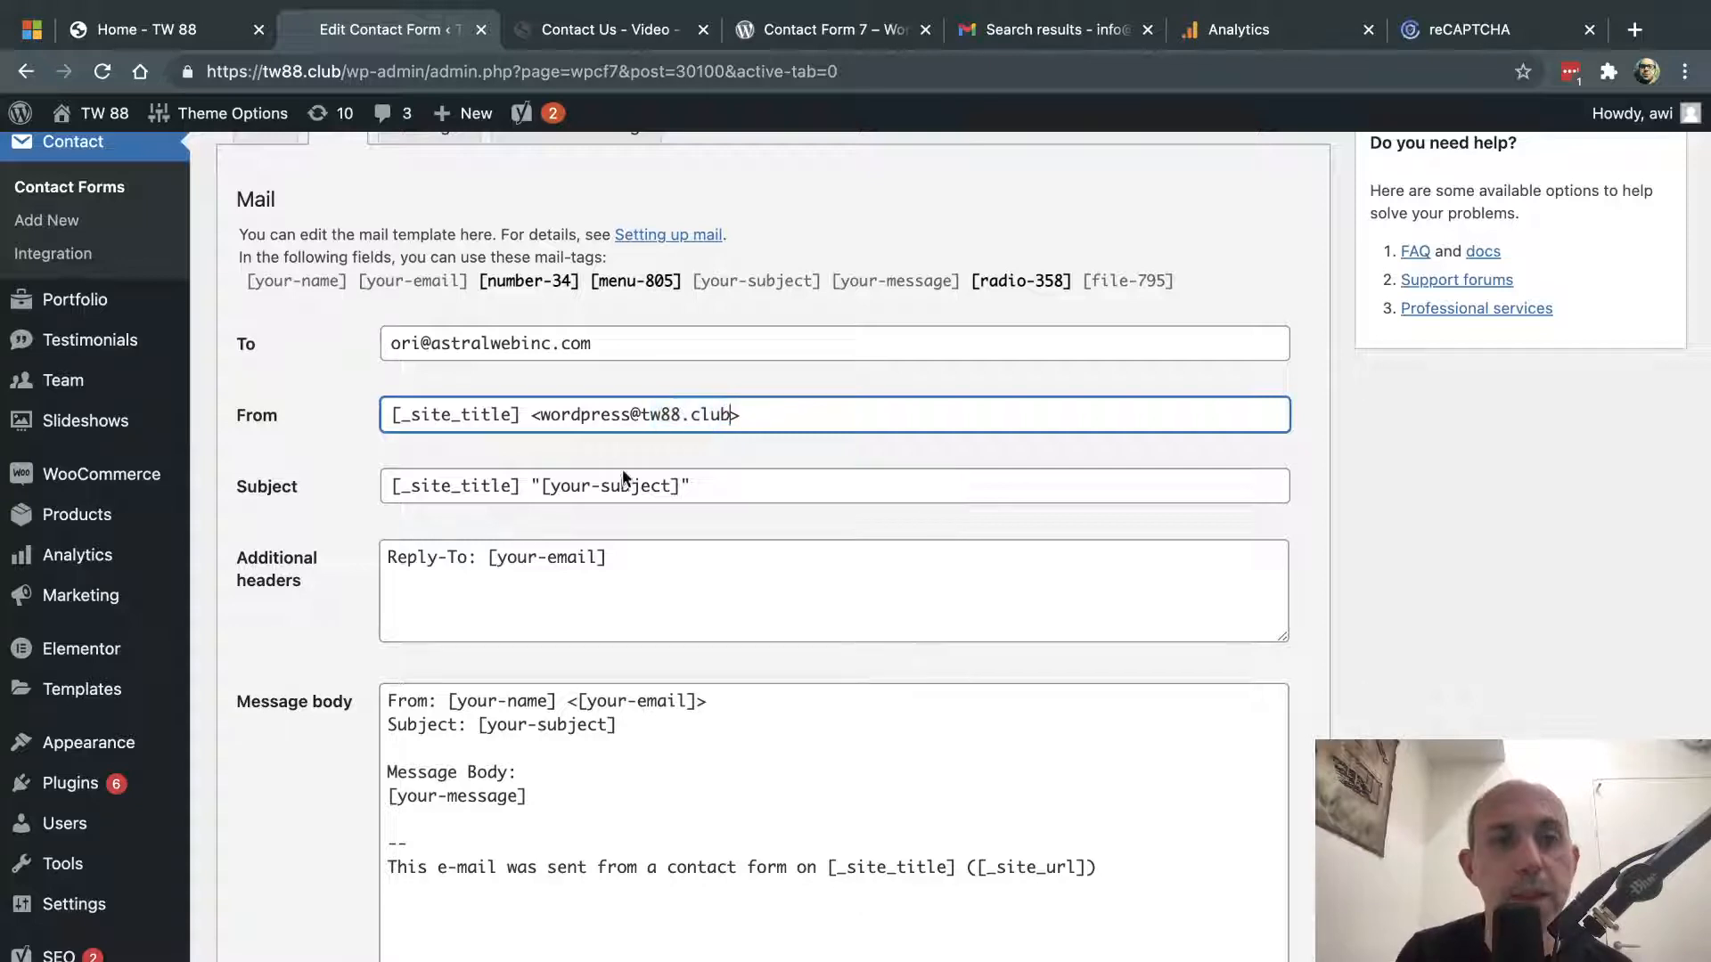
click(720, 491)
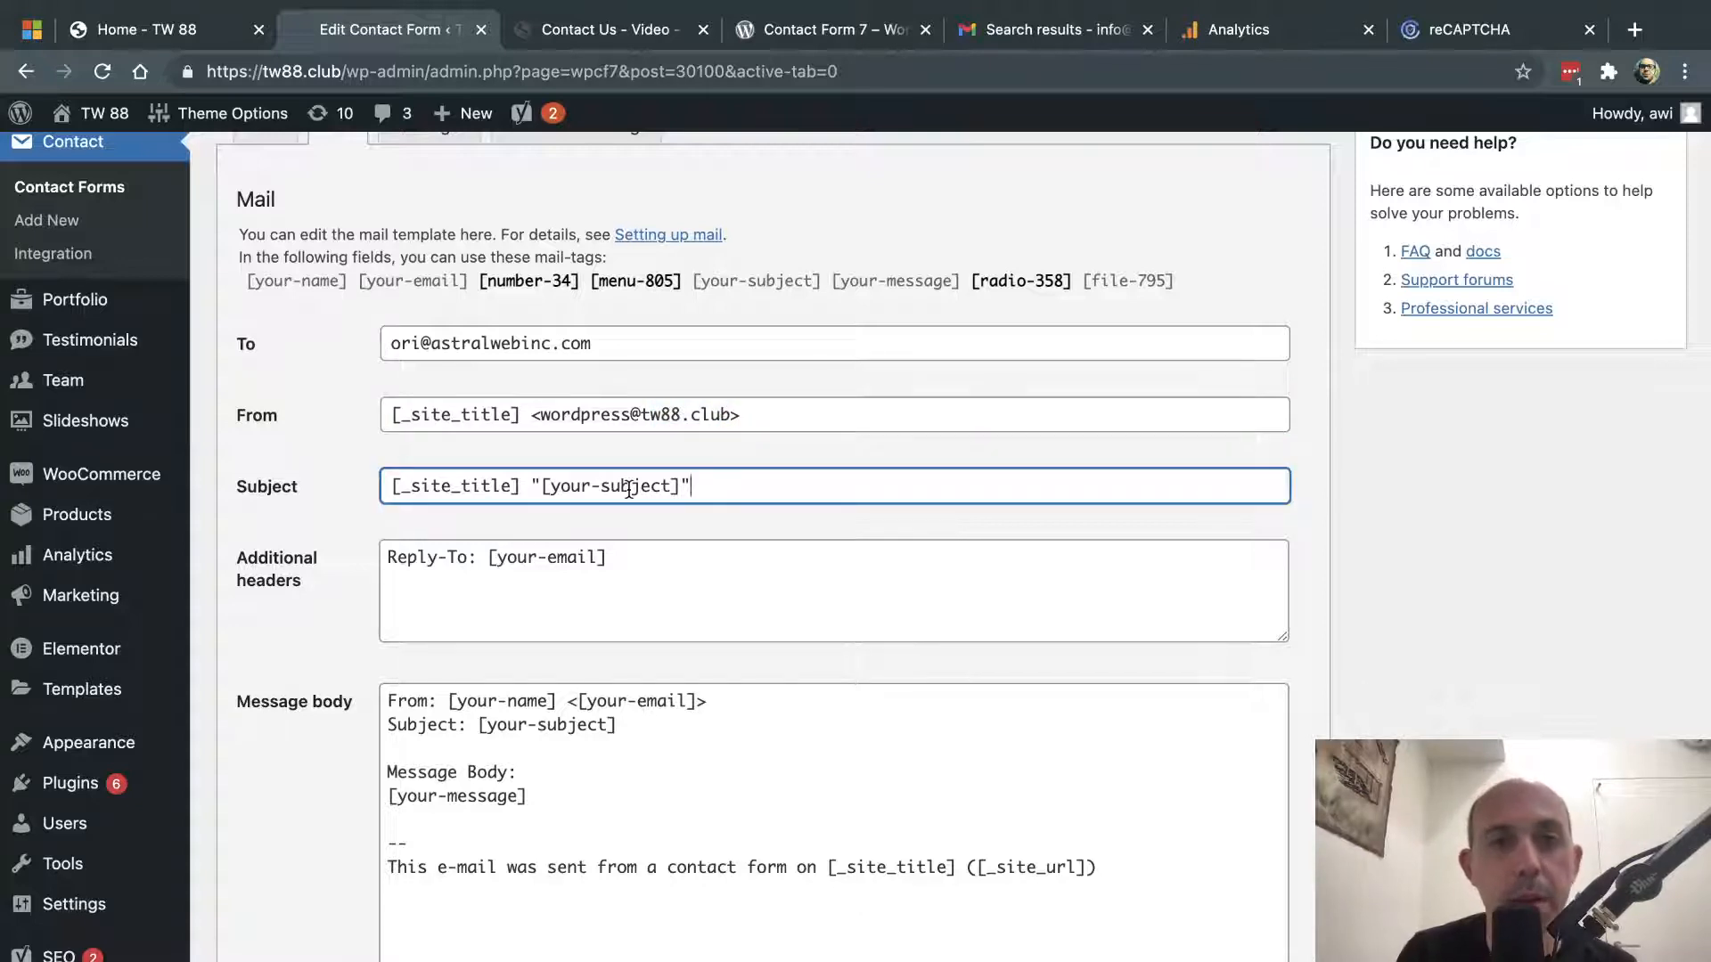
scroll(629, 489, up, 1)
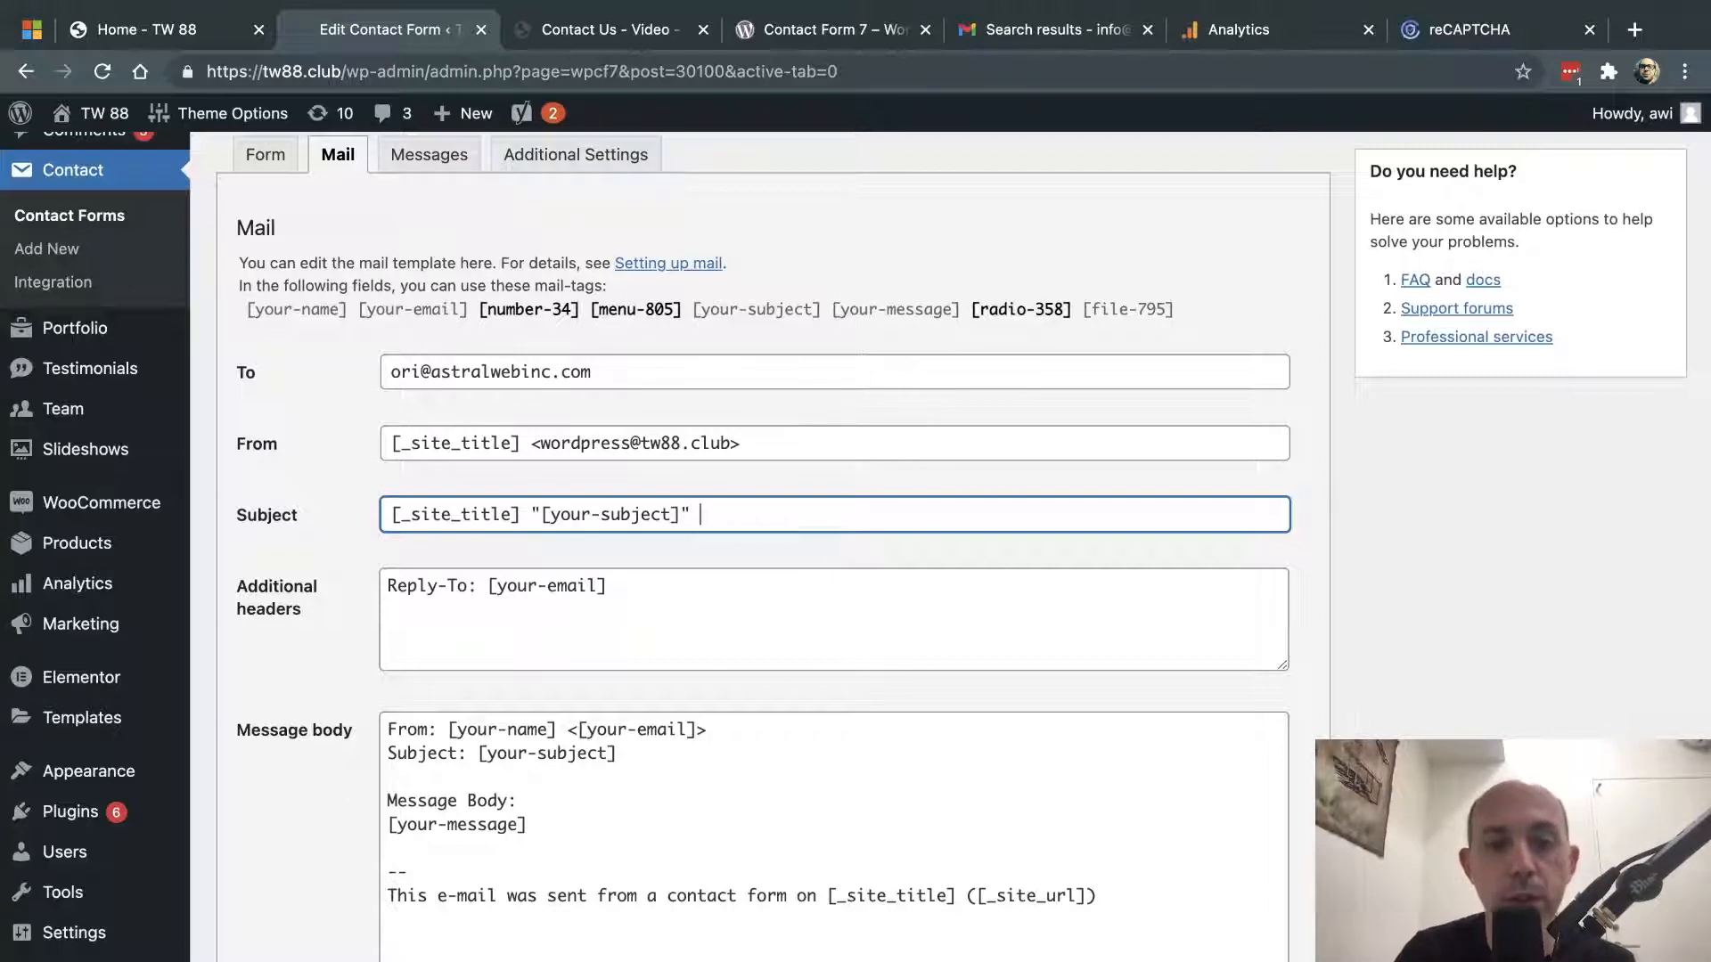
text(pizza)
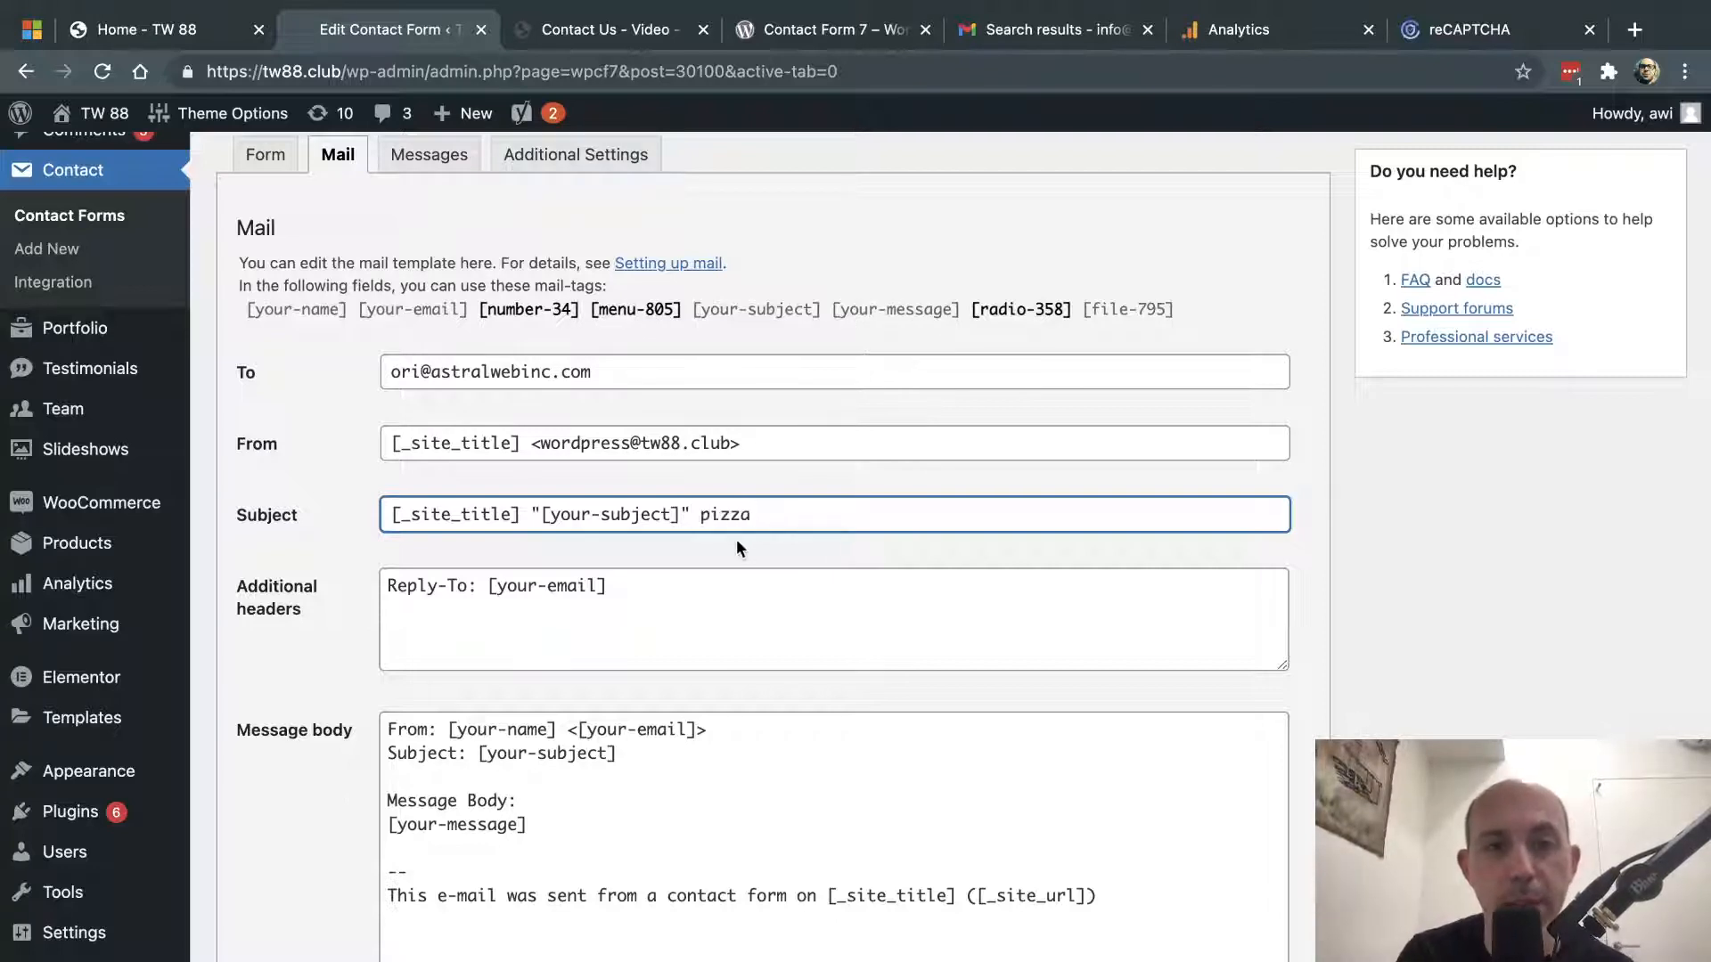
drag(541, 515, 679, 514)
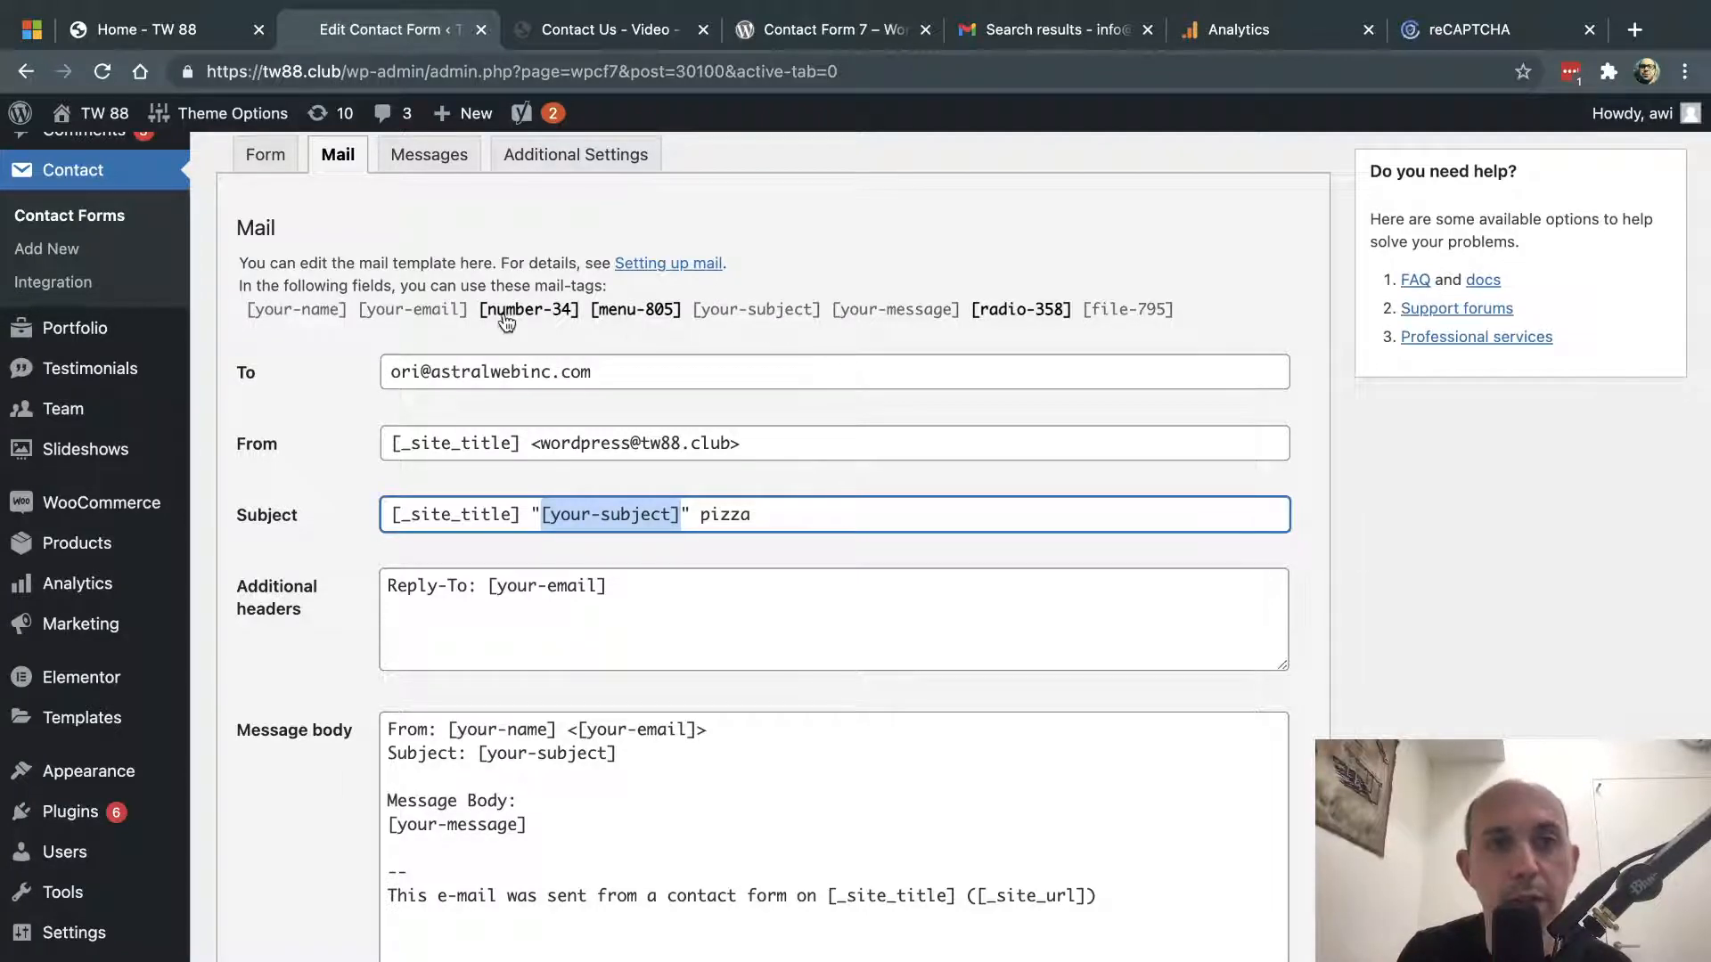
- Type john2 into Your name on the live Contact Us – Video page, then return to the editor
click(265, 155)
scroll(420, 413, up, 5)
click(609, 31)
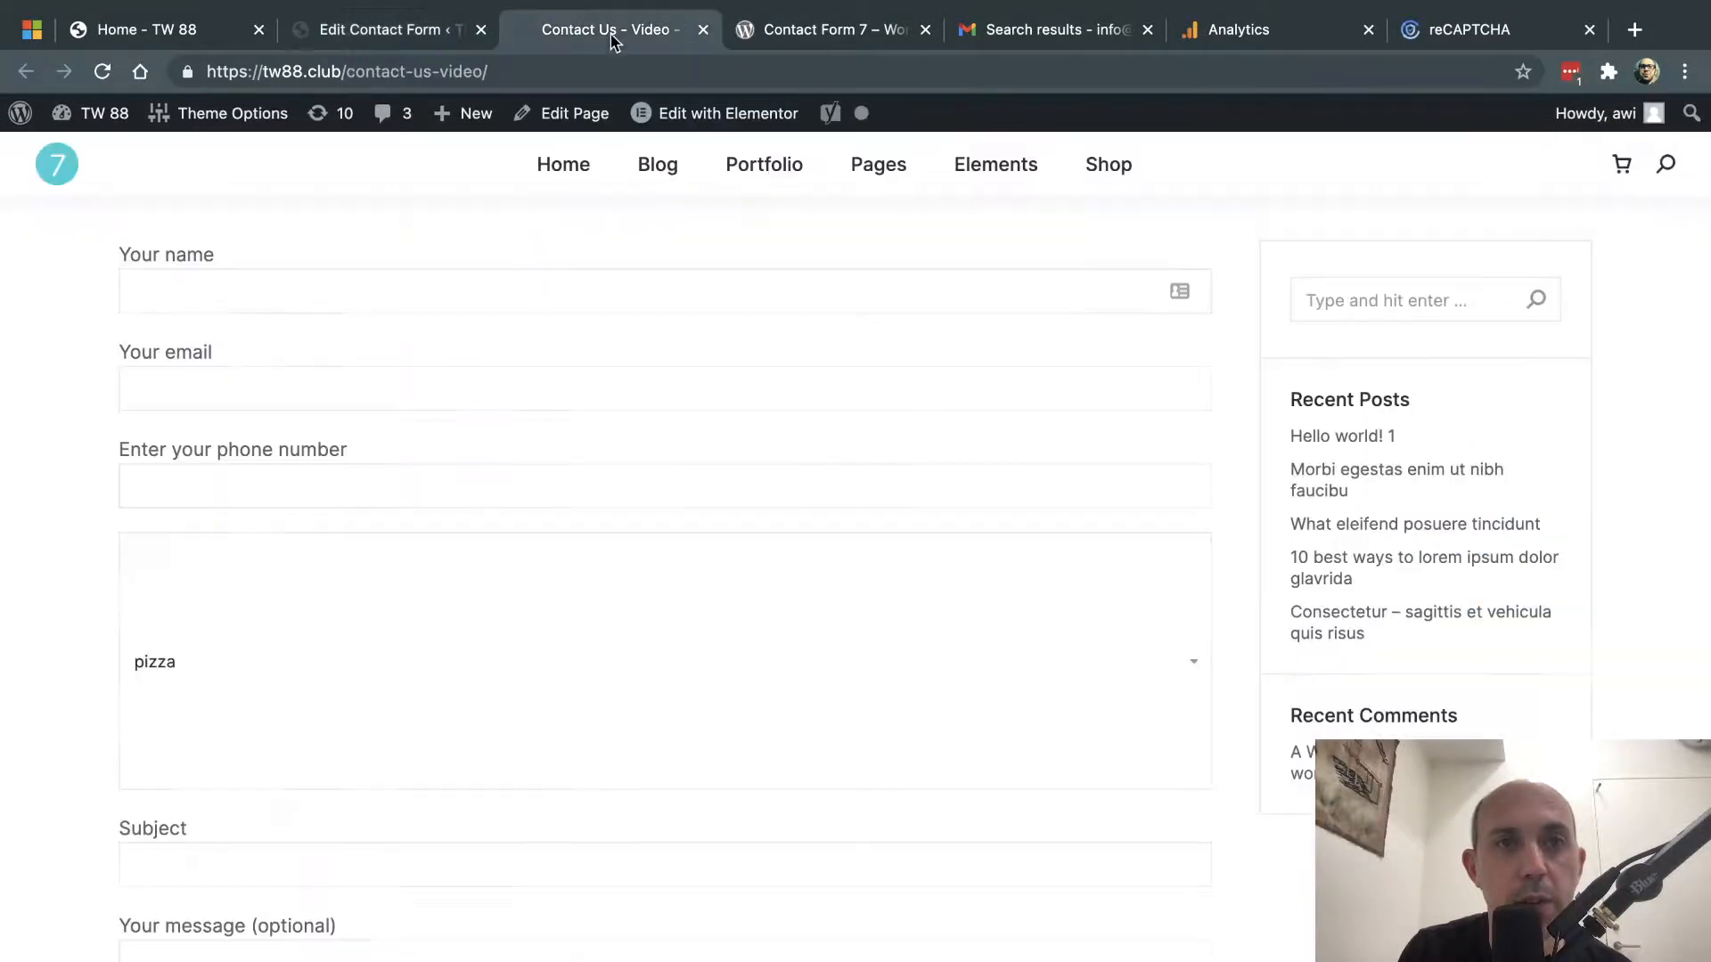
scroll(524, 260, up, 2)
click(250, 441)
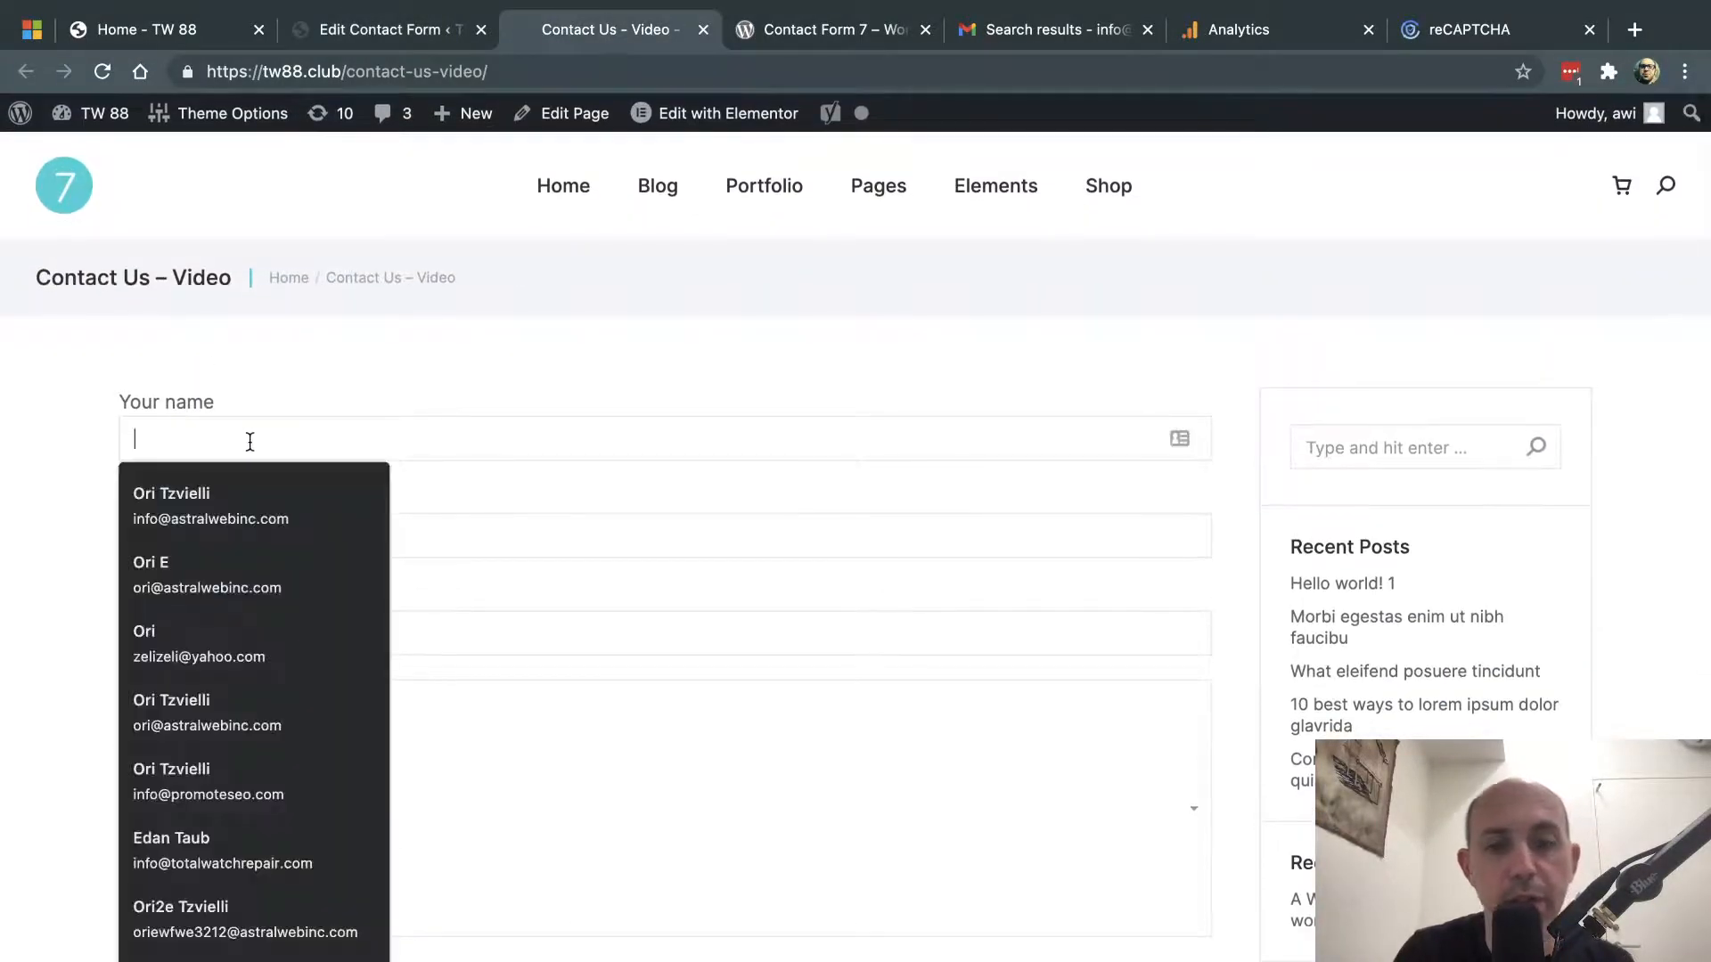
text(john)
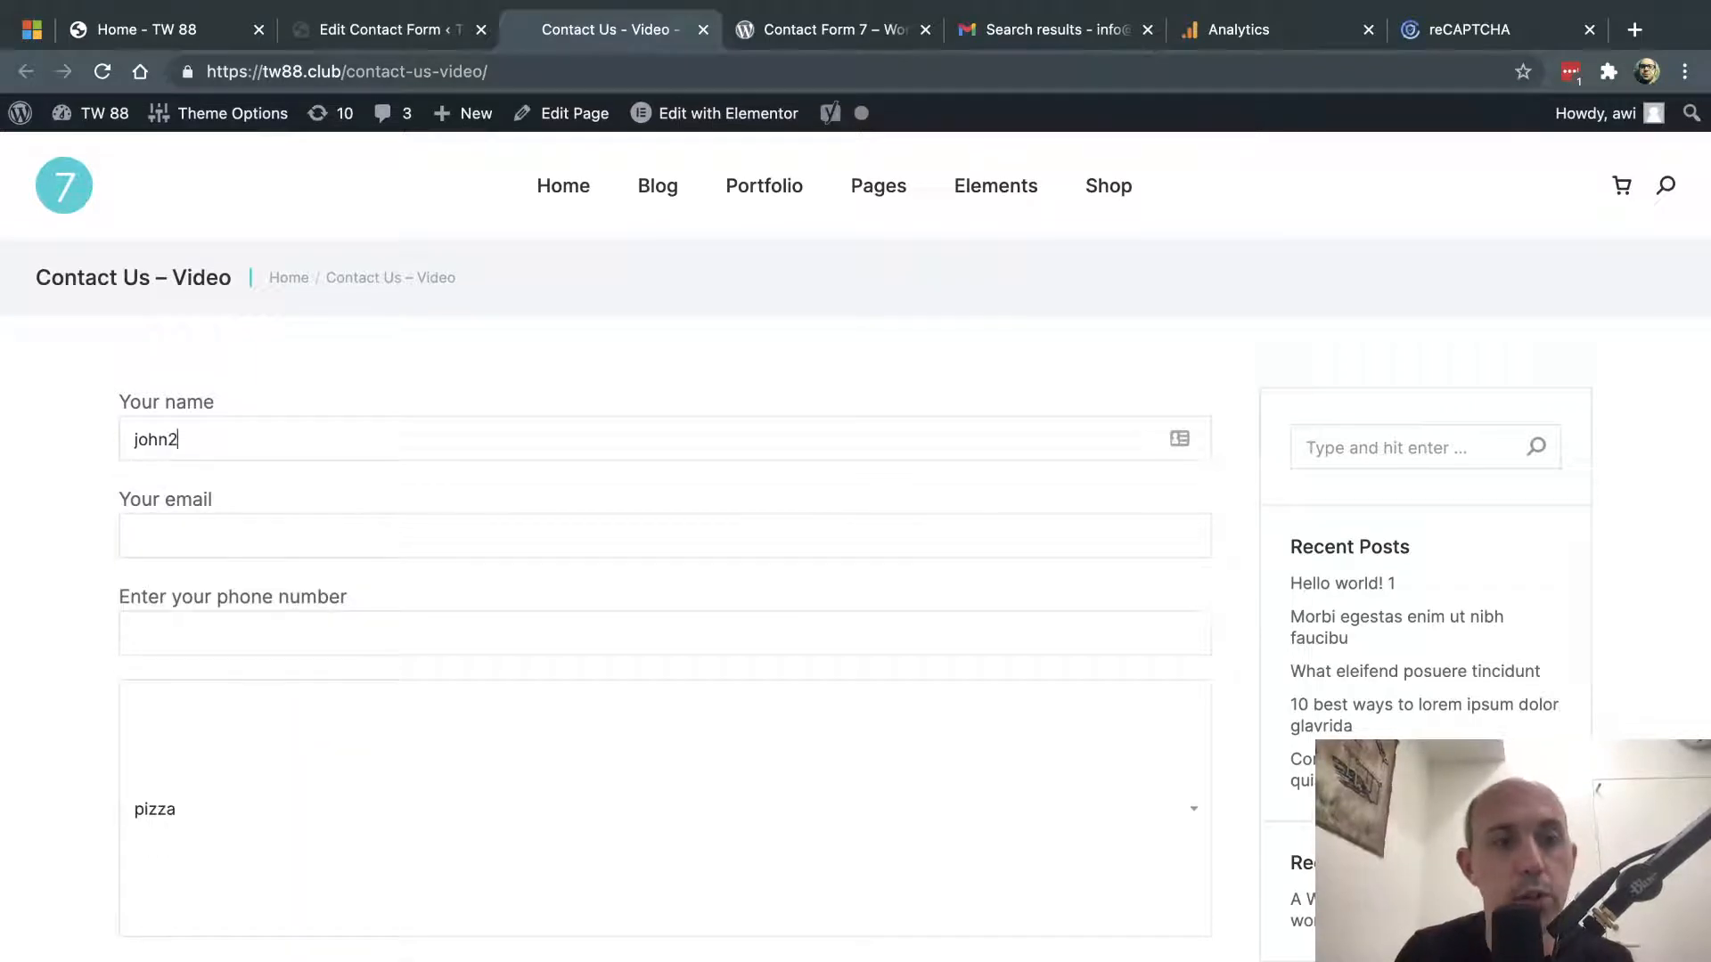
text(2)
click(452, 26)
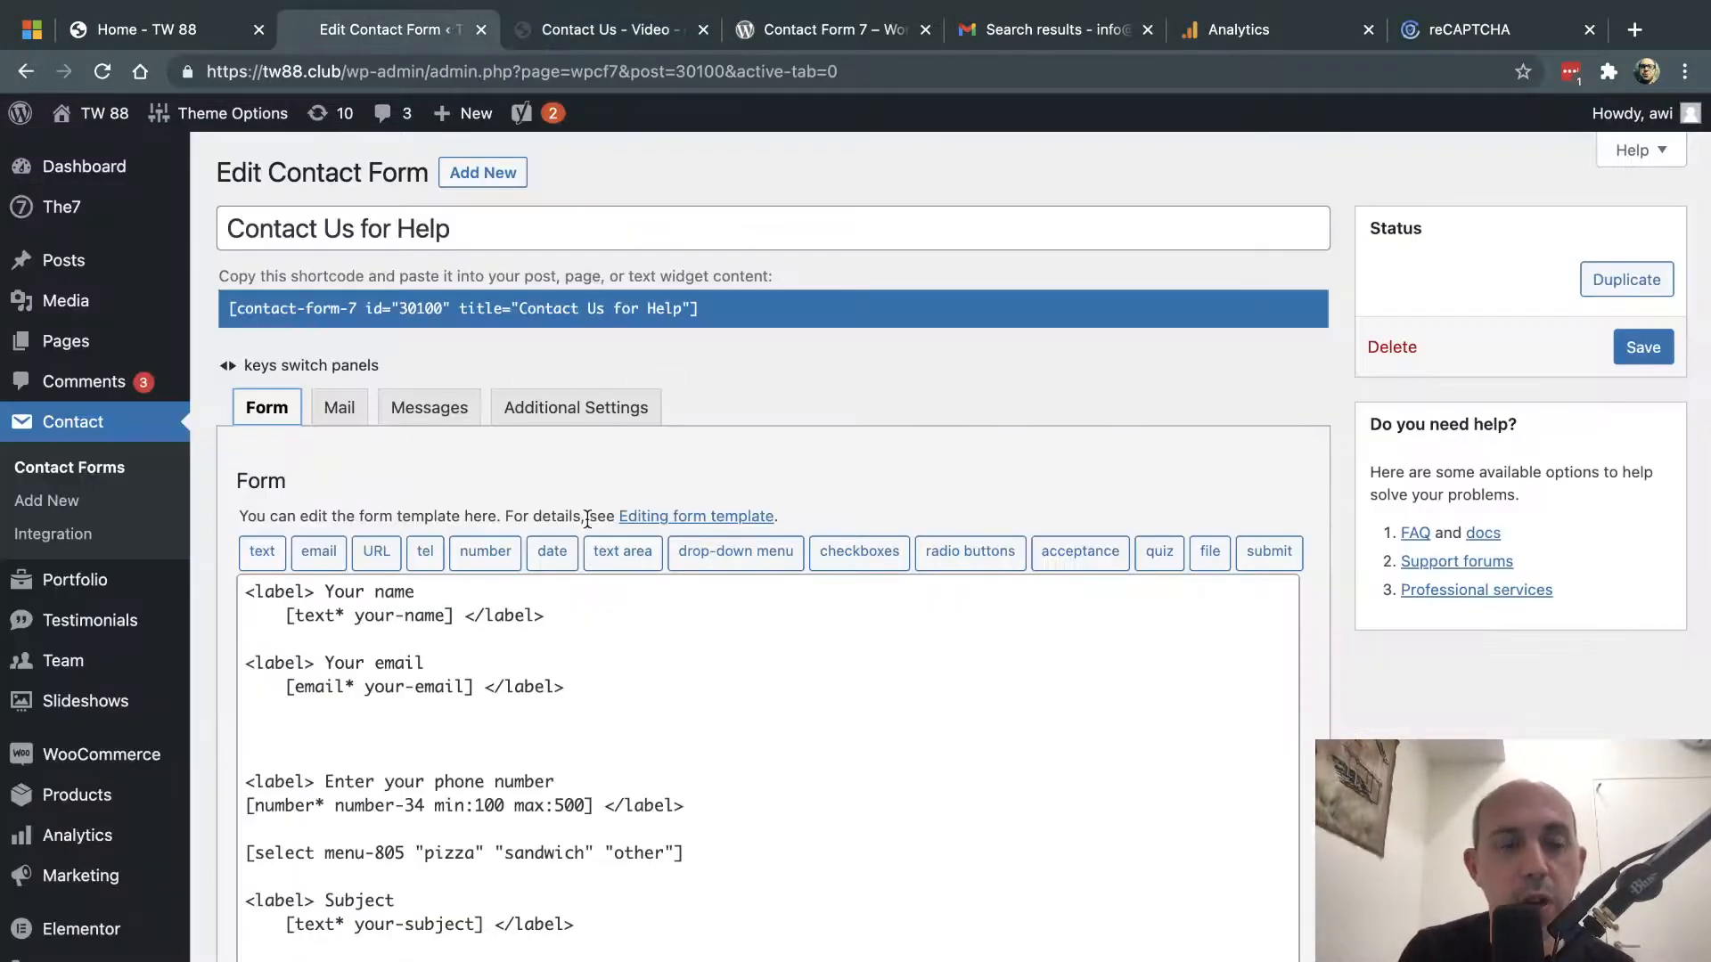
- Scroll the Mail tab down to File attachments, select [file-795], then scroll back up
click(339, 407)
scroll(664, 655, down, 3)
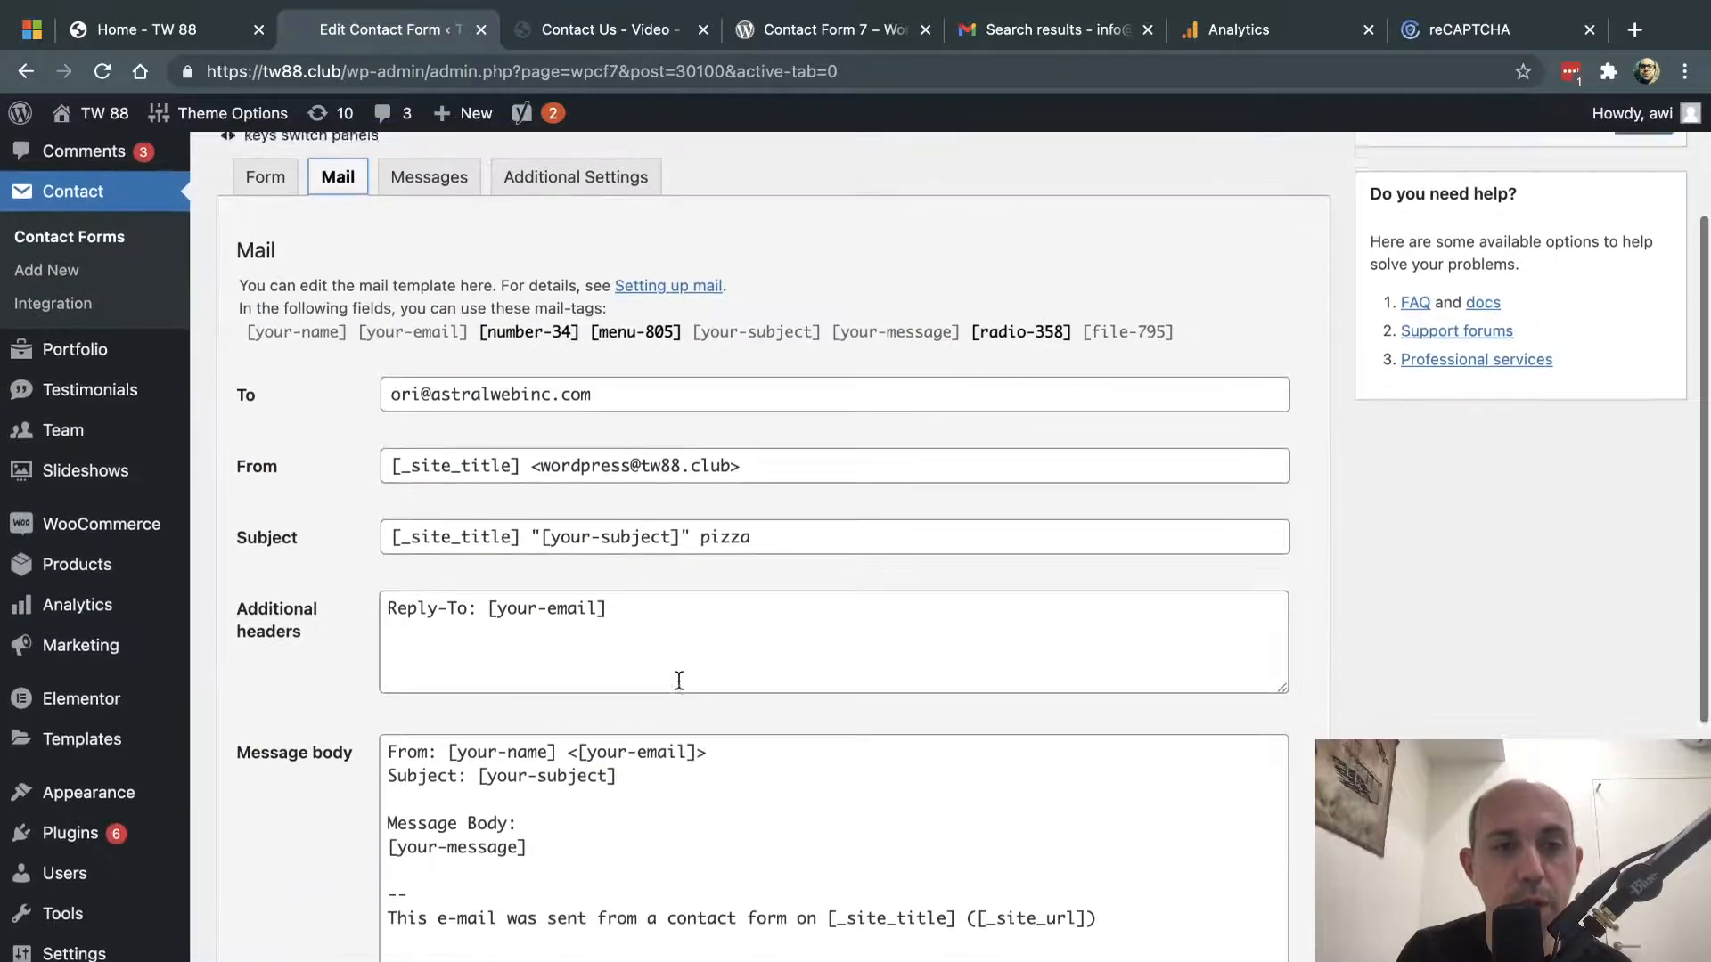
scroll(679, 679, down, 1)
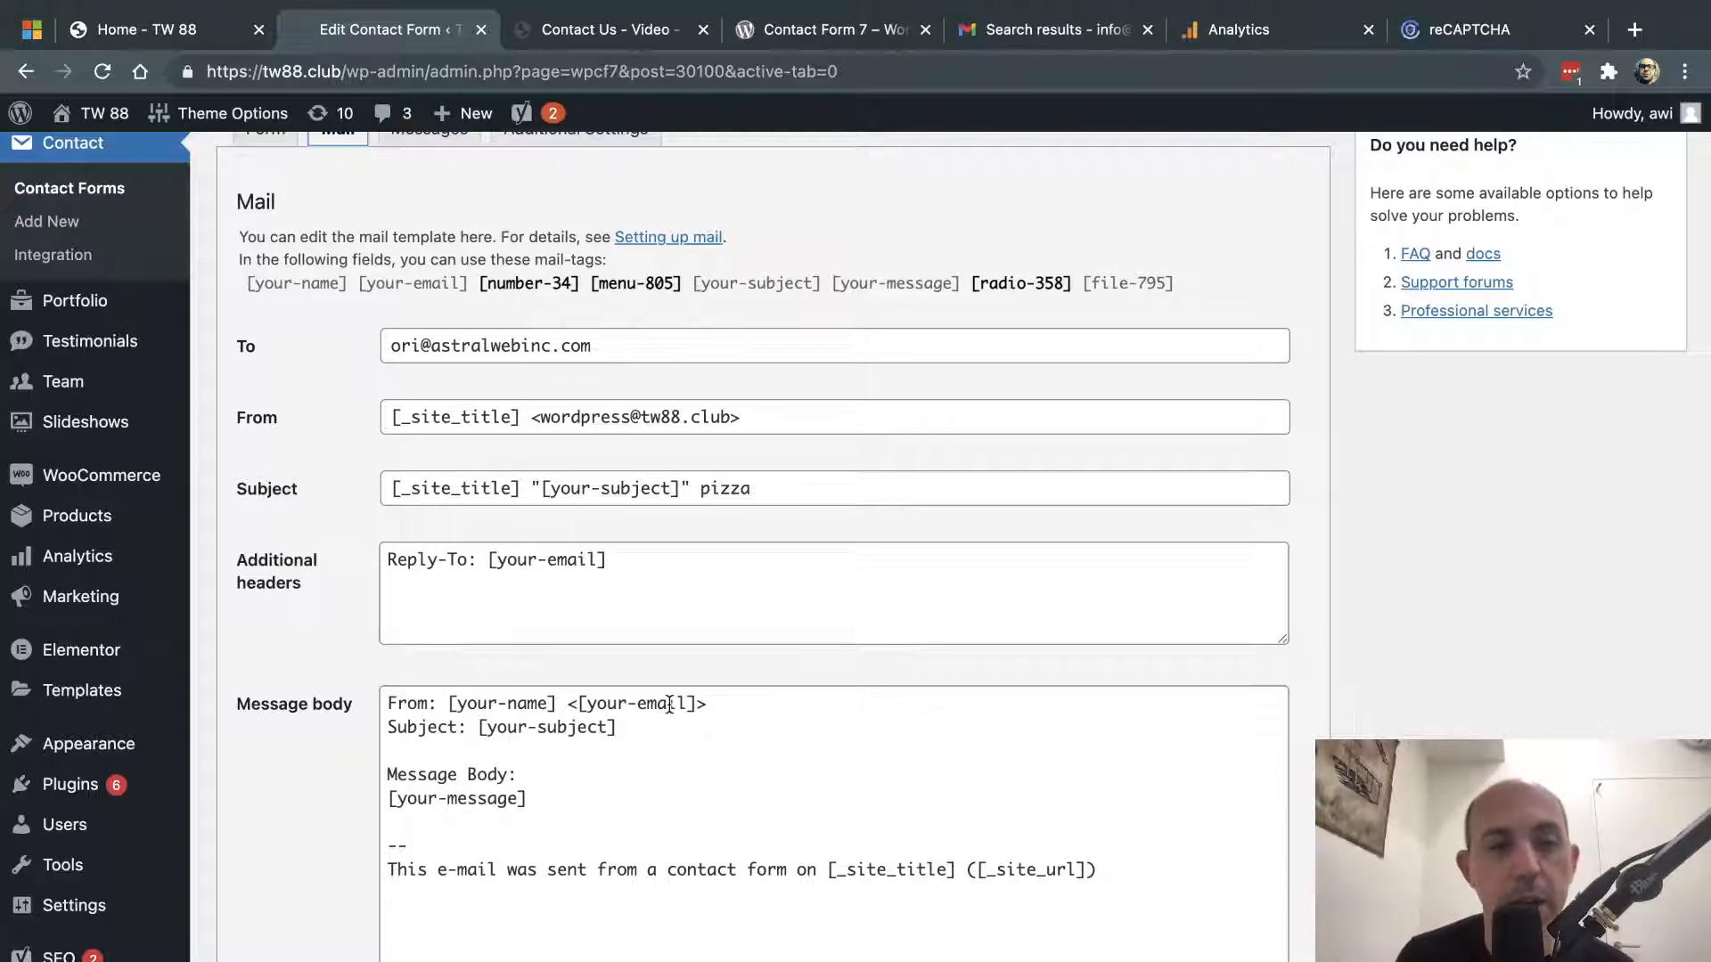
scroll(668, 699, down, 3)
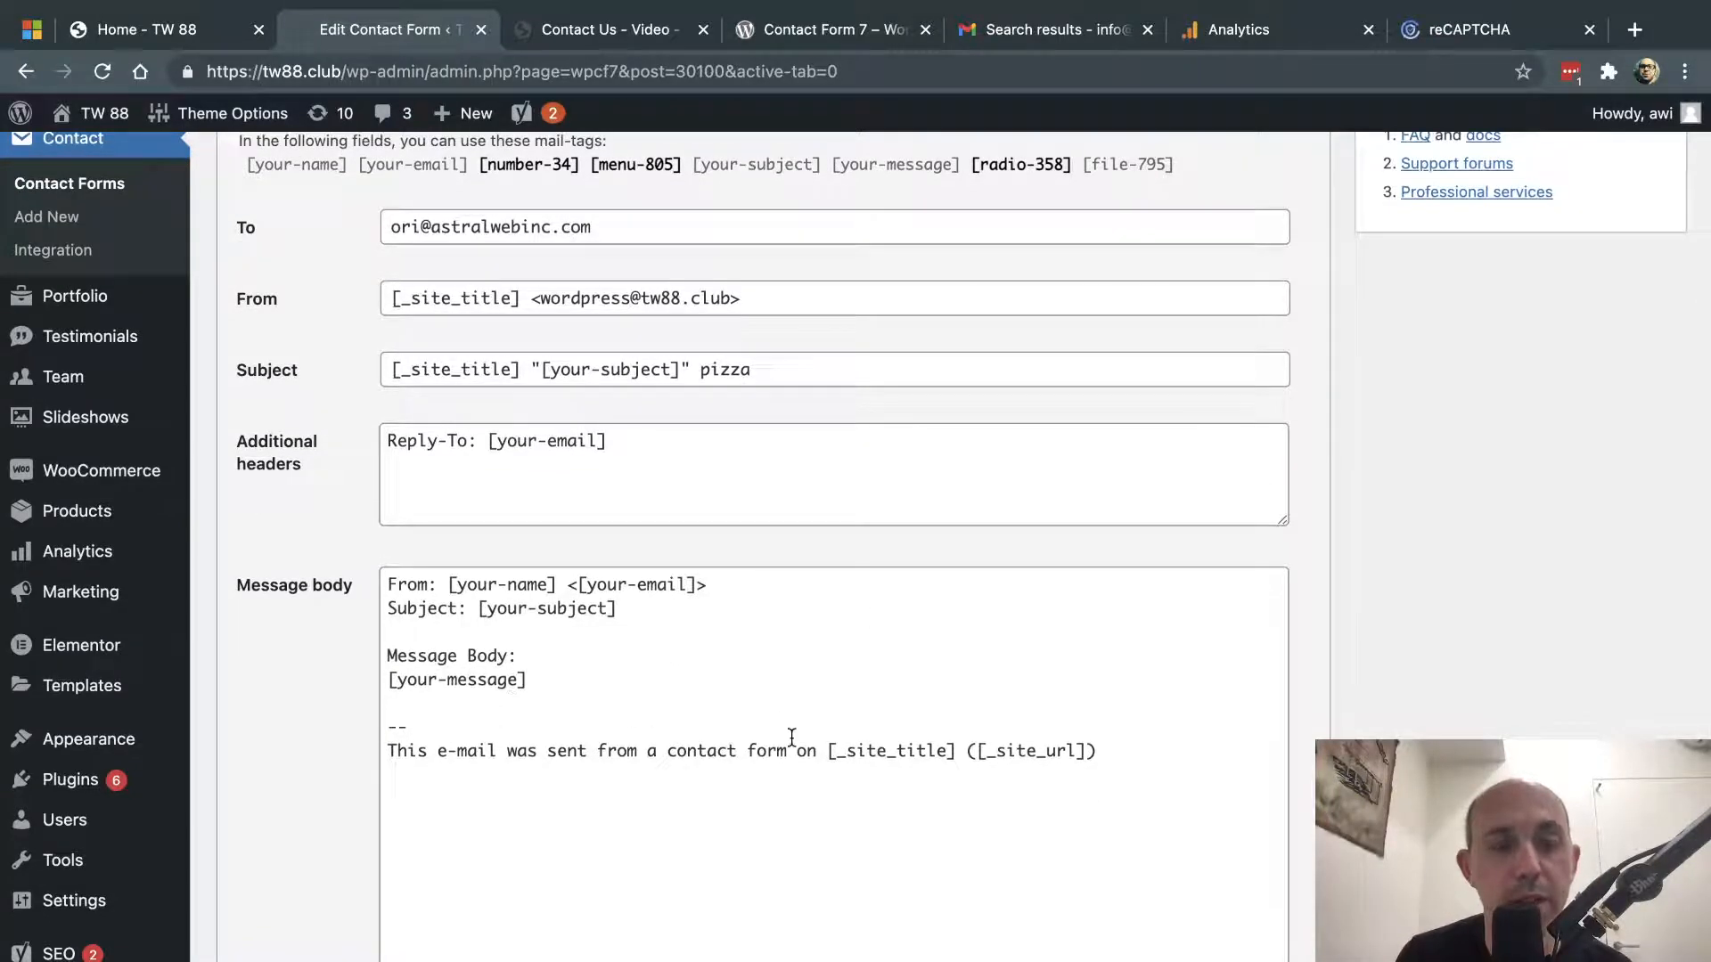
scroll(585, 757, down, 7)
scroll(588, 759, down, 4)
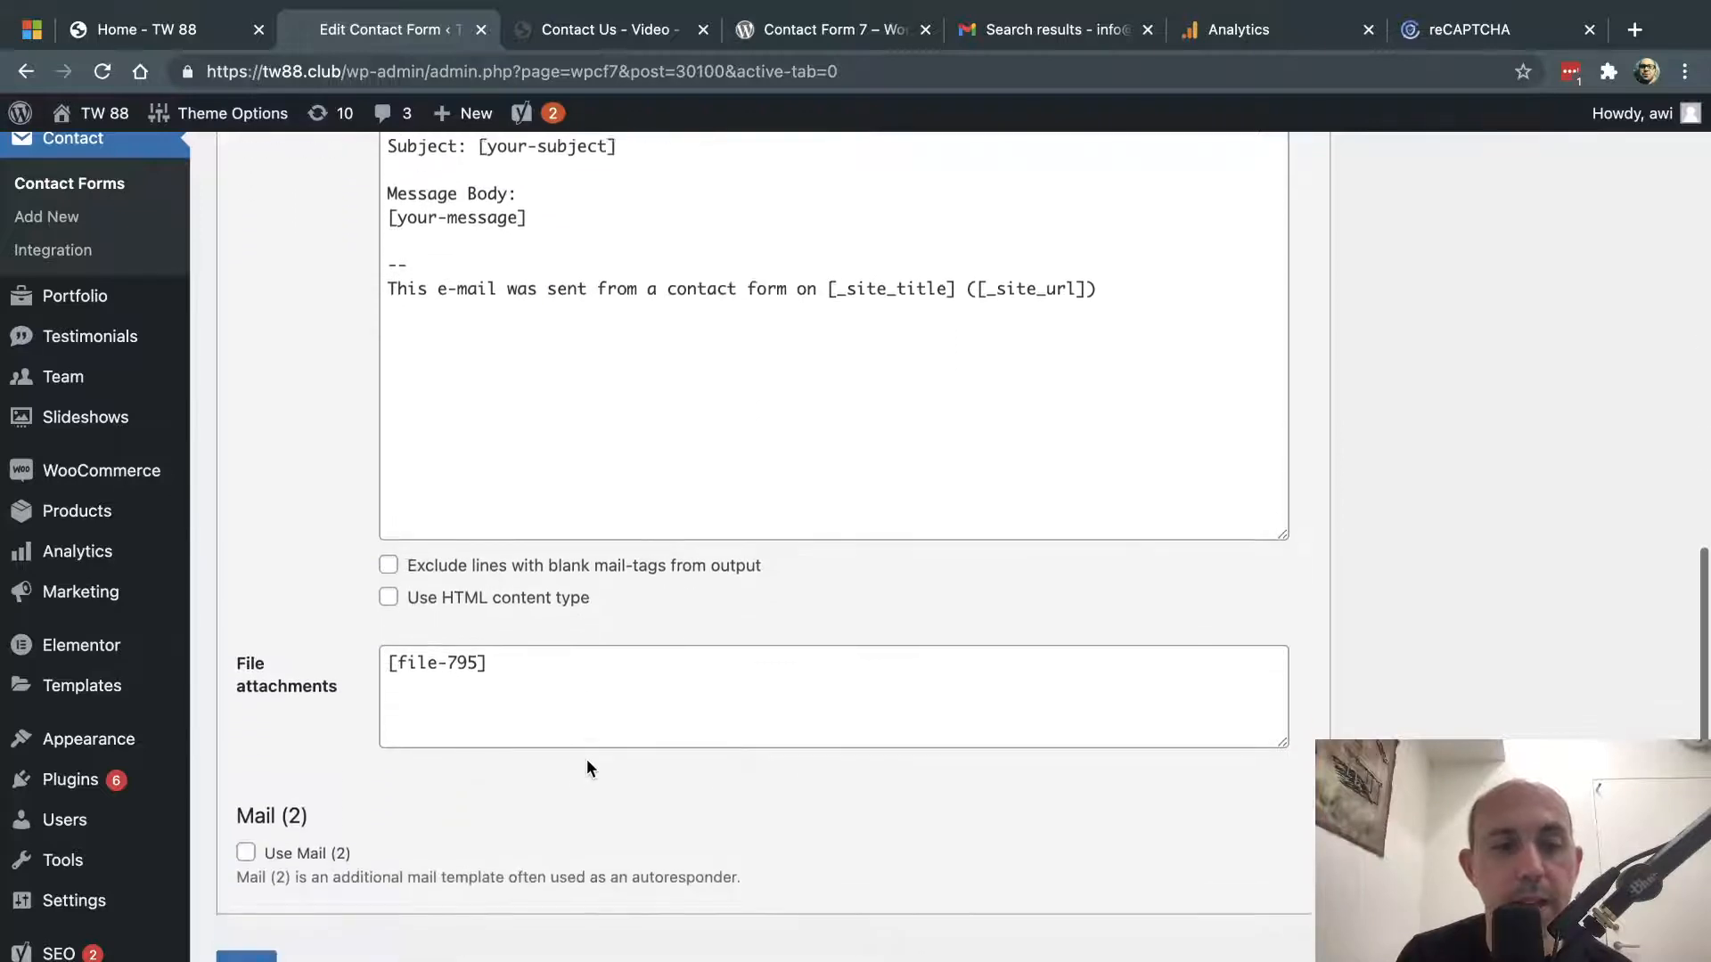
drag(553, 645, 344, 645)
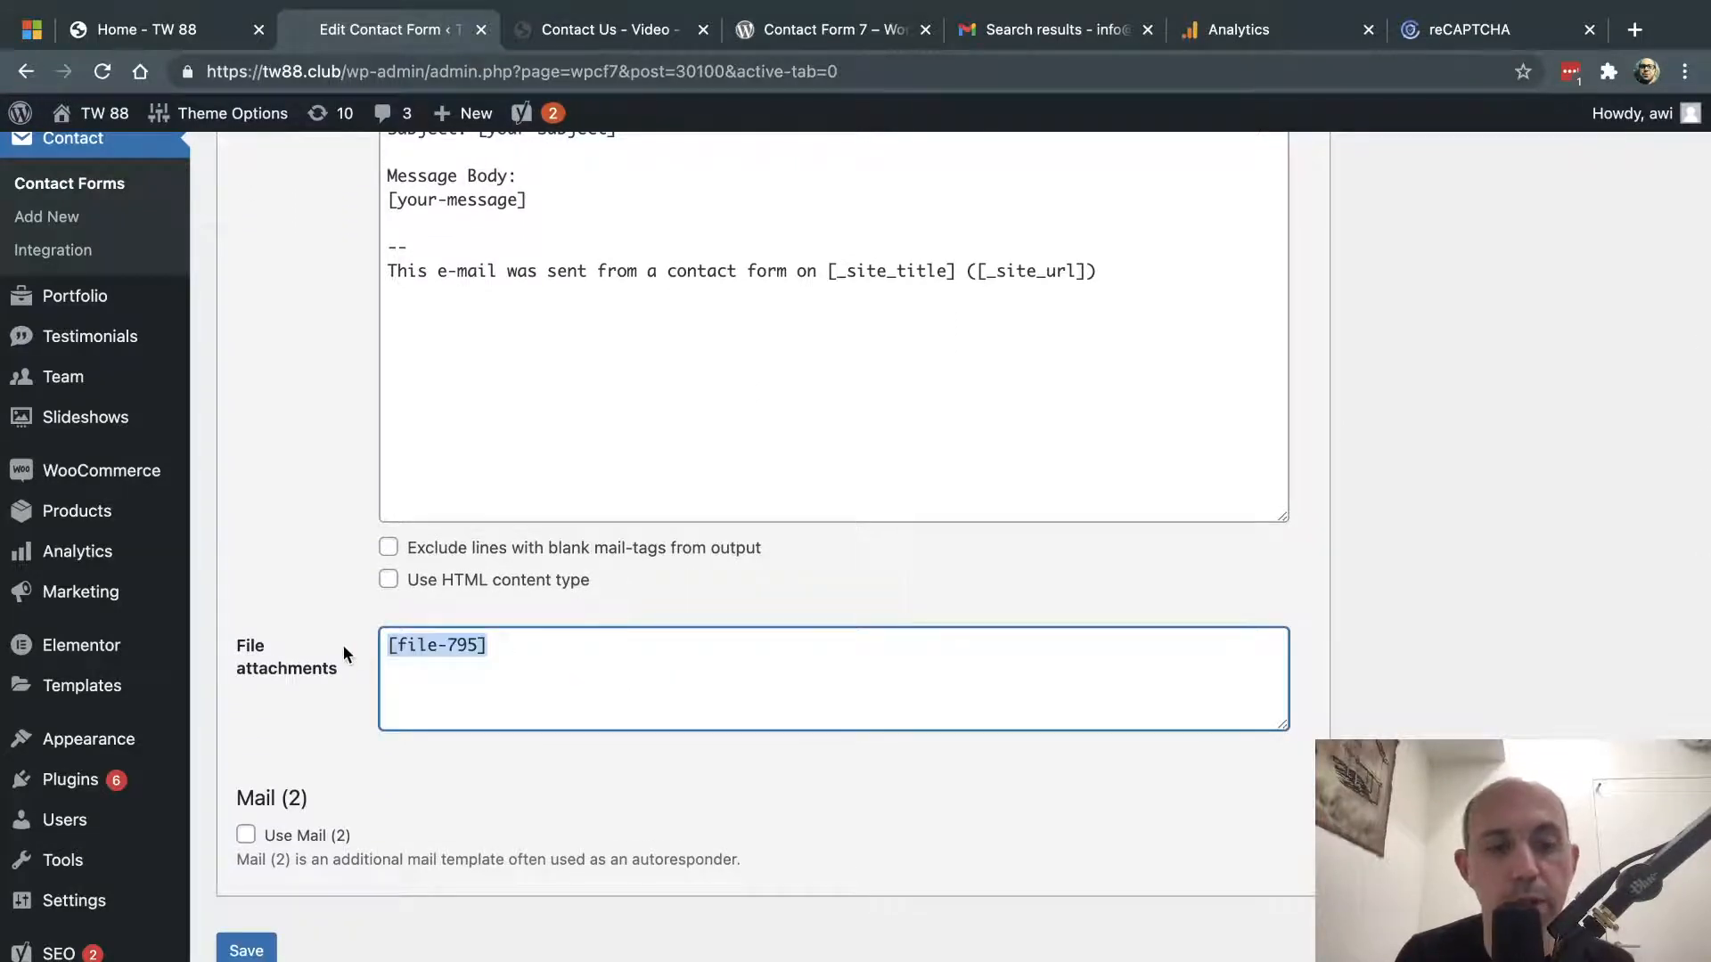
scroll(344, 646, up, 13)
scroll(344, 294, up, 6)
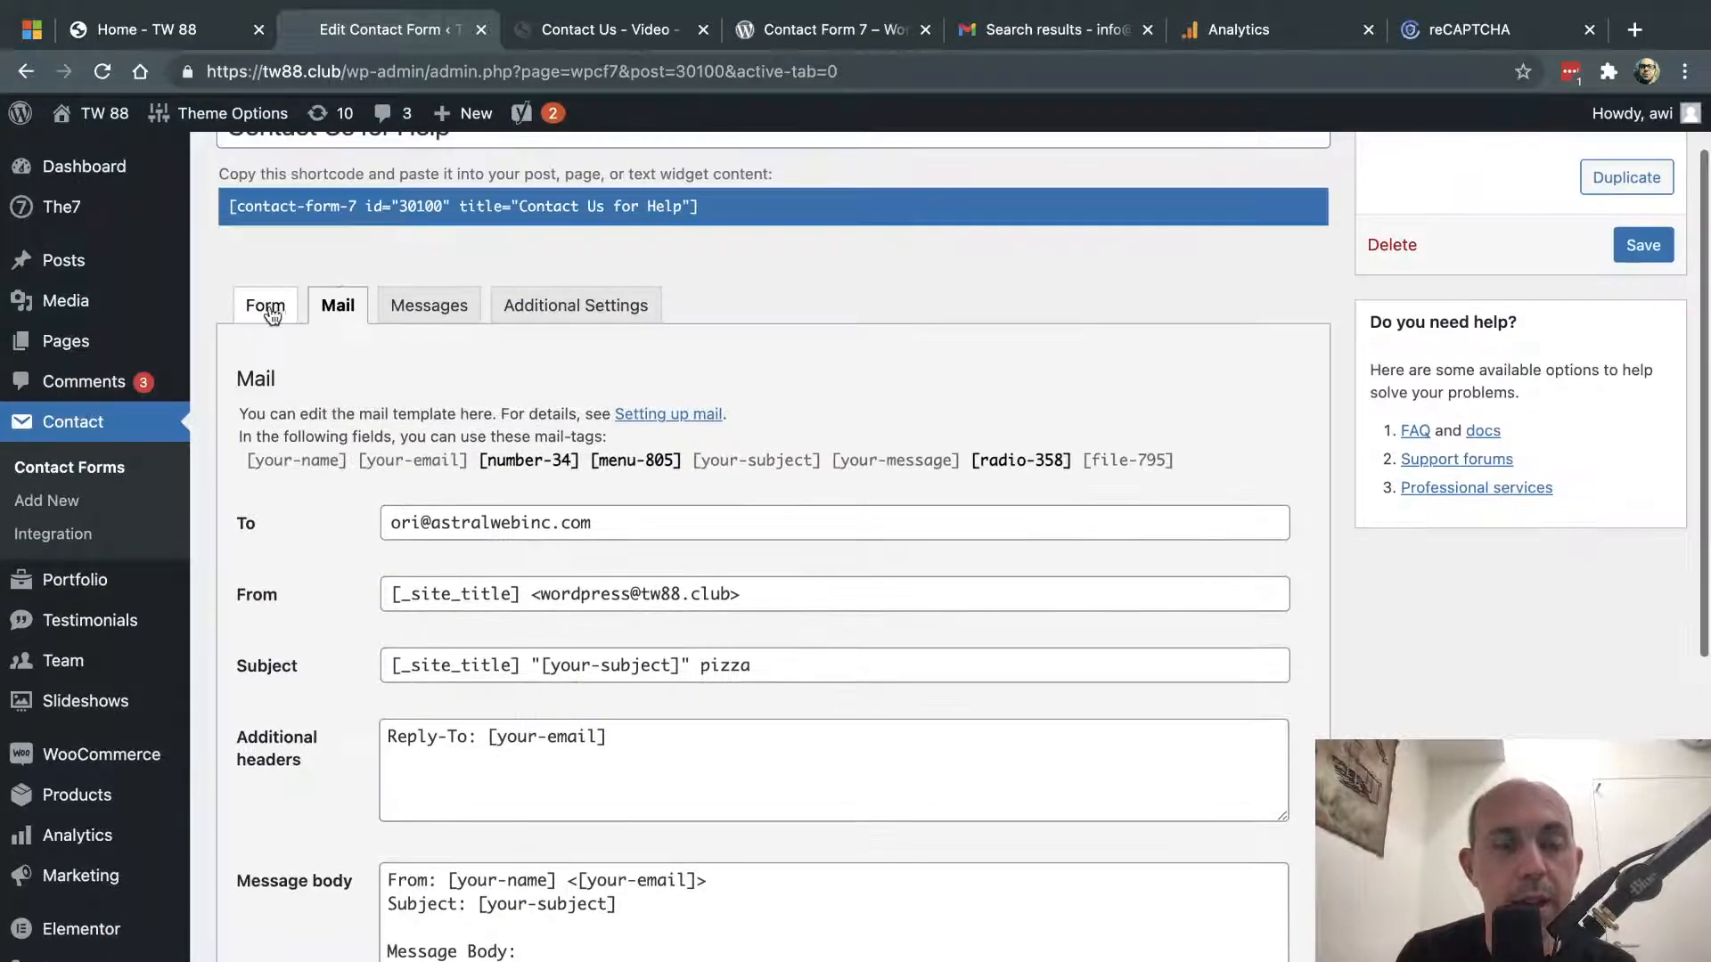
- Add blank lines below the upload picture field, then close the file generator without inserting
click(267, 305)
scroll(323, 493, down, 1)
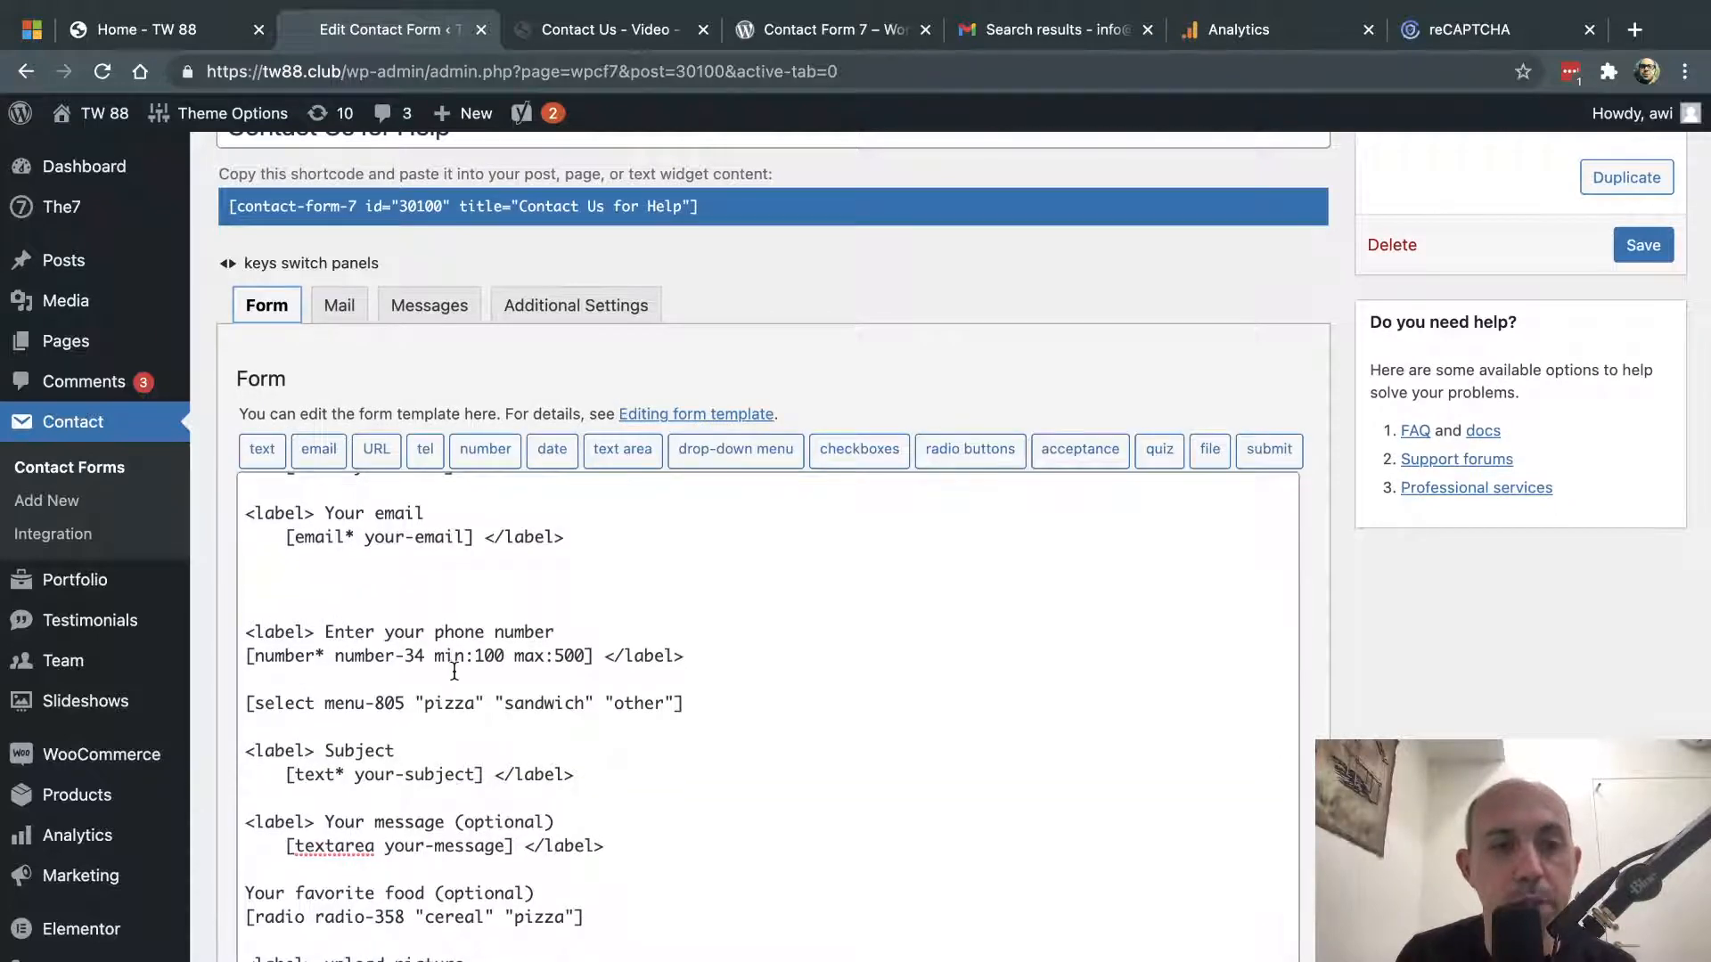
scroll(300, 782, down, 3)
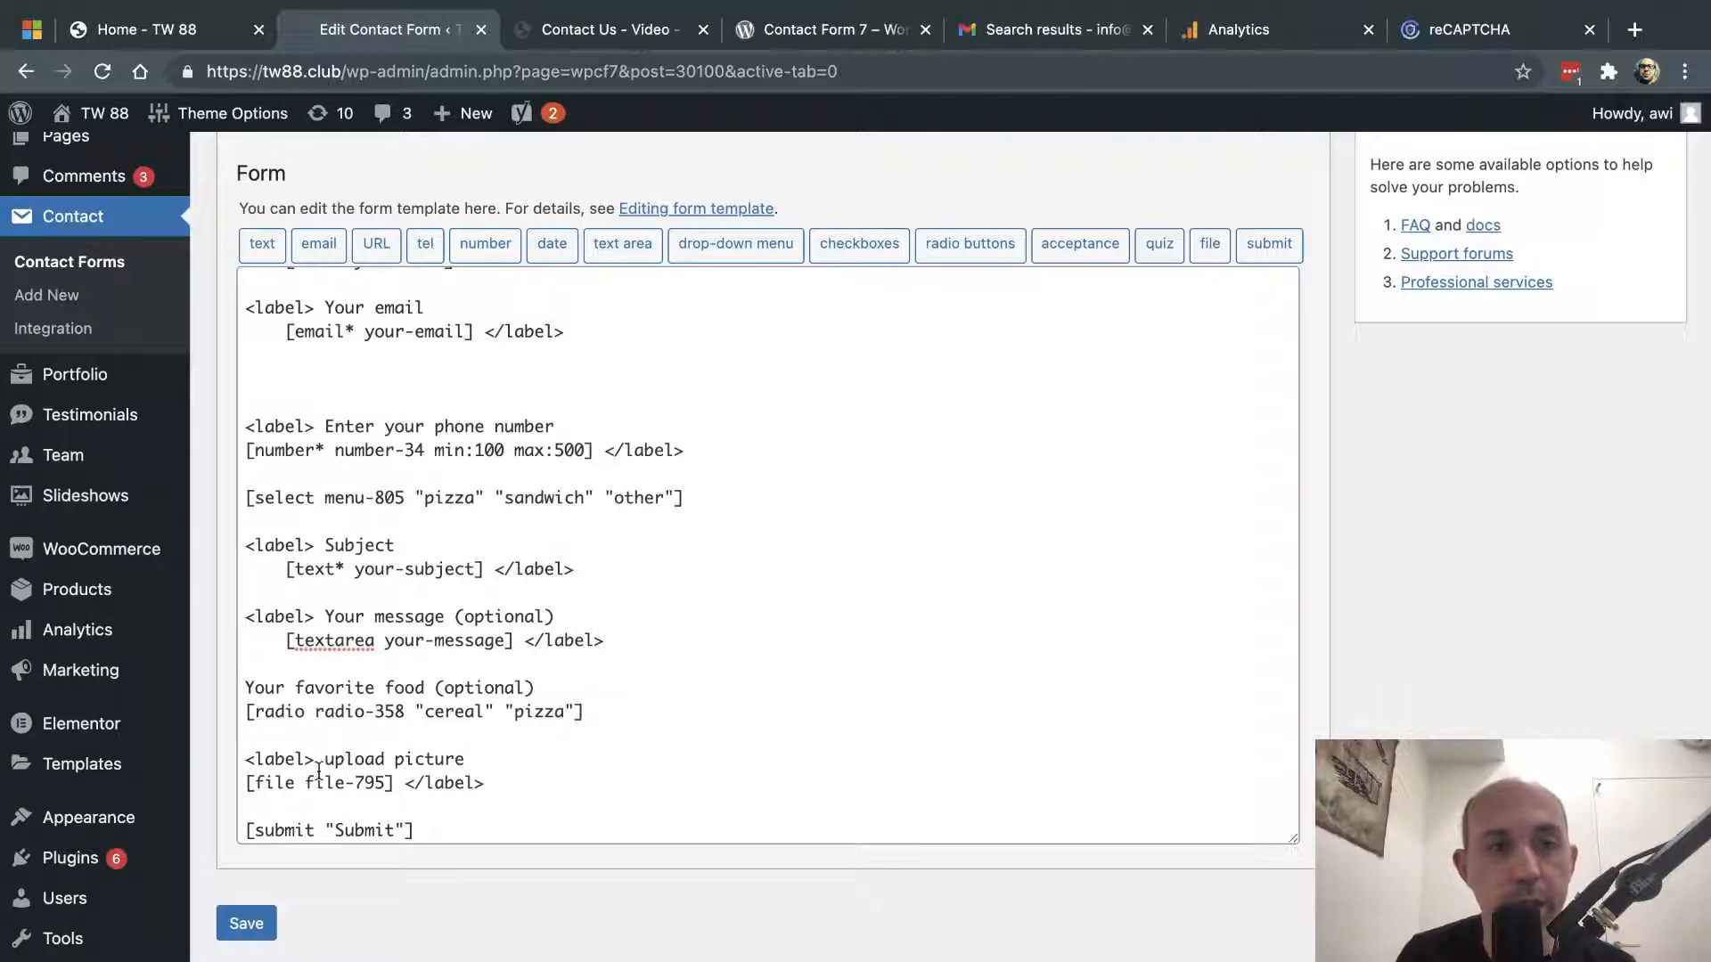
drag(305, 782, 384, 782)
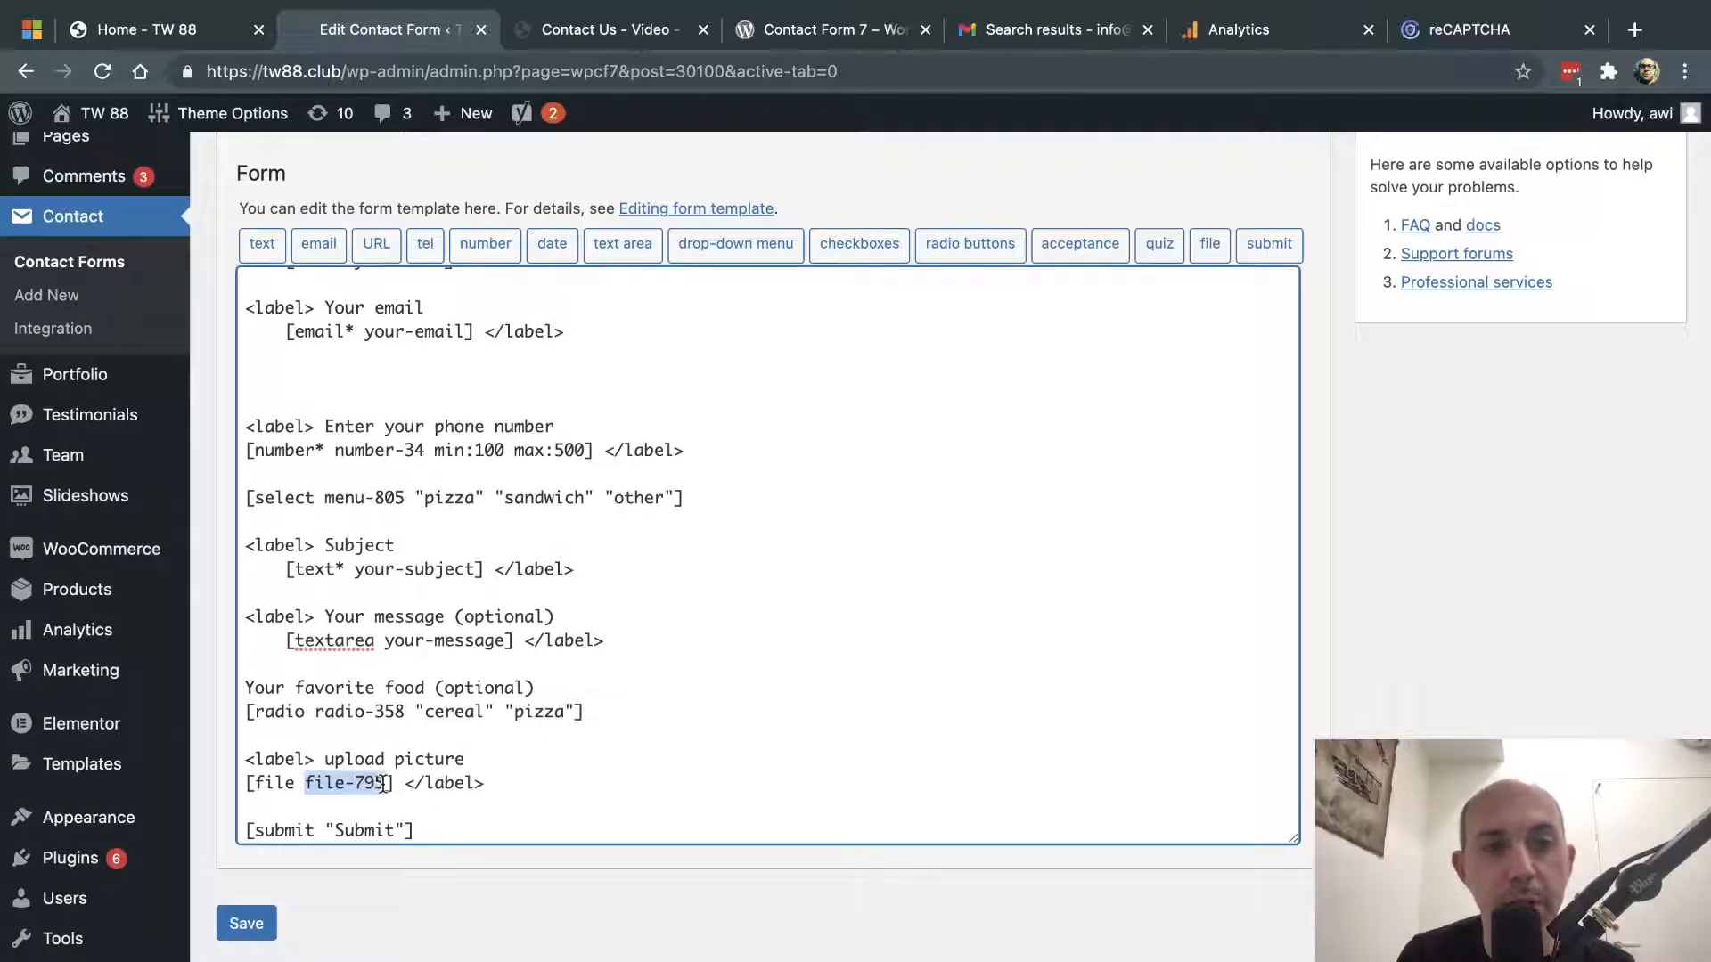
click(519, 782)
key(Return)
key(Return)
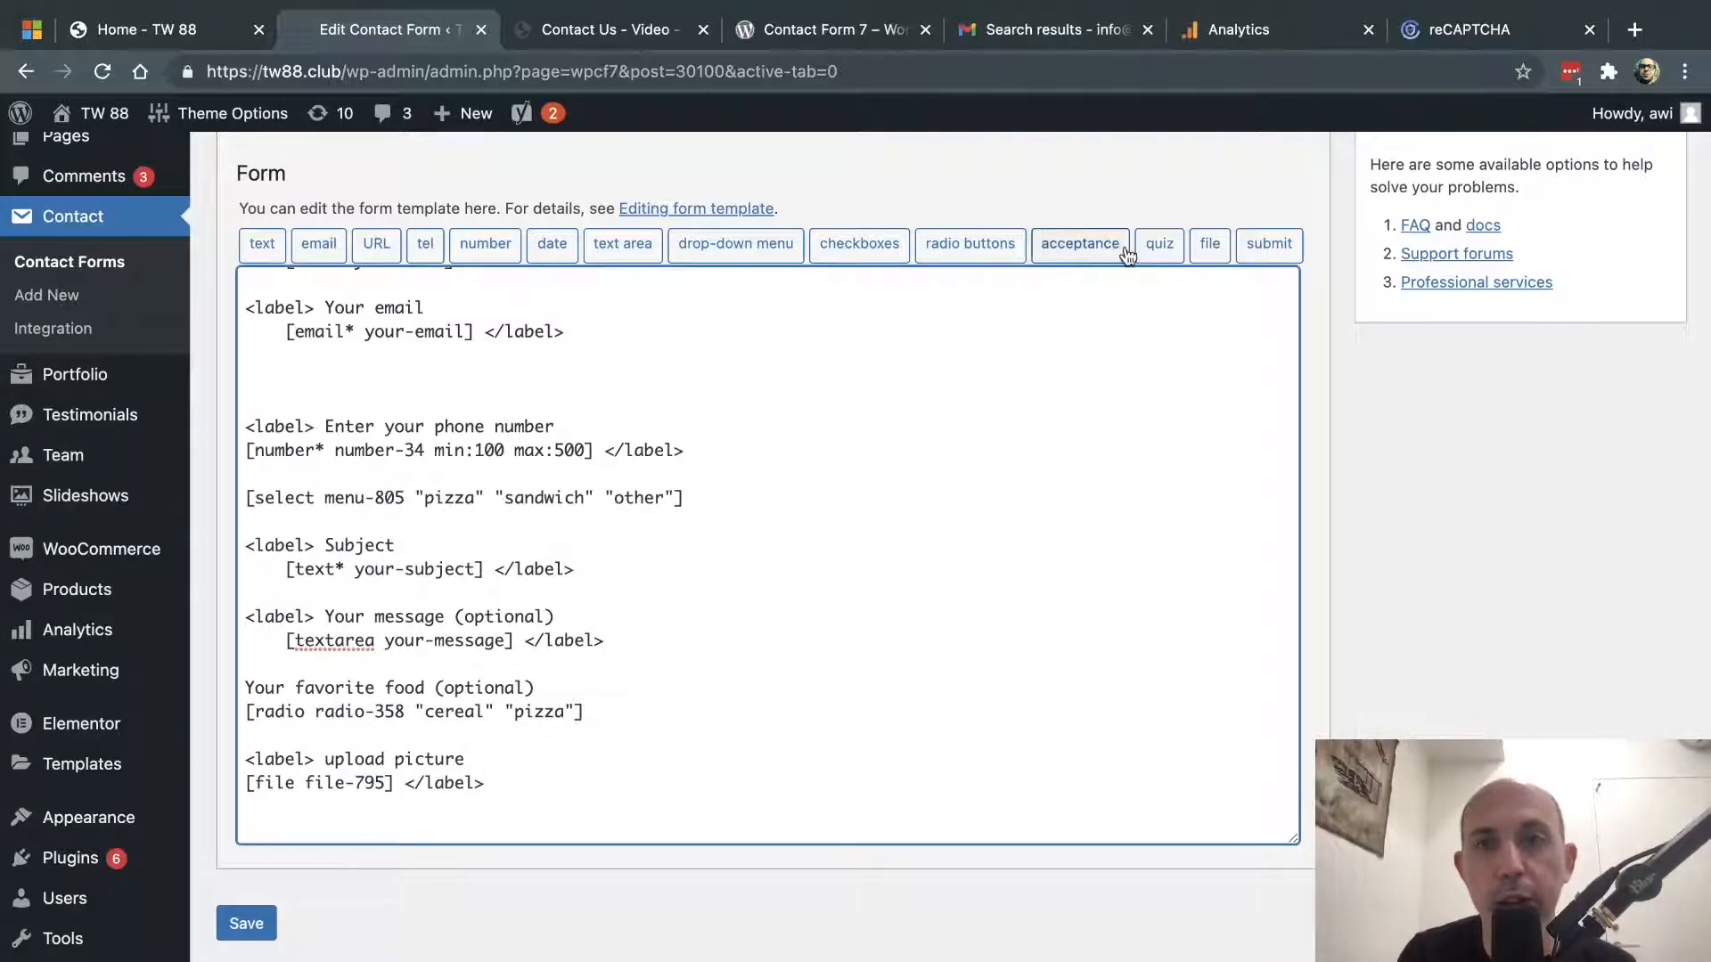
click(1221, 248)
drag(764, 437, 611, 441)
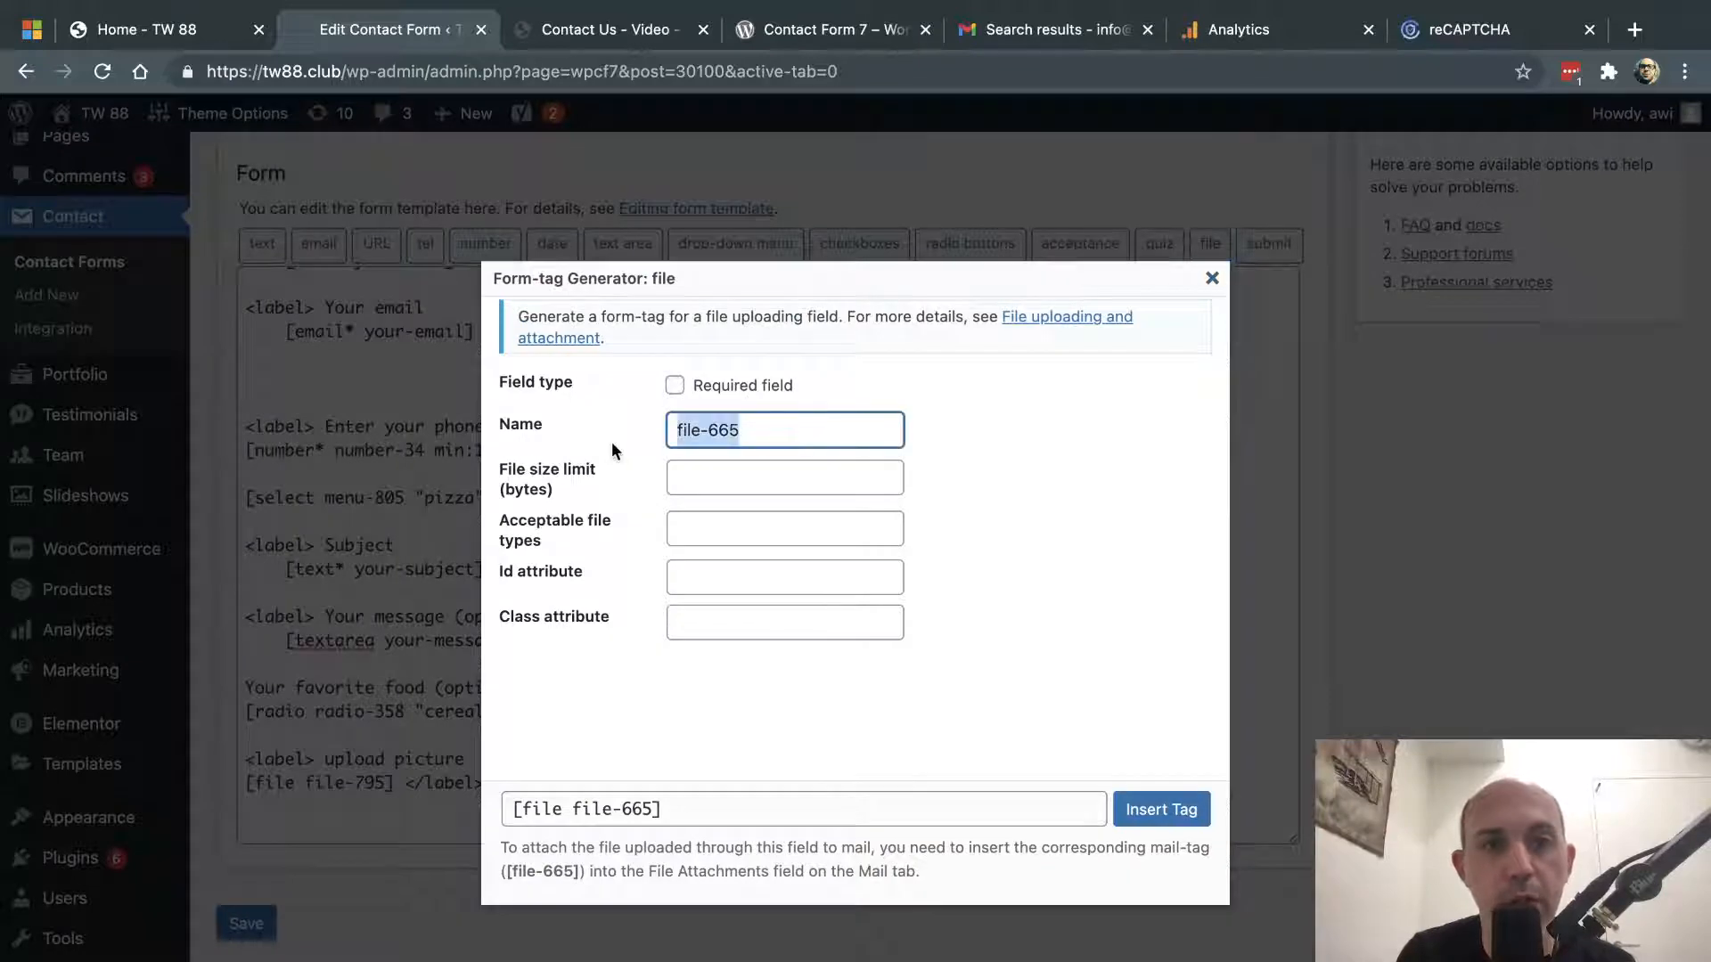
click(1210, 280)
scroll(523, 268, up, 3)
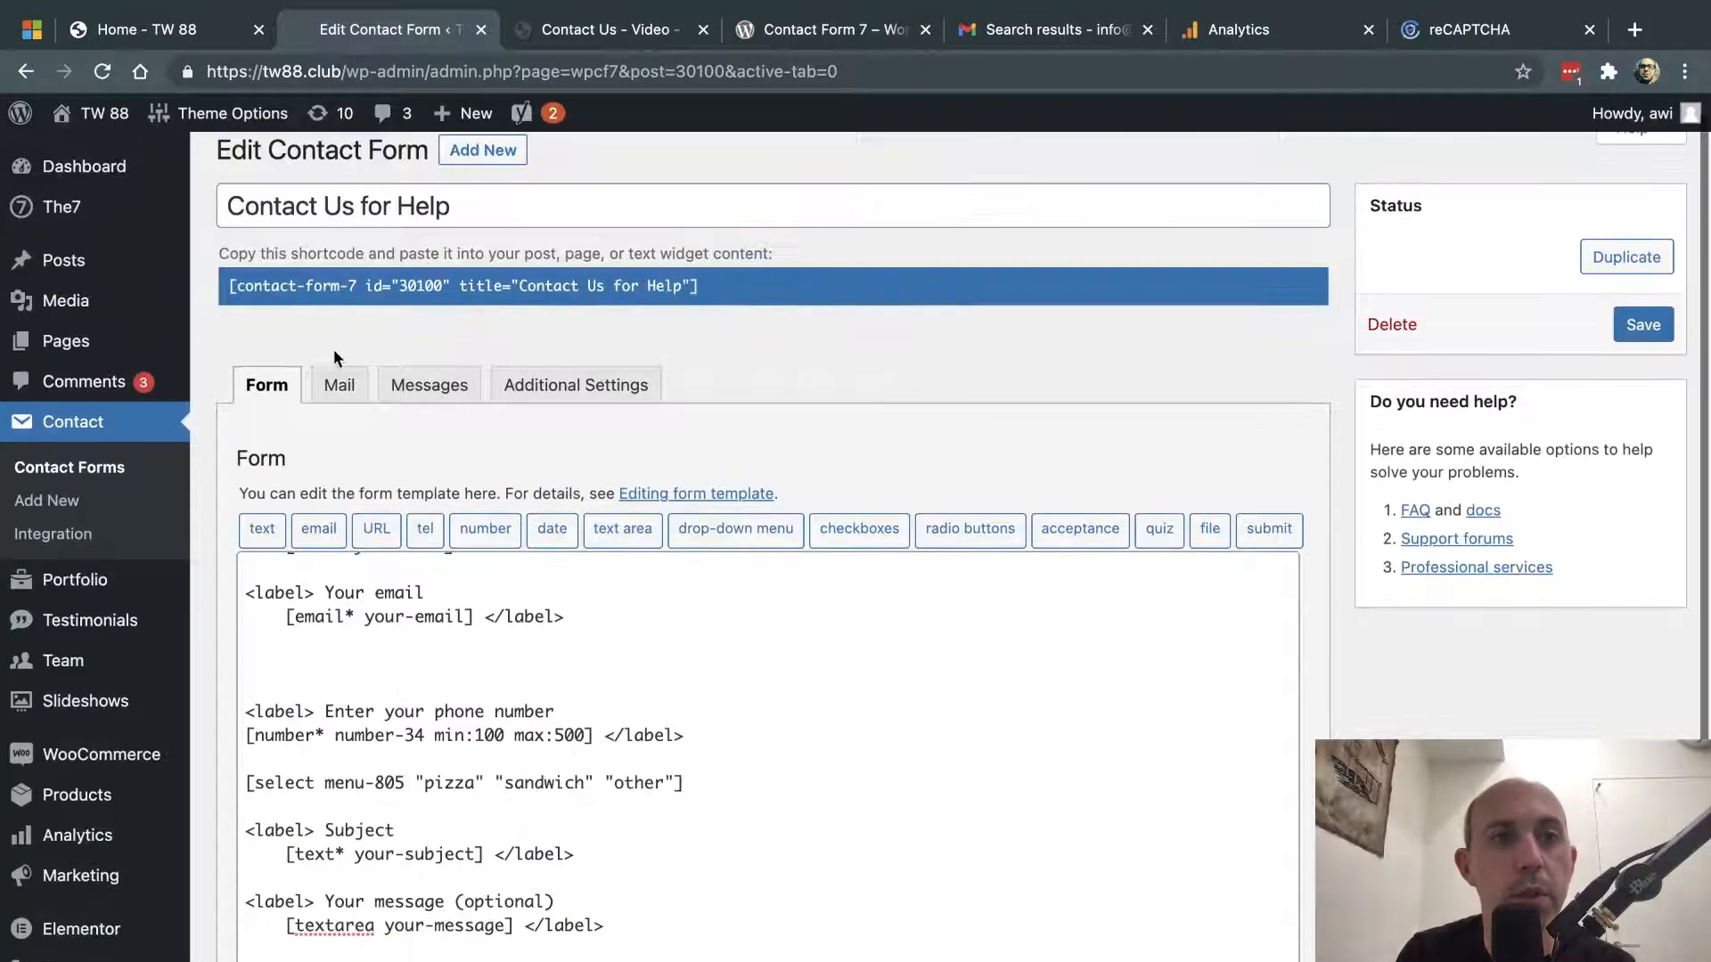
- Look through the Mail tab settings and focus the recipient field
click(337, 383)
scroll(393, 437, down, 5)
scroll(494, 689, down, 2)
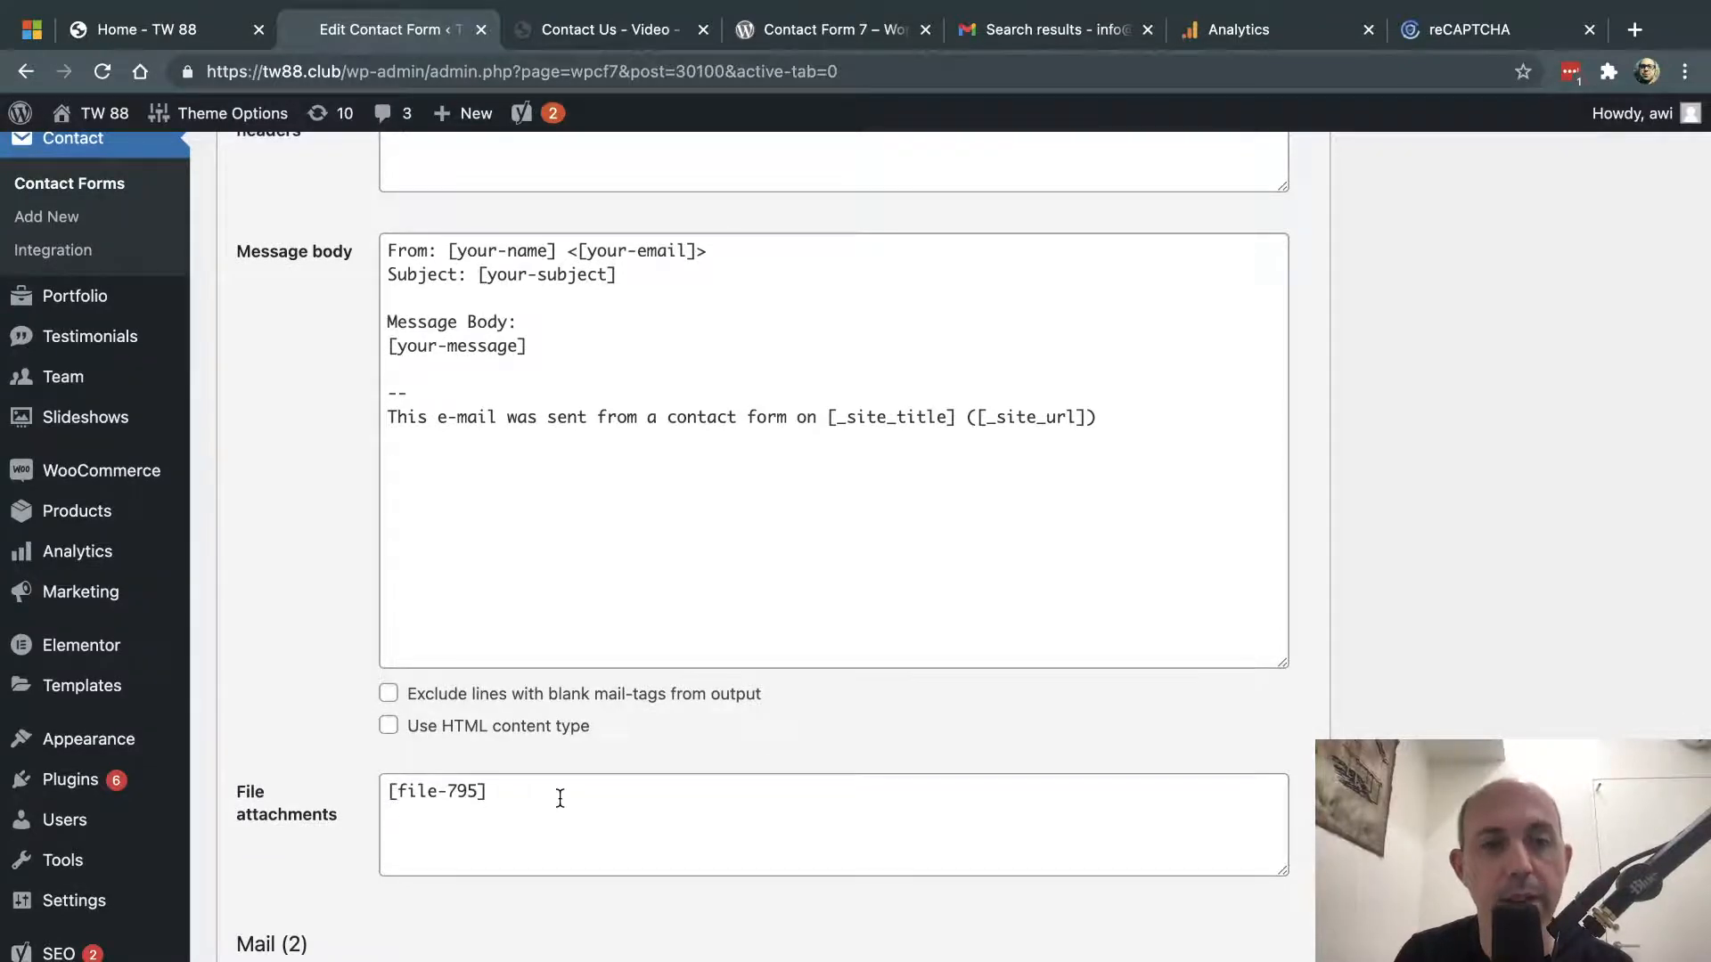
scroll(558, 799, down, 2)
scroll(281, 907, up, 10)
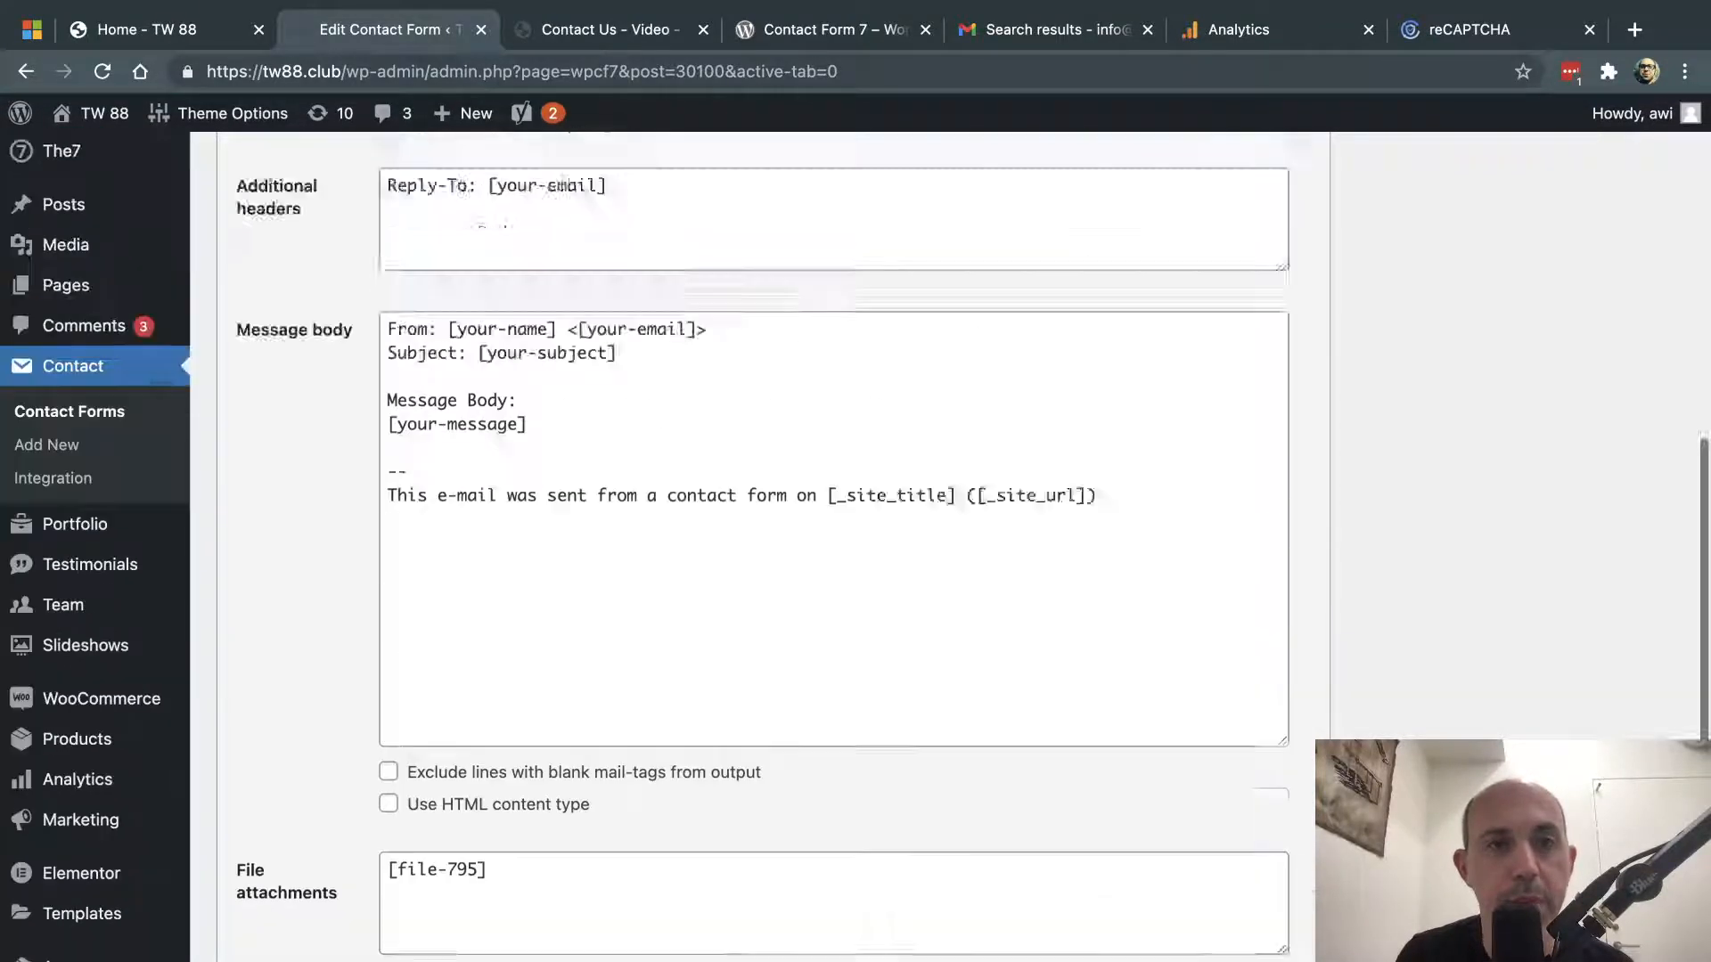
scroll(386, 864, down, 1)
scroll(387, 864, down, 4)
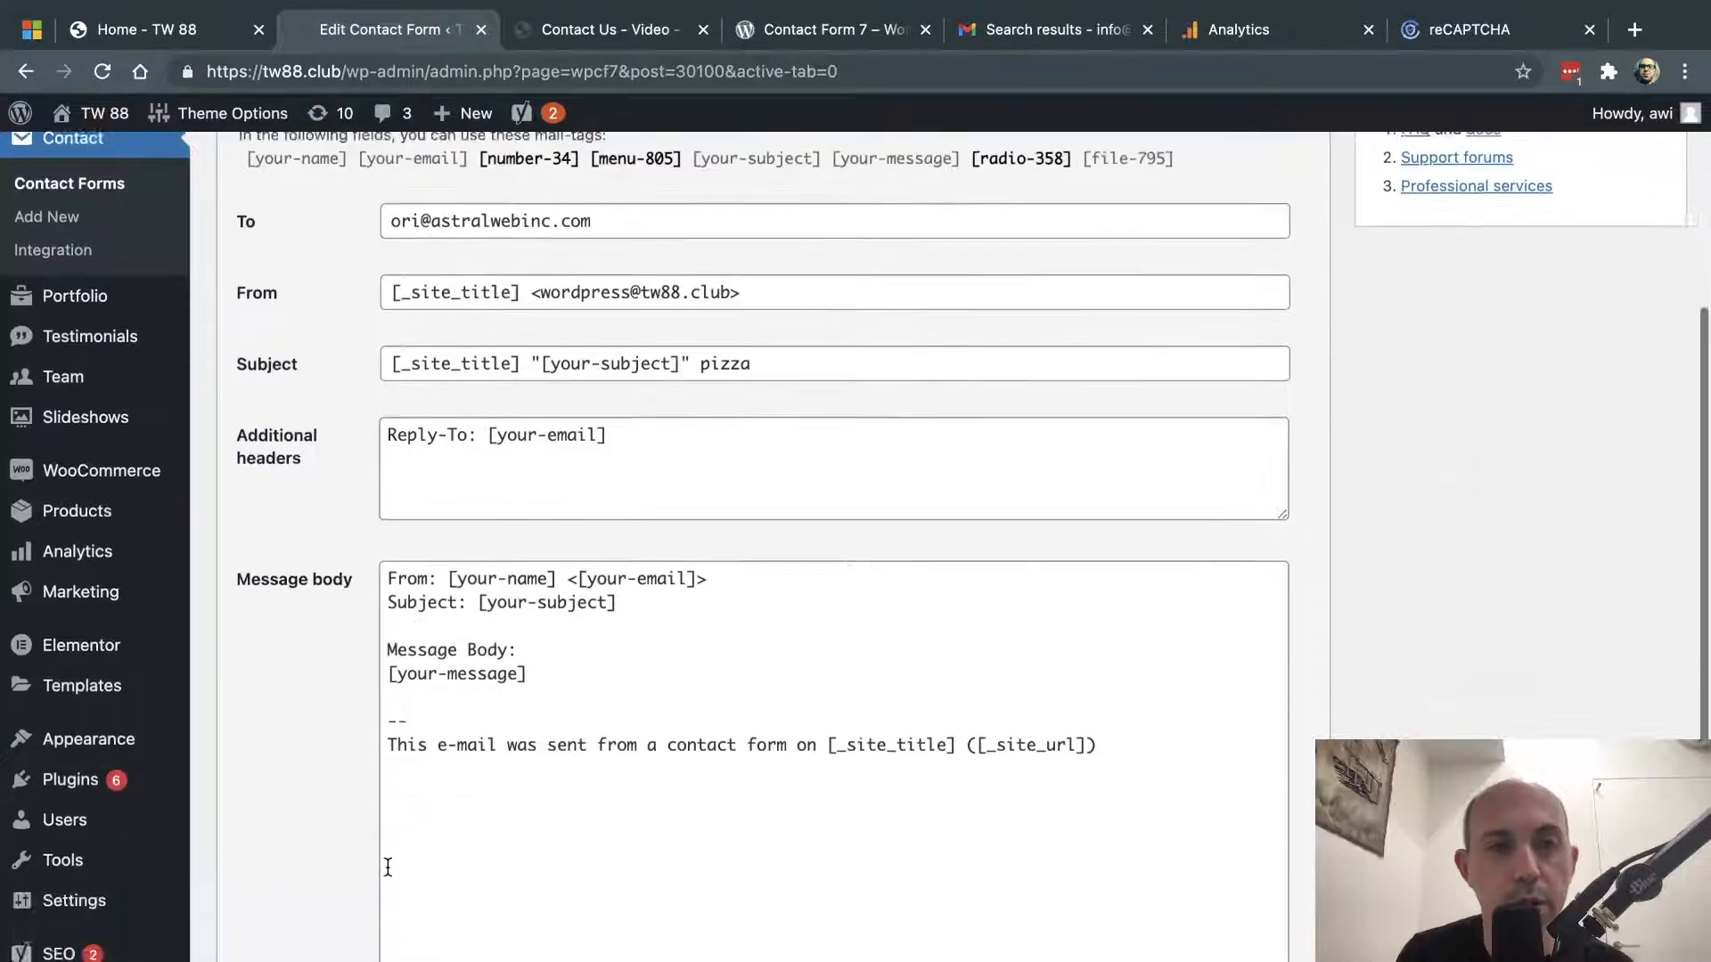
scroll(553, 507, up, 3)
click(606, 452)
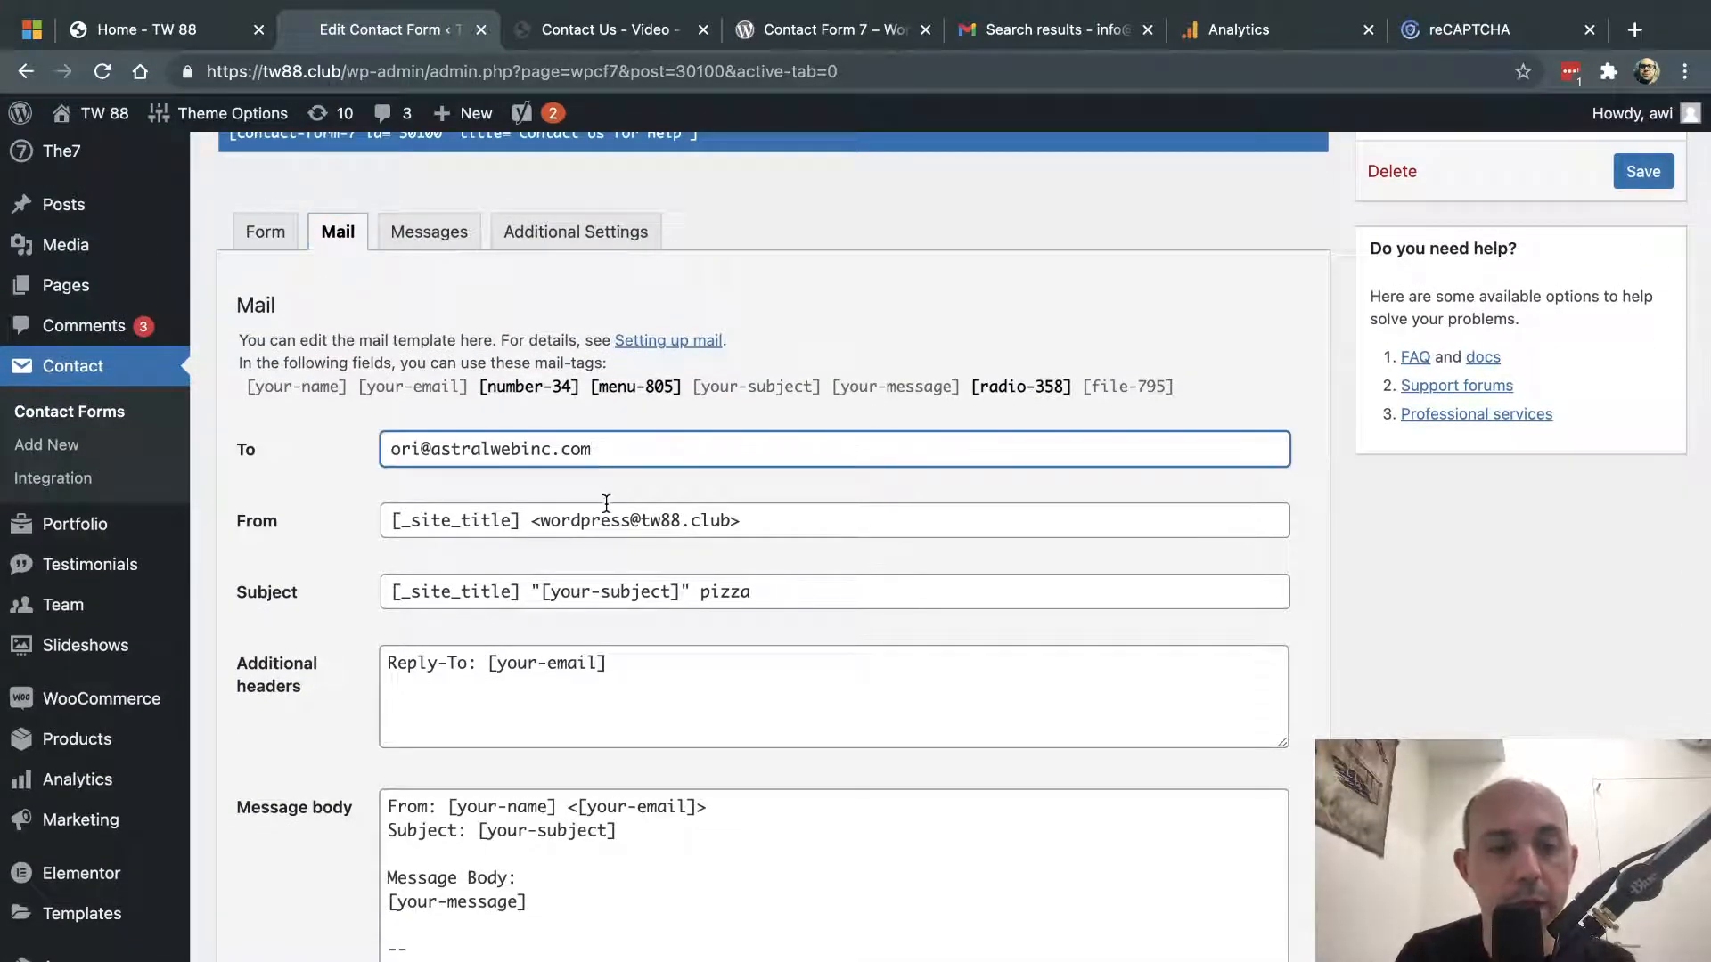
- Reload the editor, discarding unsaved edits, and open the Messages tab
key(super+r)
click(897, 417)
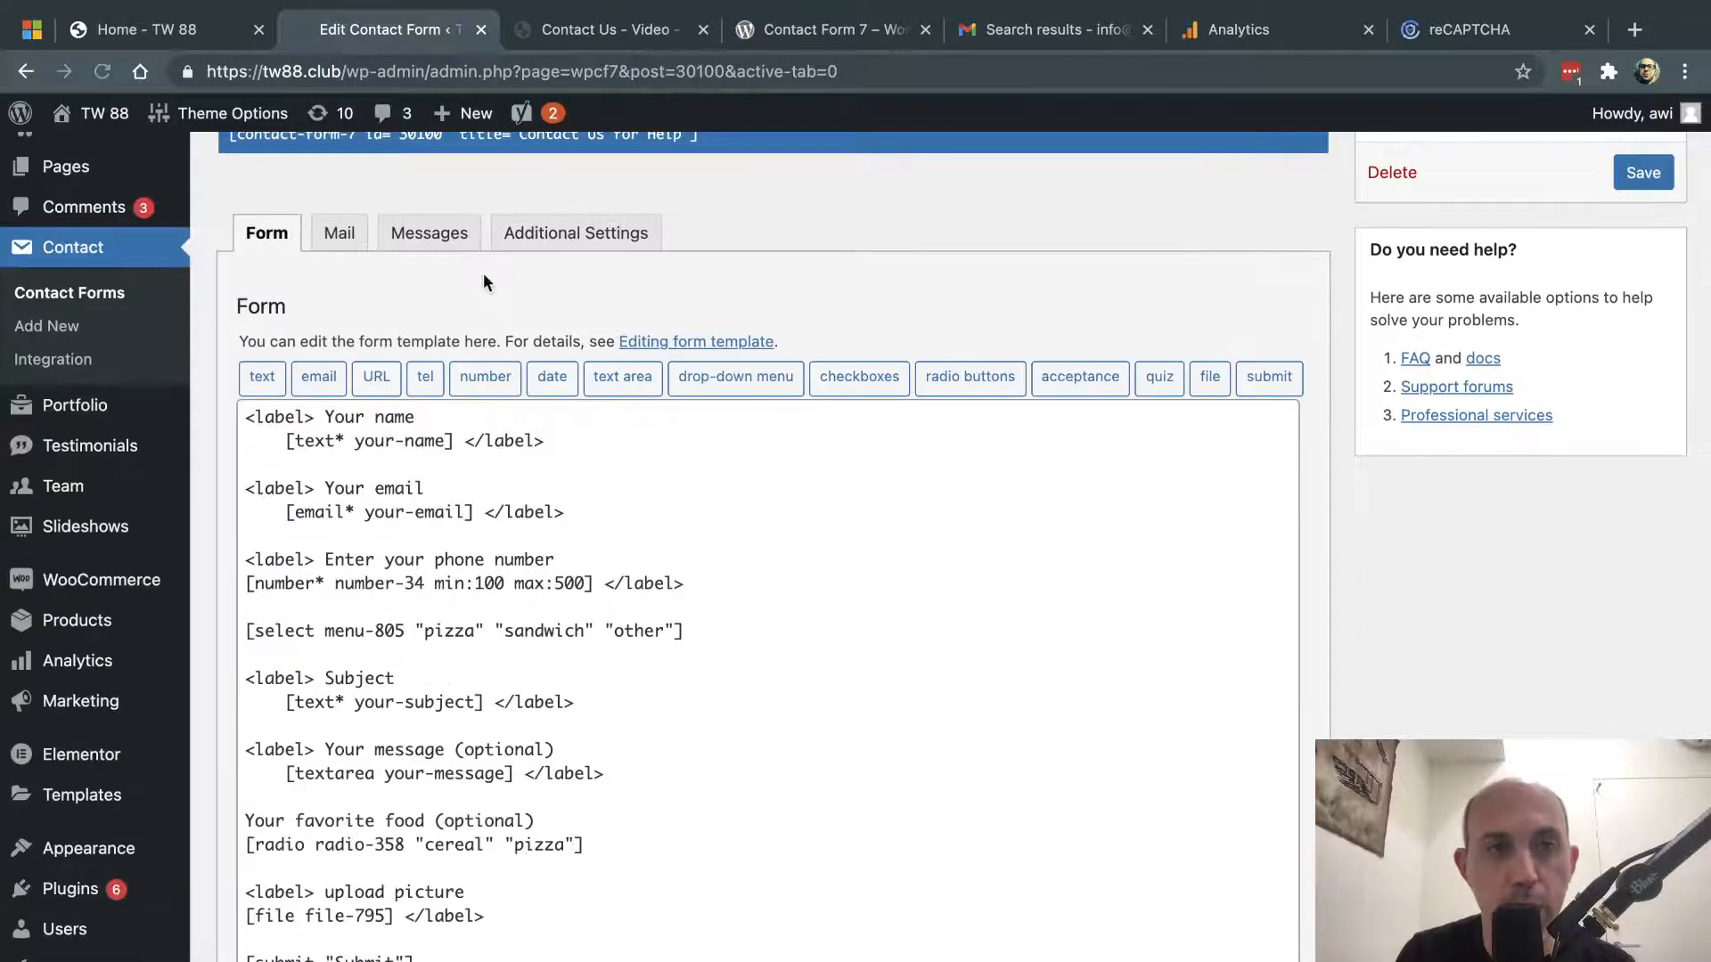
click(336, 232)
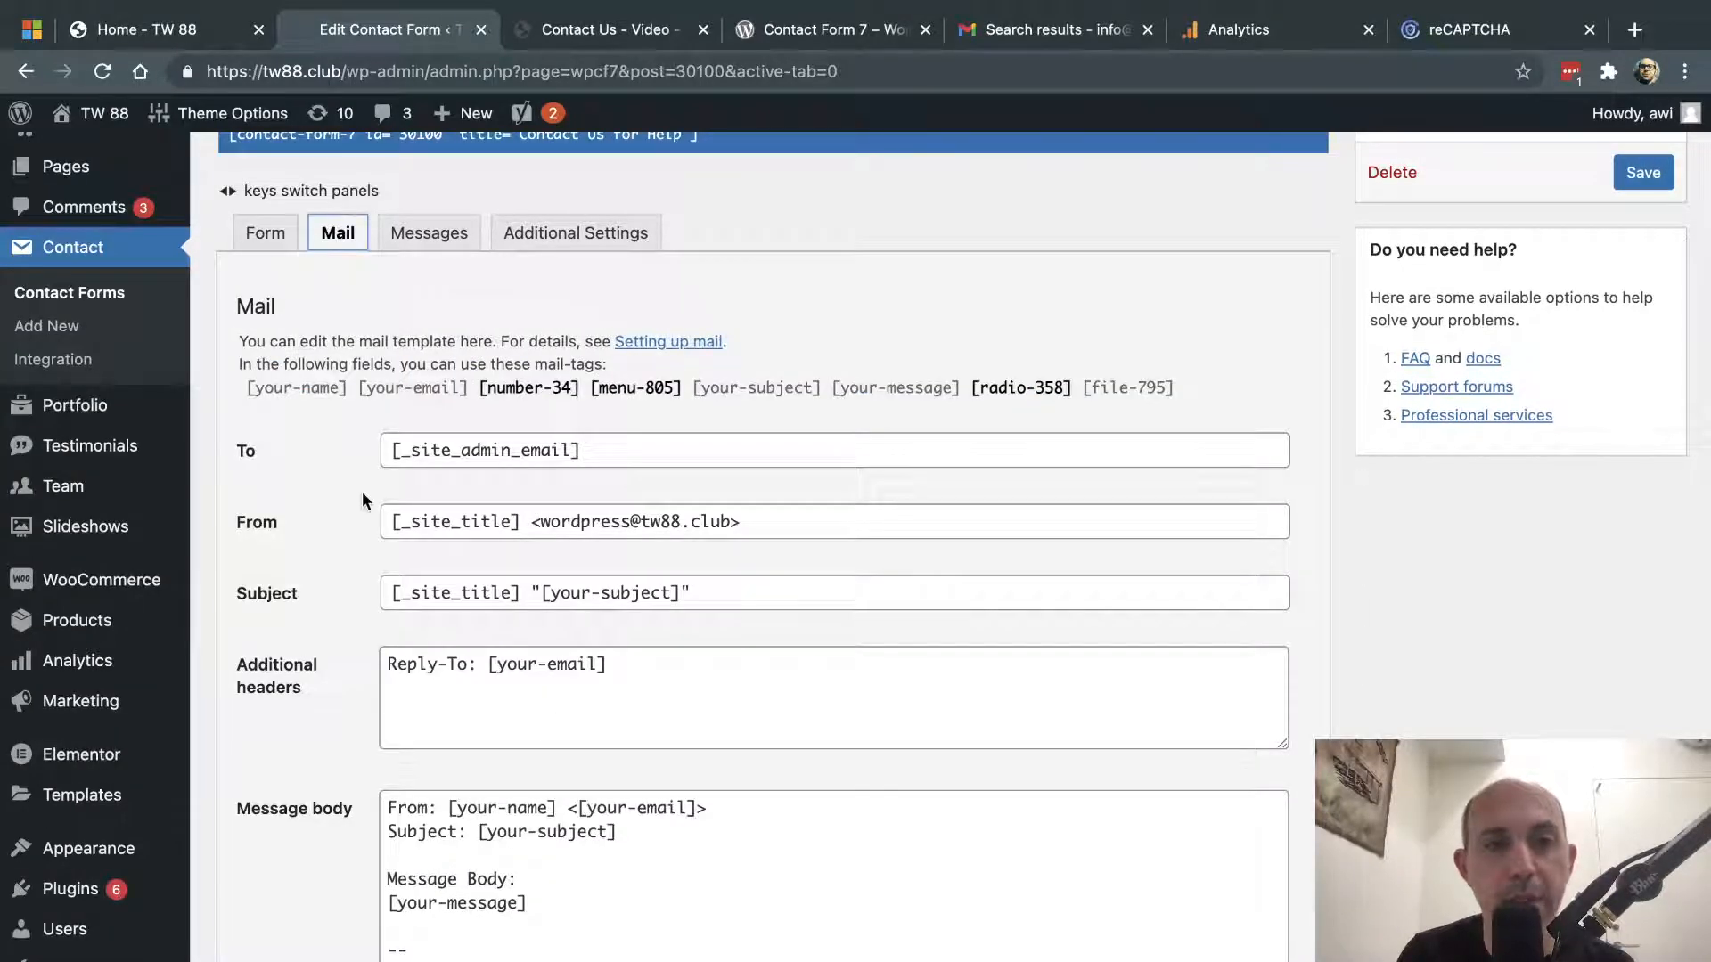
click(450, 234)
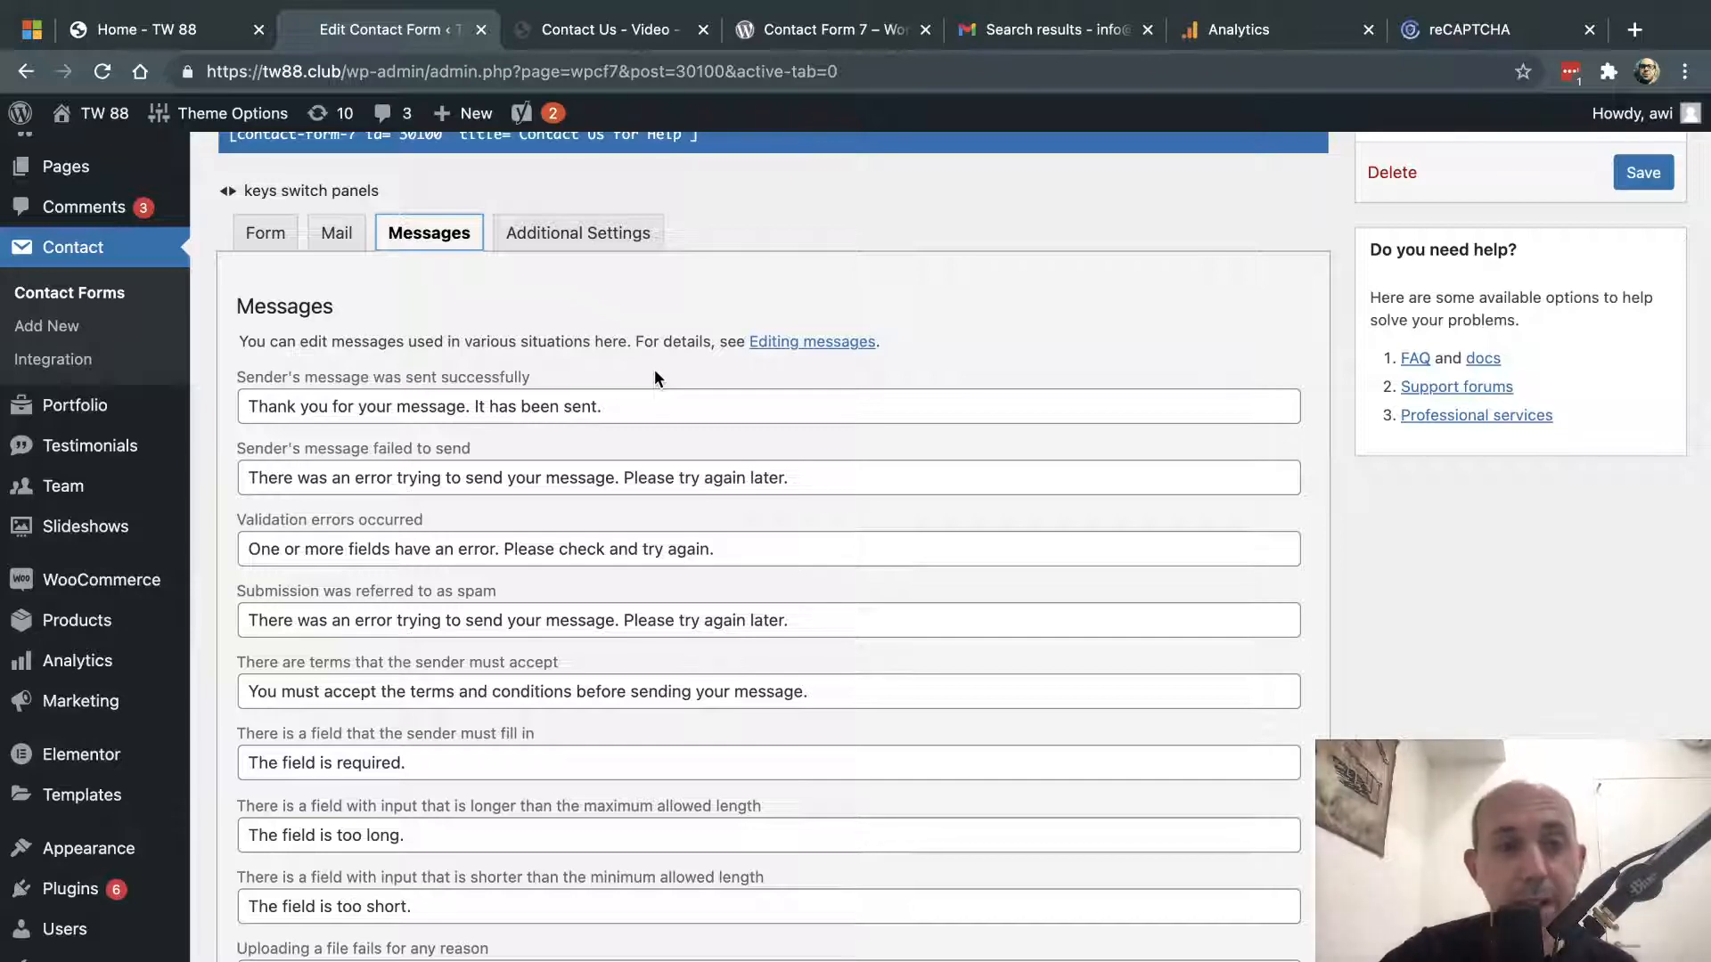
- Scroll through the default messages, selecting part of the validation error text, then open Additional Settings
scroll(733, 513, down, 5)
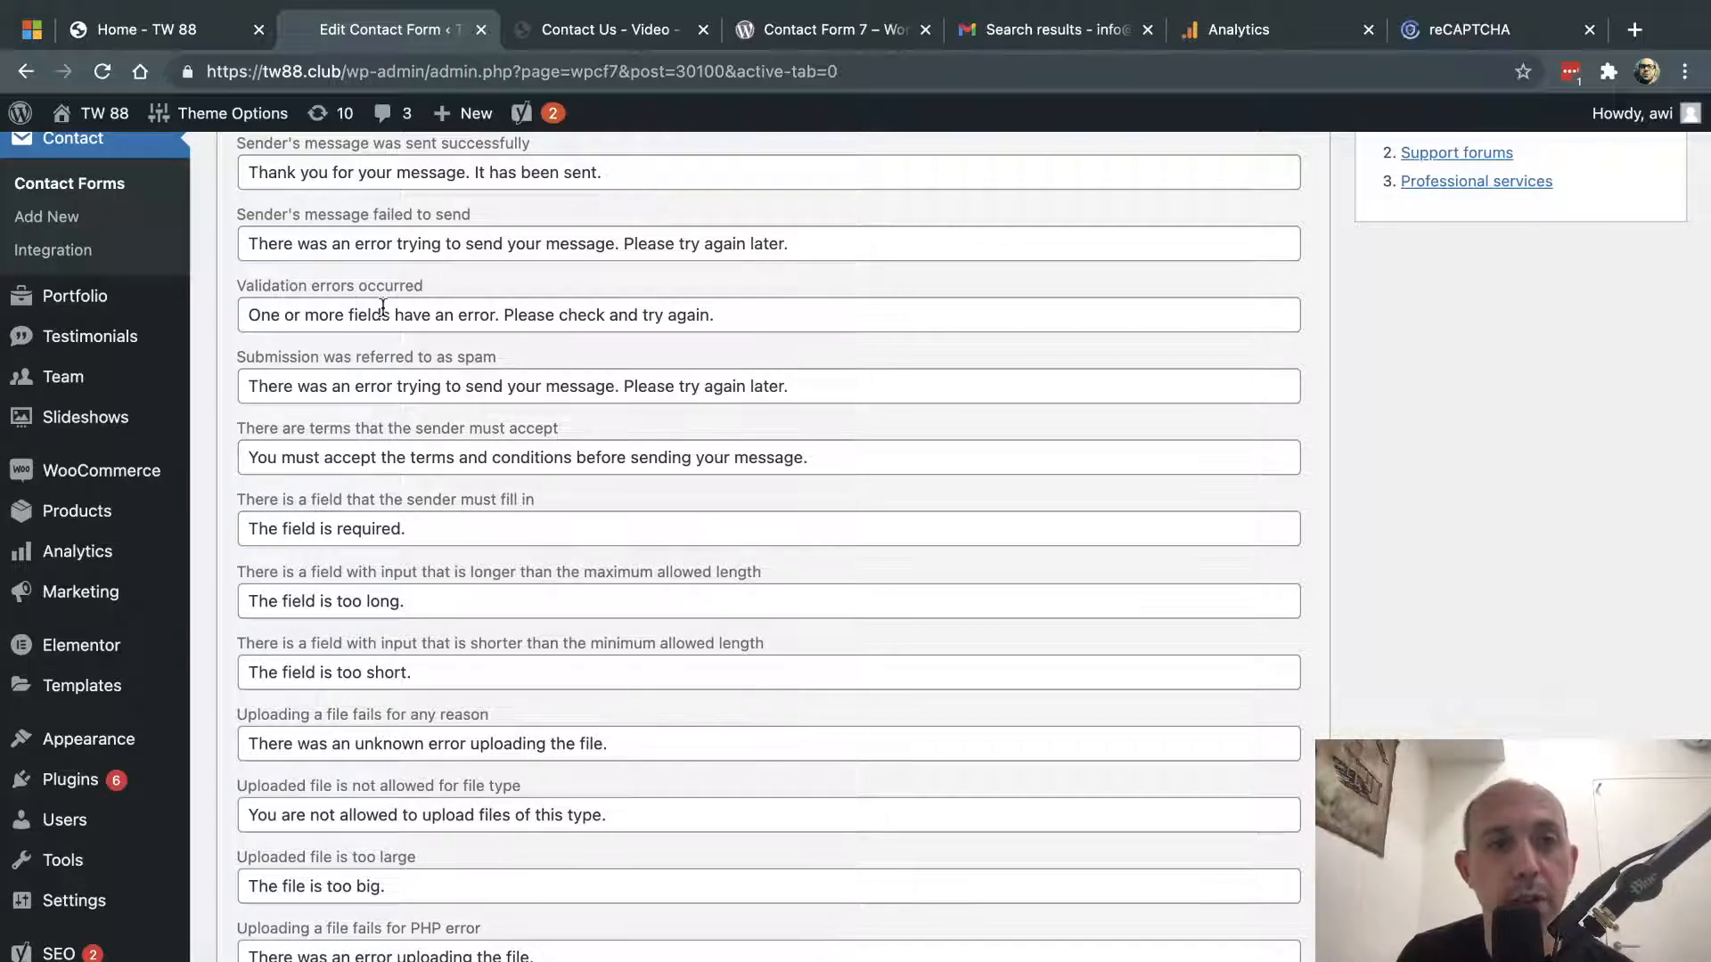
drag(285, 314, 515, 317)
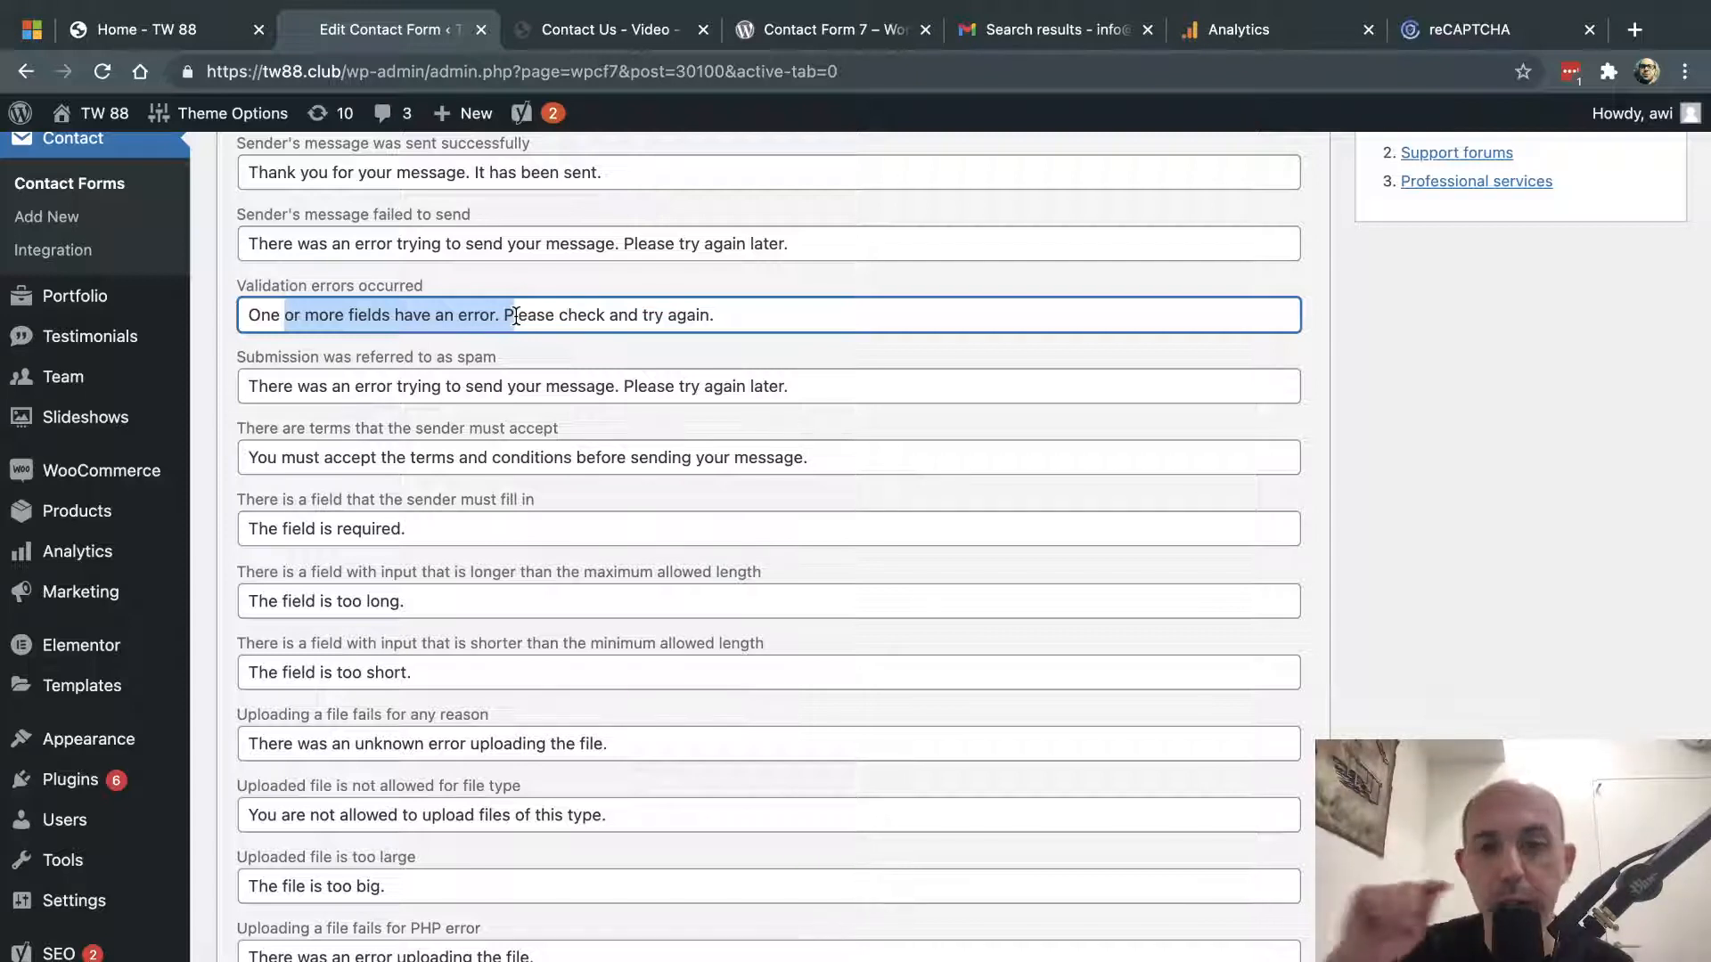
scroll(817, 718, down, 10)
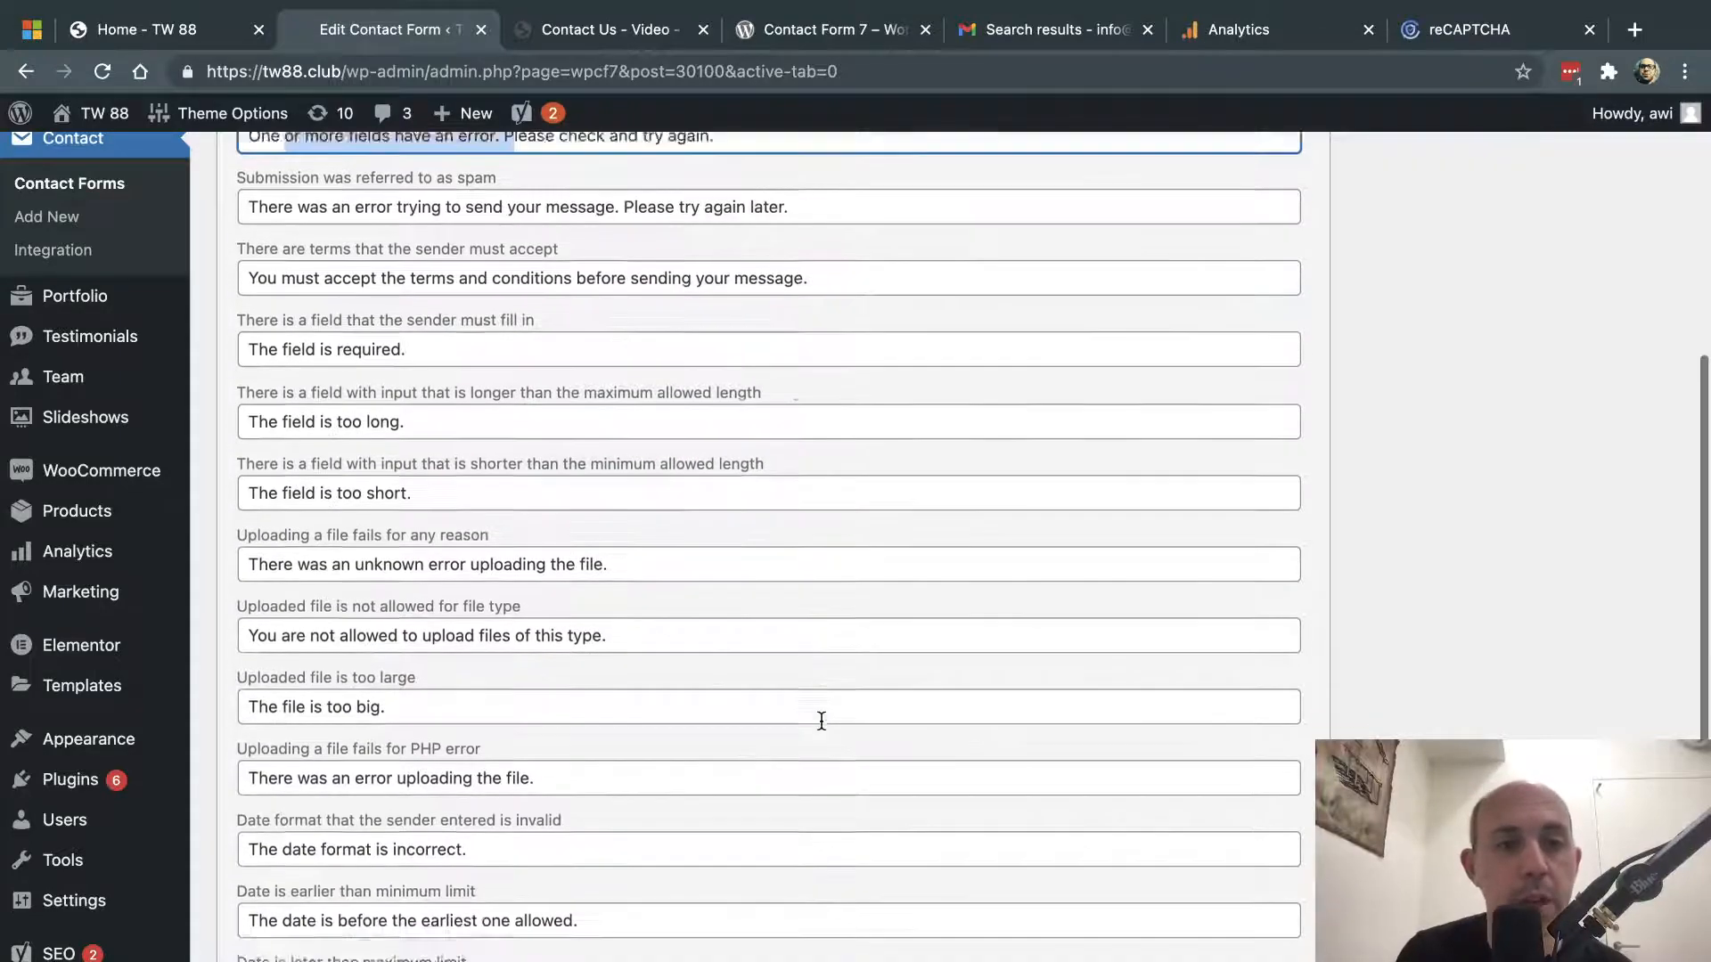
scroll(820, 720, up, 15)
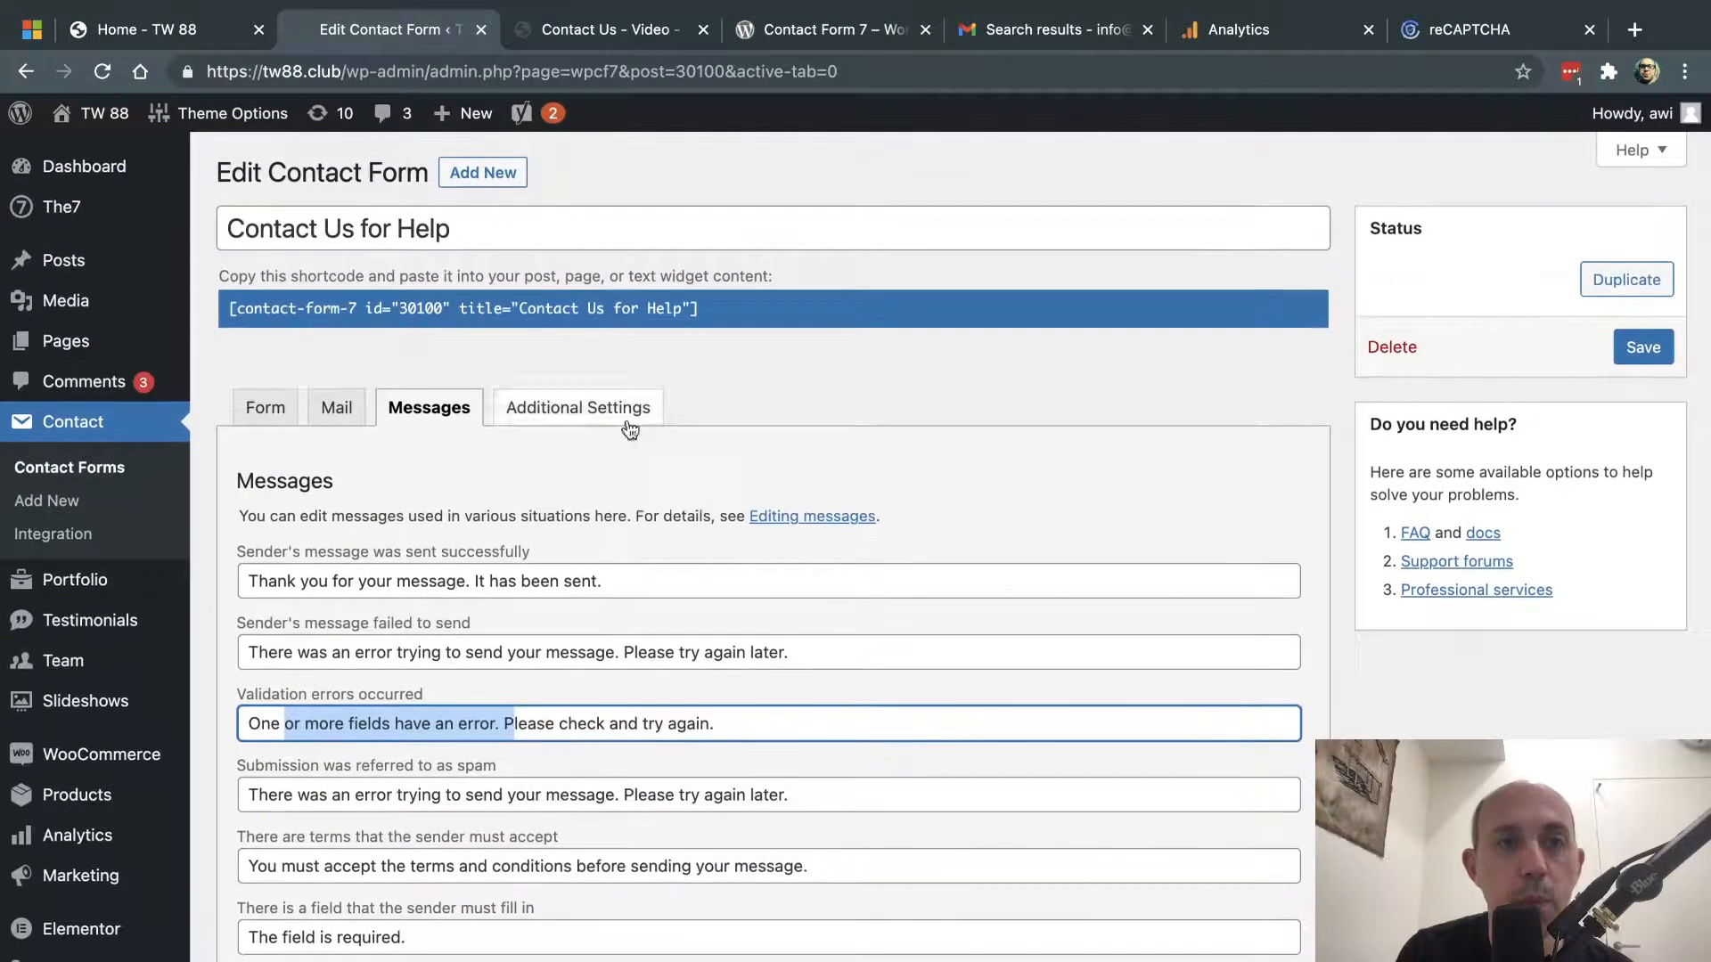
click(579, 407)
- Check the form's empty Additional Settings box, then go to the Google Analytics admin page
click(582, 645)
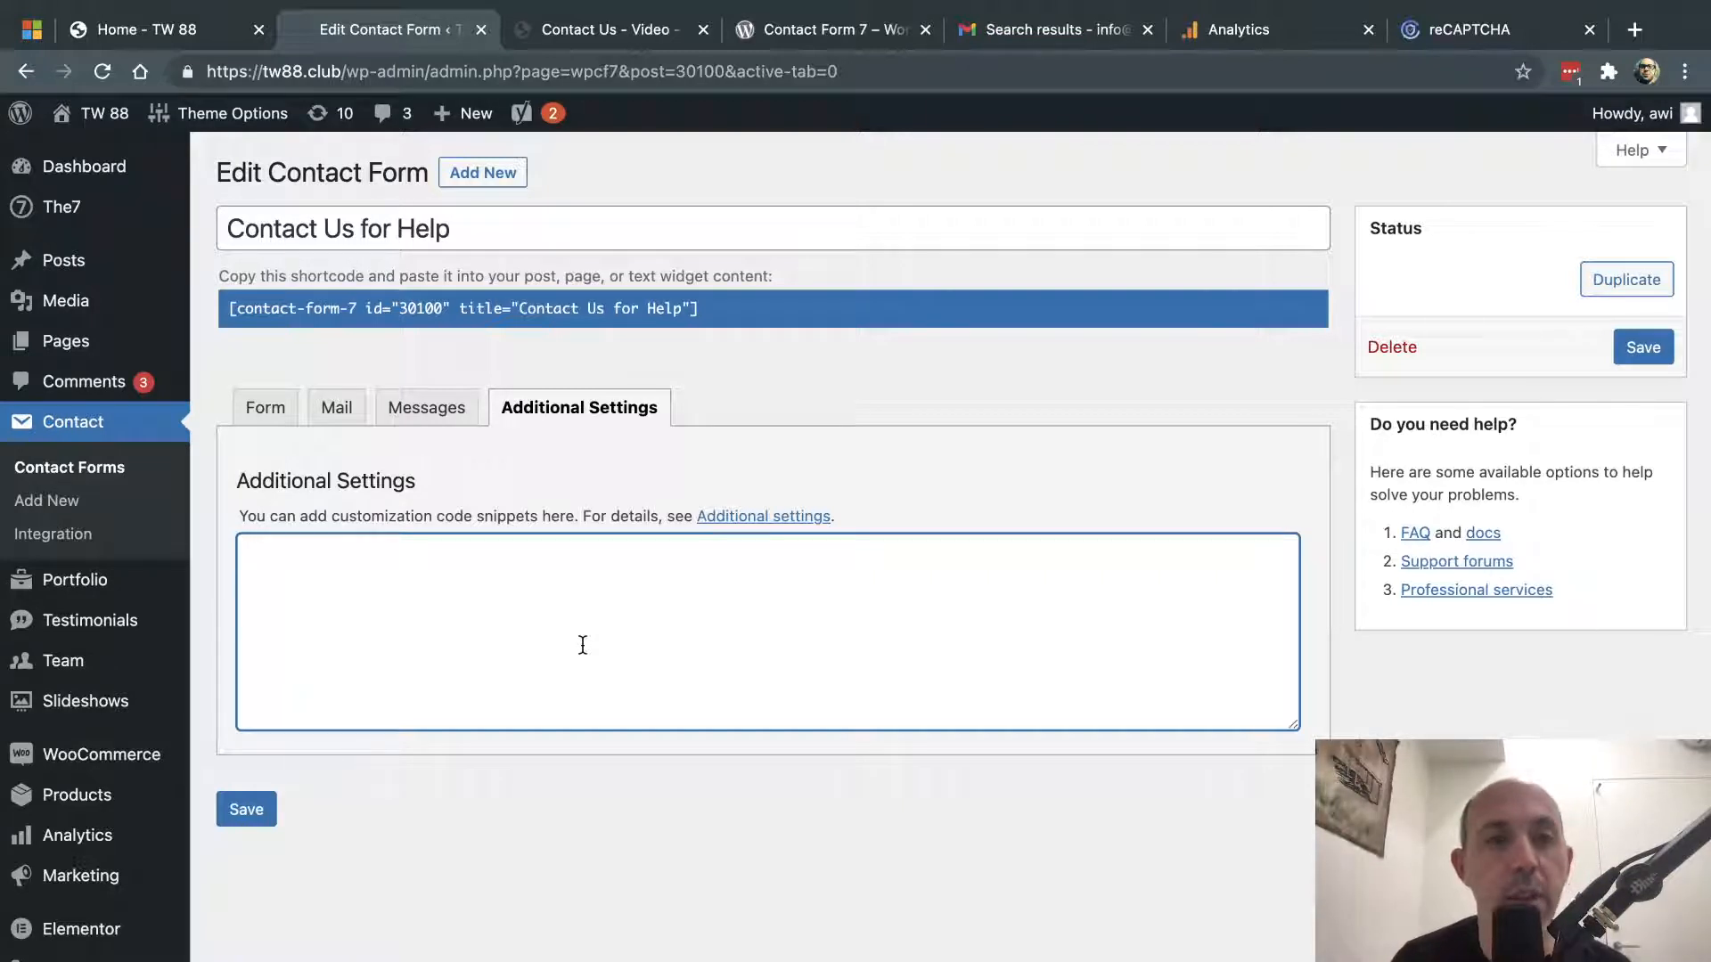
click(837, 368)
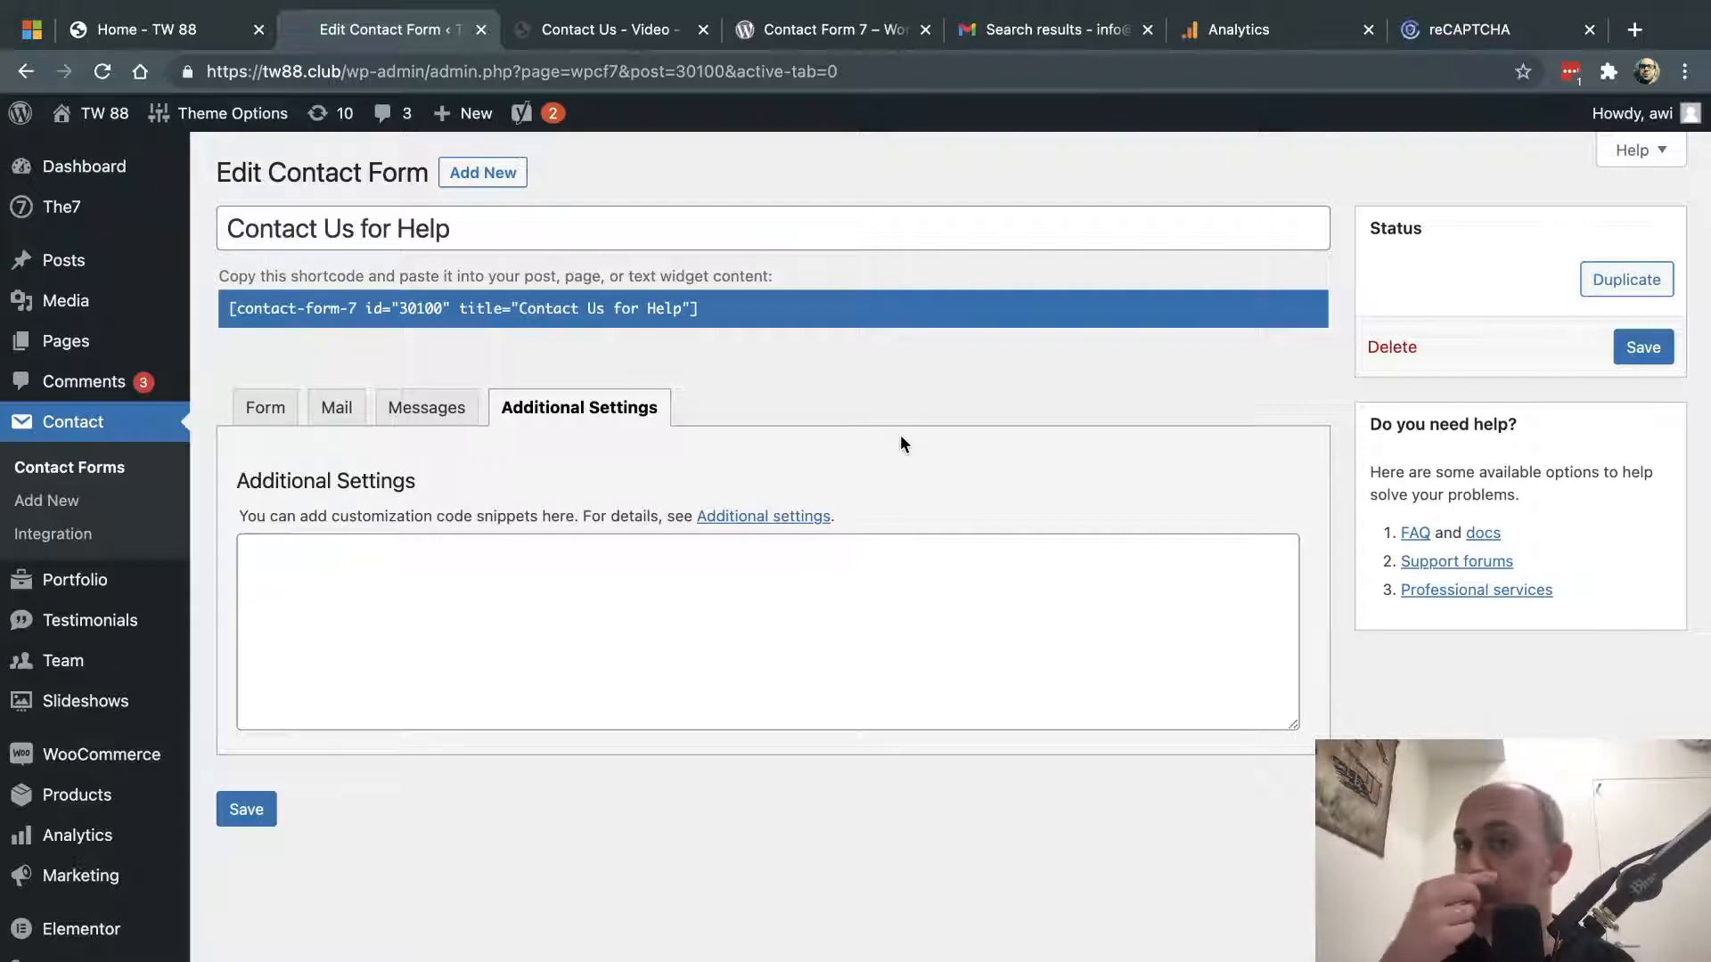
click(1261, 34)
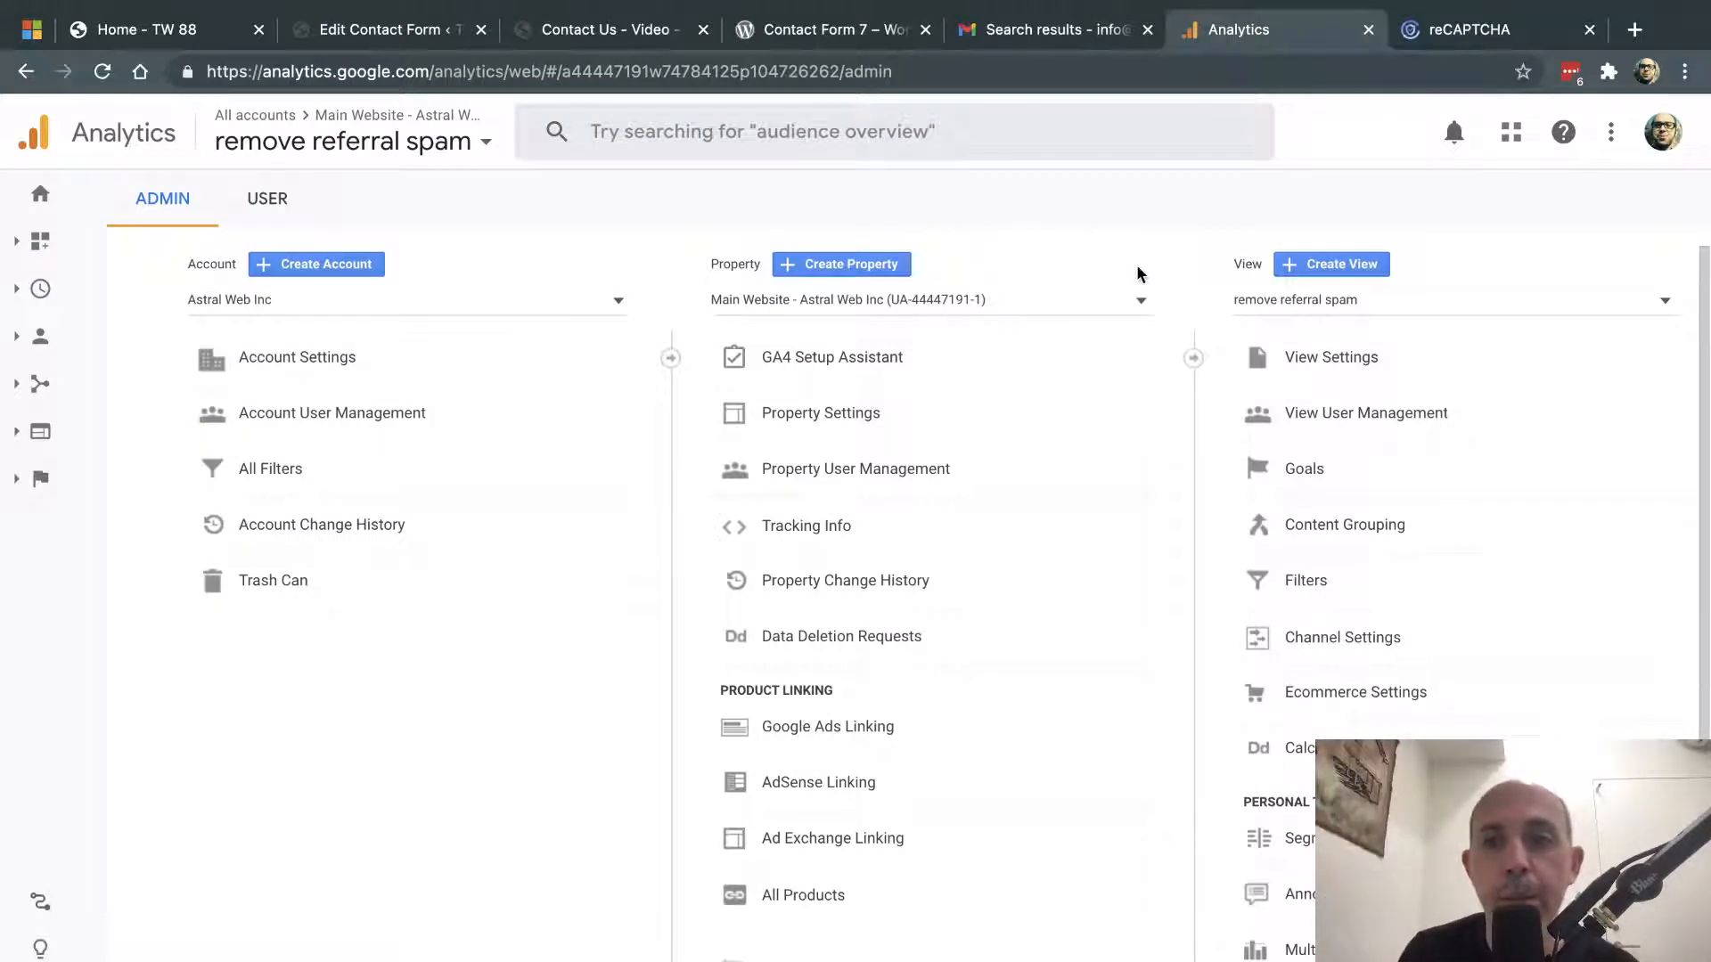
- Create a new custom Analytics goal named 'Lead' of the Destination type
click(1308, 467)
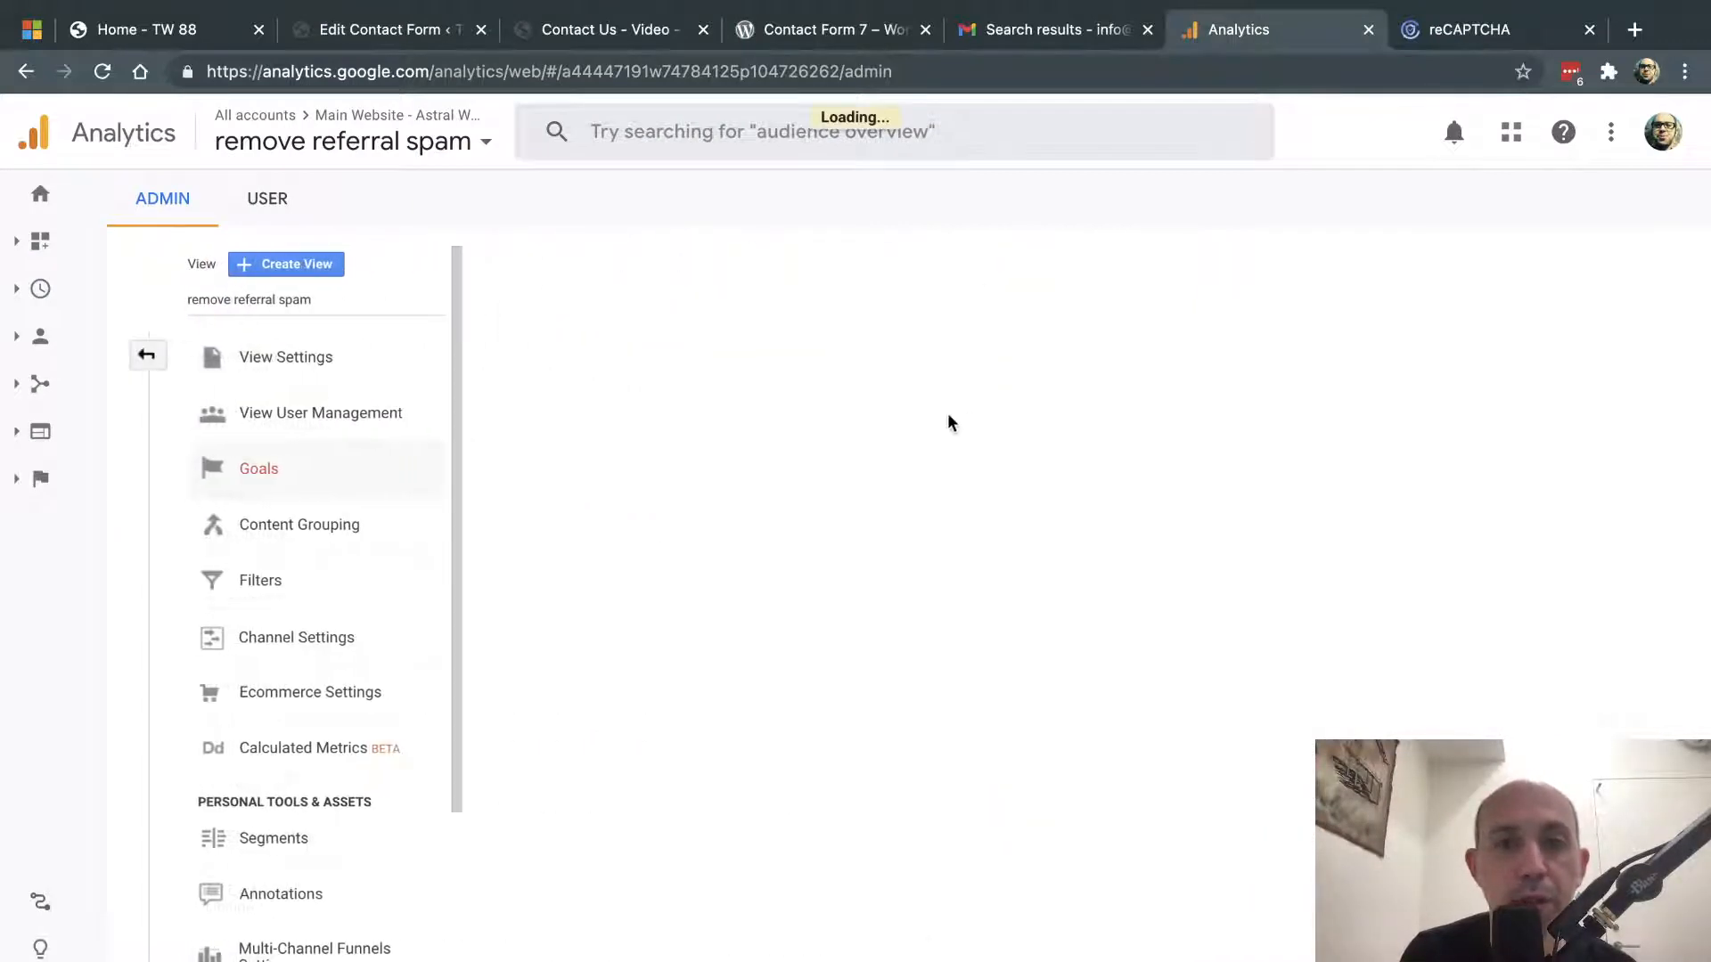
click(575, 297)
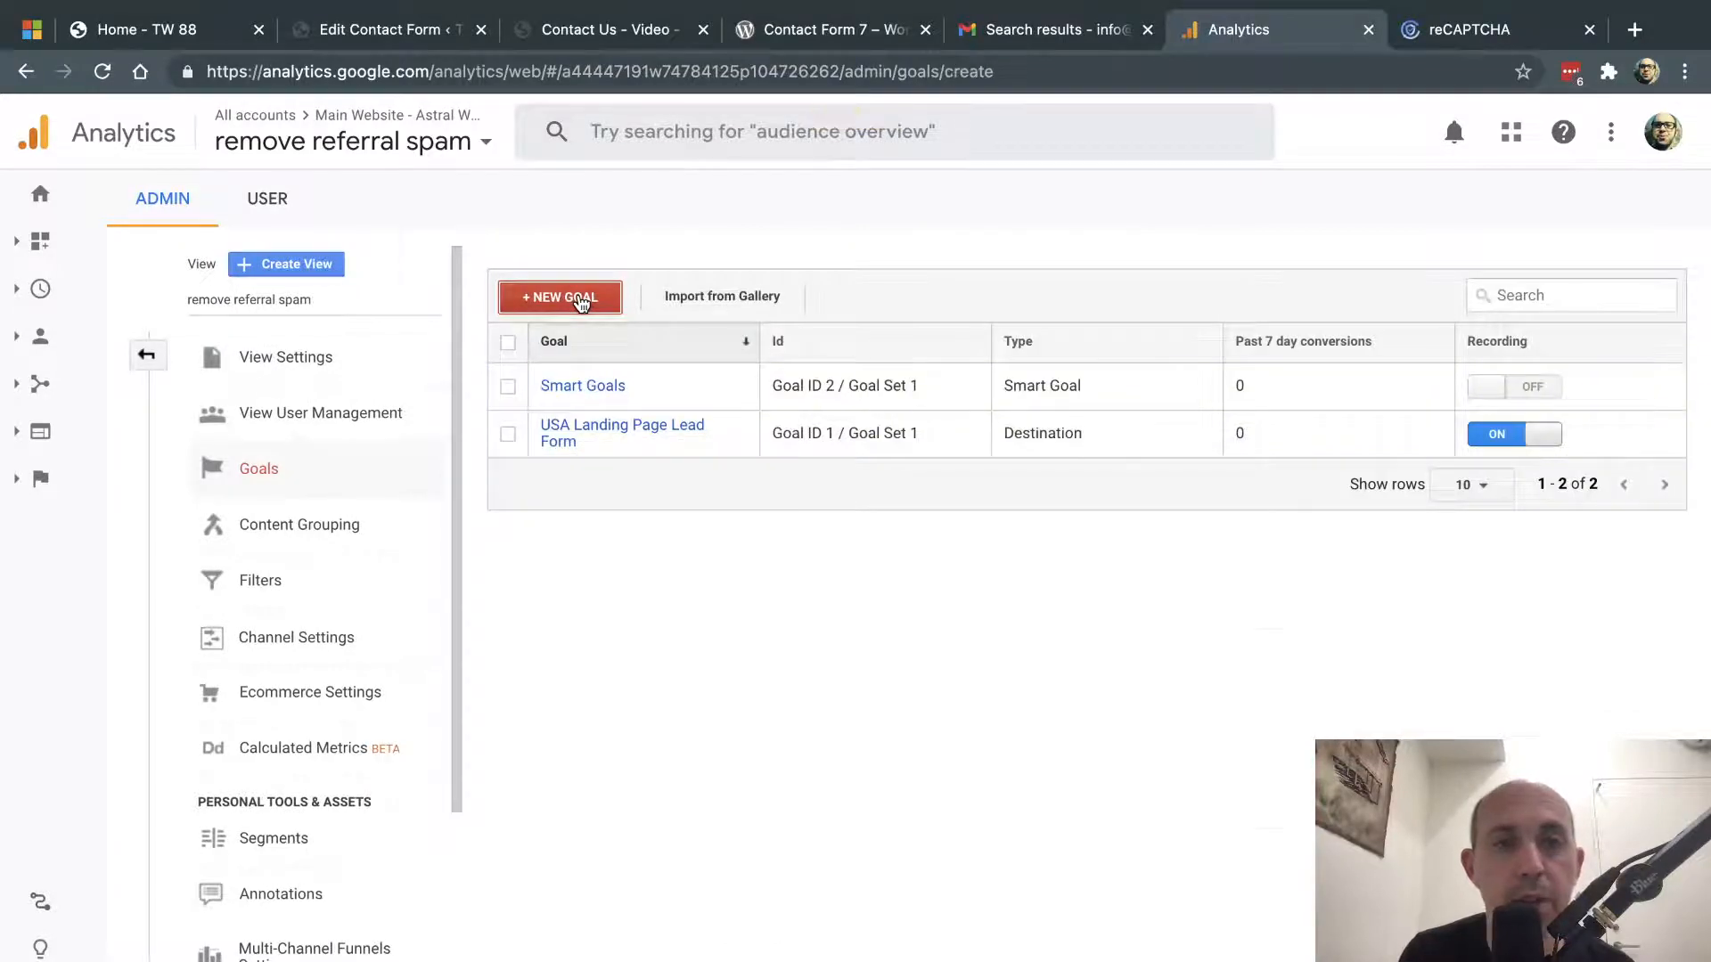
scroll(635, 782, down, 3)
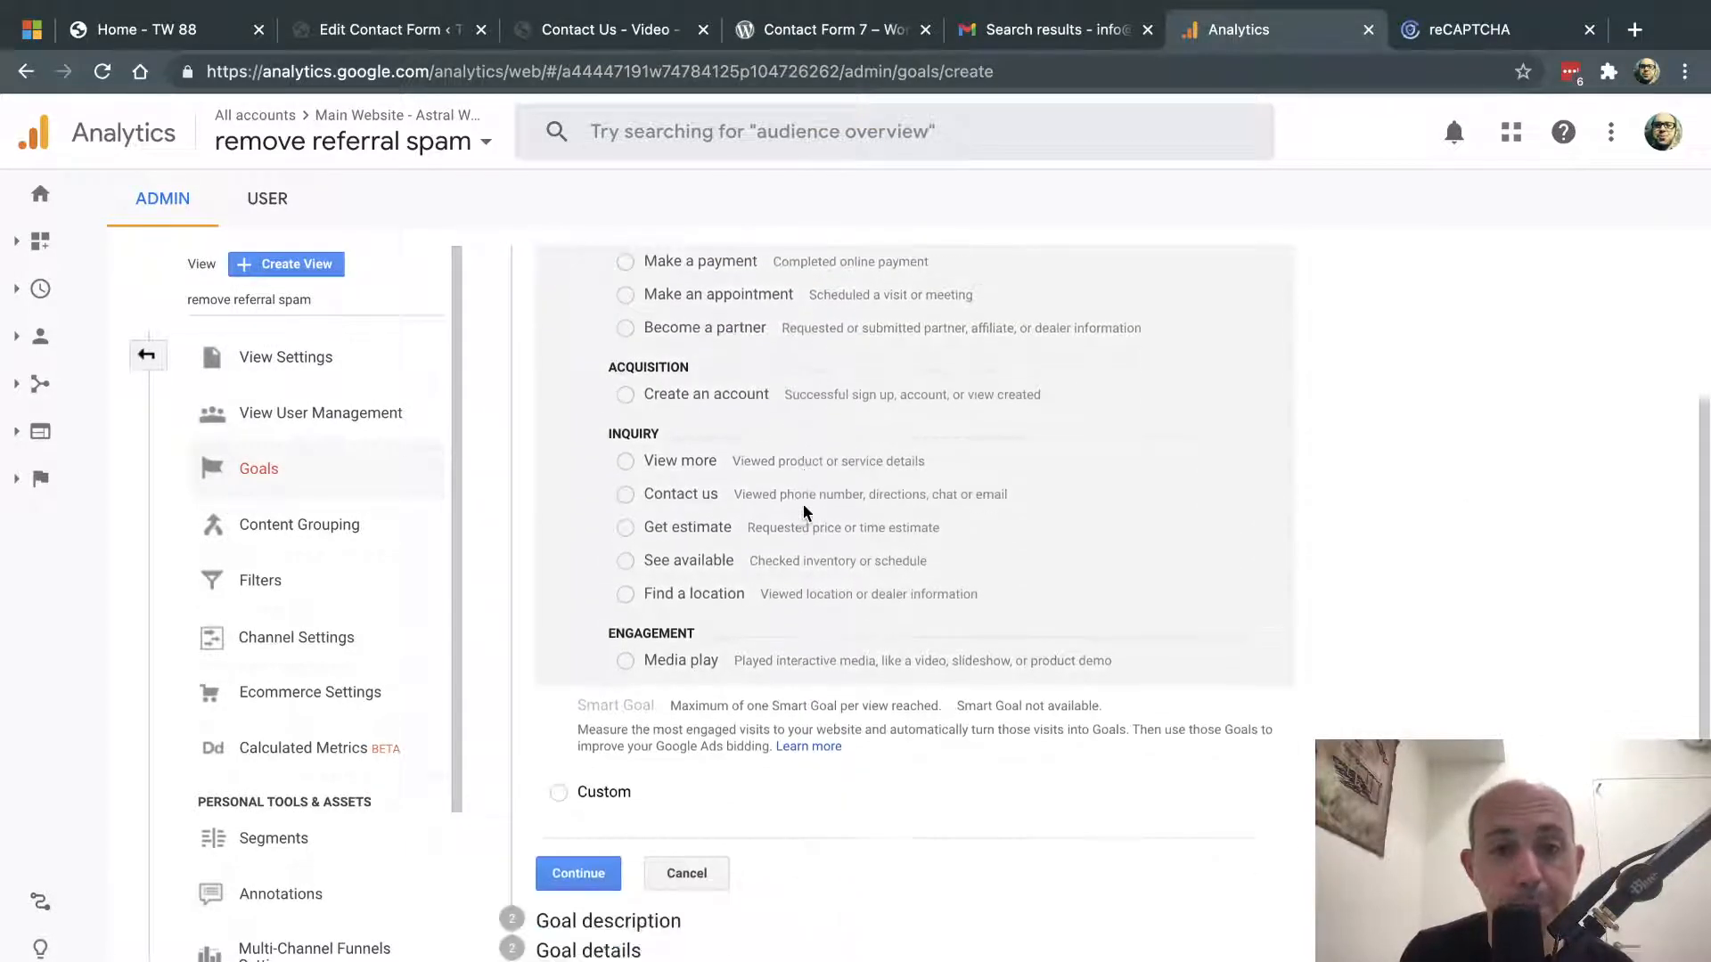
click(635, 789)
click(578, 873)
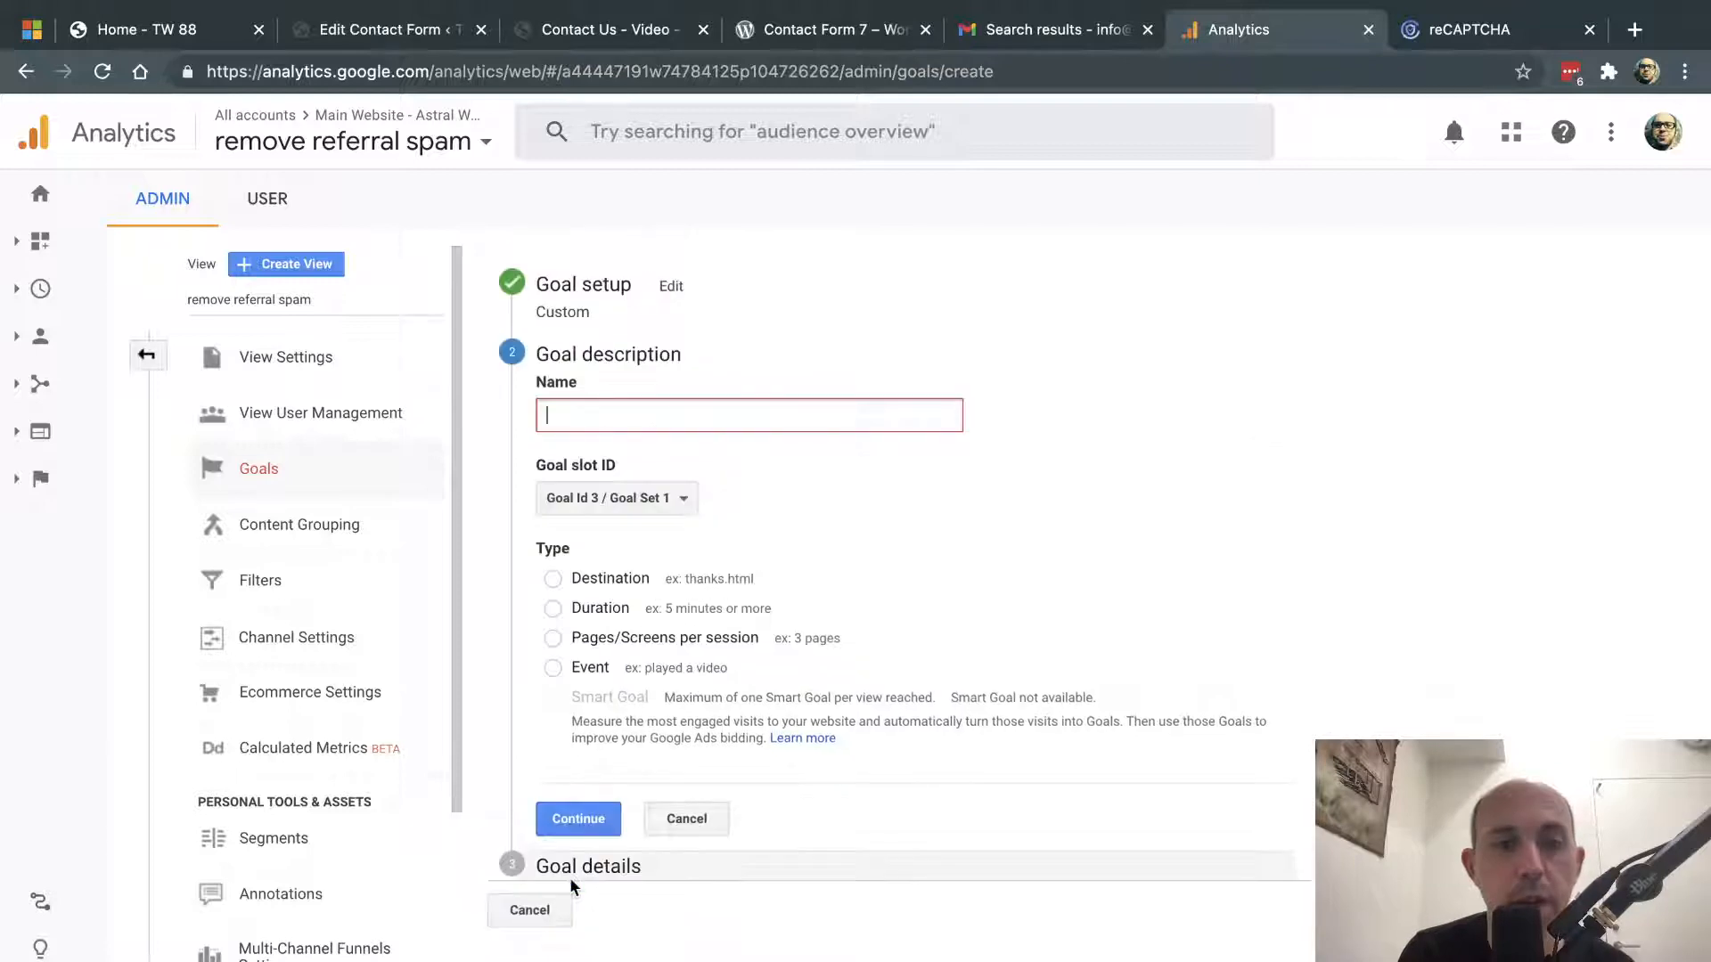
text(Form Subm)
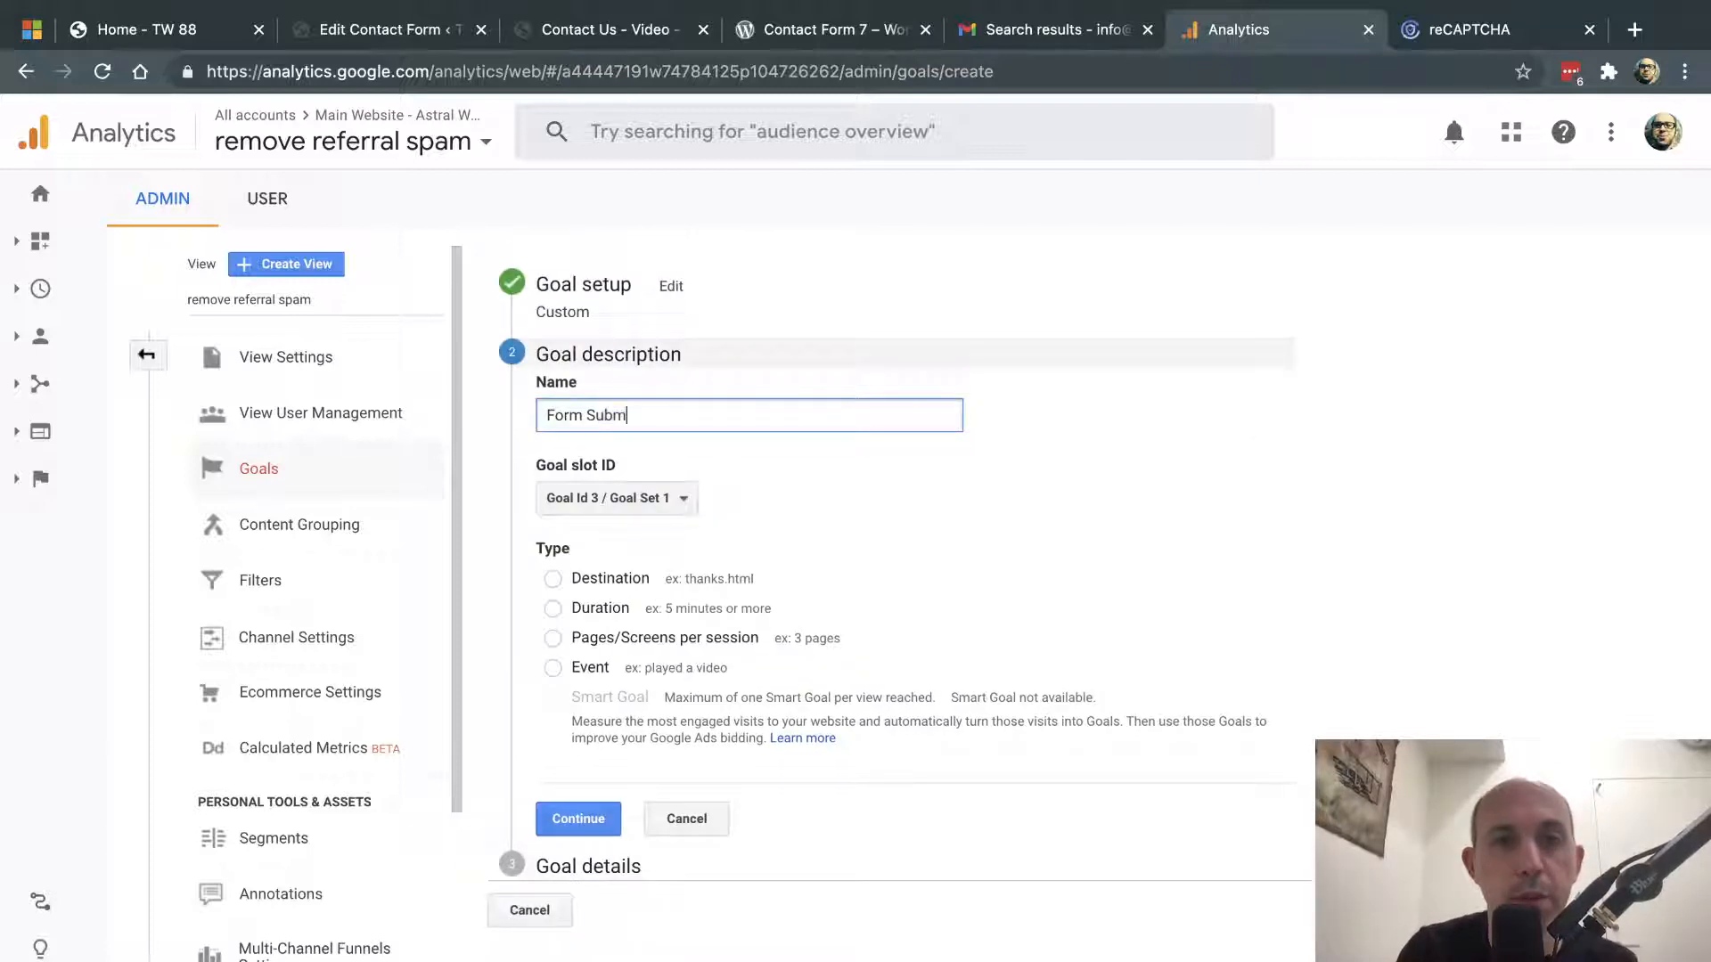
key(ctrl+a)
text(Lead)
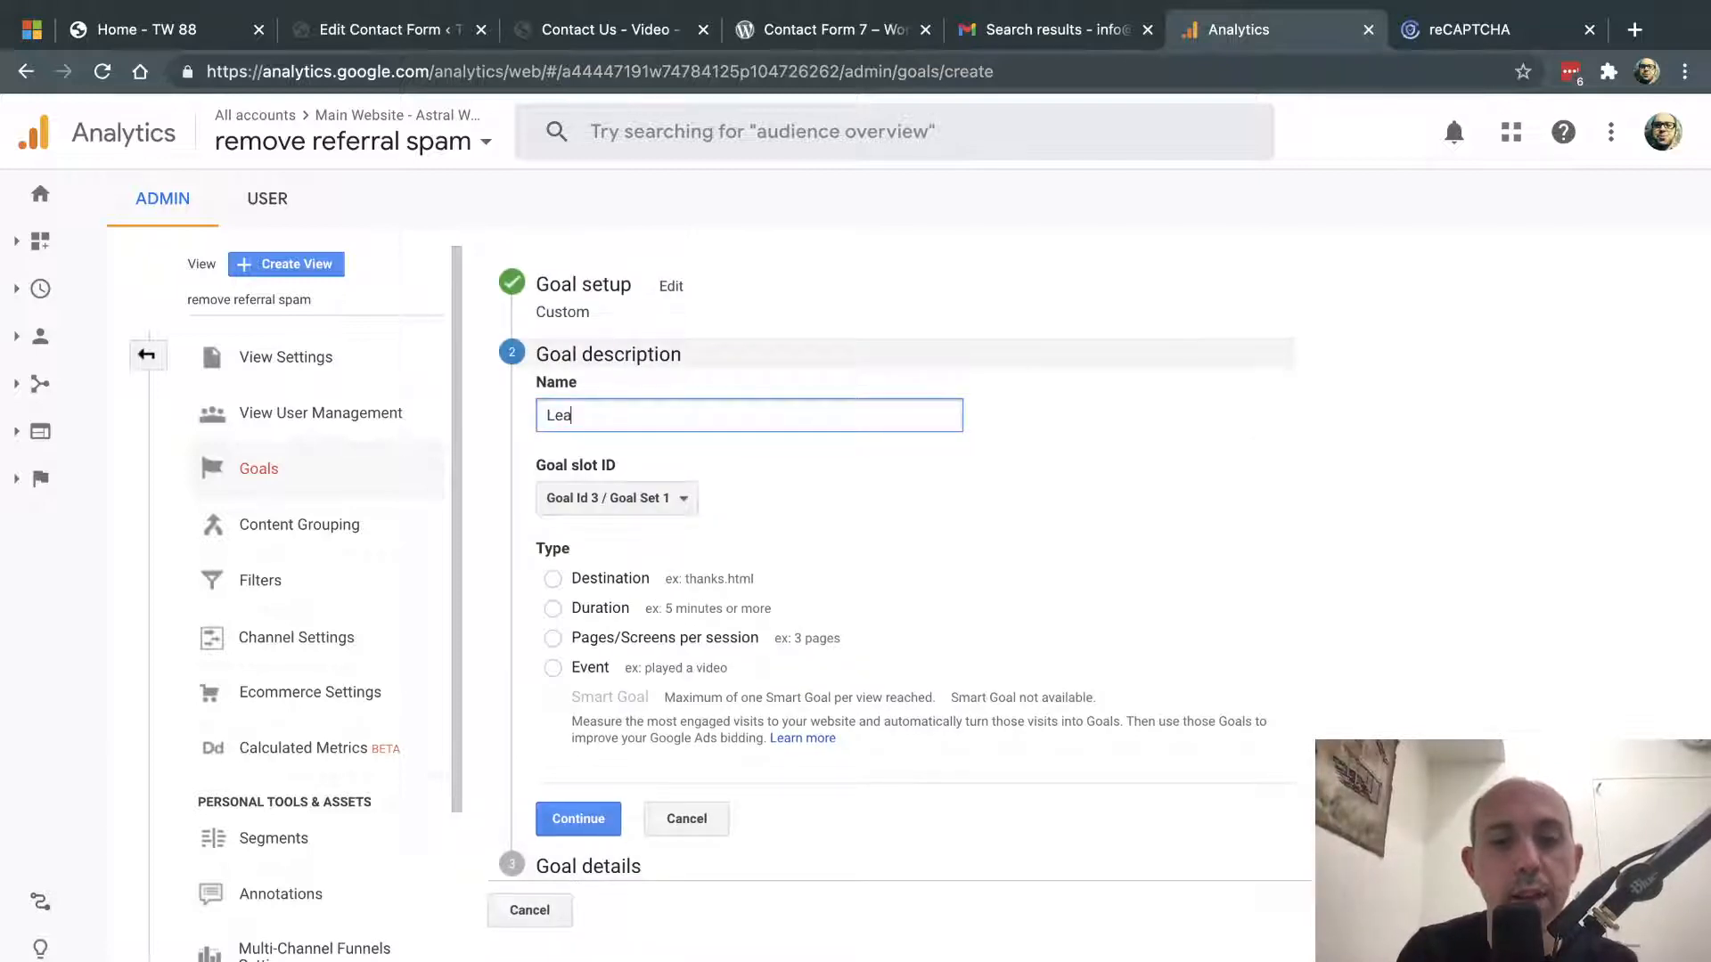
click(571, 581)
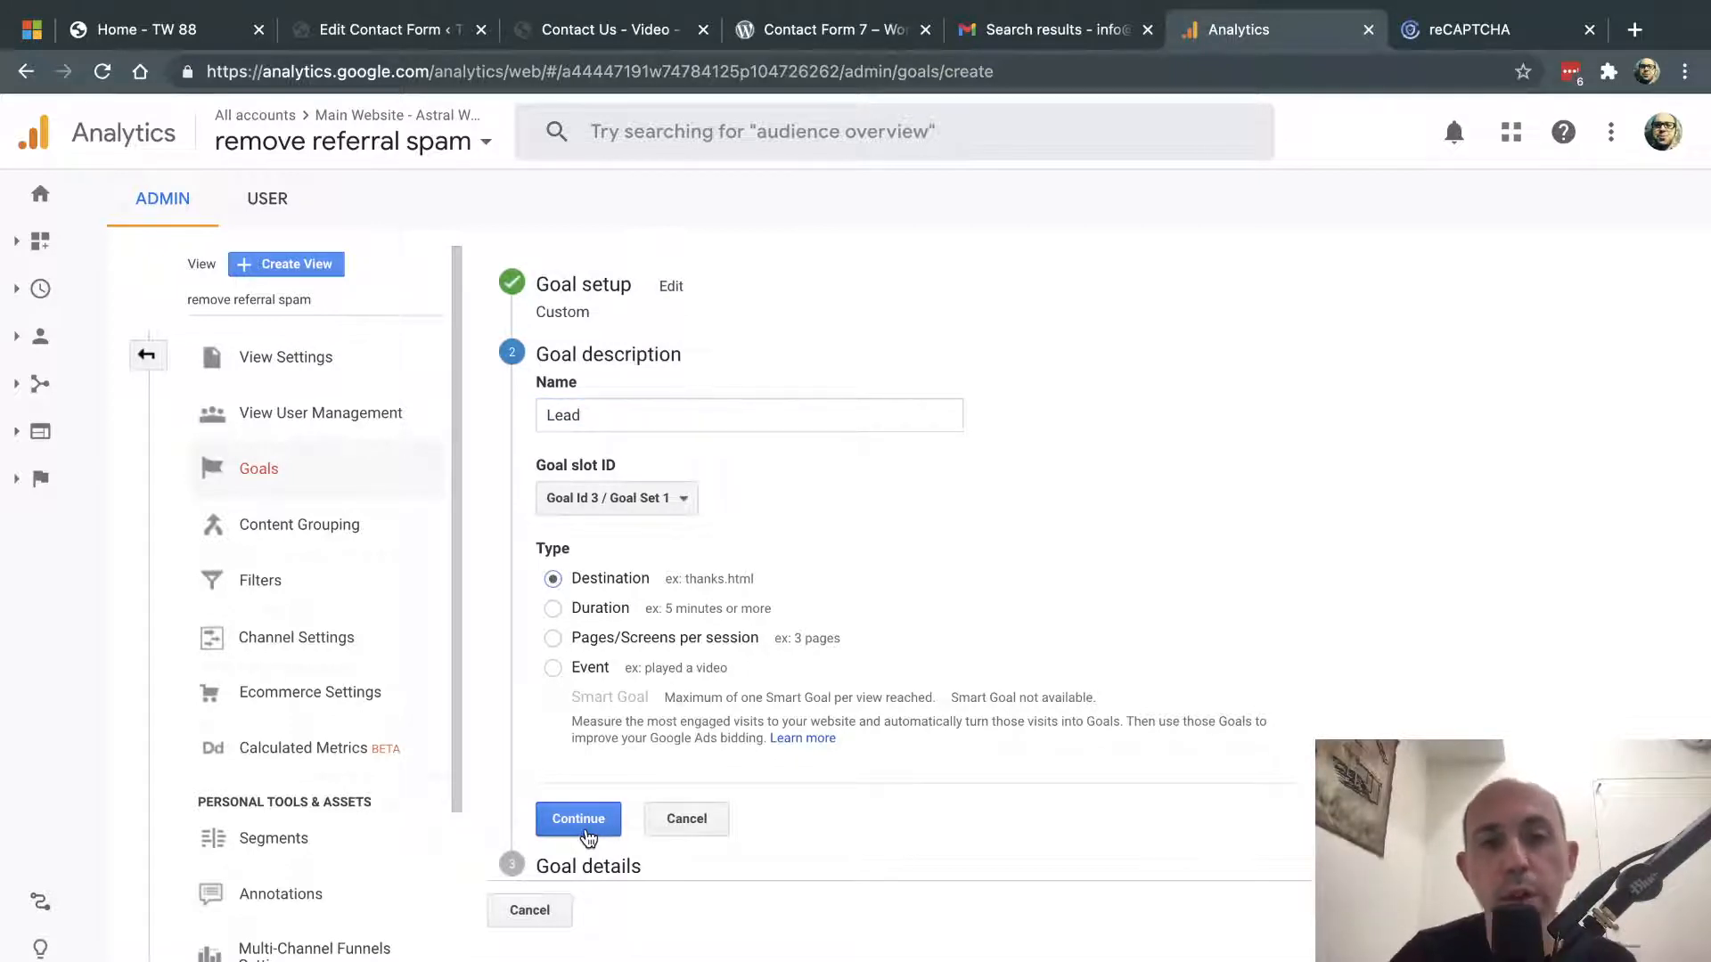
click(622, 31)
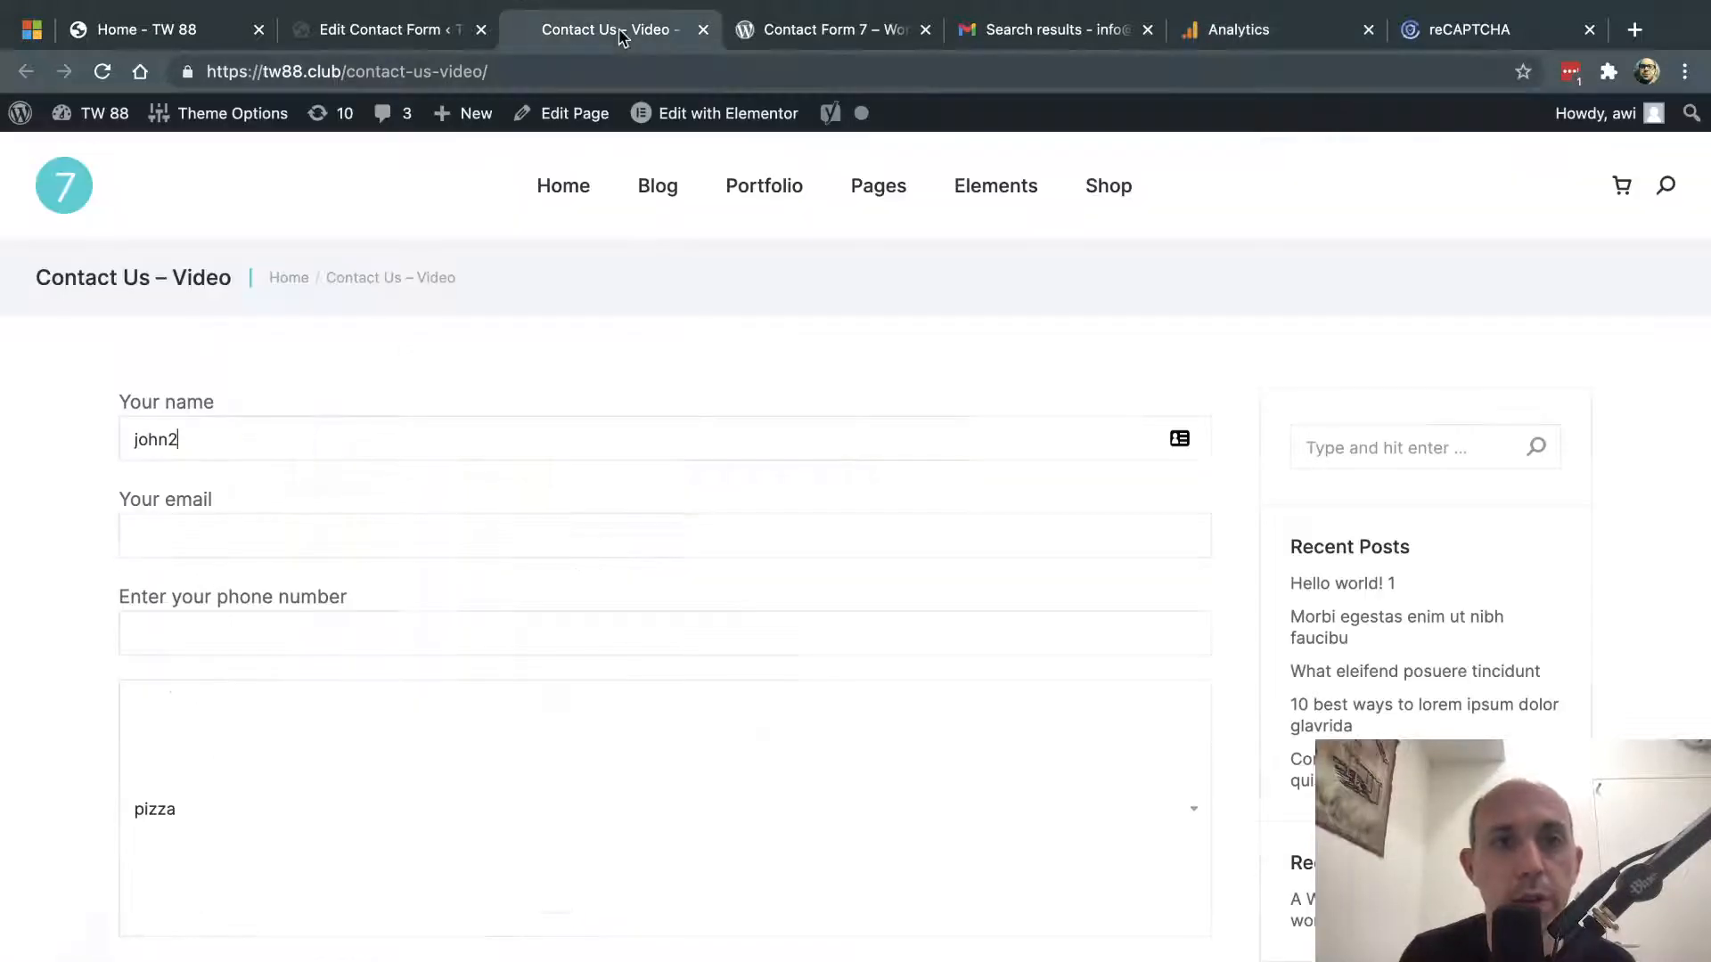
- Fill the contact form with name 'John 2', an email address and a phone number
double_click(385, 435)
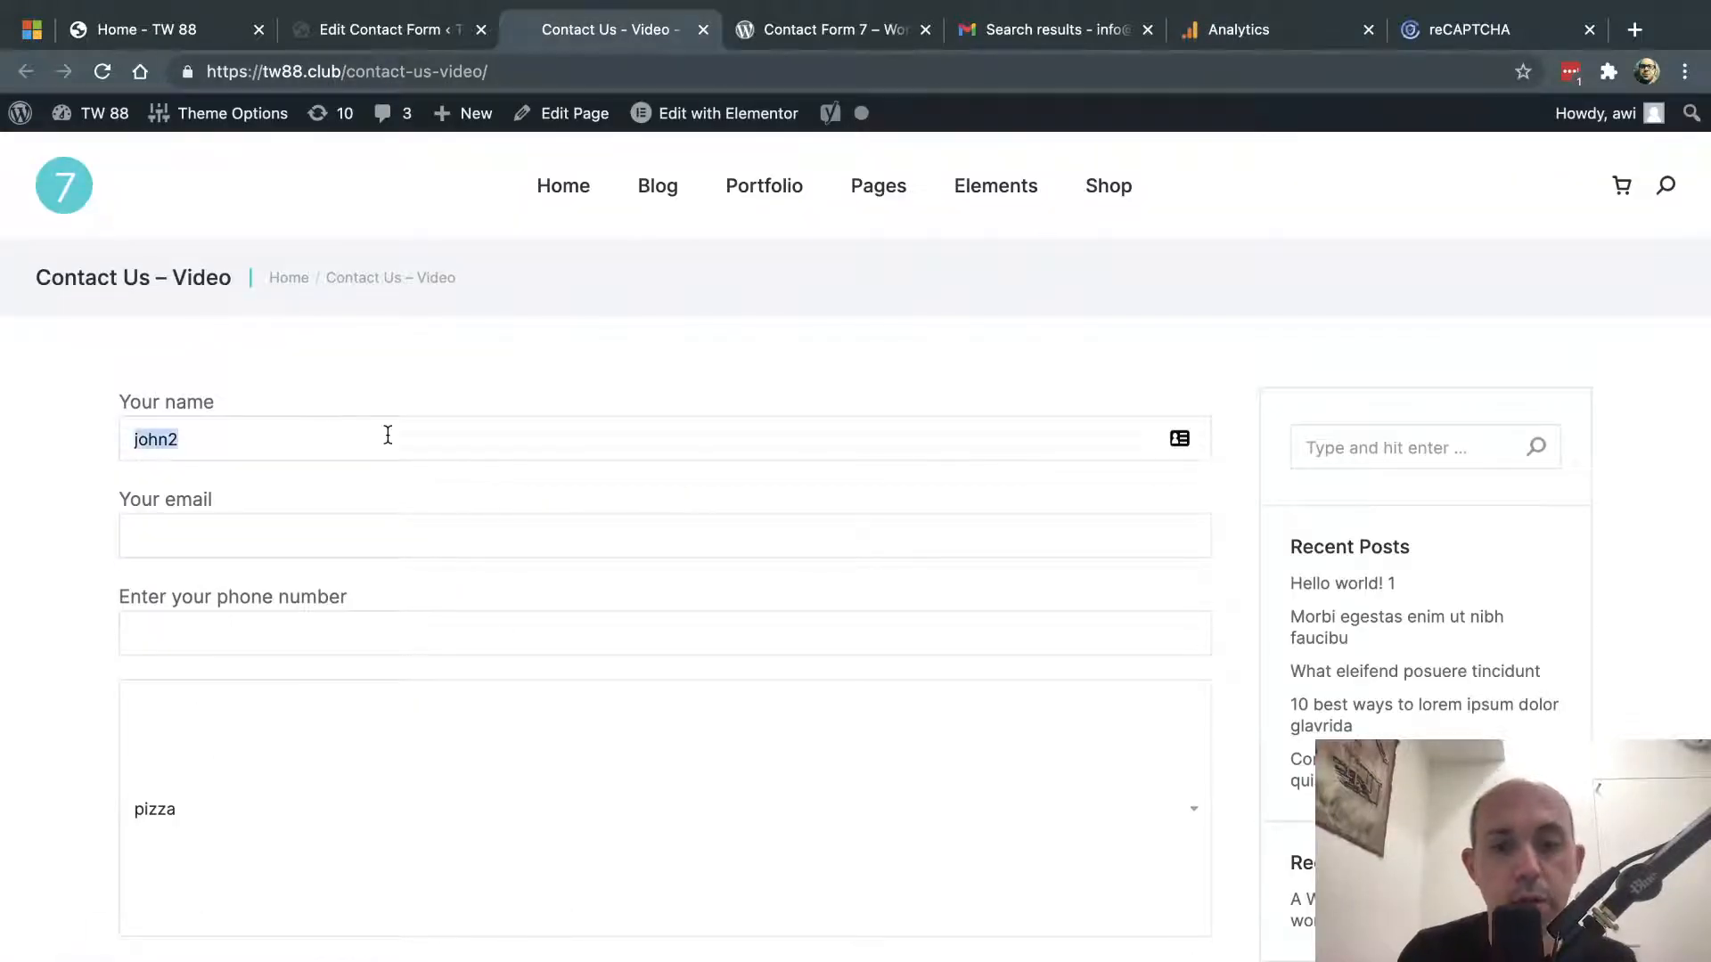
text(John 2)
key(Tab)
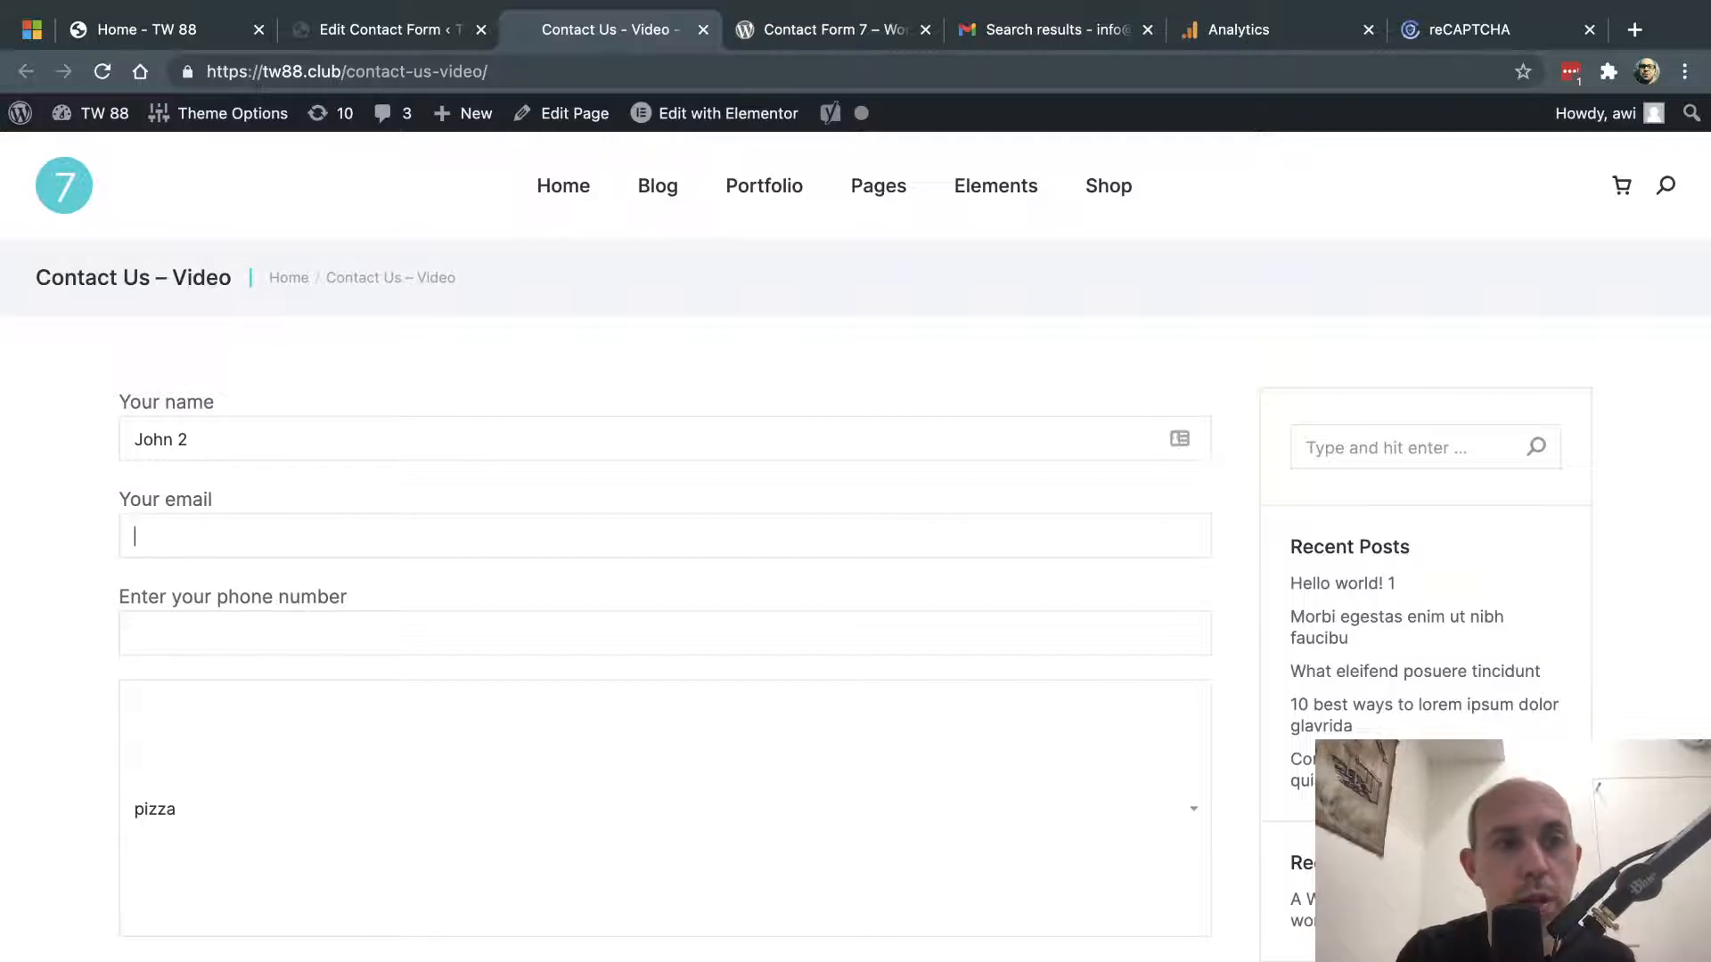
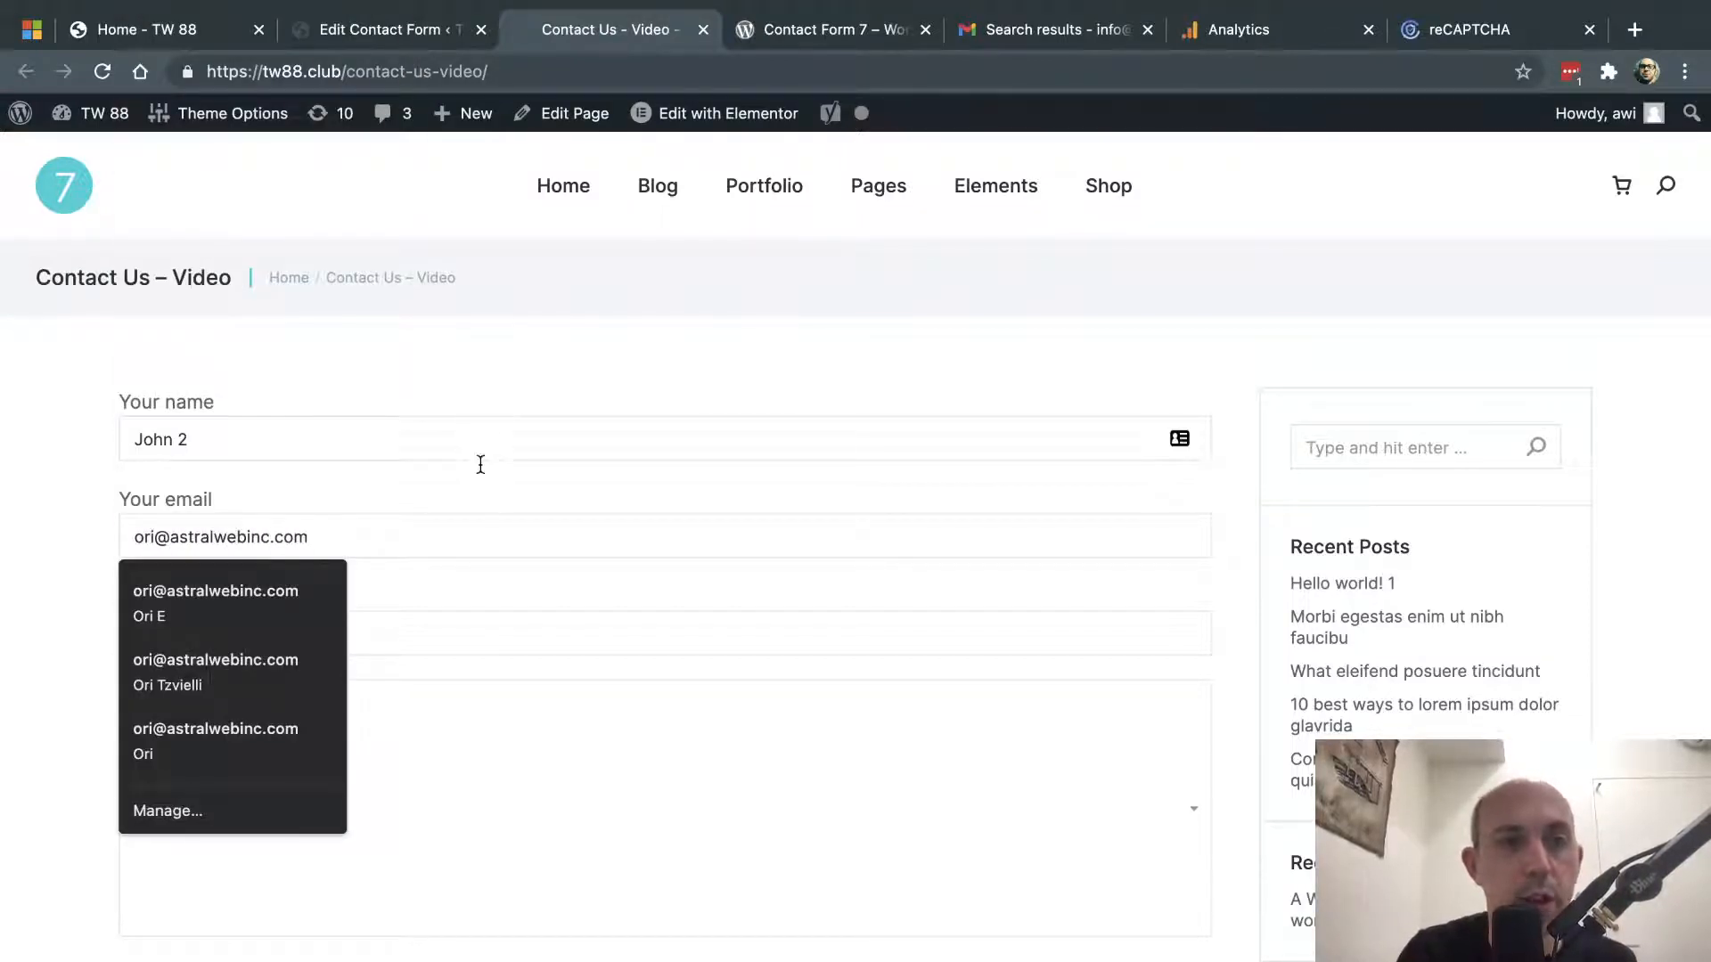
scroll(476, 489, down, 2)
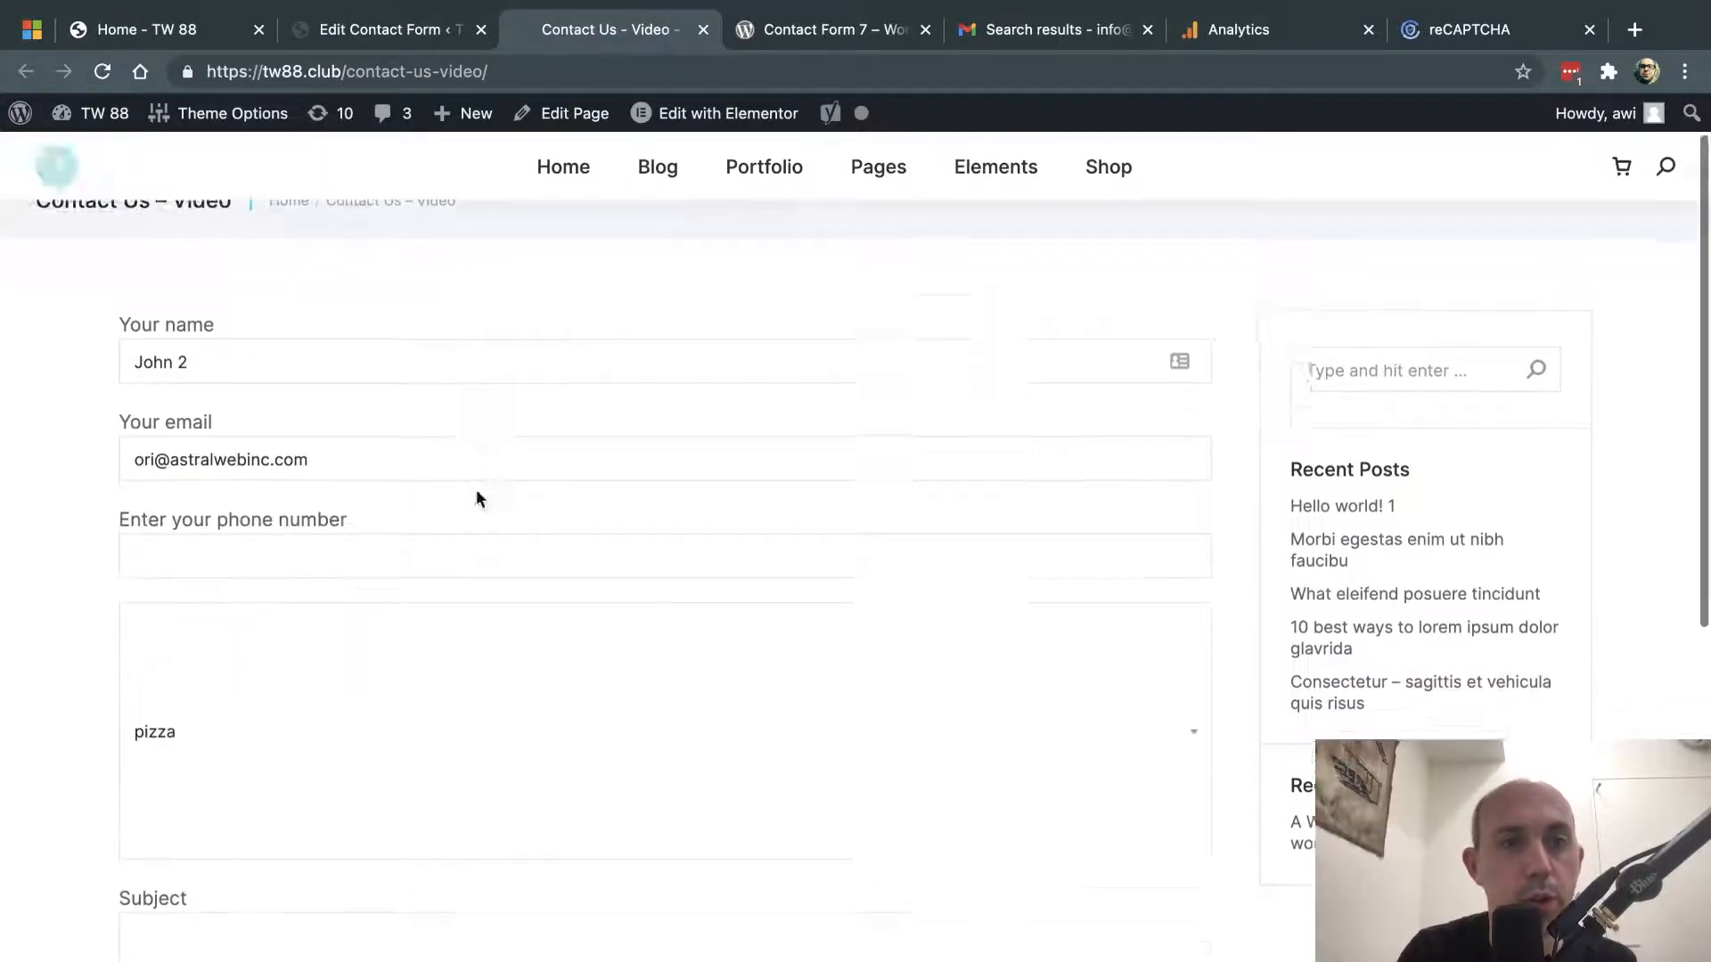
click(382, 486)
text(310464)
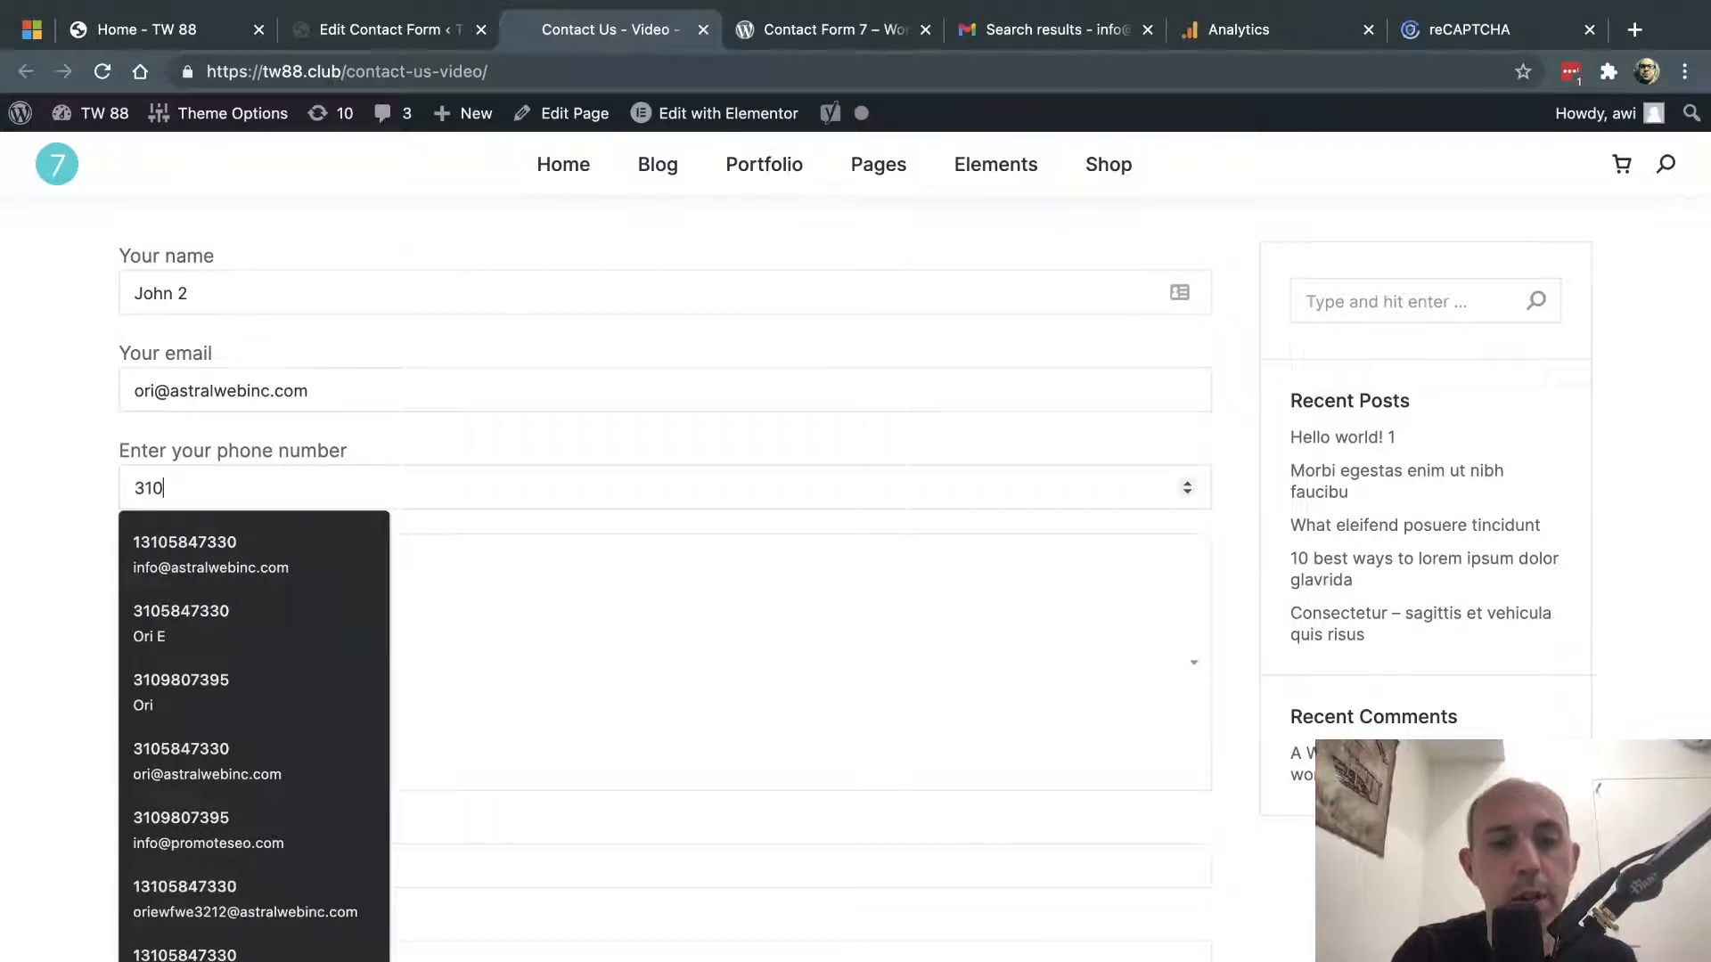
key(BackSpace)
key(BackSpace)
key(BackSpace)
- Choose sandwich, subject 'test', message 'this is a test', pizza, then submit and select form-success/
scroll(524, 610, down, 3)
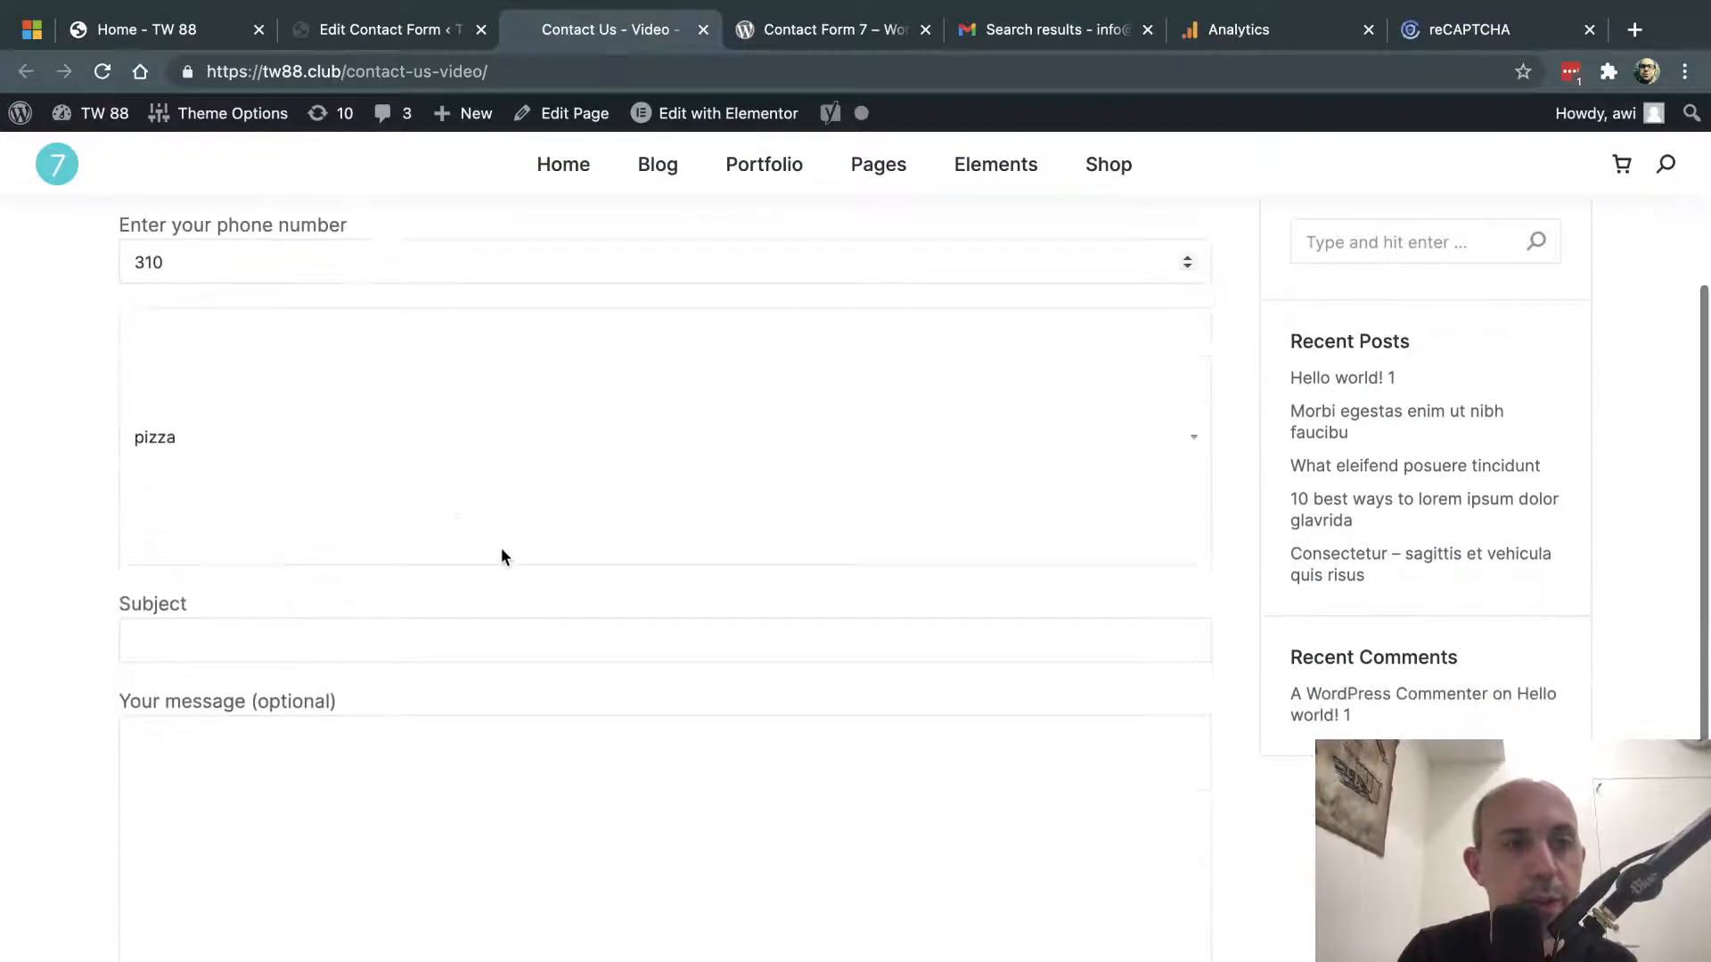
click(389, 451)
click(351, 473)
click(310, 656)
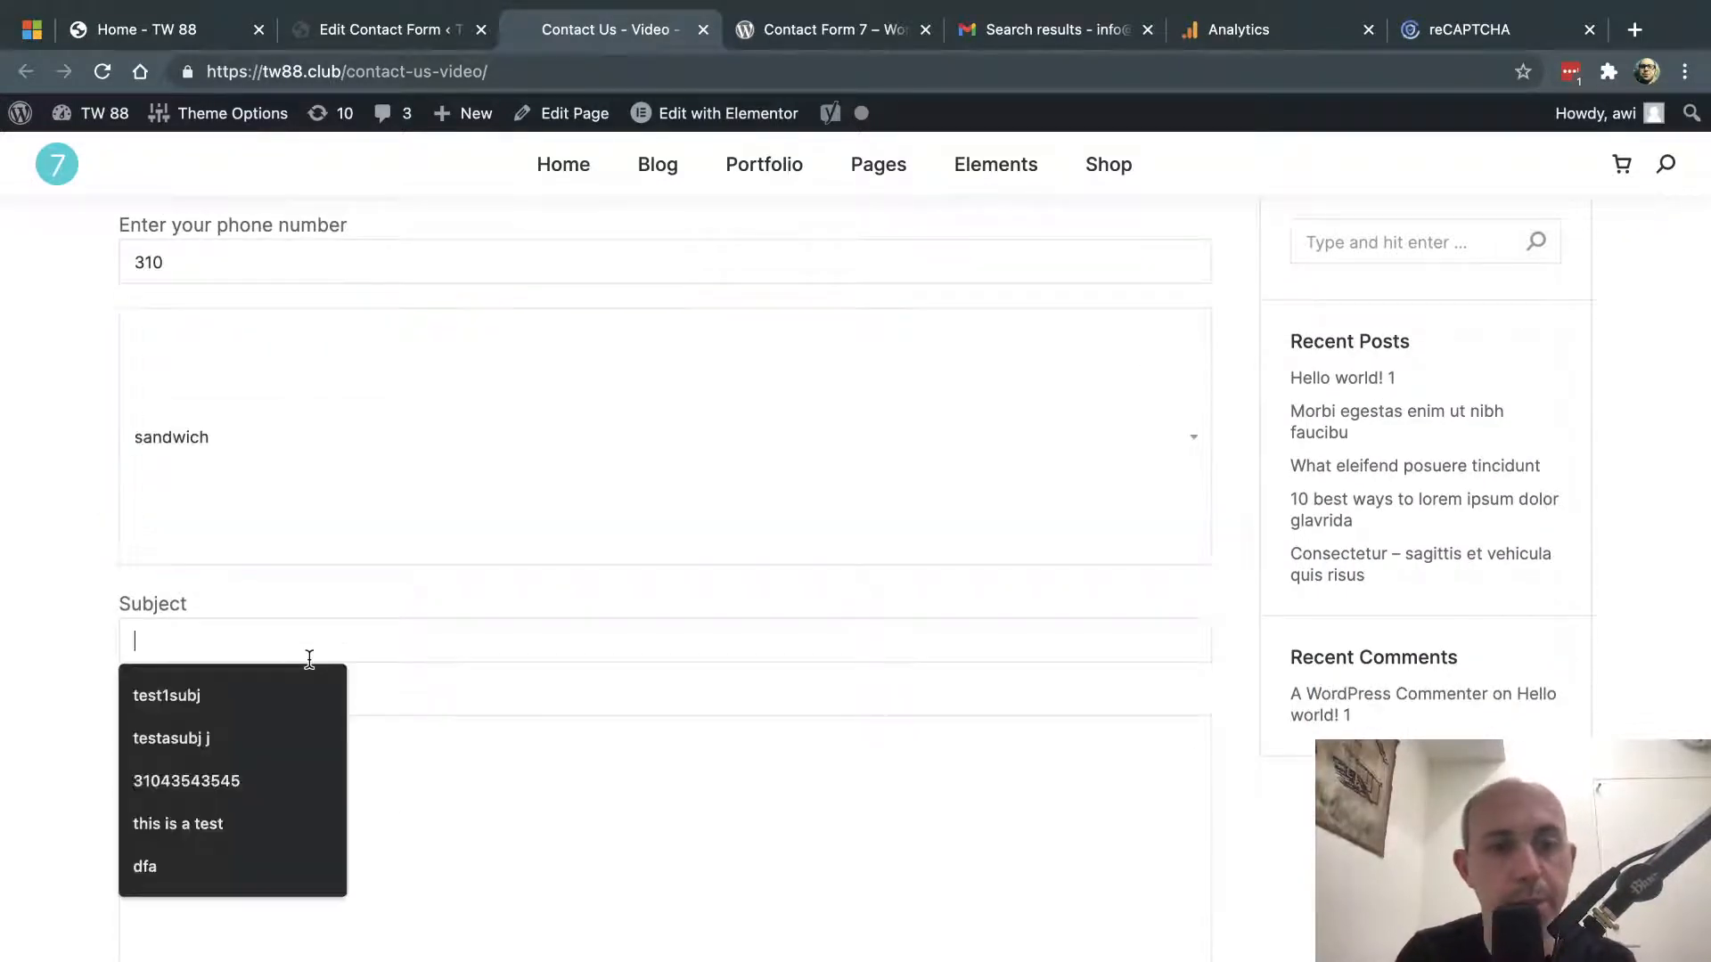
text(test)
scroll(374, 553, down, 4)
click(391, 518)
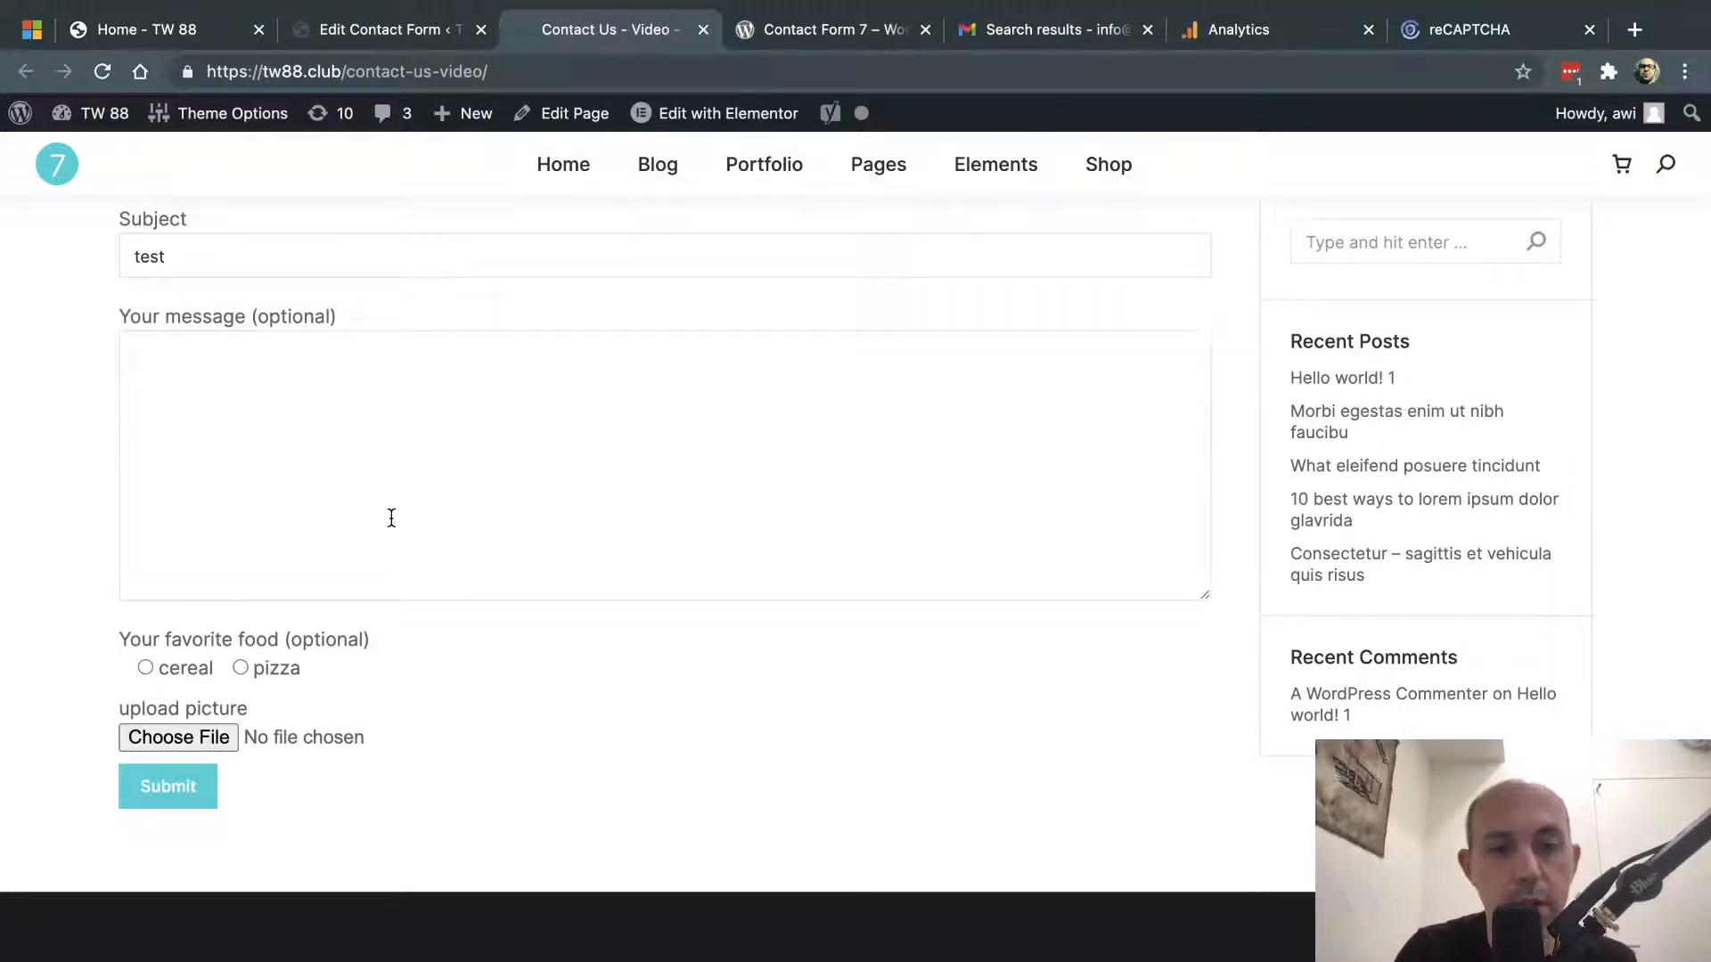
text(this is a test)
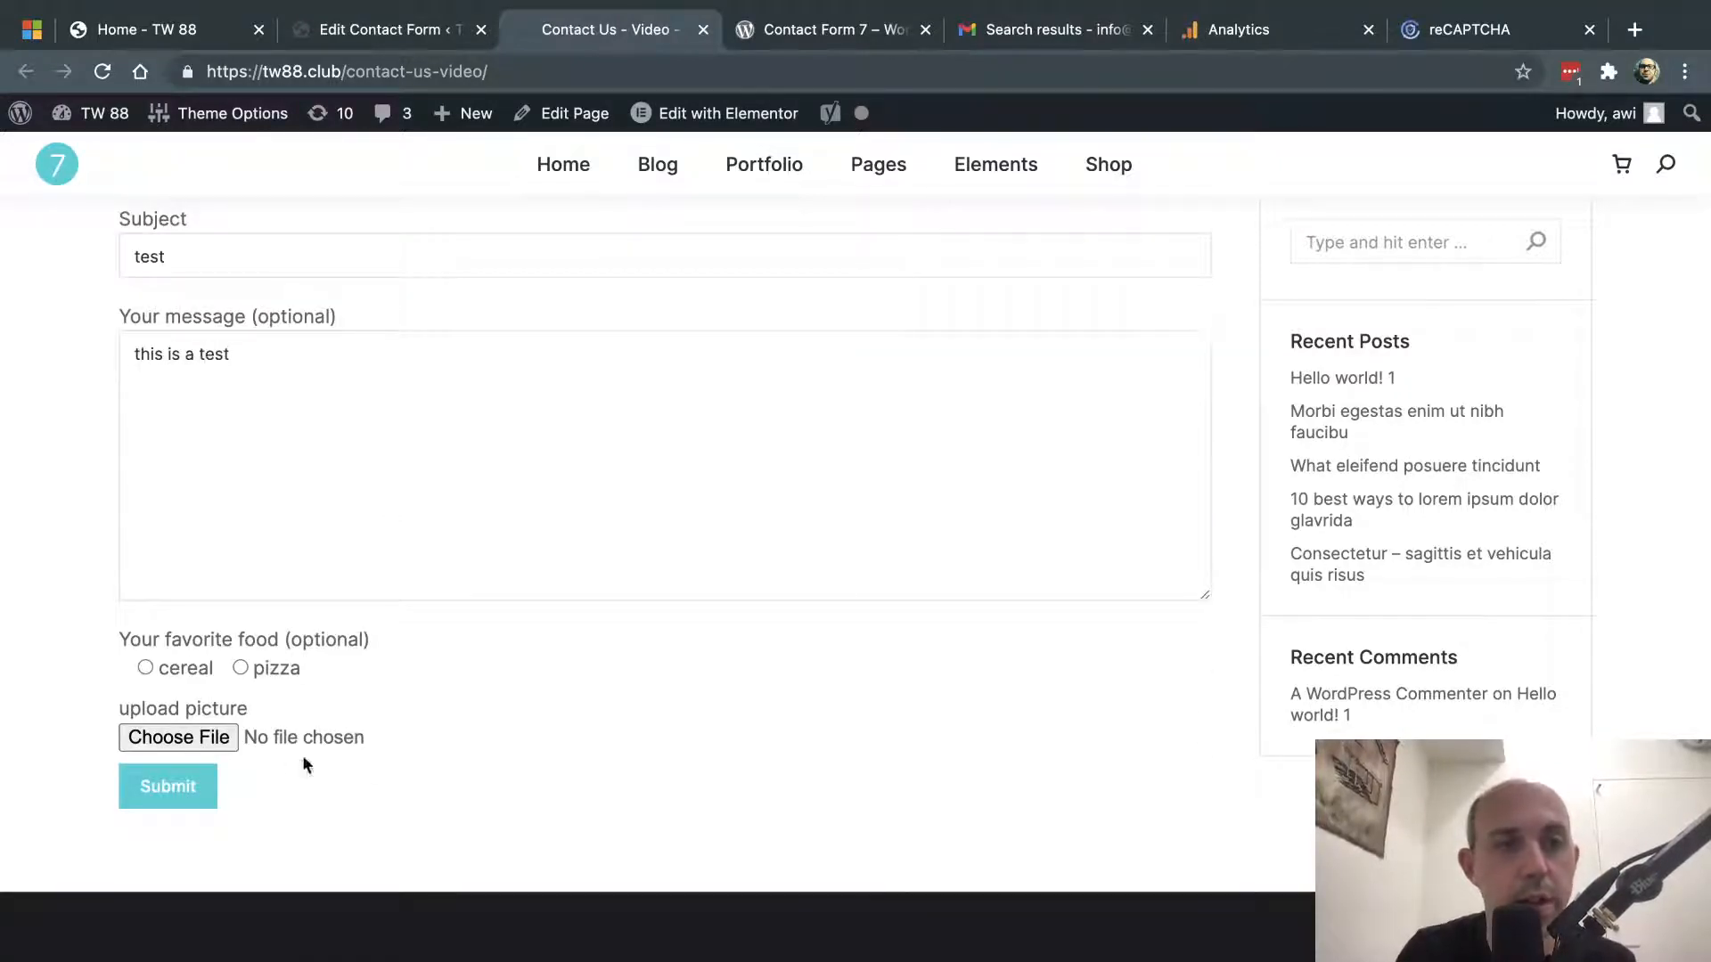
click(238, 664)
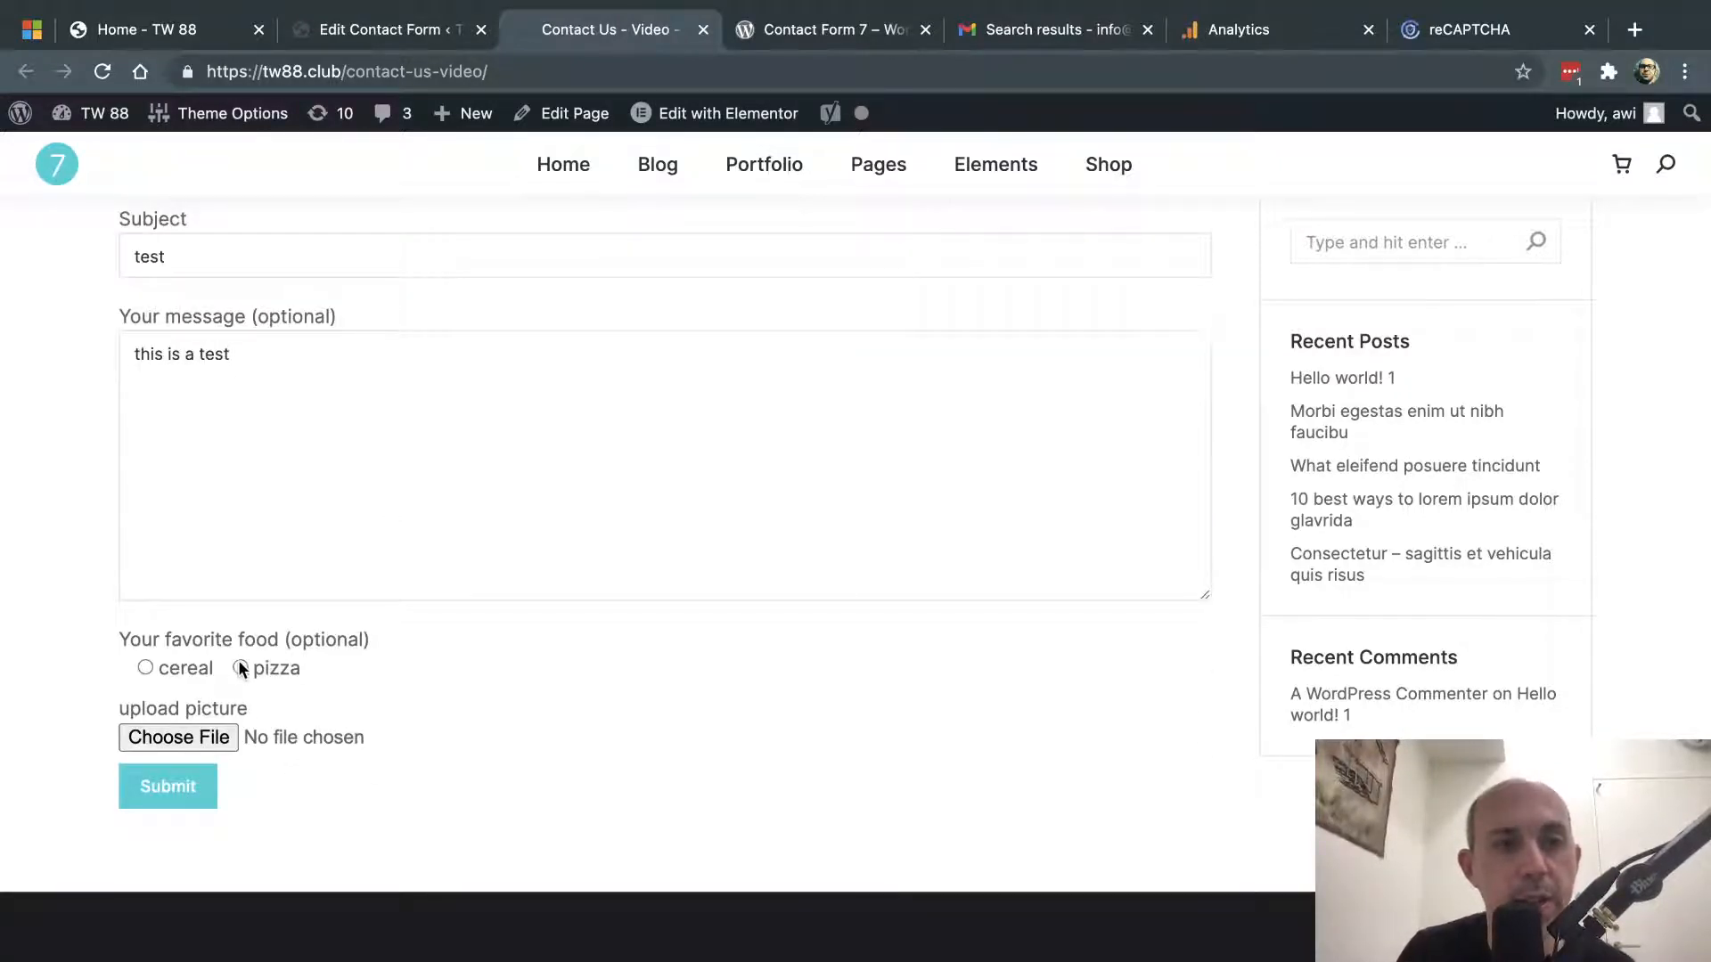
click(174, 792)
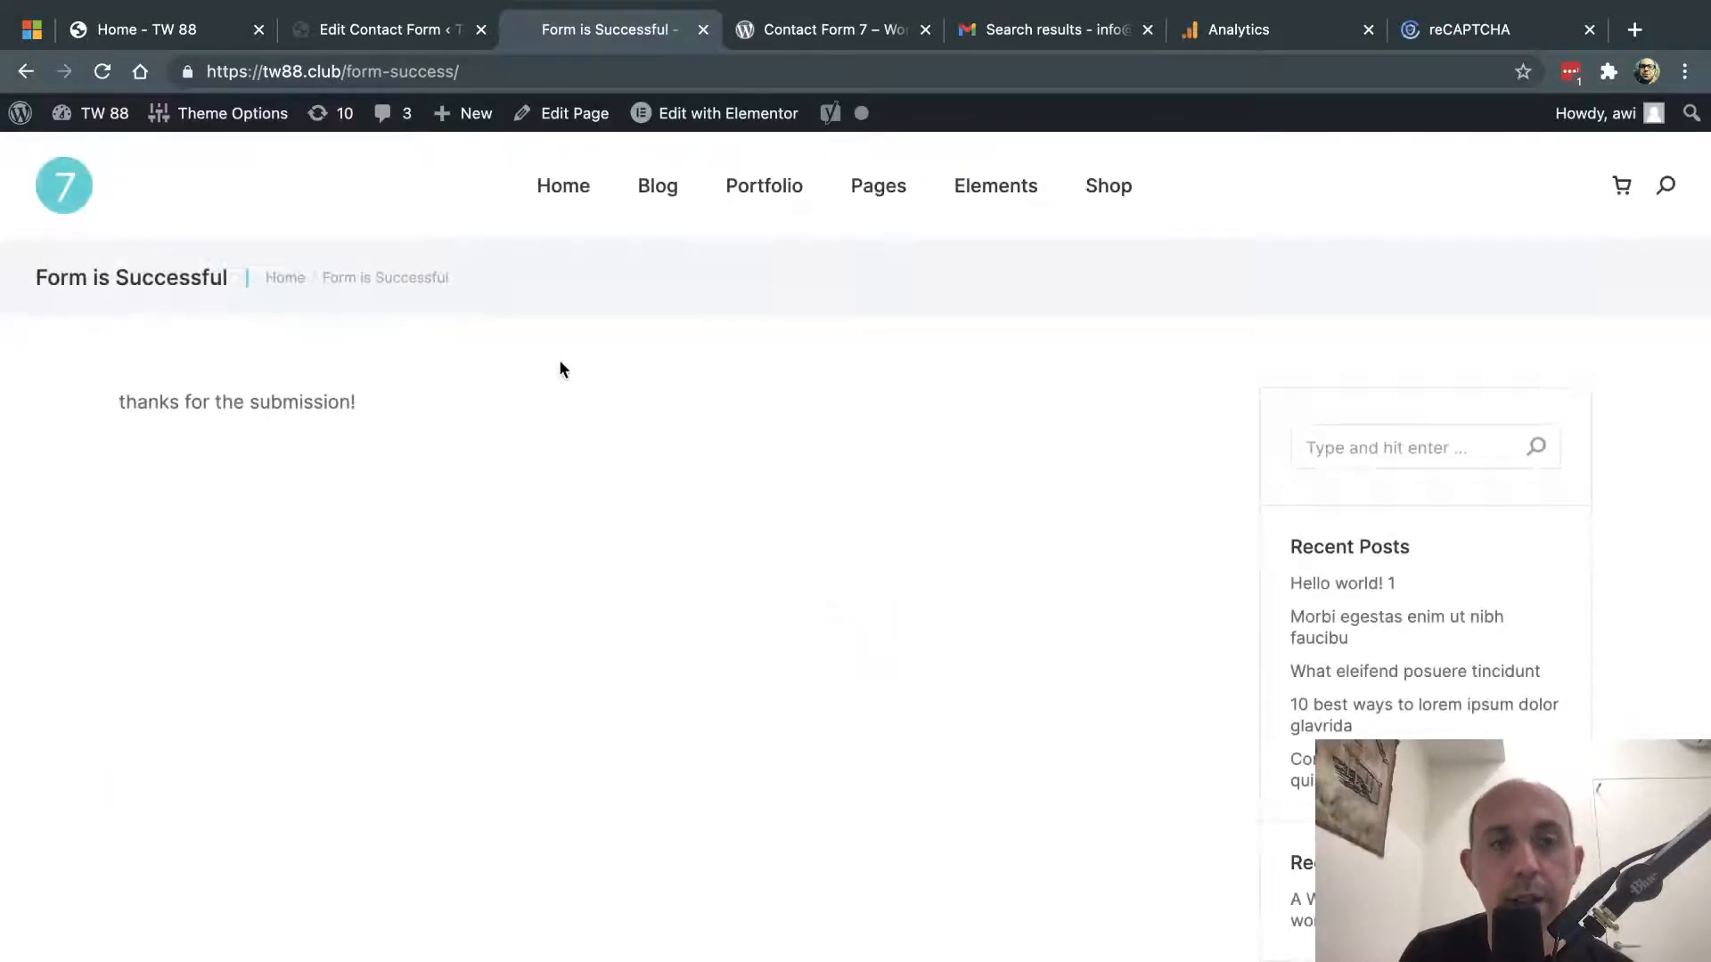
drag(523, 72, 361, 72)
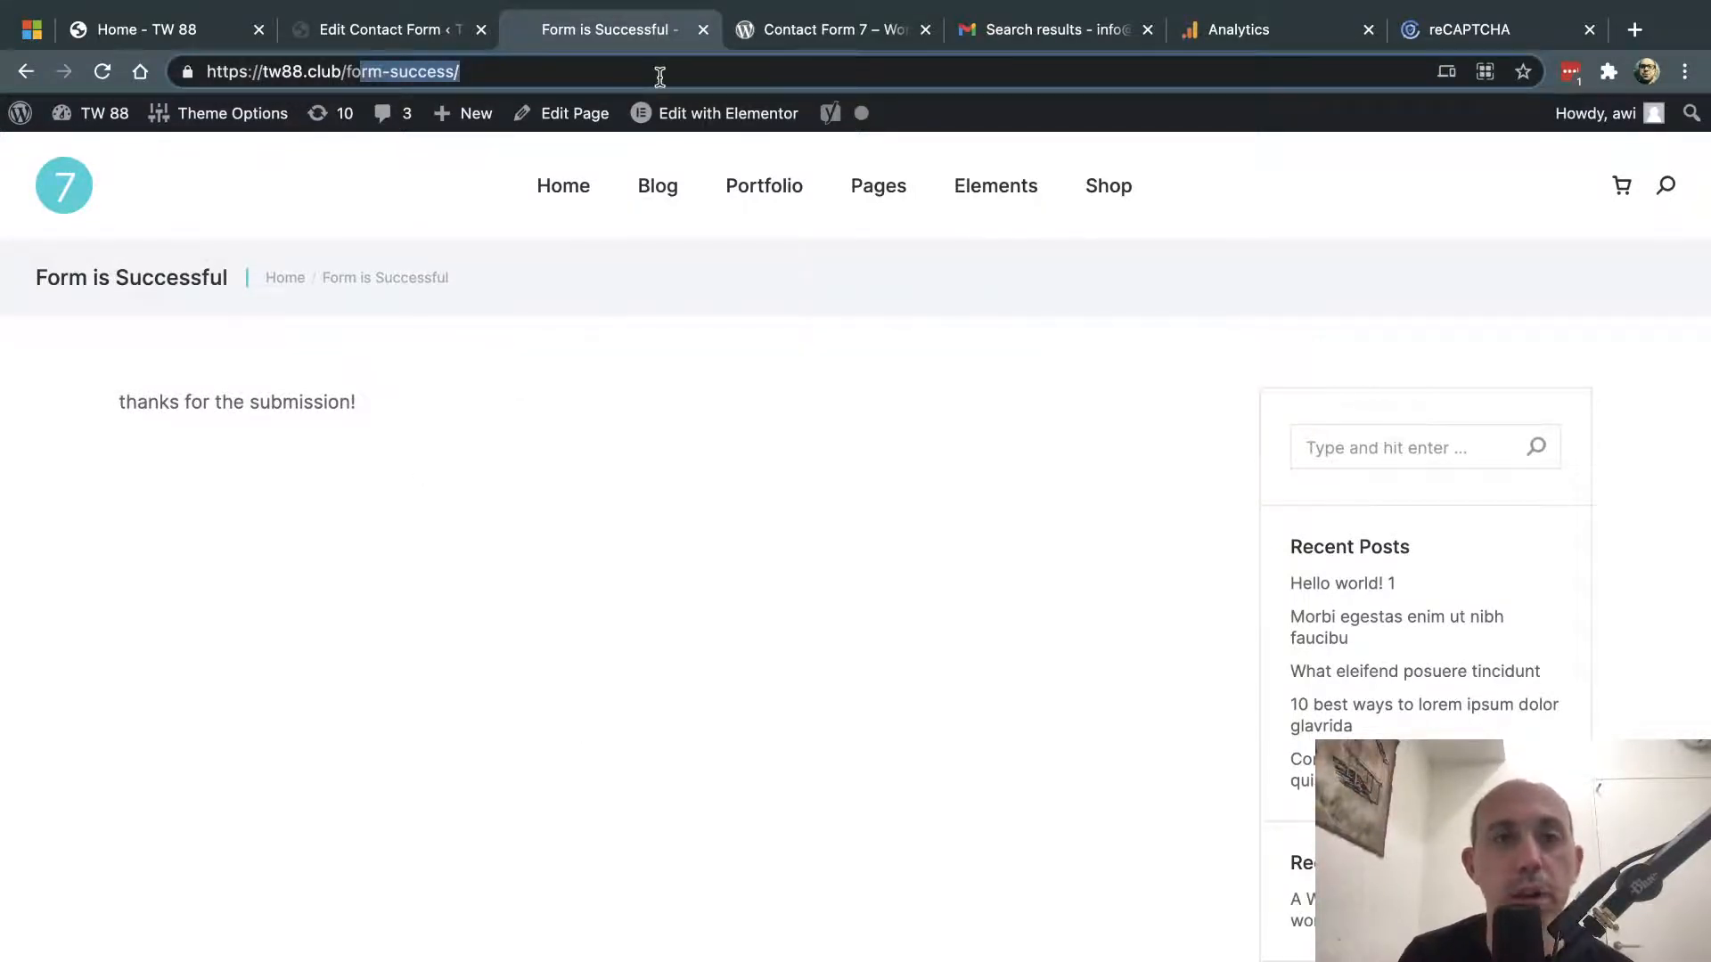
- Review the Contact Us for Help form's Messages, Mail and Form template tabs
click(412, 32)
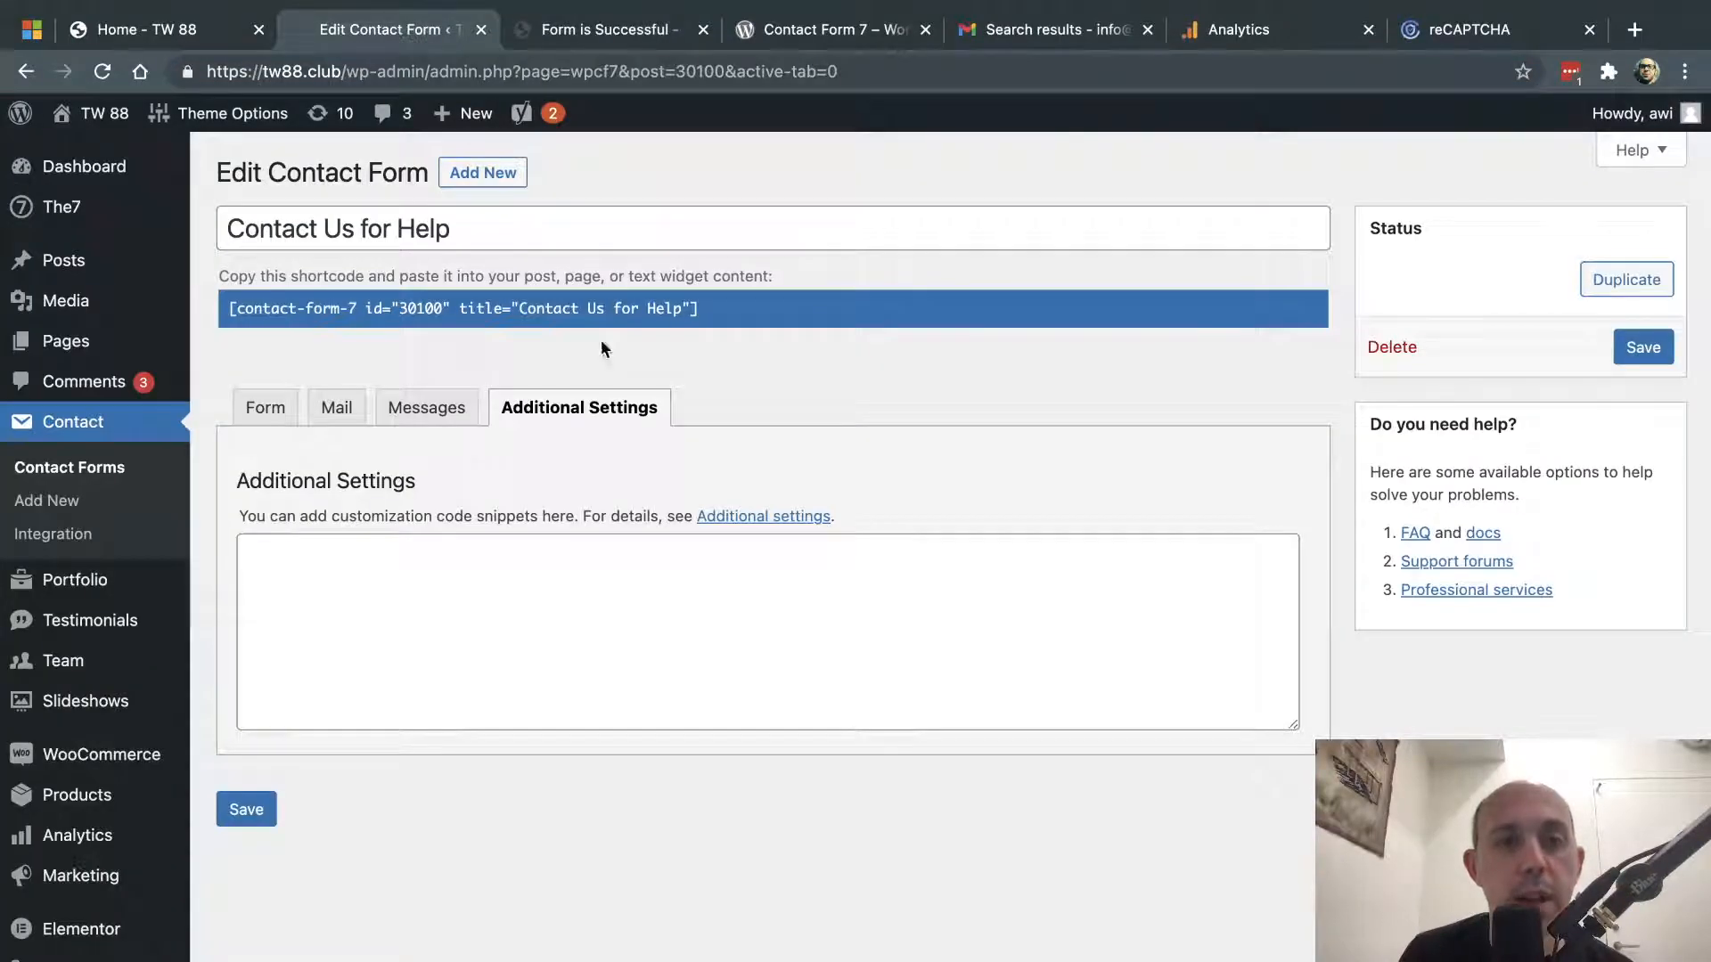
click(426, 407)
click(336, 411)
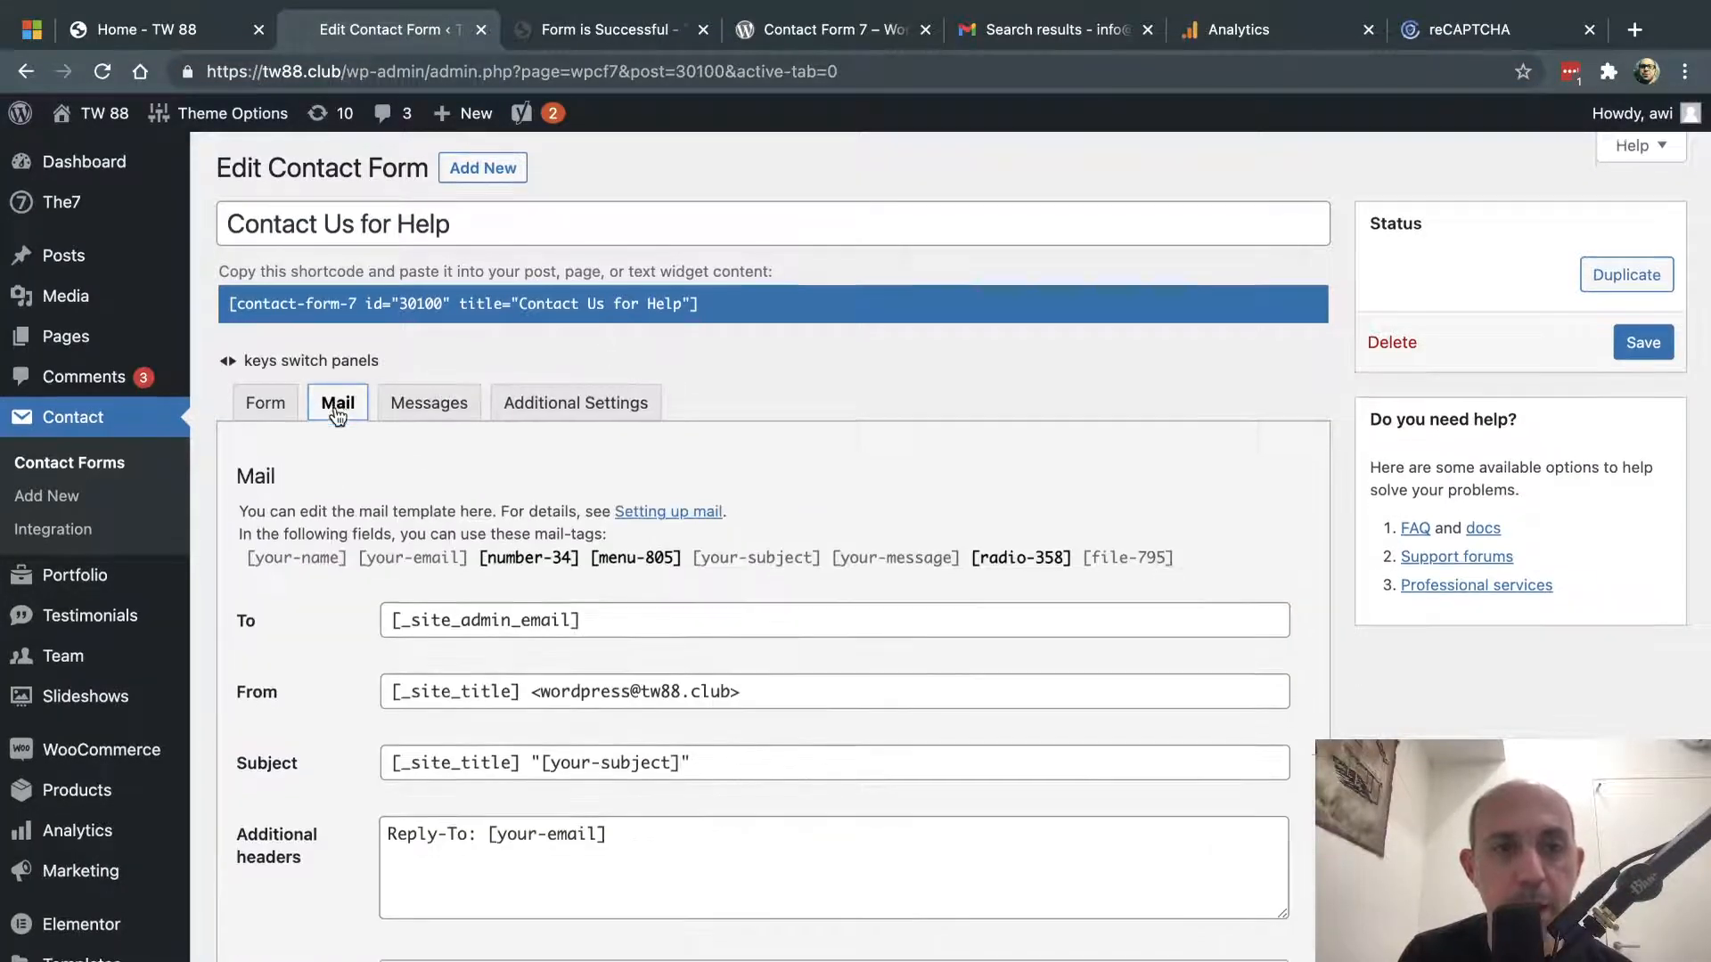
scroll(336, 412, down, 10)
scroll(291, 309, up, 10)
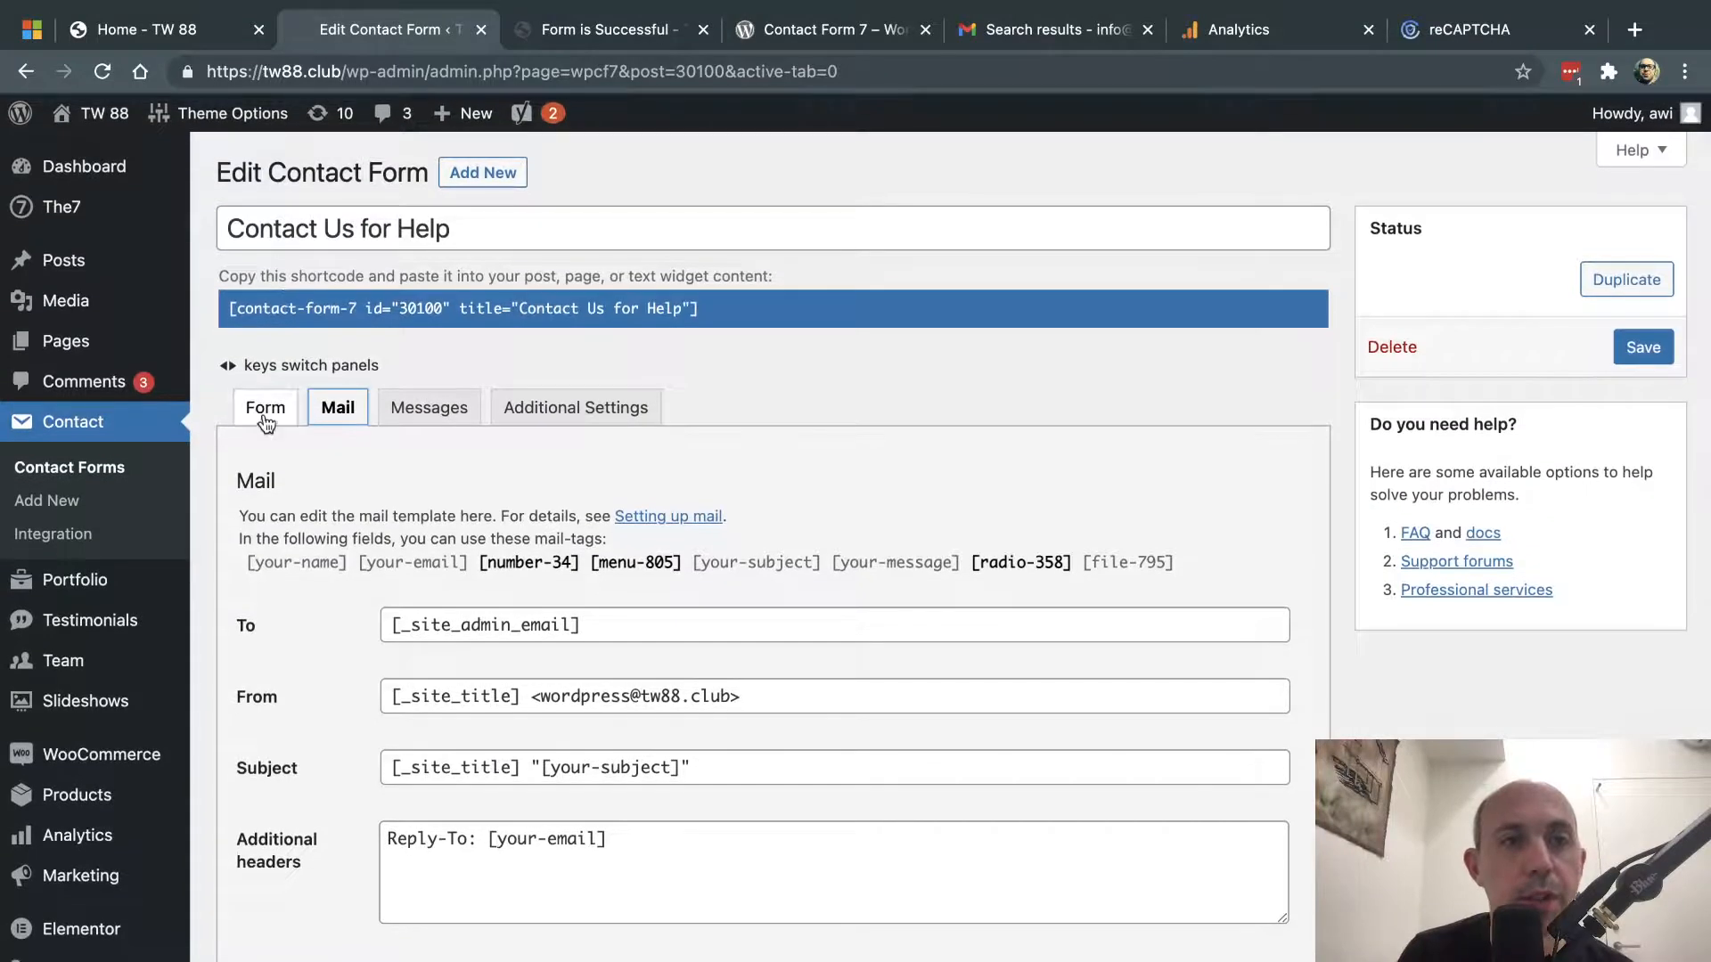
click(266, 407)
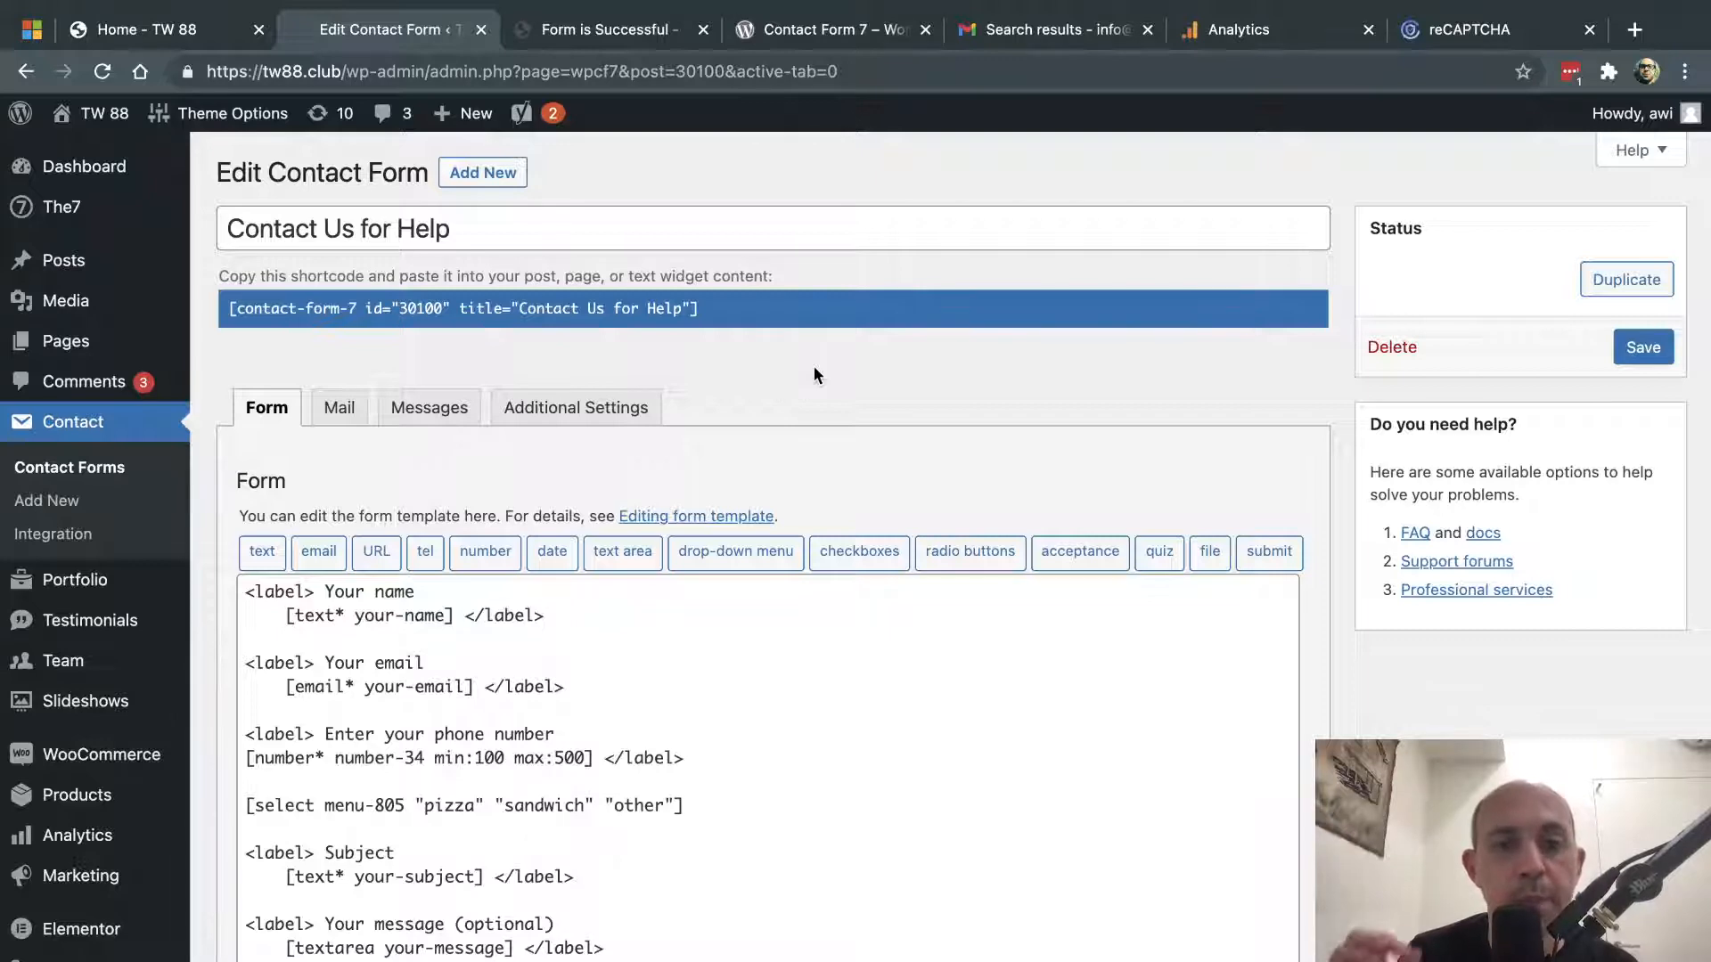
scroll(211, 674, down, 3)
scroll(211, 667, down, 3)
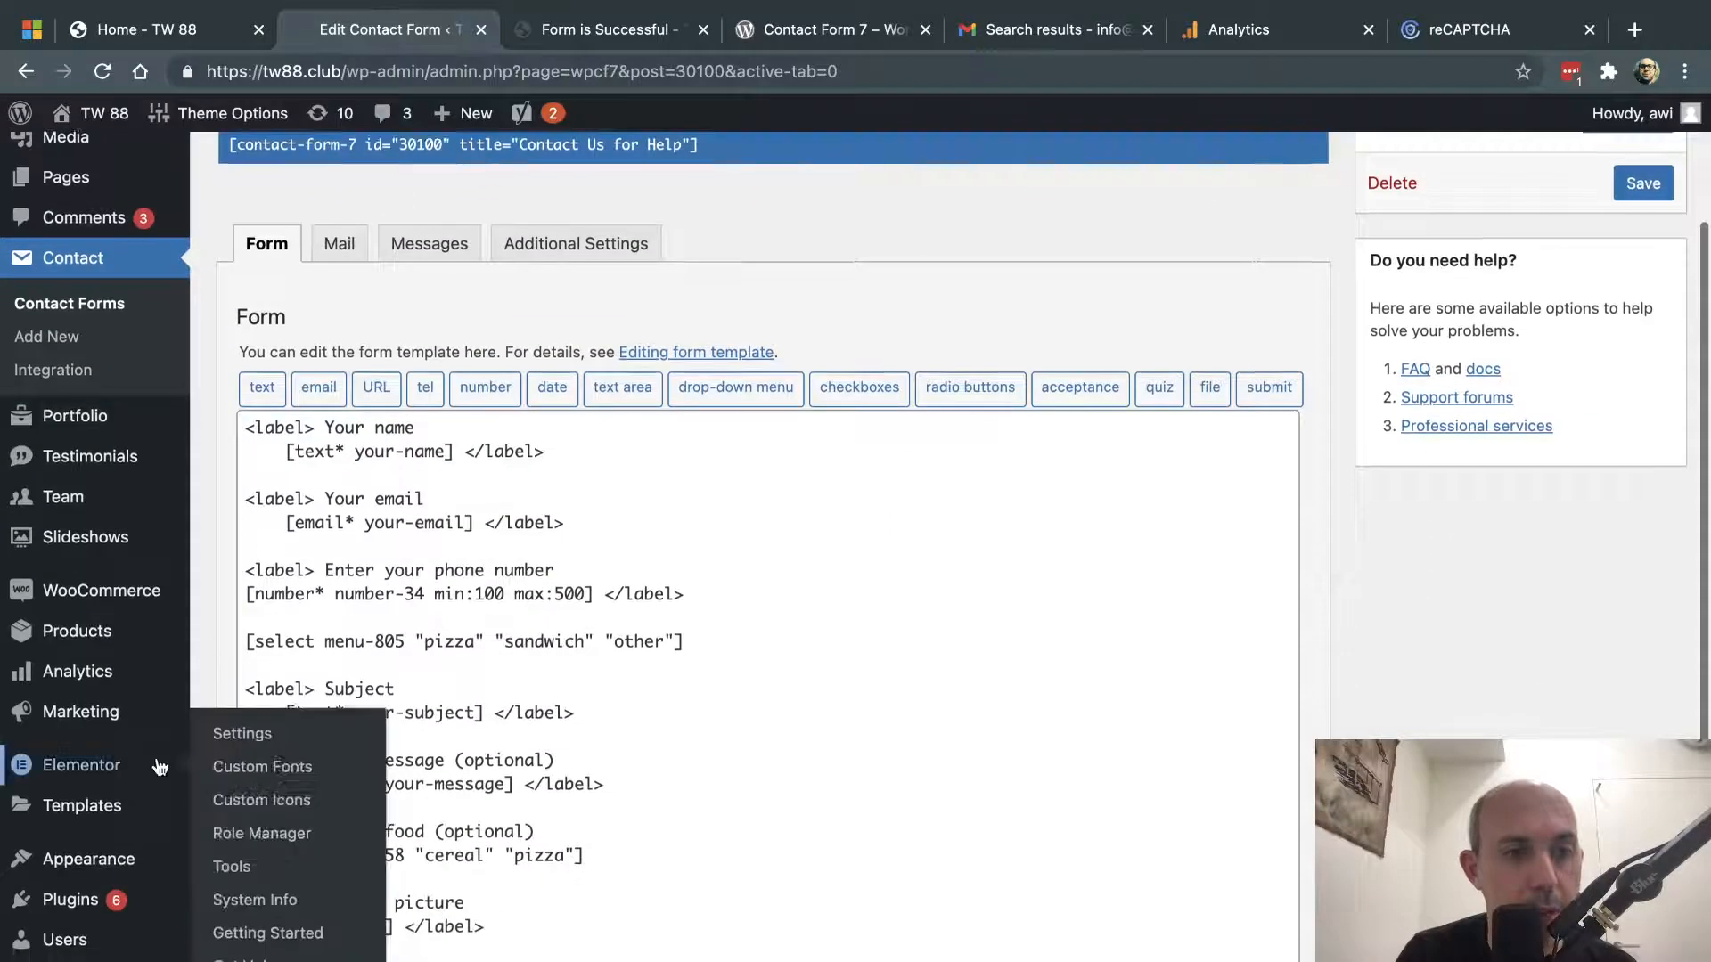
- Open The7 theme's header-main.php in the Theme Editor, searching the file list for 'head'
mouse_move(125, 739)
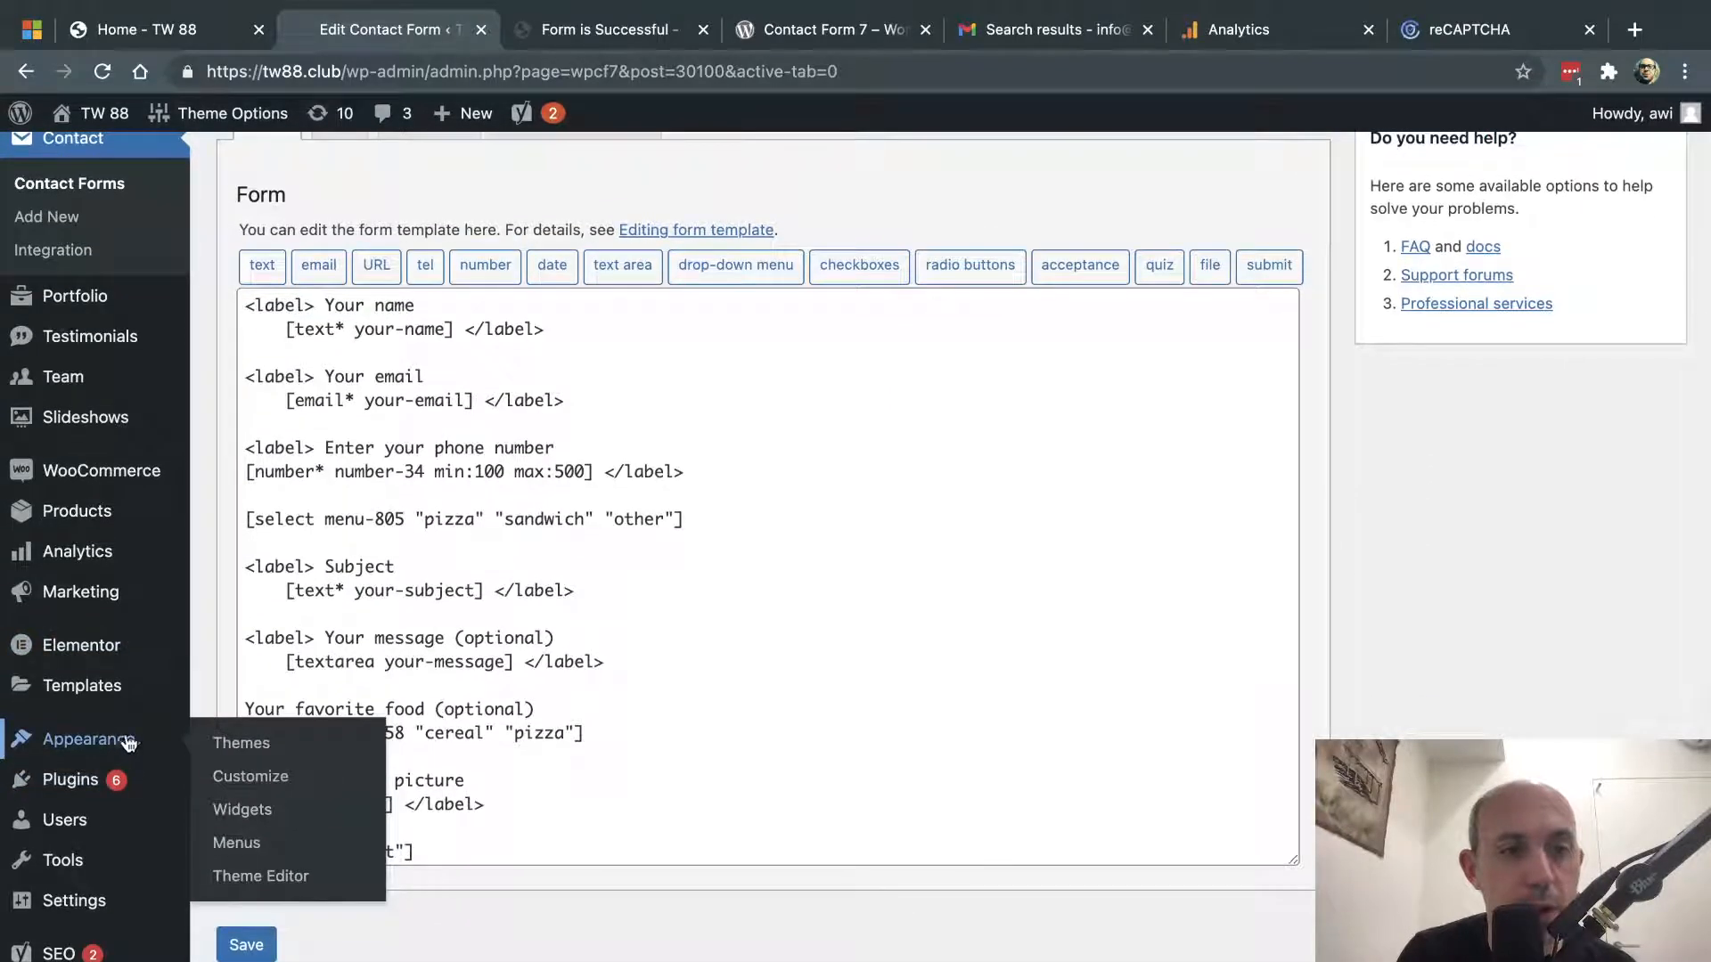
click(264, 880)
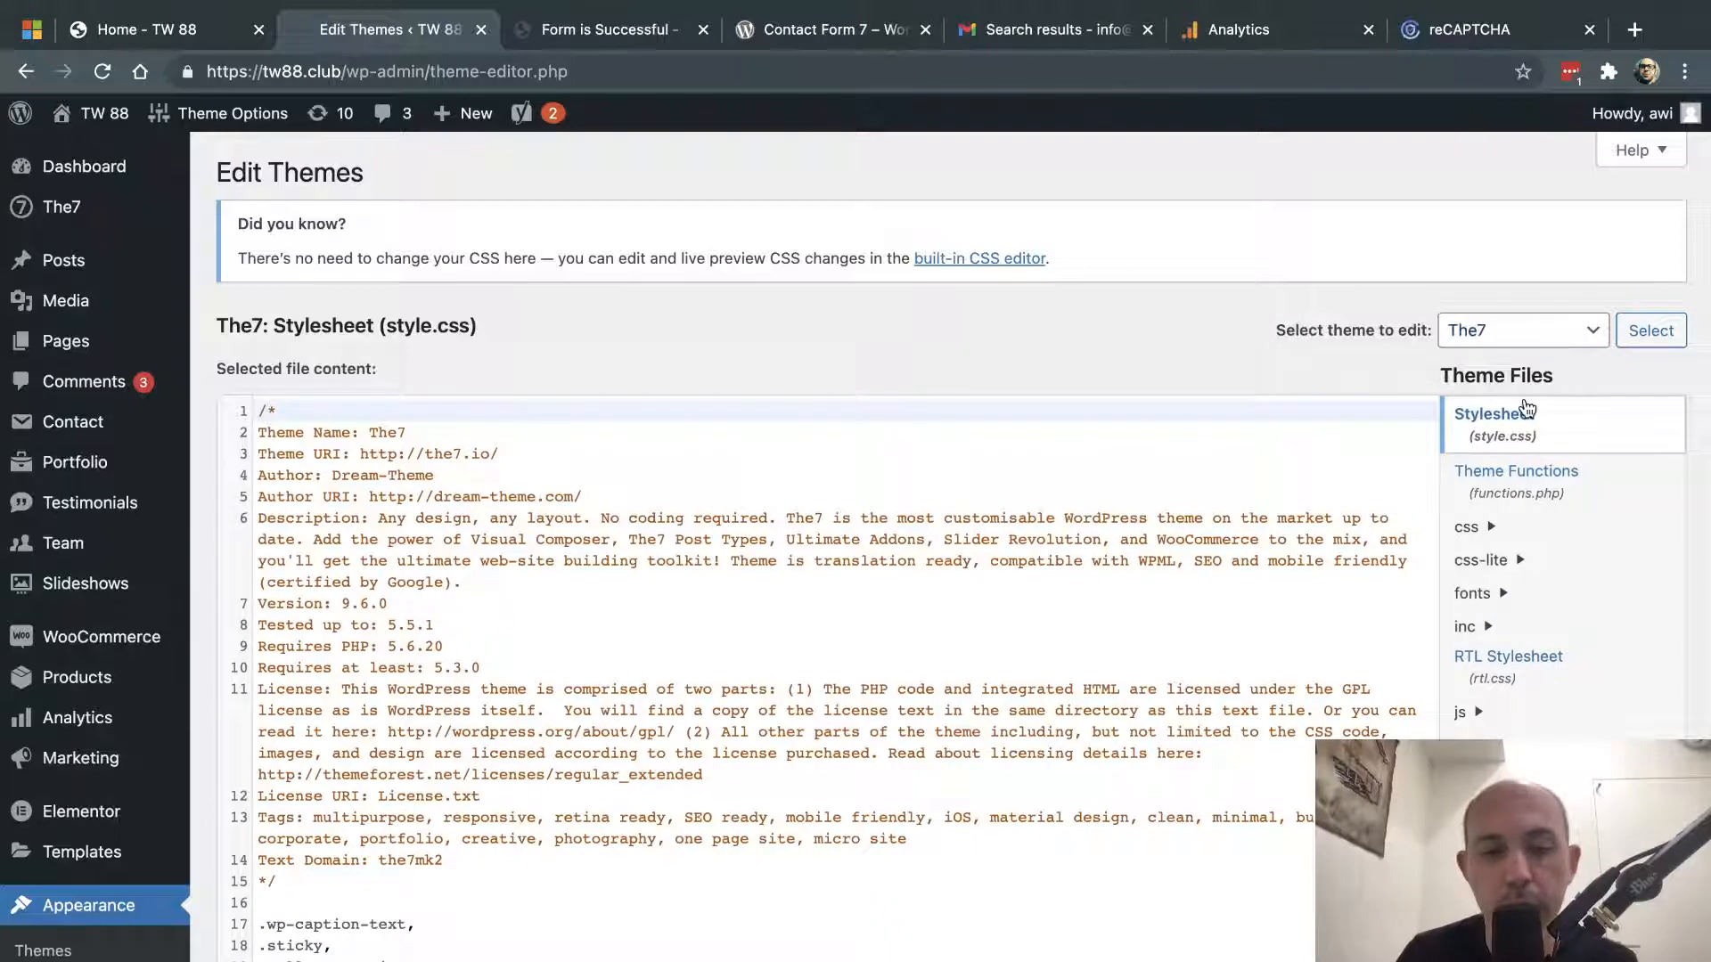
key(super+f)
text(head)
scroll(1527, 457, down, 1)
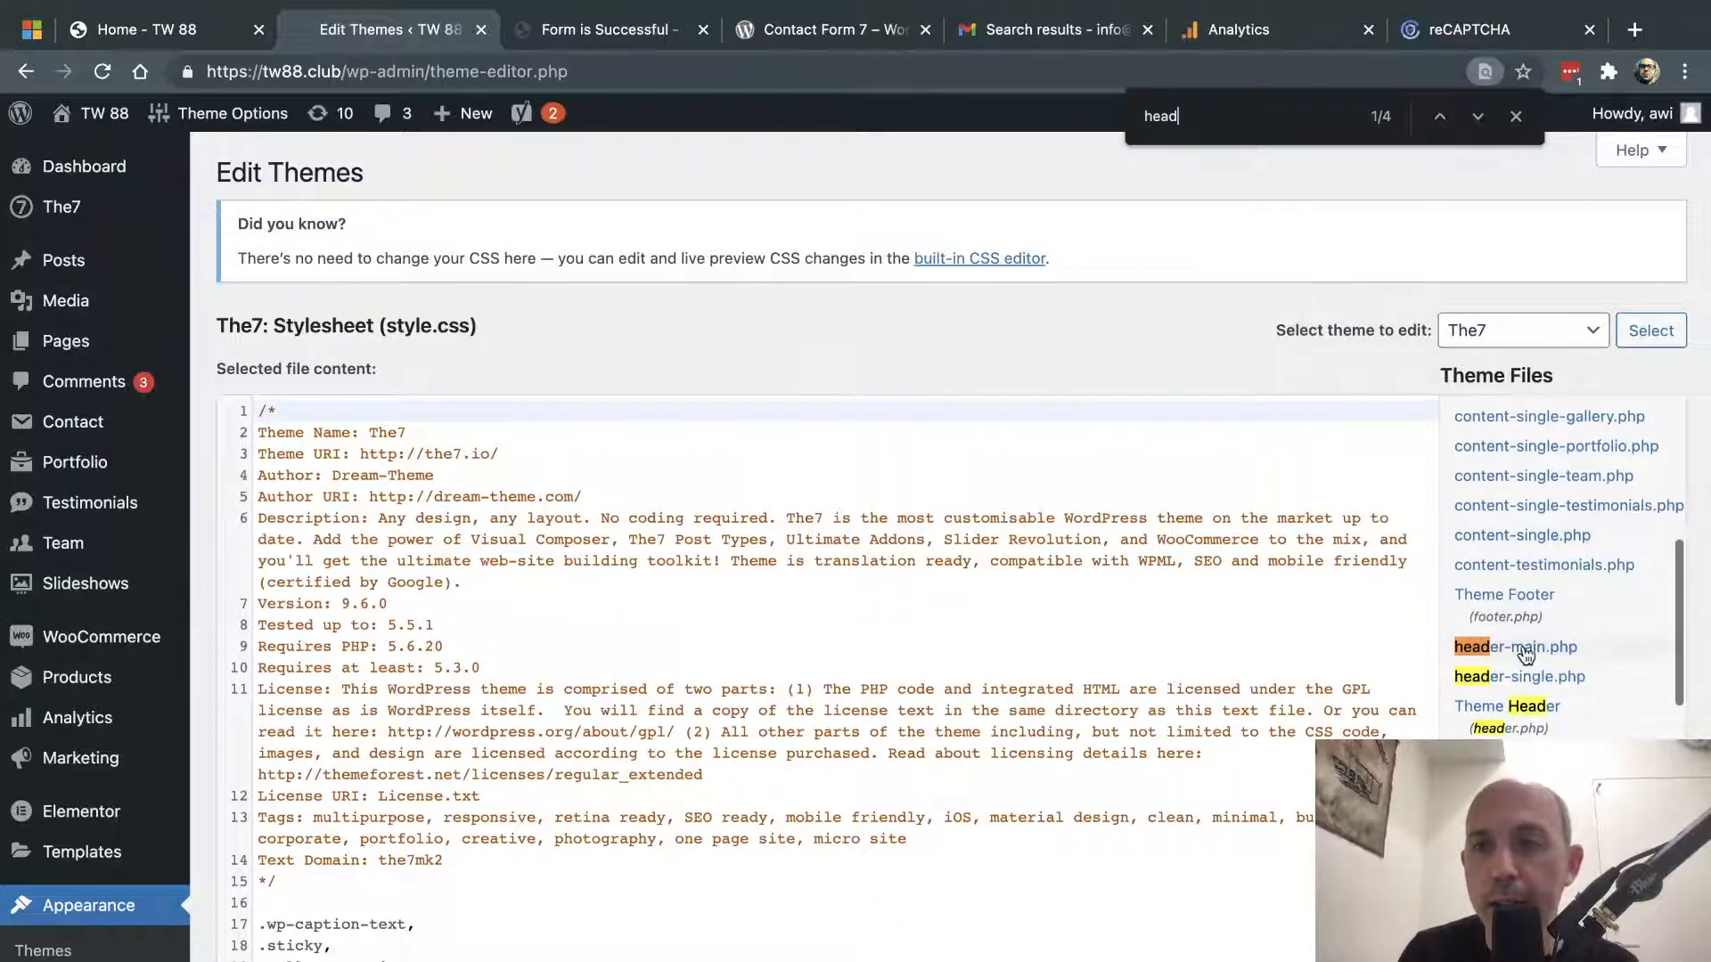
click(1527, 654)
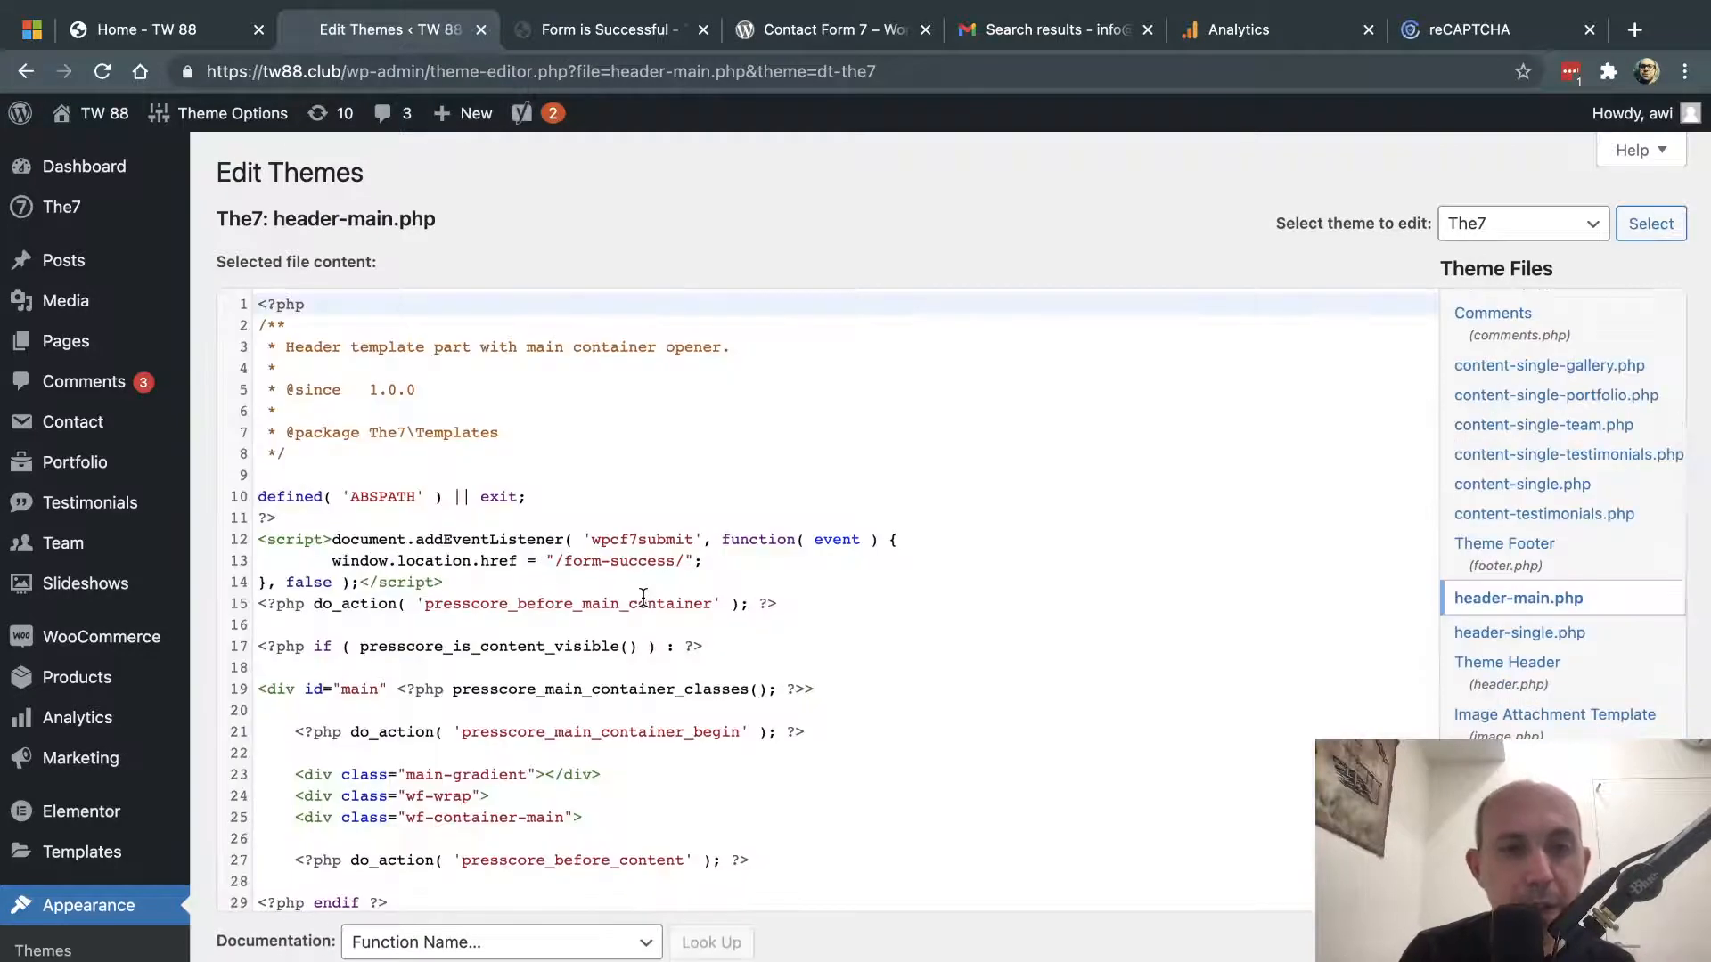
- Highlight the wpcf7submit listener and window.location.href redirect lines in the header script
drag(461, 586, 253, 541)
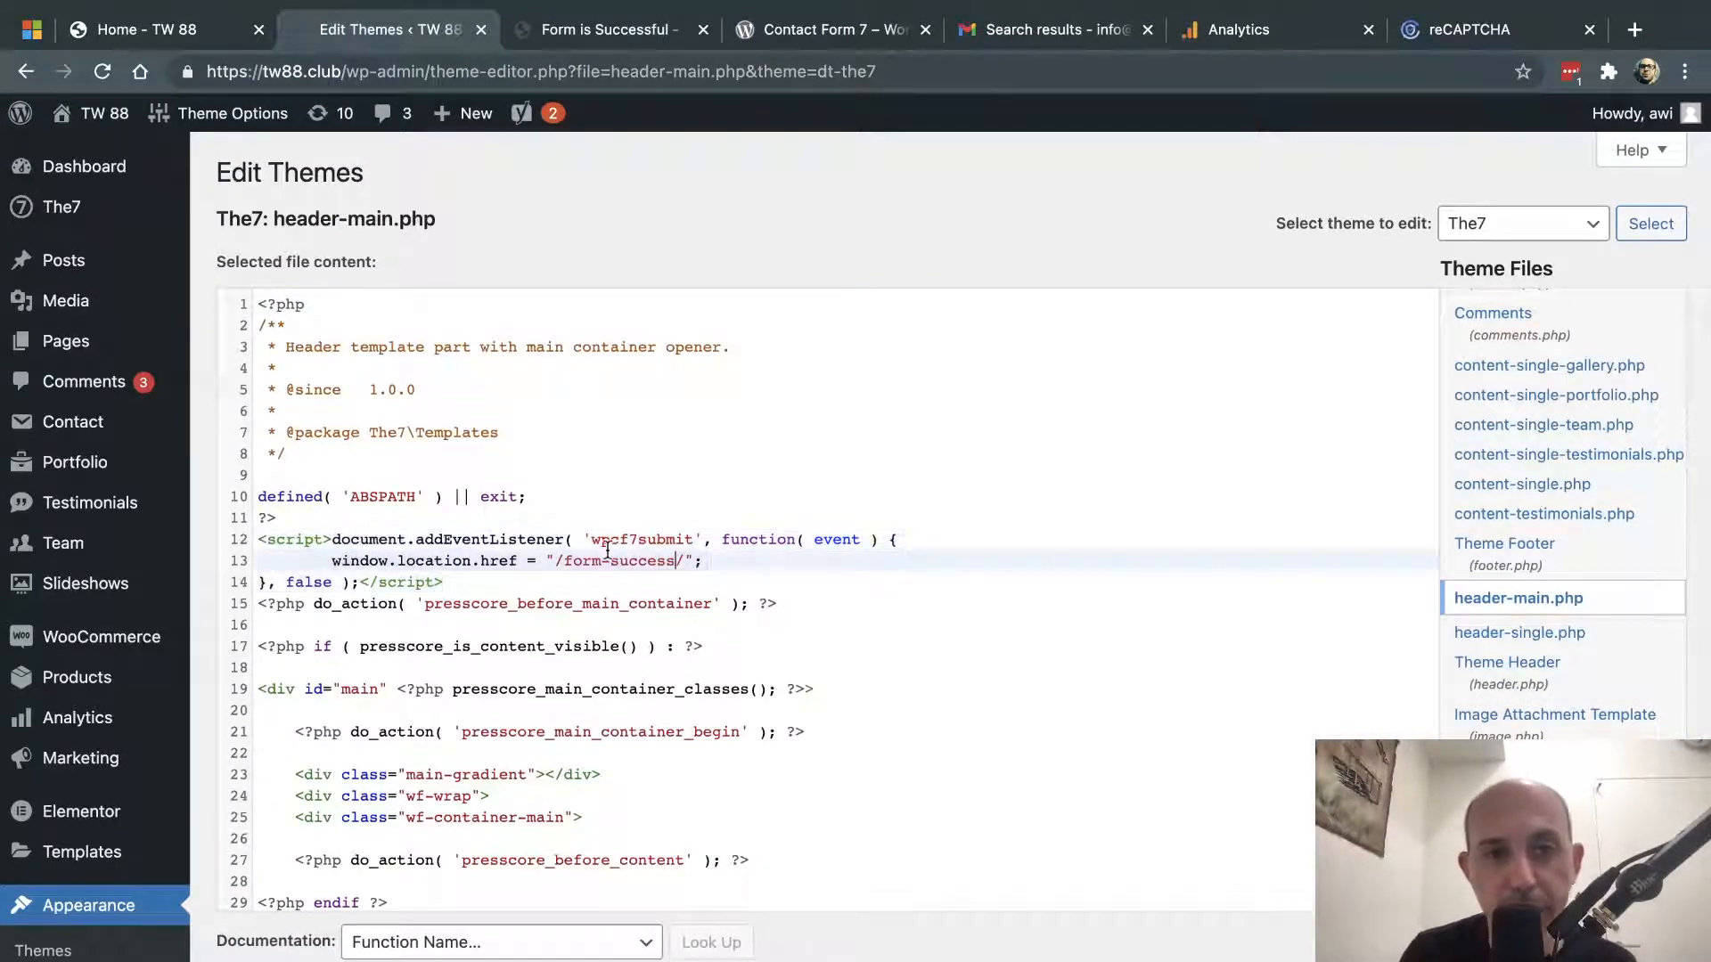
drag(592, 539, 688, 539)
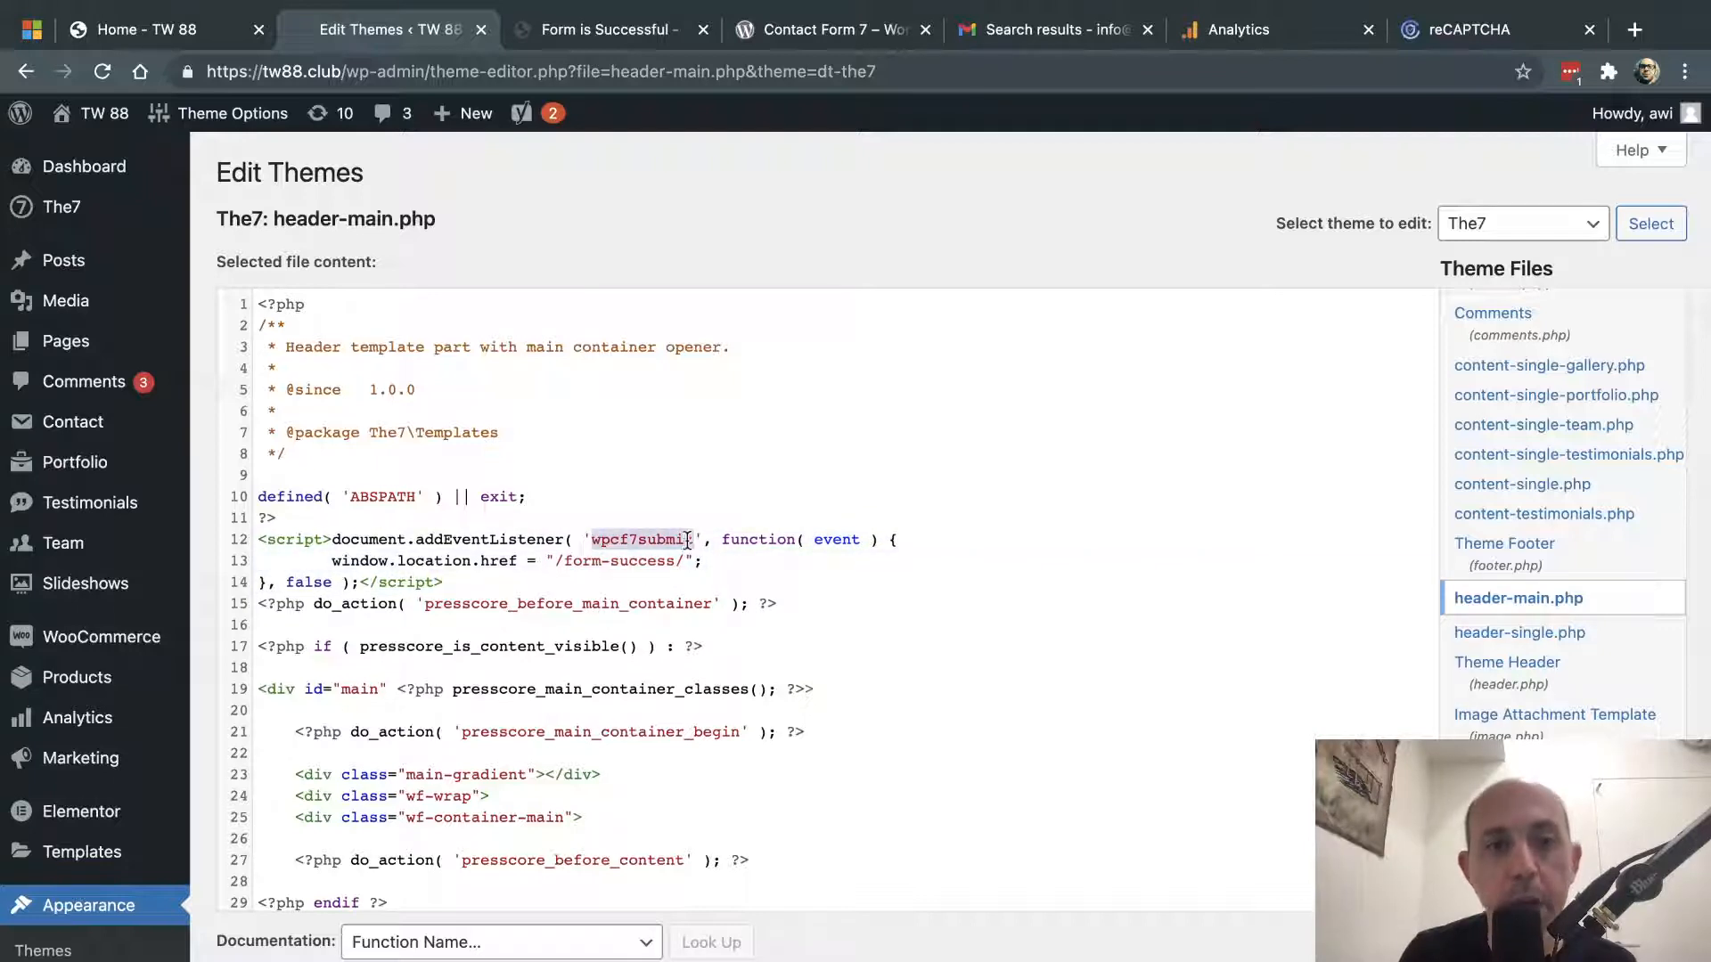
click(669, 541)
drag(350, 562, 673, 561)
click(560, 560)
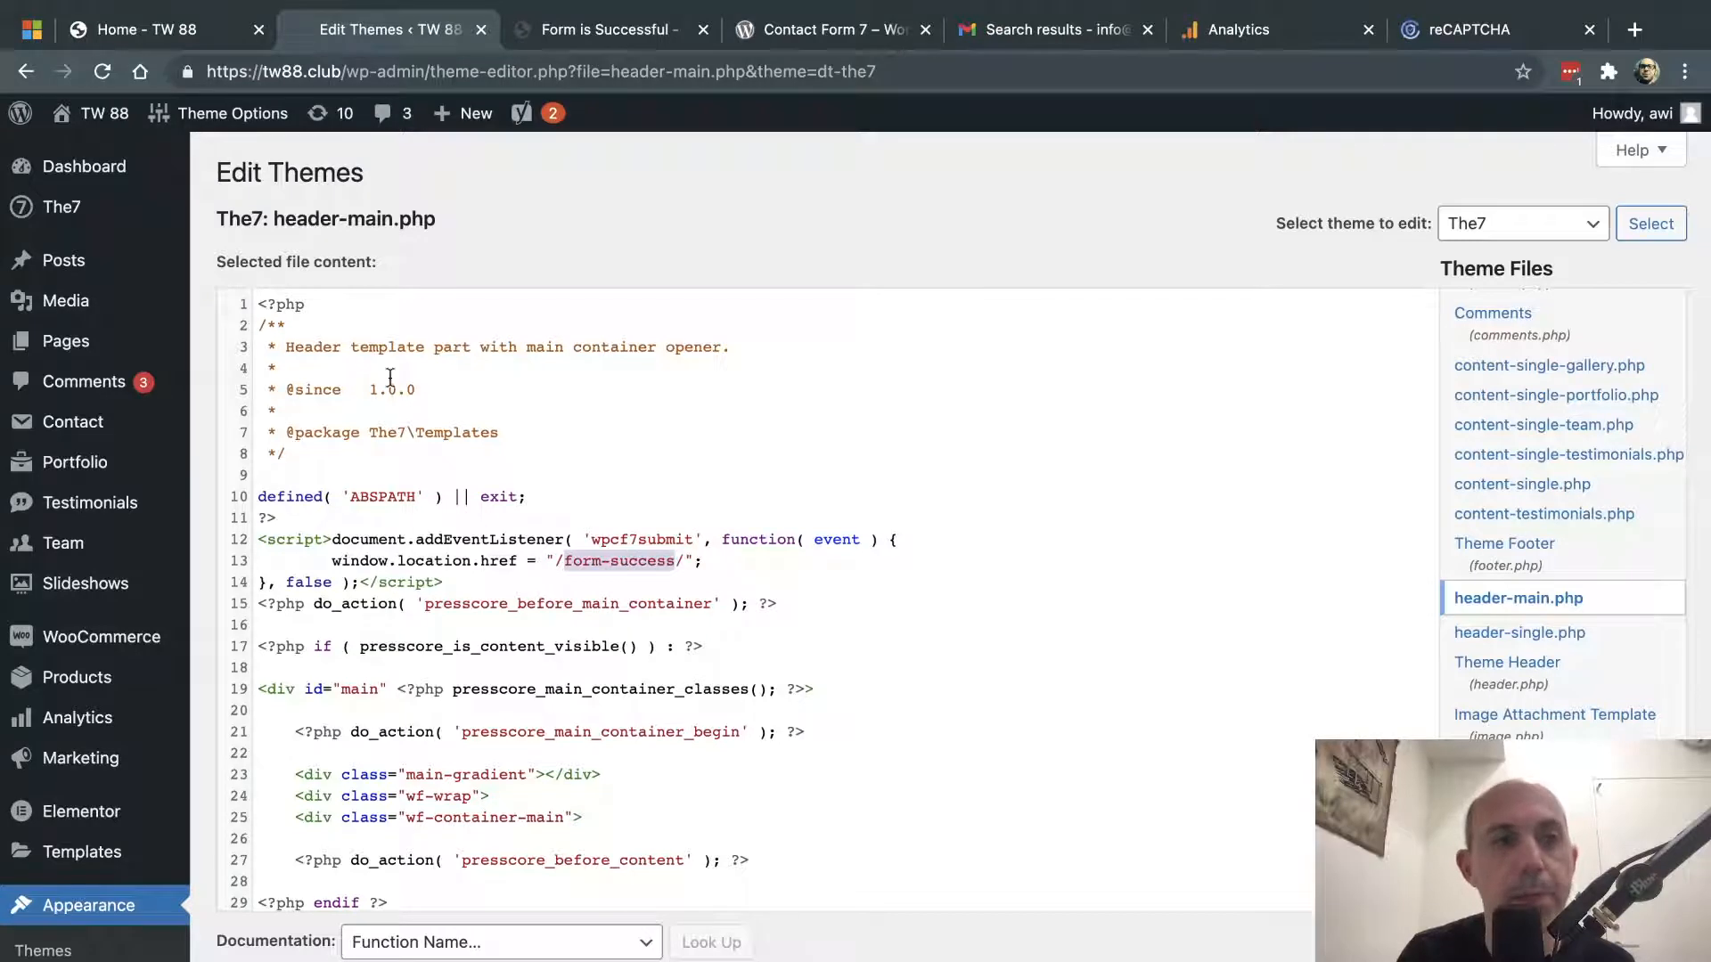
- Open All Pages in a new tab and highlight the /form-success/ redirect path in the code
mouse_move(98, 339)
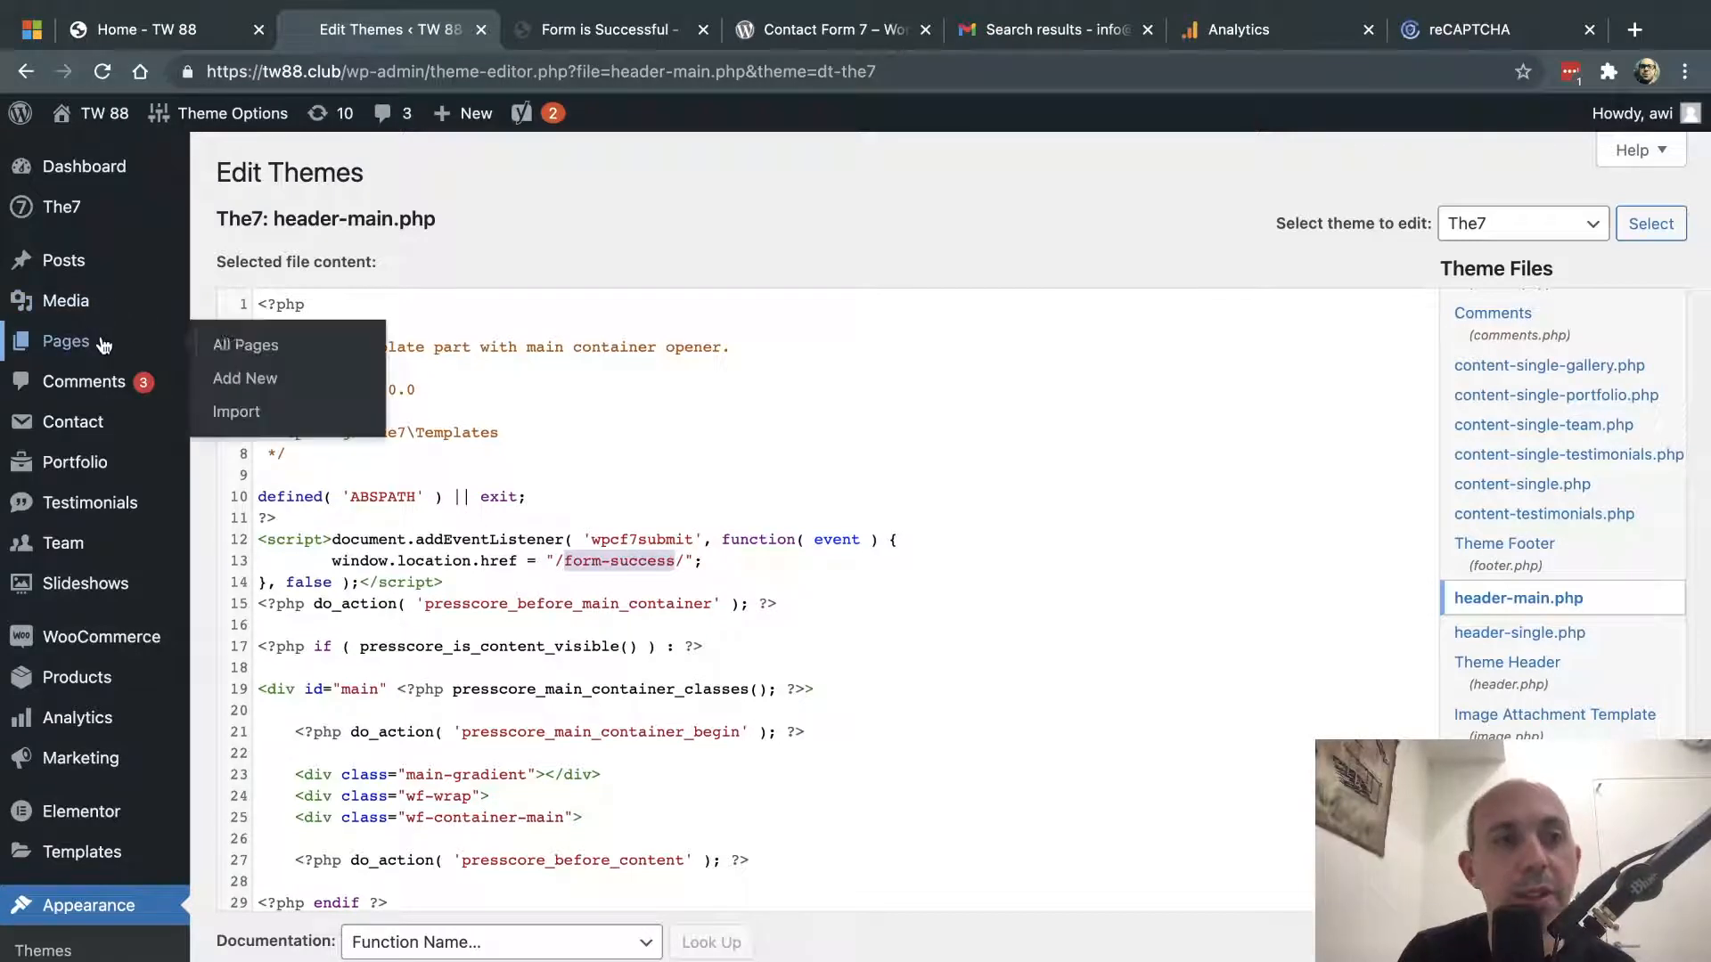
super+click(252, 349)
click(561, 544)
drag(557, 563, 682, 564)
key(ctrl+c)
- Search pages for 'form' and open the Form is Successful page for editing
click(575, 35)
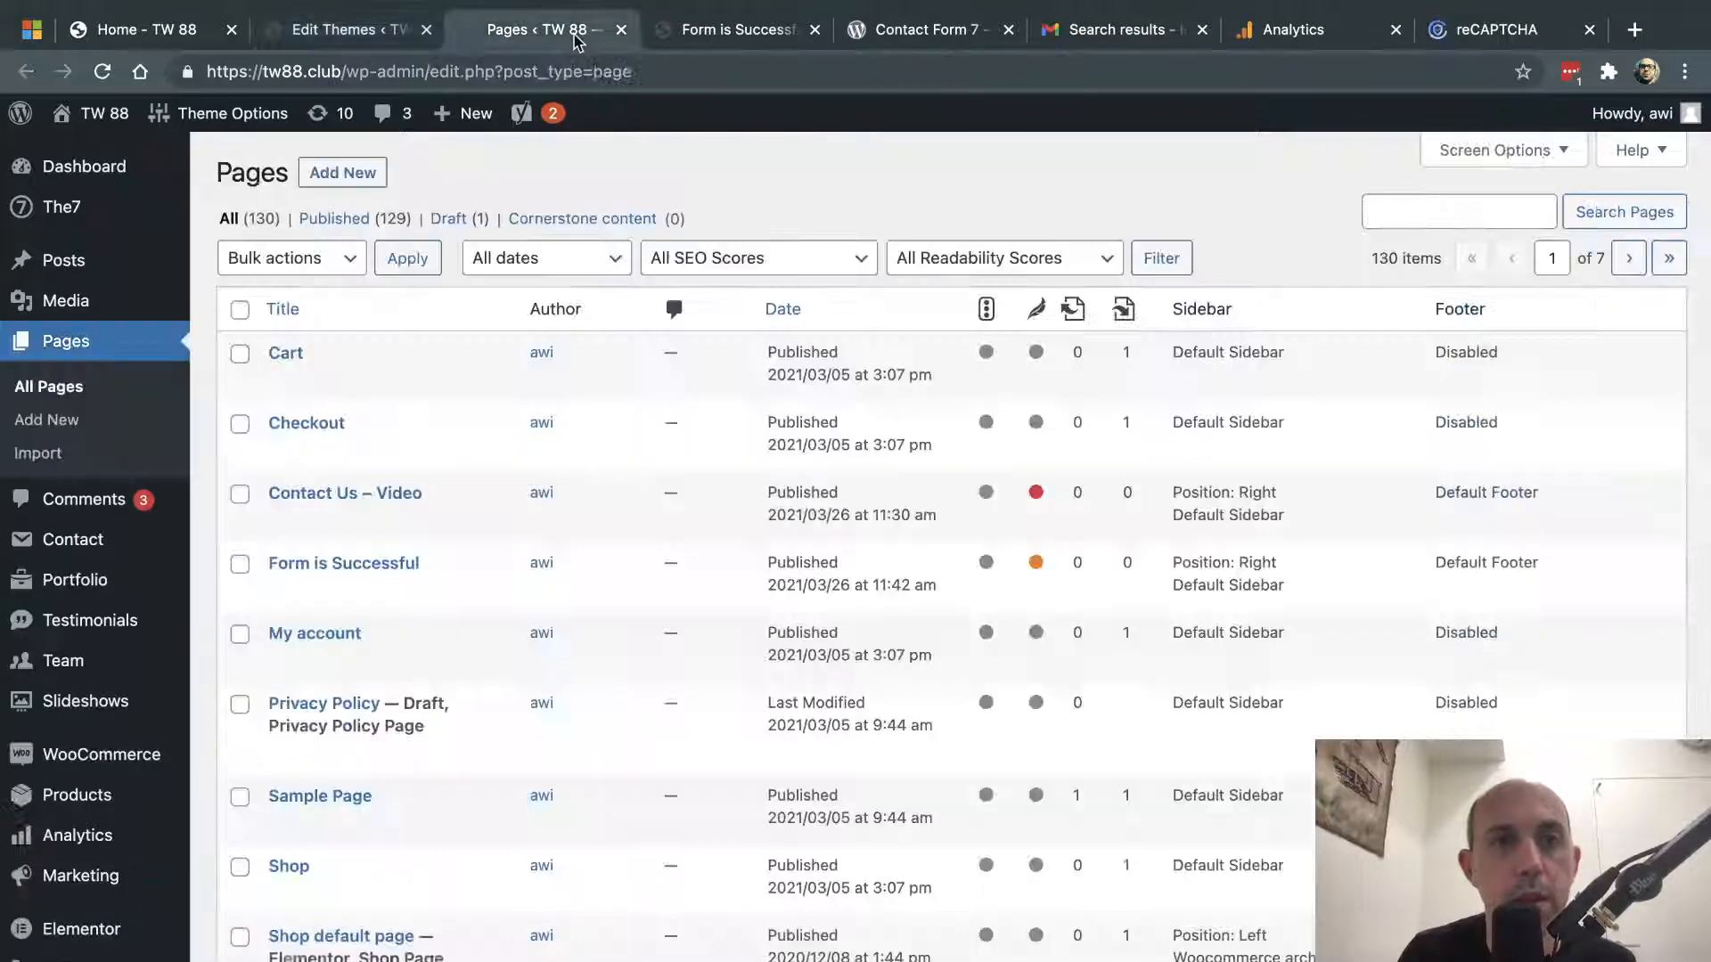
click(1426, 223)
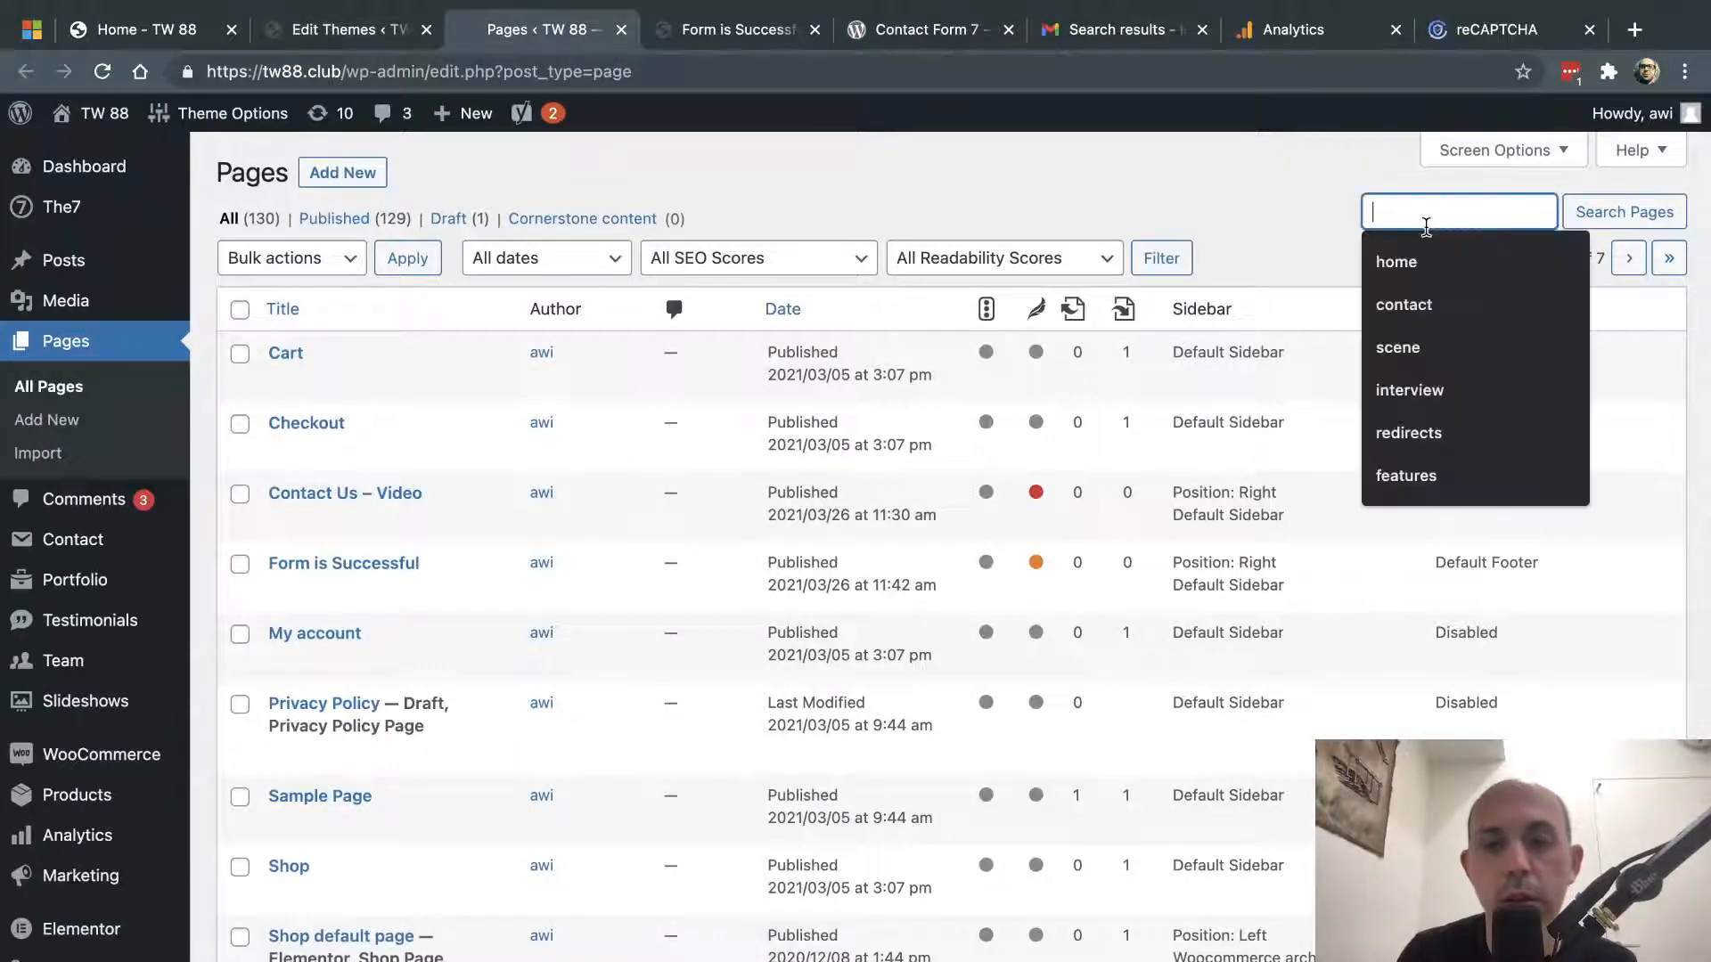
text(form)
key(Return)
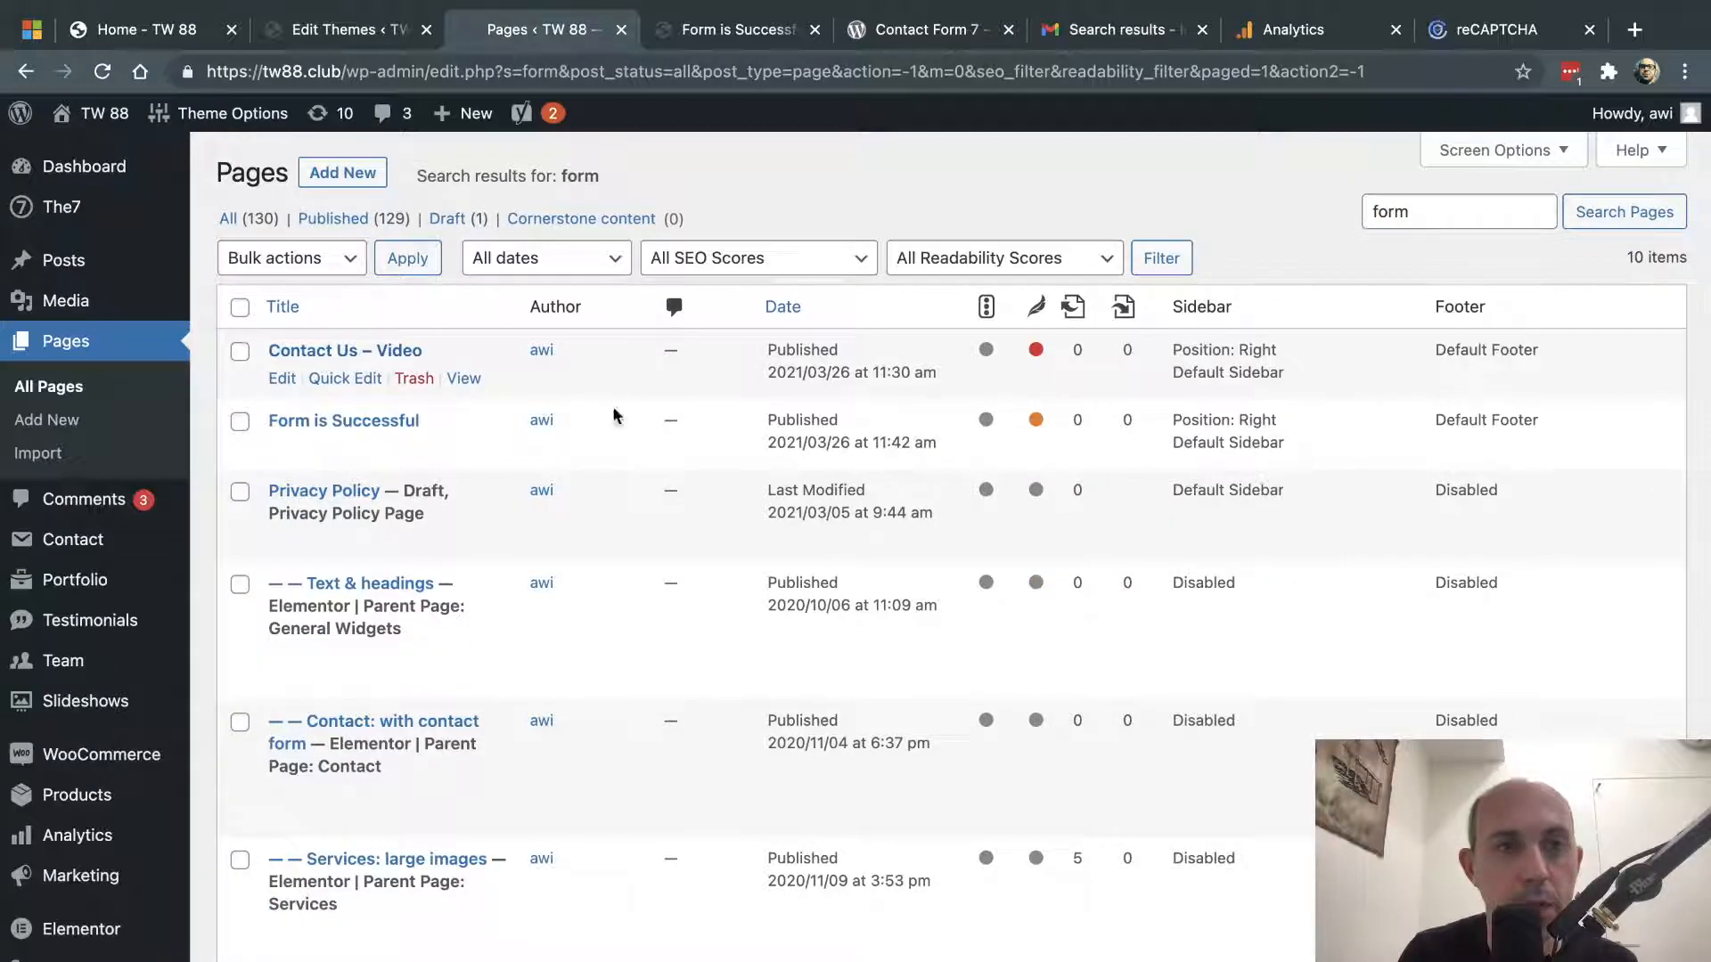
click(370, 424)
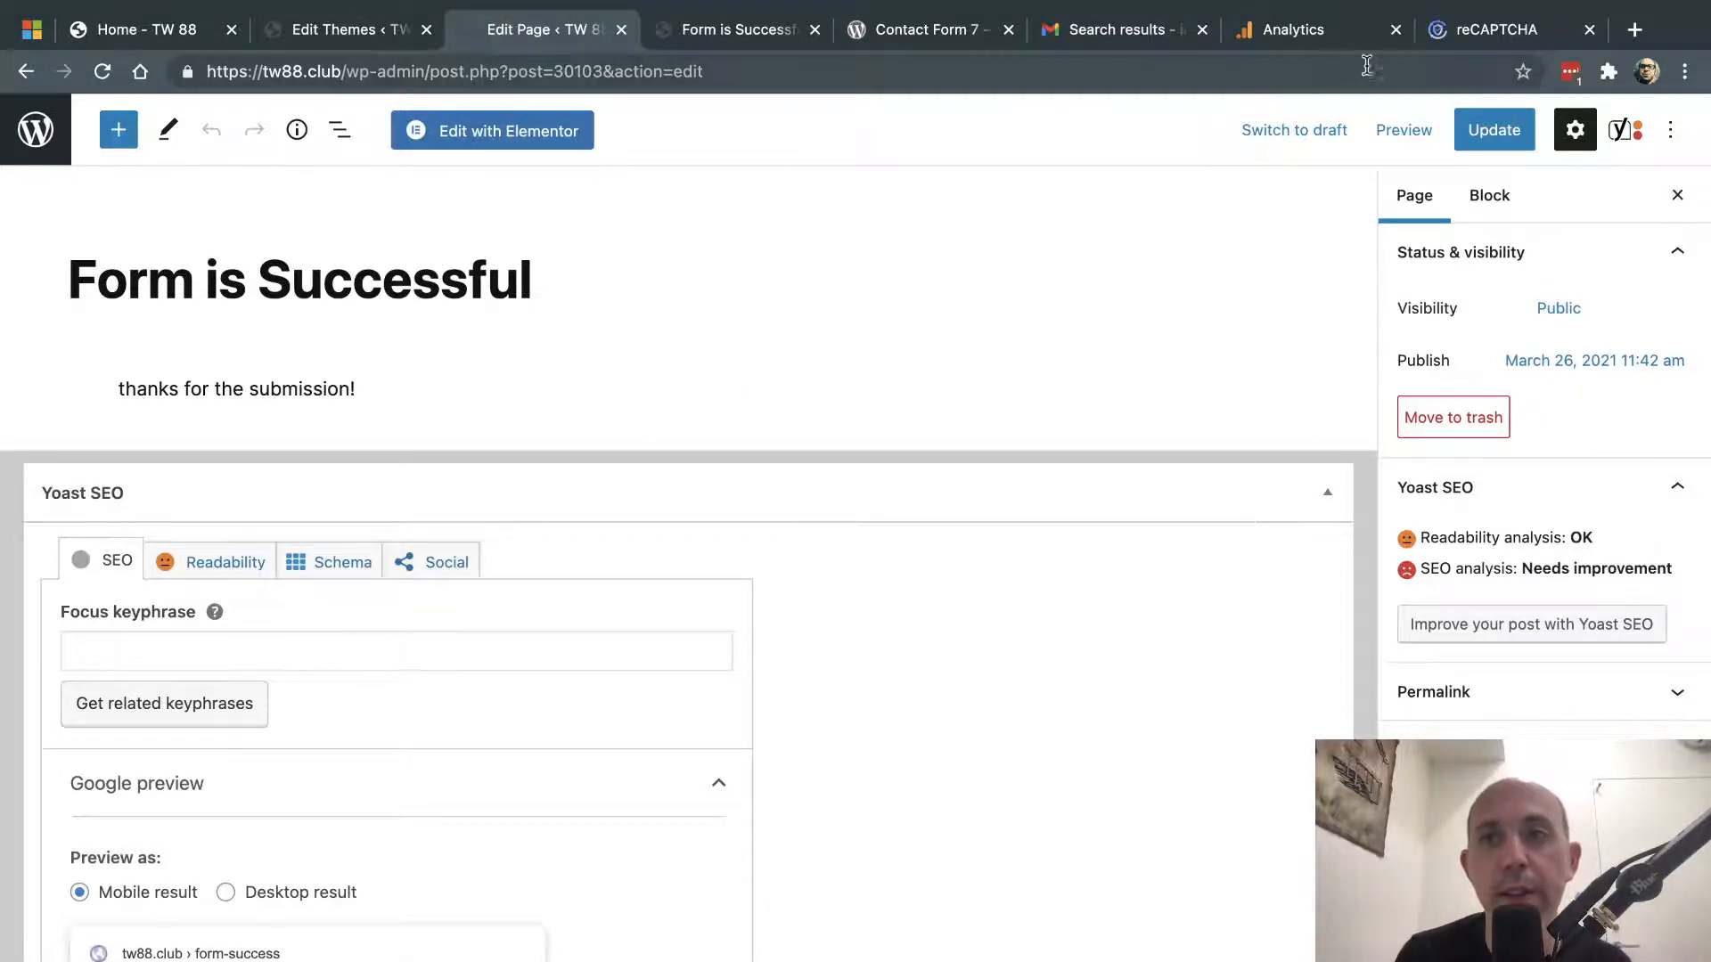
click(1352, 34)
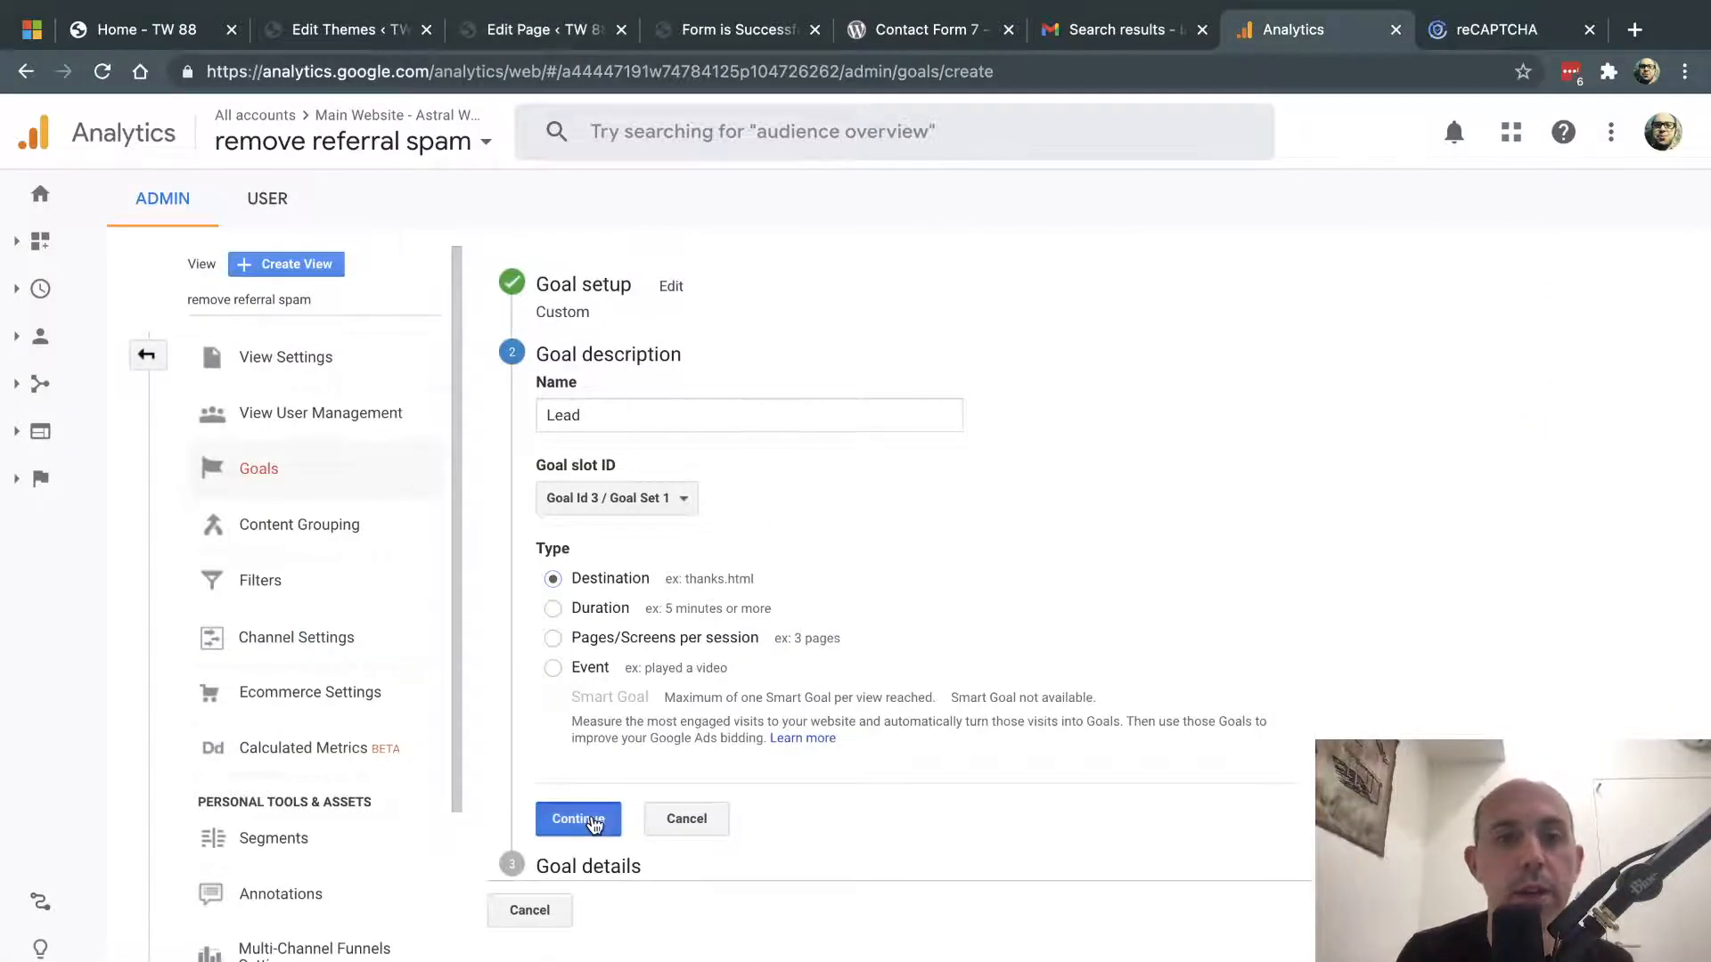
- Set the Lead goal's destination to /form-success/ and add a funnel step named 'Contact Form'
click(592, 818)
click(772, 502)
key(ctrl+v)
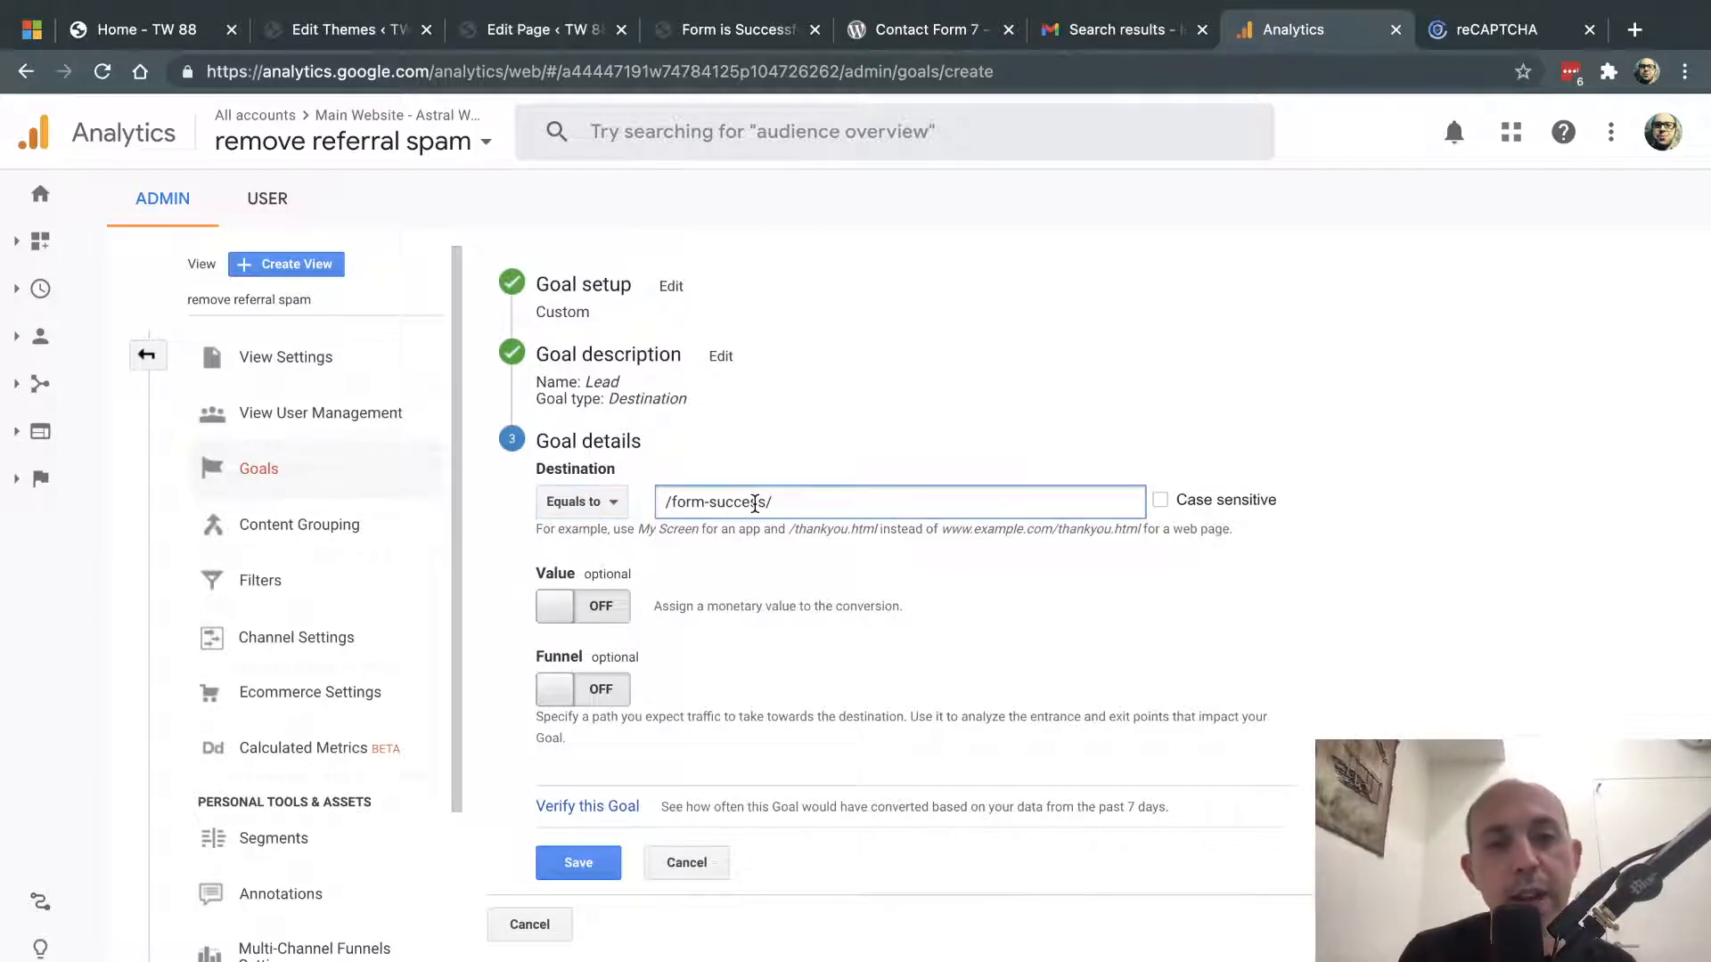
click(574, 691)
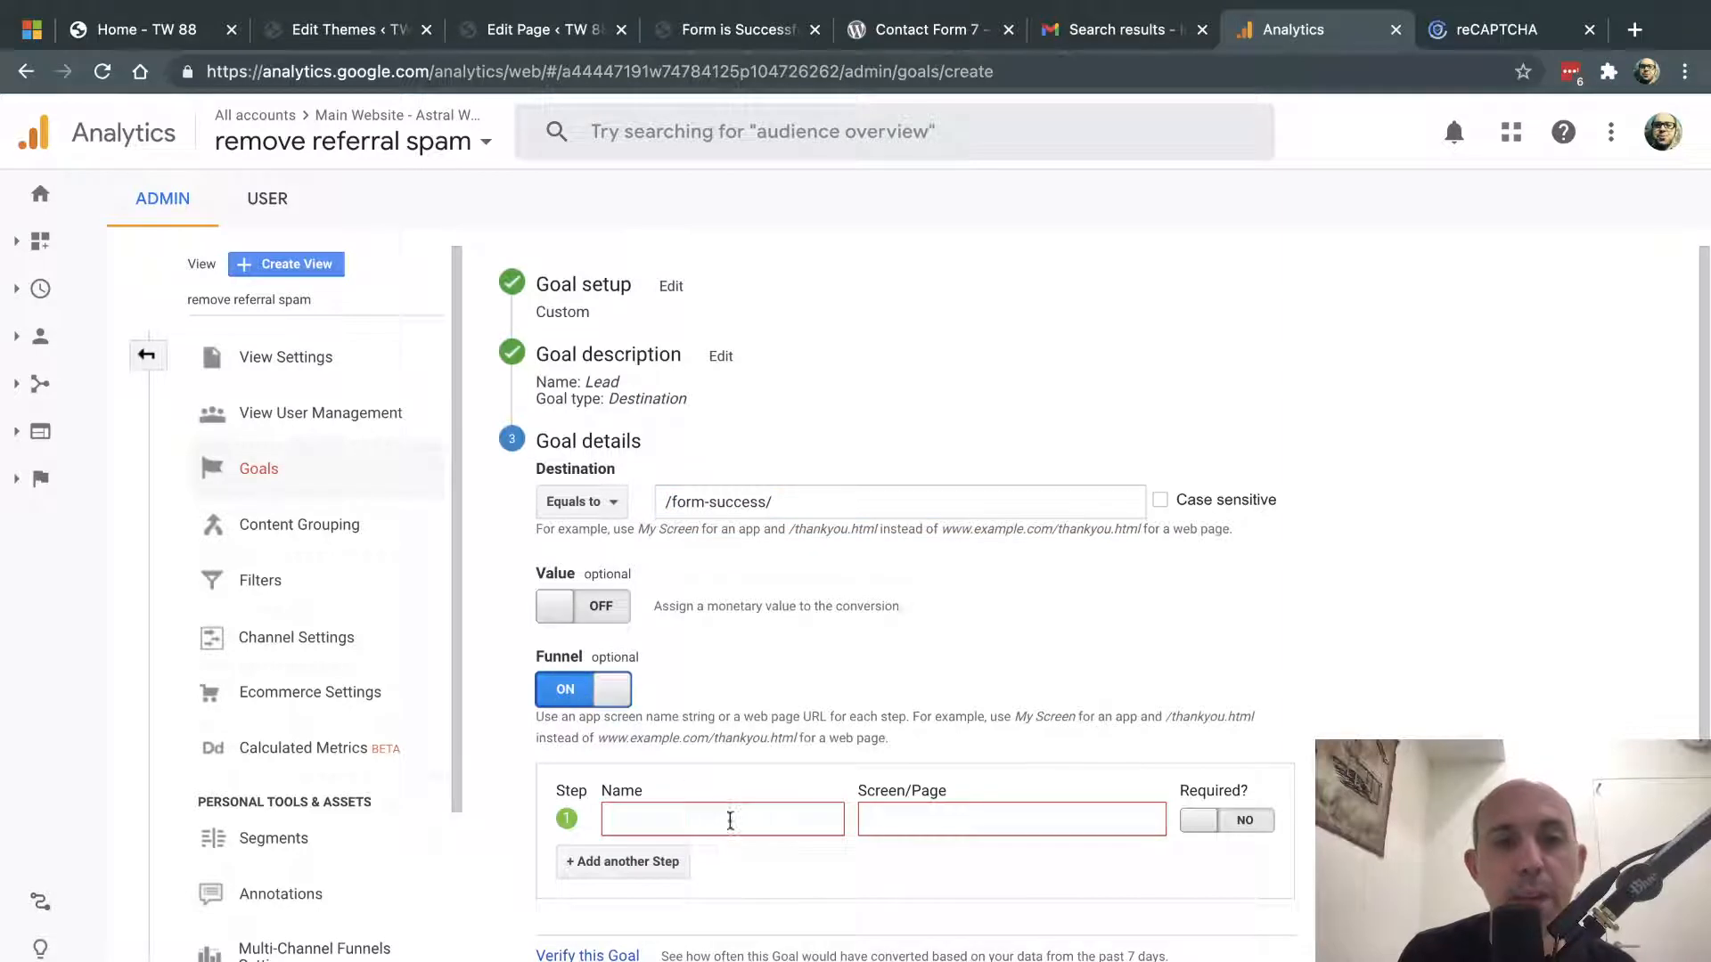
click(733, 820)
text(Contact Form)
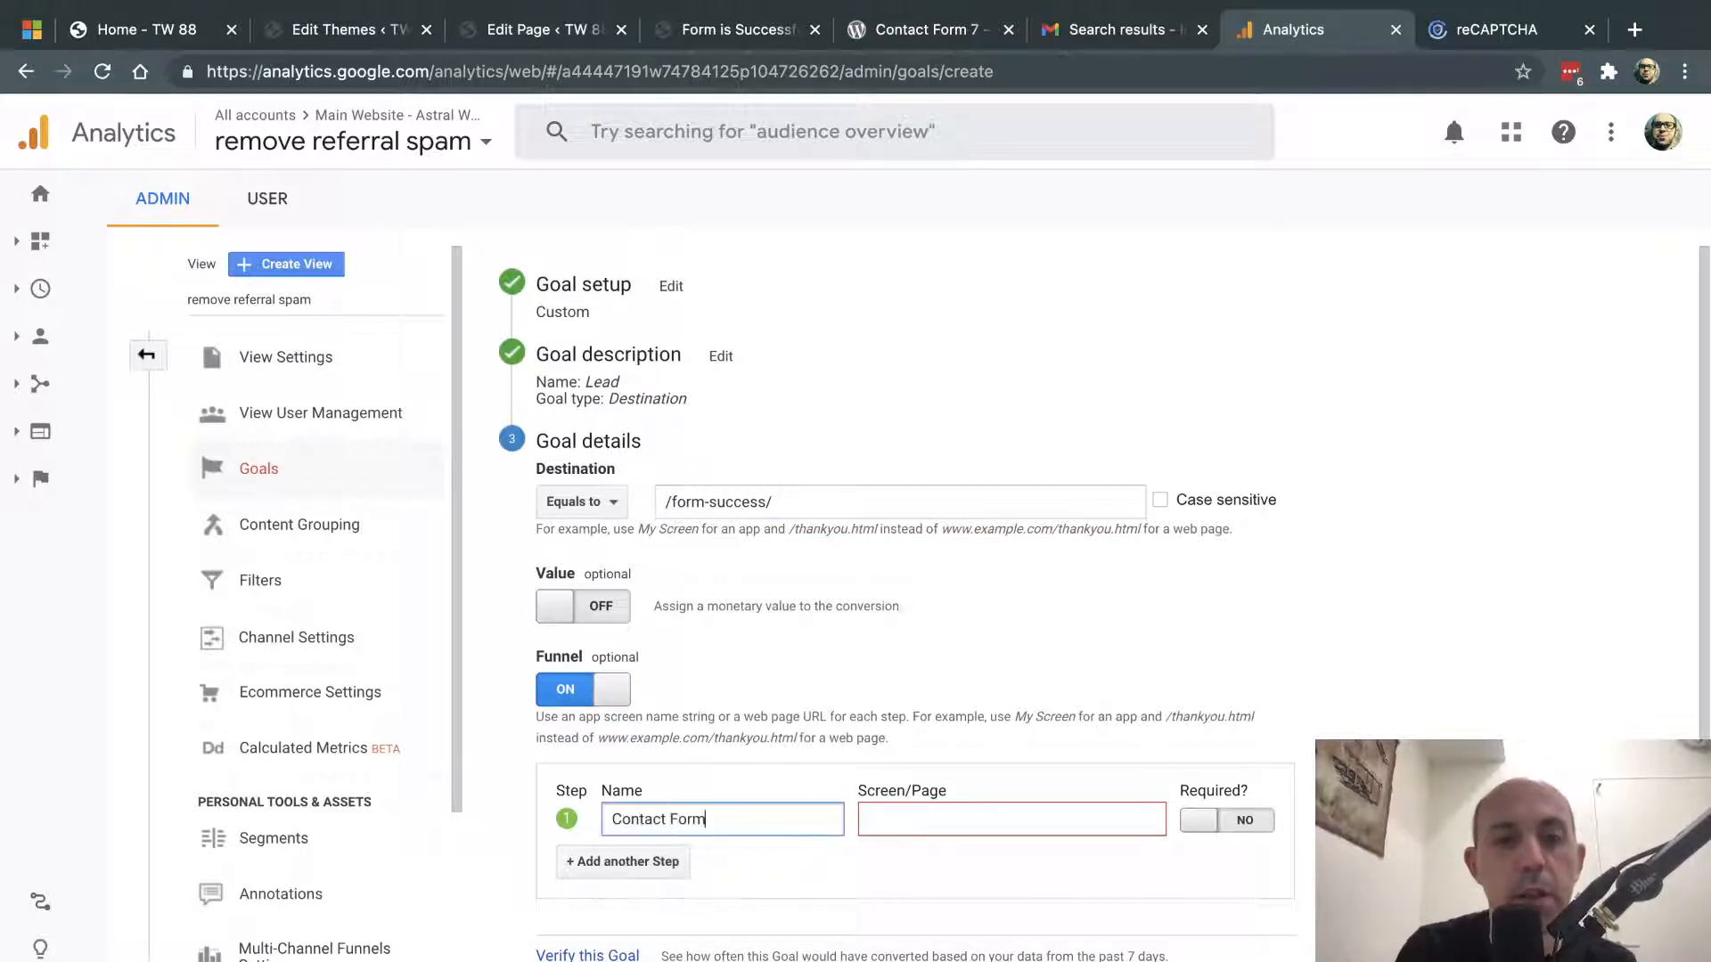
- Copy the contact-us-video/ path into the funnel step's Screen/Page field and mark it required
click(740, 38)
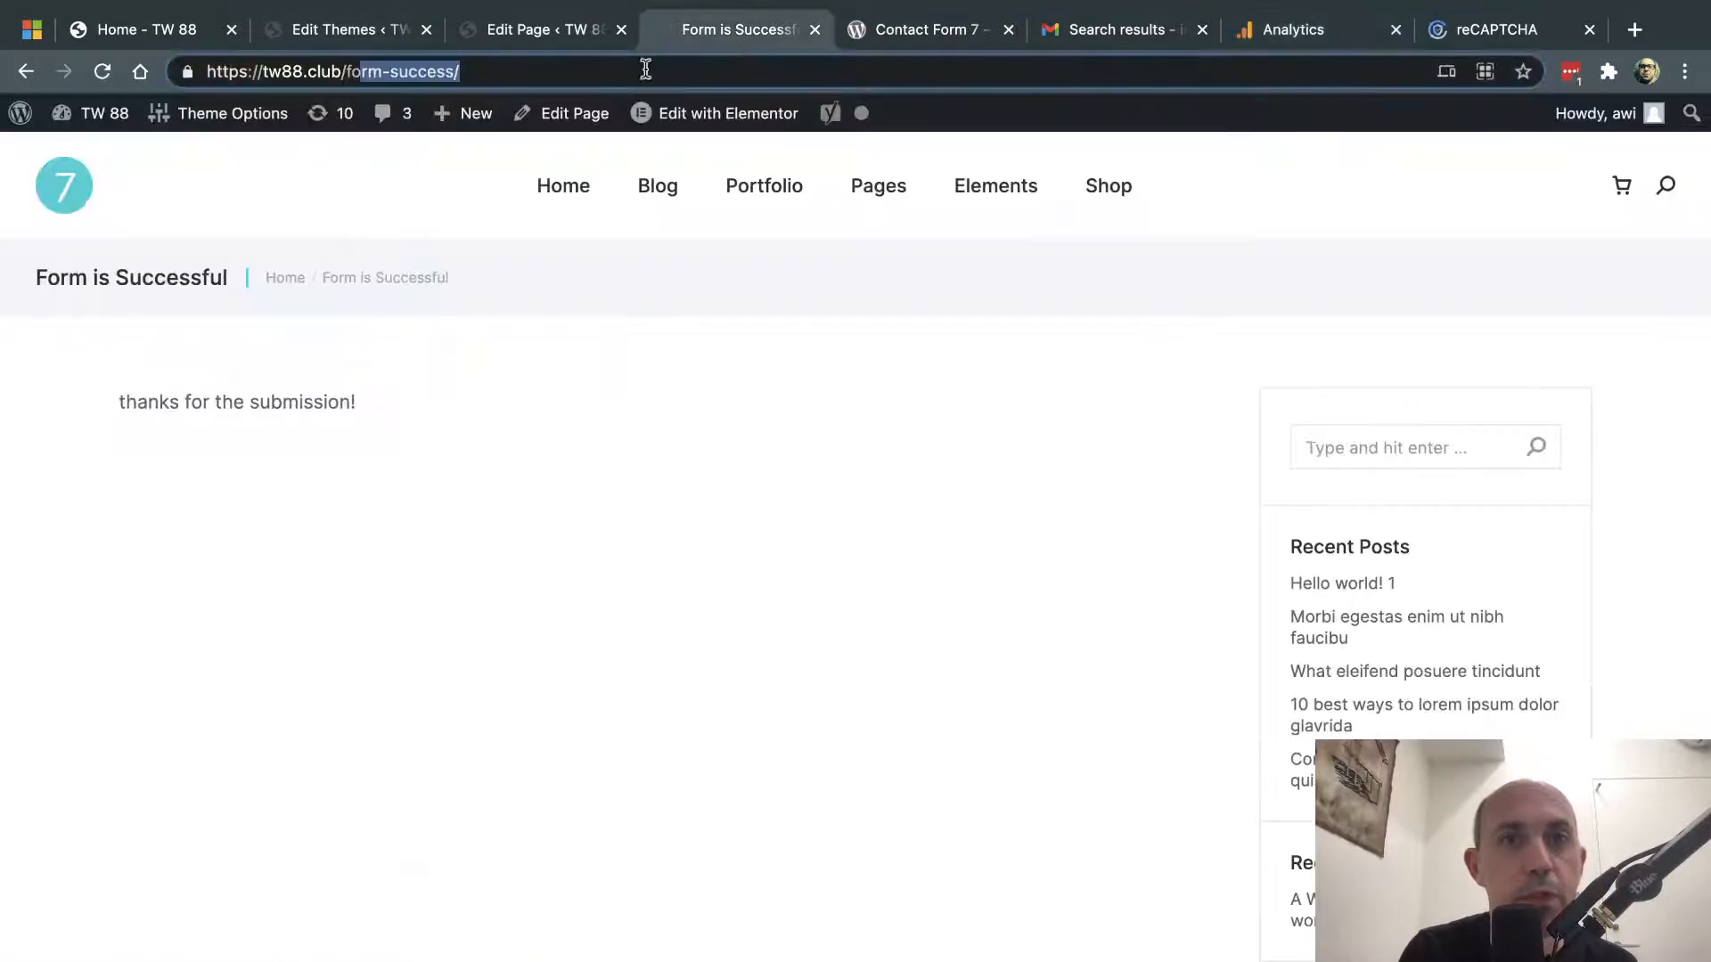
click(28, 75)
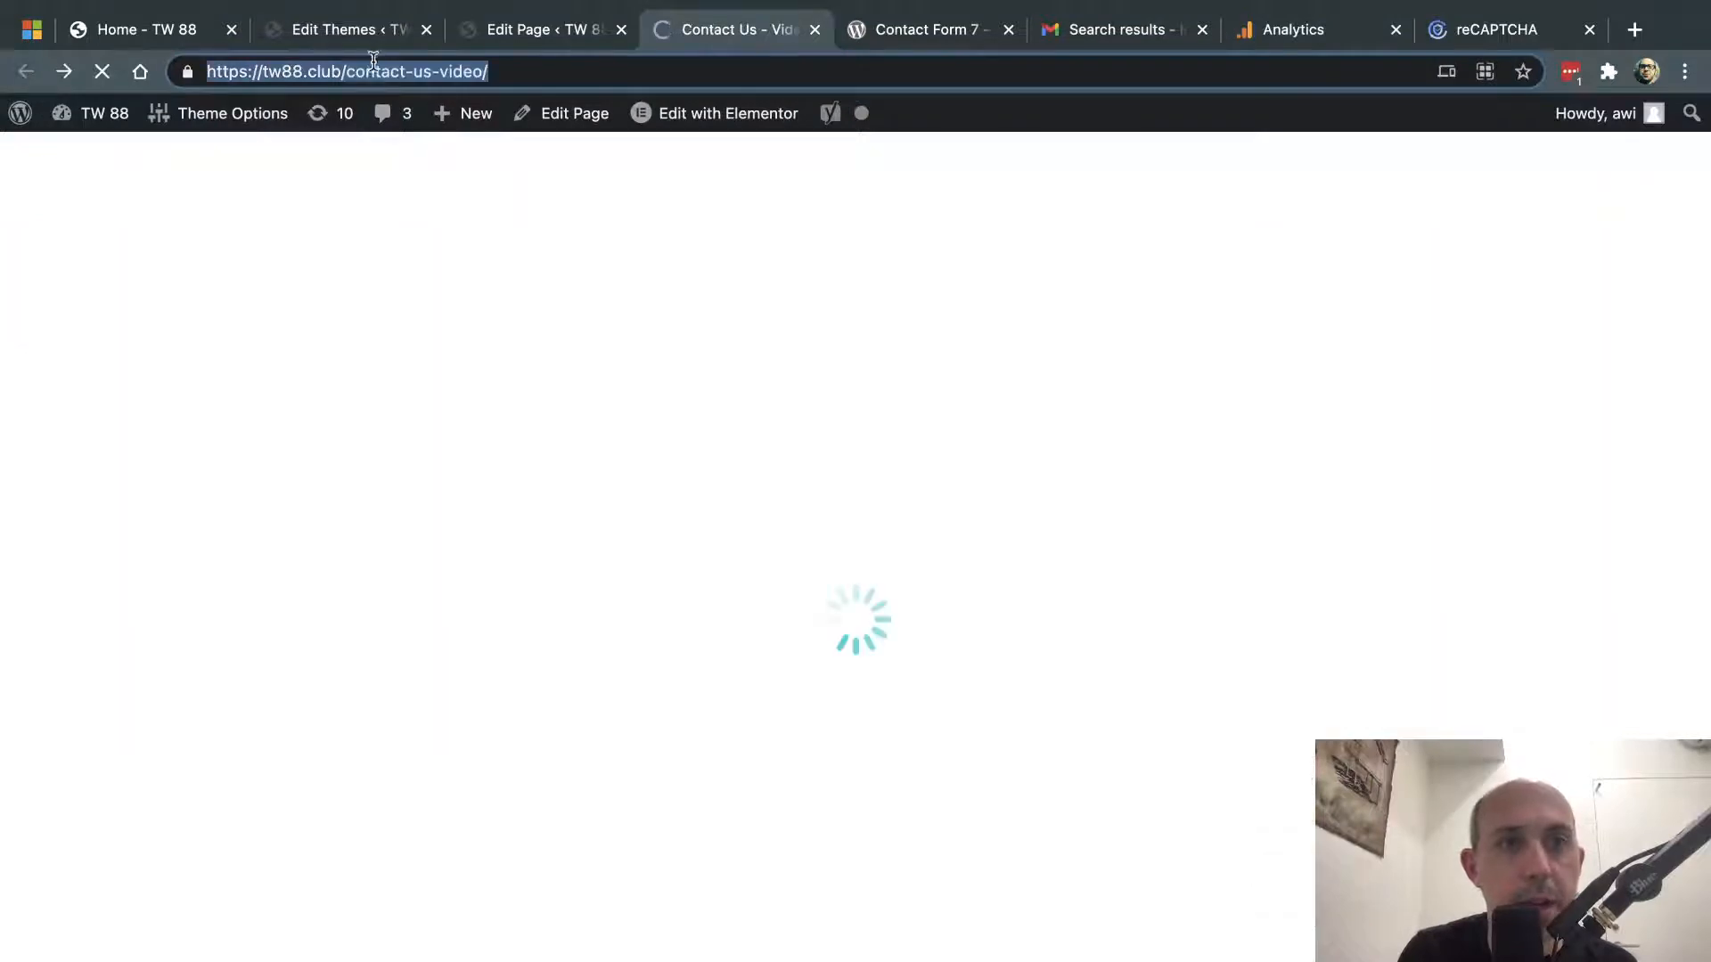
drag(345, 72, 491, 71)
key(ctrl+c)
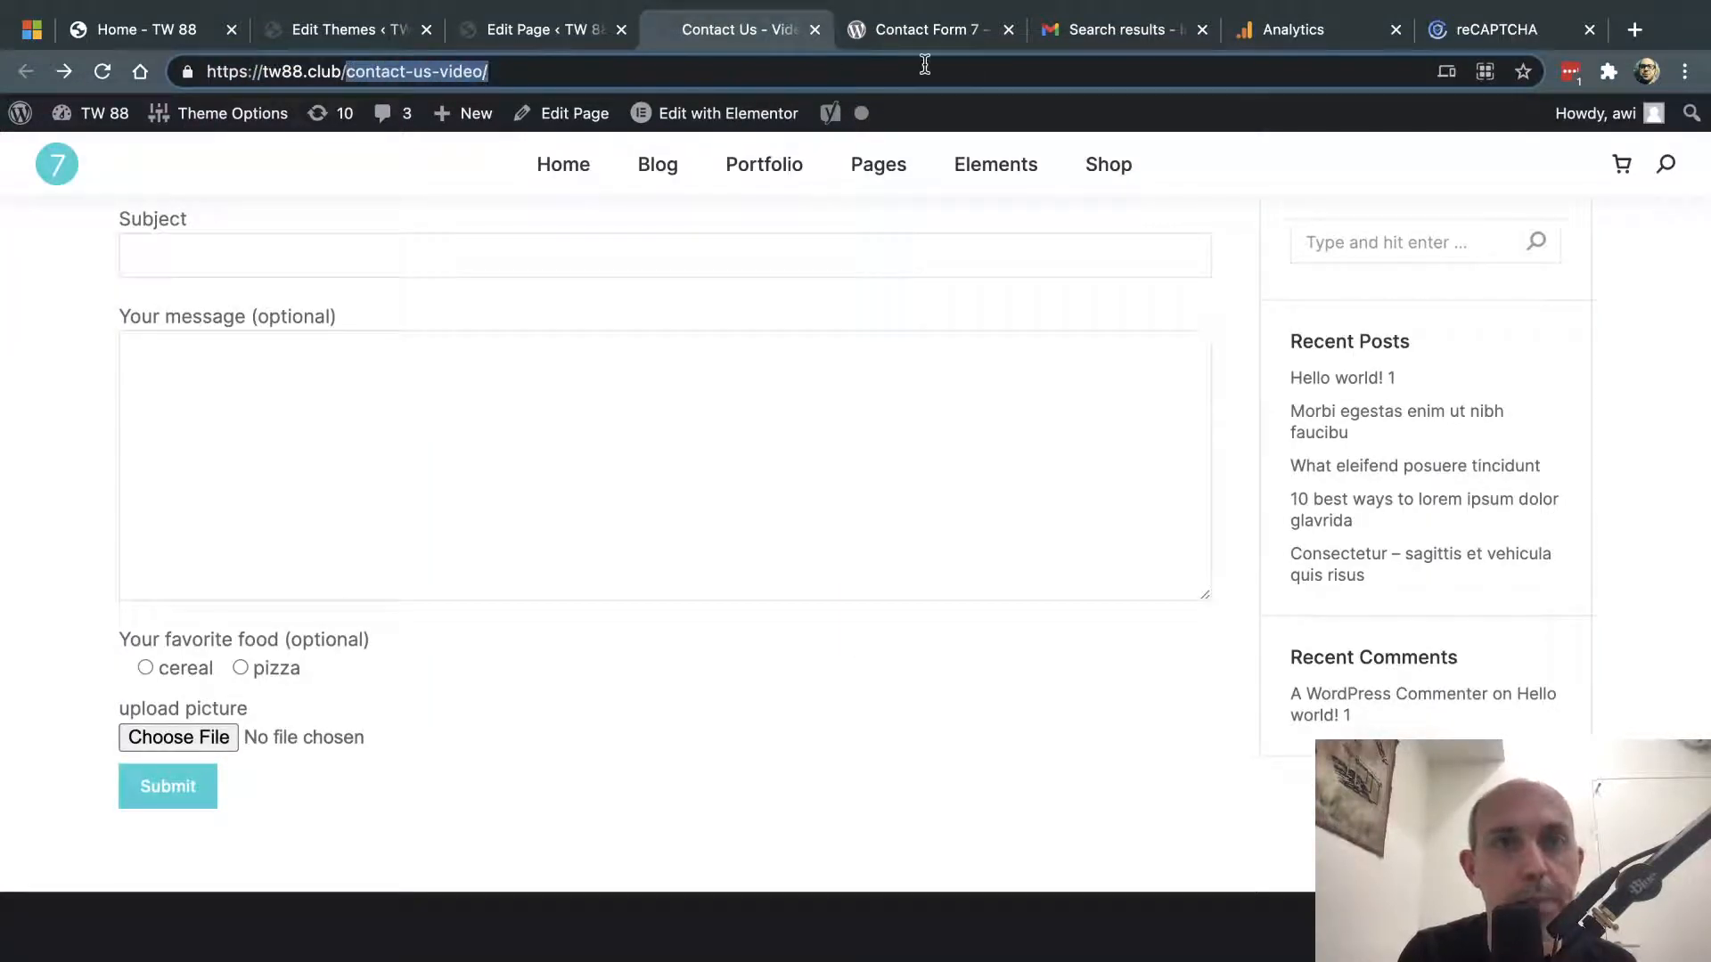
click(1359, 36)
click(887, 819)
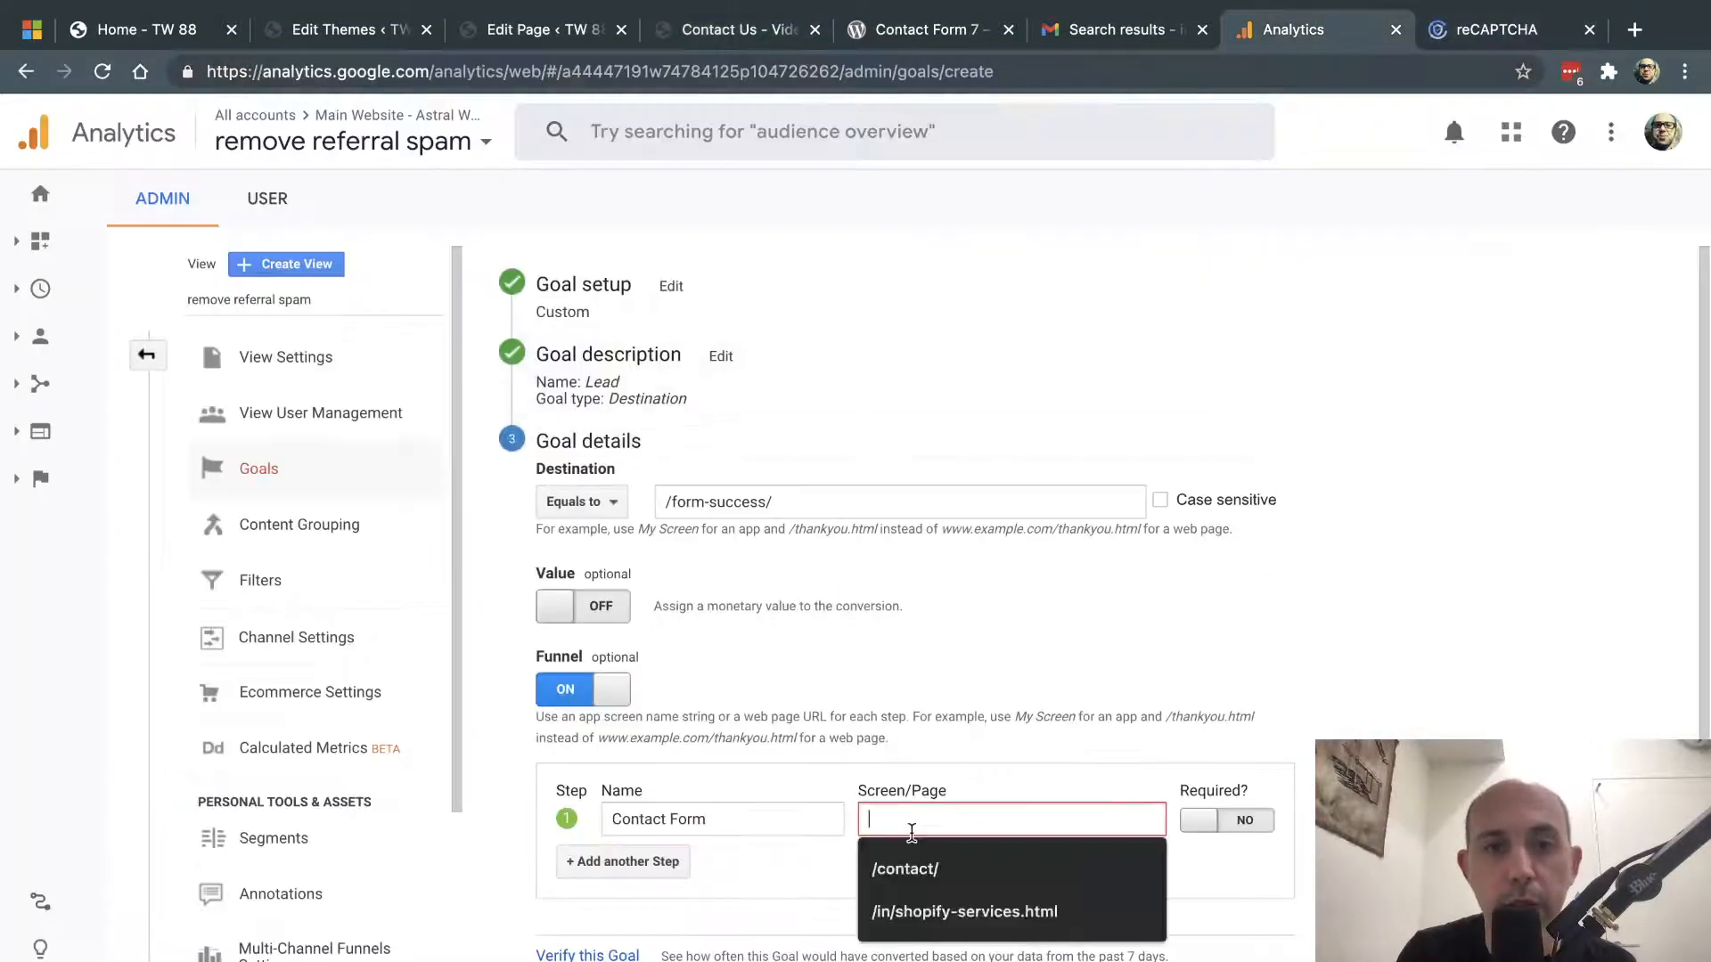
key(ctrl+v)
click(1199, 825)
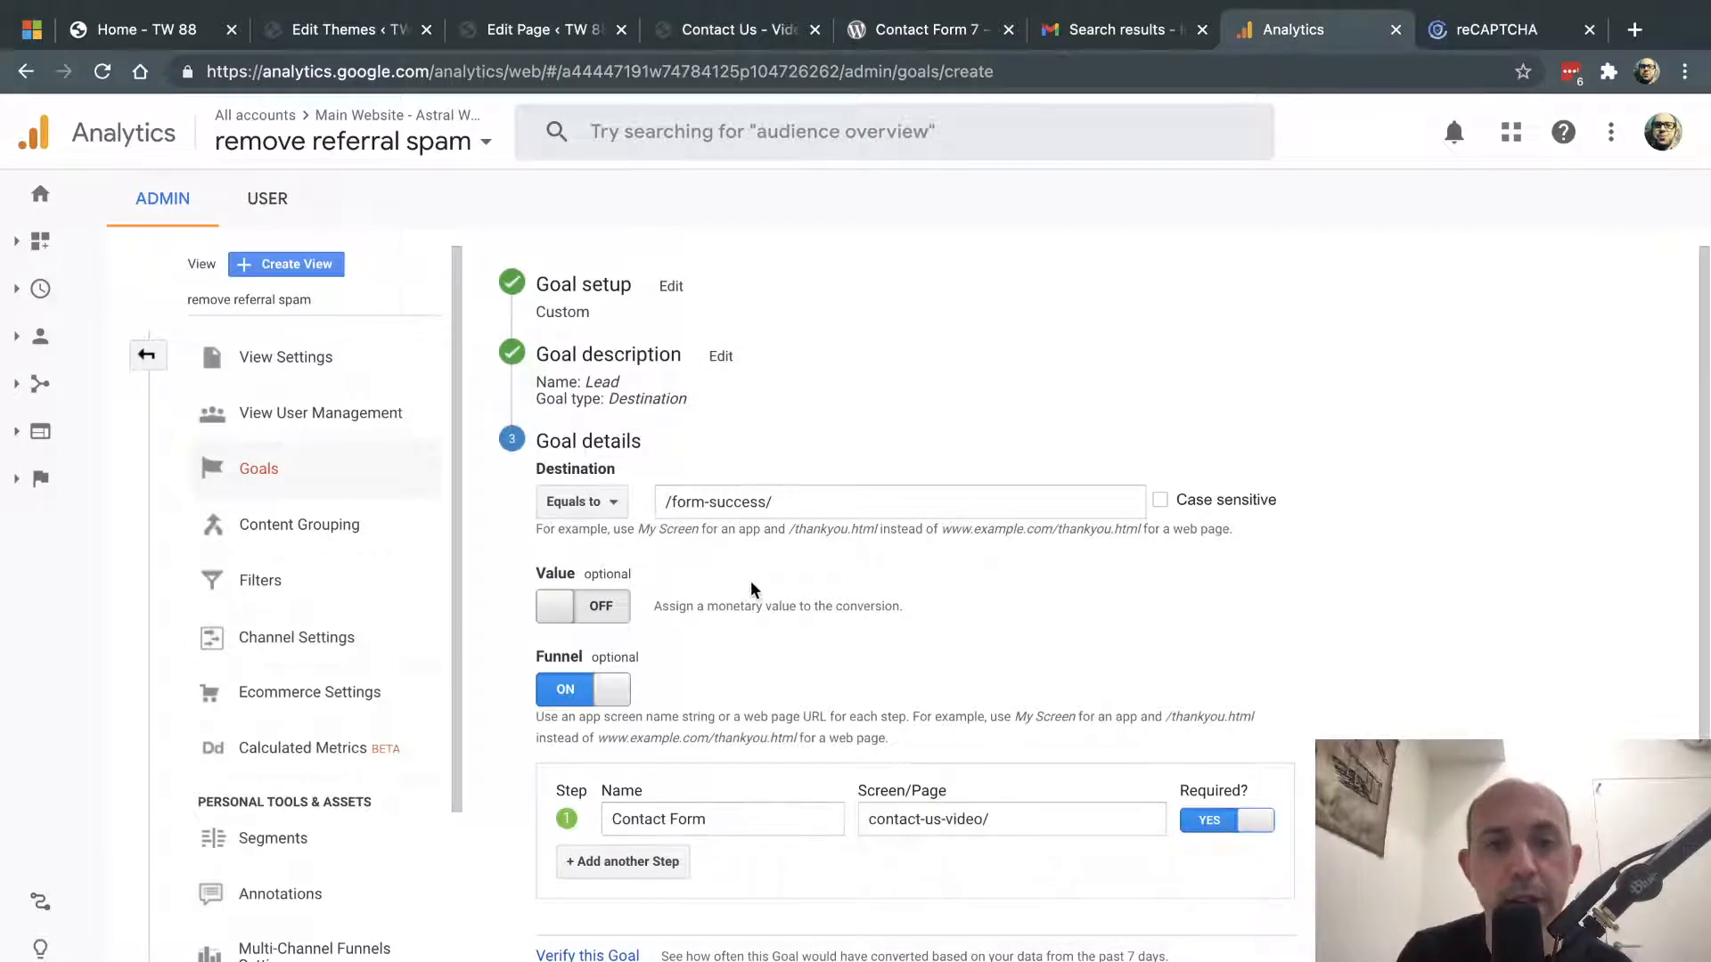
scroll(757, 677, down, 2)
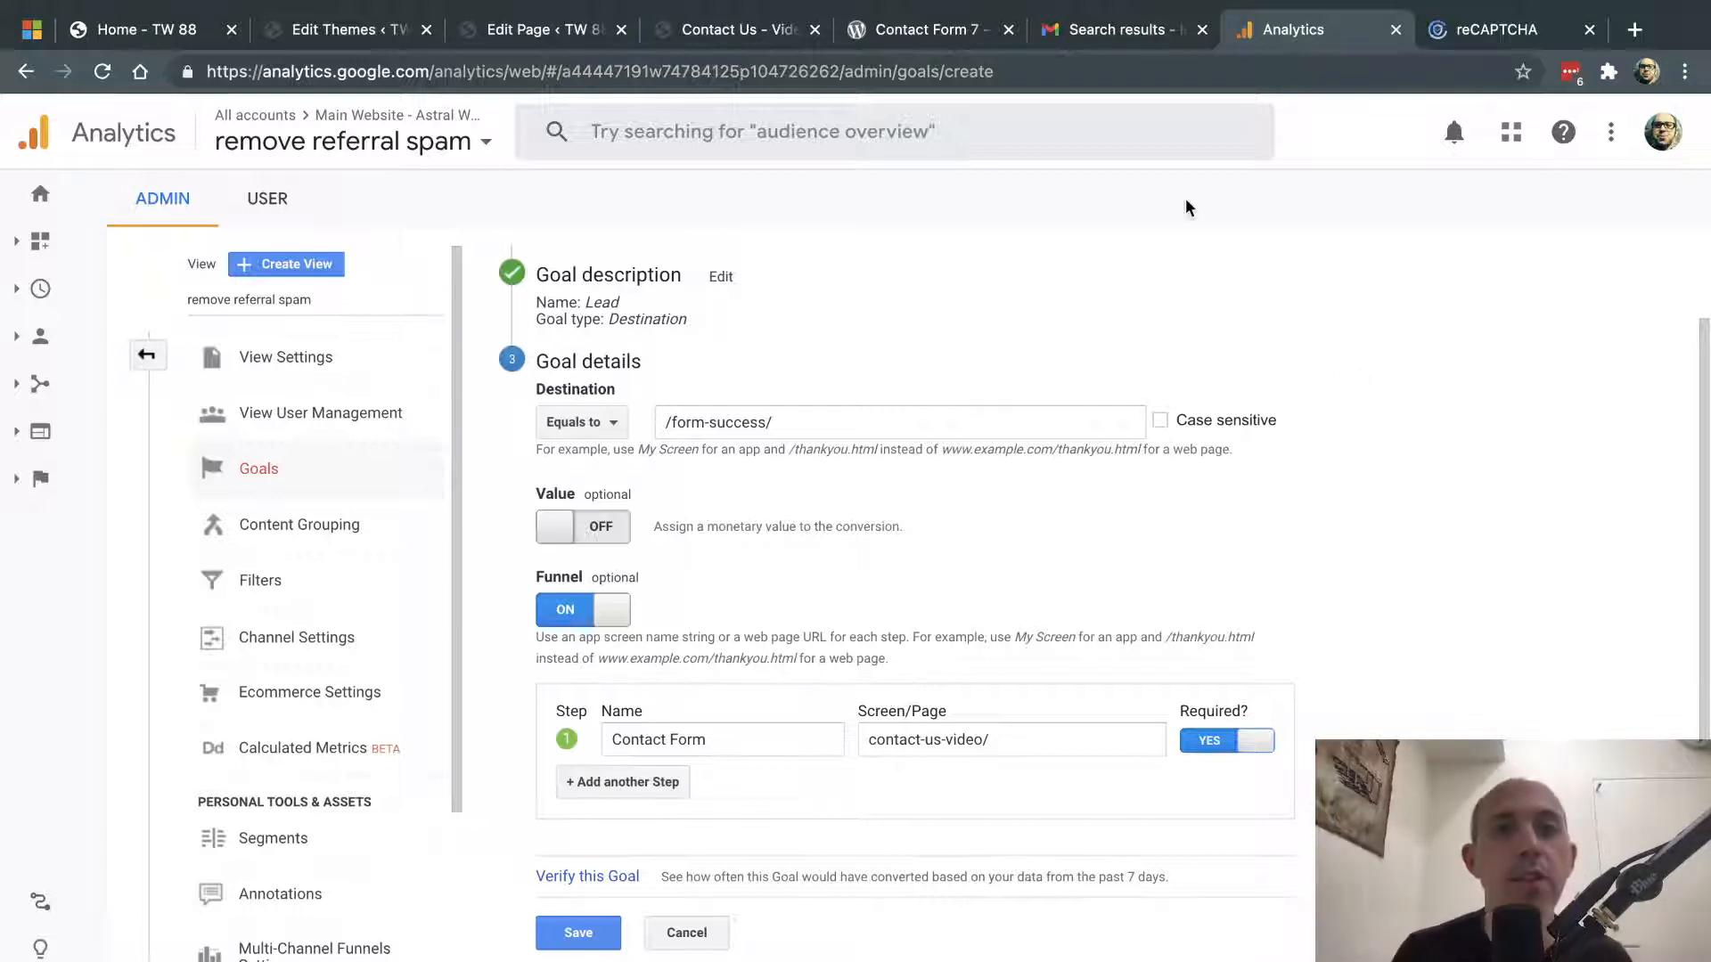
click(713, 29)
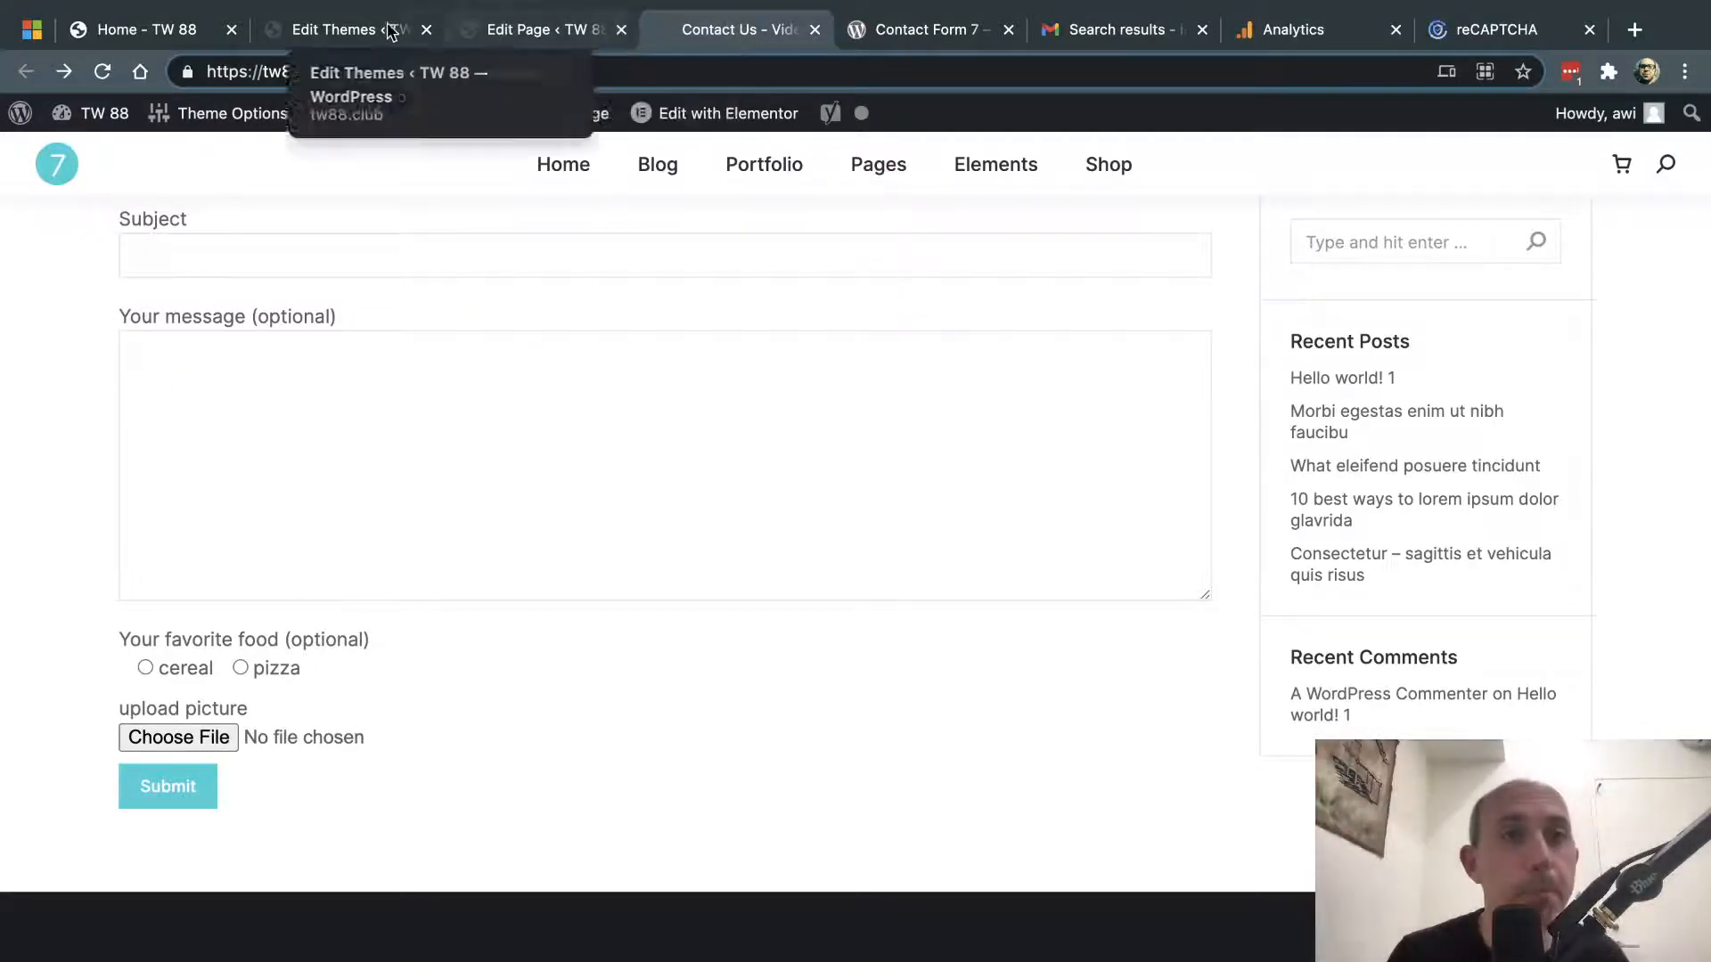
- Look over the theme editor and Contact Us – Video page, then go to the Gmail search results
click(341, 31)
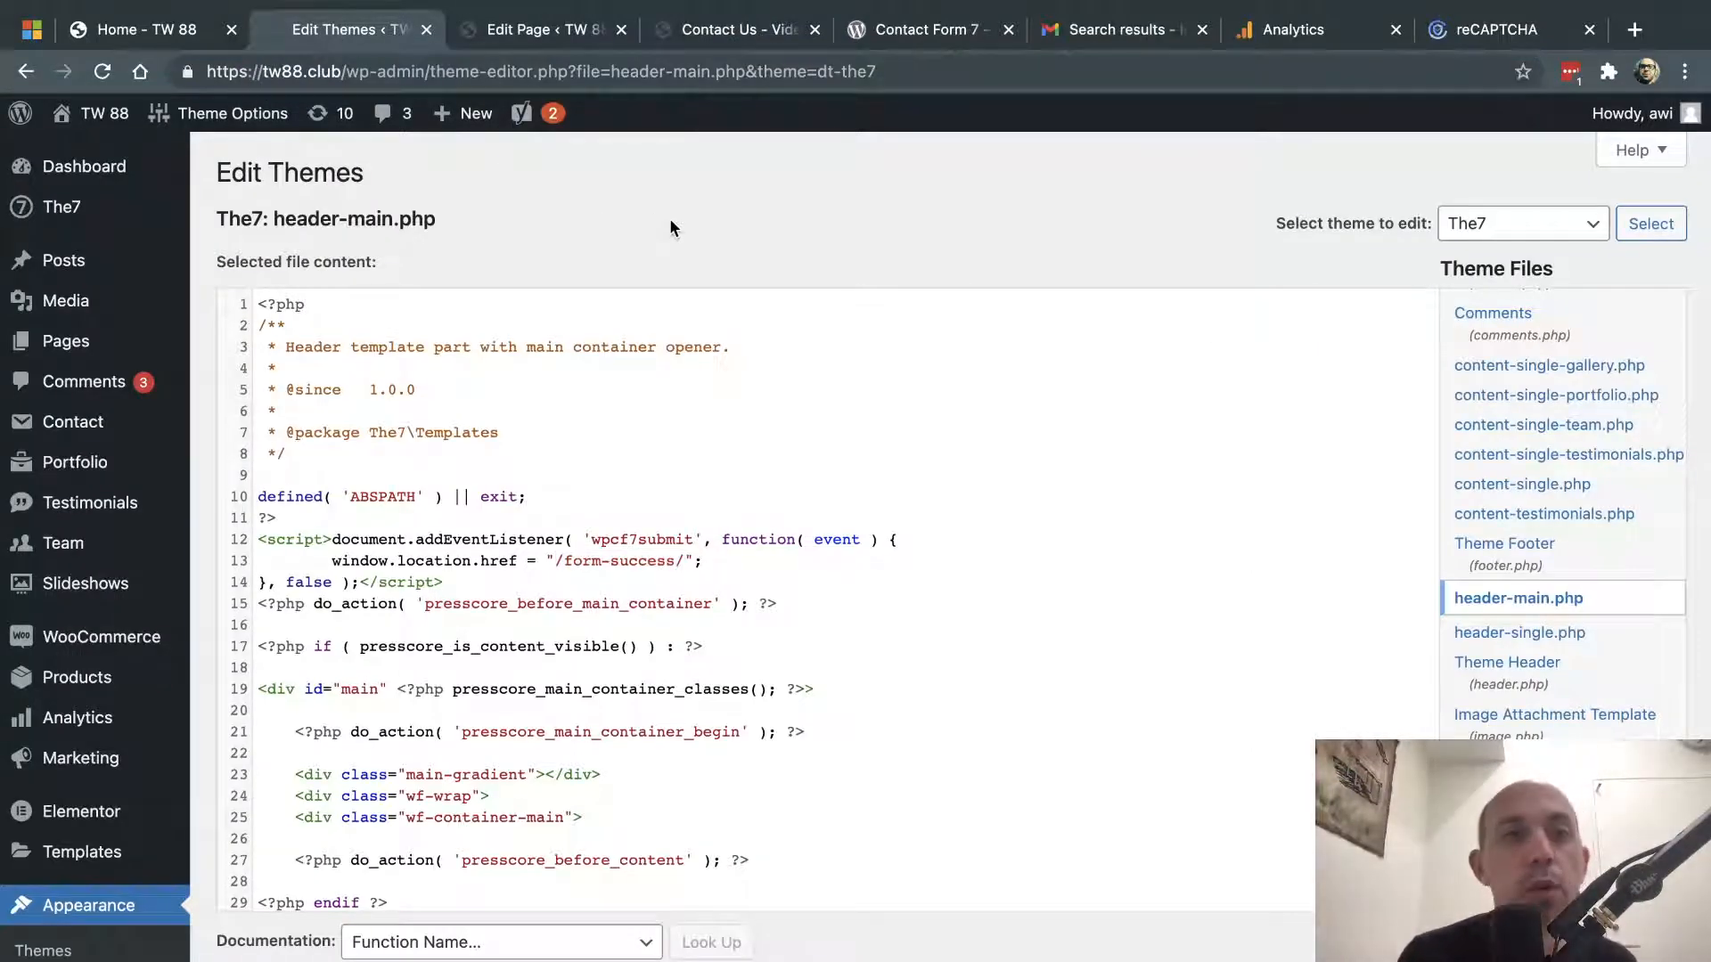
click(749, 40)
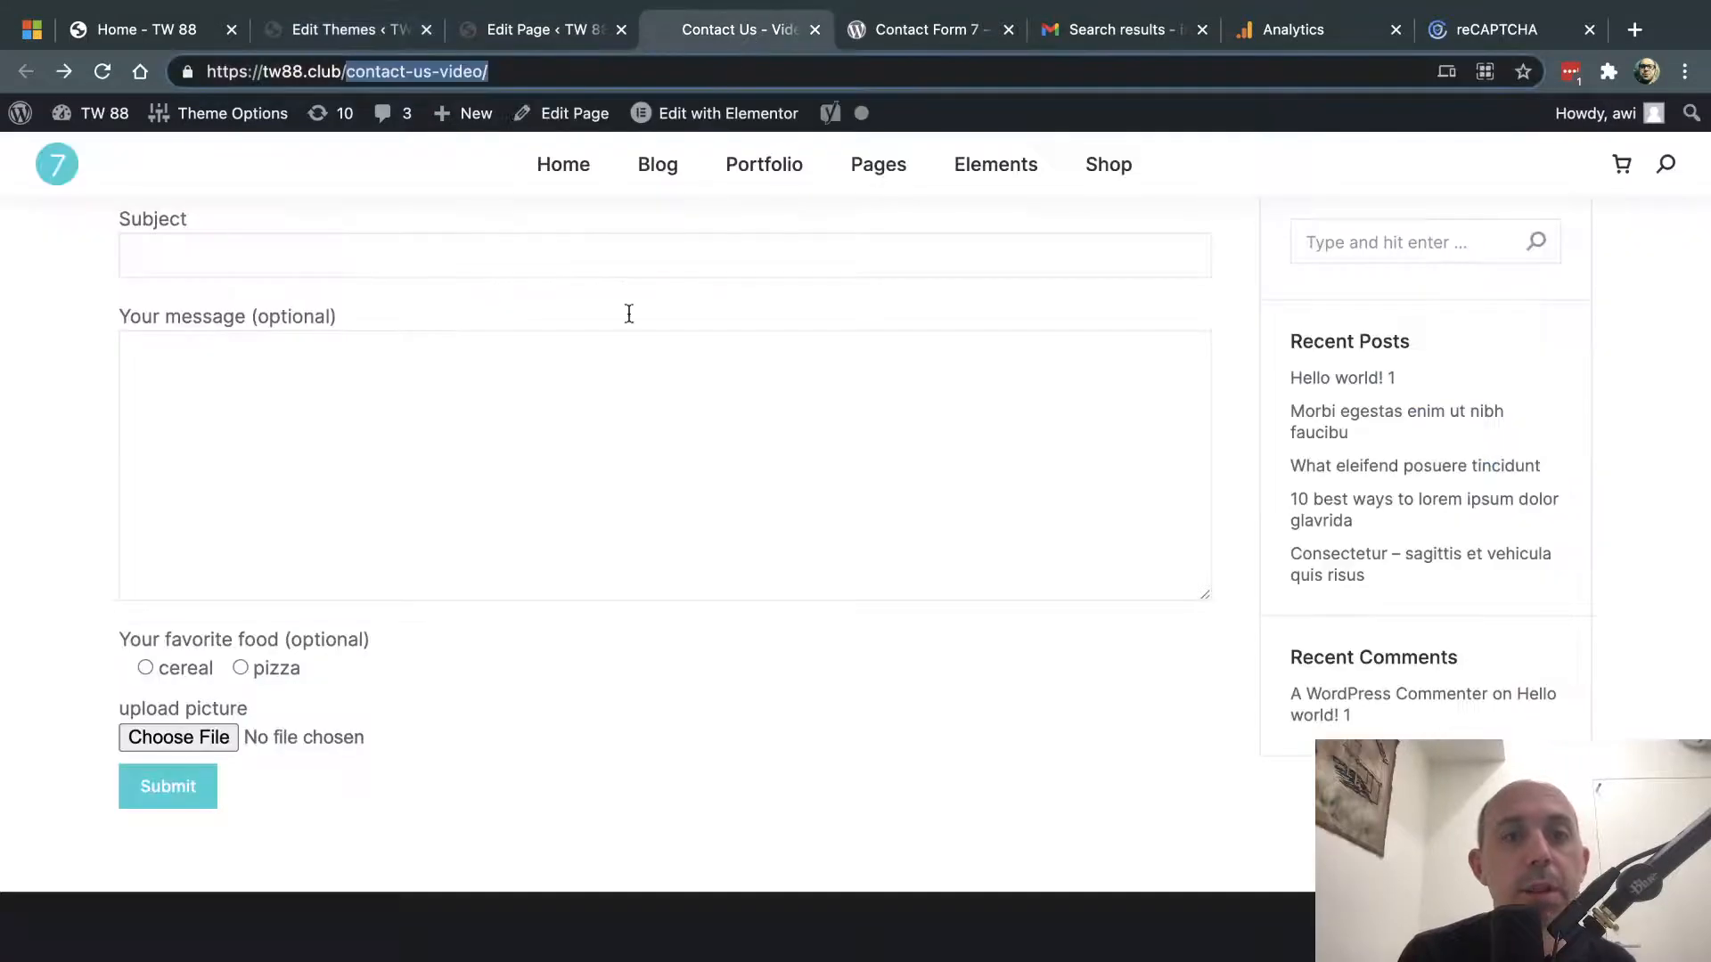
scroll(317, 760, up, 10)
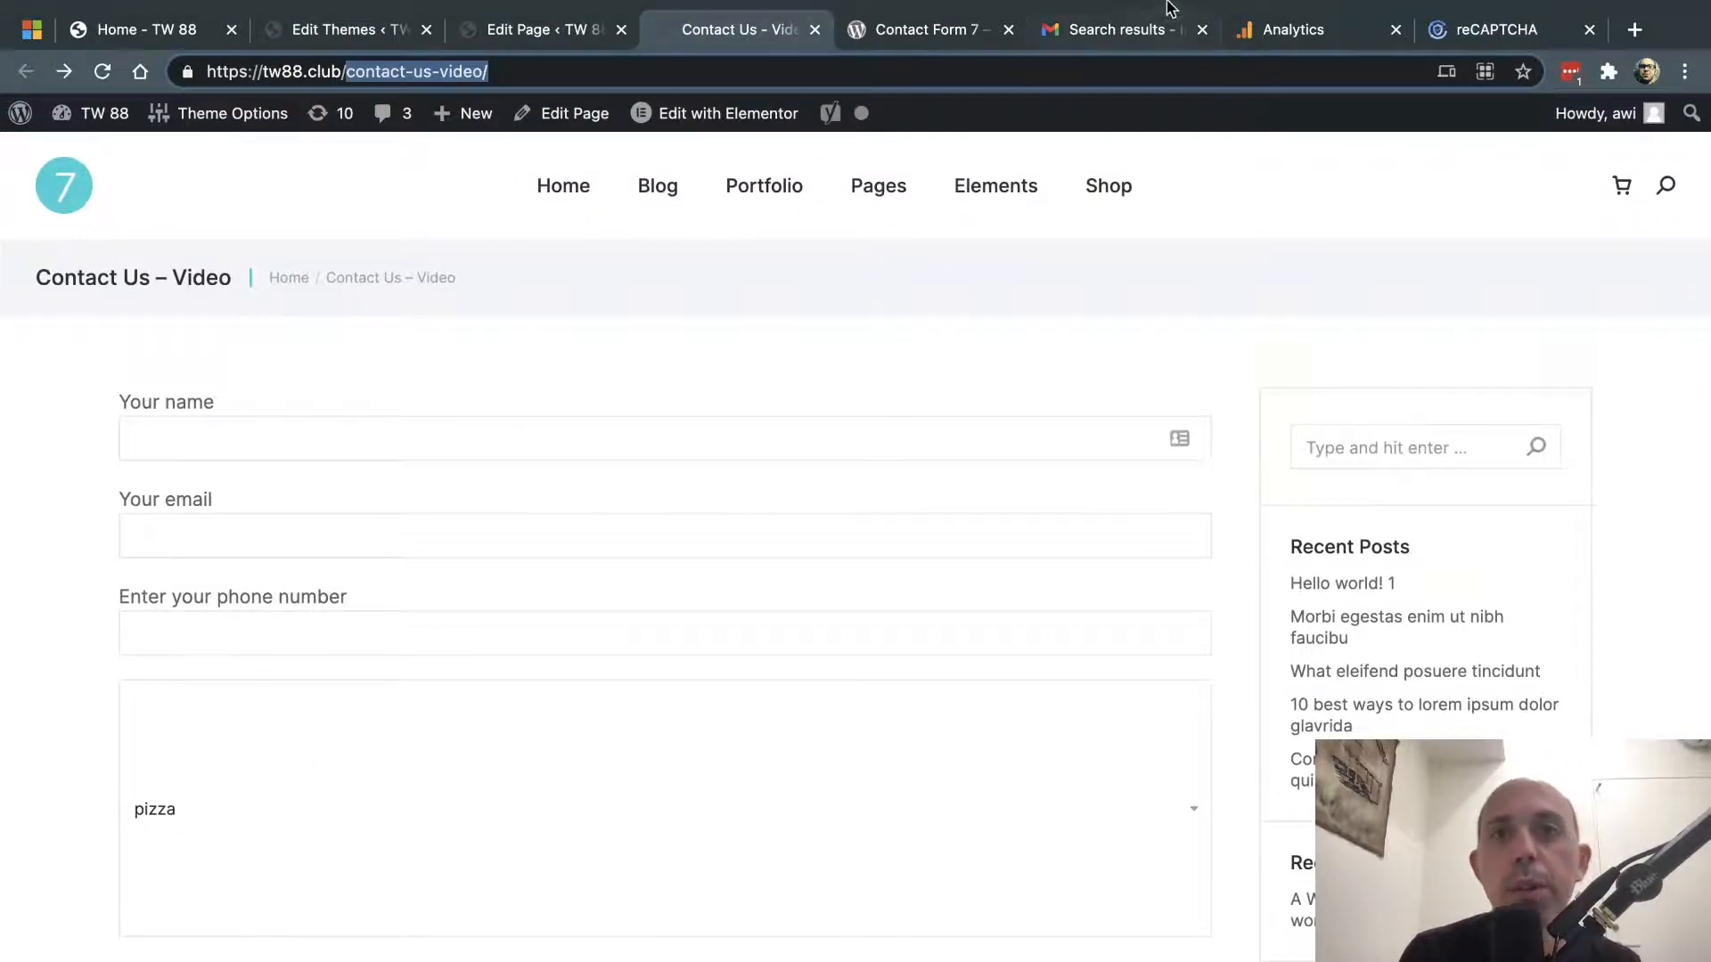
click(1134, 27)
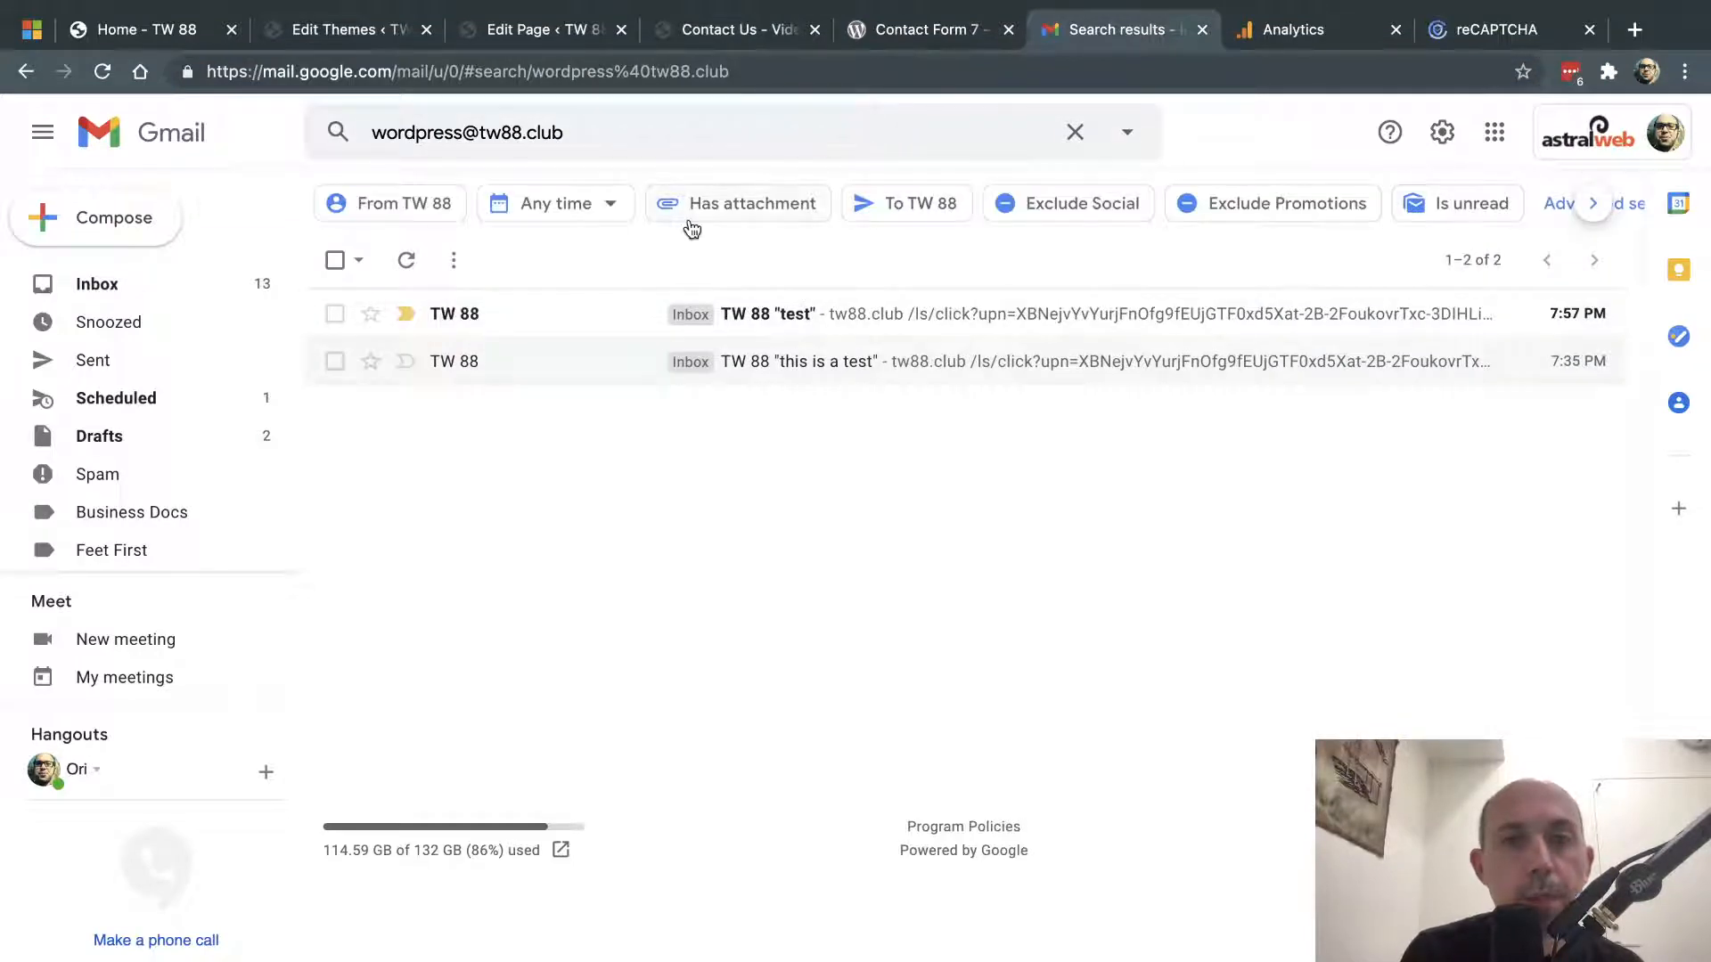
- Open the 'test' submission email and highlight its From line, subject and message body
click(554, 317)
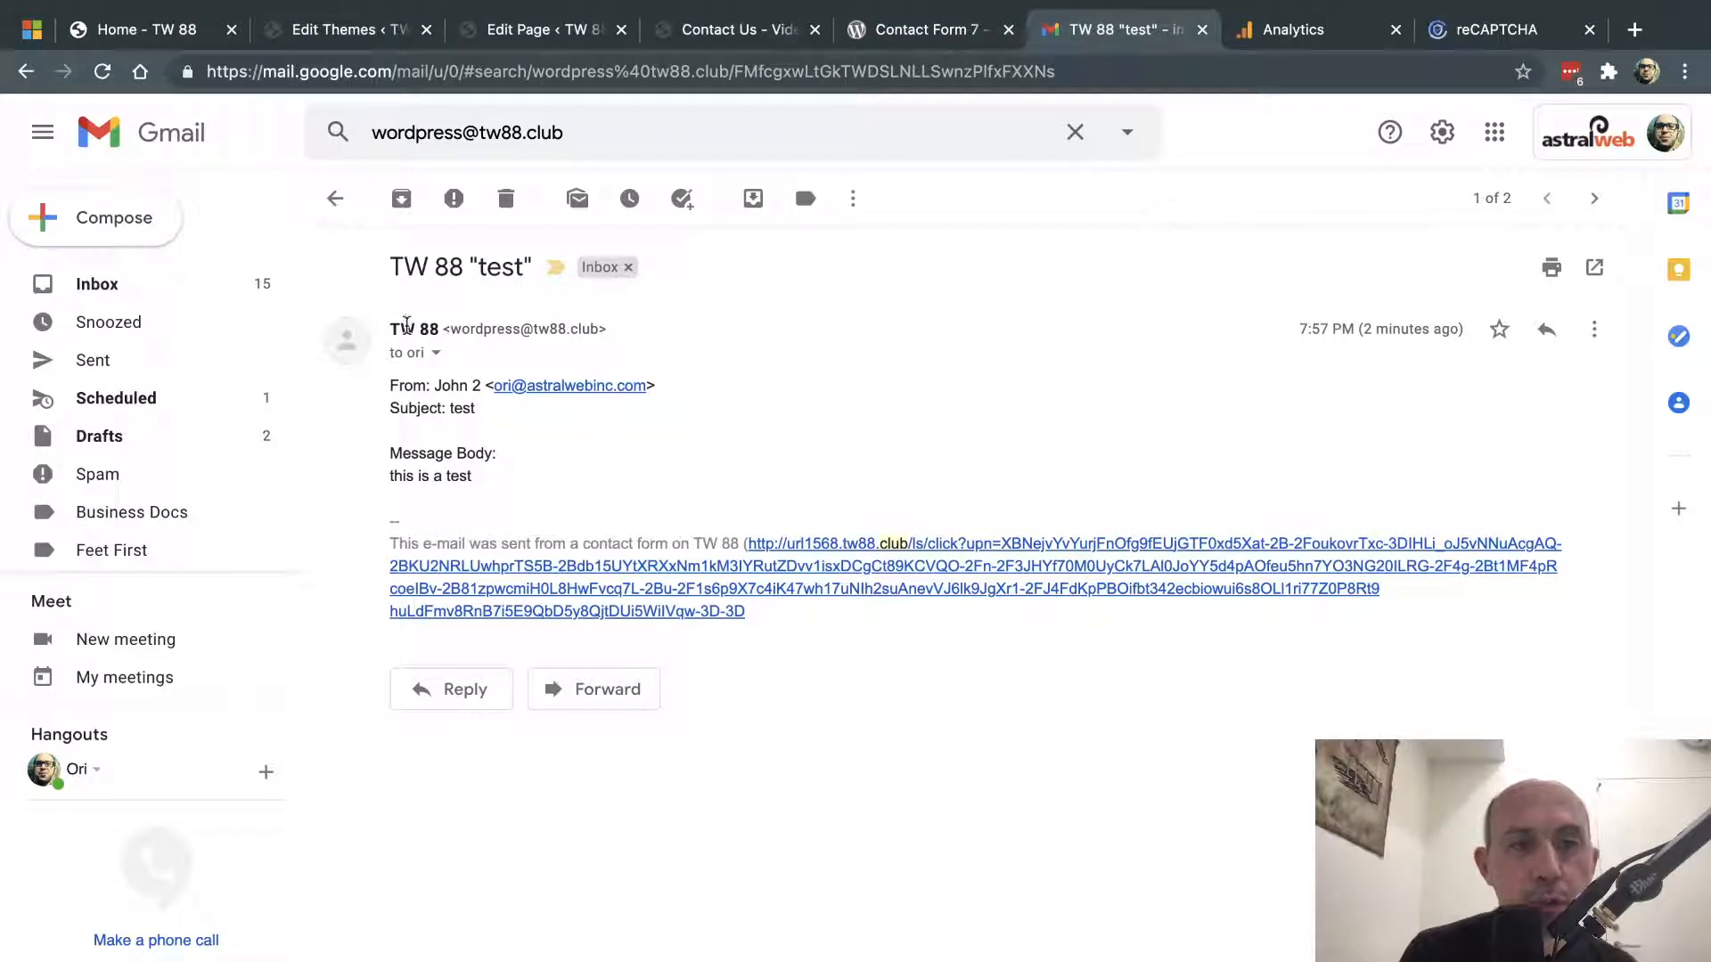
drag(401, 326, 539, 326)
click(435, 389)
drag(434, 389, 477, 410)
click(444, 408)
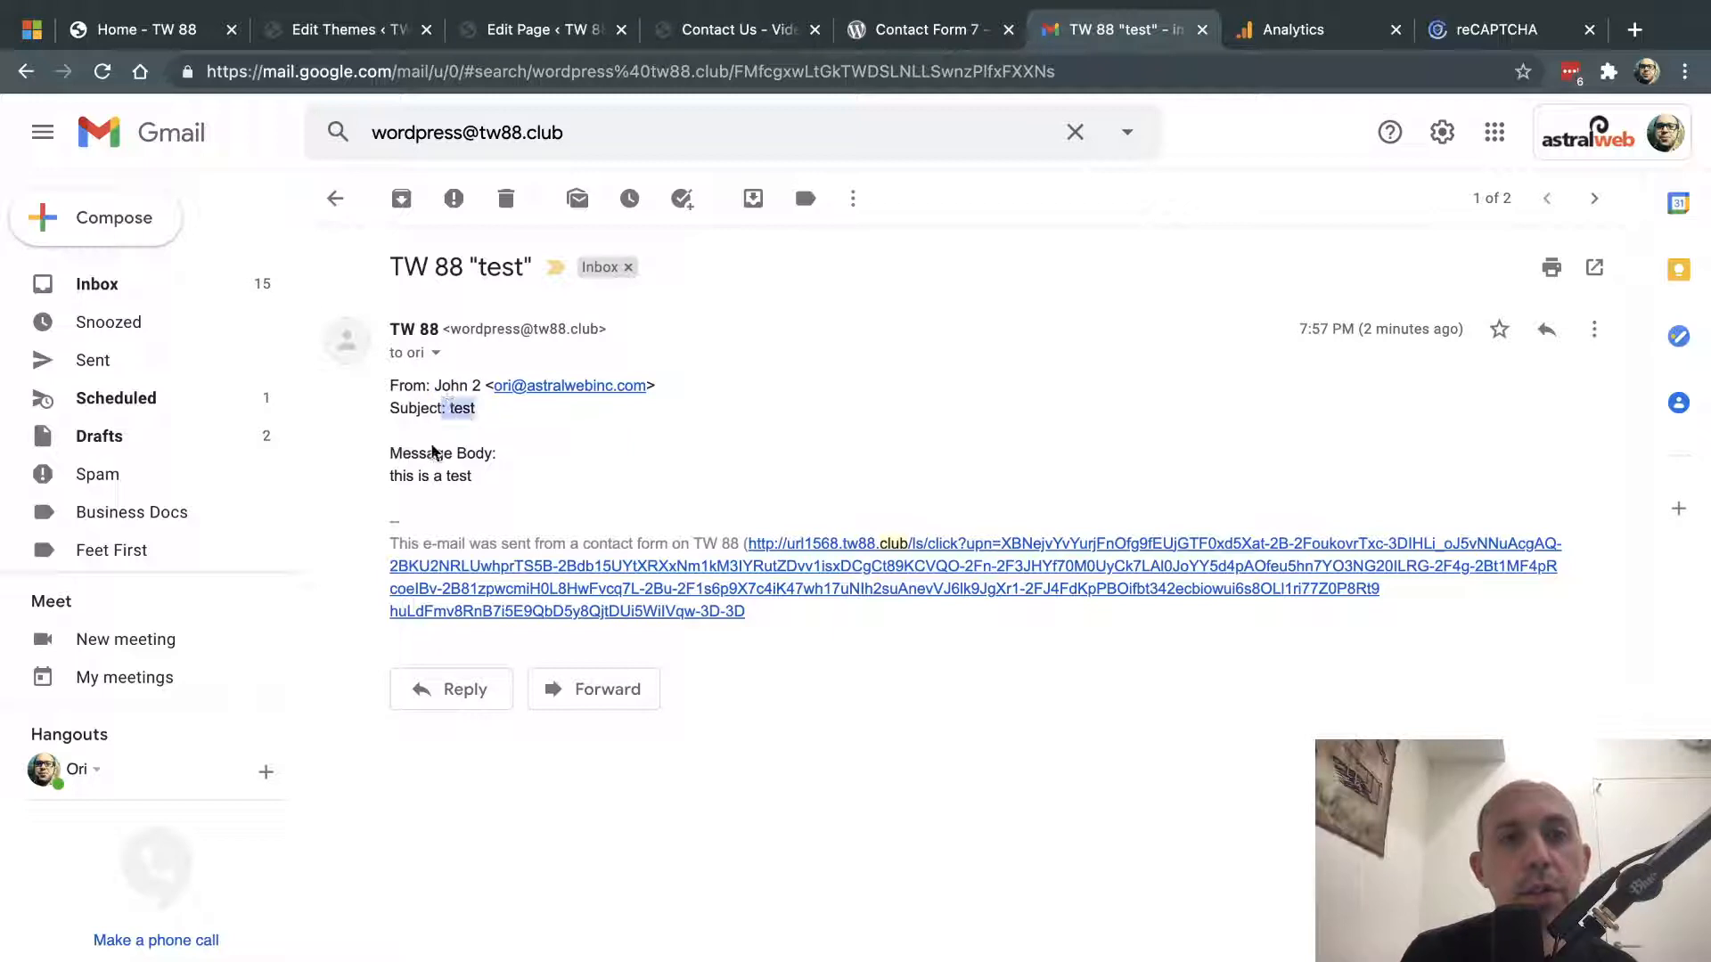
drag(395, 475, 478, 482)
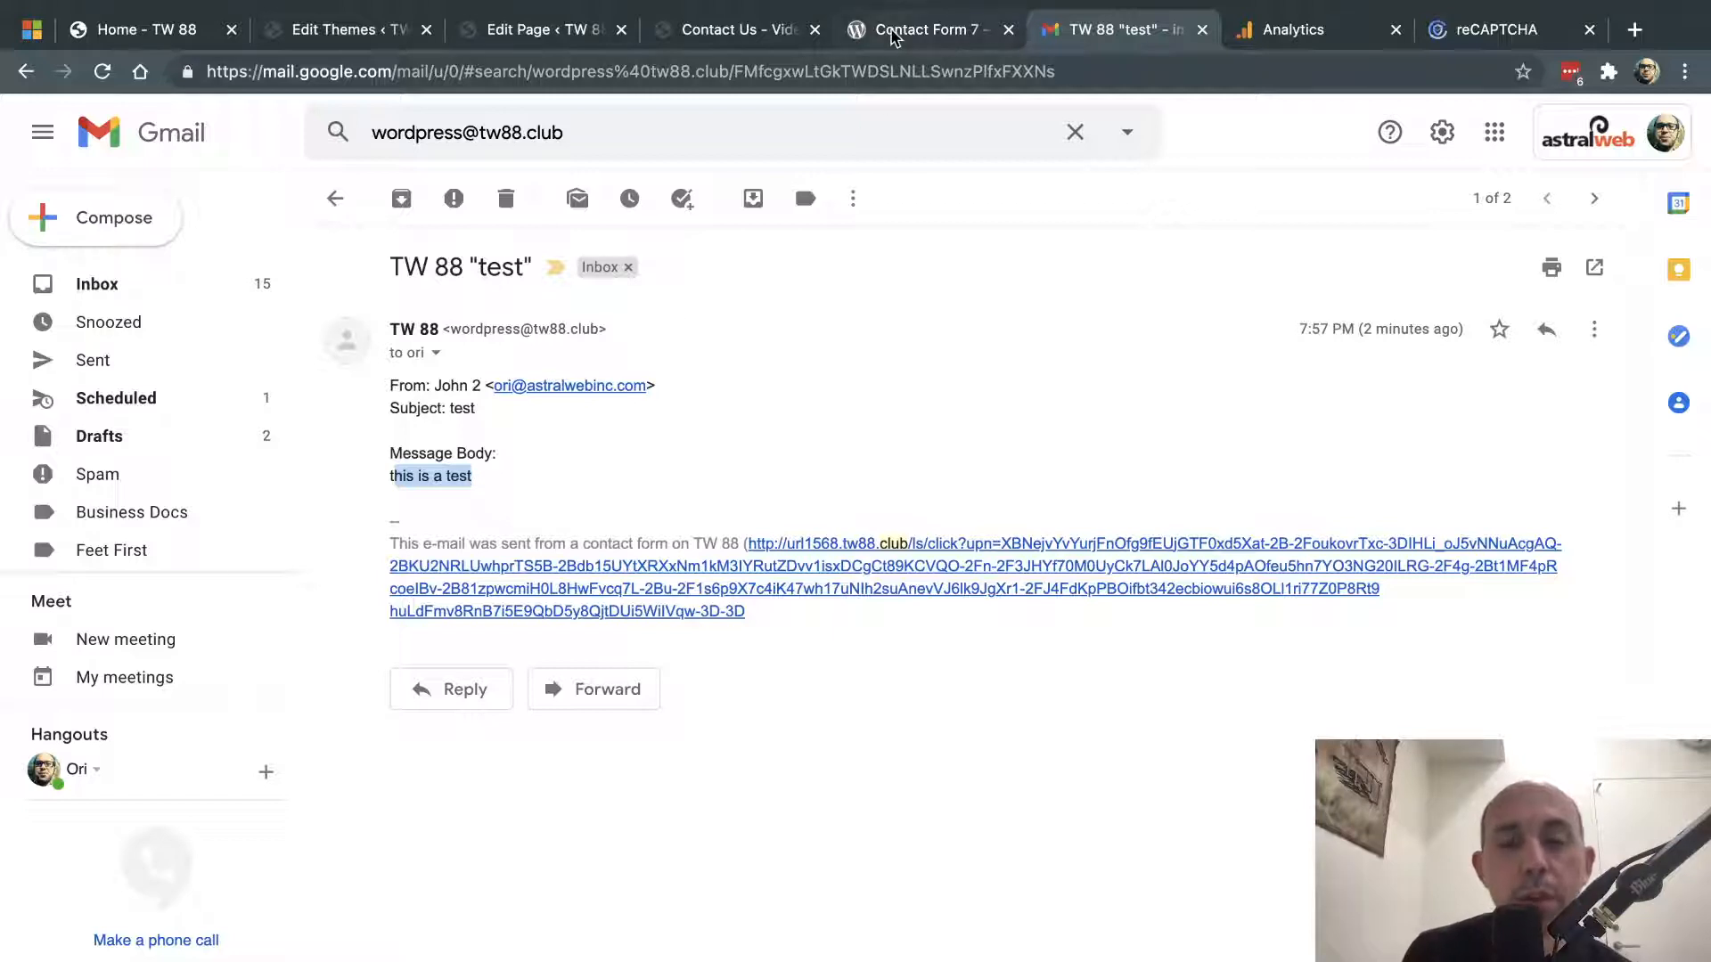
click(827, 350)
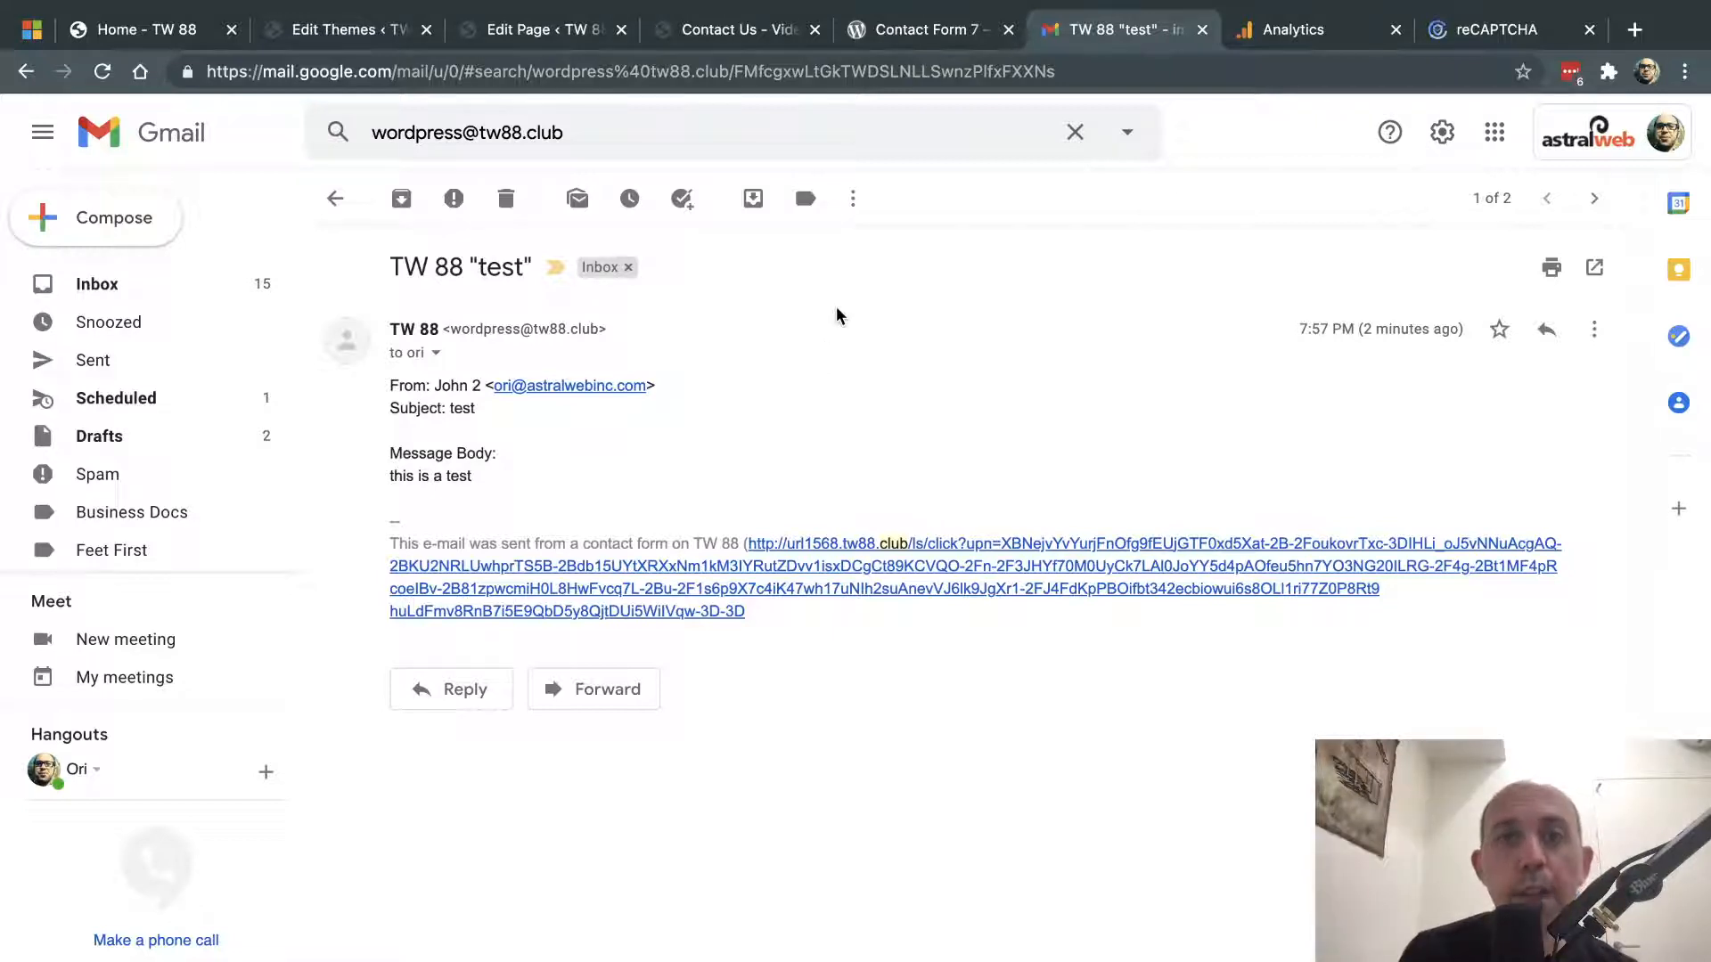
click(936, 32)
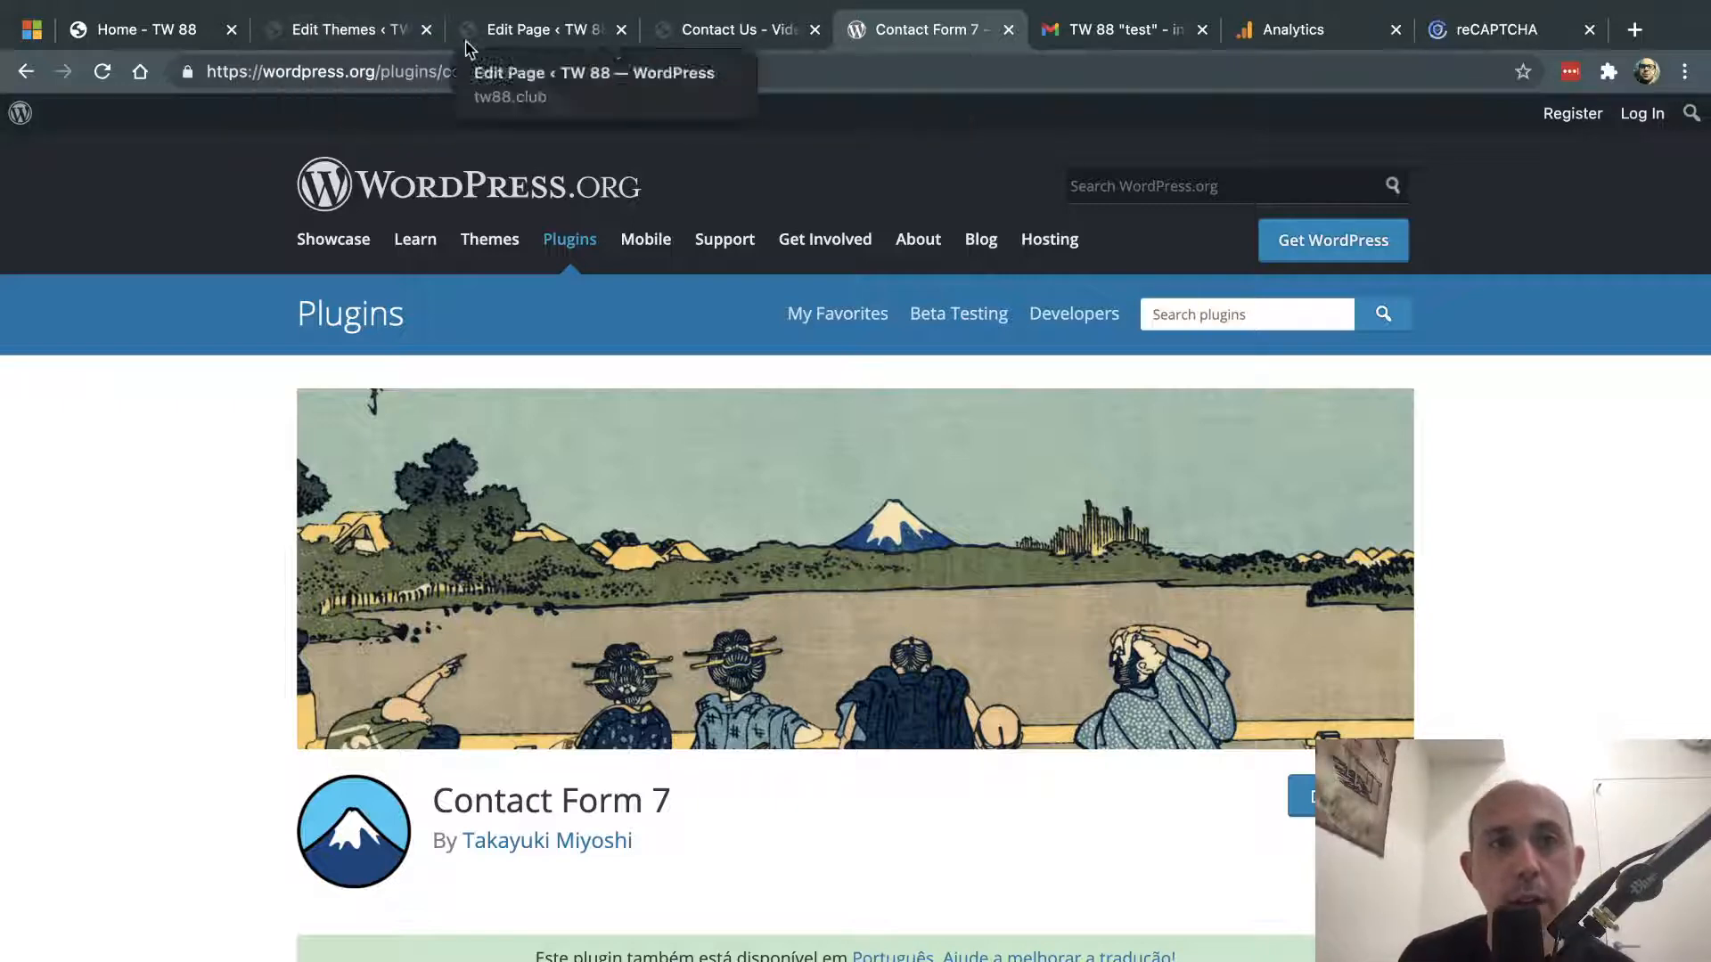
- Go back to the Edit Themes browser tab with the theme editor
click(345, 31)
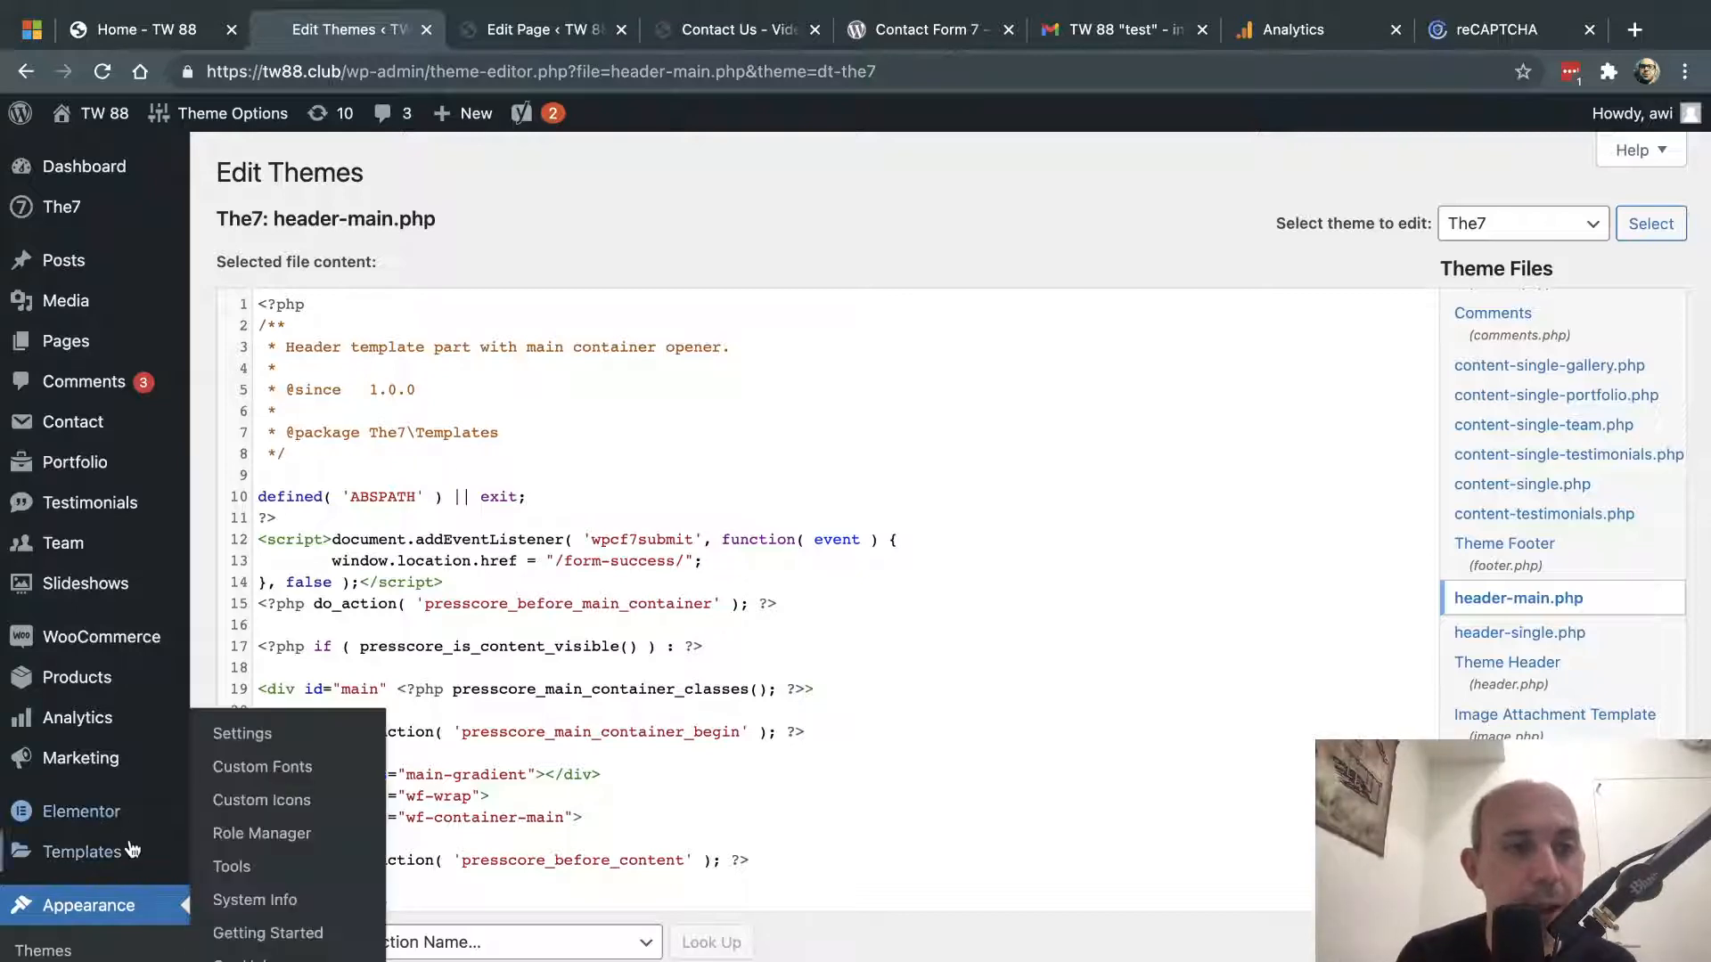
- Go to the Installed Plugins list
scroll(132, 848, down, 3)
mouse_move(132, 780)
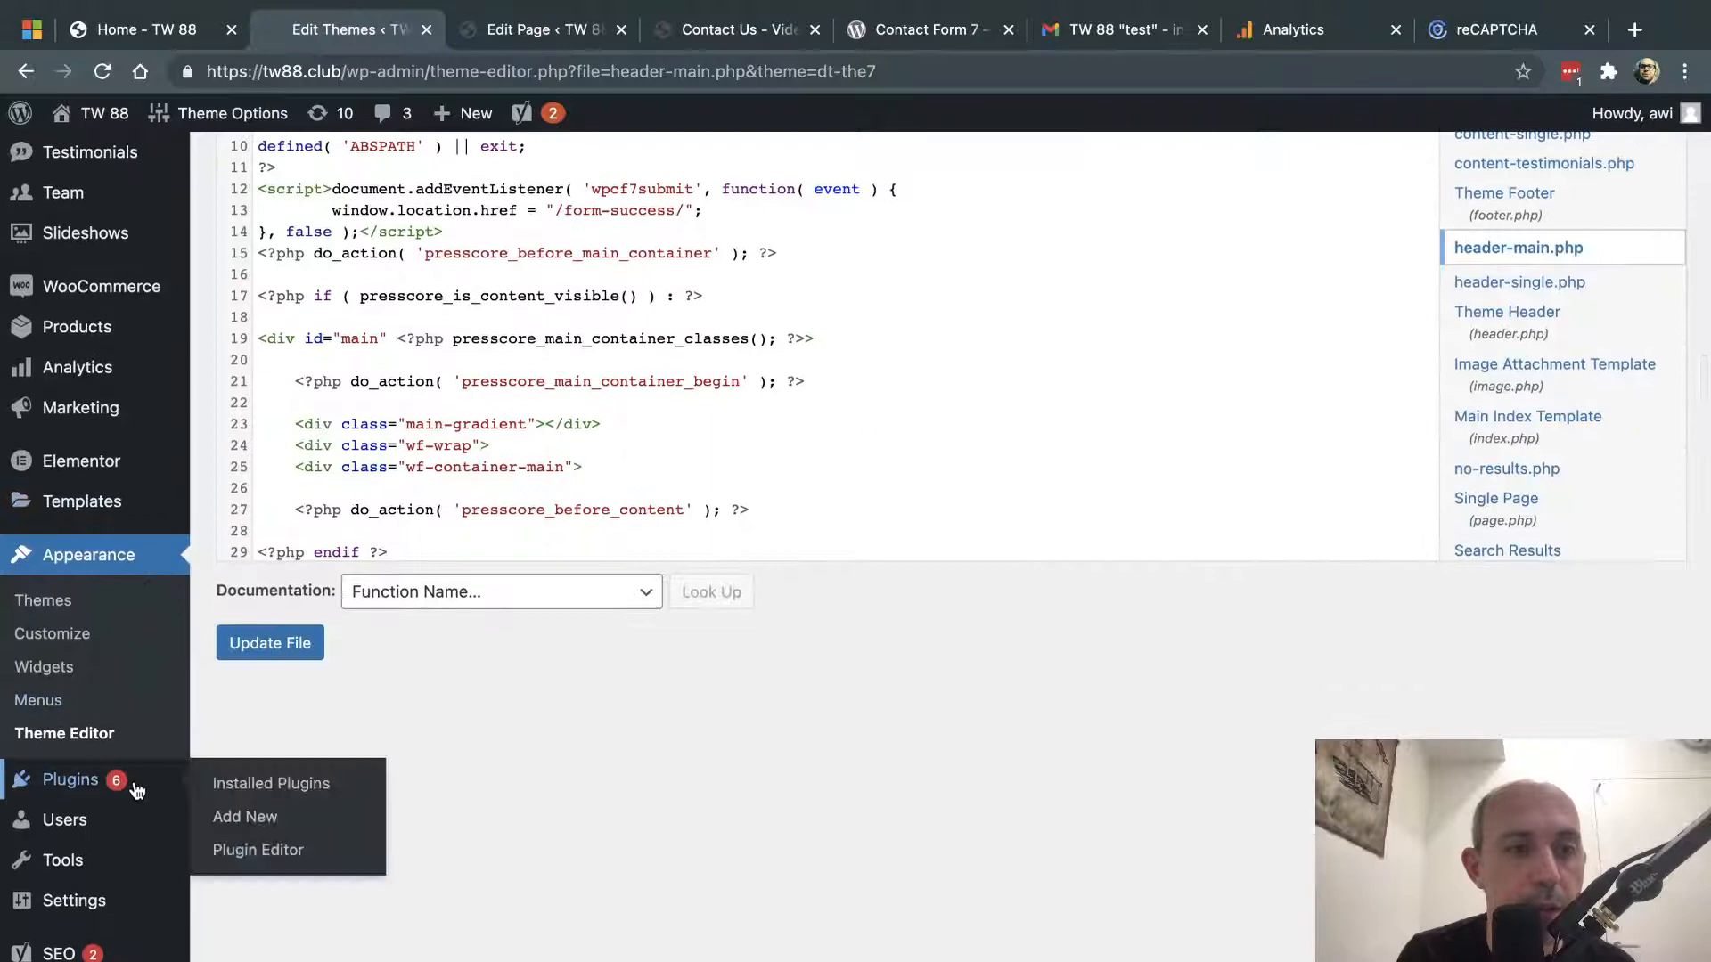
click(275, 794)
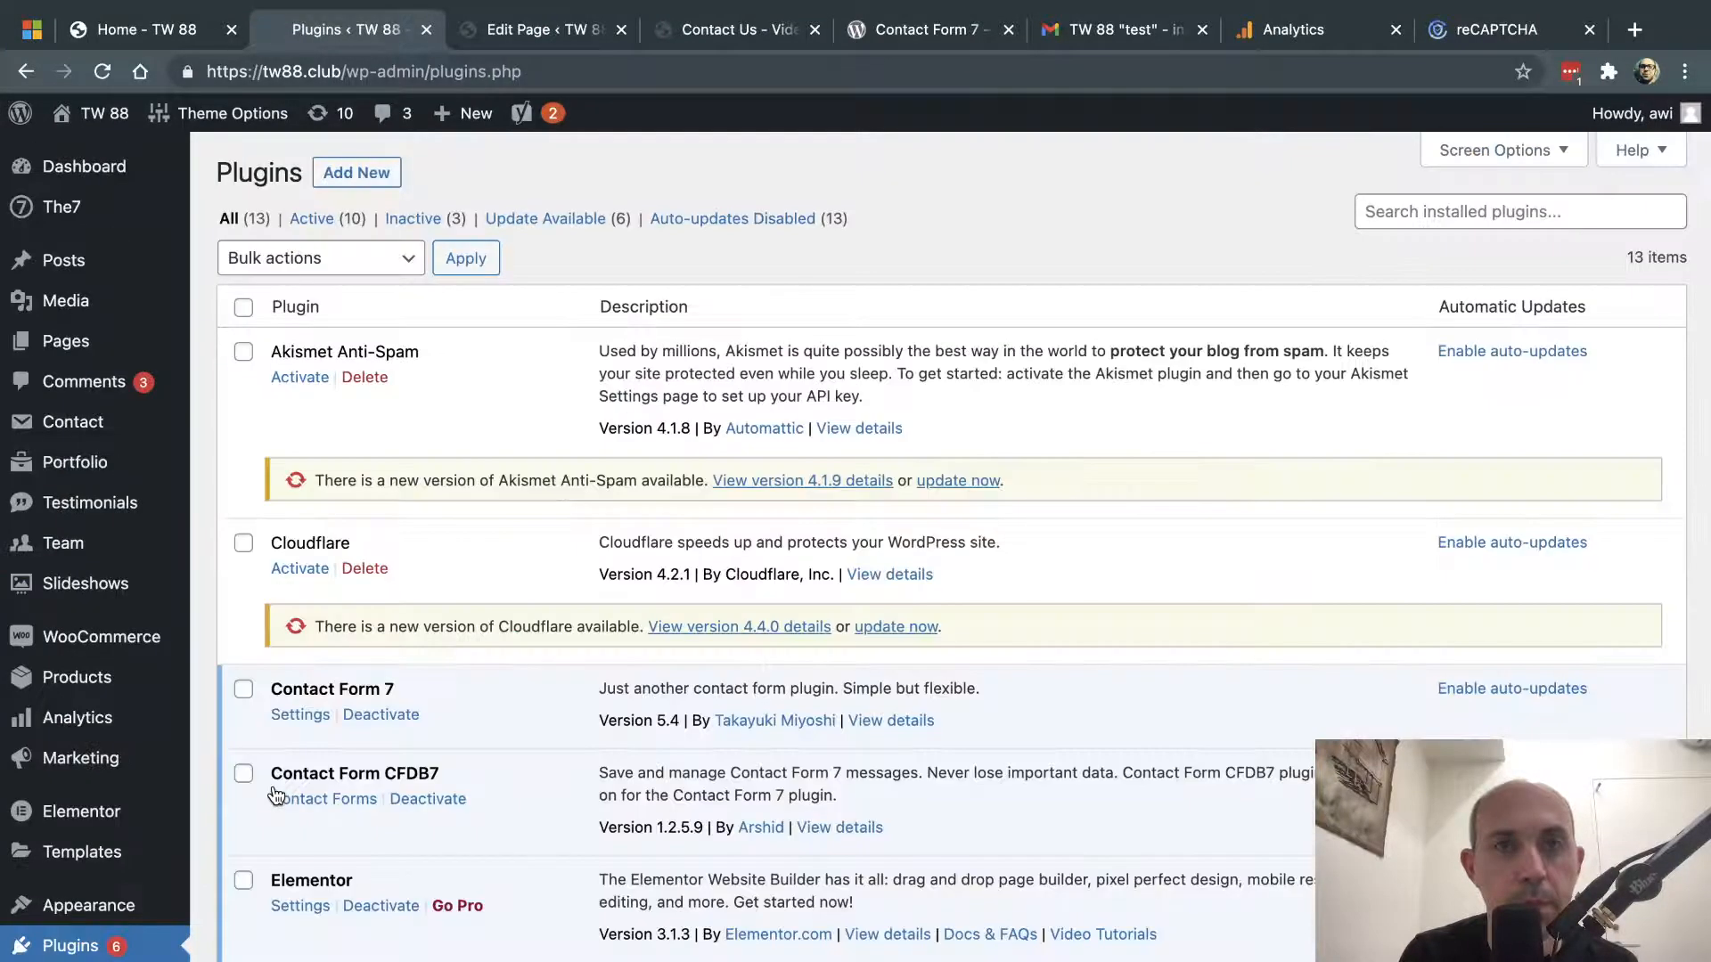
- Find 'sendgrid' on the page, review SendGrid's settings, then return to the Contact Us – Video tab
key(super+f)
text(sendgr)
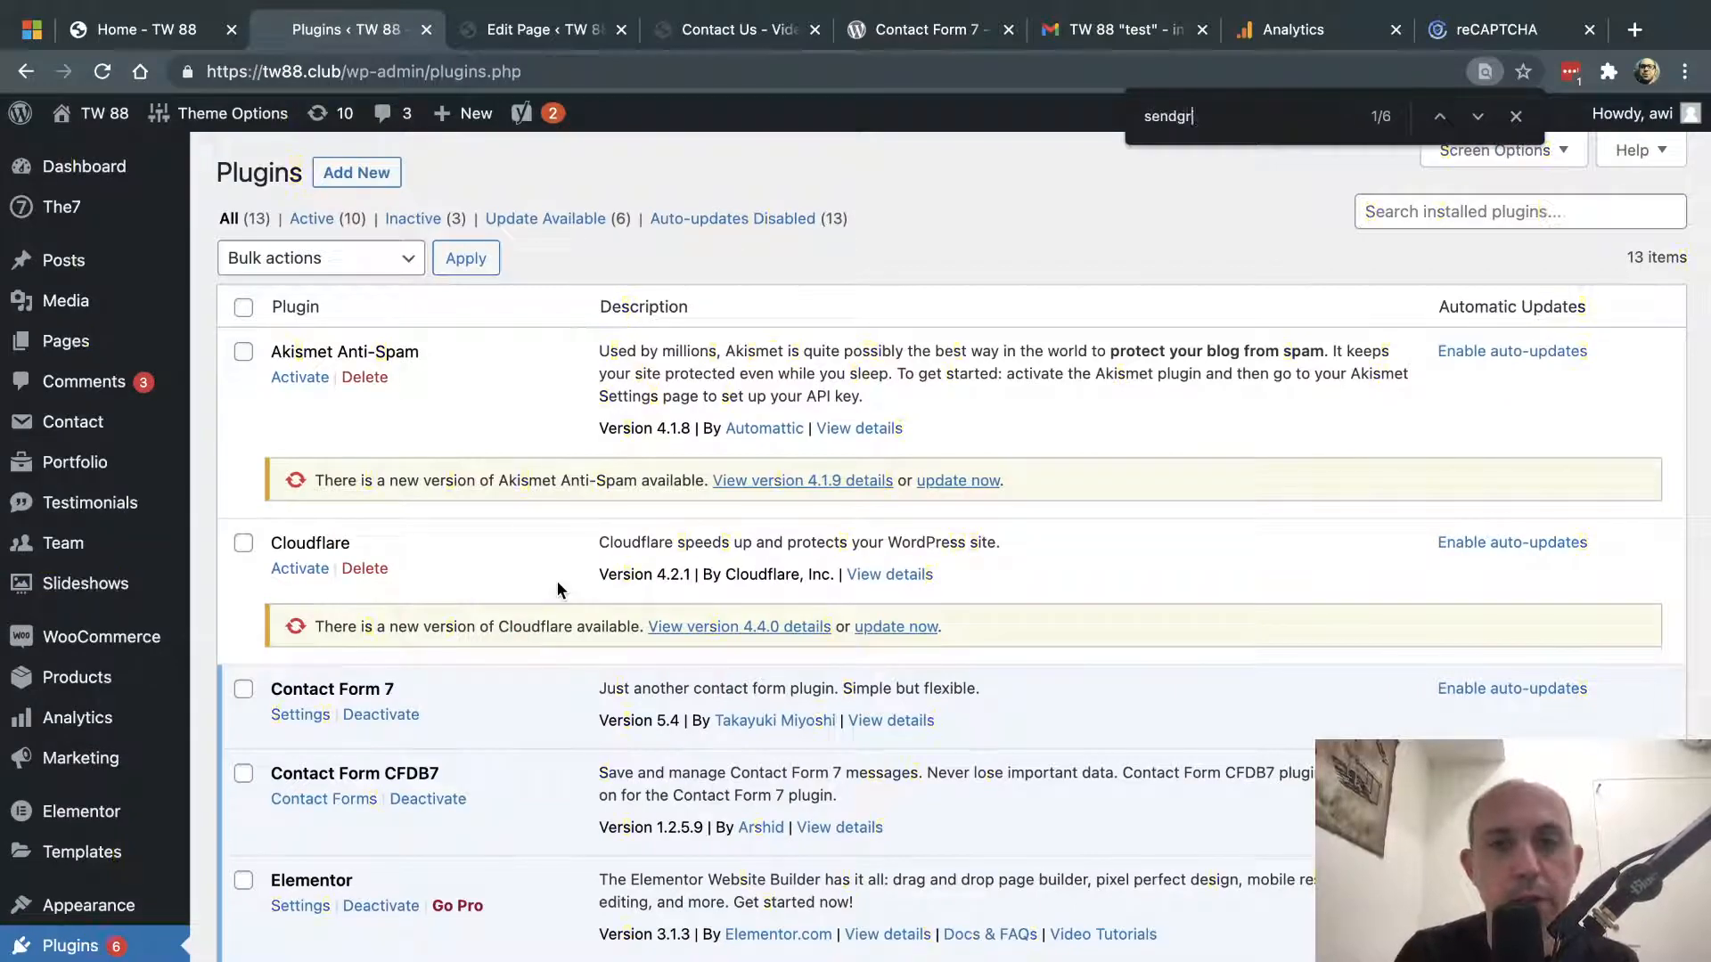
text(id)
scroll(532, 648, down, 3)
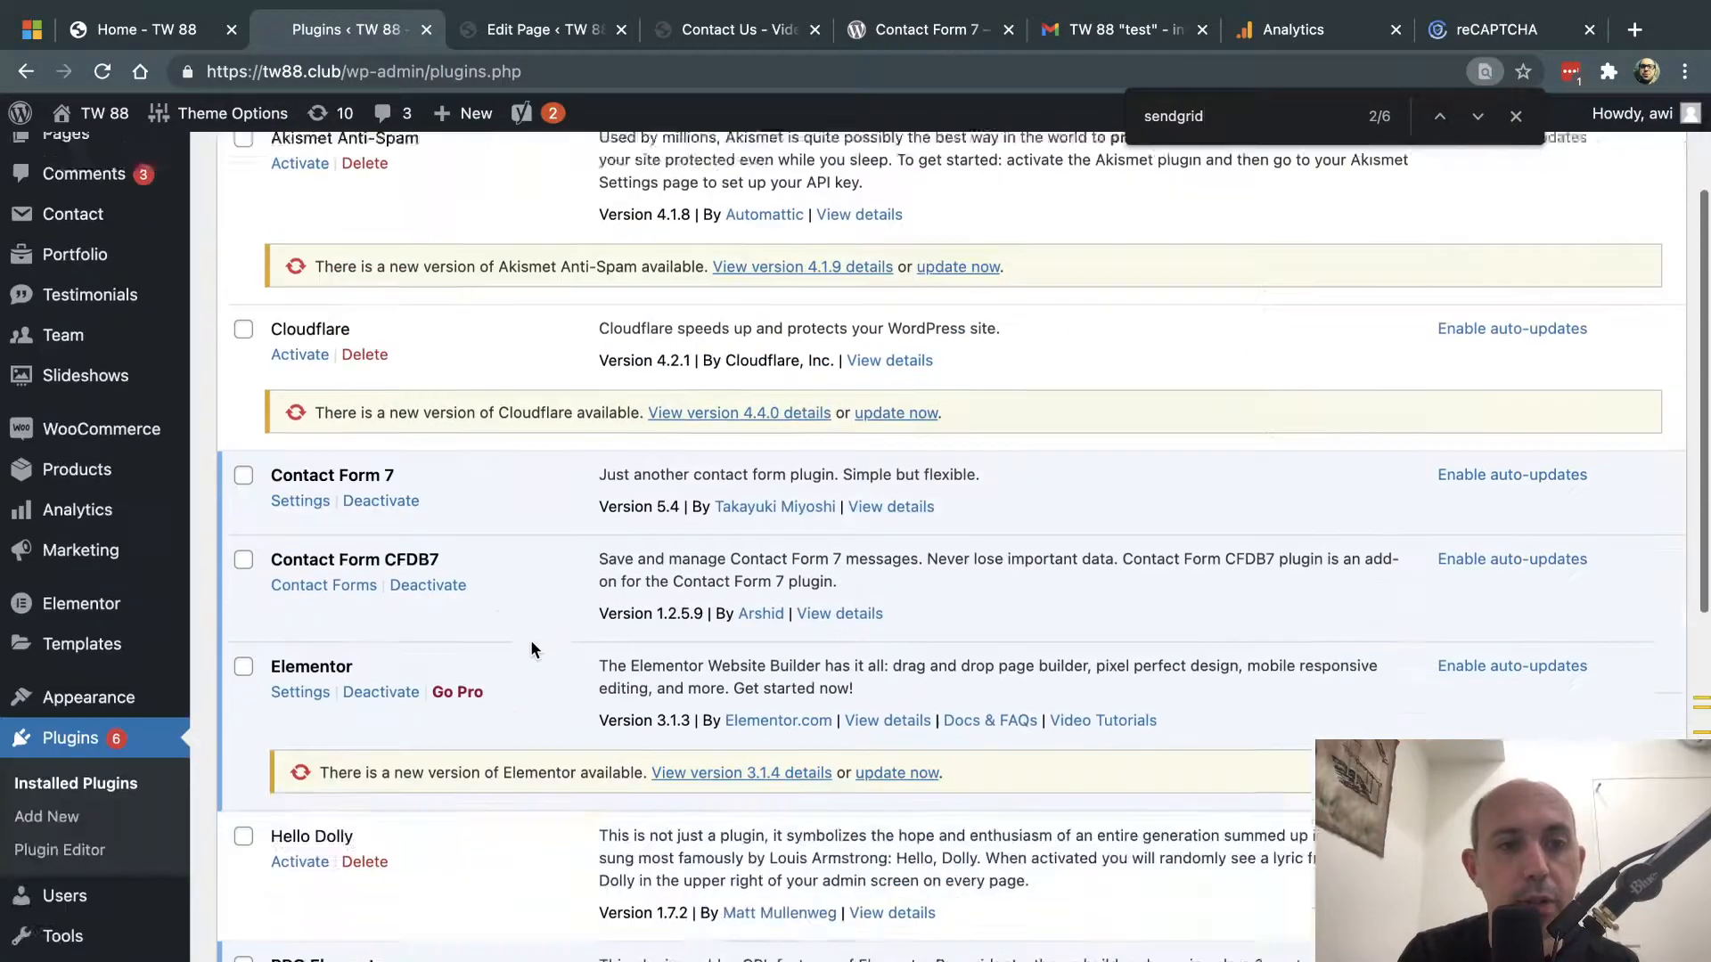
scroll(531, 640, down, 7)
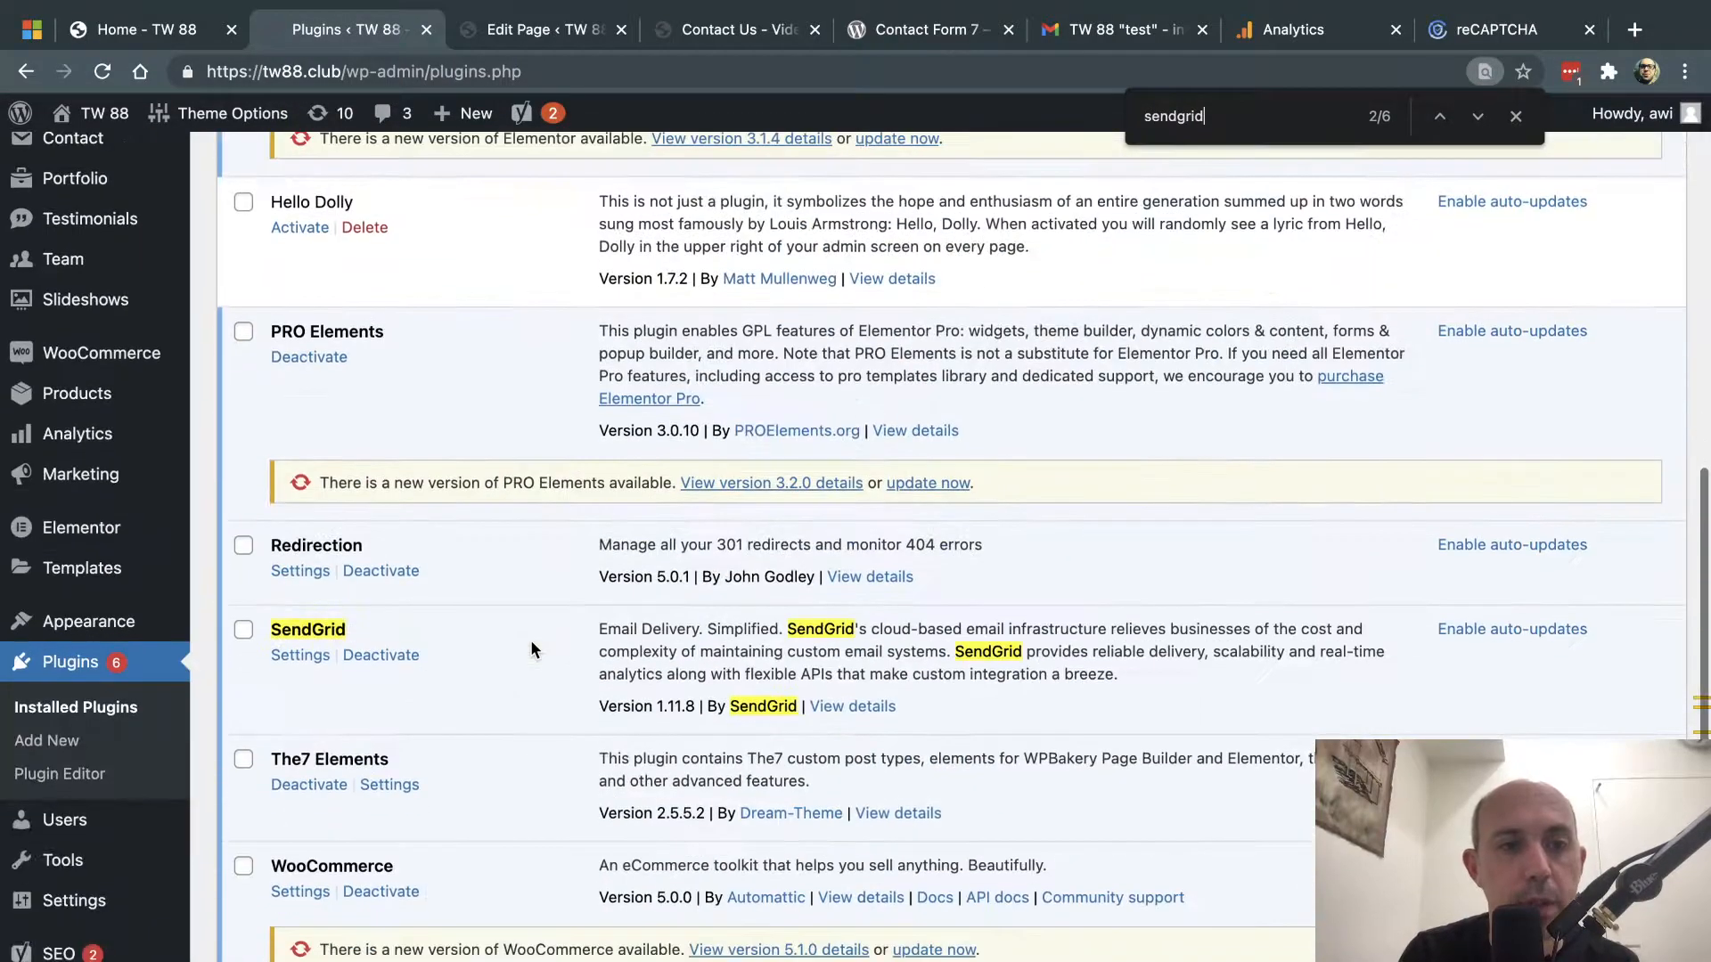
click(297, 658)
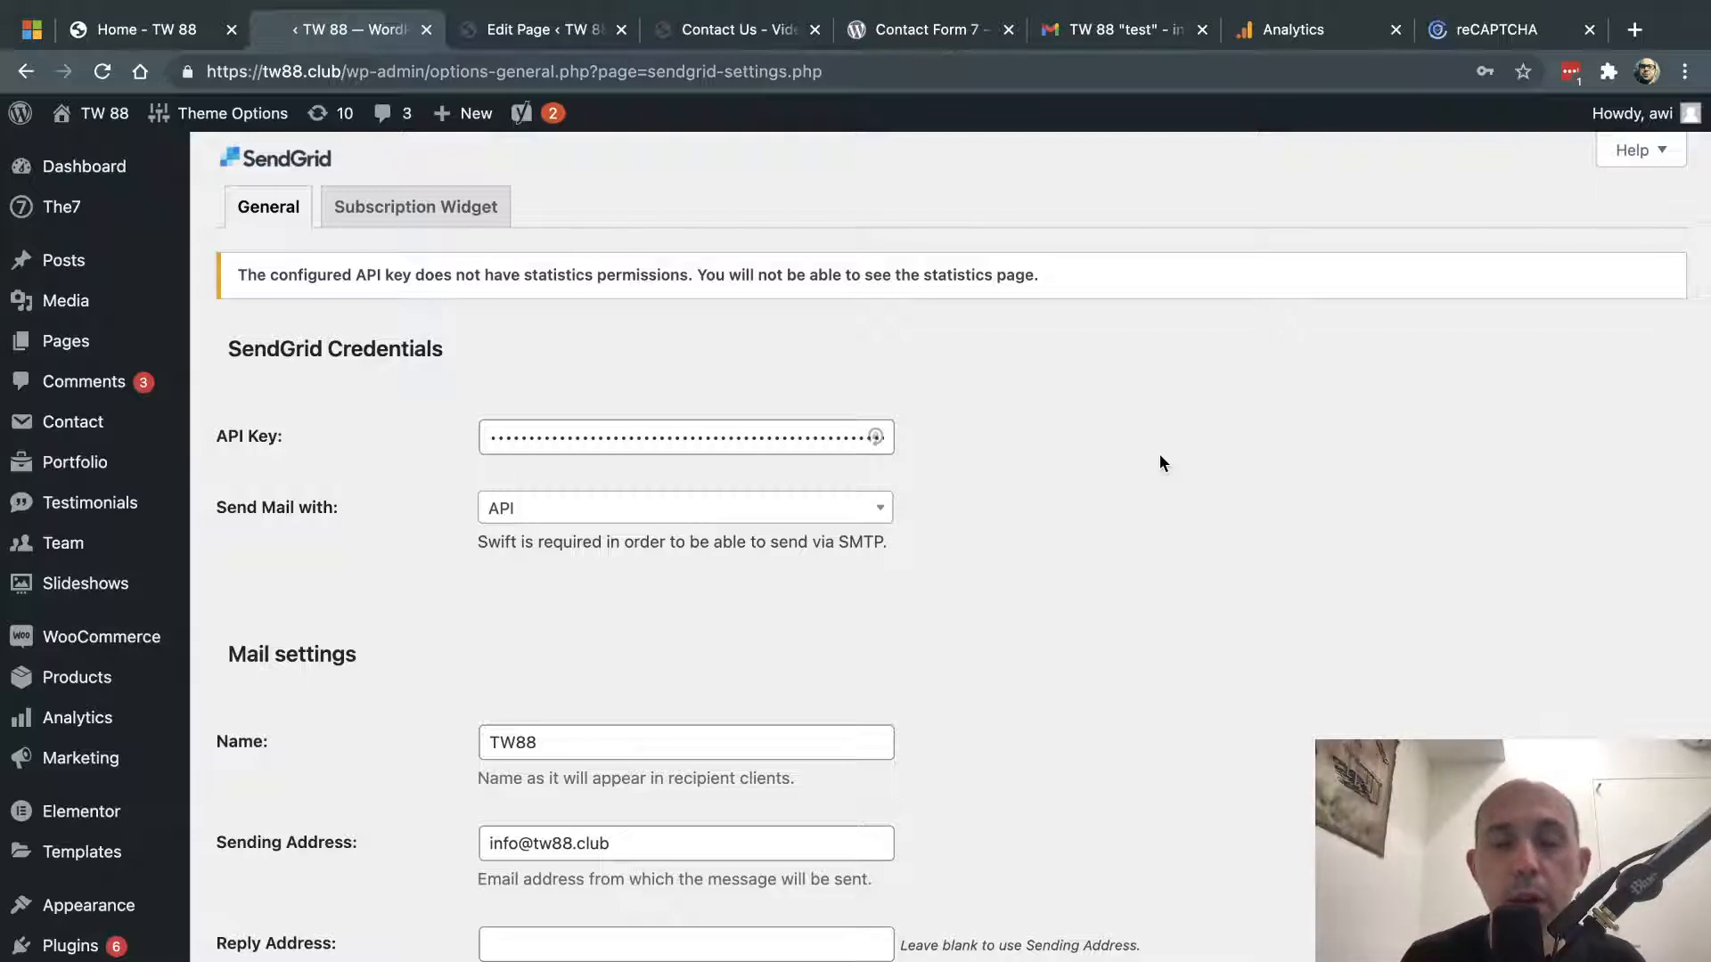
click(744, 31)
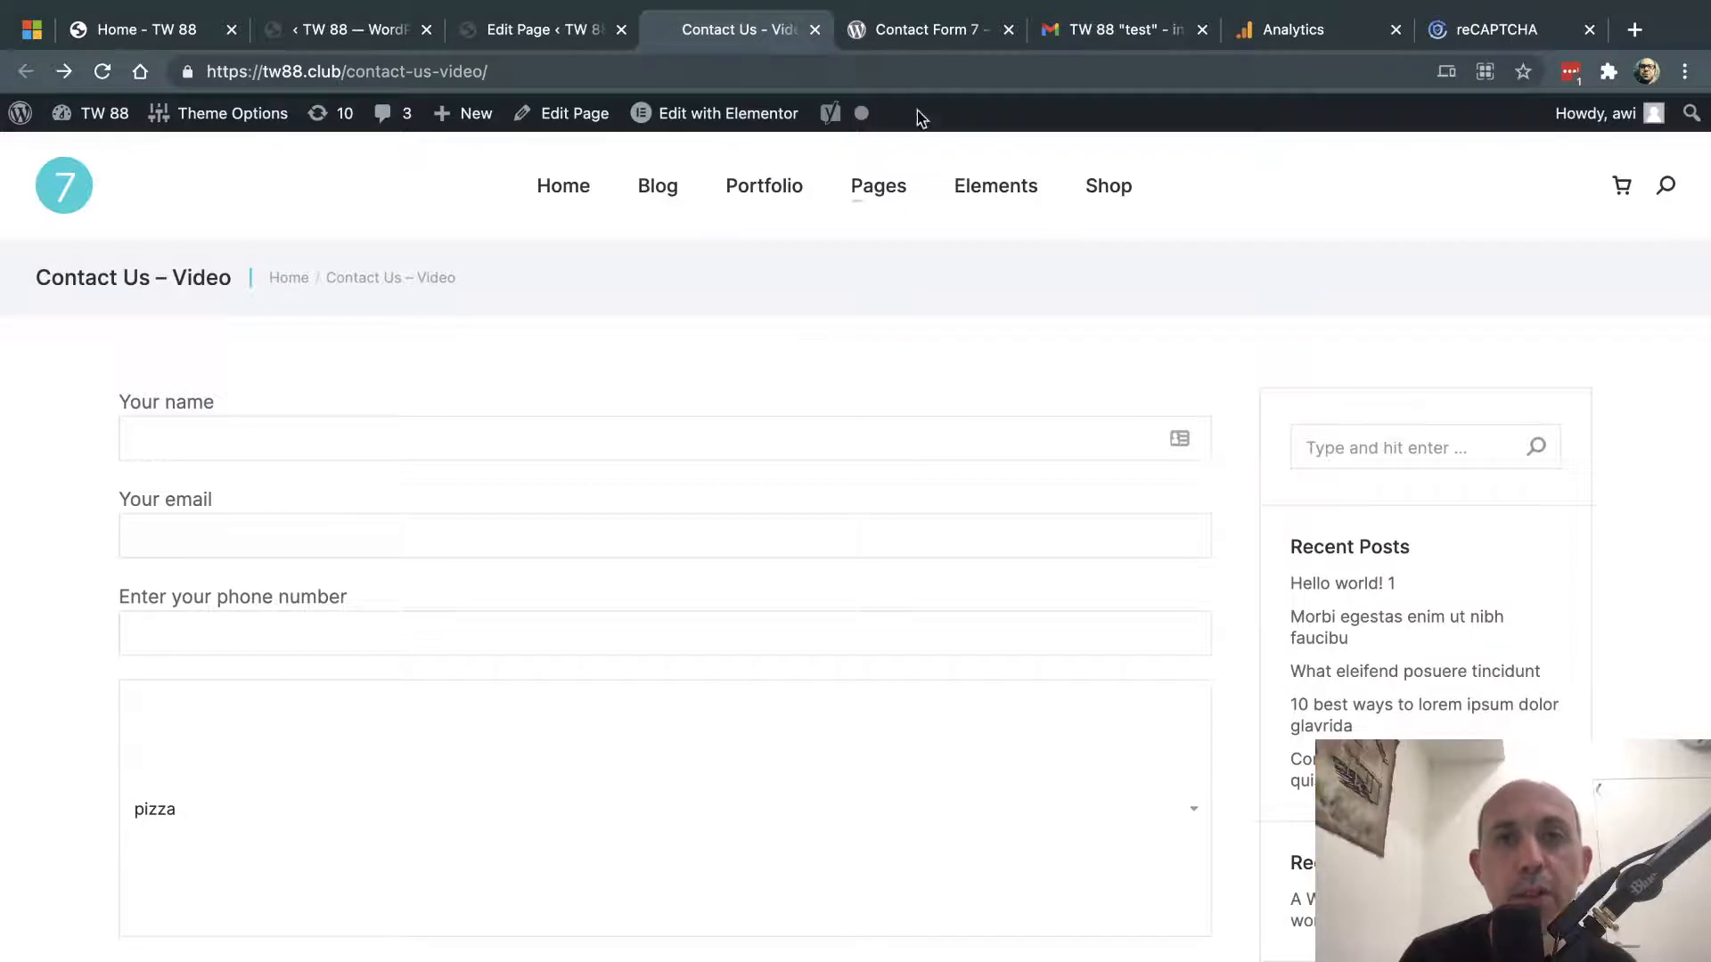
- Cycle back to the SendGrid settings tab and go to Installed Plugins
click(910, 32)
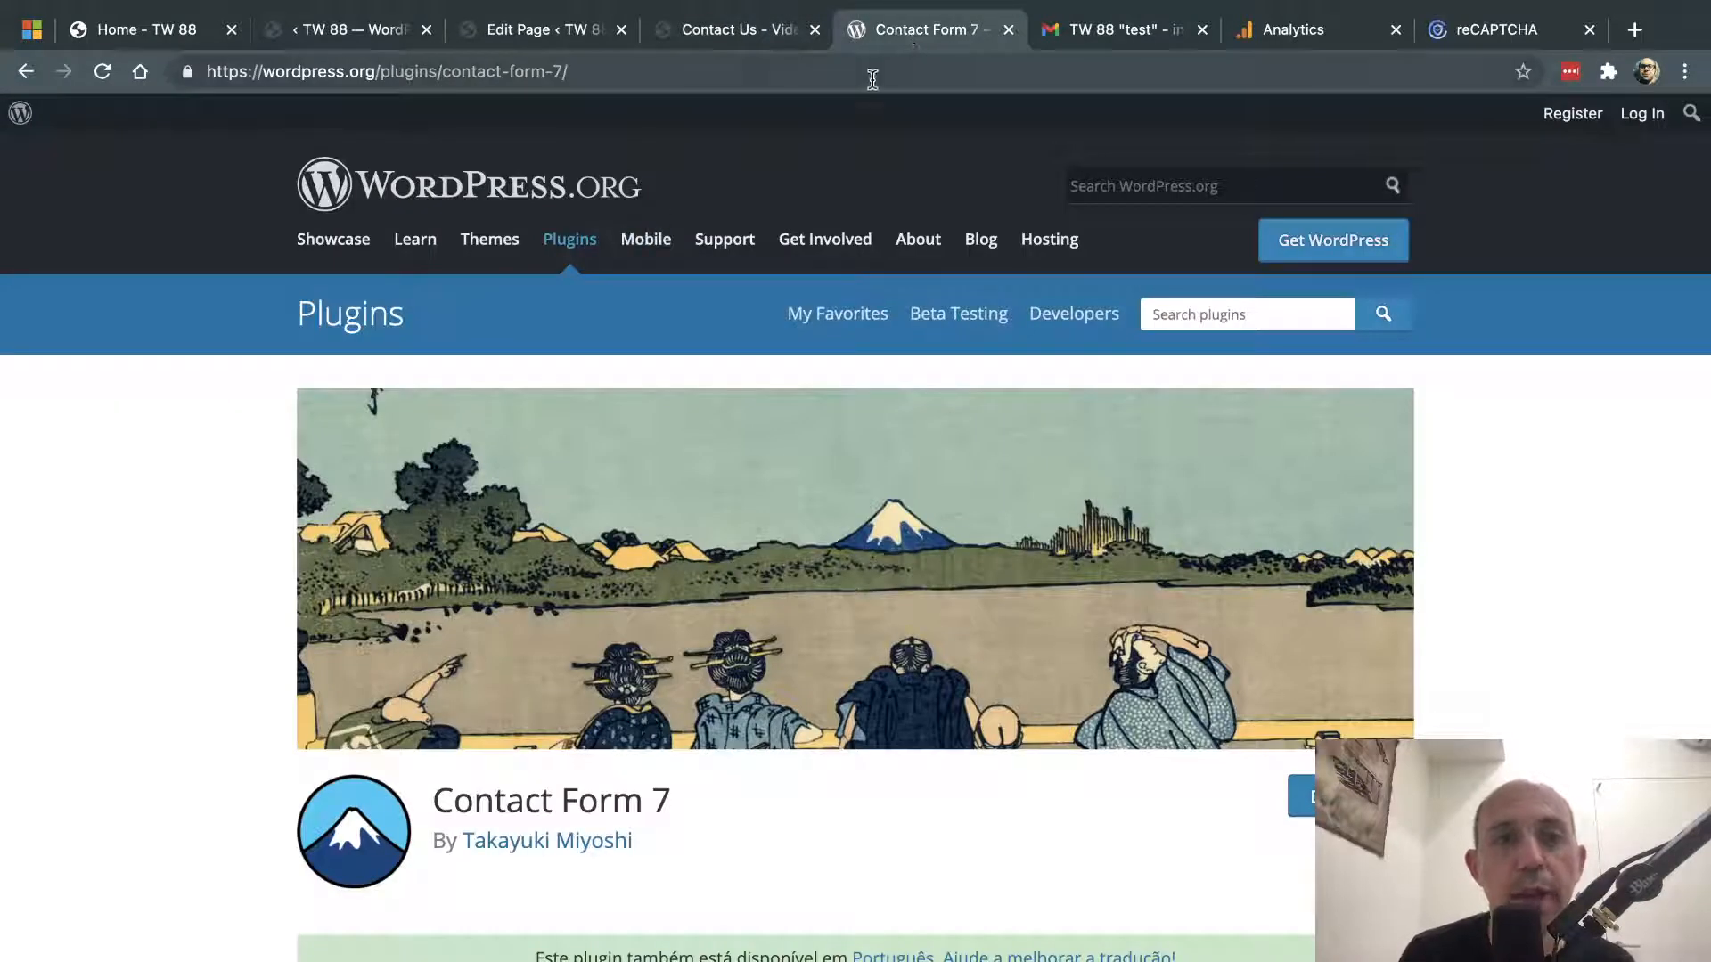
click(536, 34)
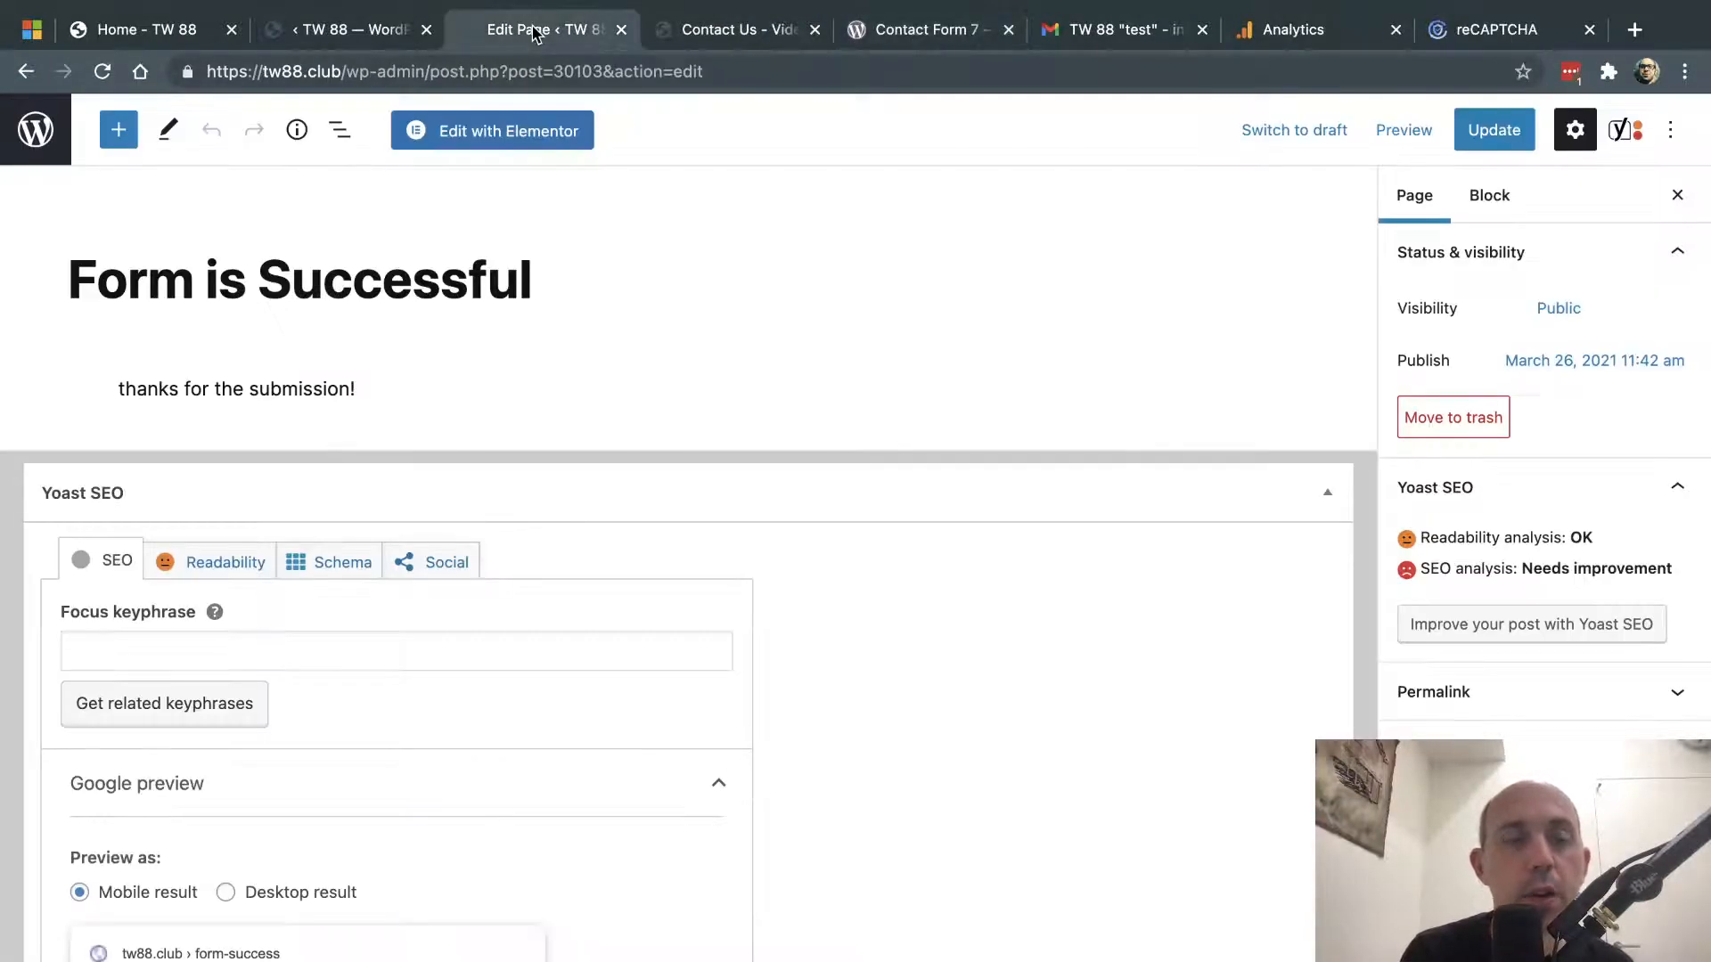
click(352, 31)
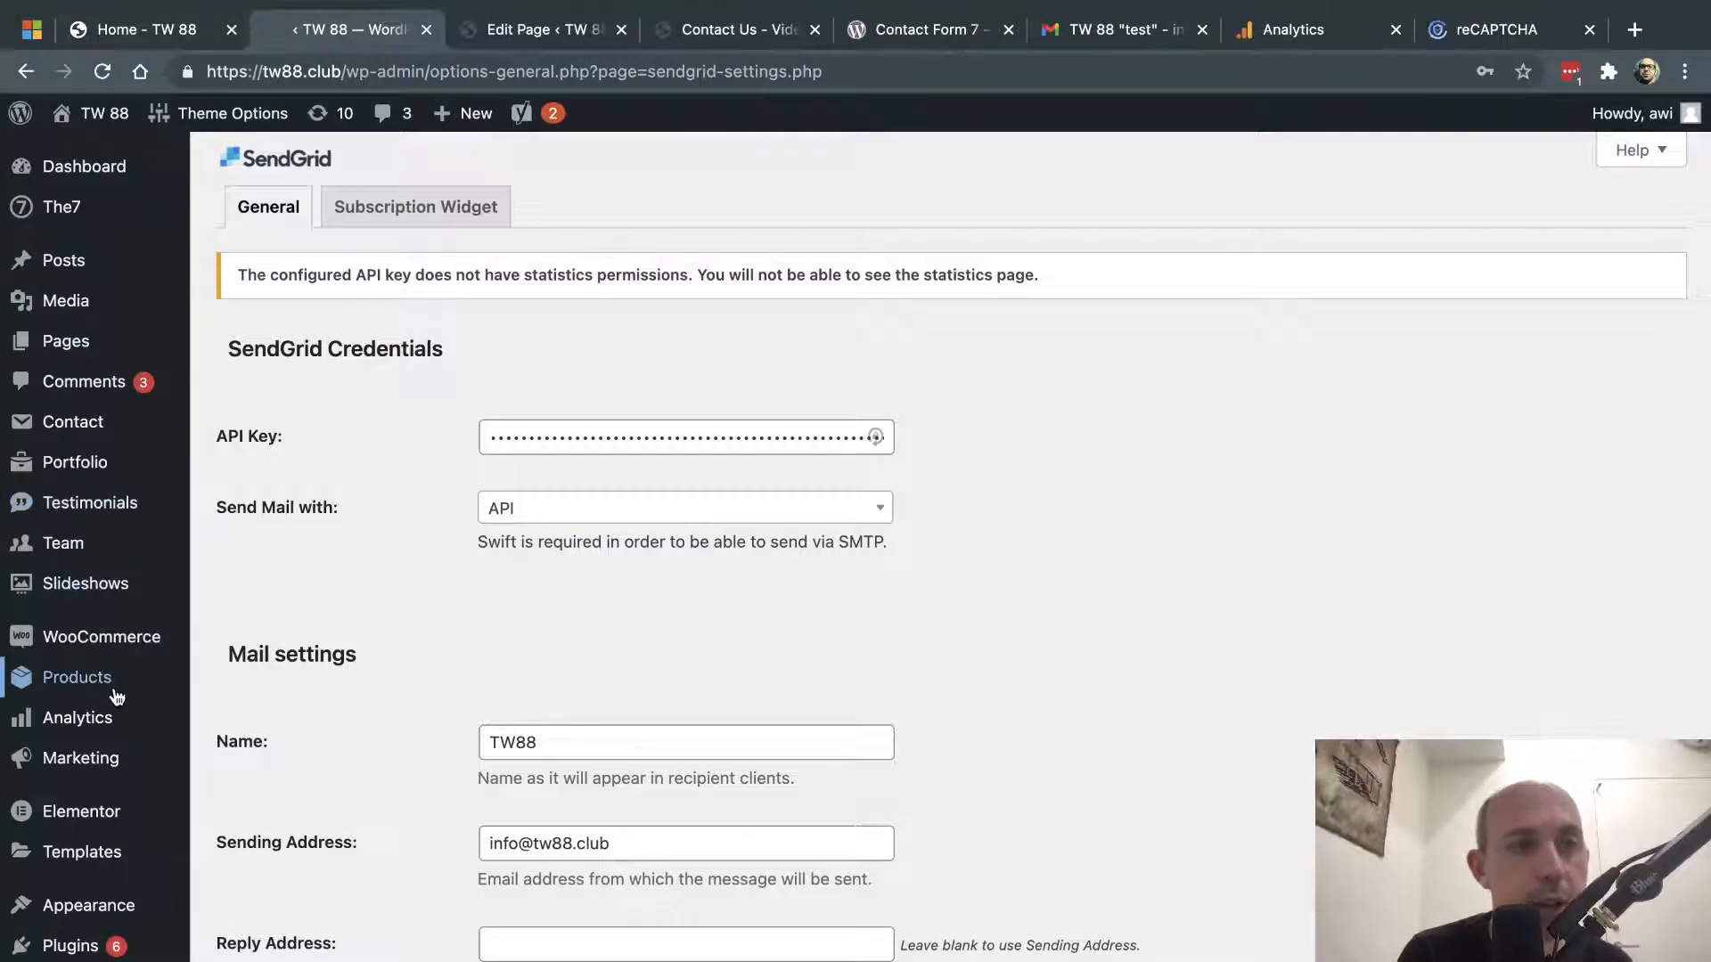
scroll(89, 851, down, 3)
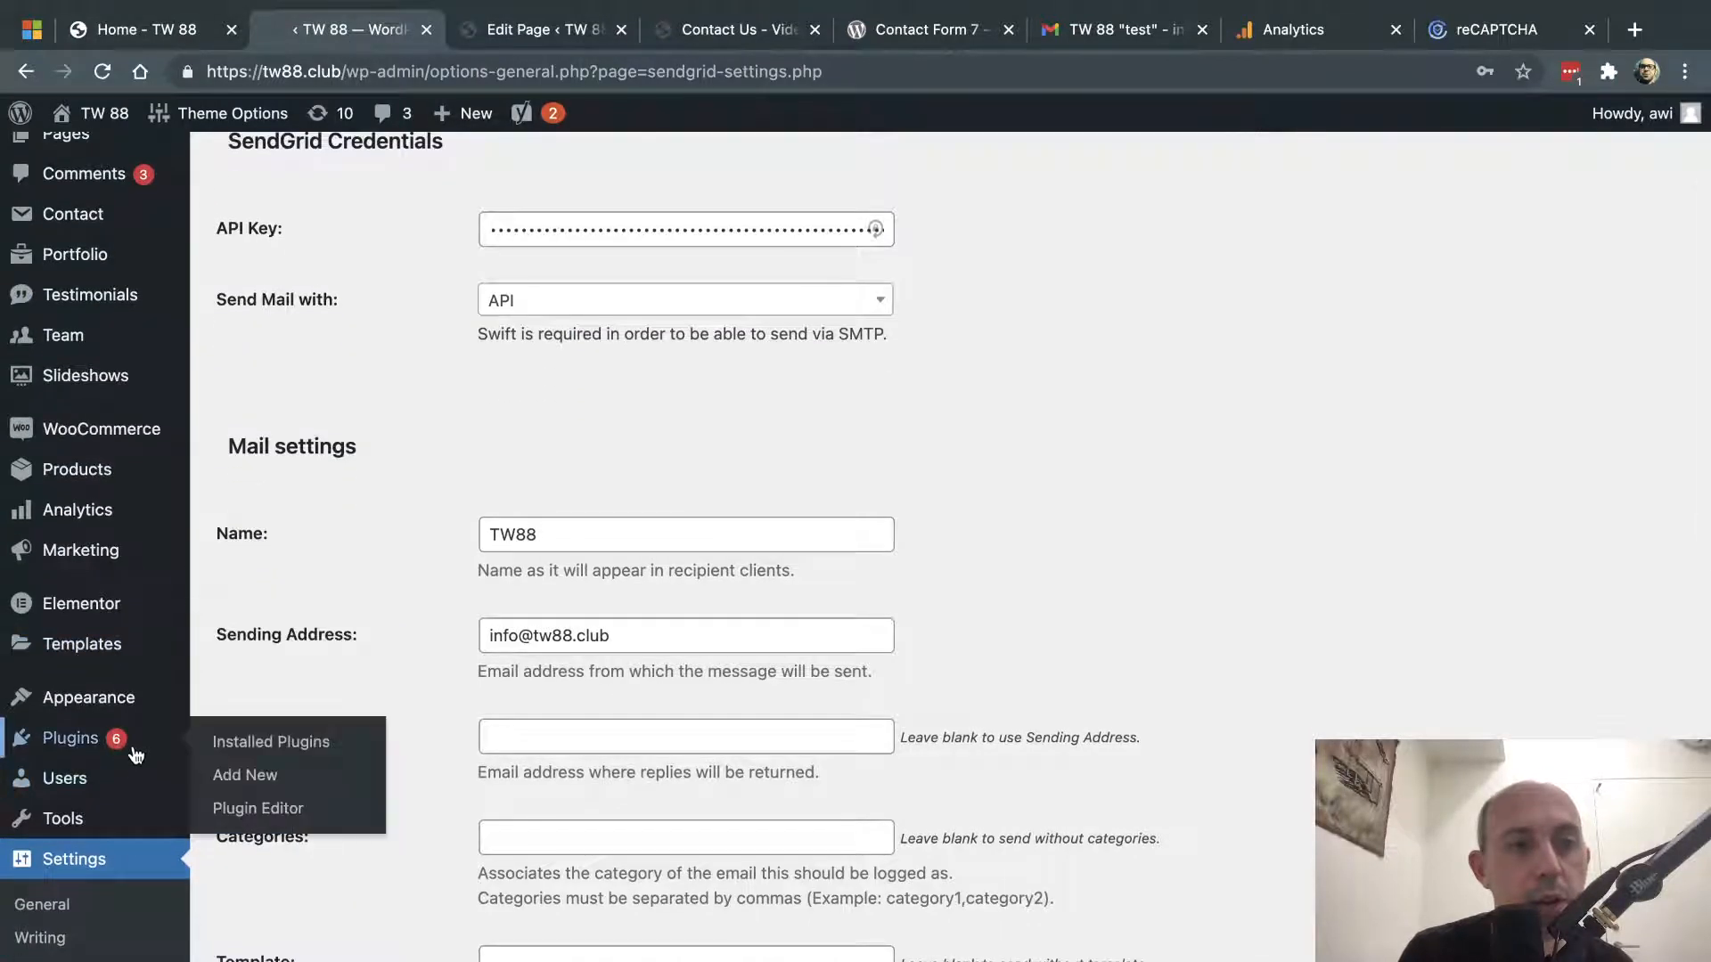
click(250, 743)
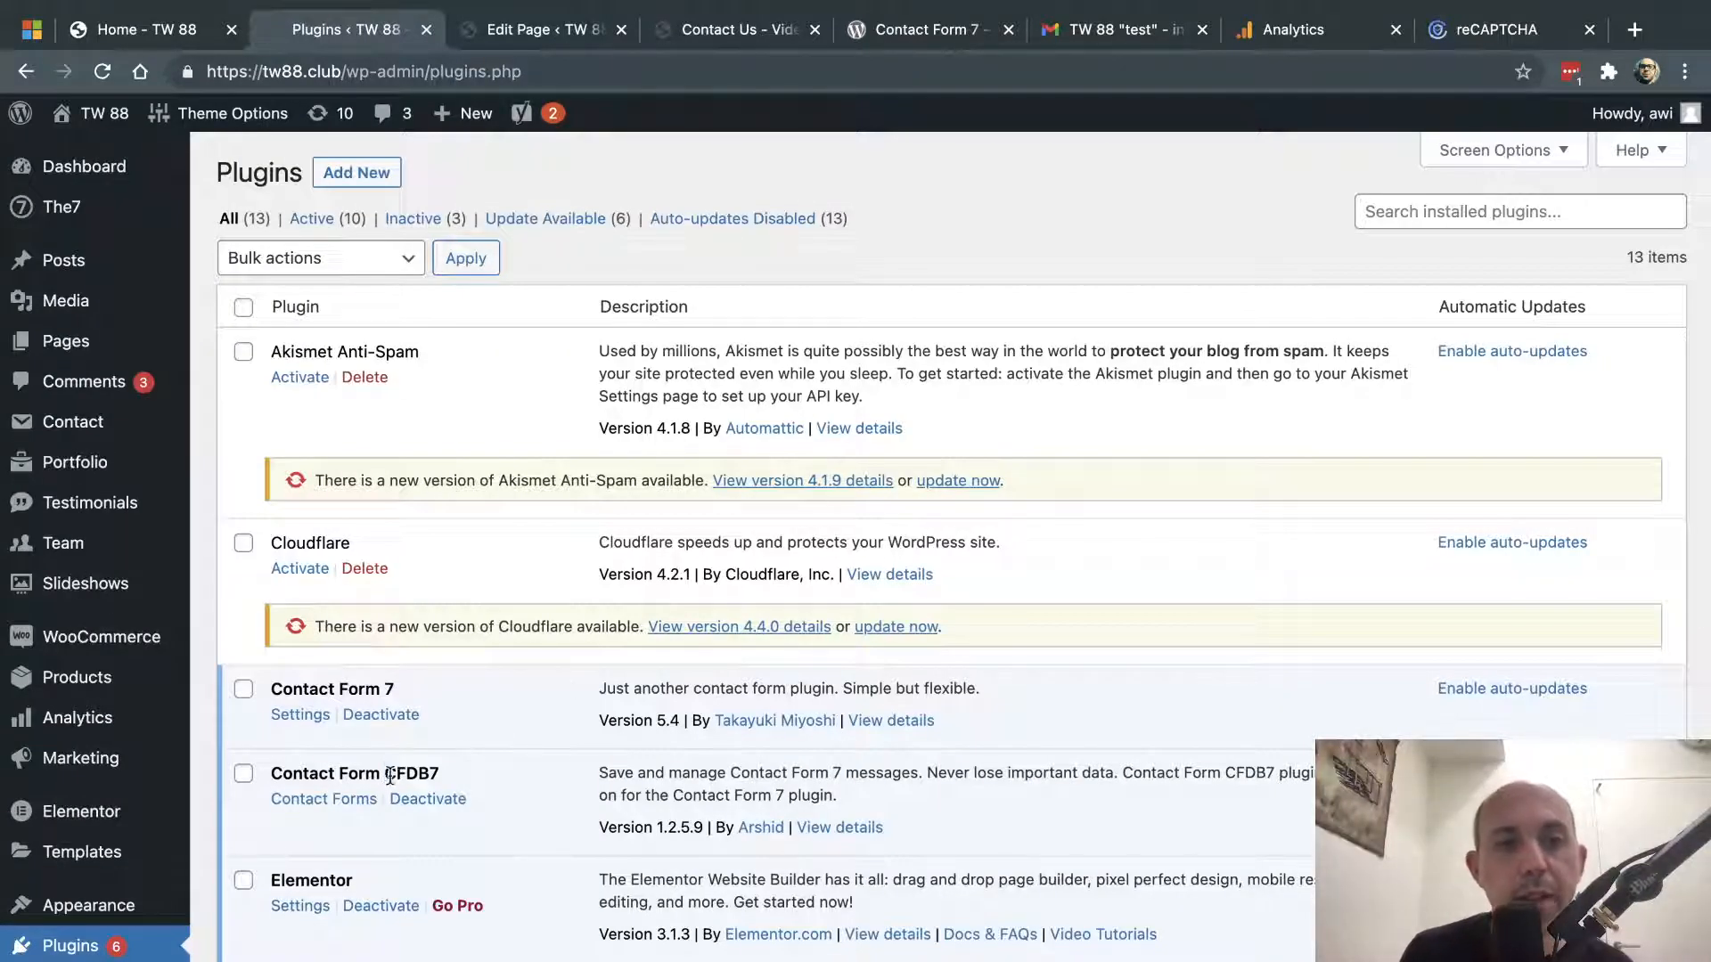
- Check CFDB7's Contact Forms list, go back, and open the CFDB7 View details
drag(385, 774, 438, 780)
click(337, 801)
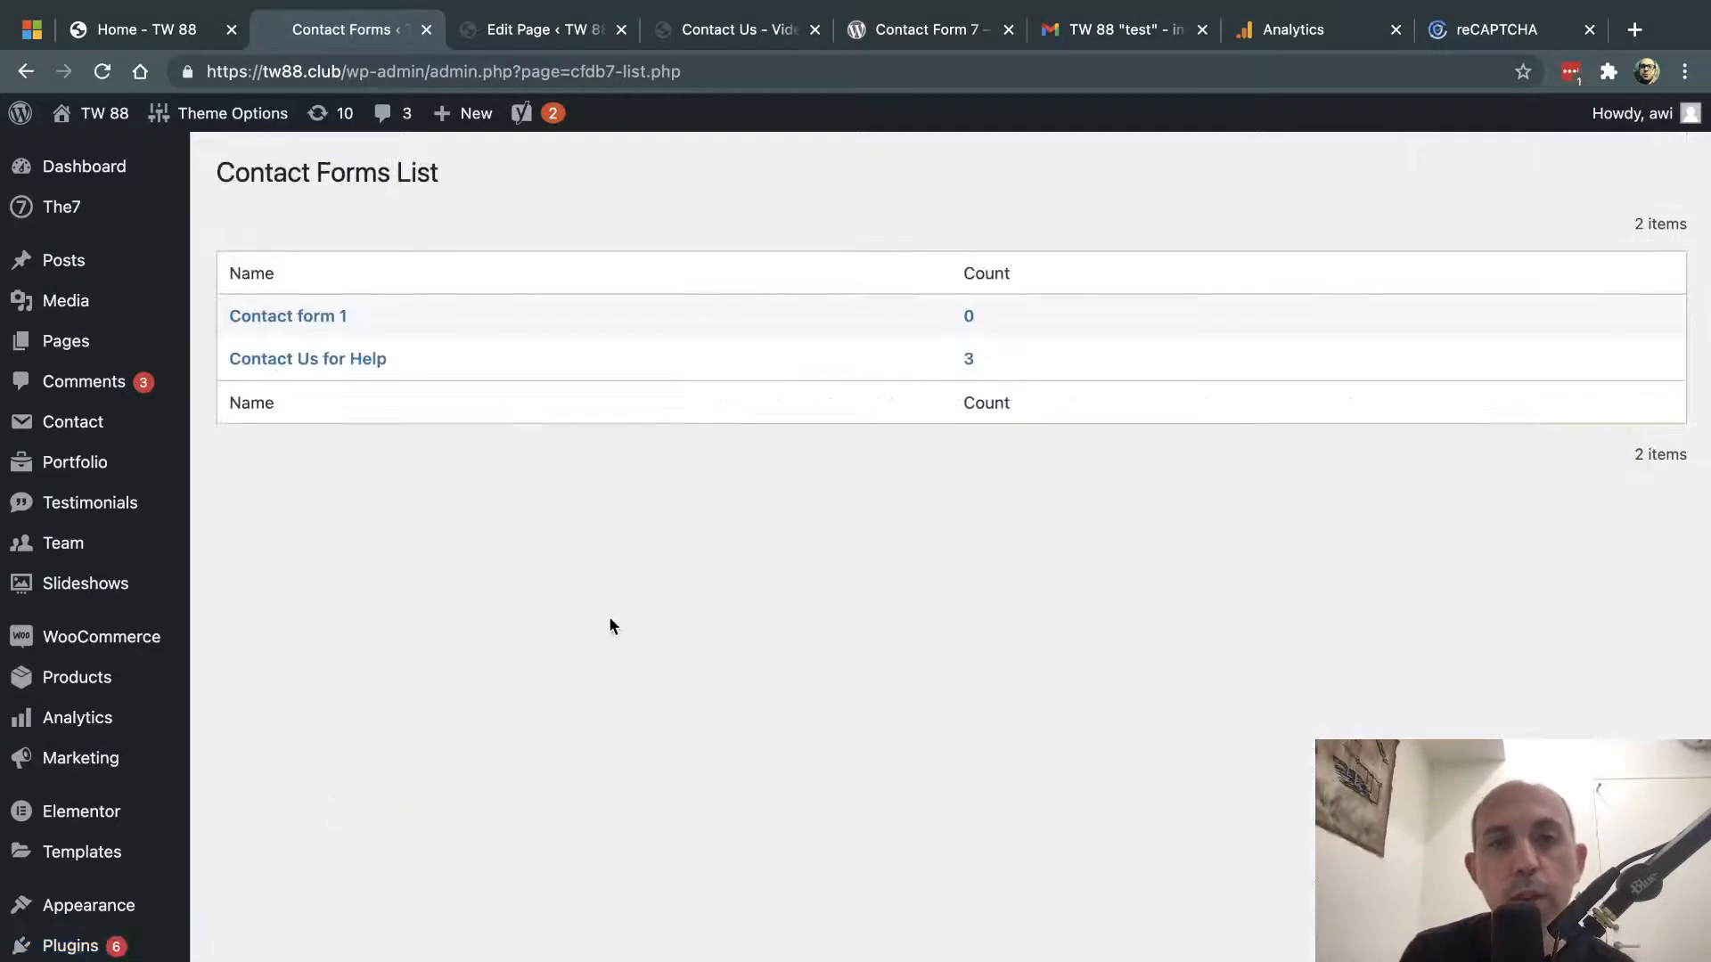
click(26, 72)
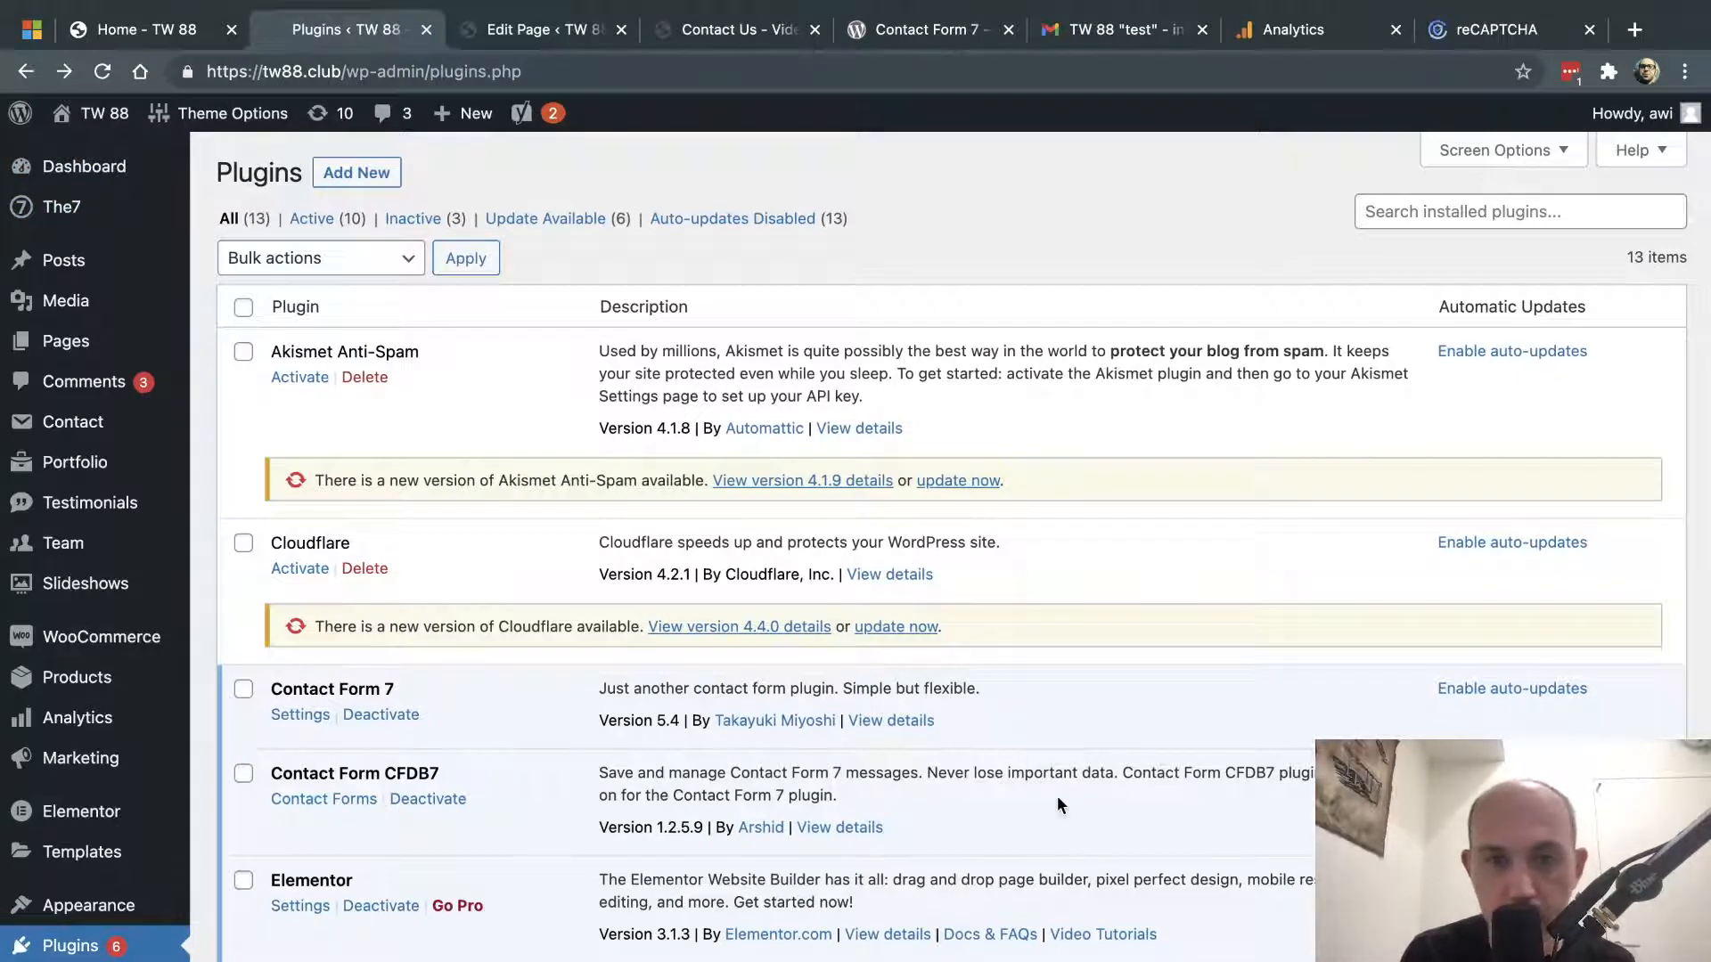
click(843, 828)
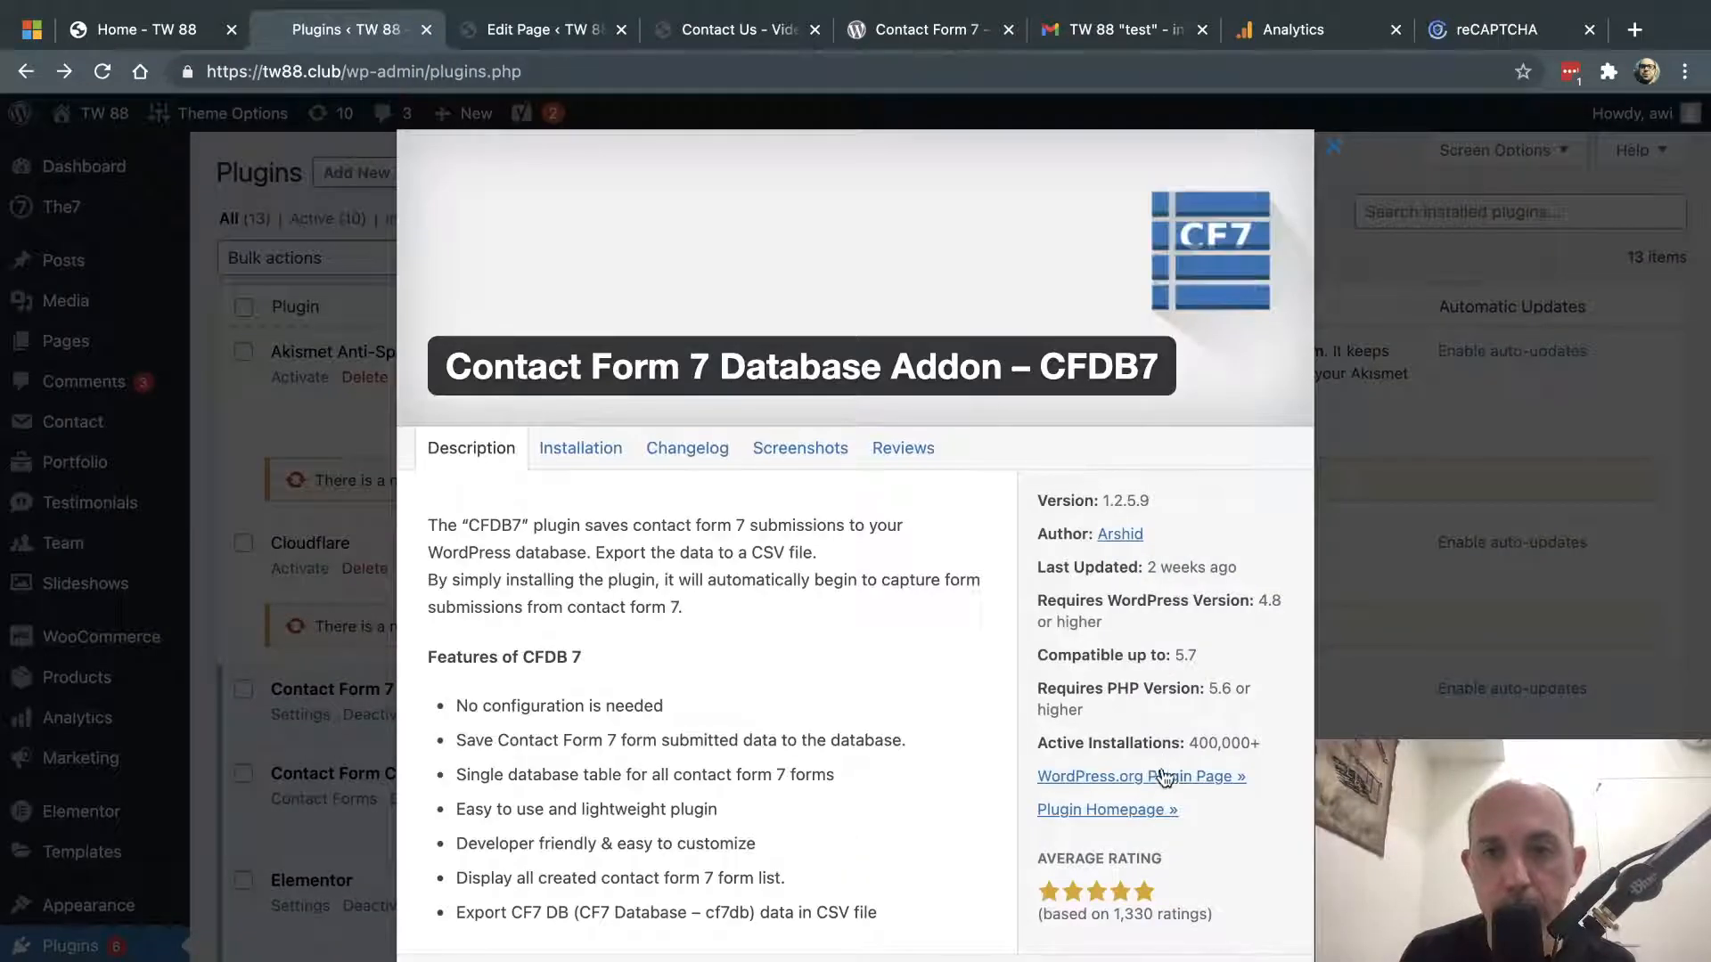
- Browse CFDB7's WordPress.org plugin page in a new tab, then close the admin details modal
click(1167, 777)
click(523, 40)
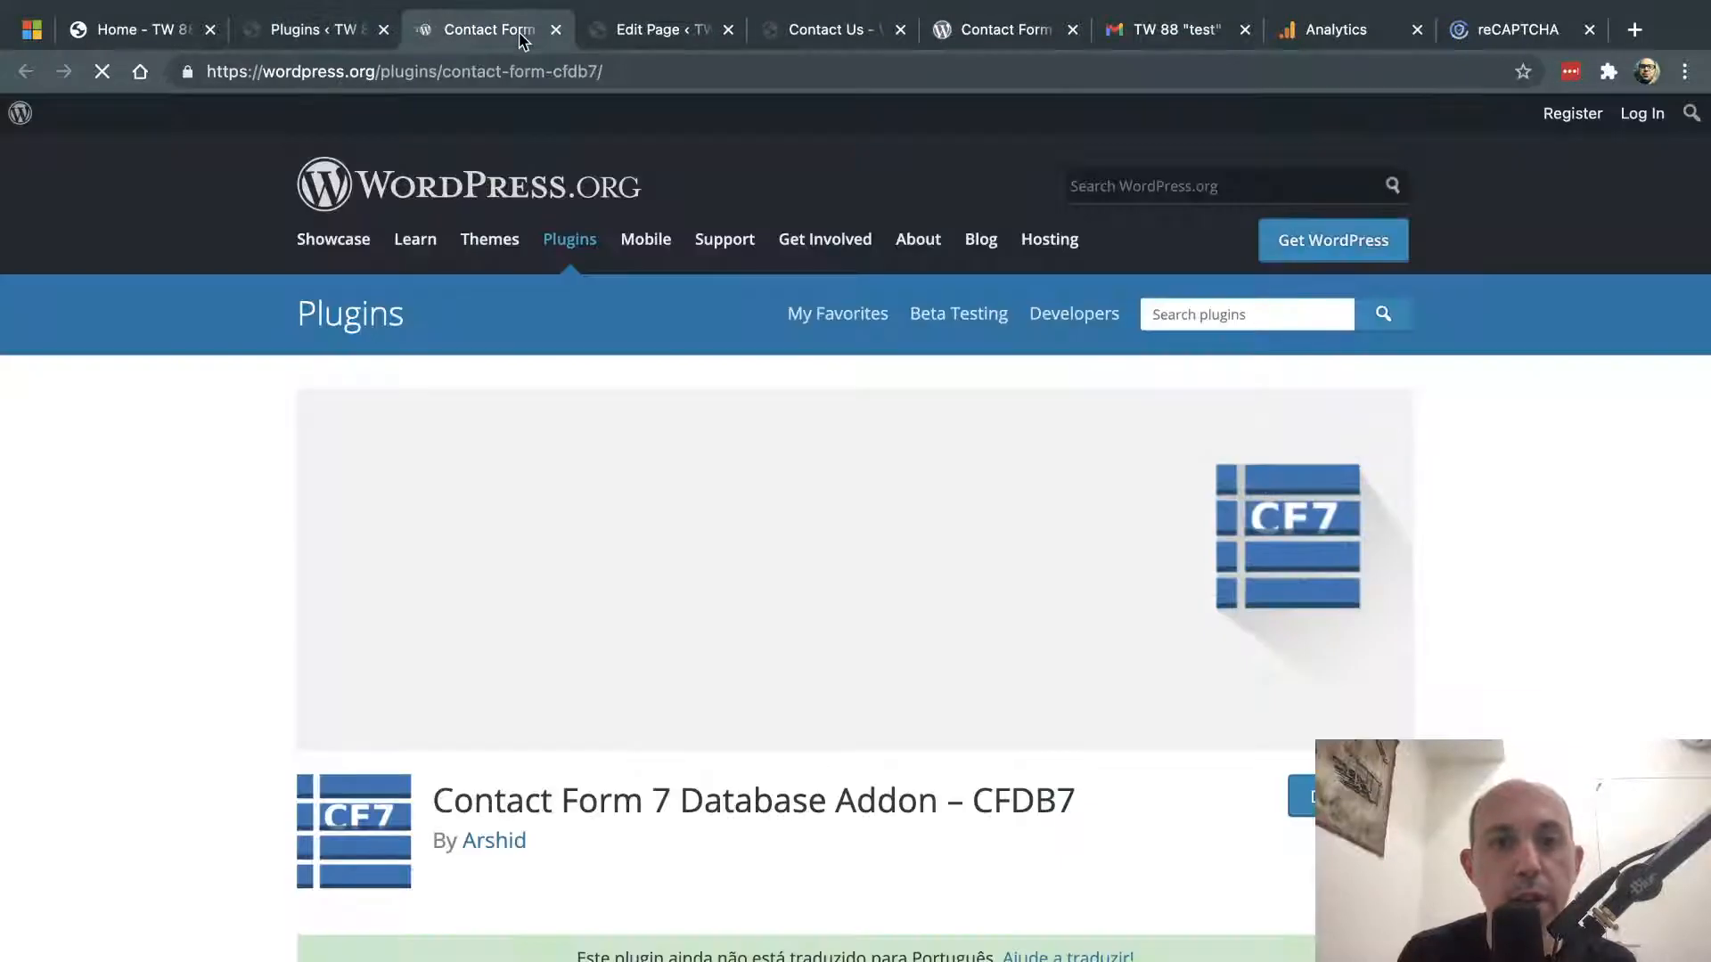
scroll(782, 578, down, 5)
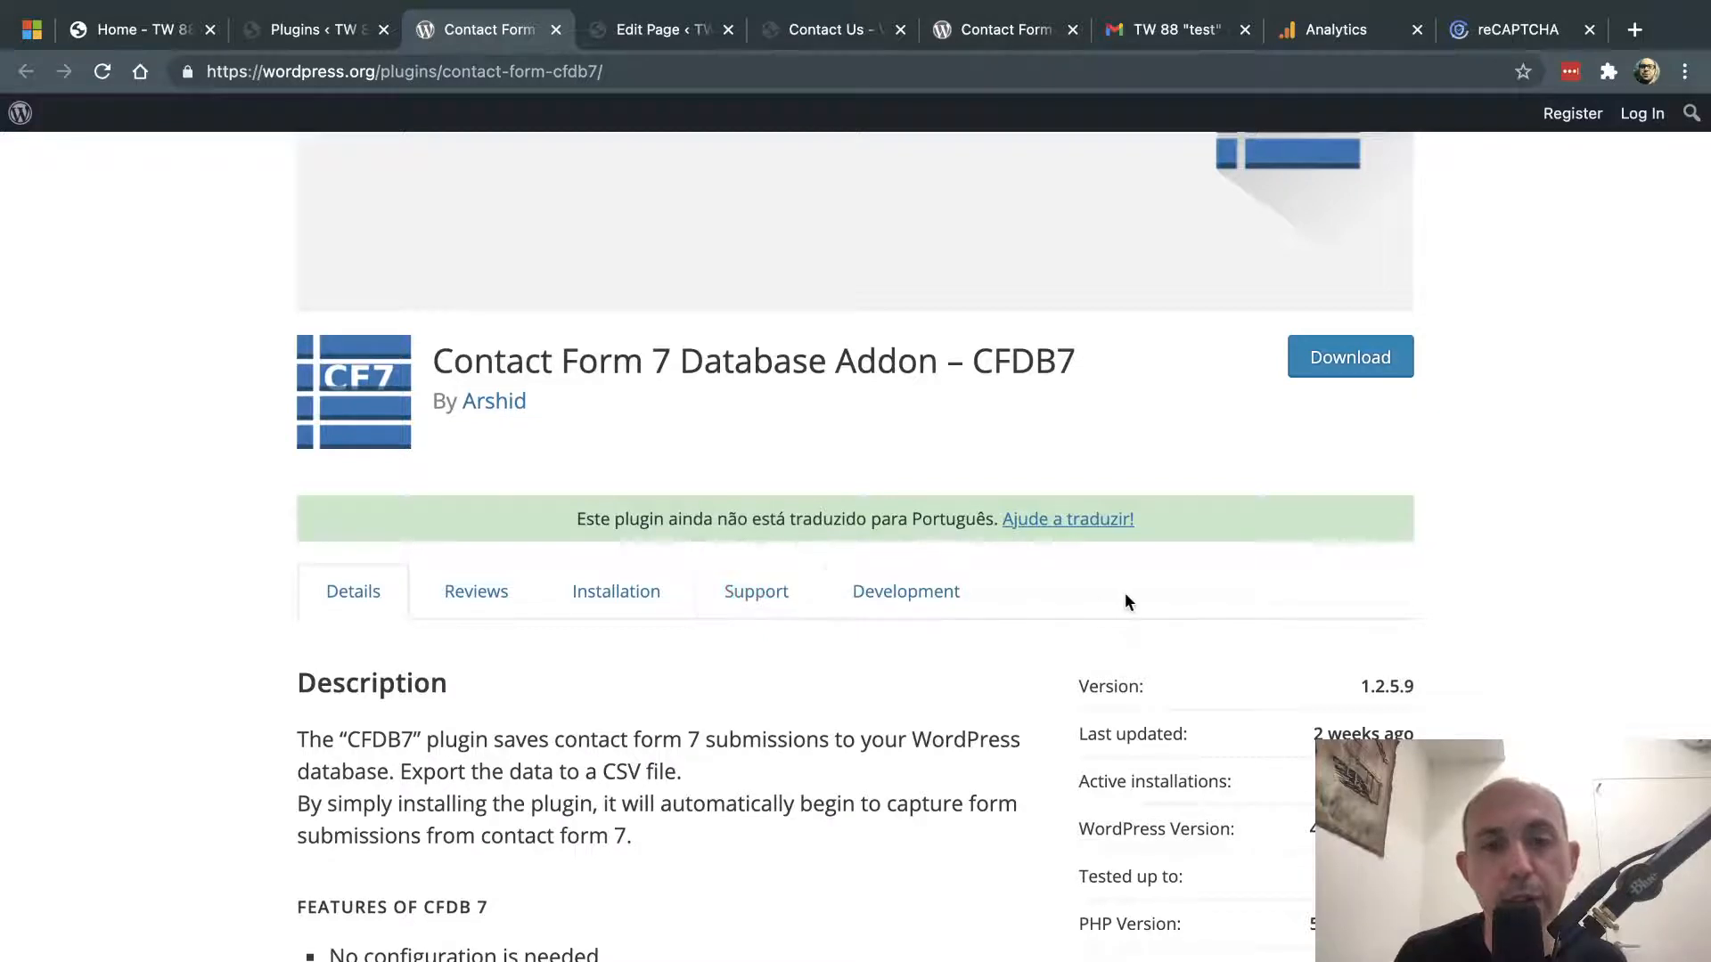
scroll(1500, 599, down, 2)
drag(1336, 661, 1417, 661)
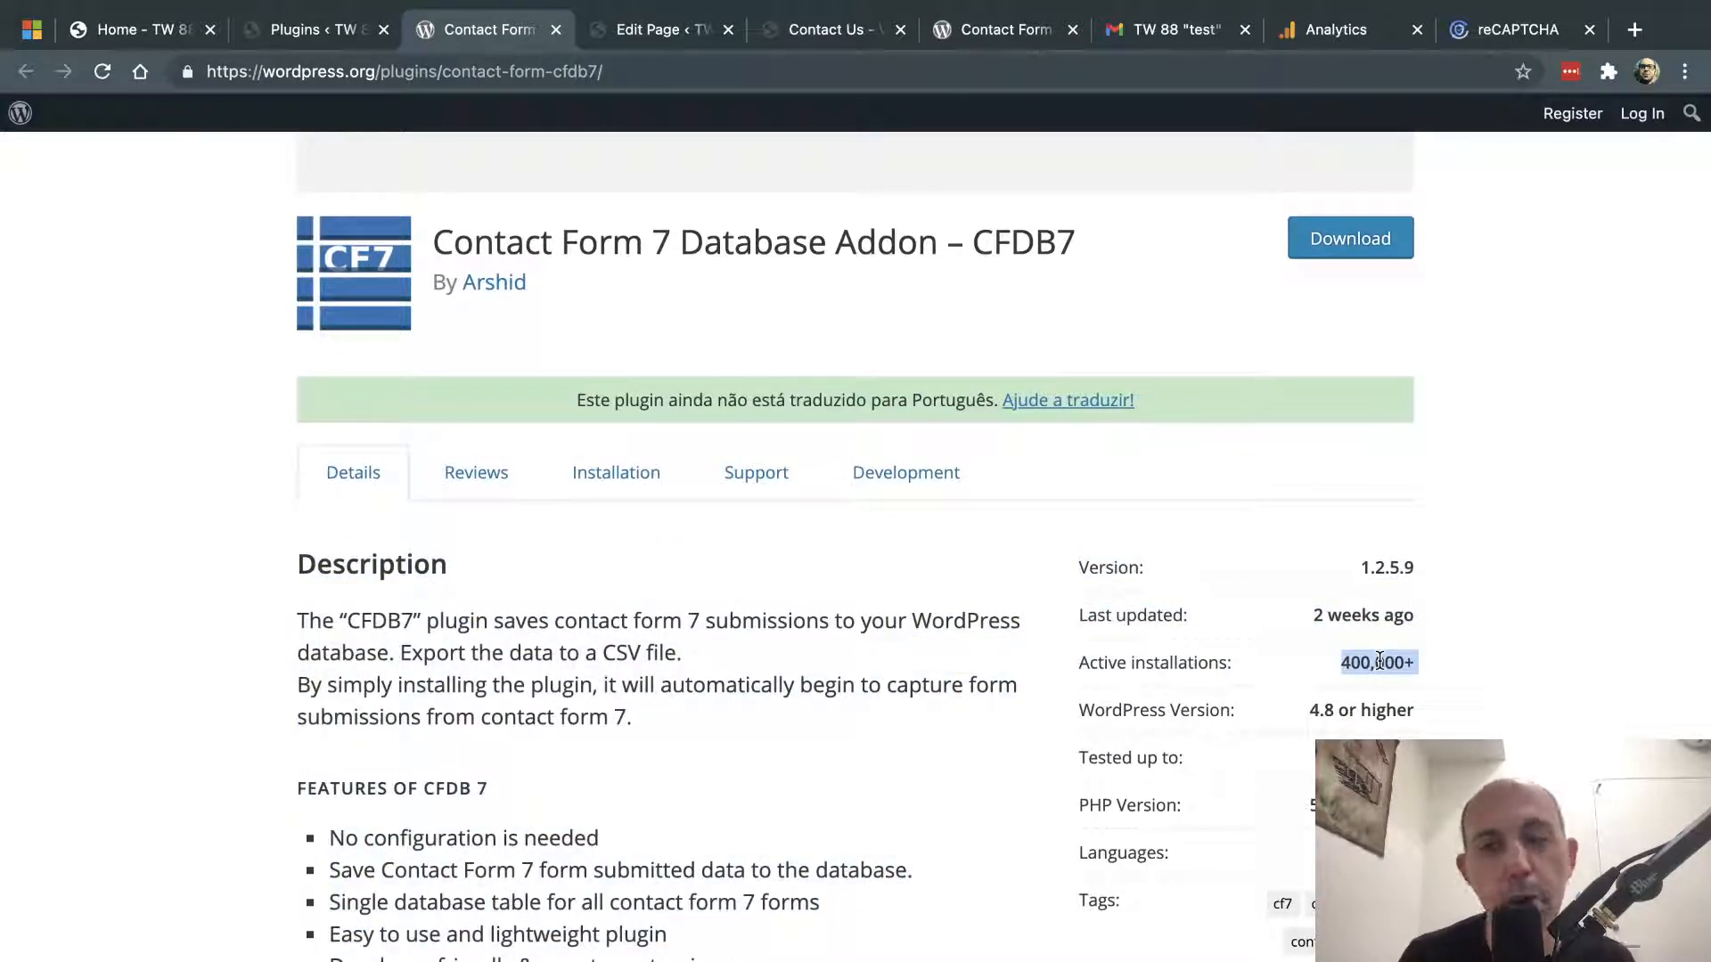
scroll(1379, 660, down, 3)
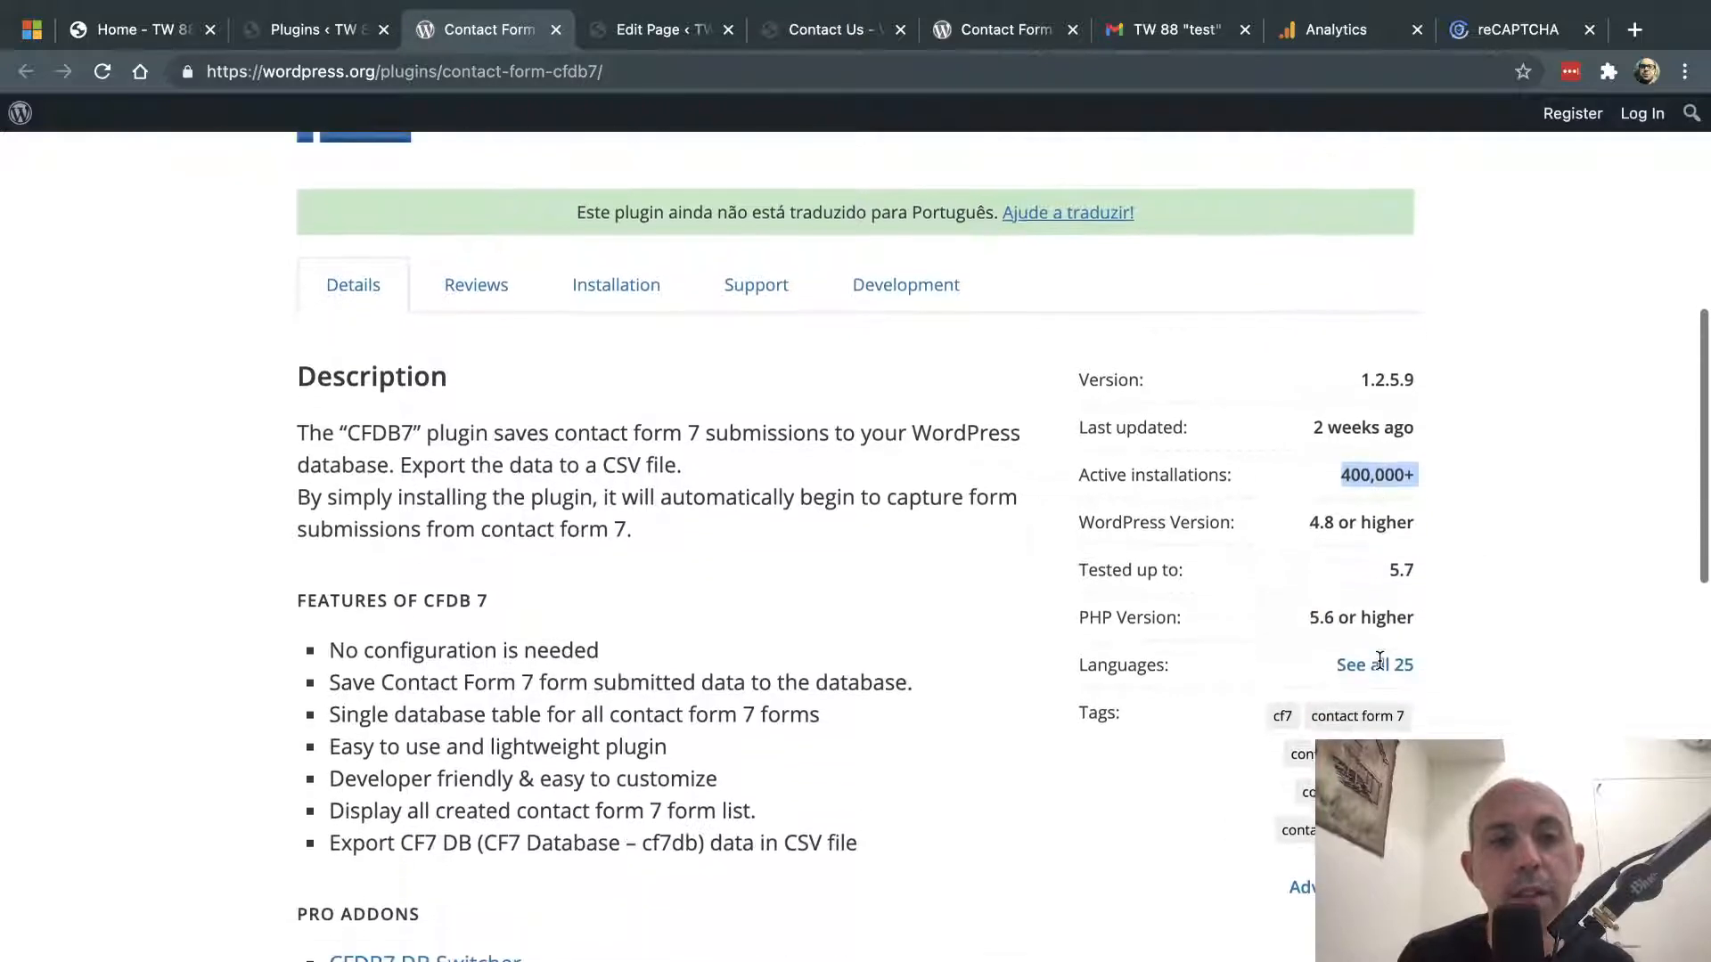
click(338, 30)
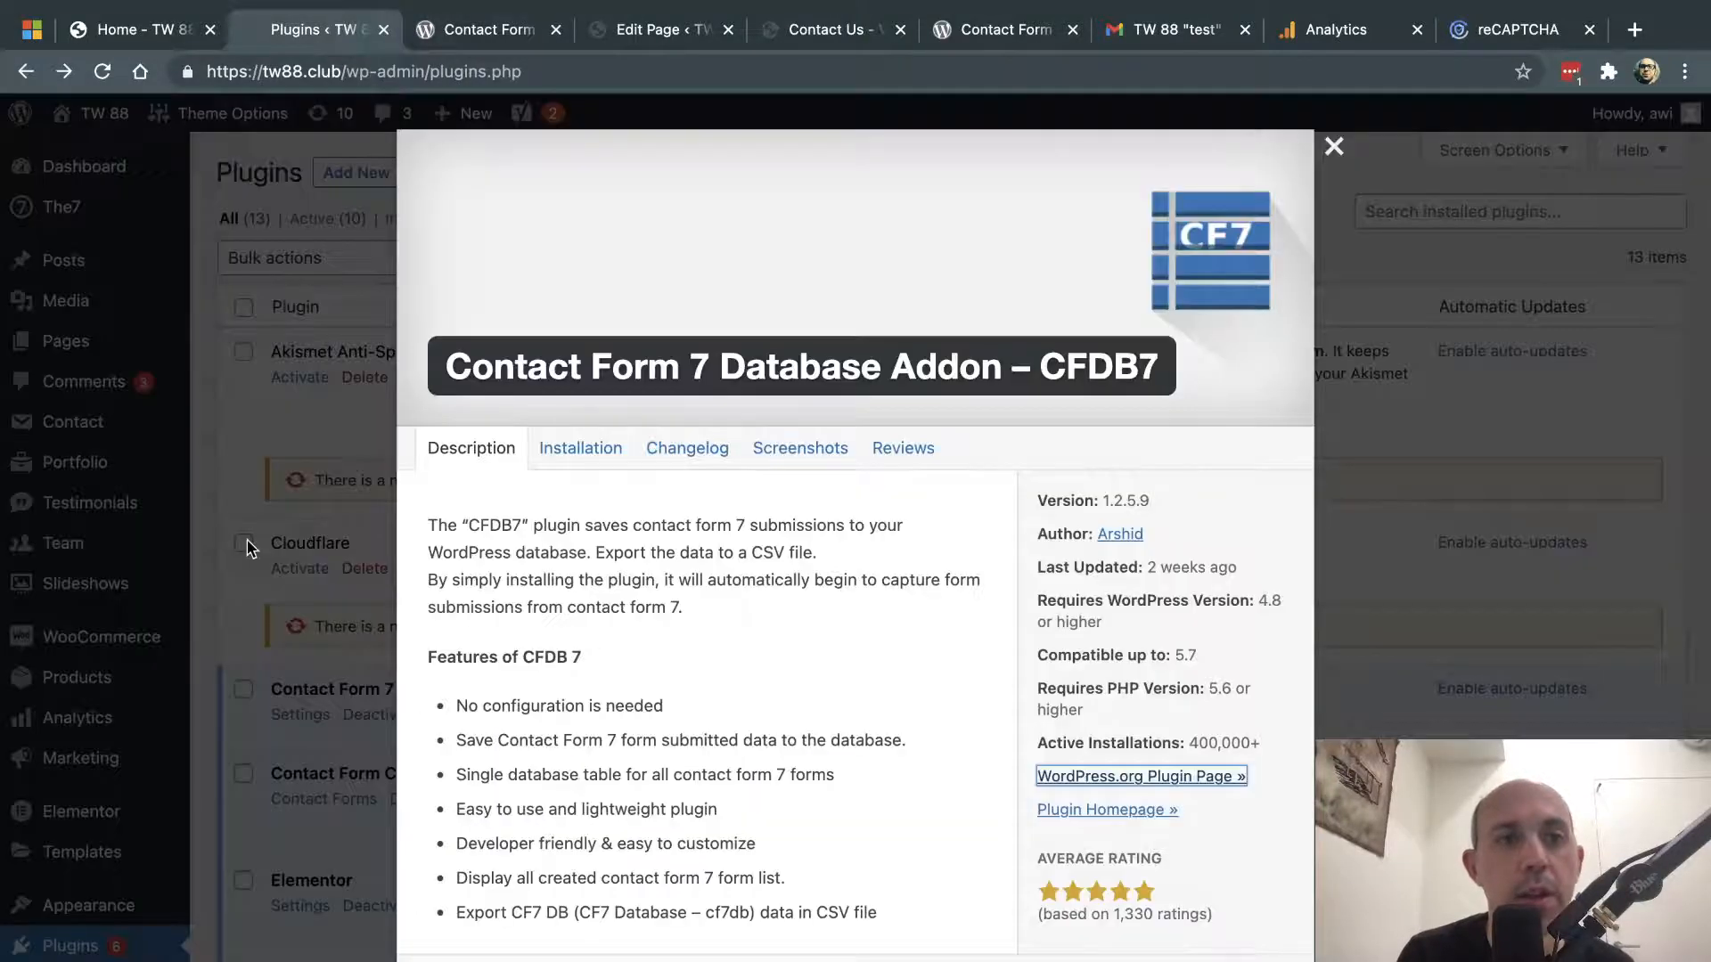
click(289, 508)
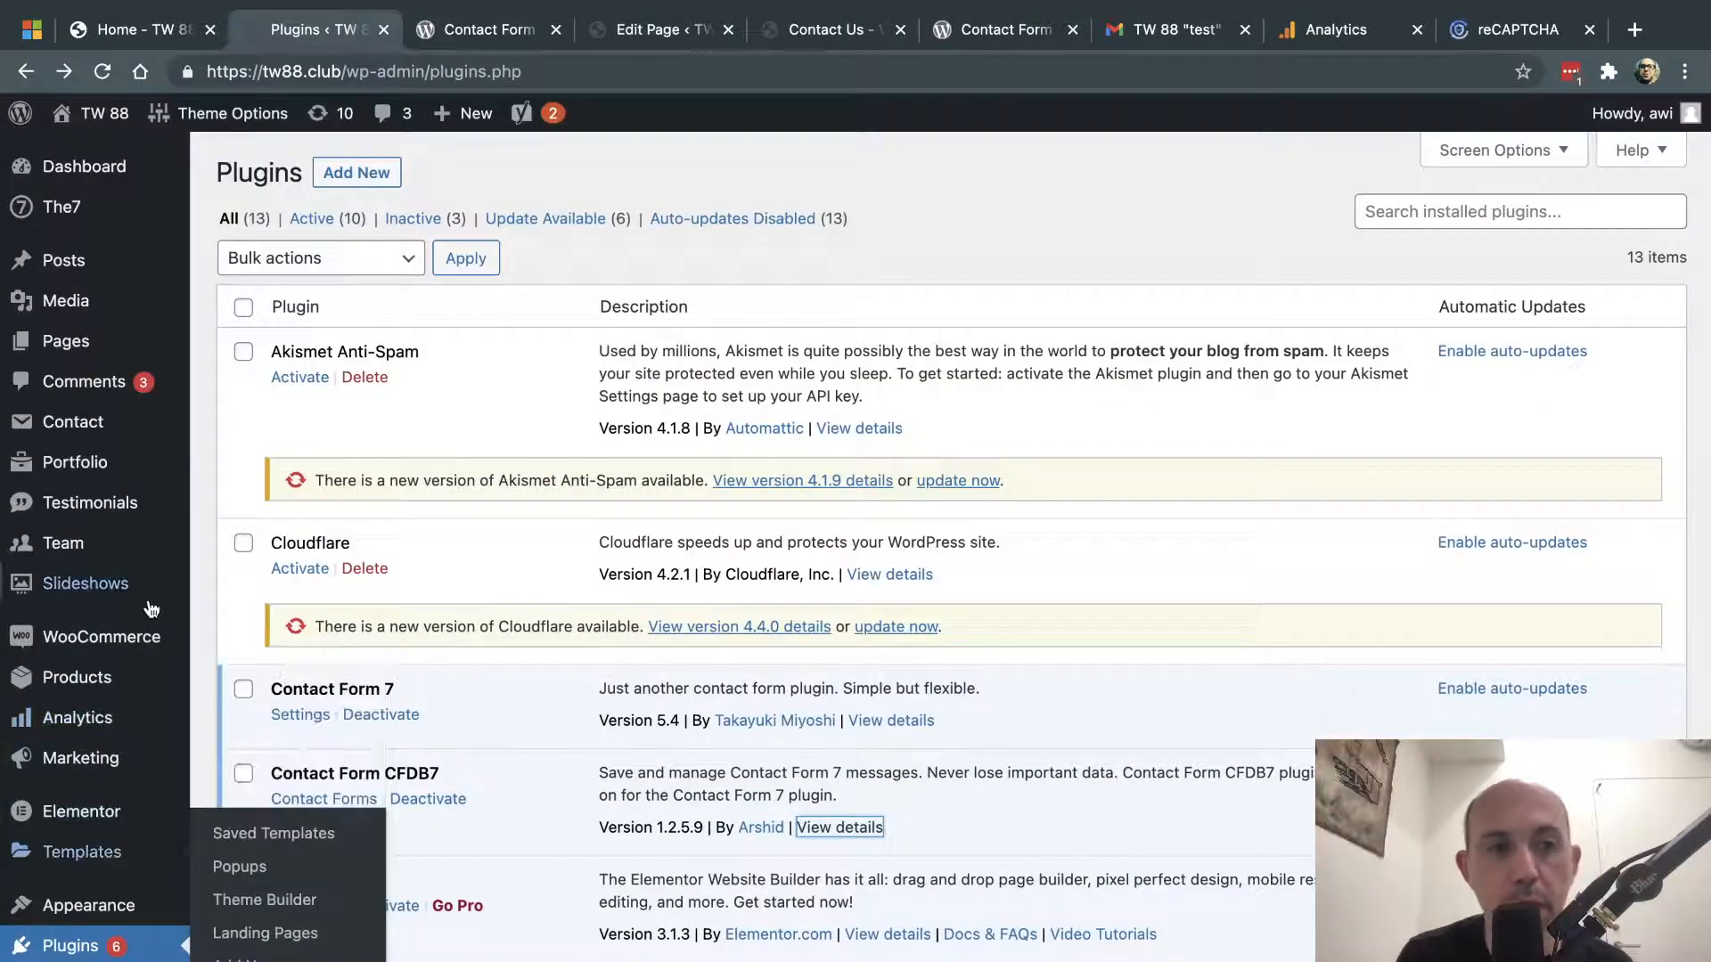
- Look through the Contact Forms list, then go back to Installed Plugins
click(124, 432)
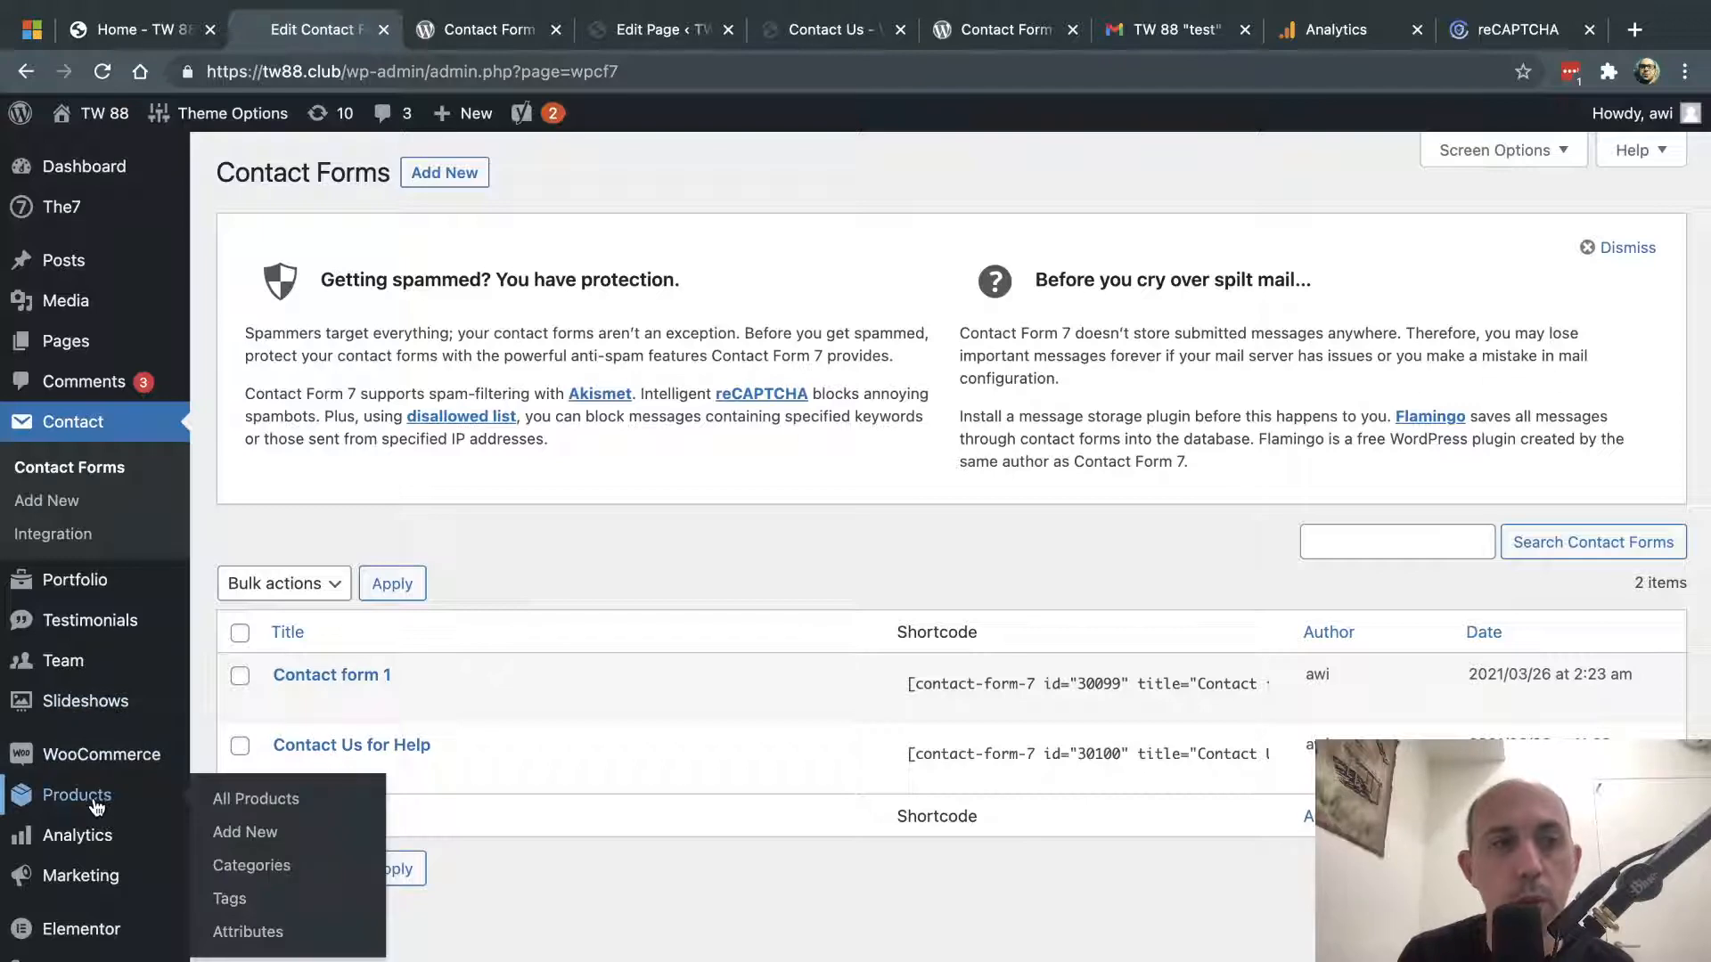
scroll(85, 798, down, 3)
mouse_move(96, 806)
scroll(96, 806, down, 2)
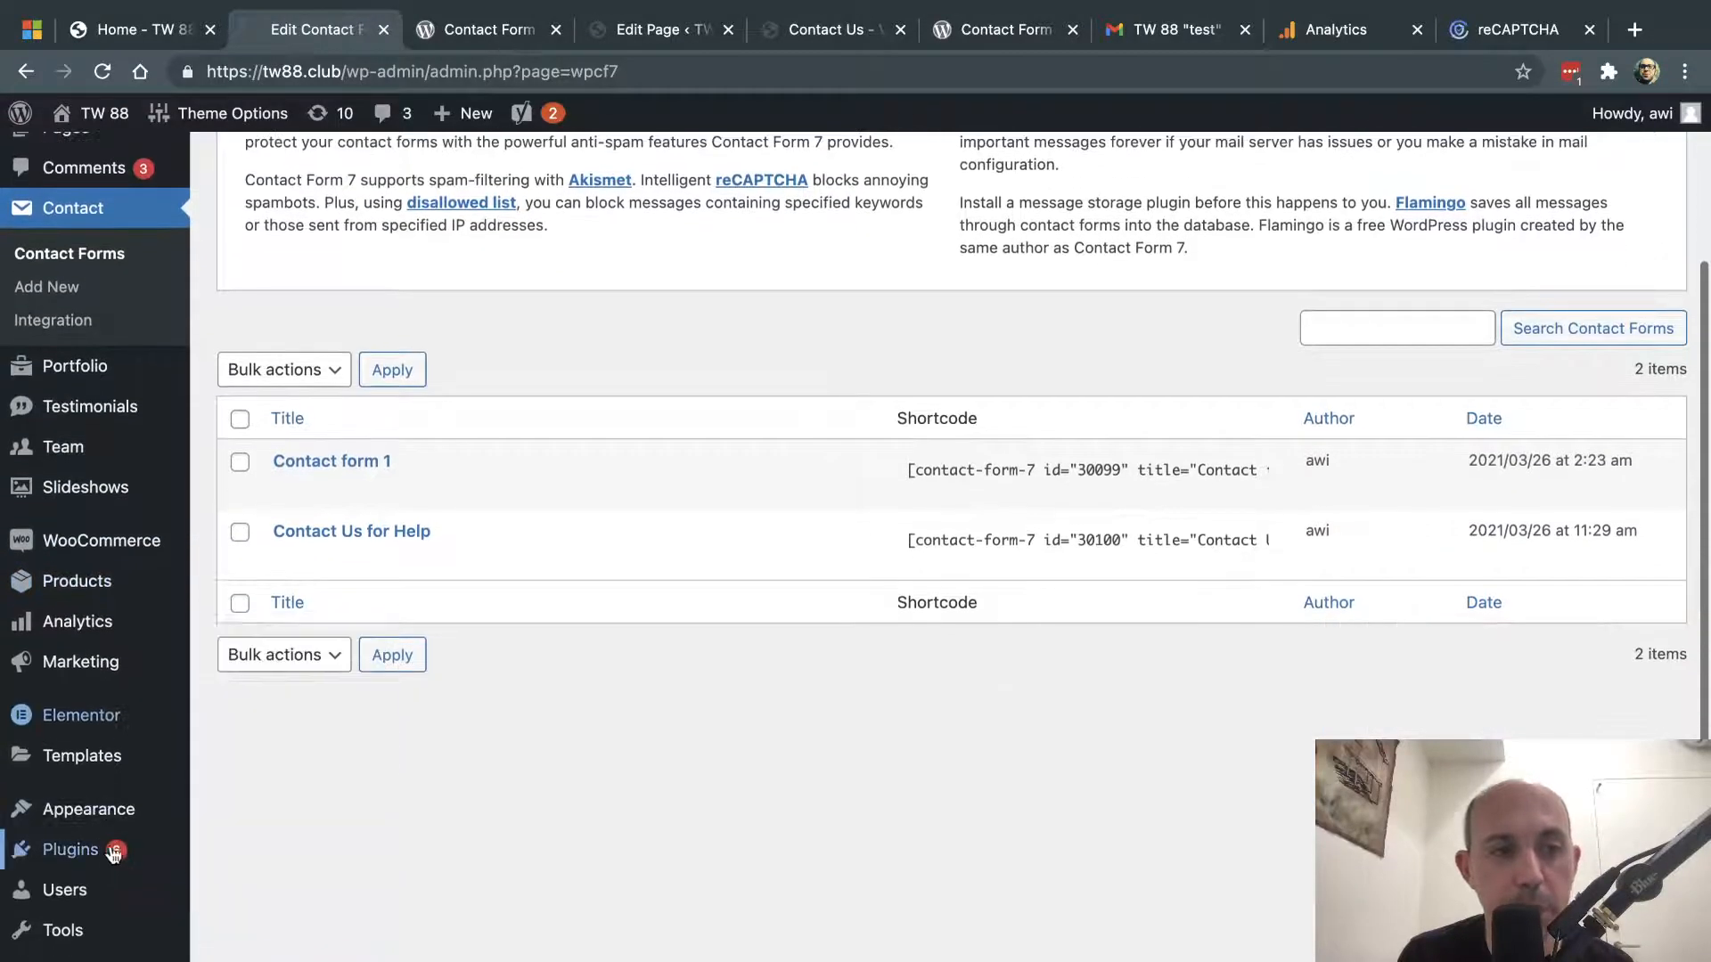
mouse_move(80, 851)
click(264, 857)
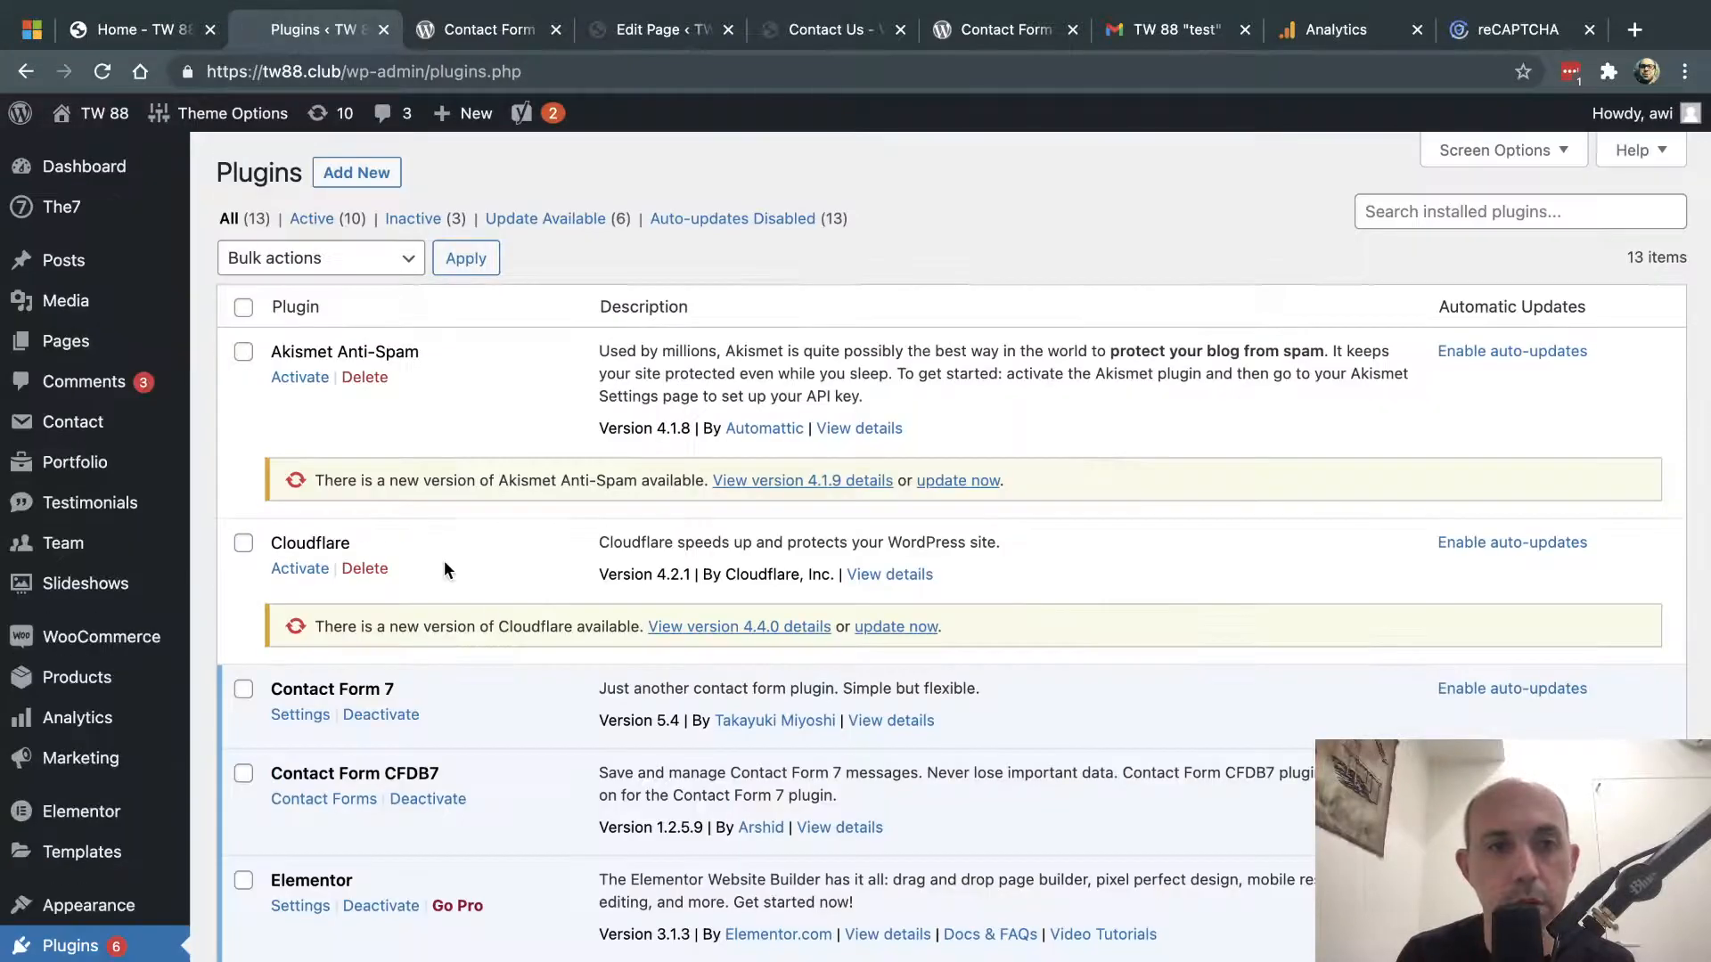
- Open CFDB7's stored forms and view the Contact Us for Help submissions table
click(337, 800)
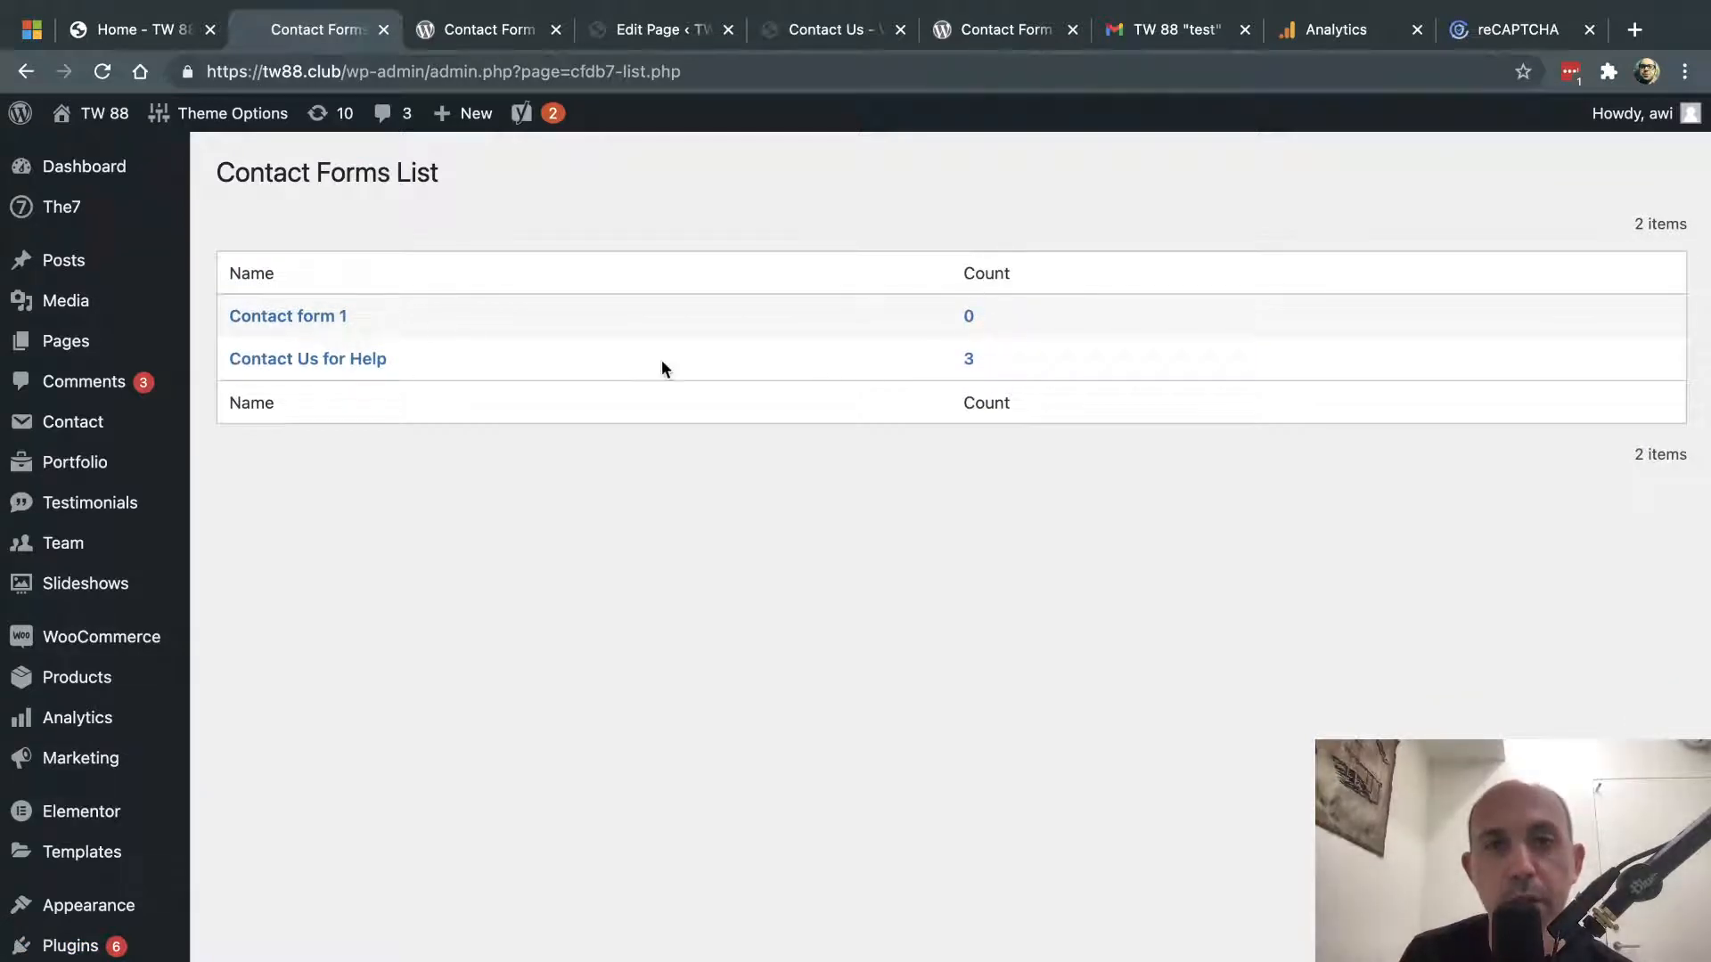
click(339, 360)
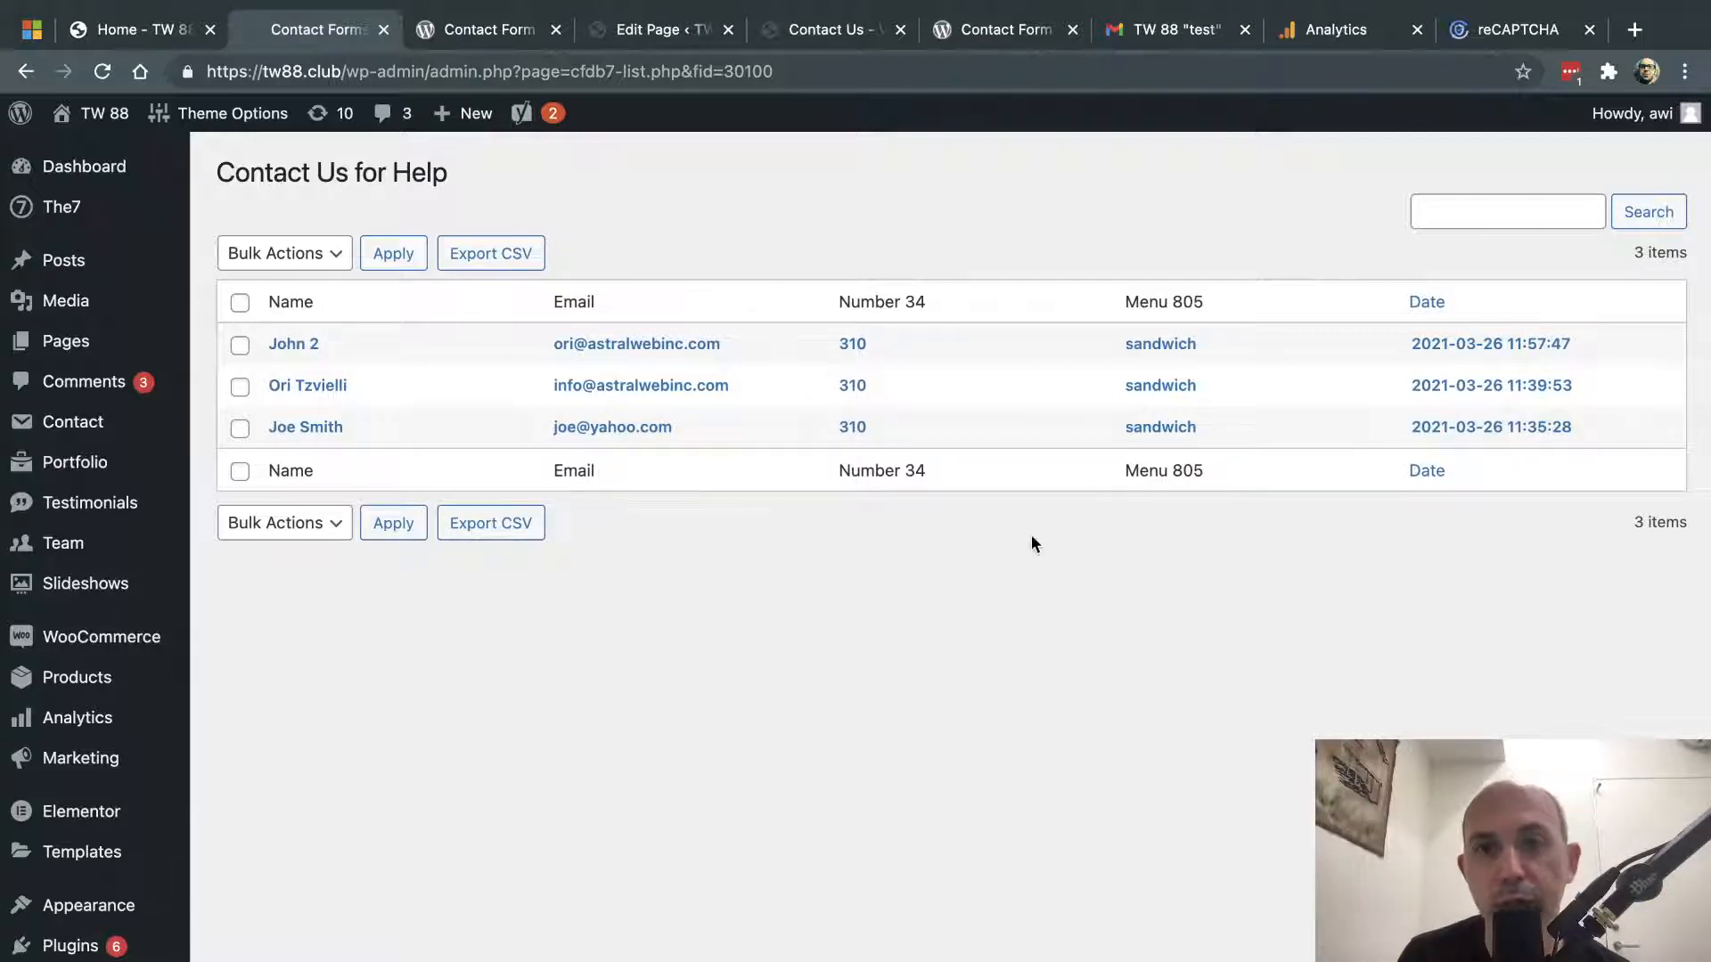
scroll(989, 623, down, 1)
scroll(989, 623, up, 1)
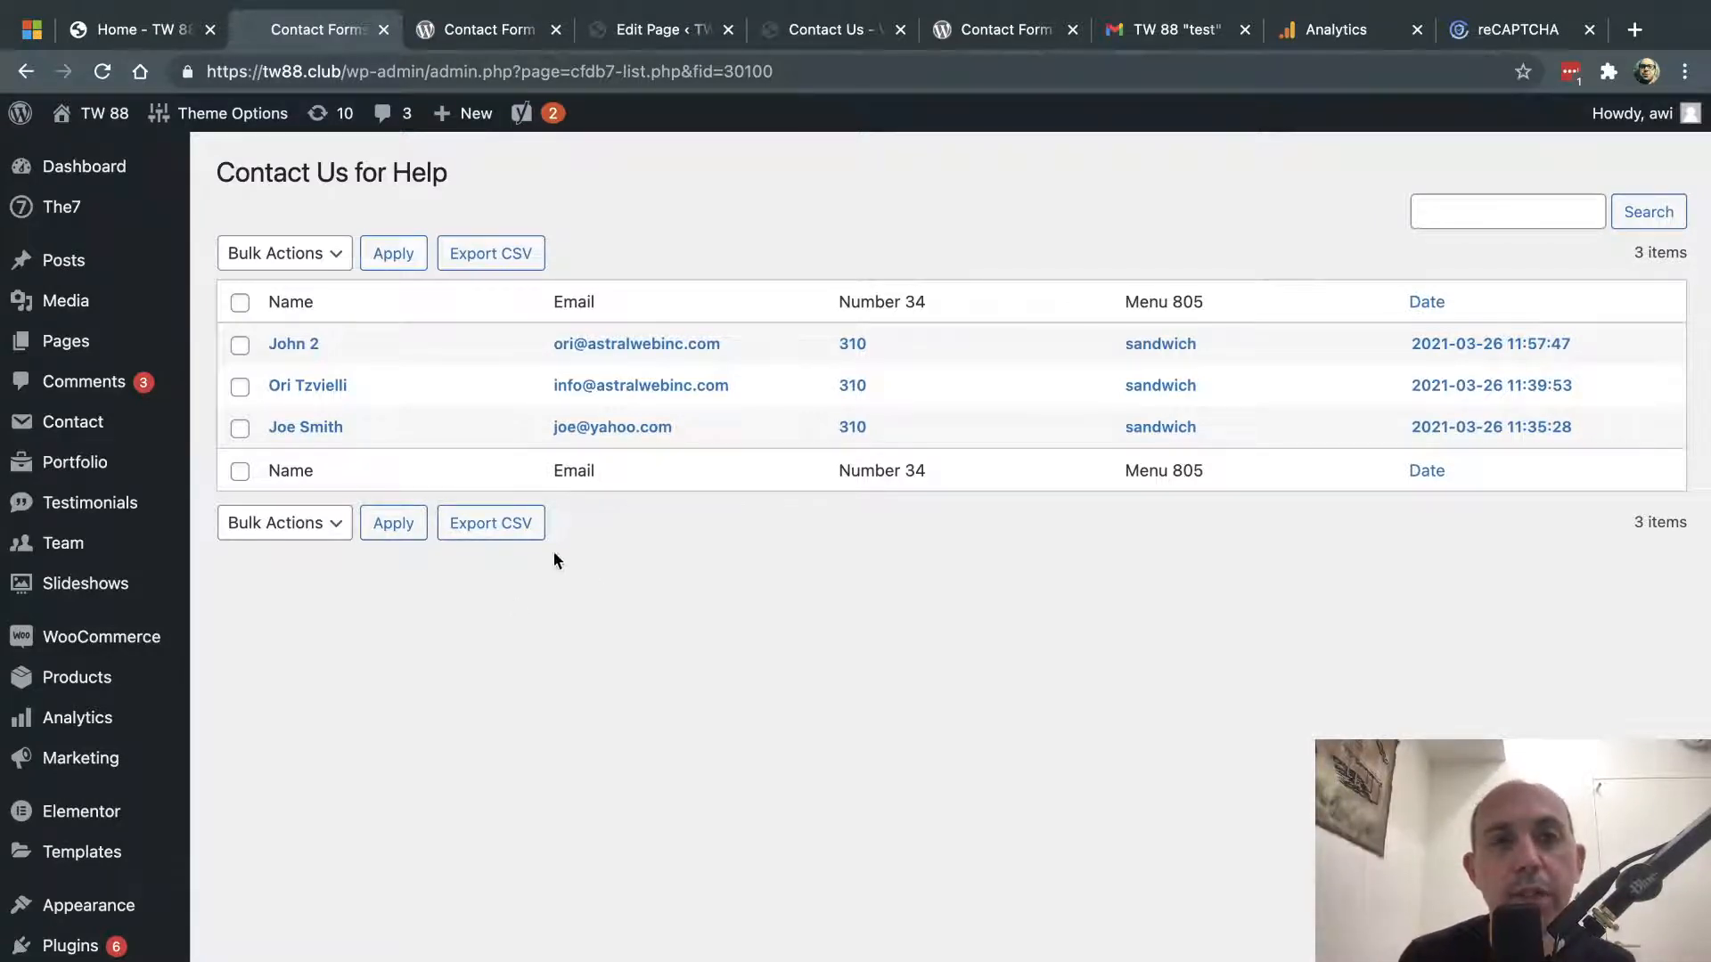
- Glance at the CFDB7 plugin page and live Contact Us – Video tab, then return to the submissions
click(506, 36)
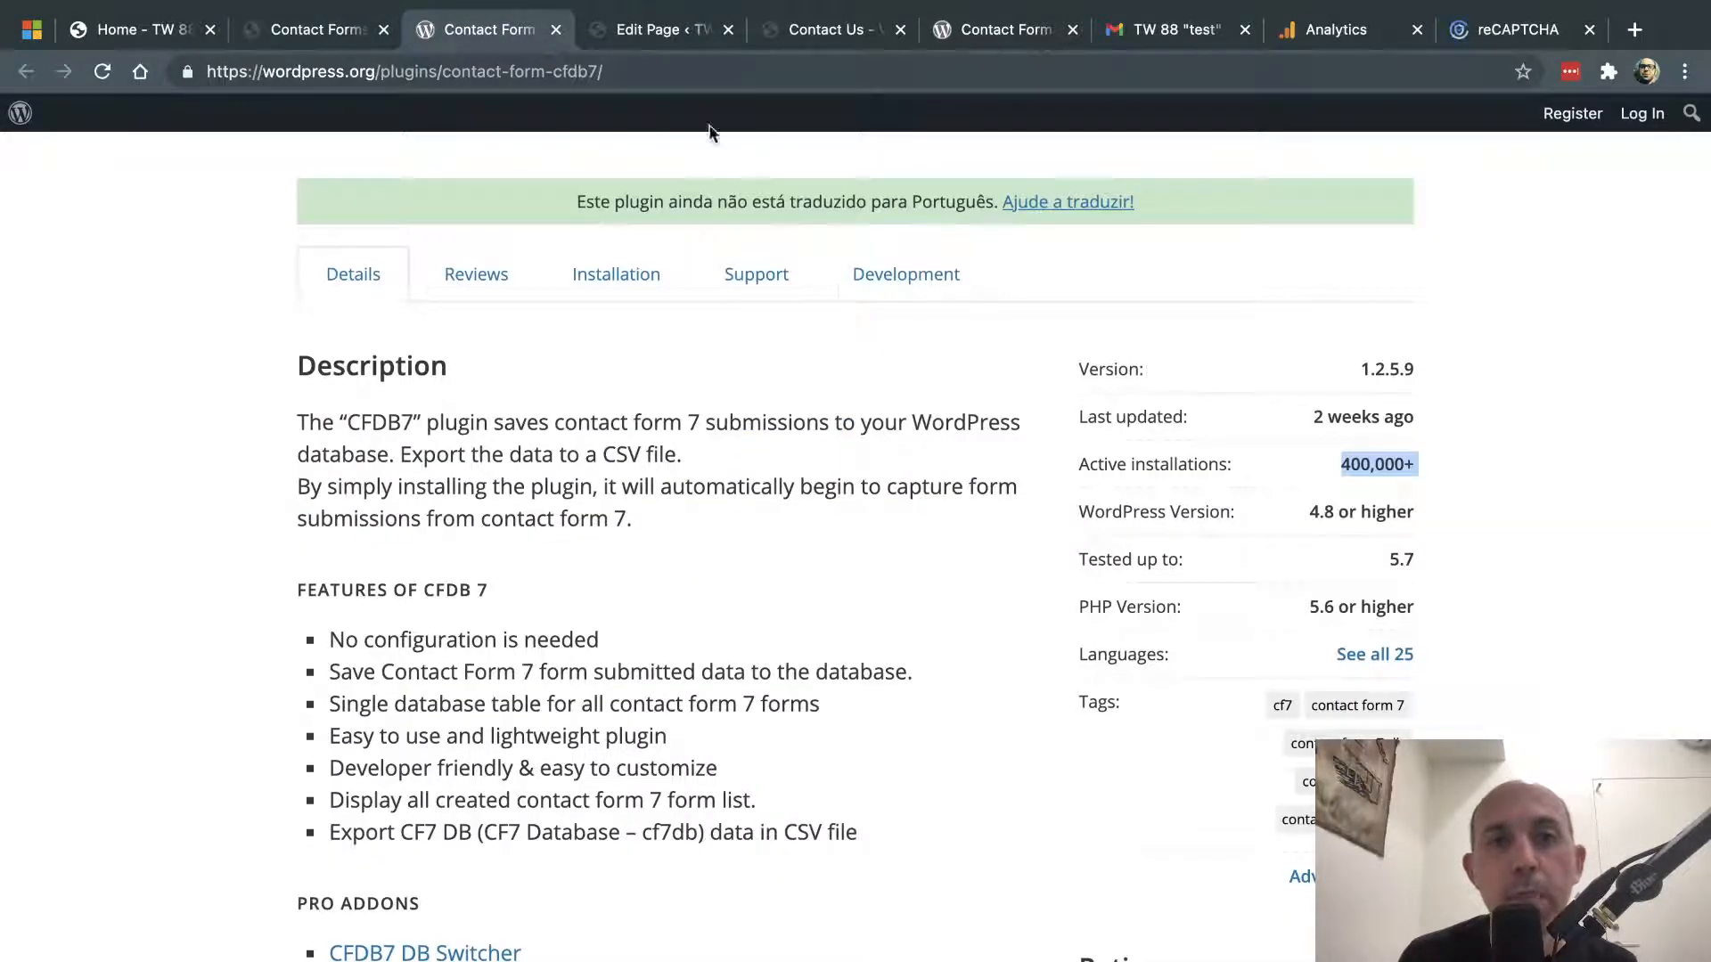
click(838, 34)
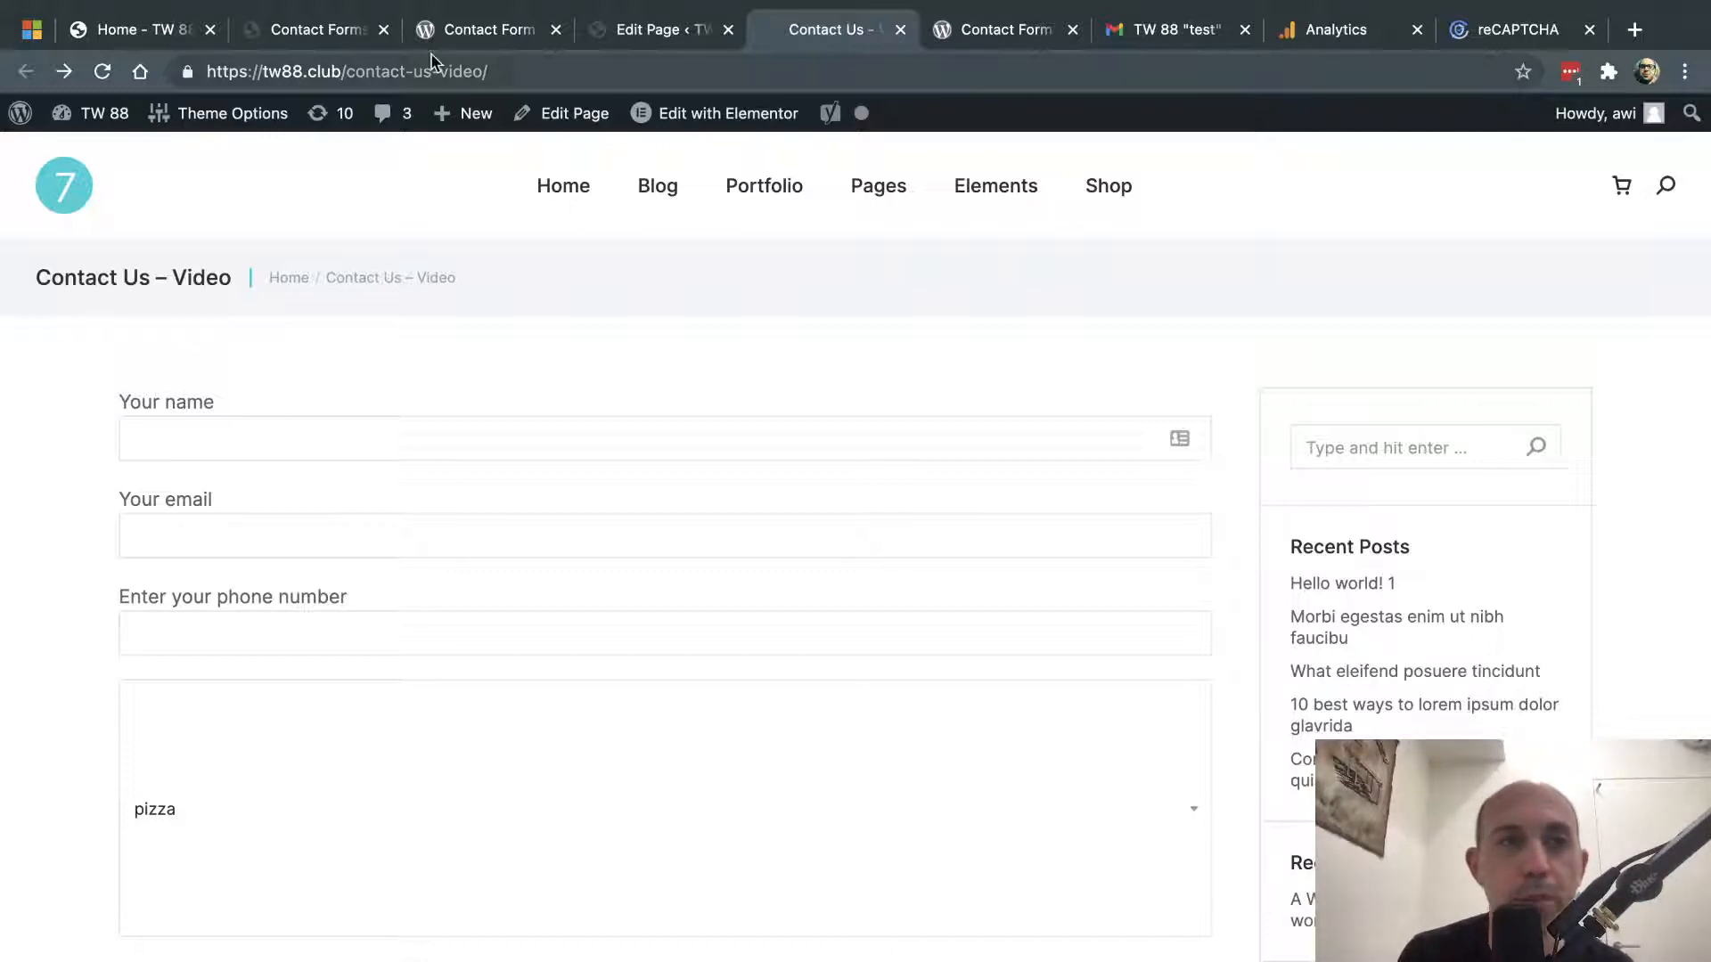
click(326, 23)
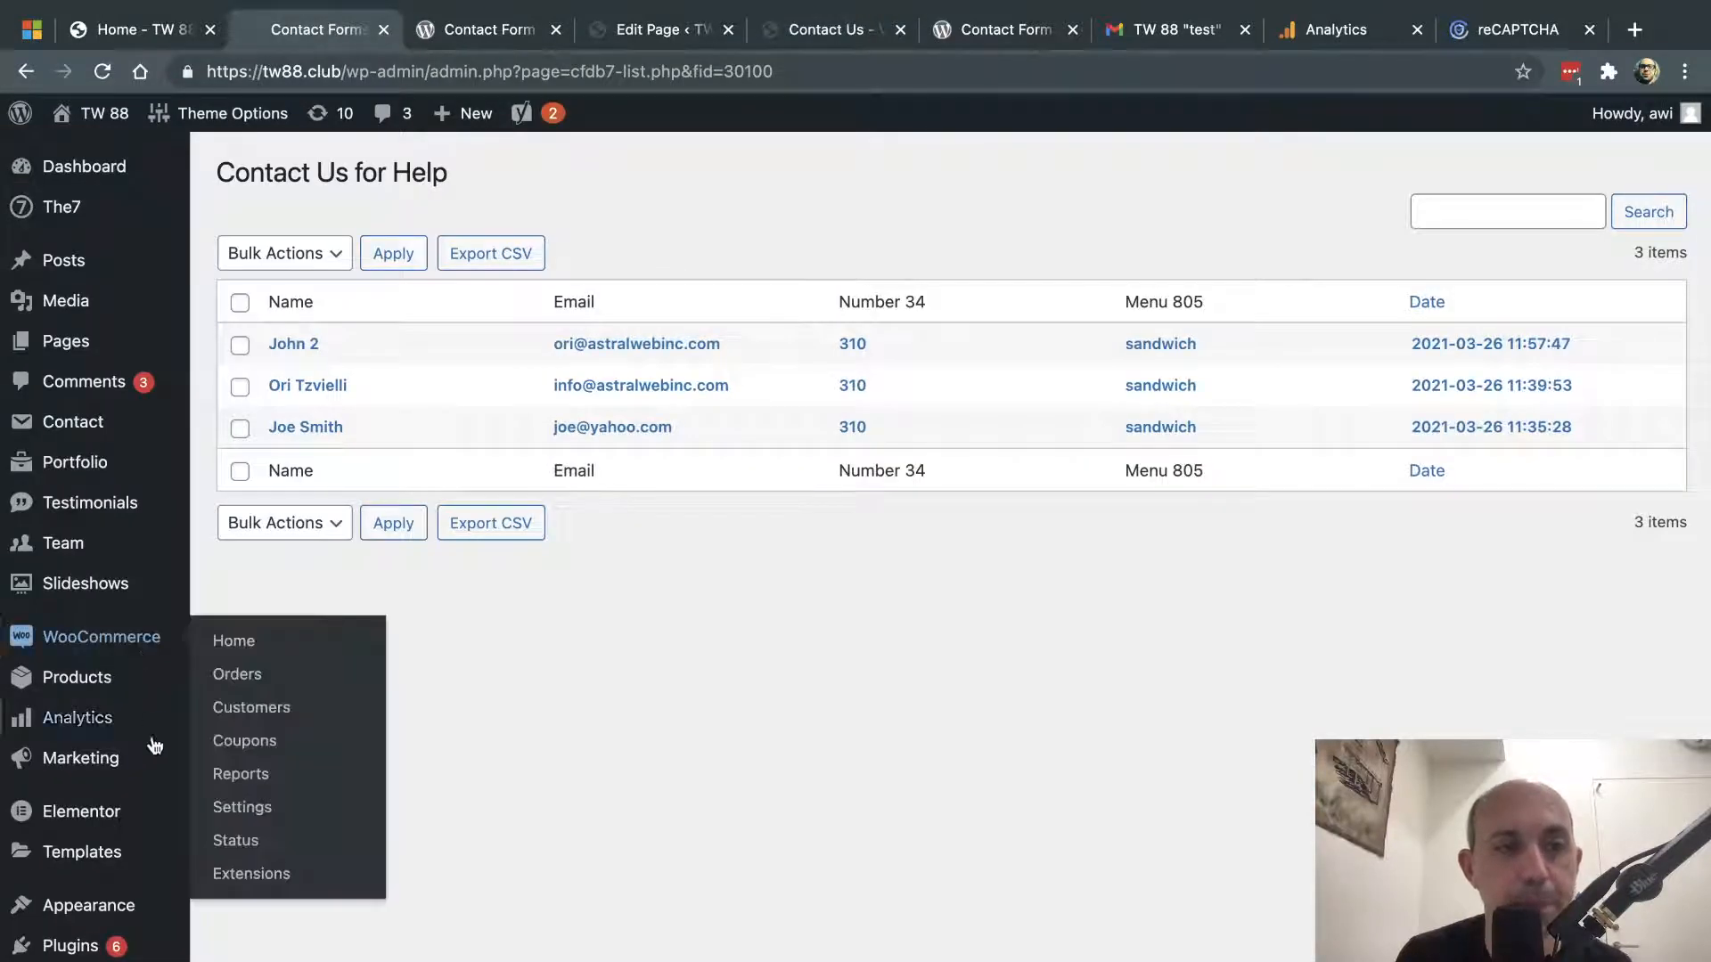
- Go to Contact Form 7's Integration page and scroll through the available integrations
mouse_move(101, 726)
mouse_move(125, 423)
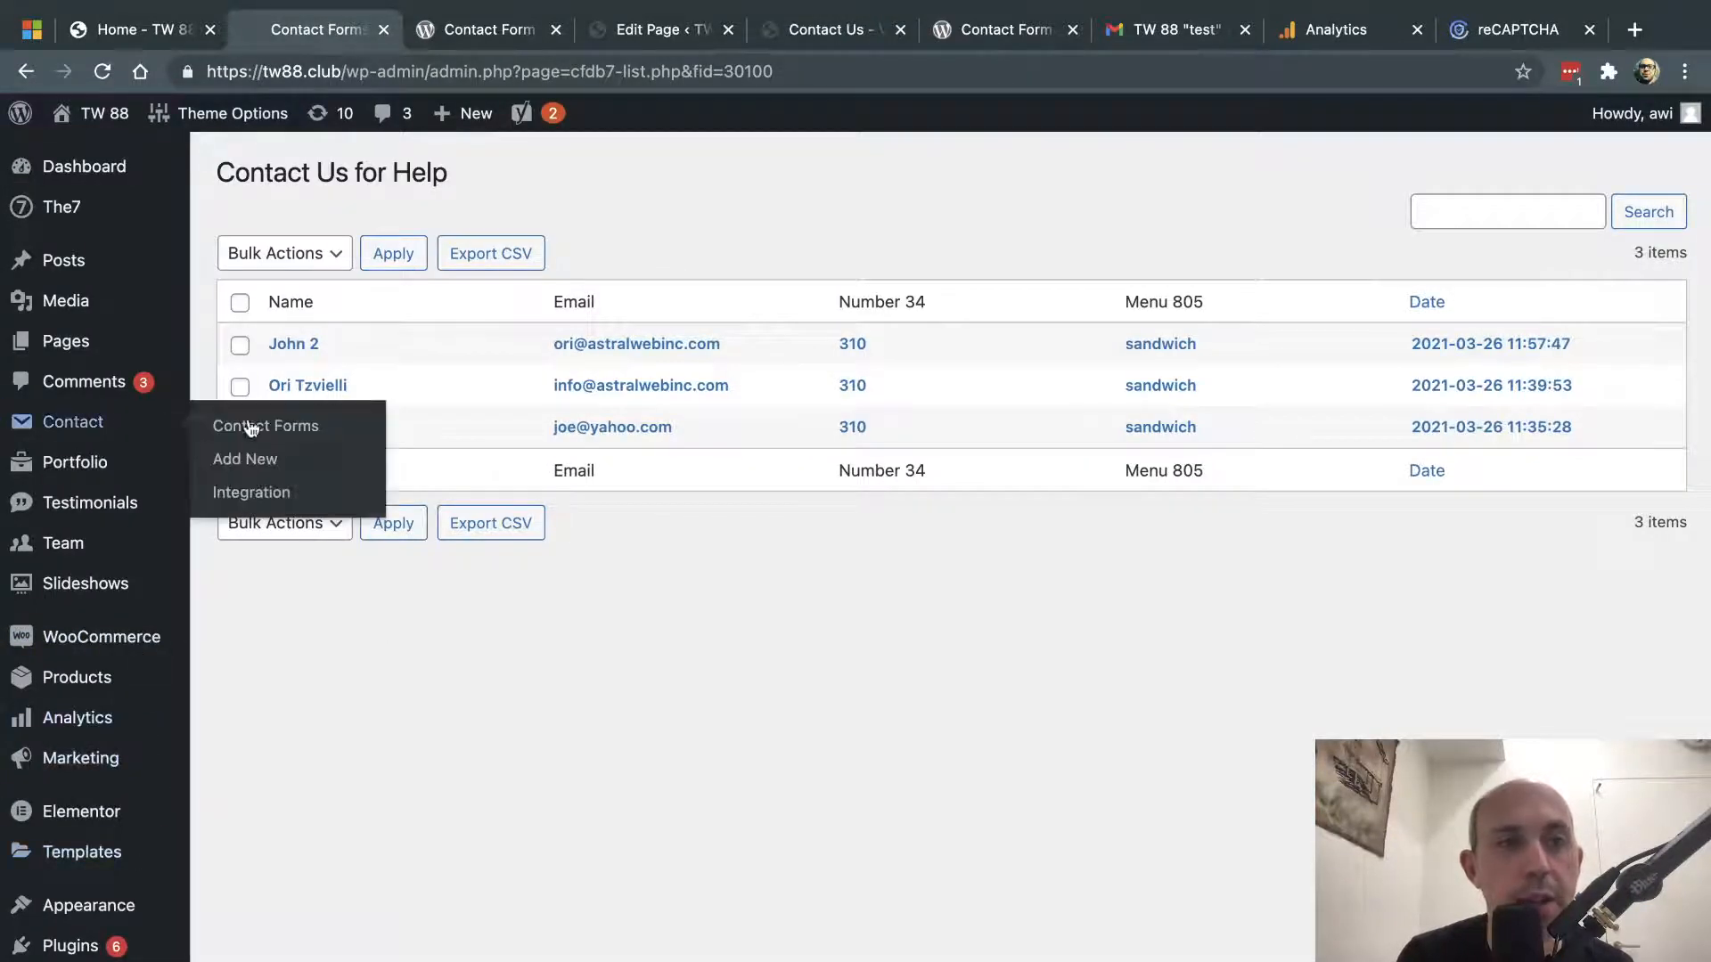
click(276, 495)
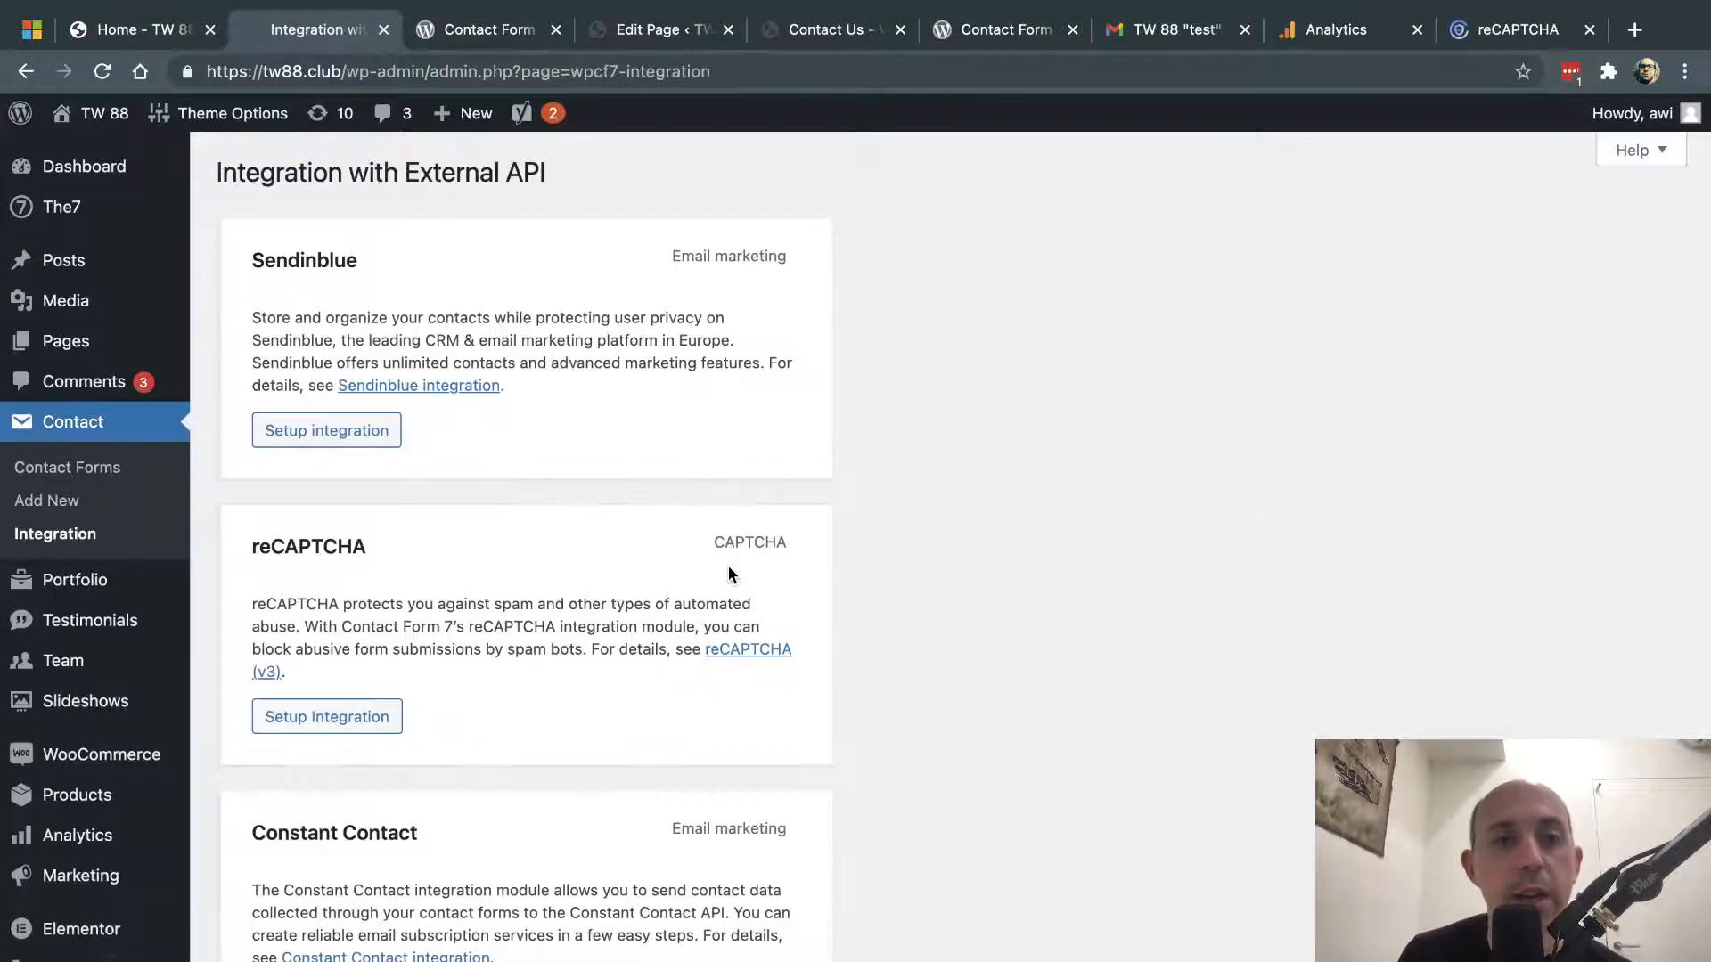
scroll(729, 572, down, 2)
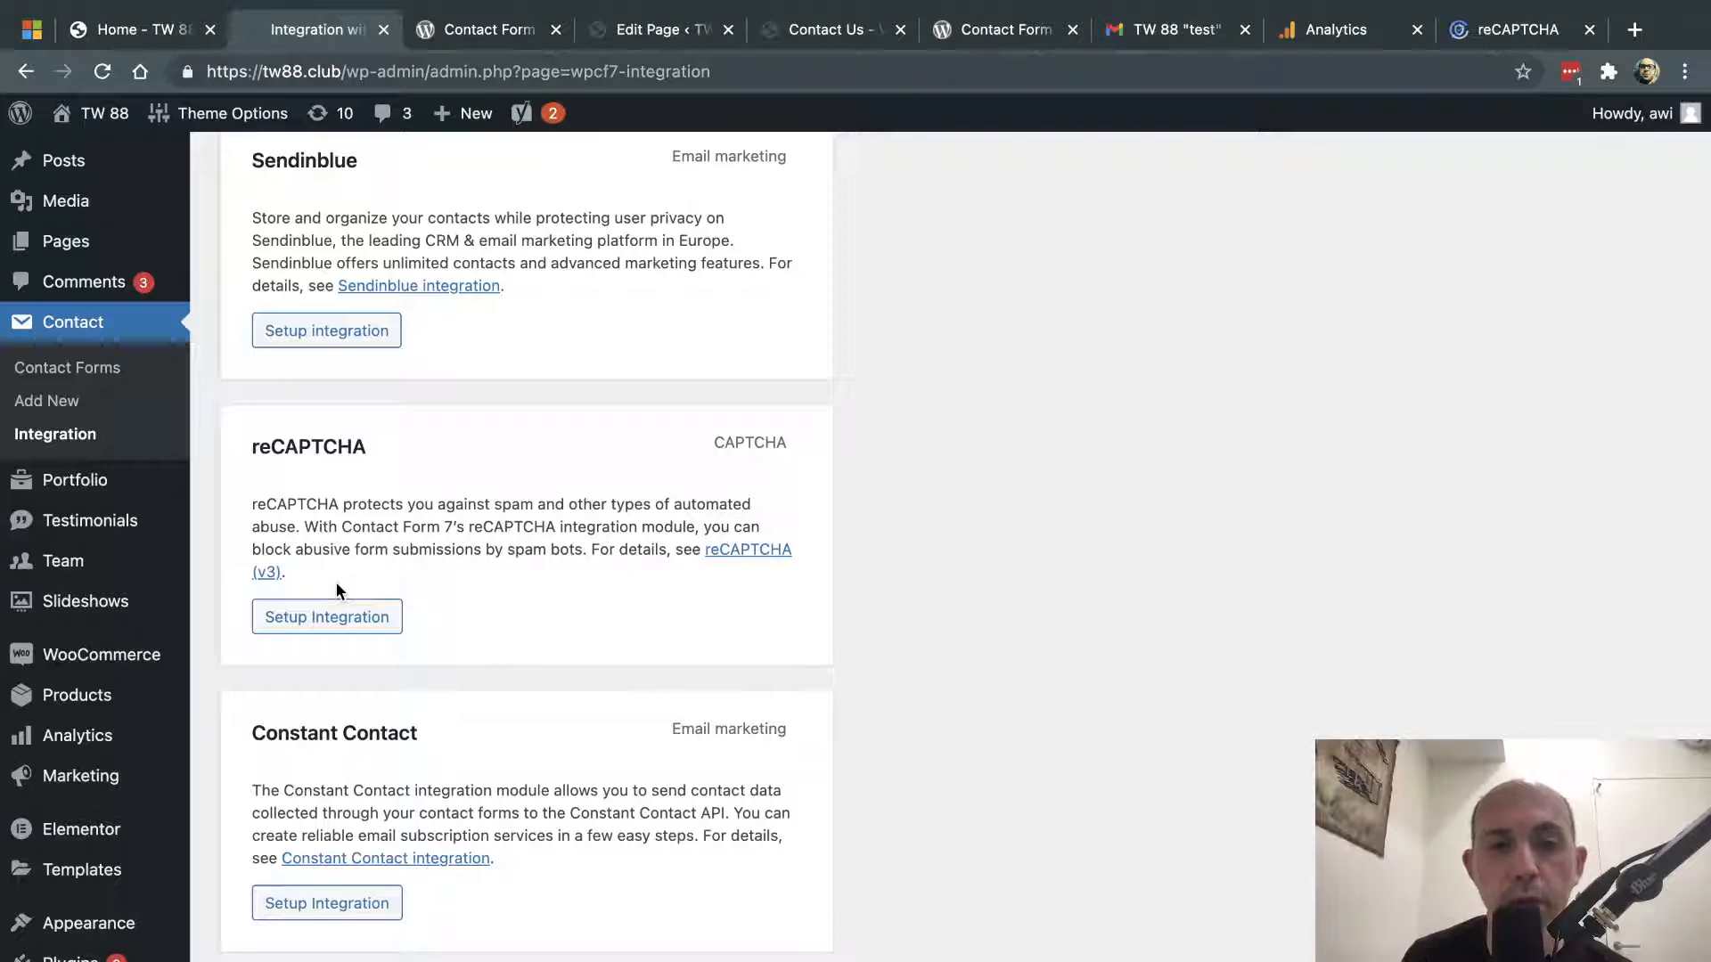
scroll(478, 632, up, 1)
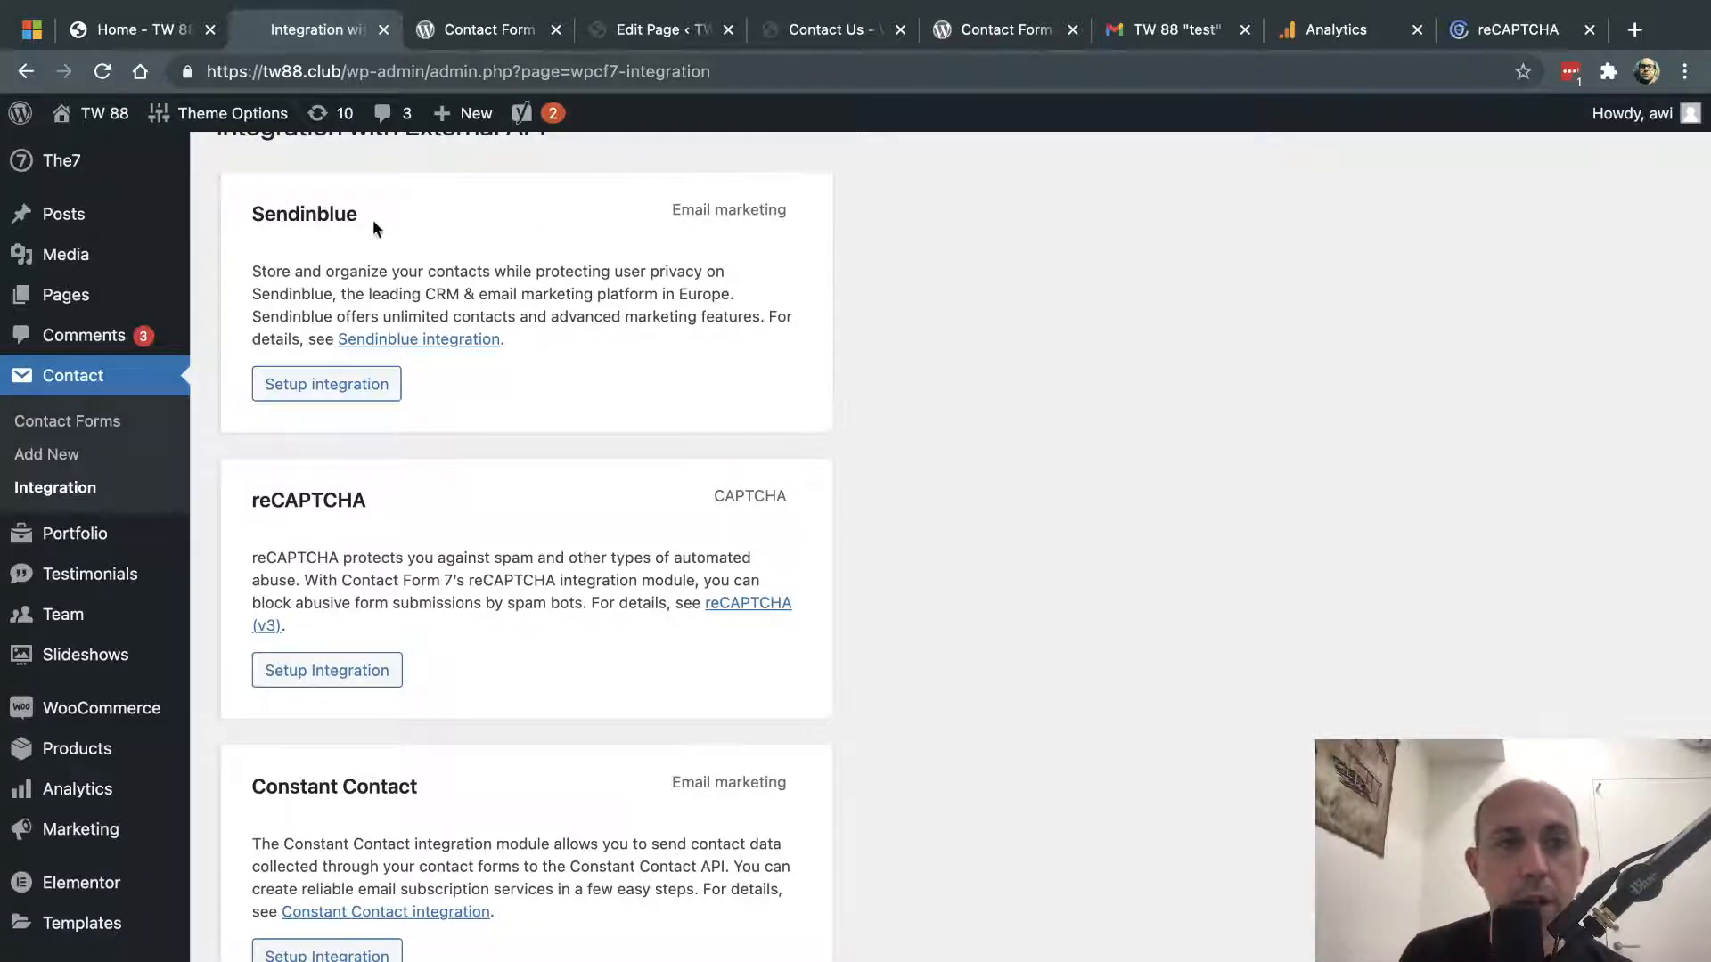
- Look over the Sendinblue and Constant Contact entries, then start Setup Integration for reCAPTCHA
drag(265, 218, 344, 218)
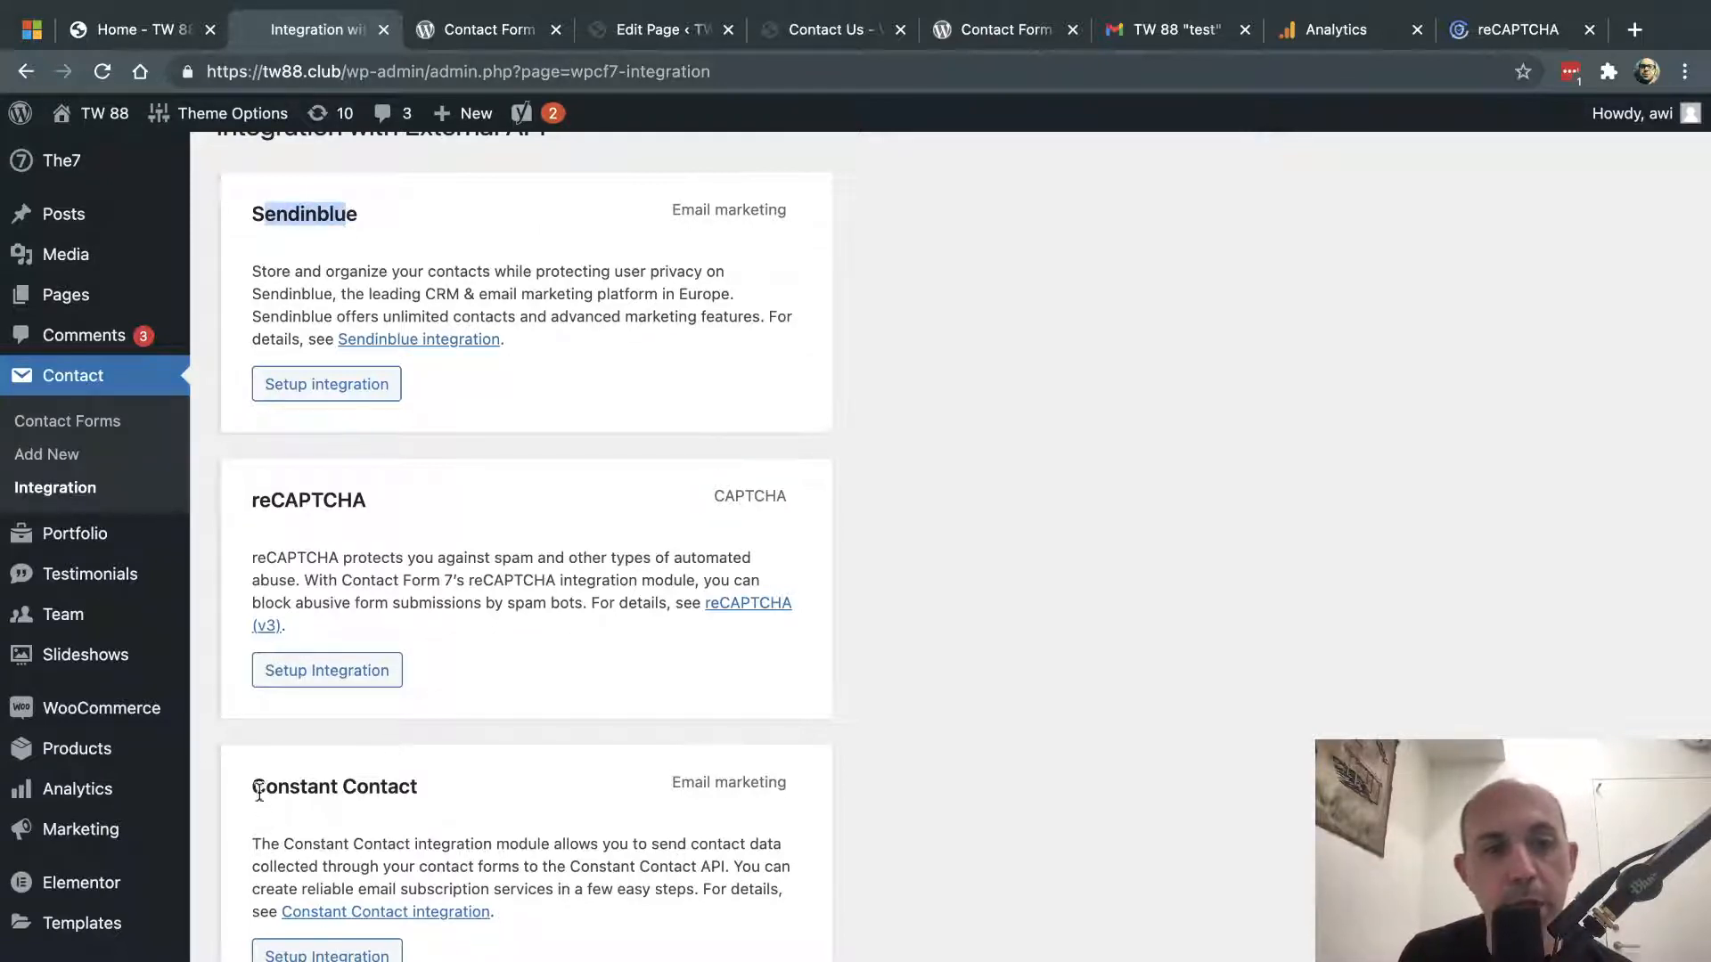
drag(258, 791, 402, 788)
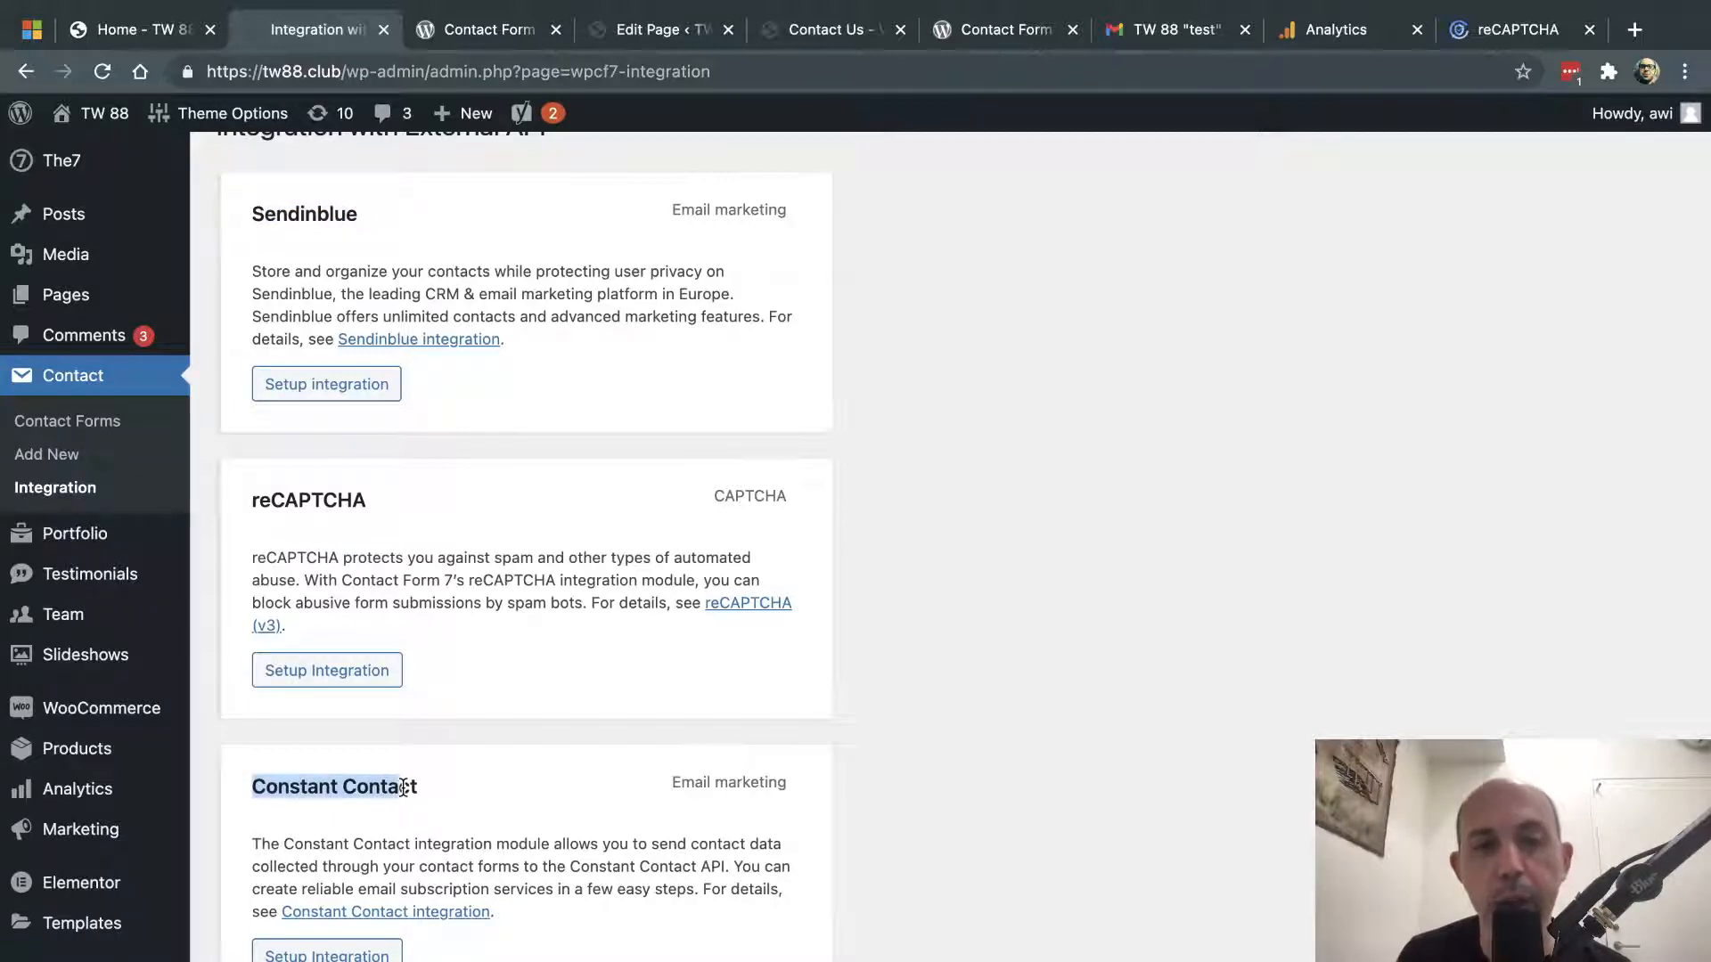
click(530, 663)
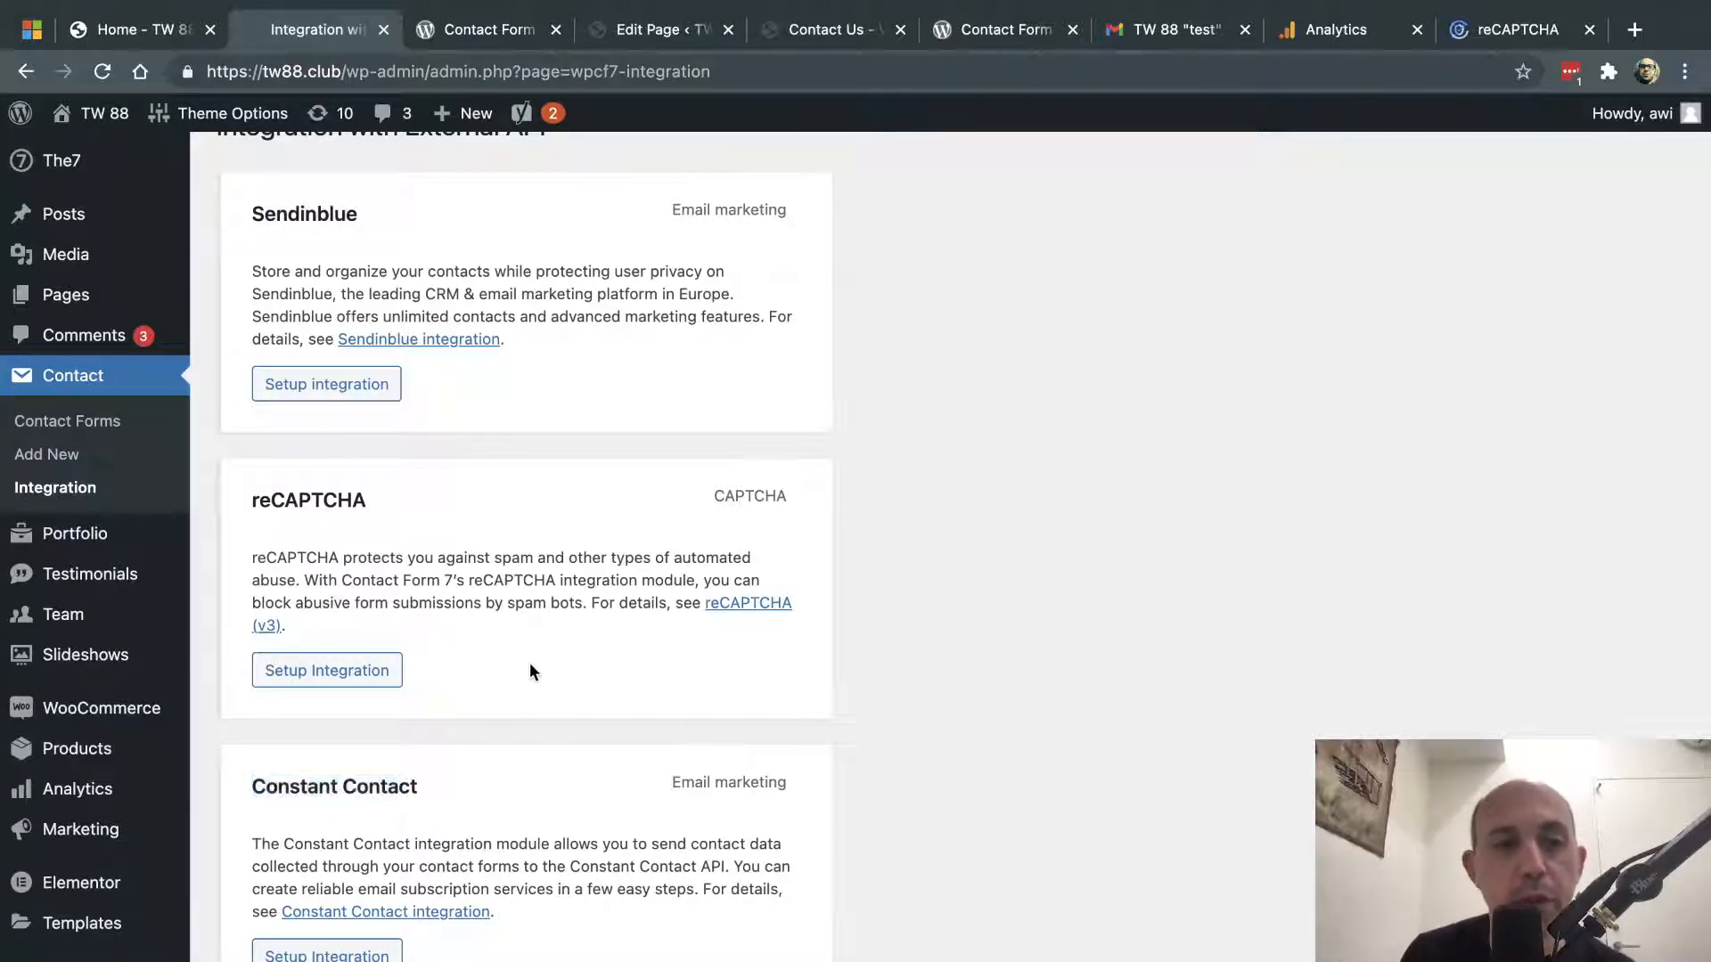
click(363, 670)
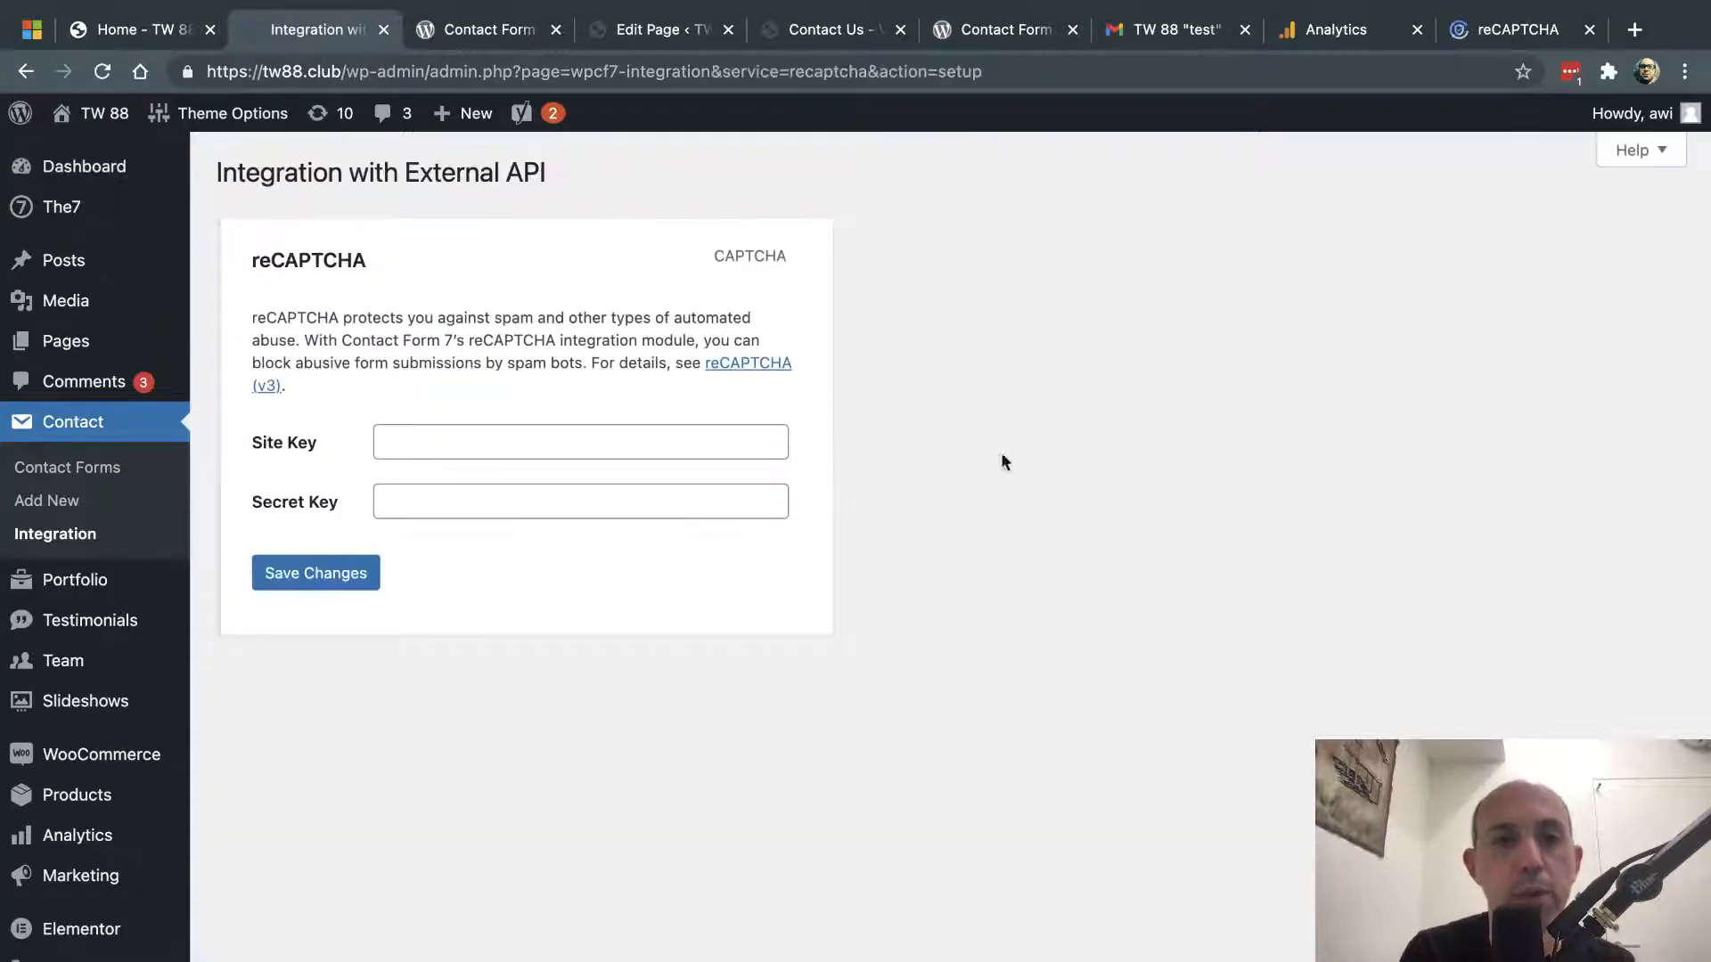
- Switch to the Google reCAPTCHA site and read through its about page
click(1515, 29)
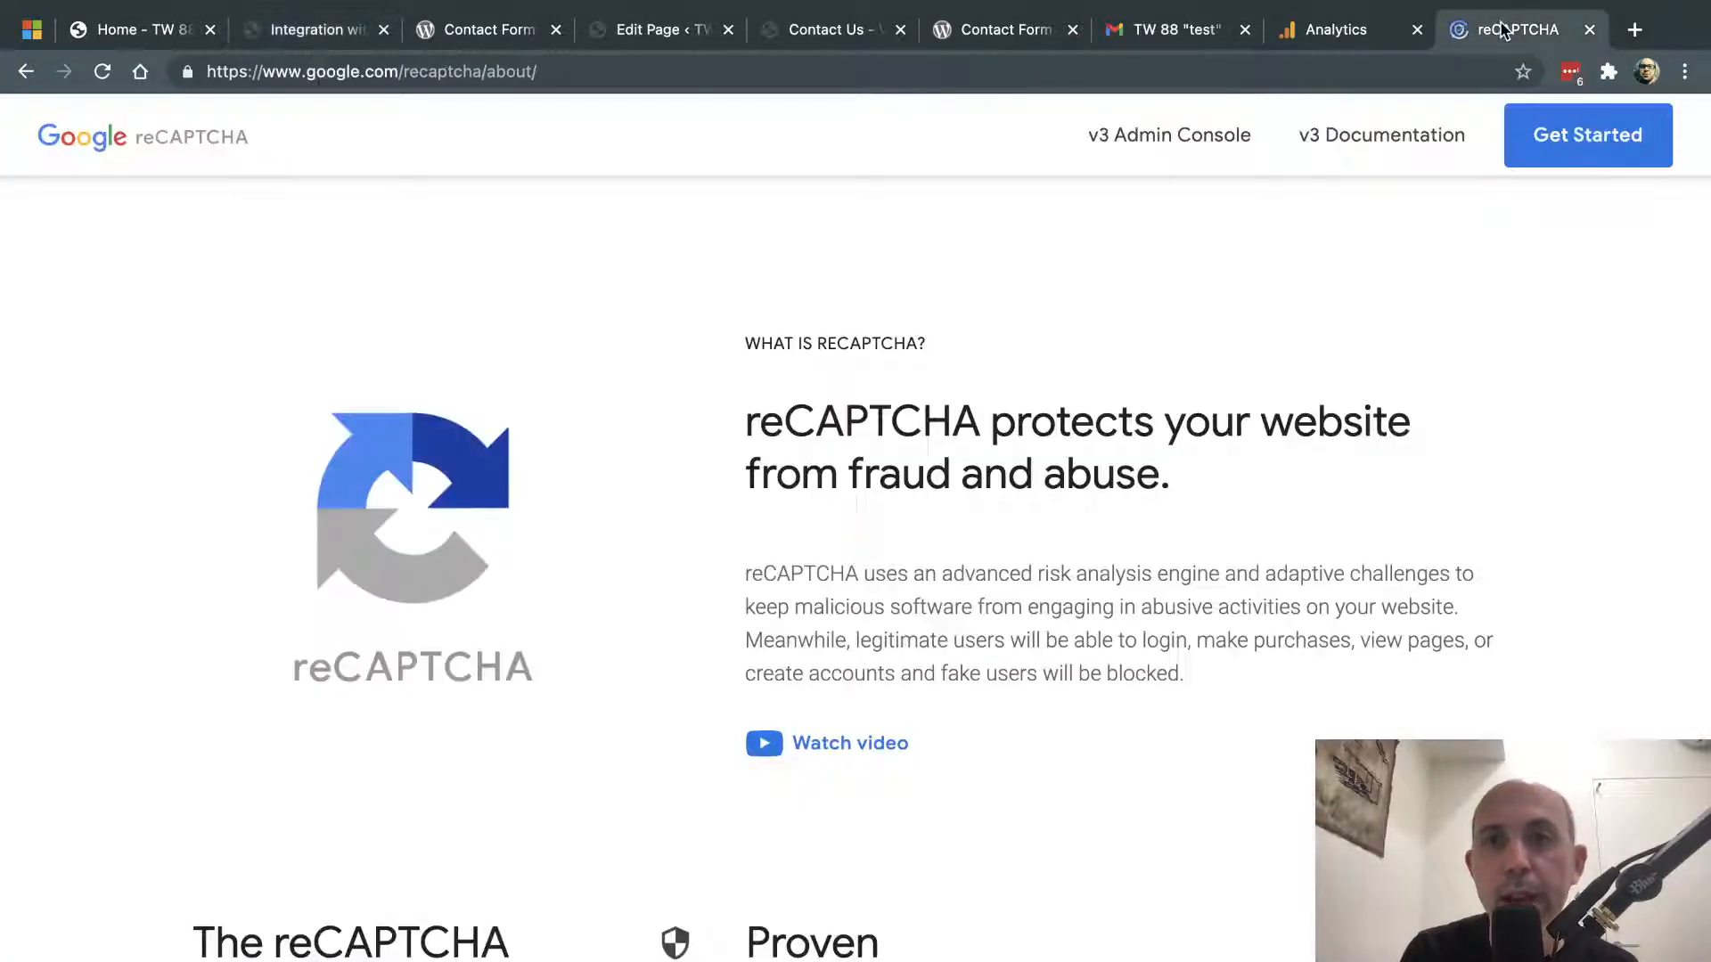
click(1181, 145)
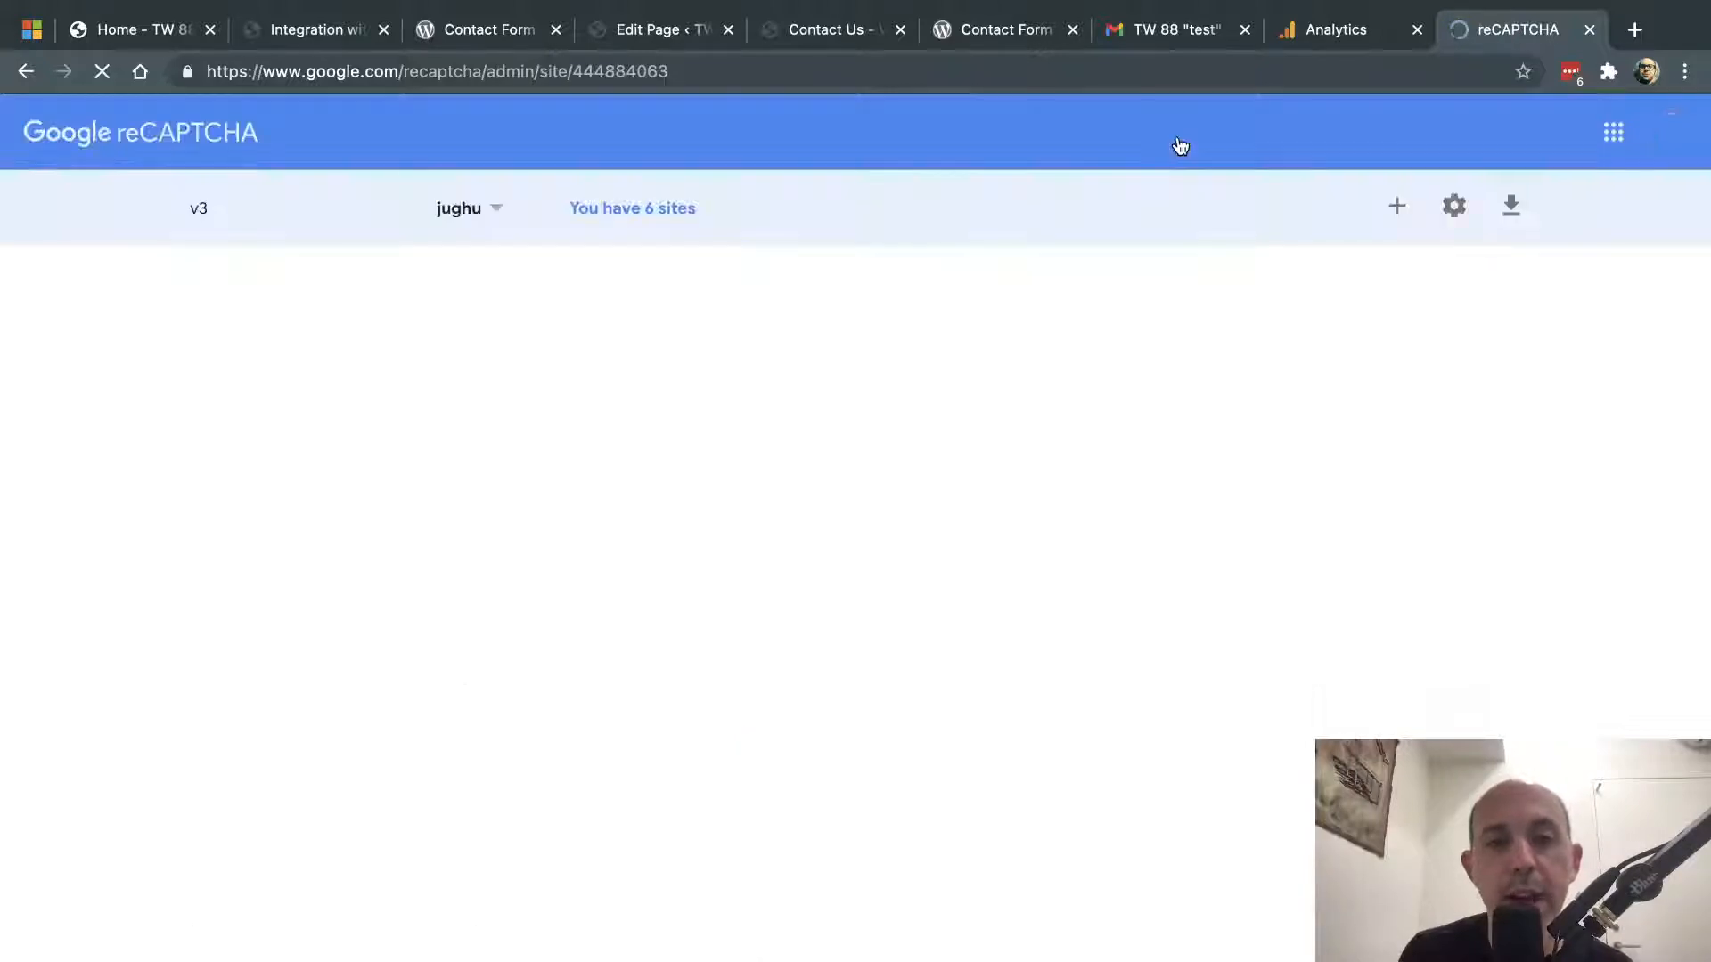
click(26, 71)
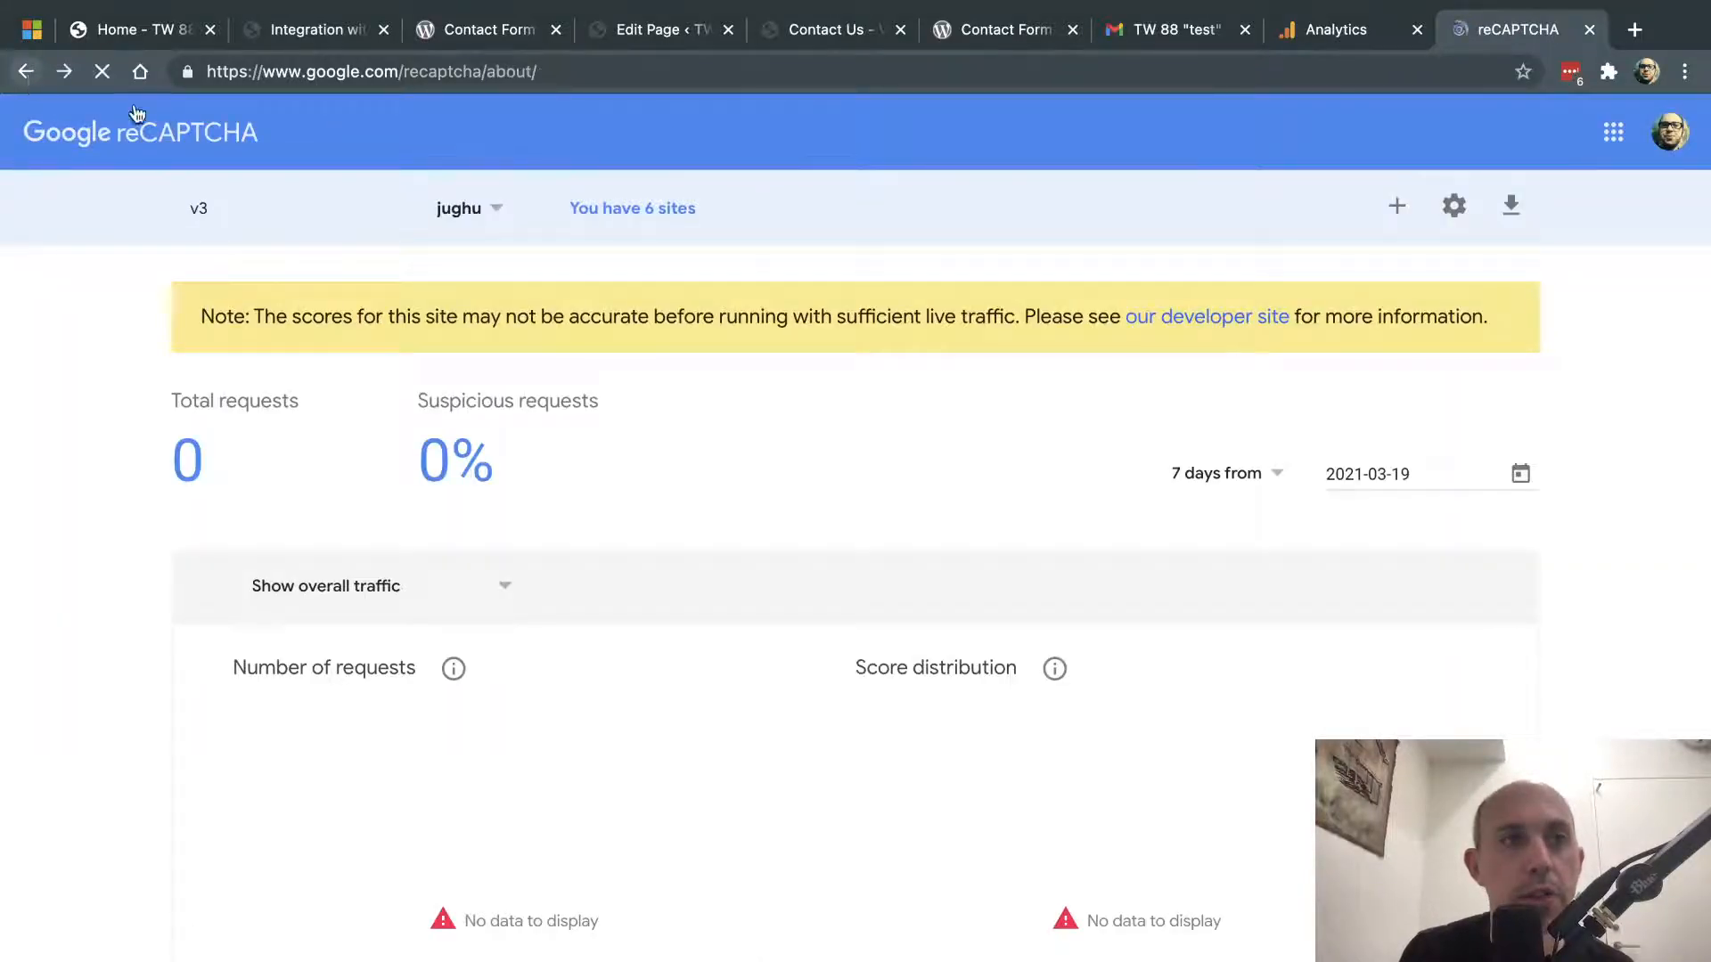
scroll(1063, 534, down, 20)
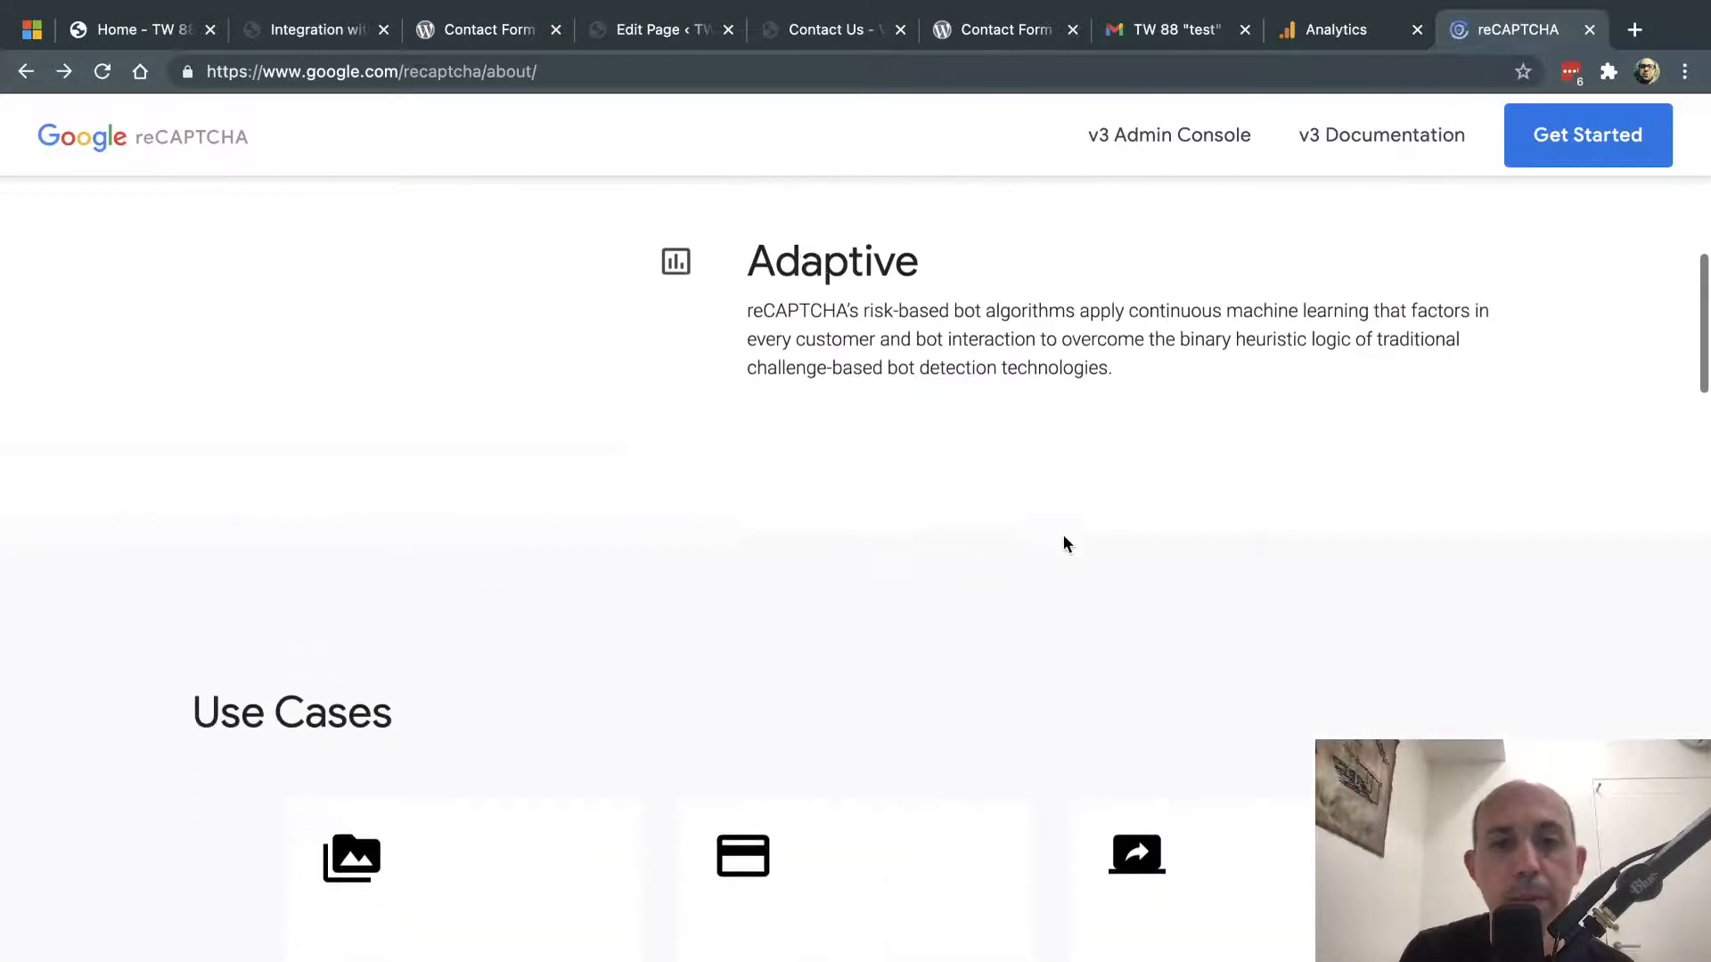
scroll(1063, 540, down, 10)
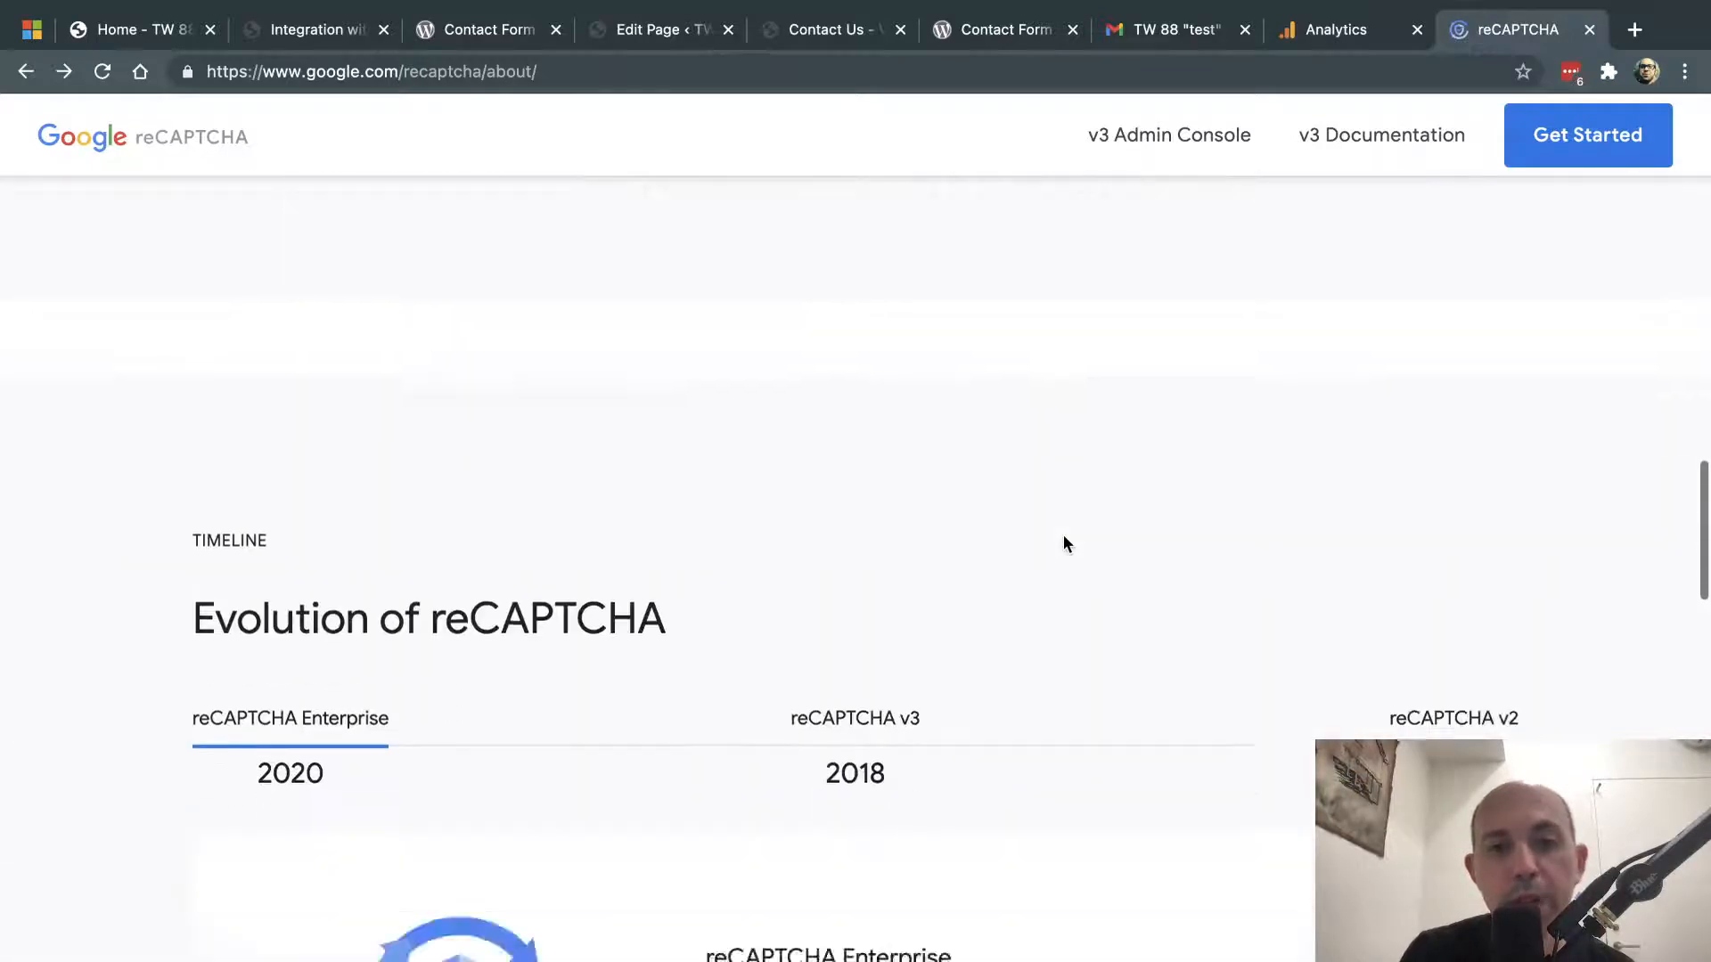
scroll(1064, 542, down, 10)
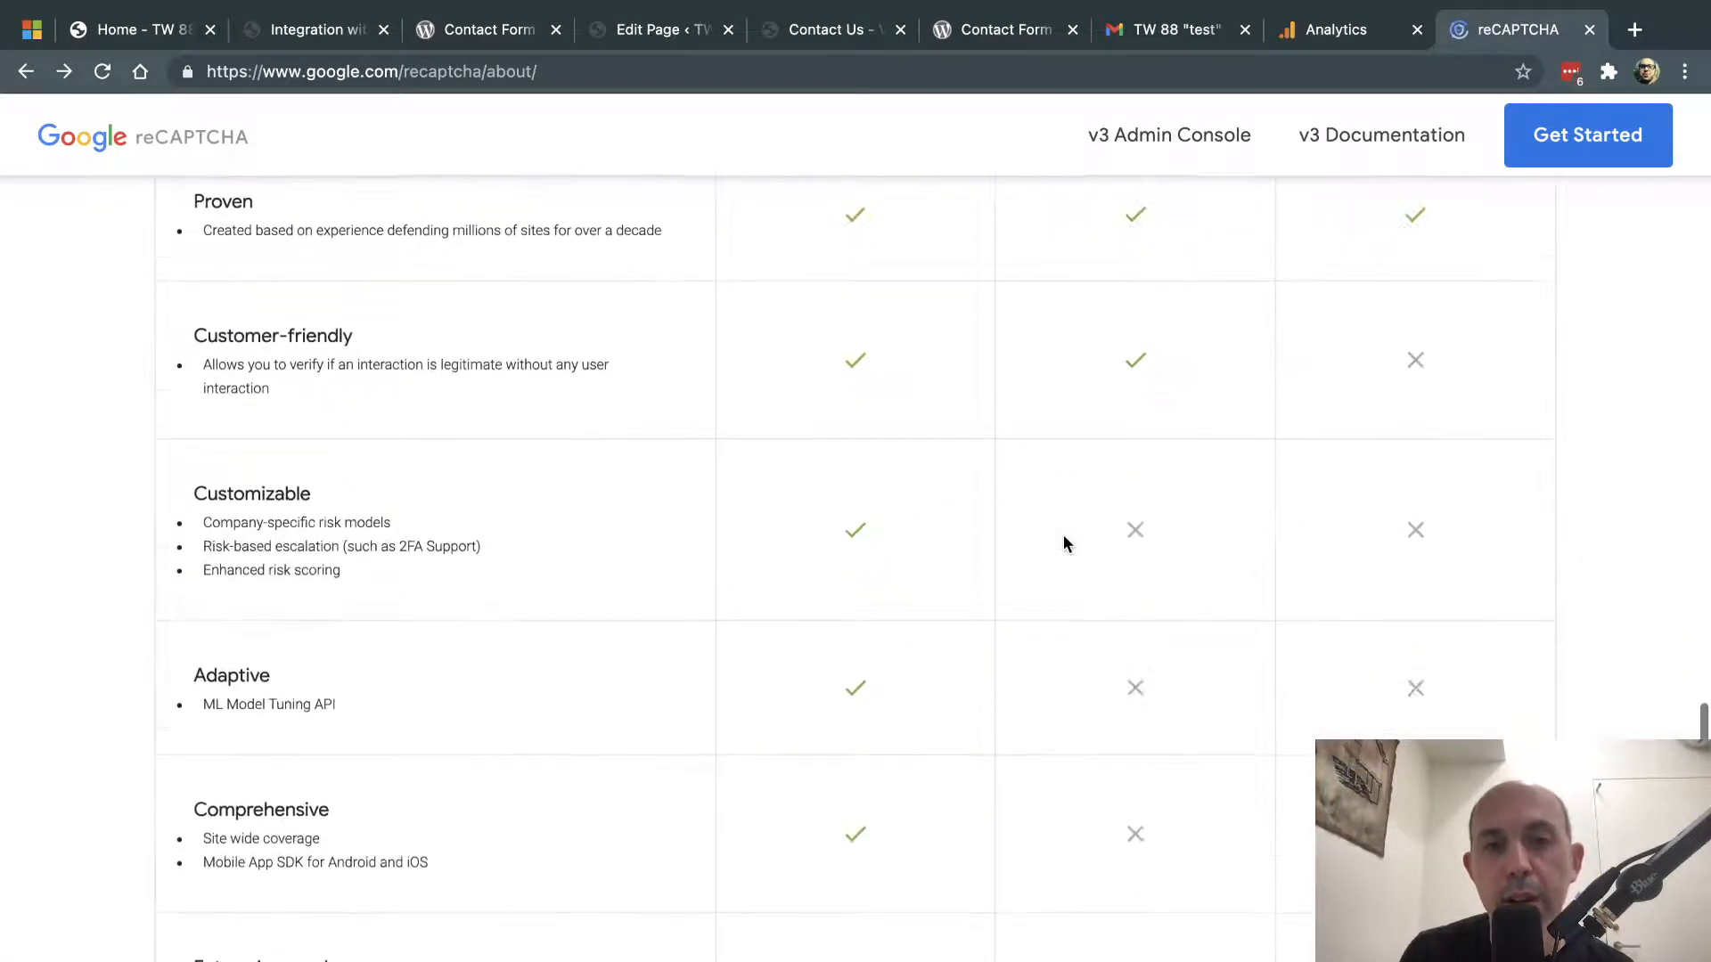
scroll(1064, 536, up, 20)
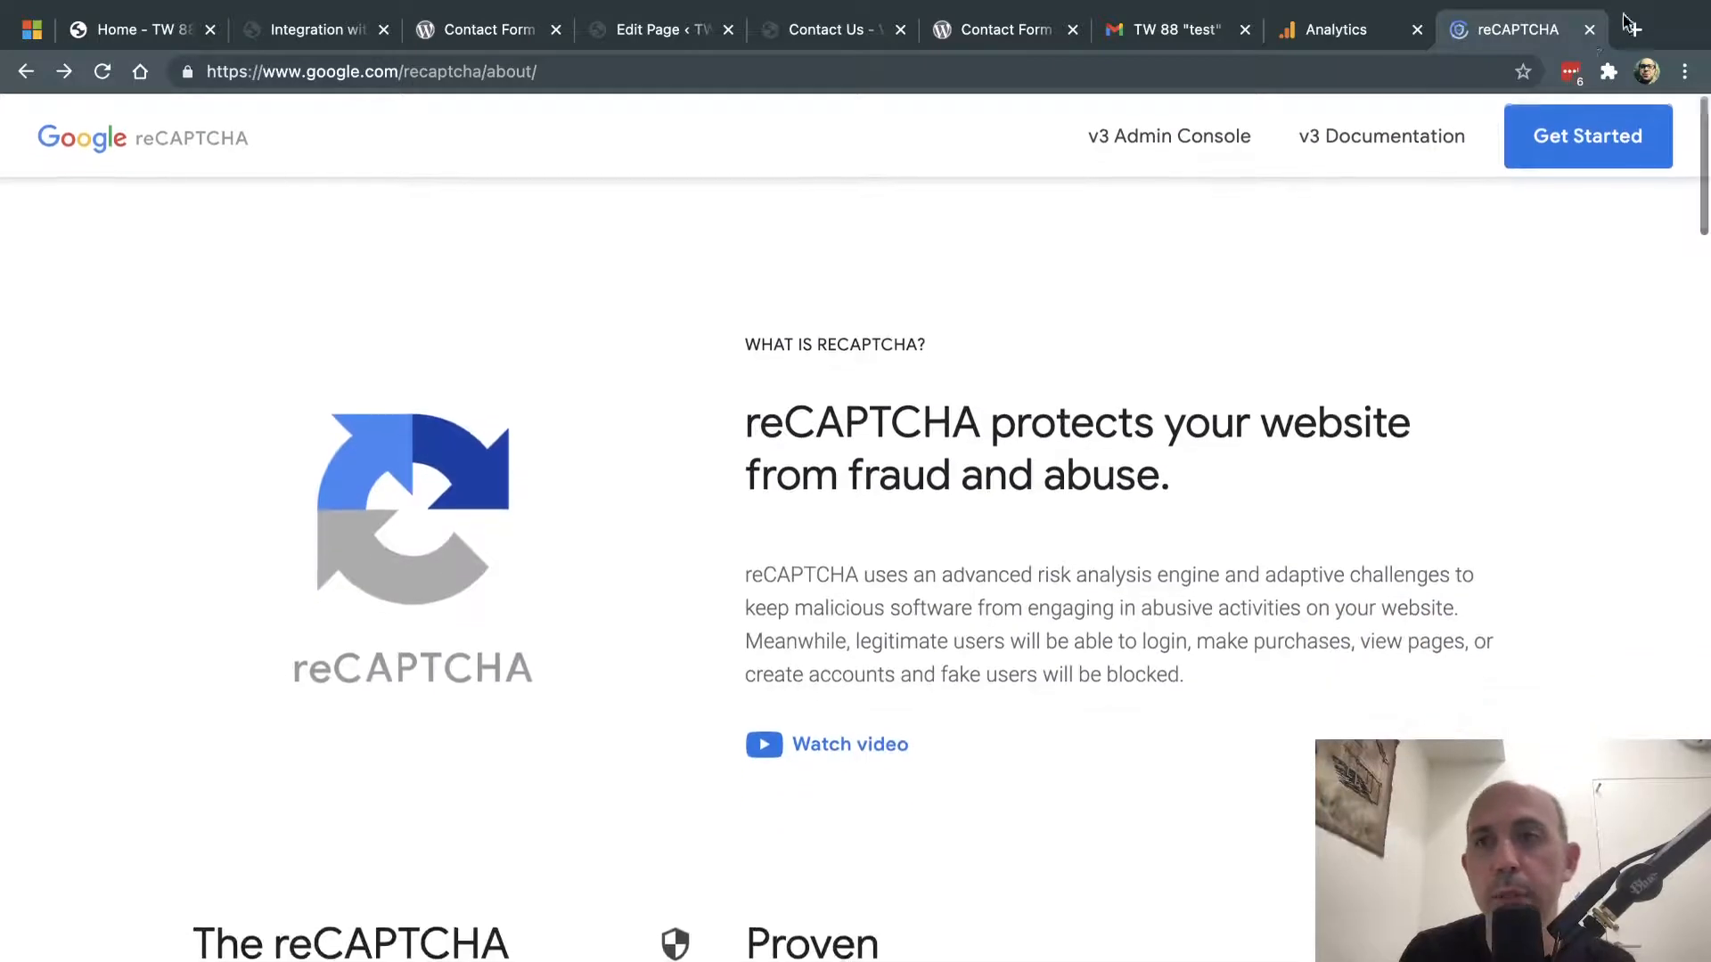
- Search Google Images for 'recpatcha', then close that tab and open the v3 Admin Console
click(1634, 30)
text(recpatcha)
key(Return)
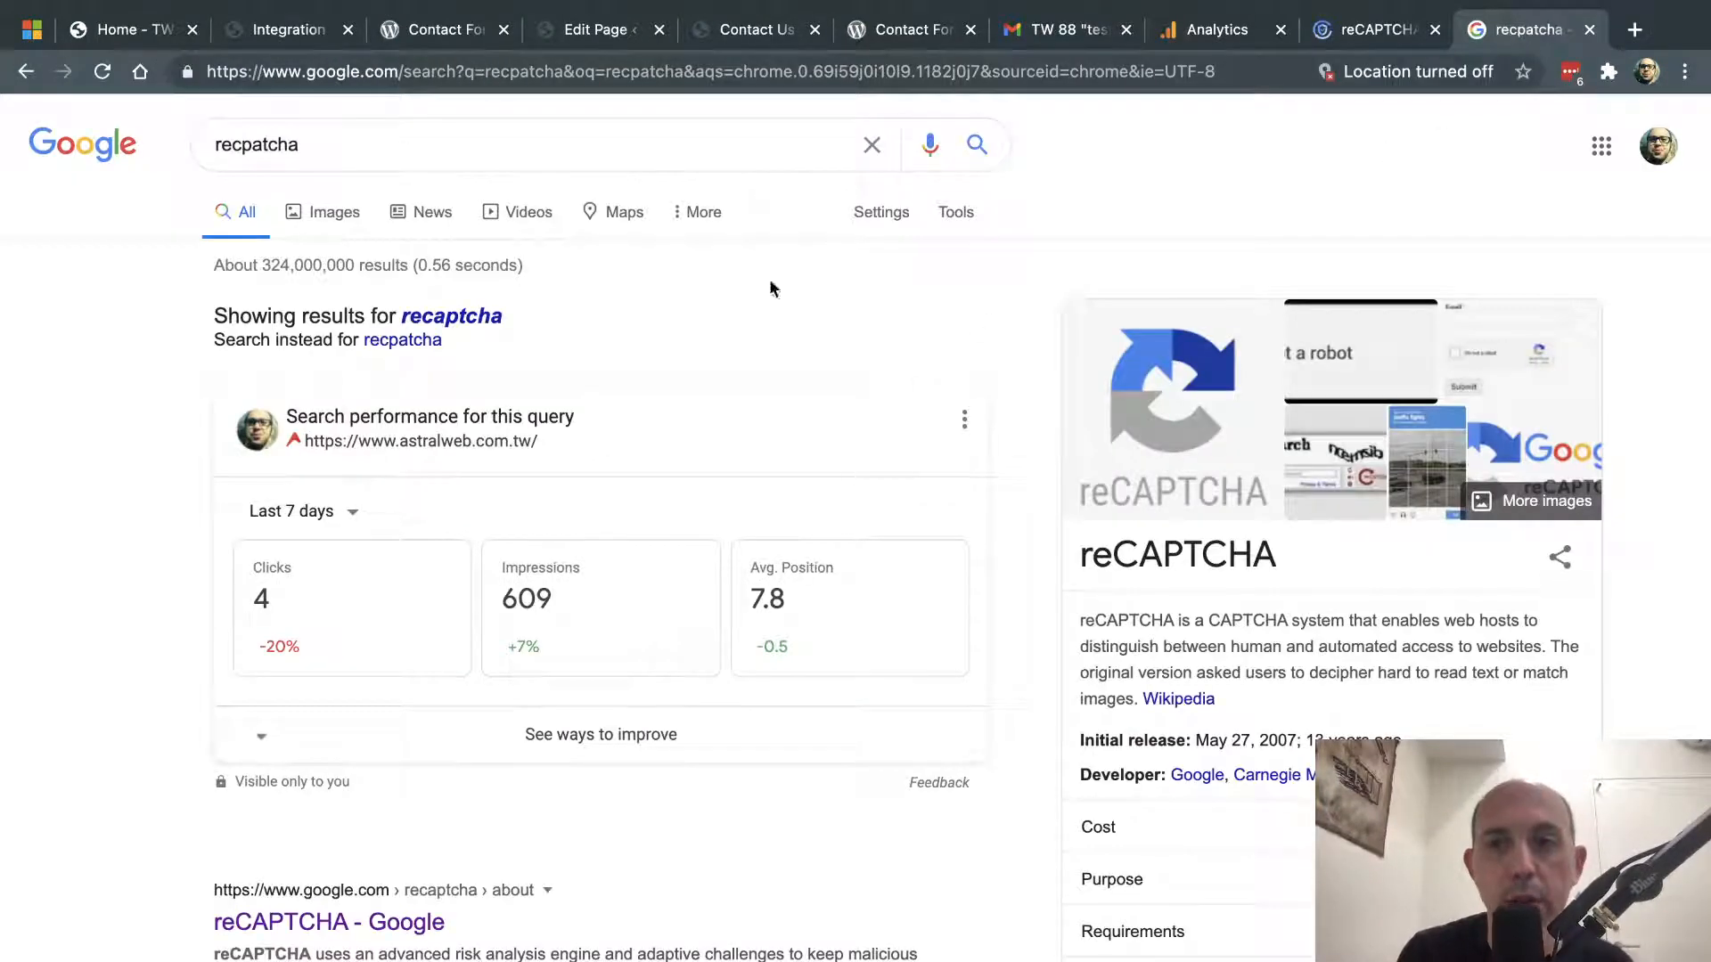
click(306, 217)
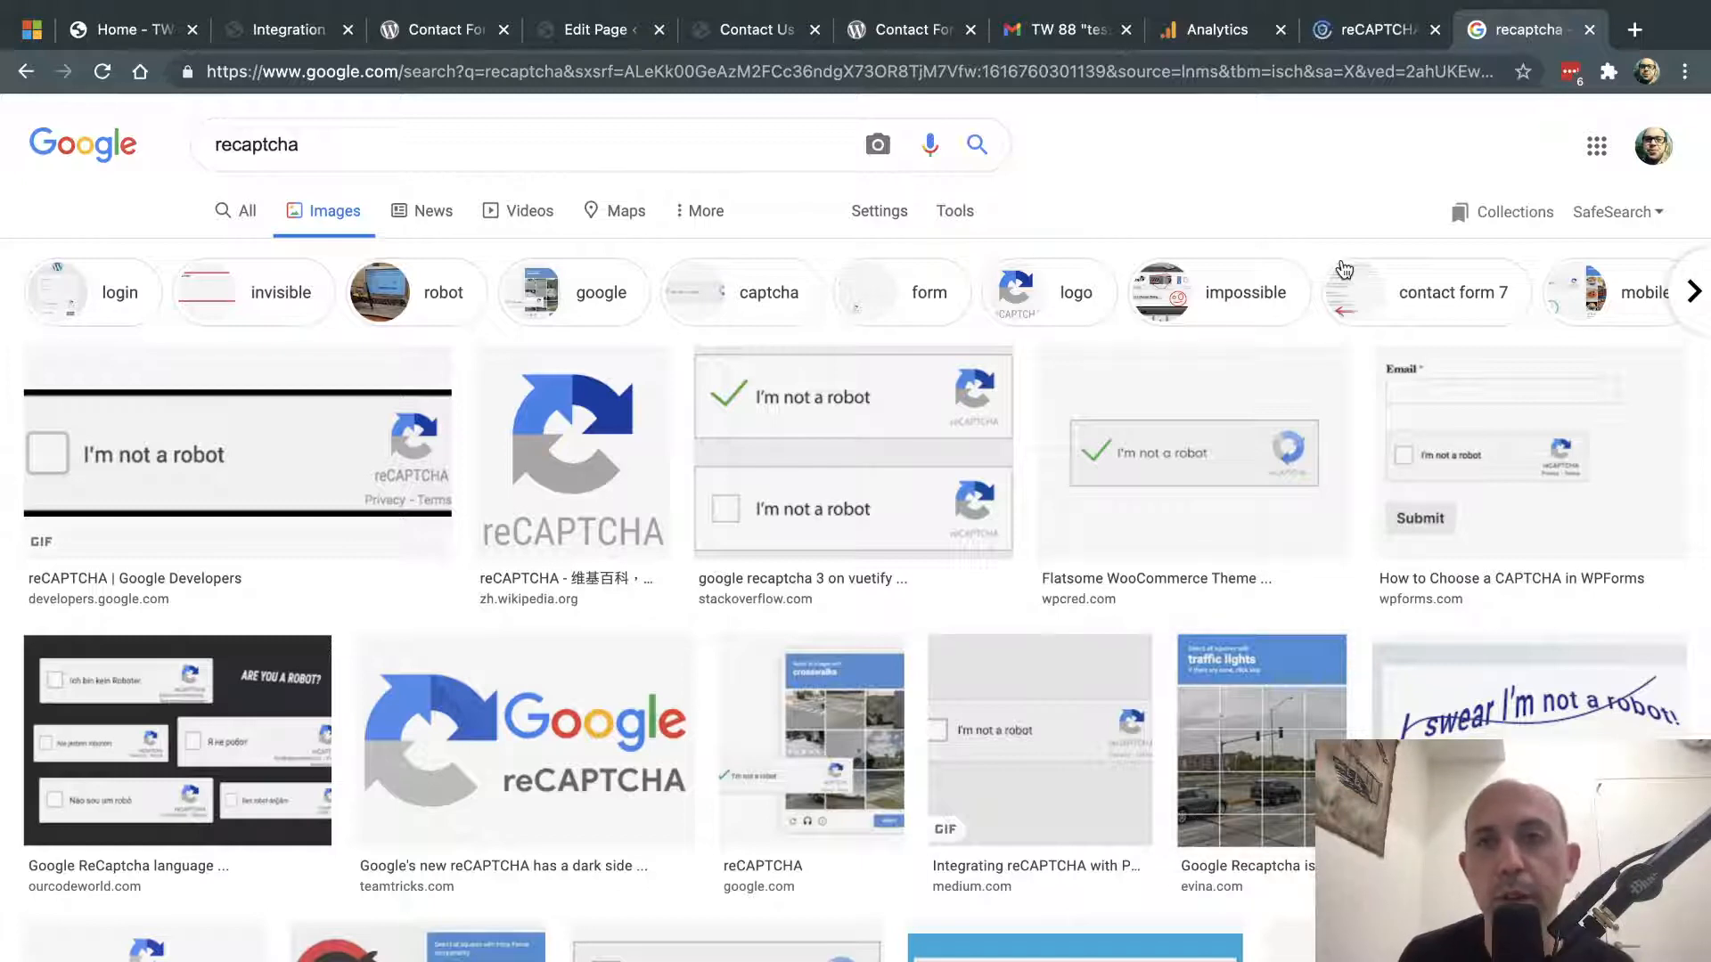
click(1589, 29)
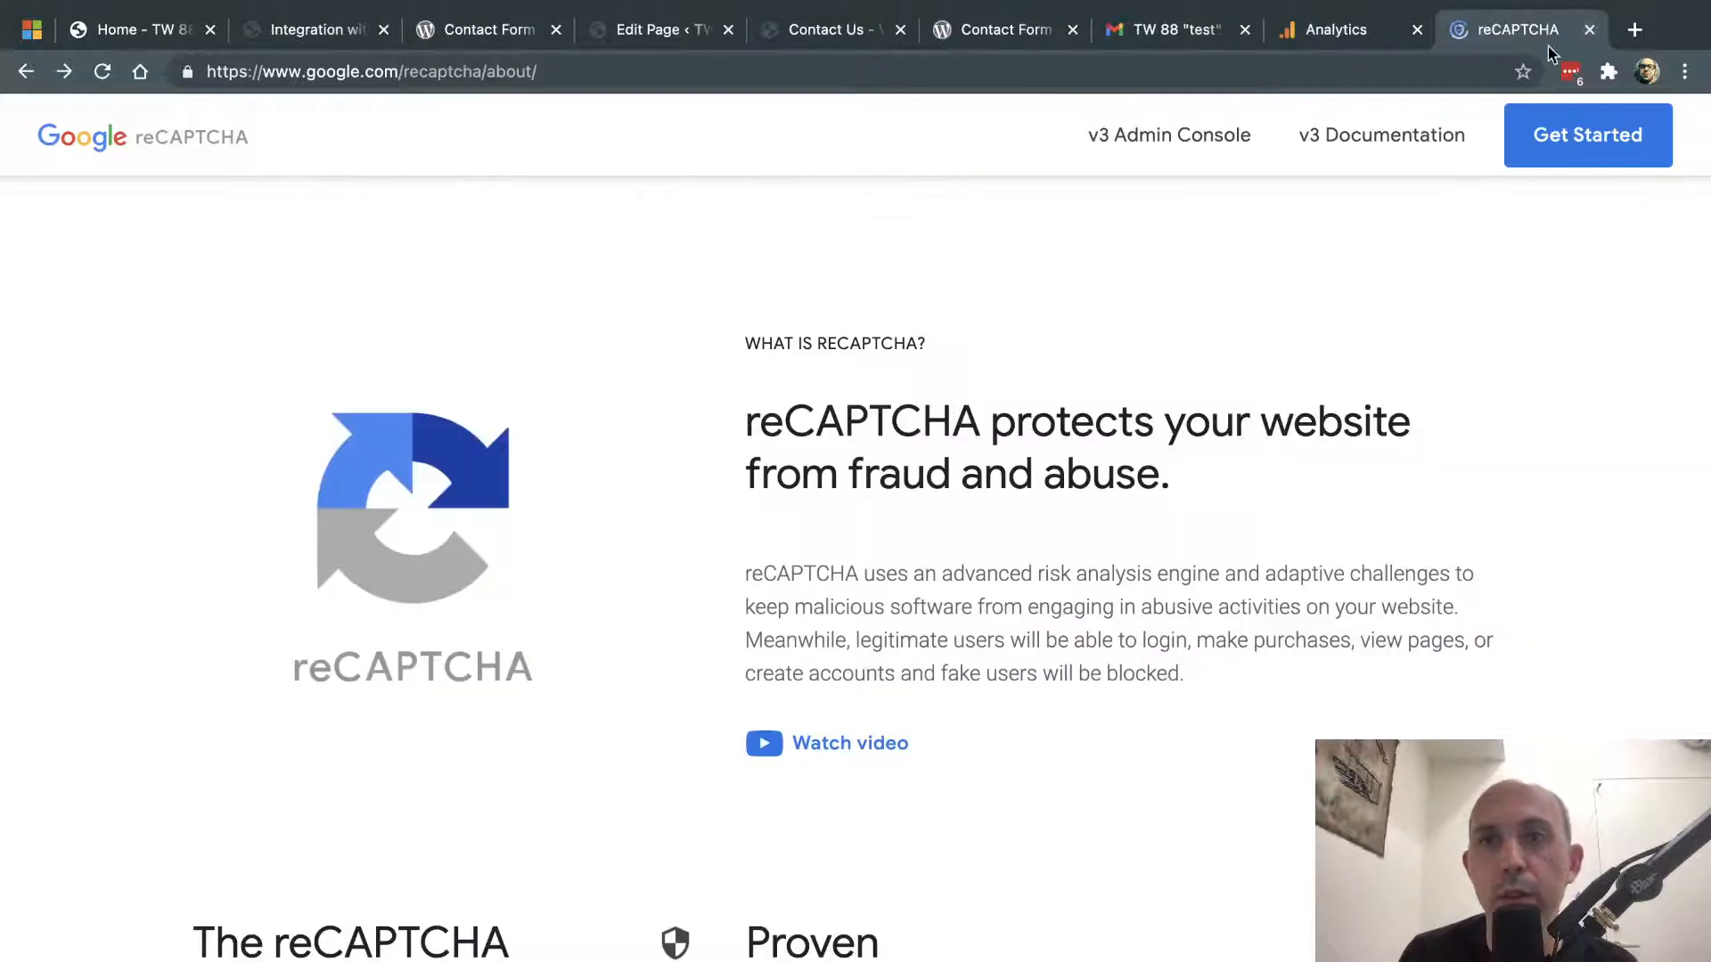
click(1175, 136)
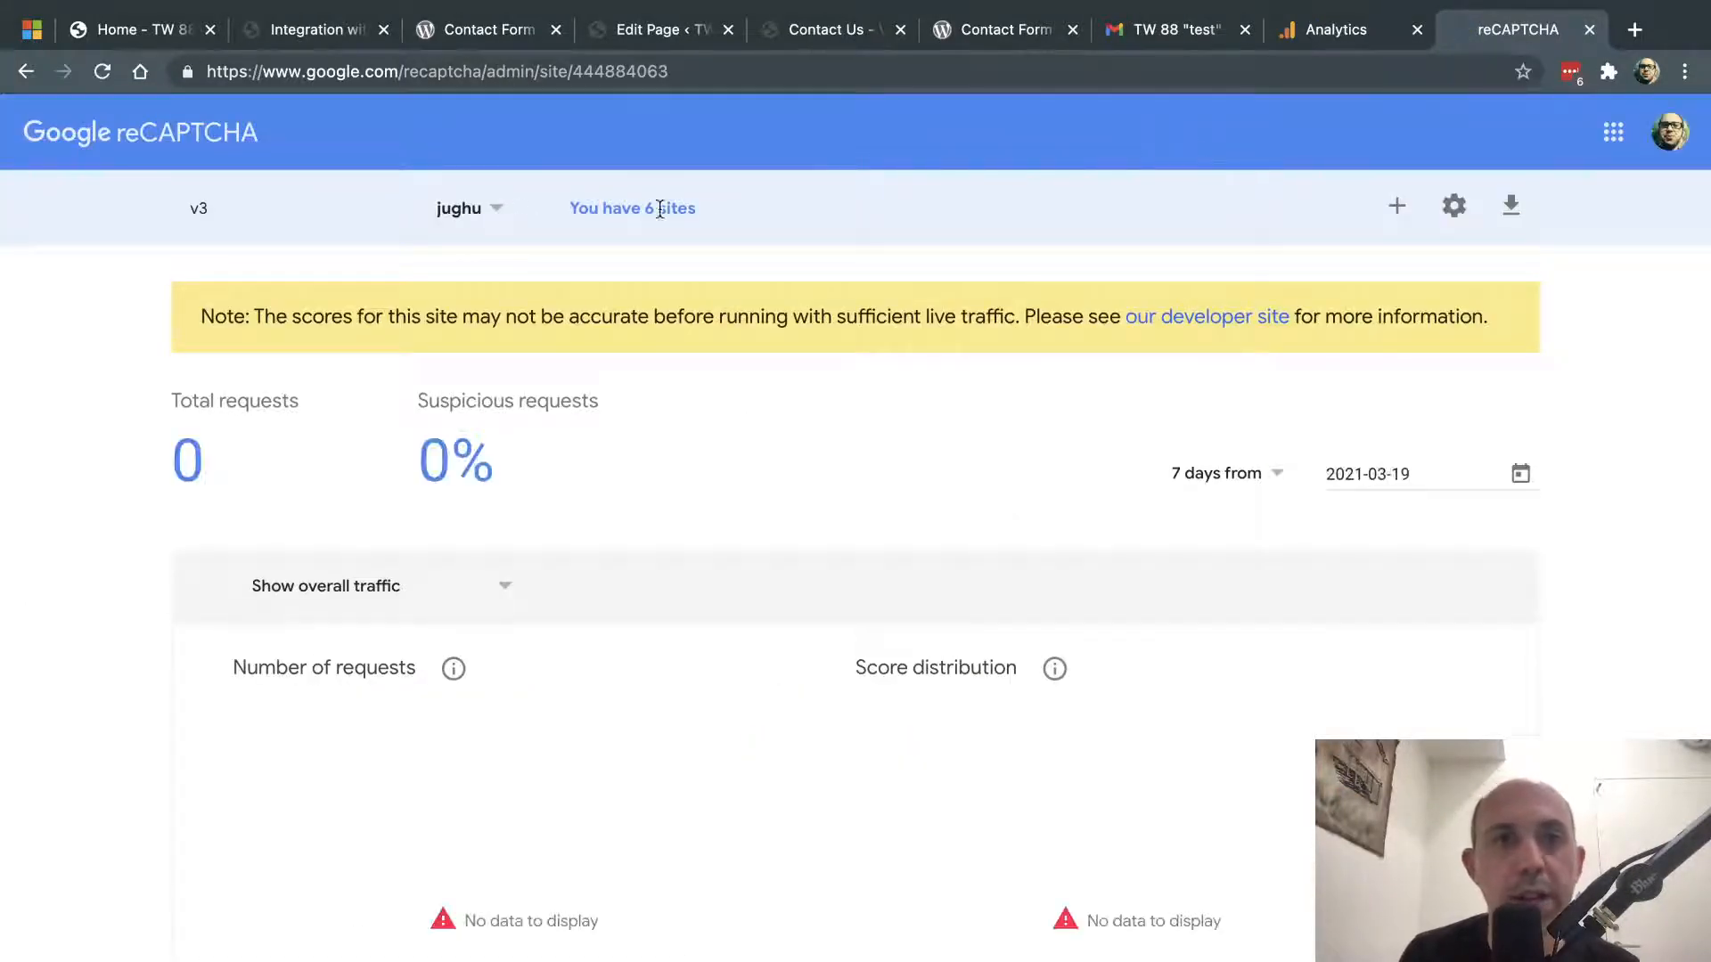
- Create a new site labelled tw88.club, choose reCAPTCHA v3, and accept the Terms of Service
click(1396, 206)
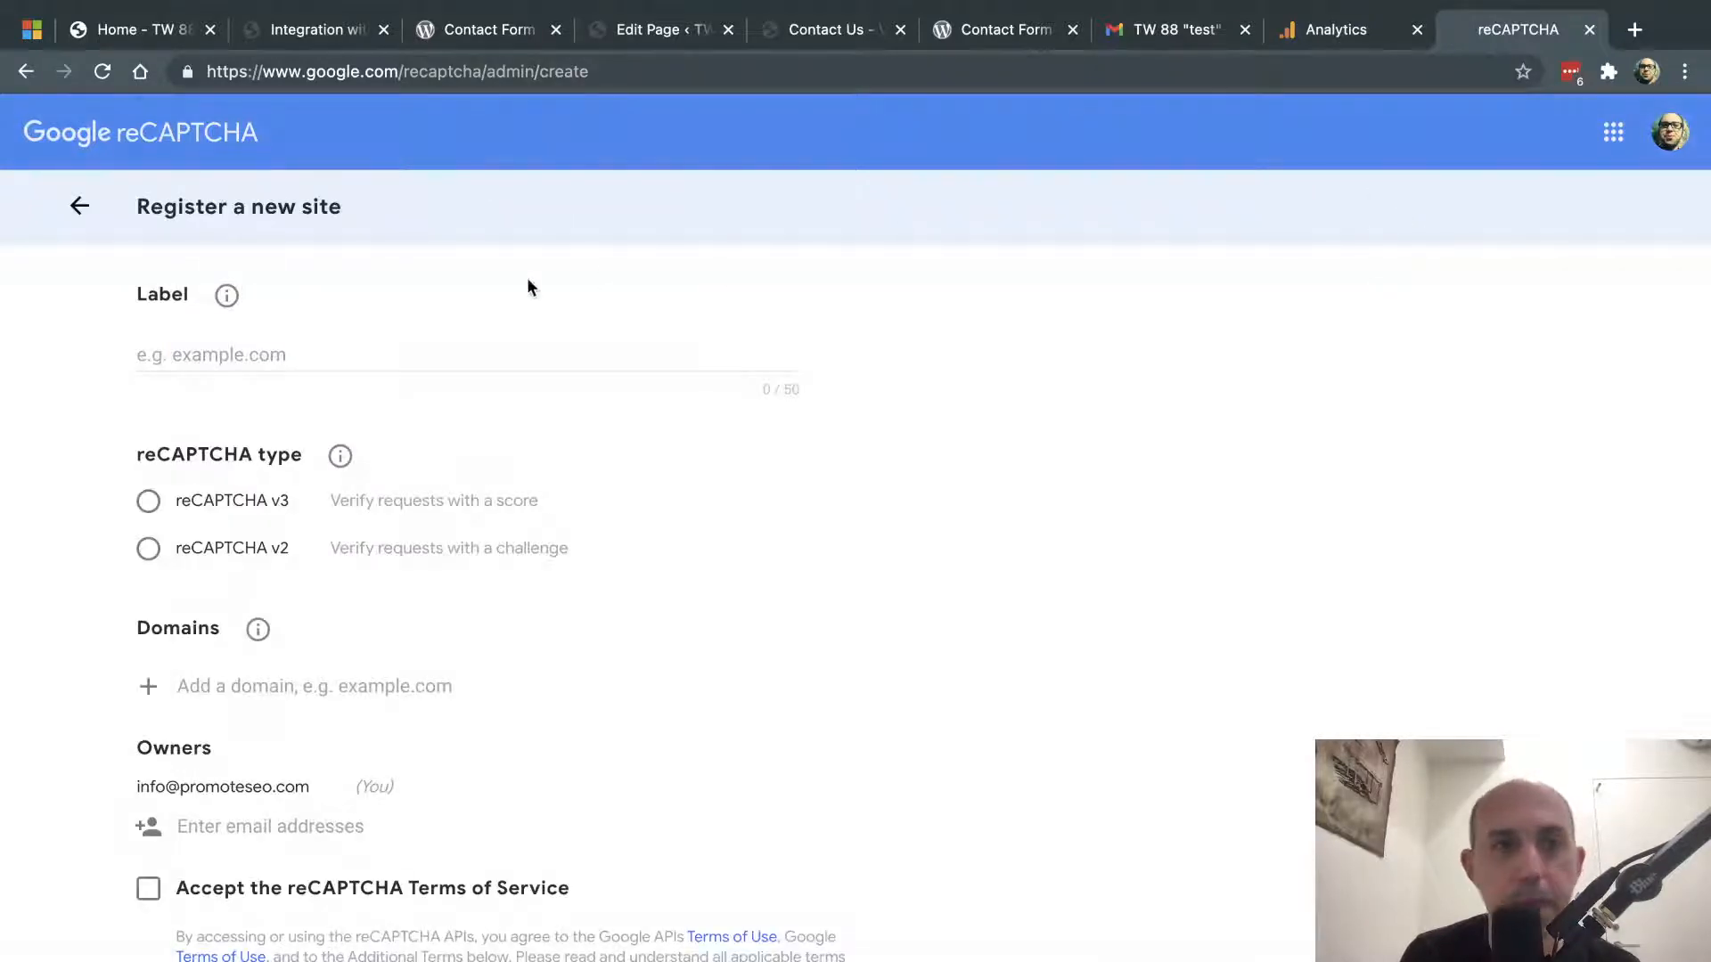
click(393, 353)
text(tw88.)
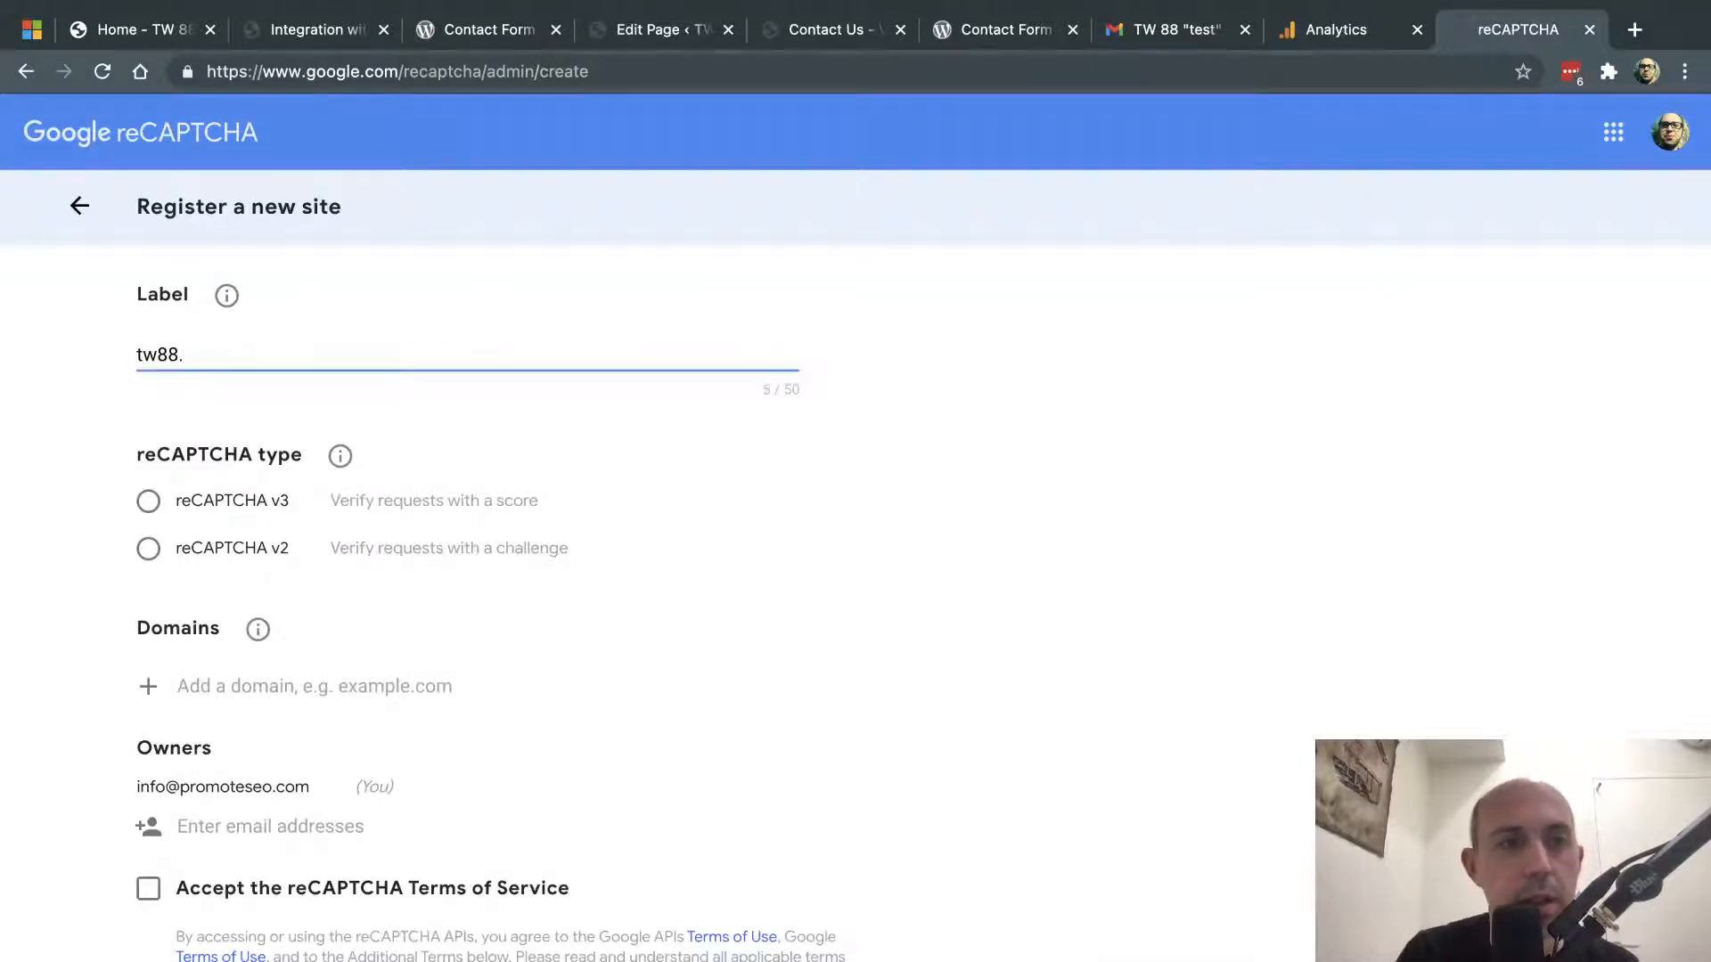
text(club)
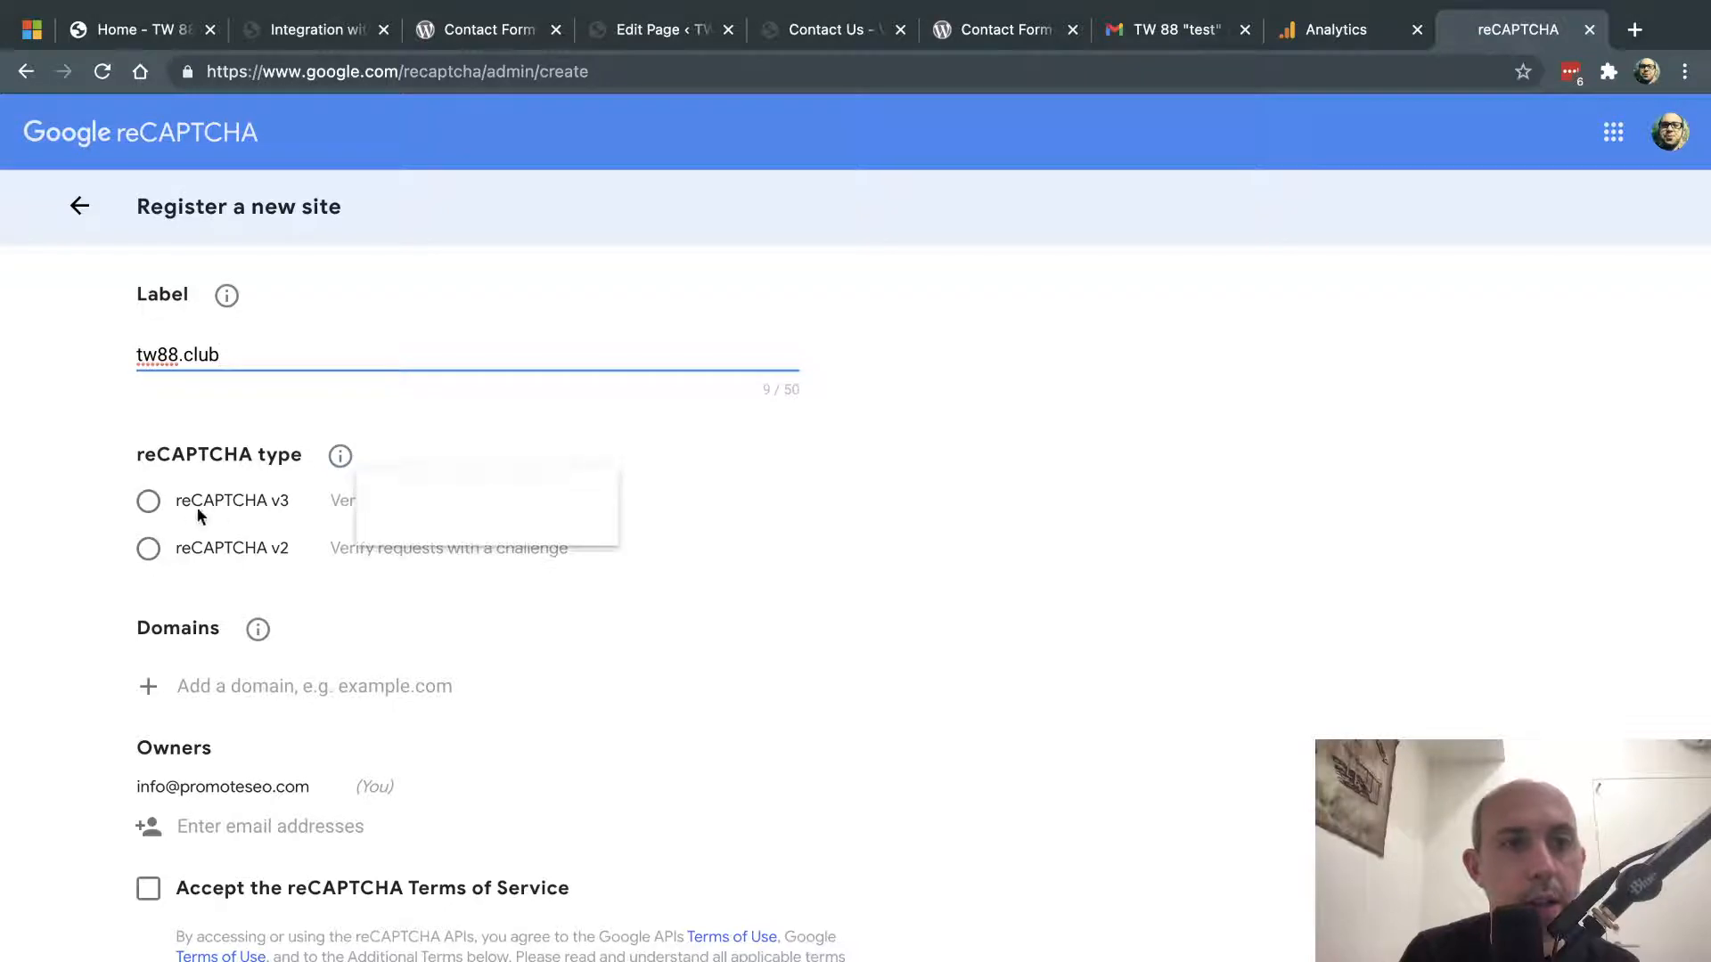
click(252, 500)
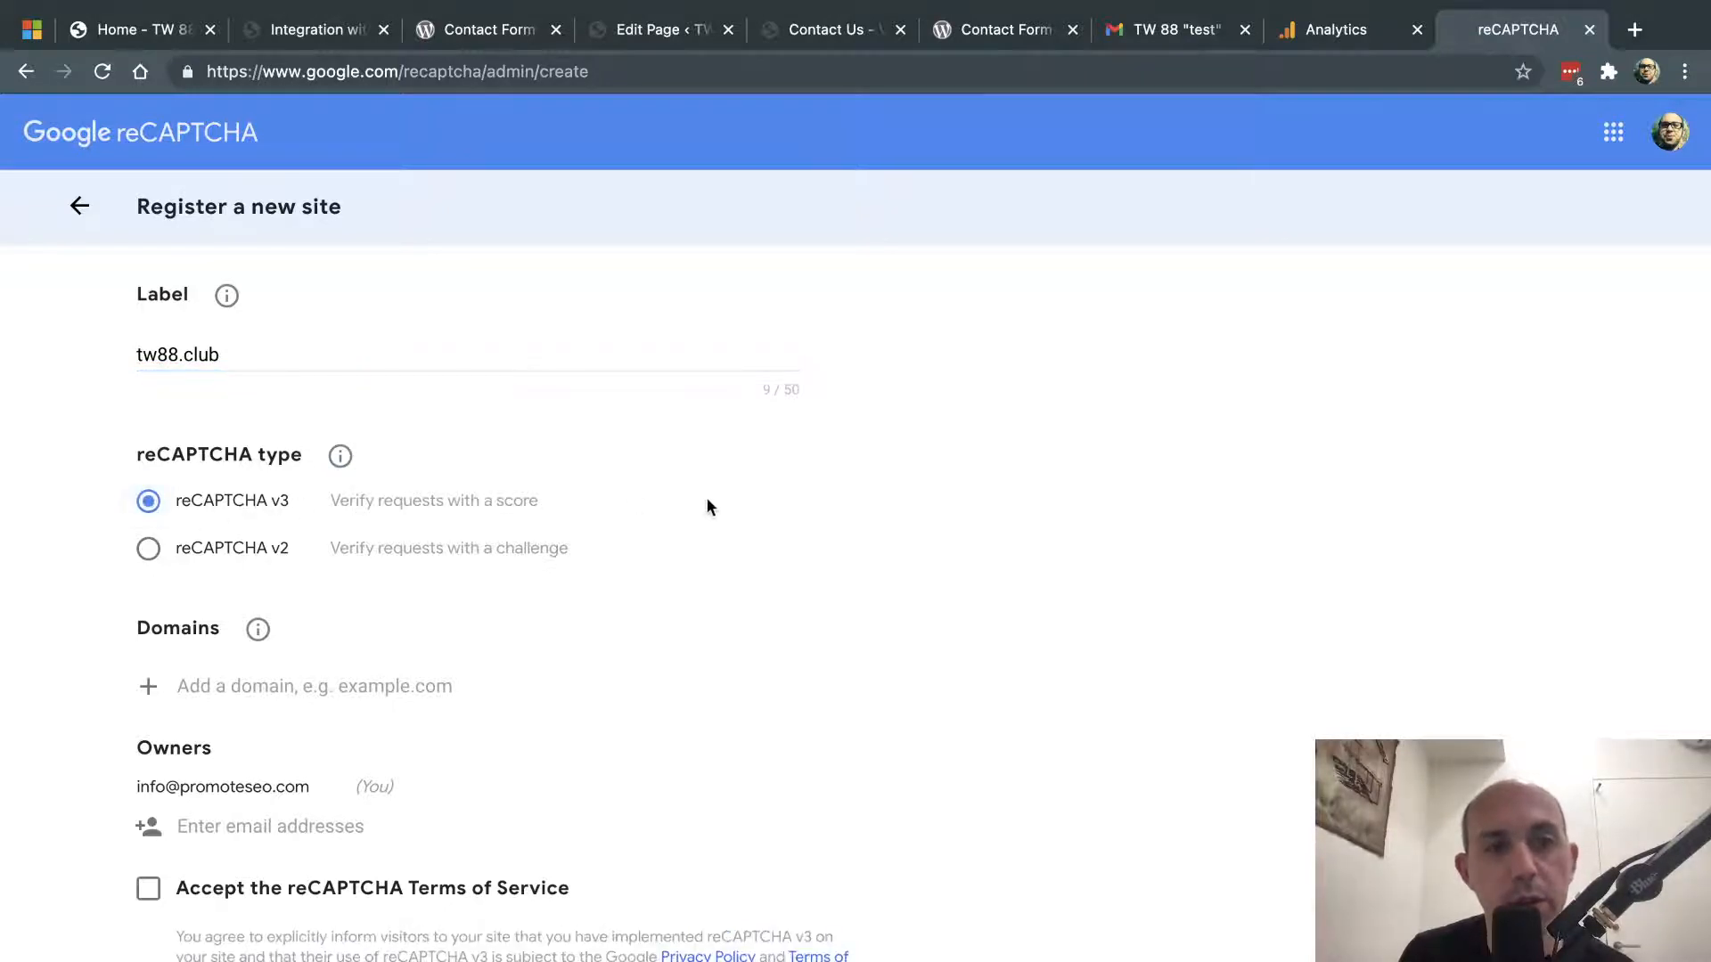
scroll(707, 501, down, 3)
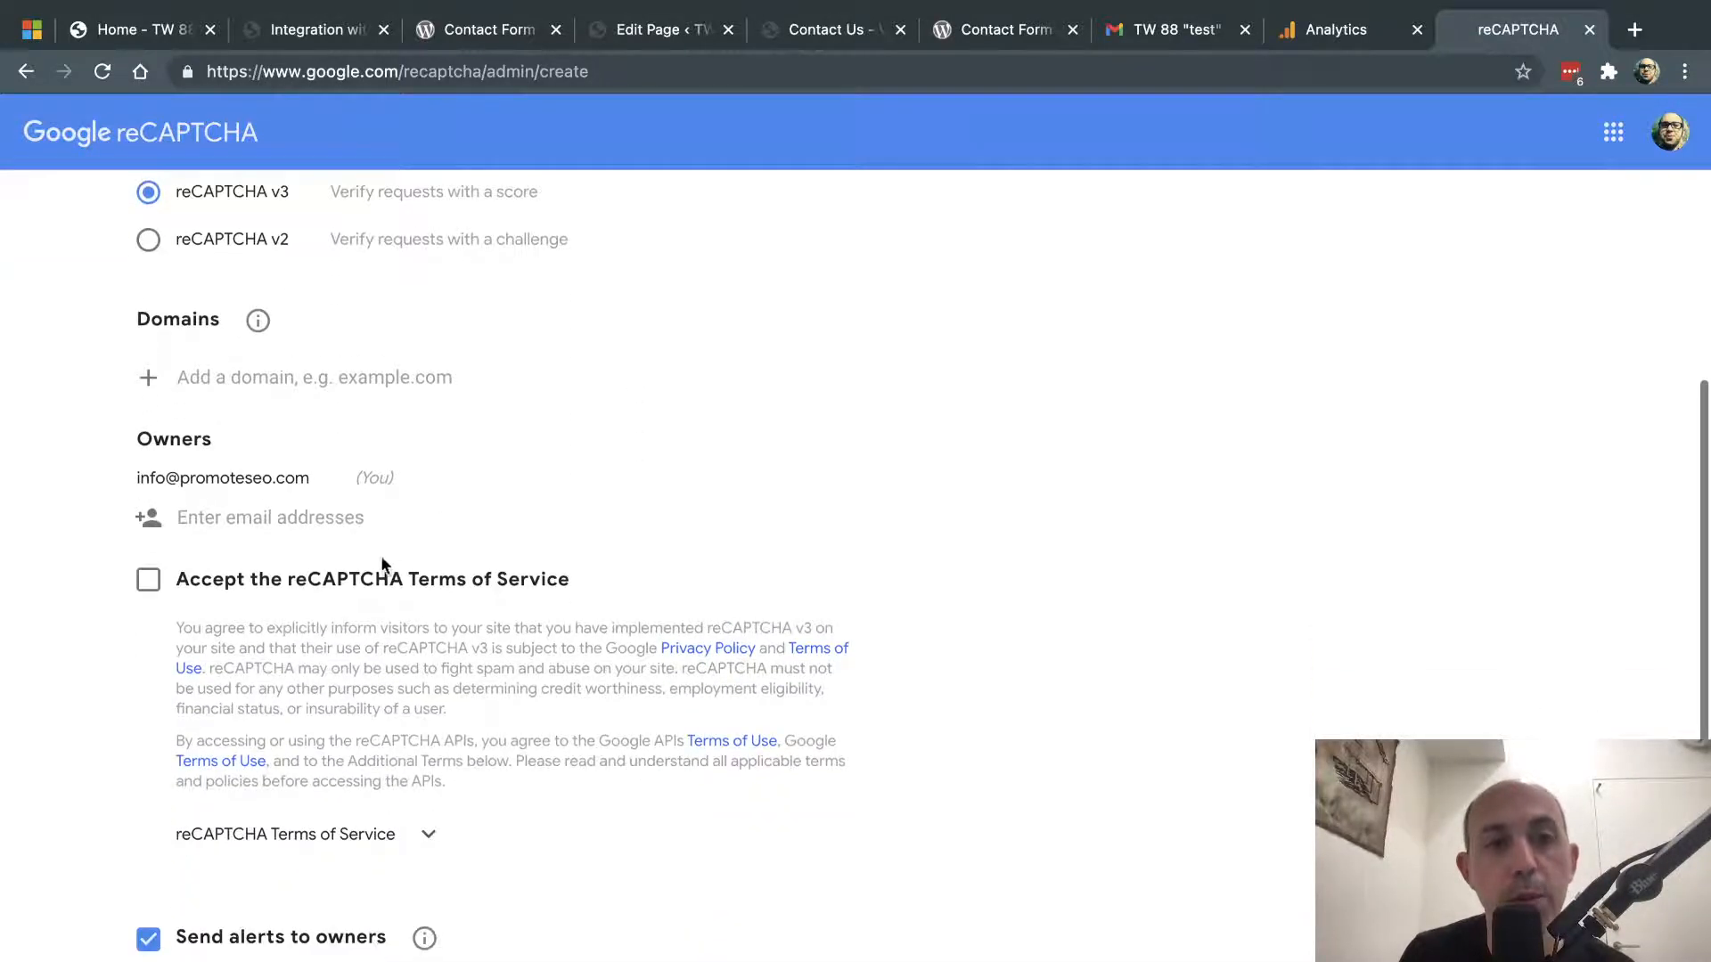
click(148, 581)
- Add tw88.club as the allowed domain and submit the registration
scroll(94, 625, down, 1)
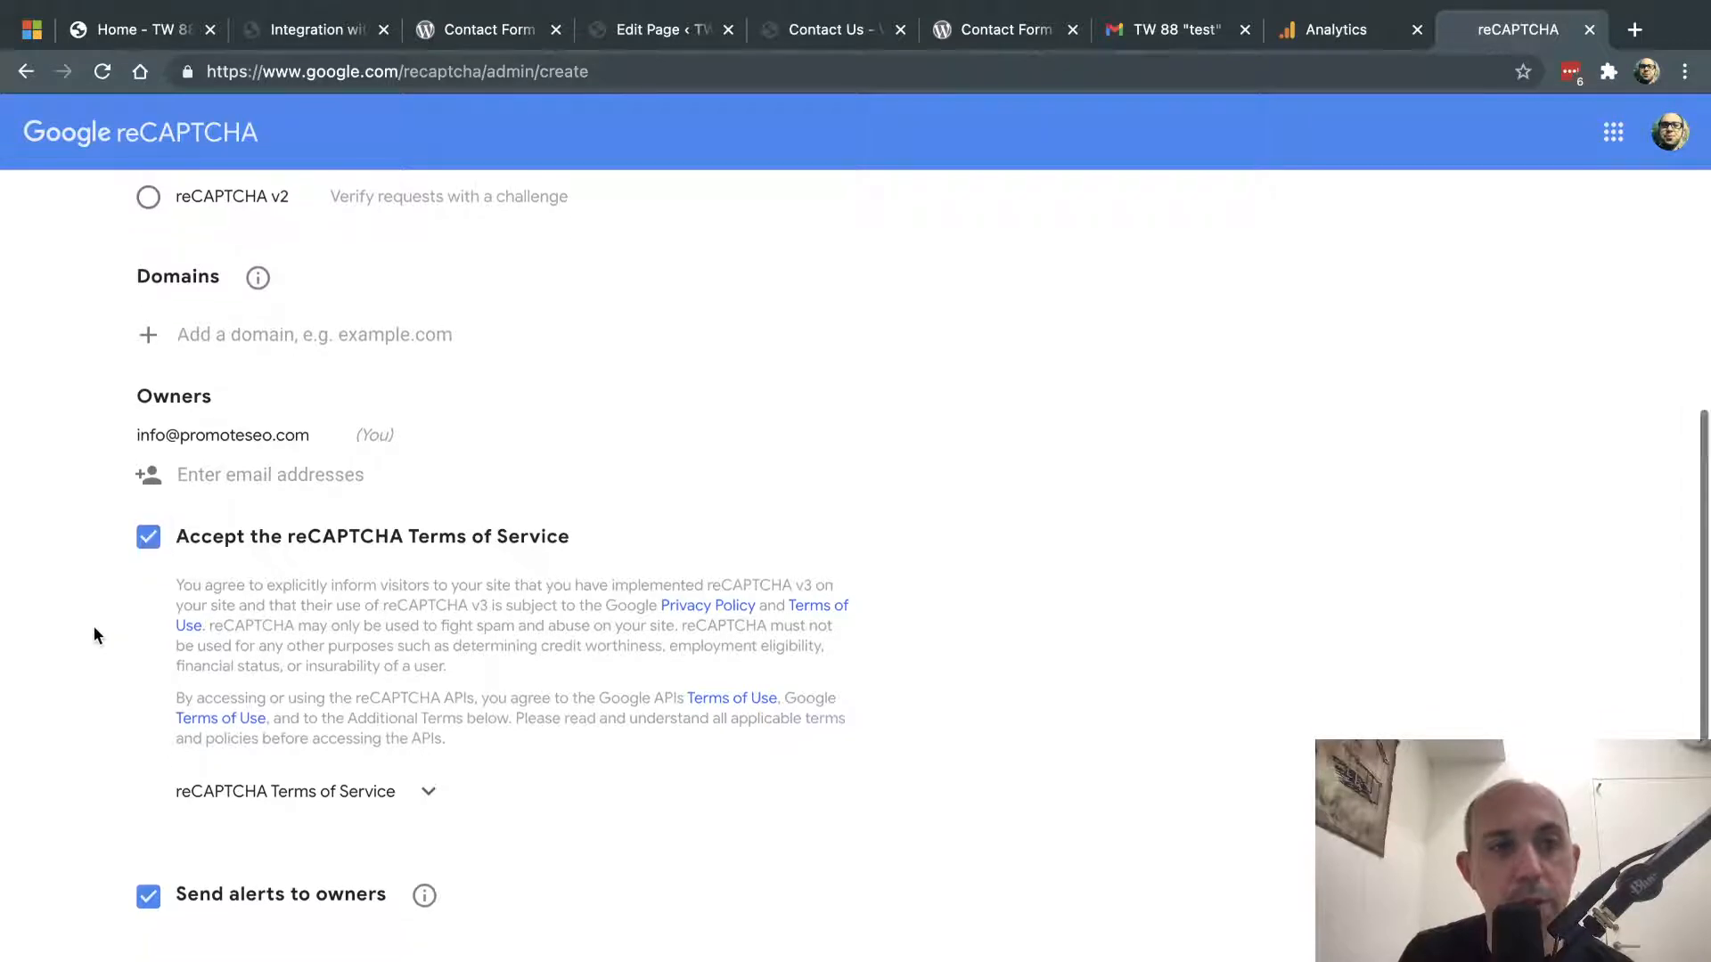
click(326, 335)
text(tw)
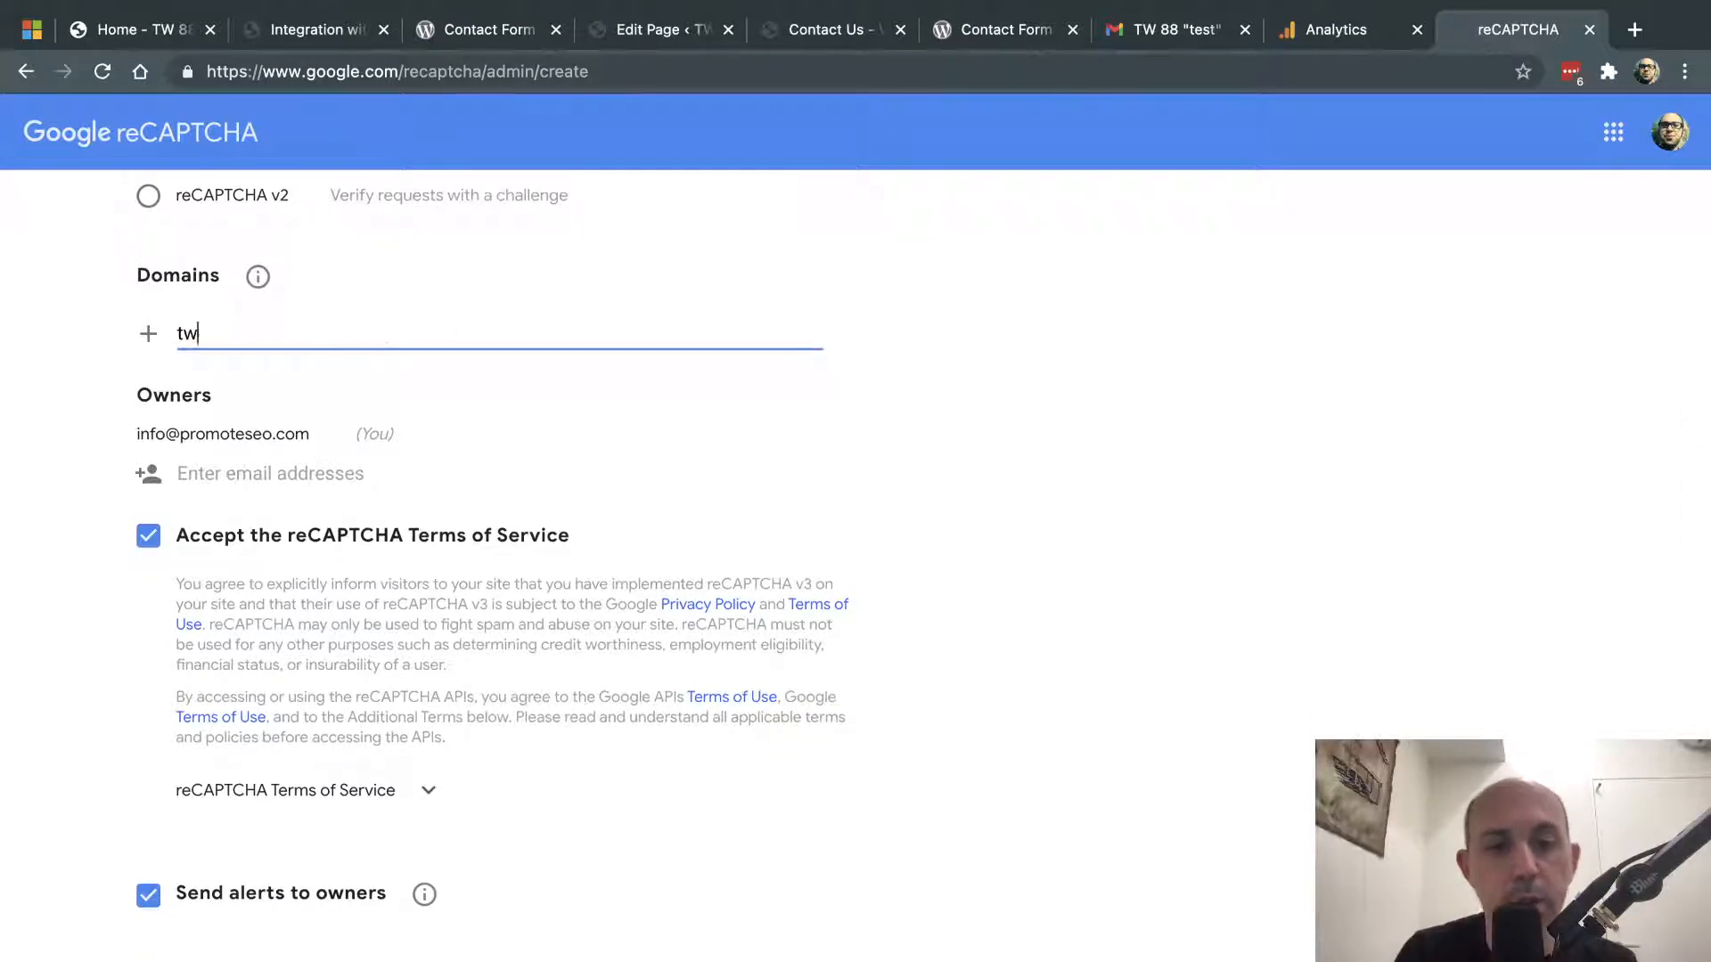
text(88.club)
key(Return)
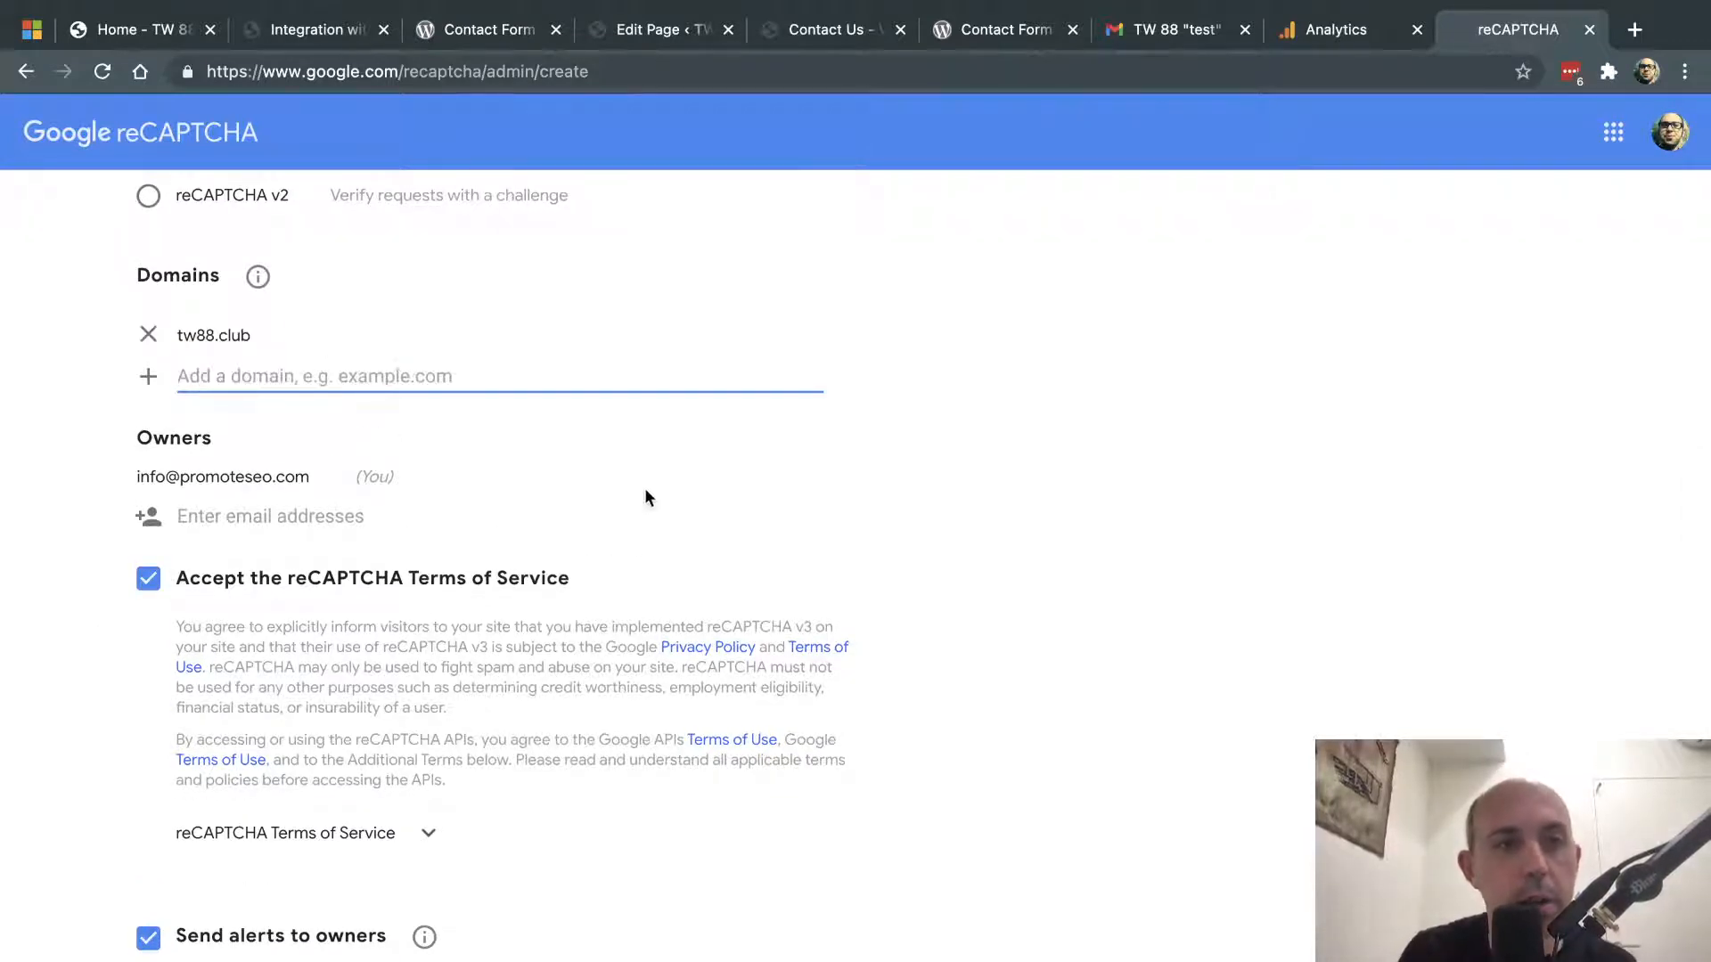
click(955, 496)
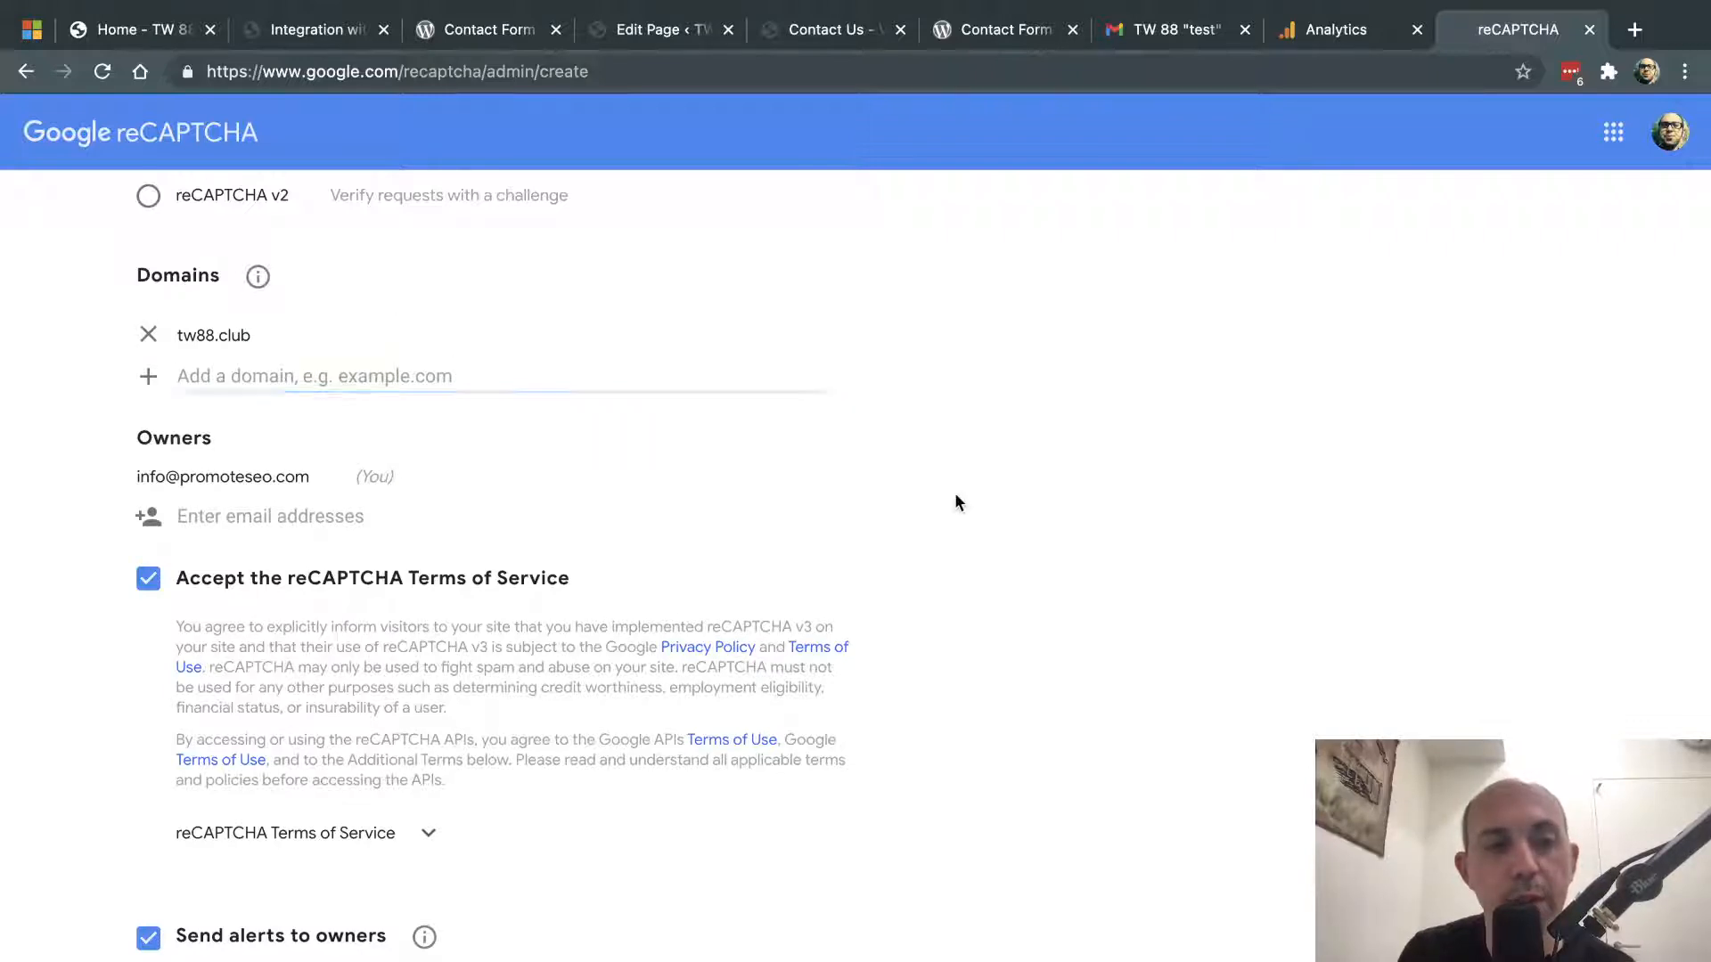
scroll(955, 496, down, 2)
click(325, 927)
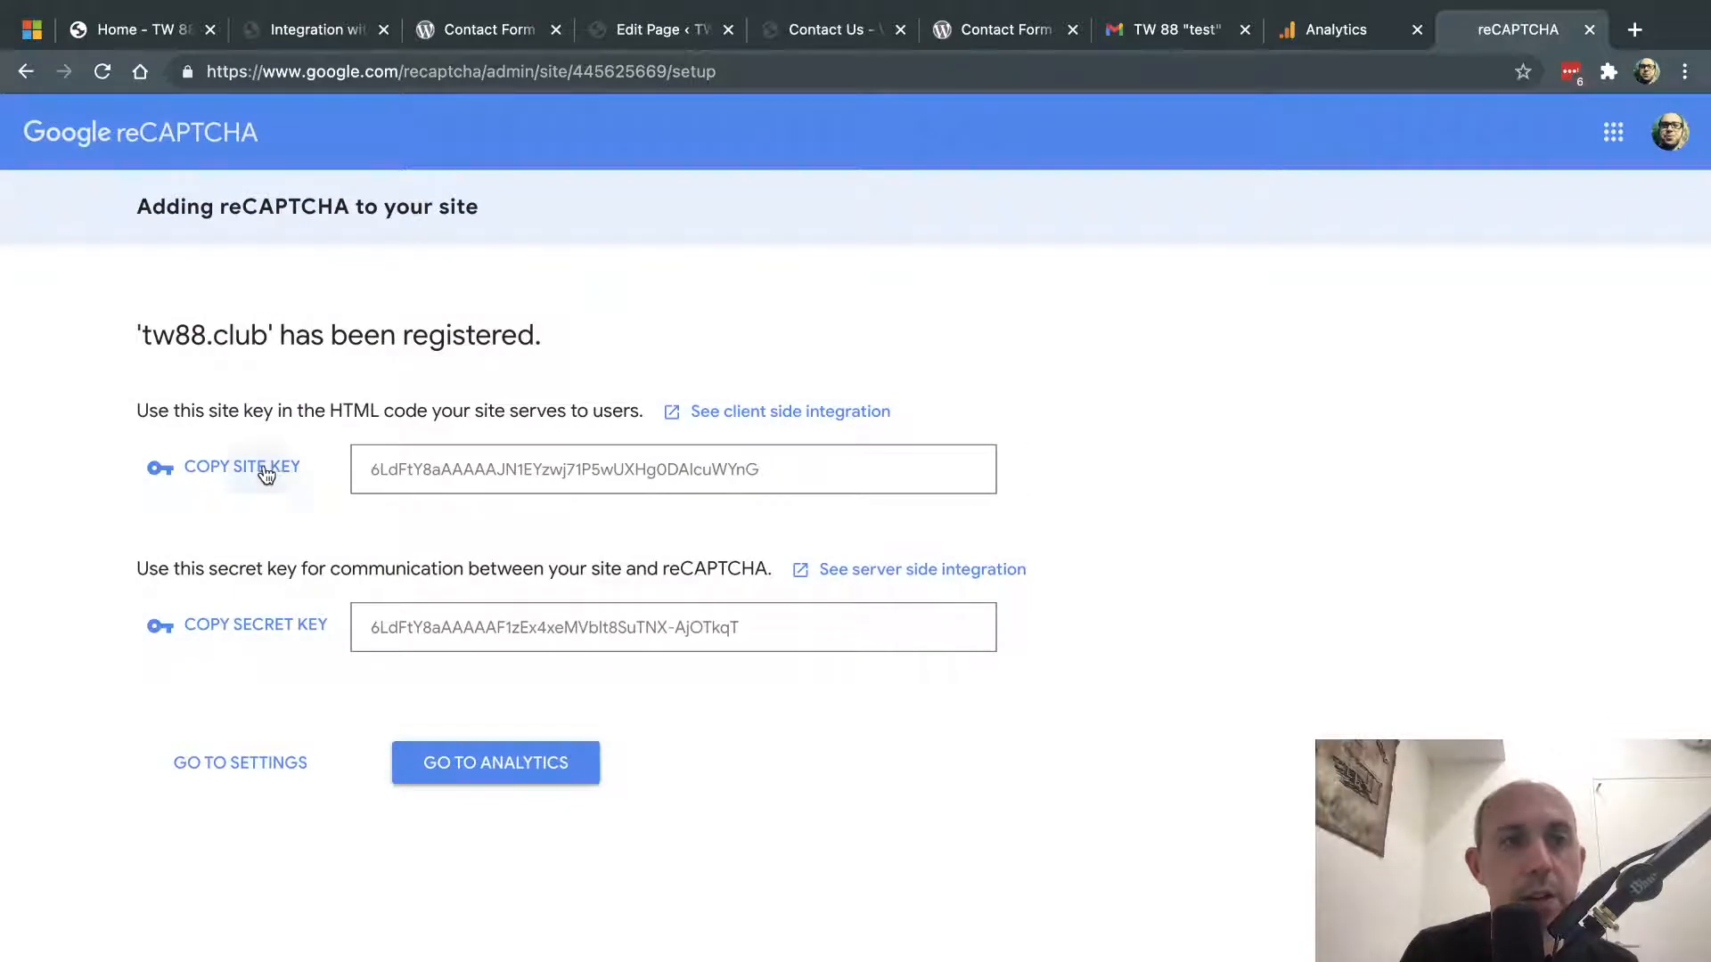
- Copy the new site key and paste it into Contact Form 7's reCAPTCHA Site Key field
click(265, 475)
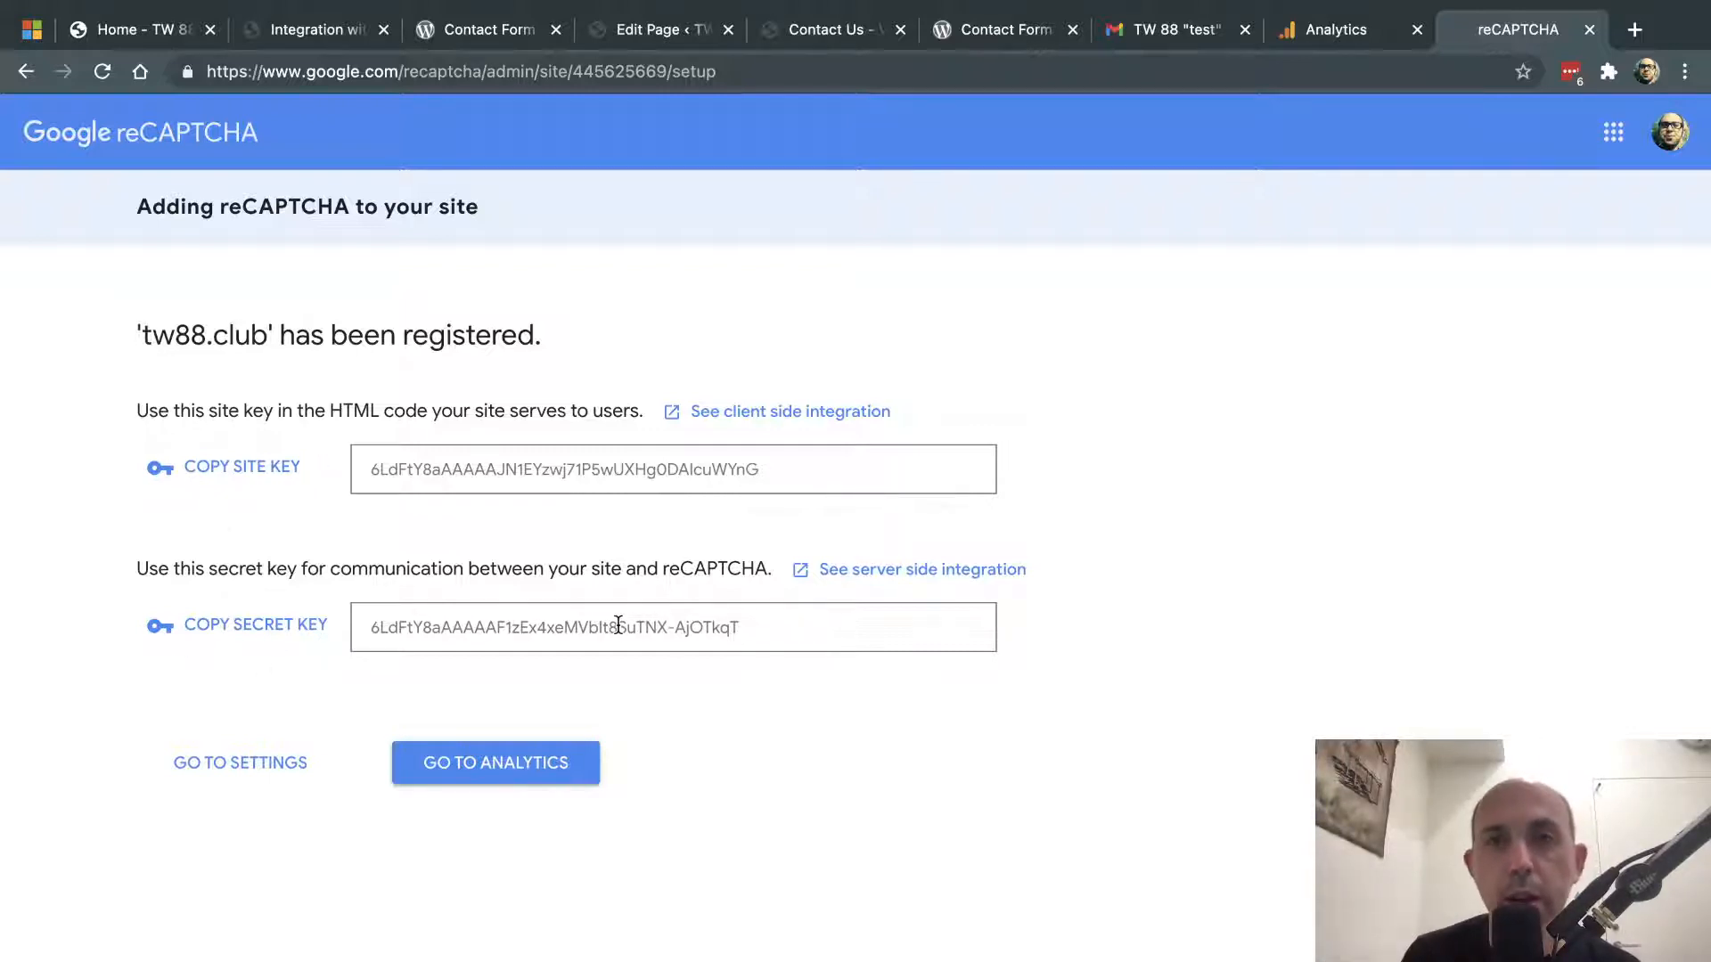
click(296, 482)
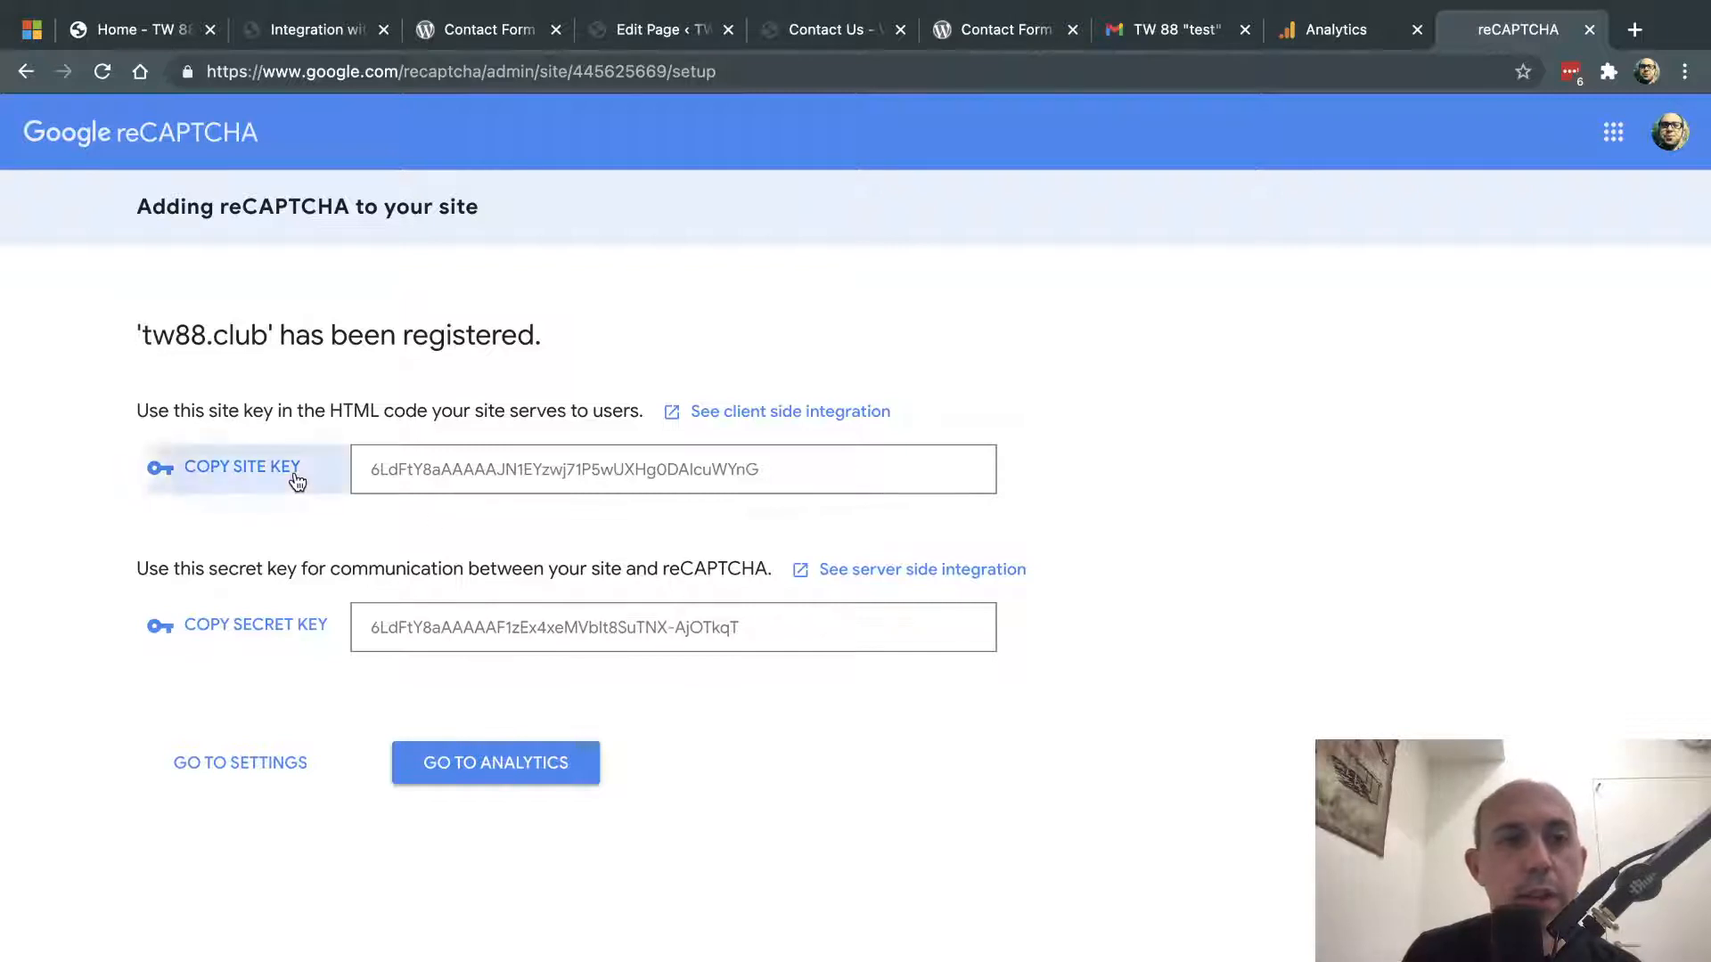
click(465, 29)
click(297, 29)
click(646, 442)
key(super+v)
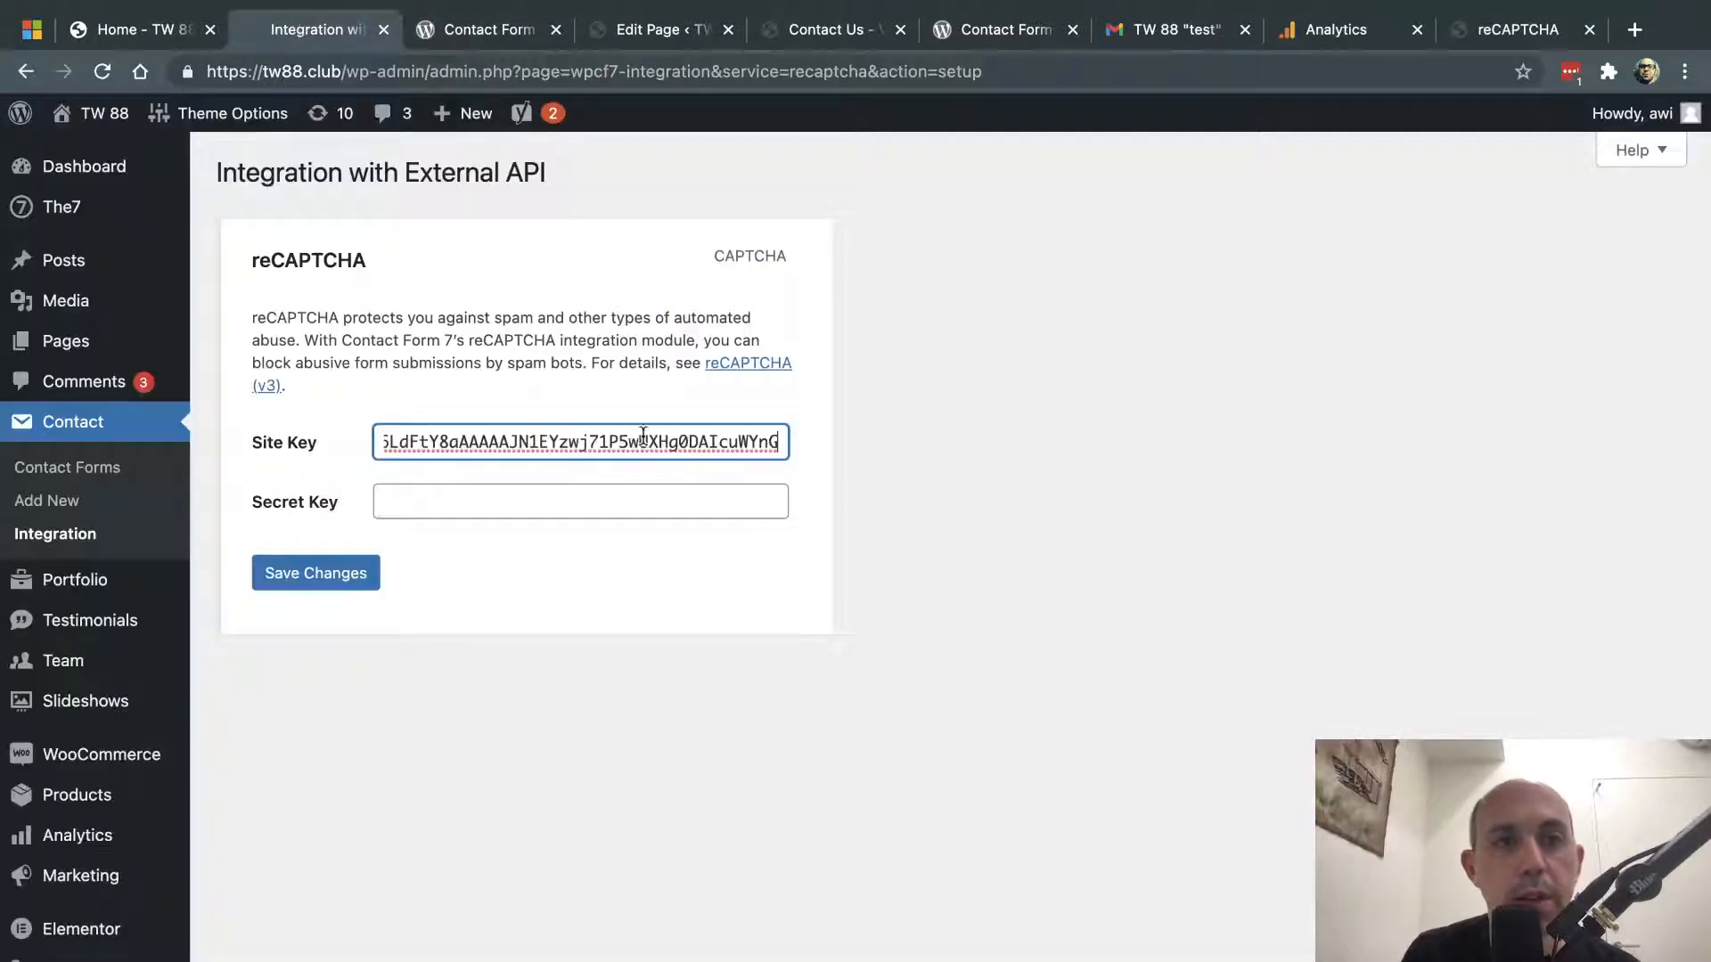
- Copy the secret key, paste it into the Secret Key field, and save the changes
click(1482, 32)
click(272, 628)
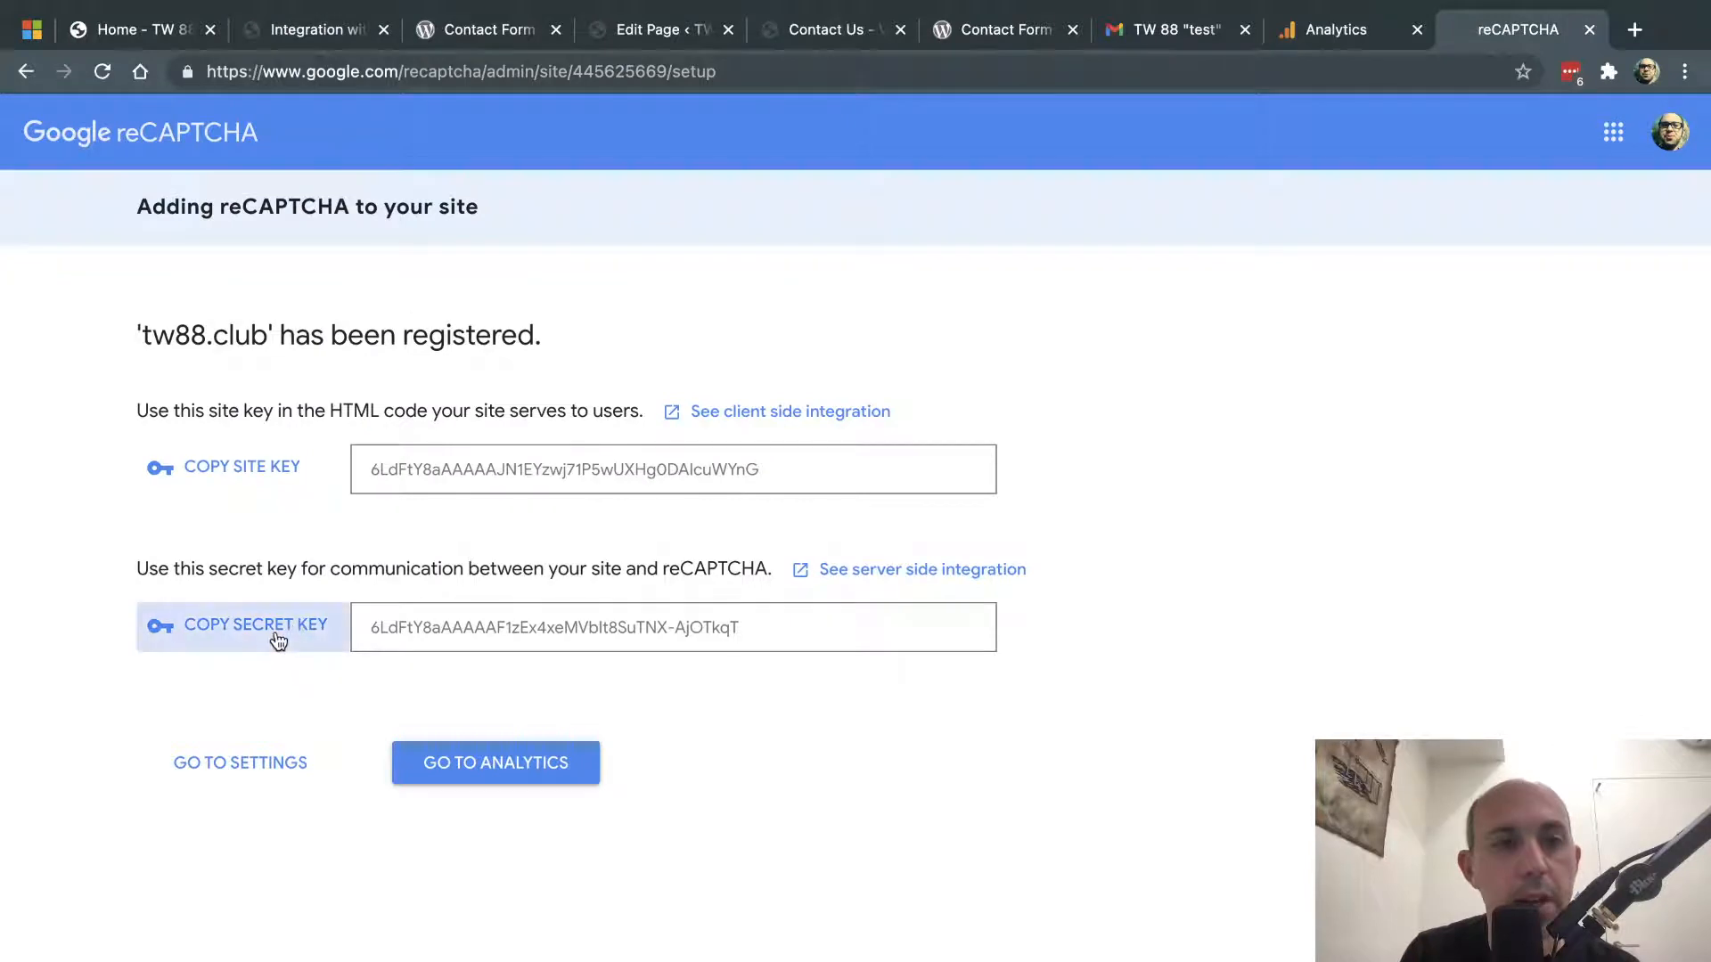
click(432, 764)
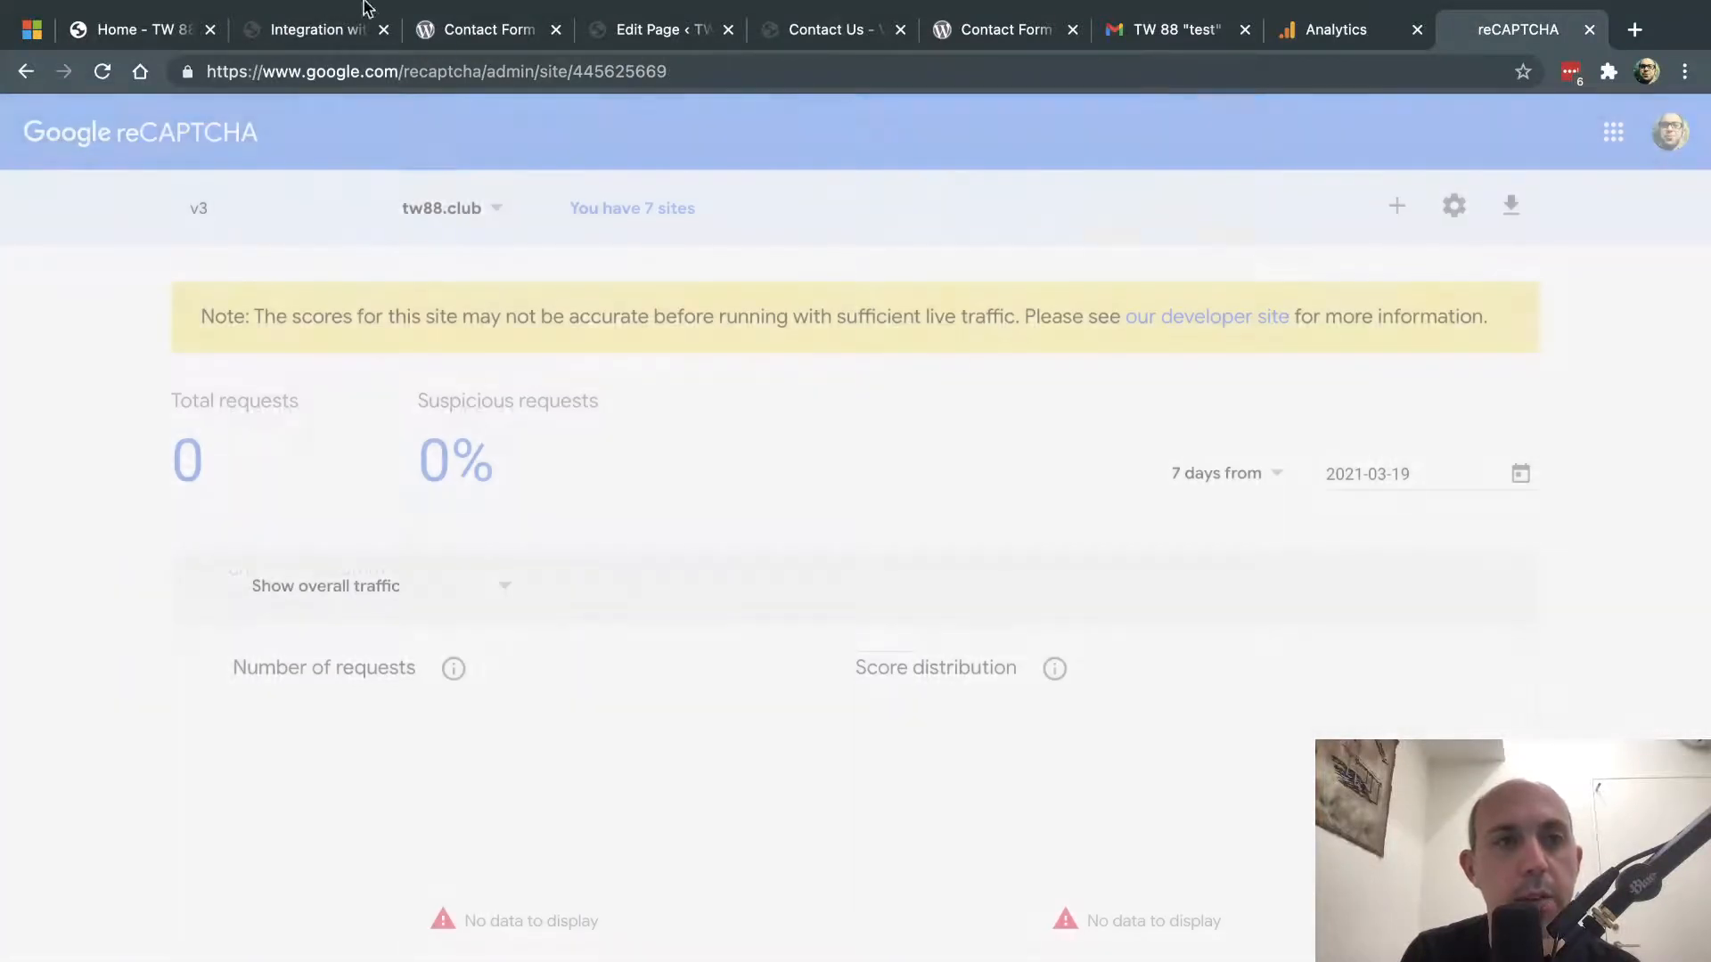
click(339, 26)
click(531, 495)
key(super+v)
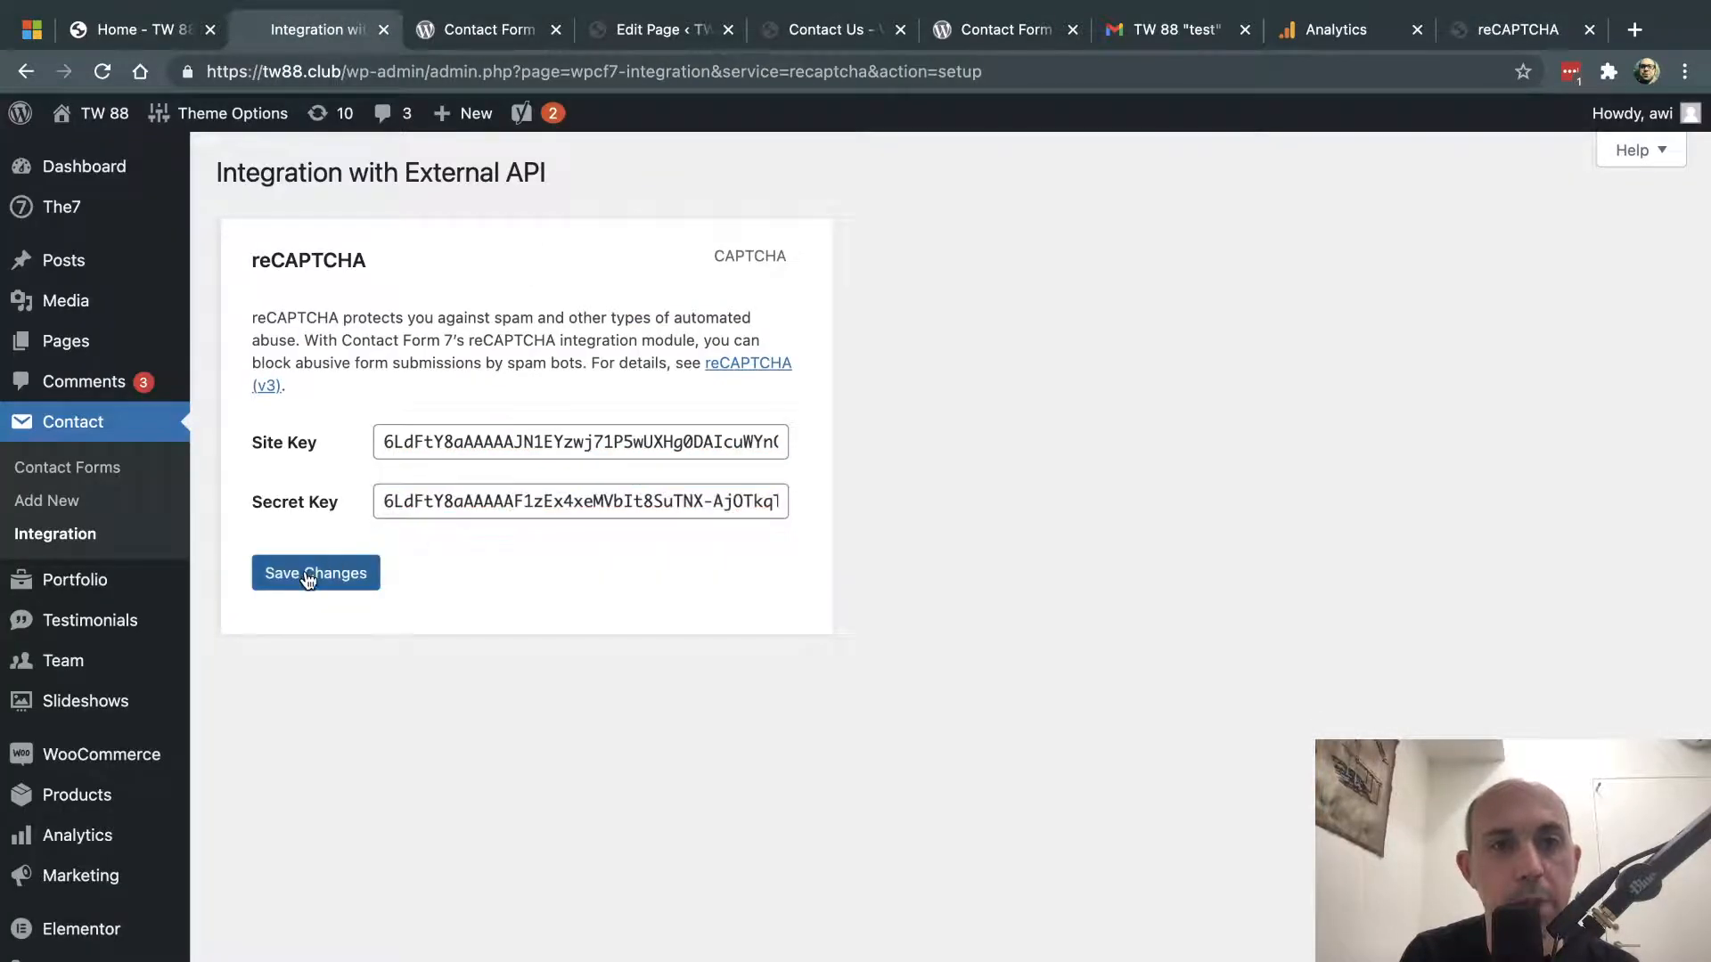
click(310, 577)
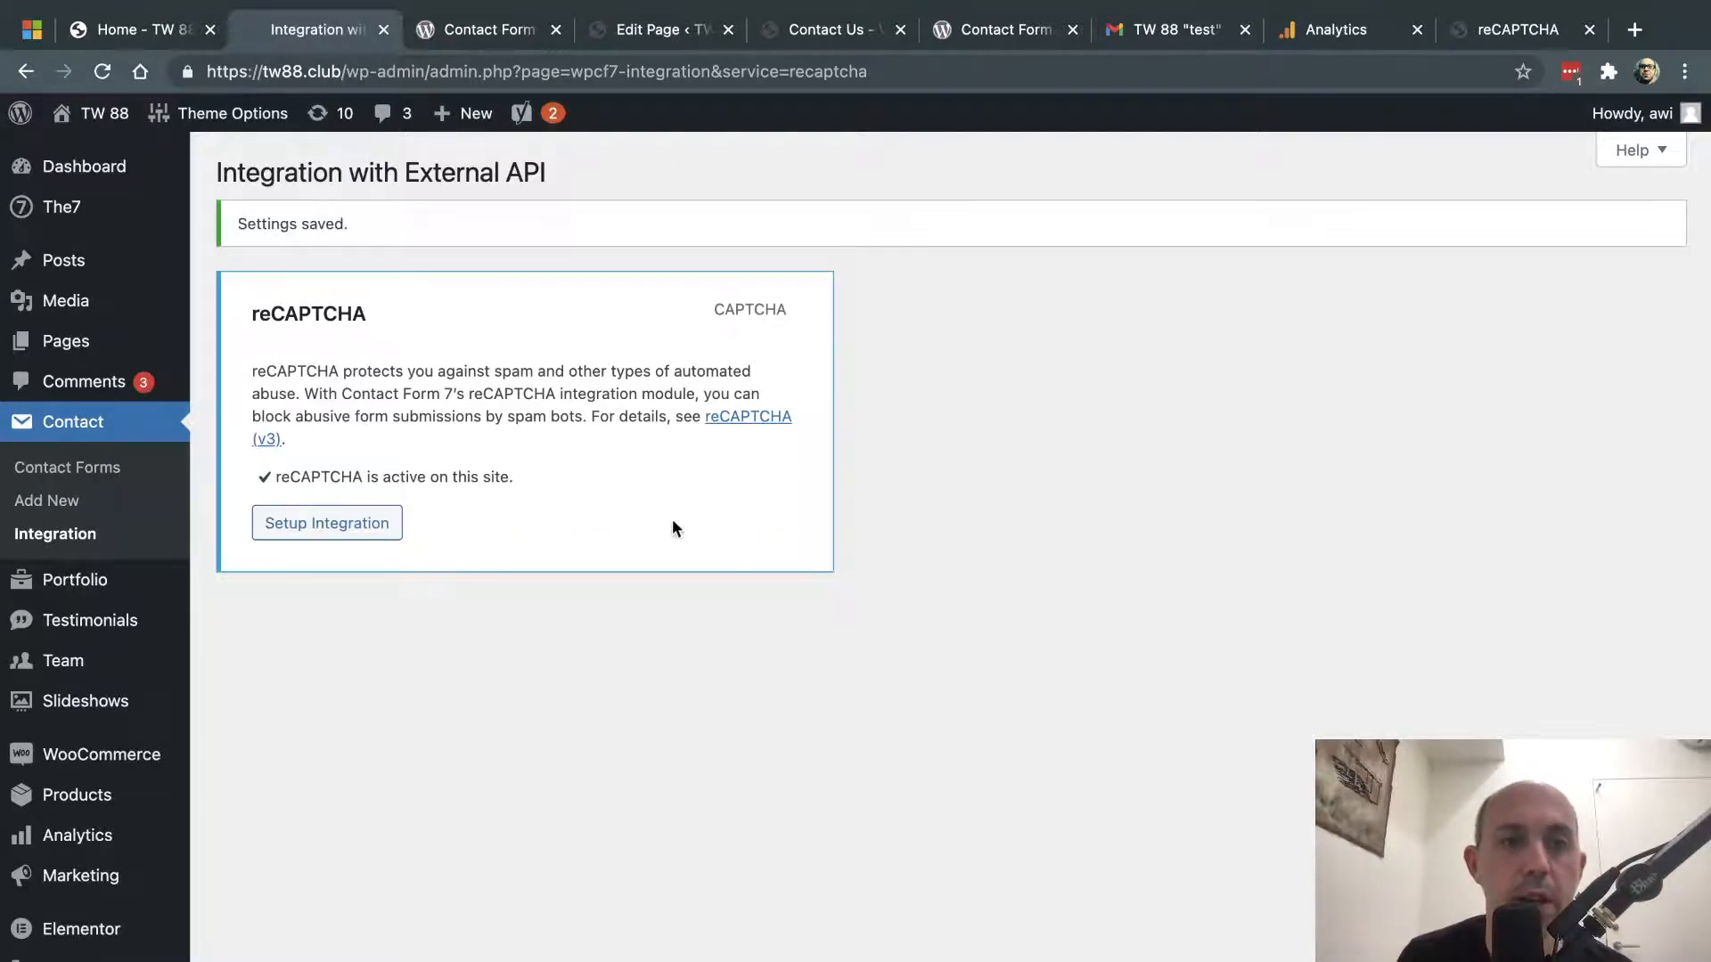
click(311, 531)
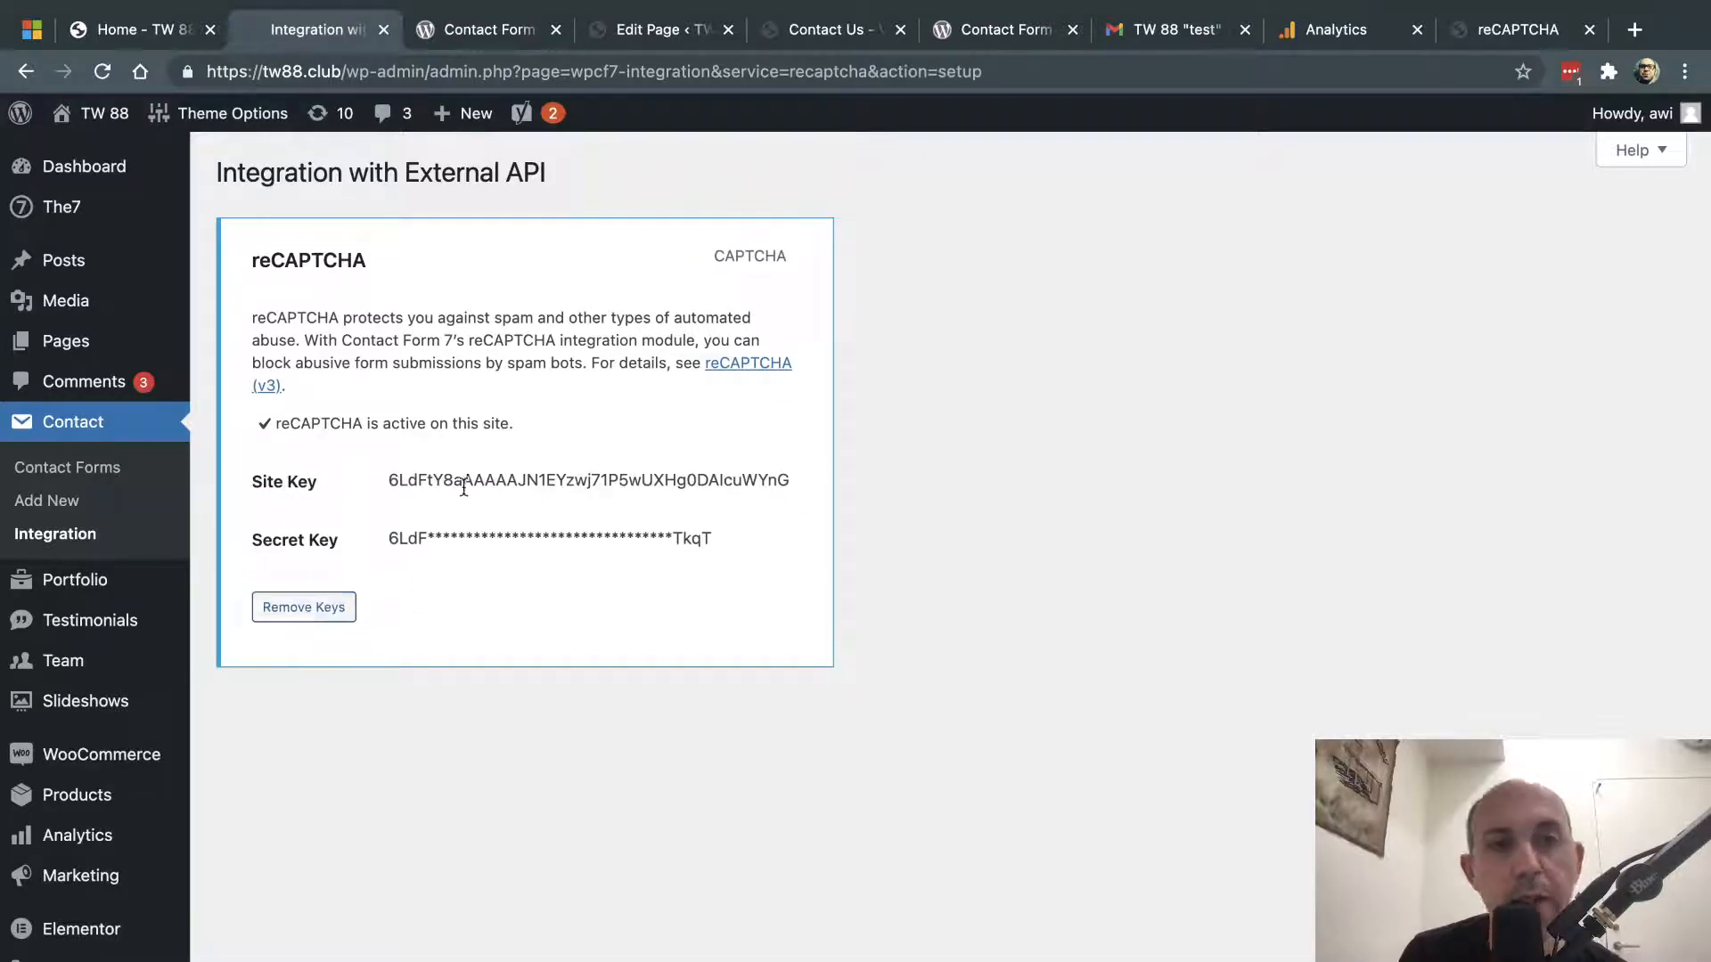
- Reload the Contact Us – Video tab and scroll through its form down to the picture upload
click(835, 33)
key(ctrl+r)
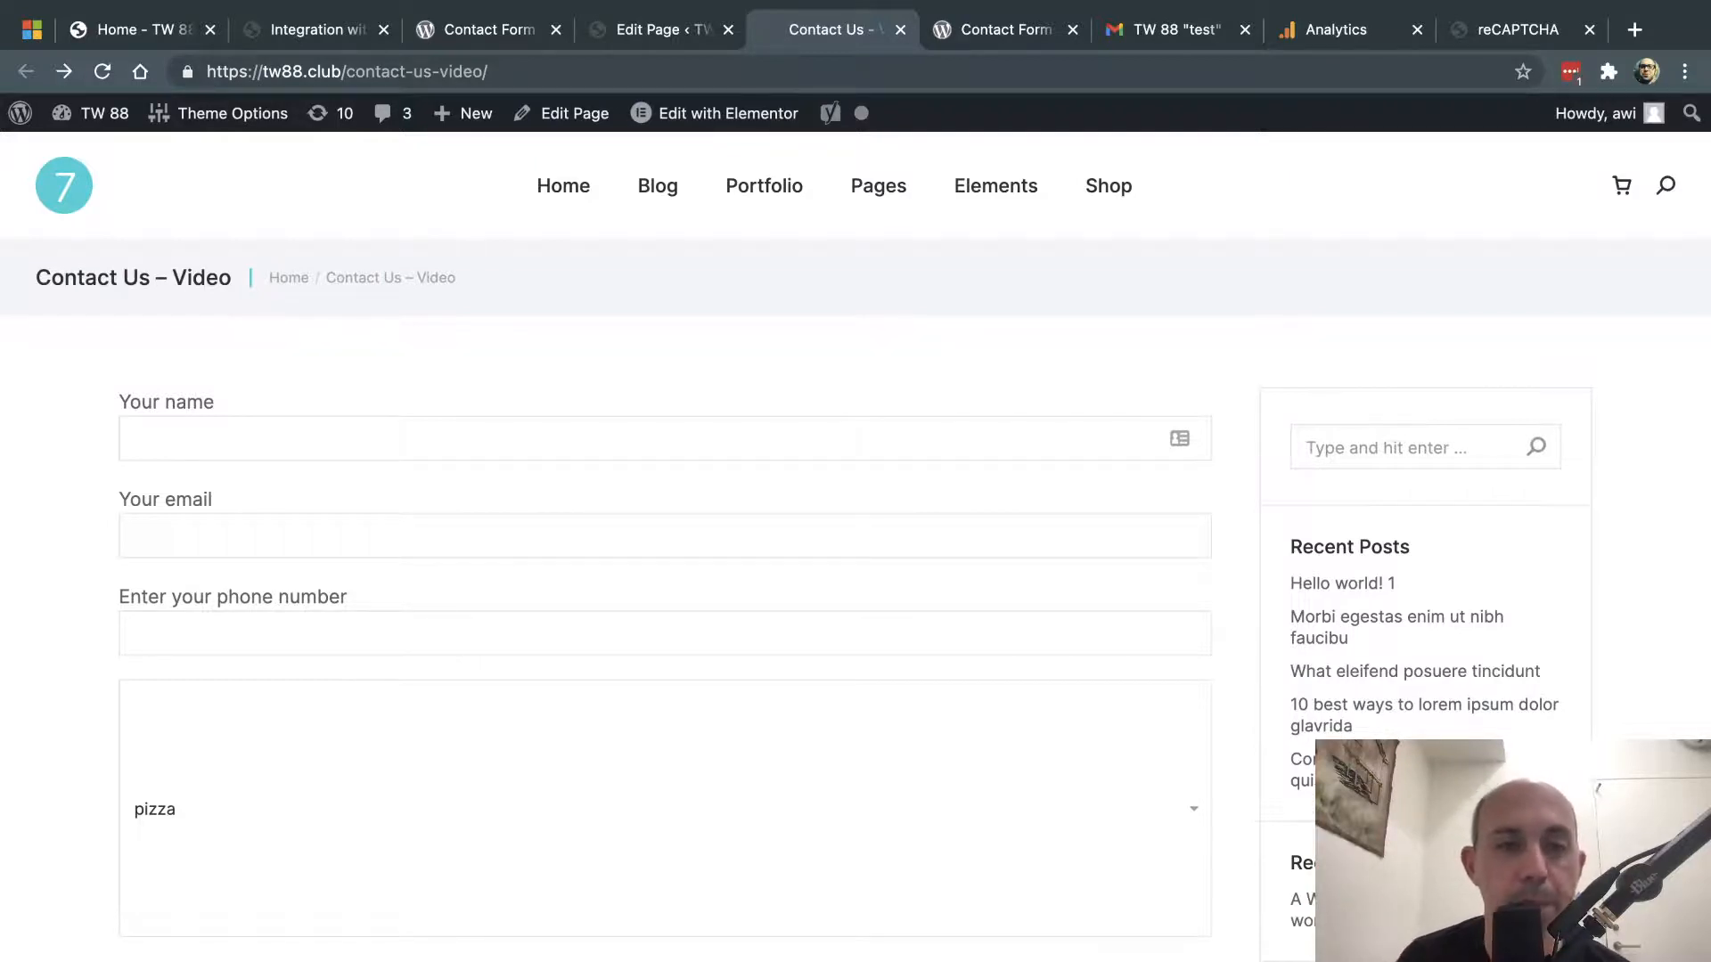
scroll(906, 806, down, 5)
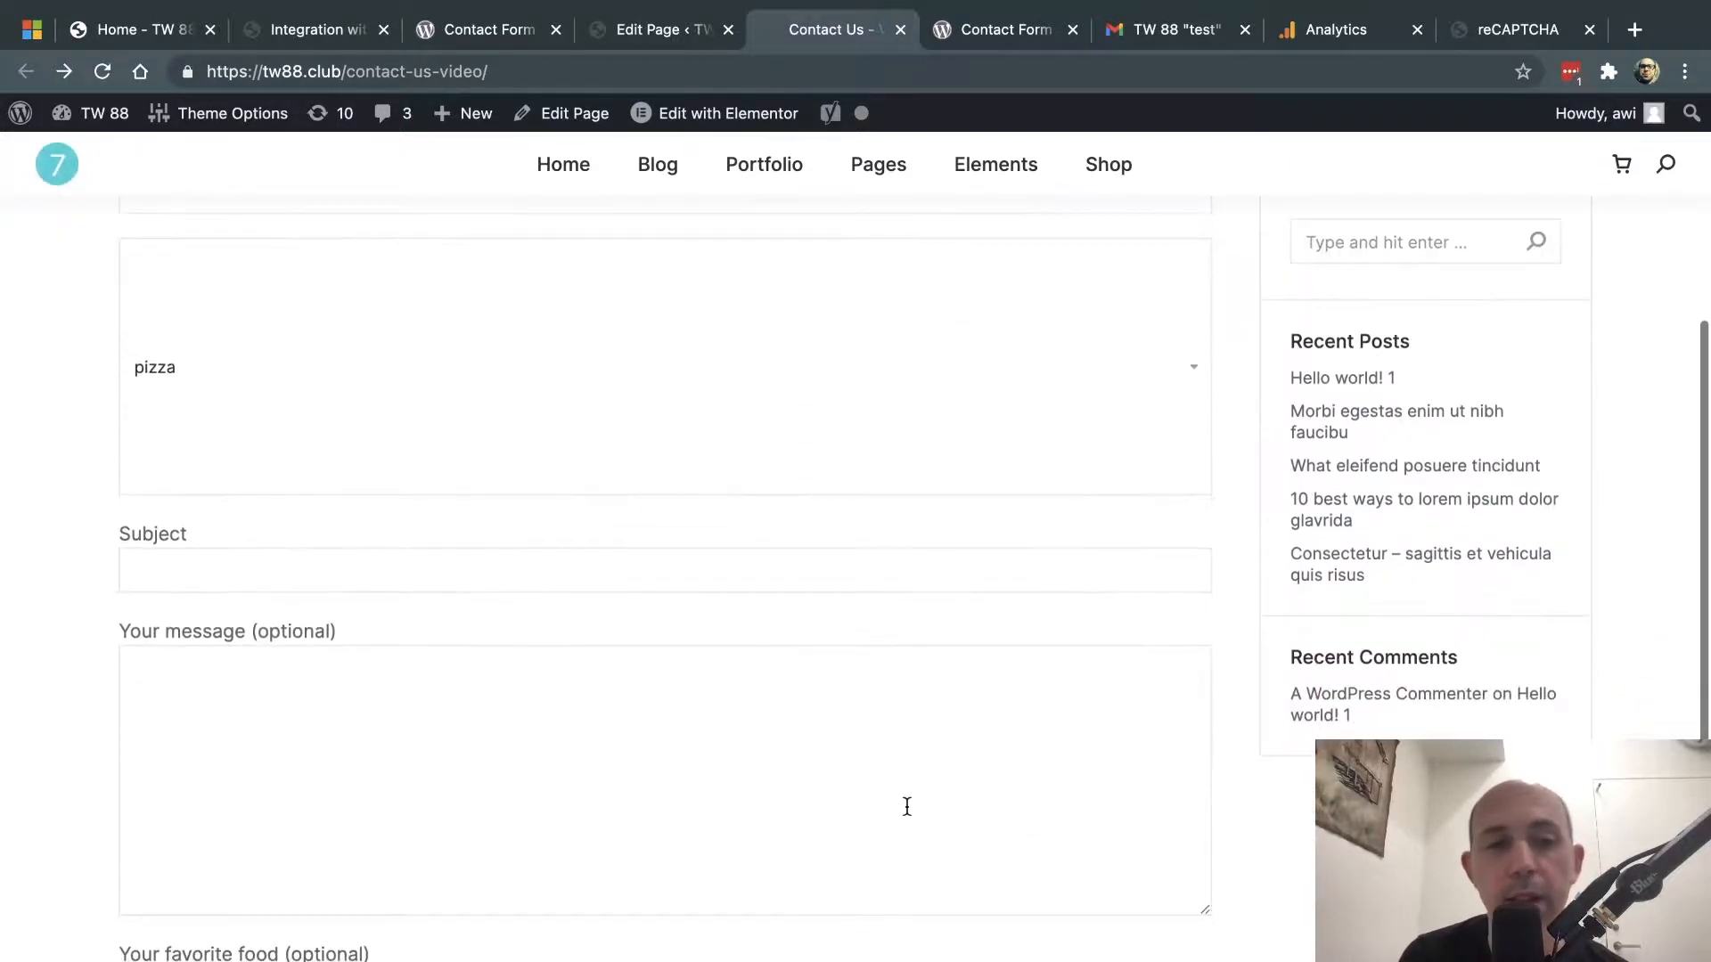
scroll(906, 806, down, 5)
scroll(906, 811, up, 4)
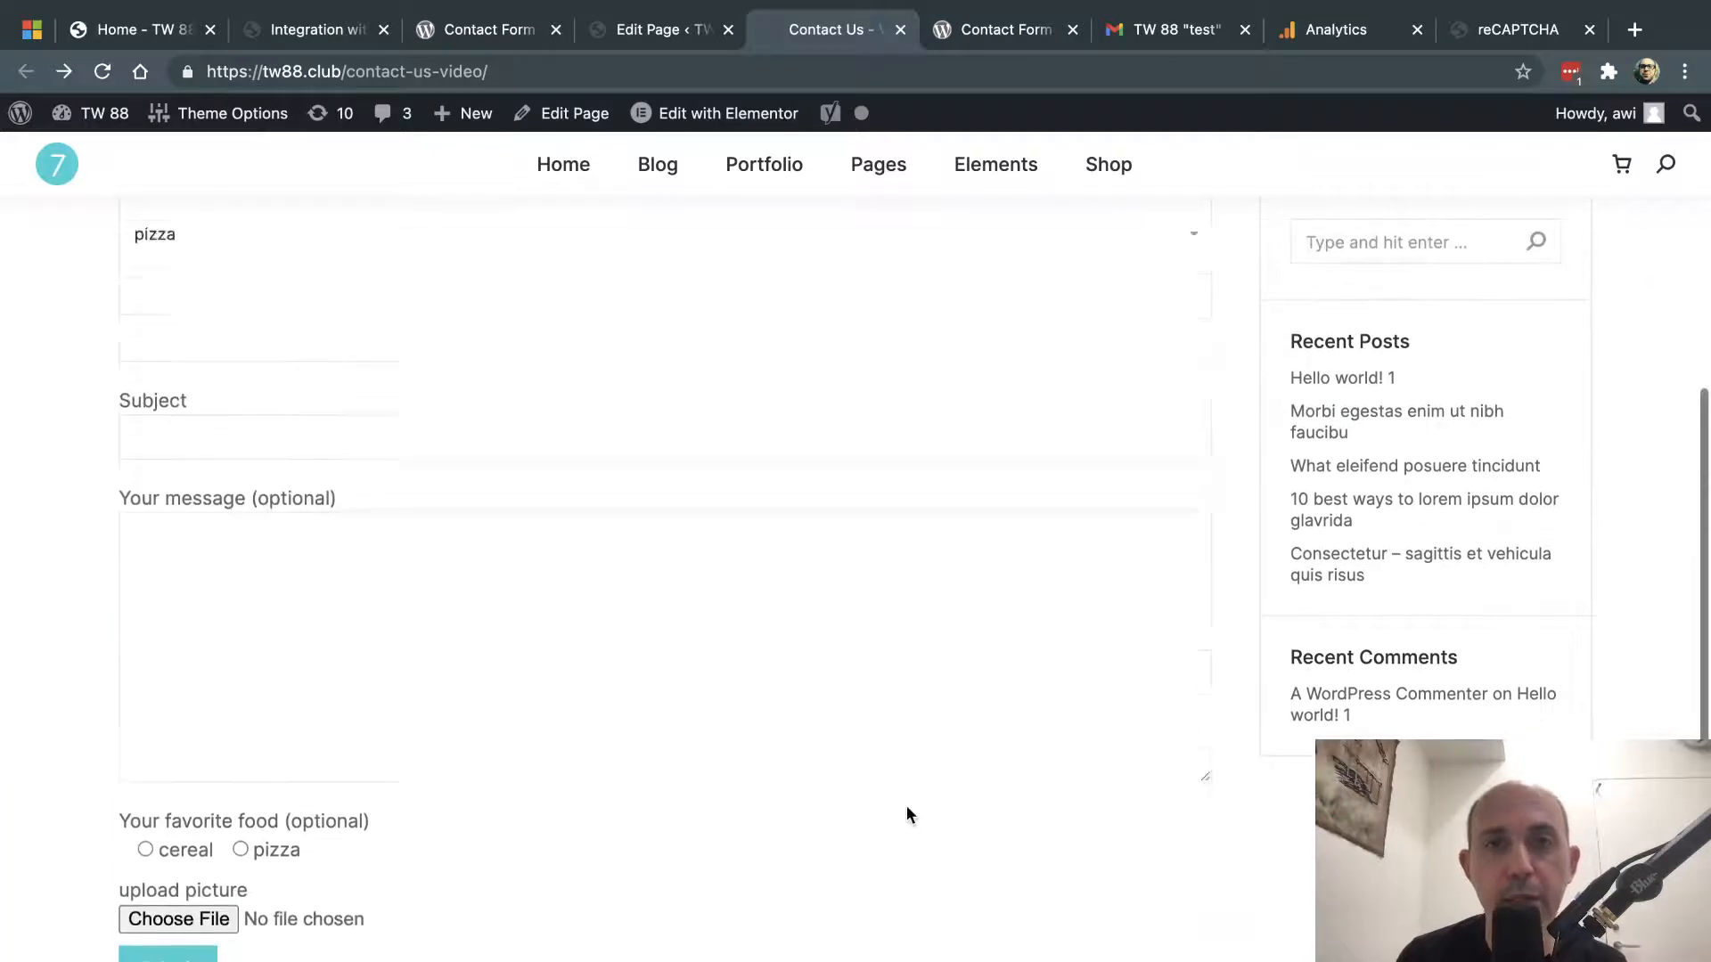
scroll(907, 806, up, 5)
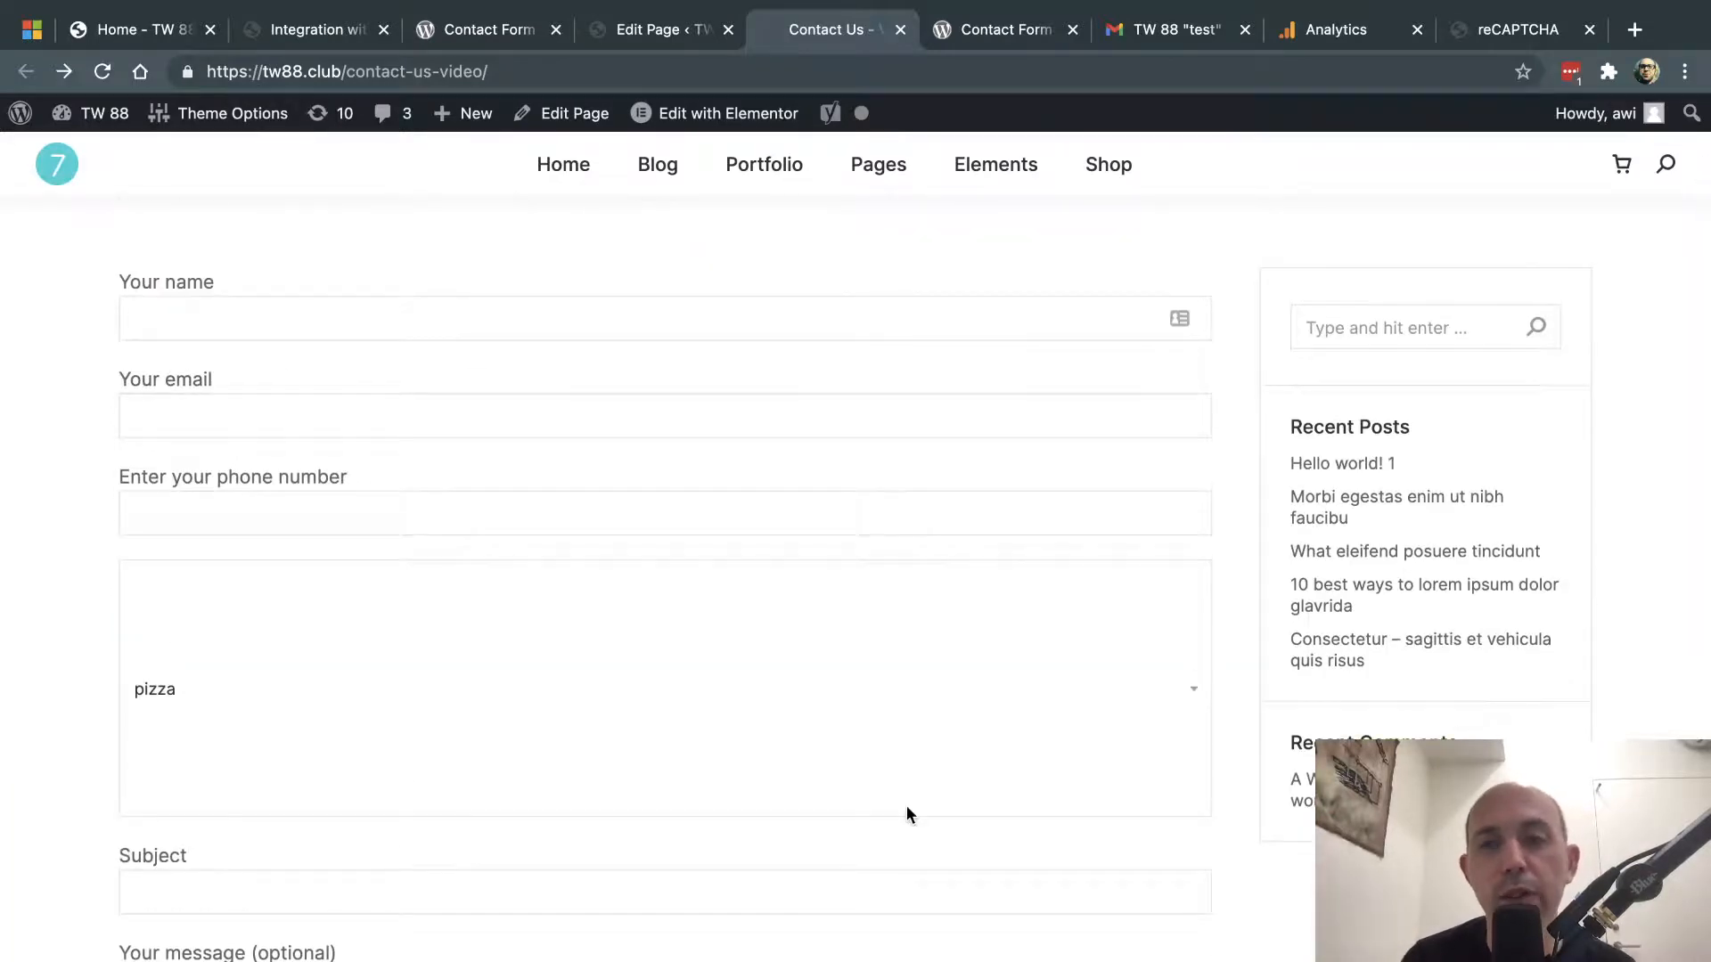